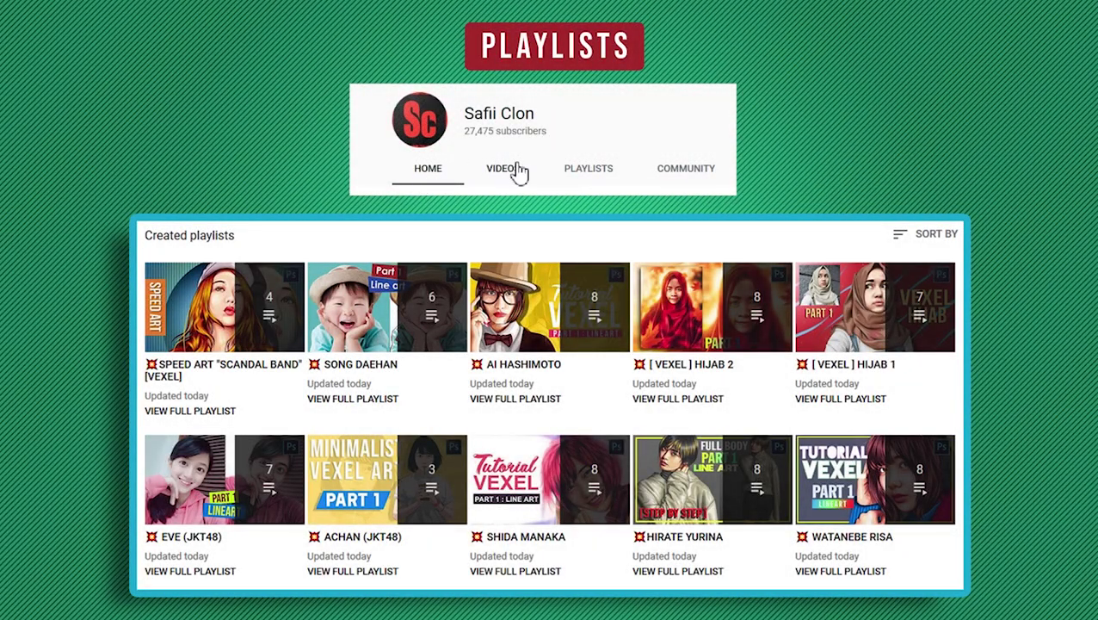
- Open the portrait photo from the Vexel Hijab folder and unlock its Background as Layer 0
left_click(586, 175)
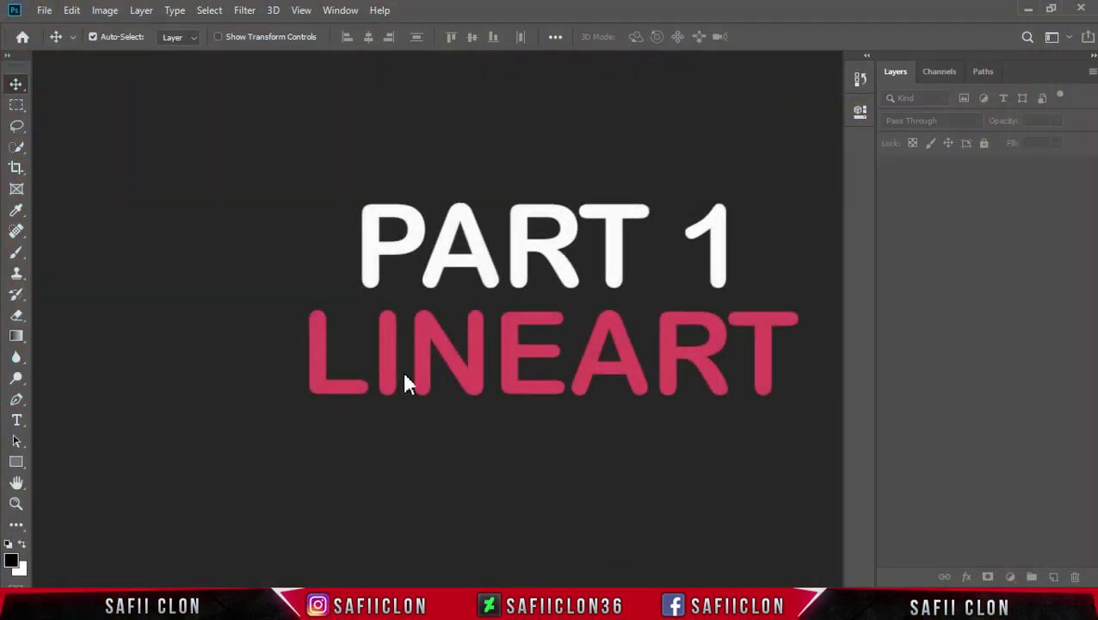
left_click(45, 11)
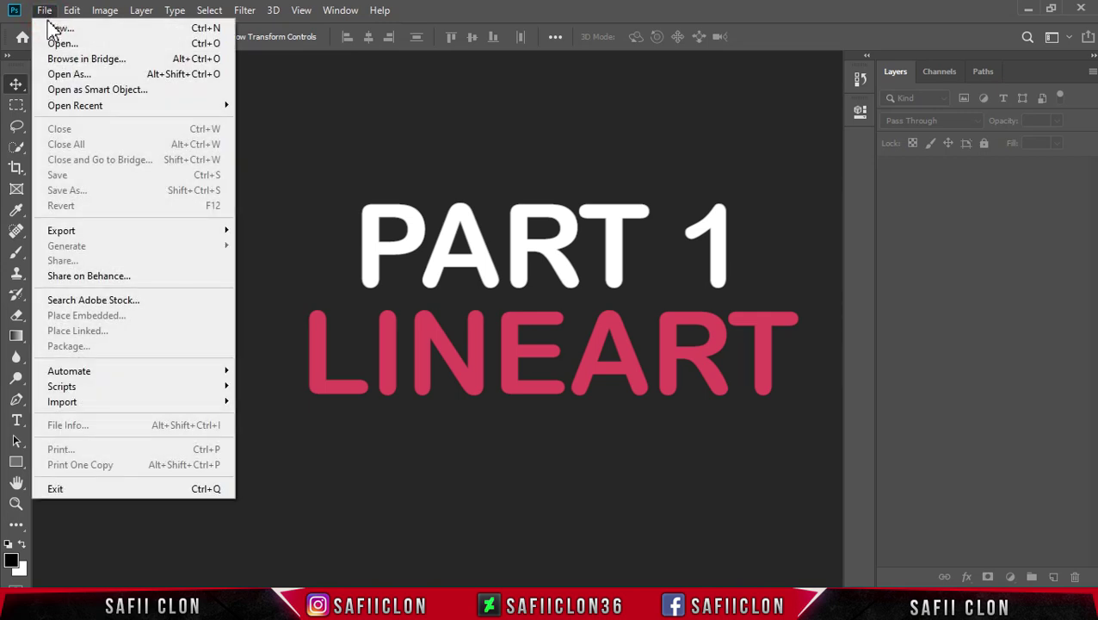
left_click(65, 44)
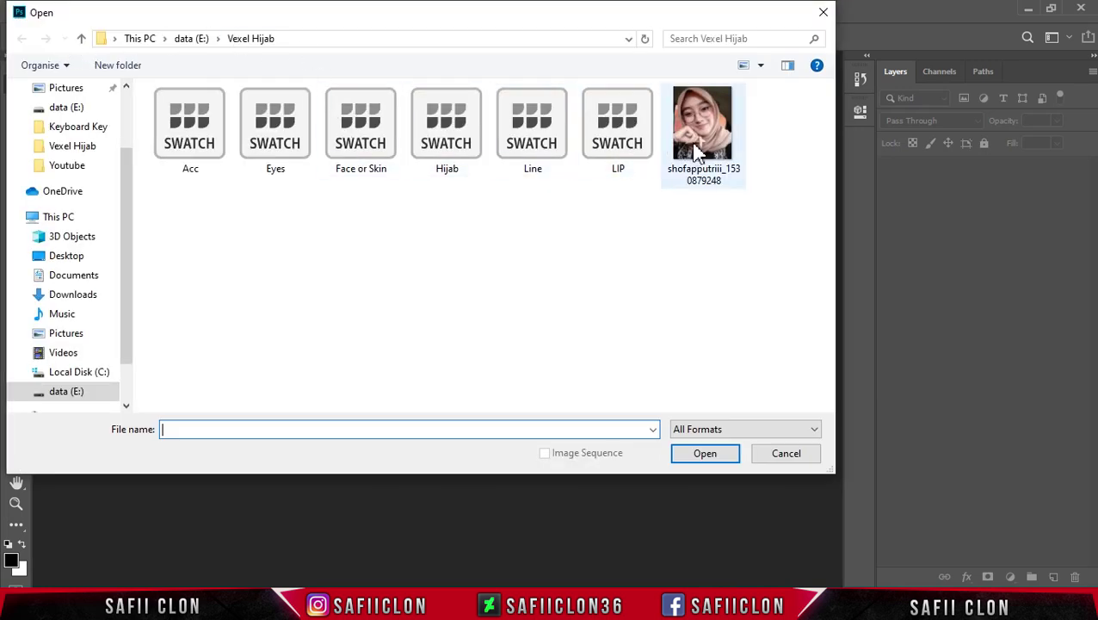
left_click(711, 138)
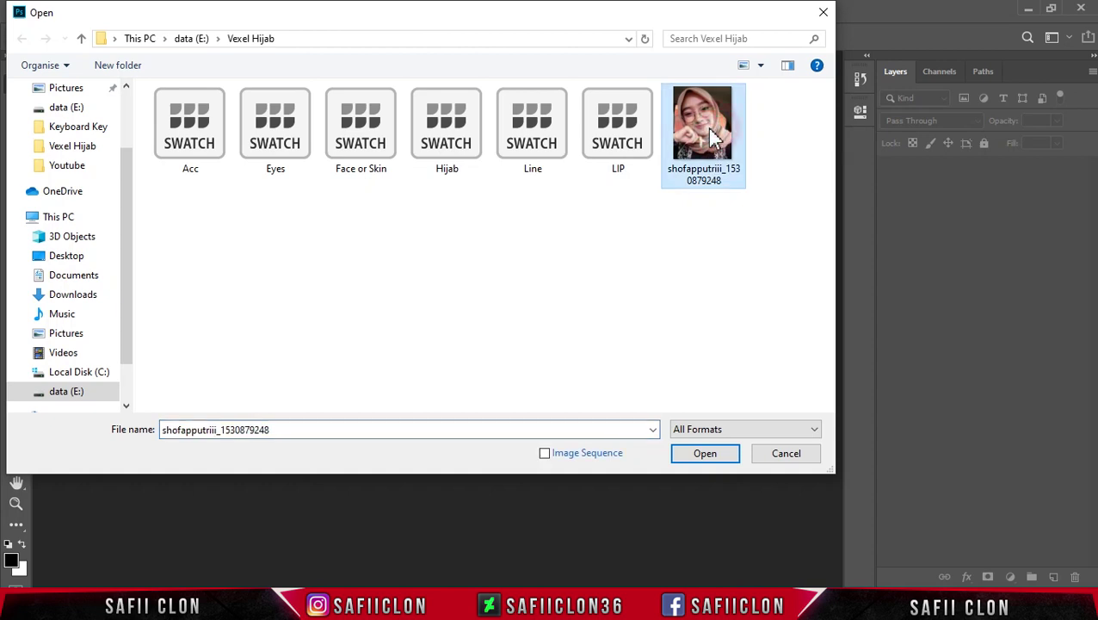
left_click(705, 454)
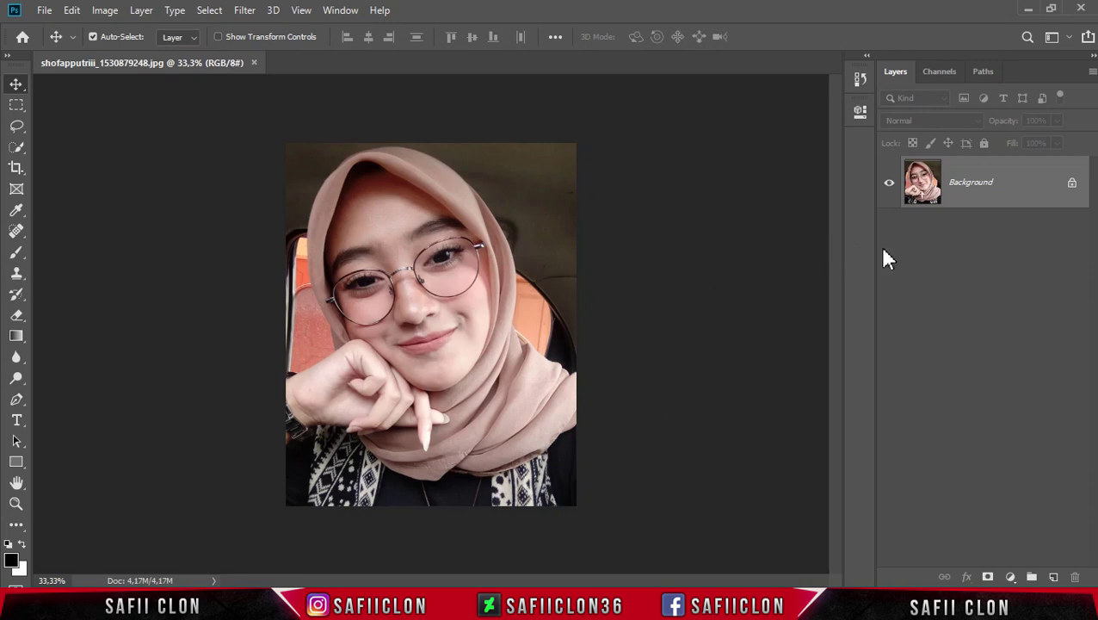
left_click(1072, 186)
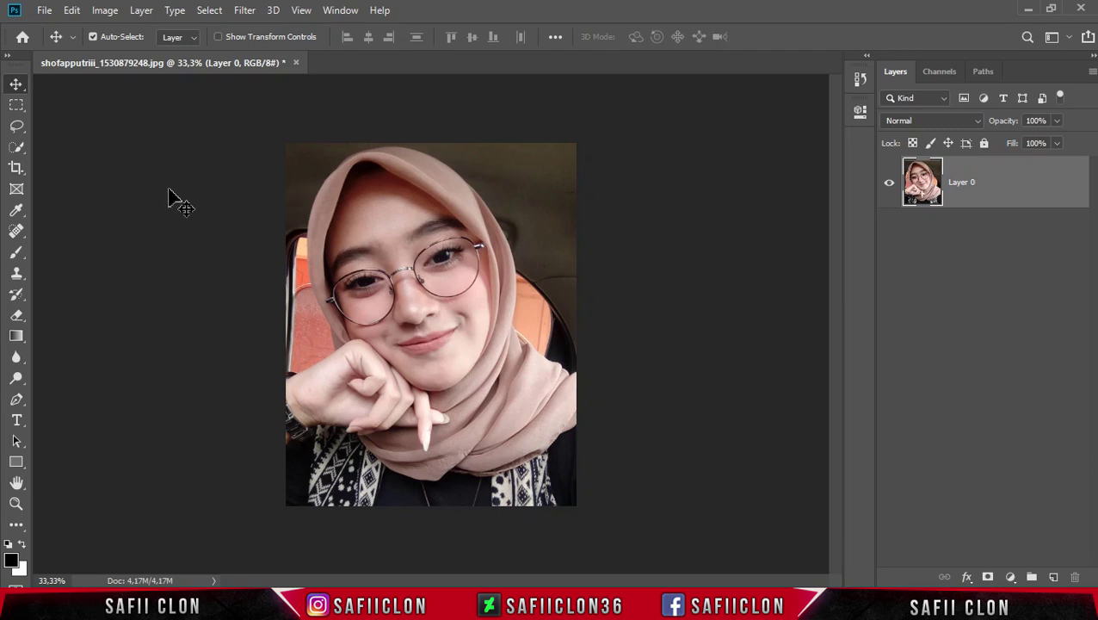
- Resample the image to 200 pixels/inch in Image Size, keeping pixel units, for 3000 × 3747 px
left_click(107, 12)
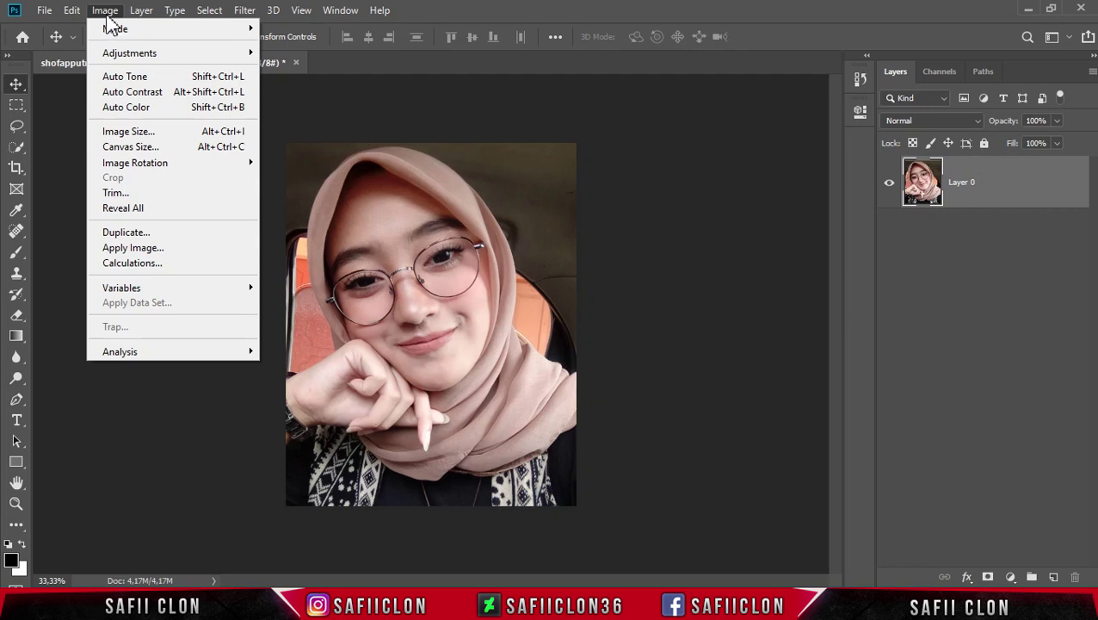
left_click(142, 132)
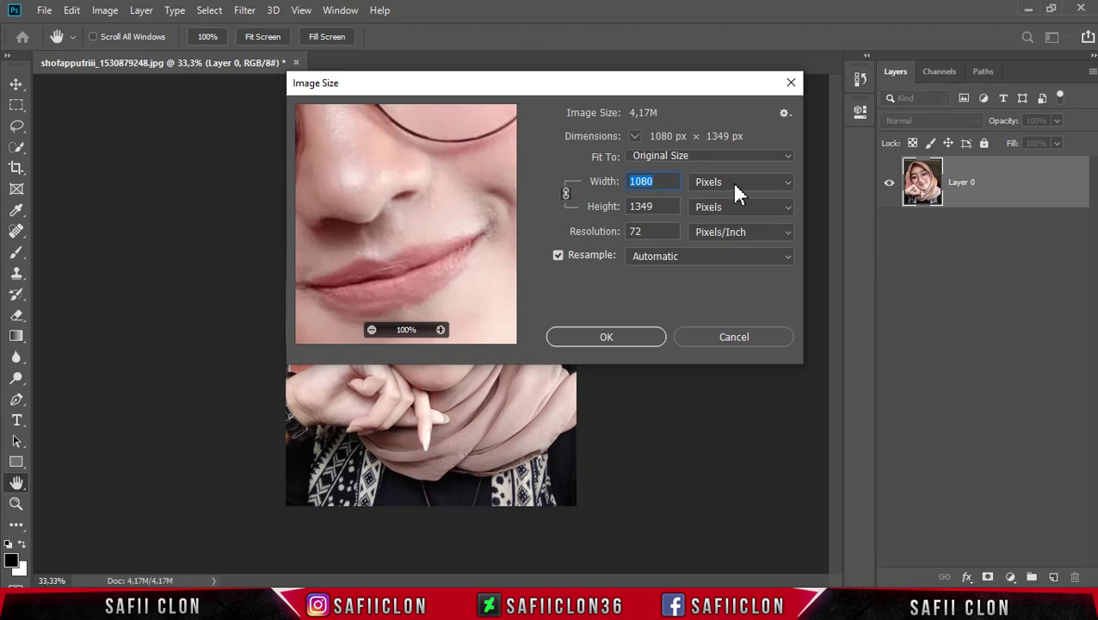
left_click(759, 182)
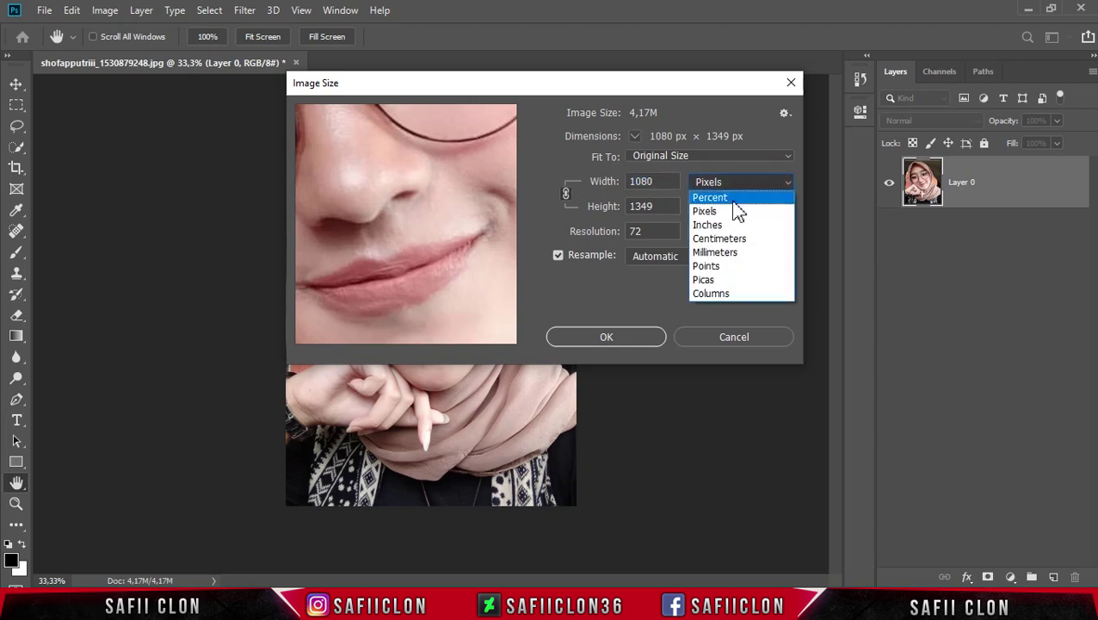
left_click(734, 212)
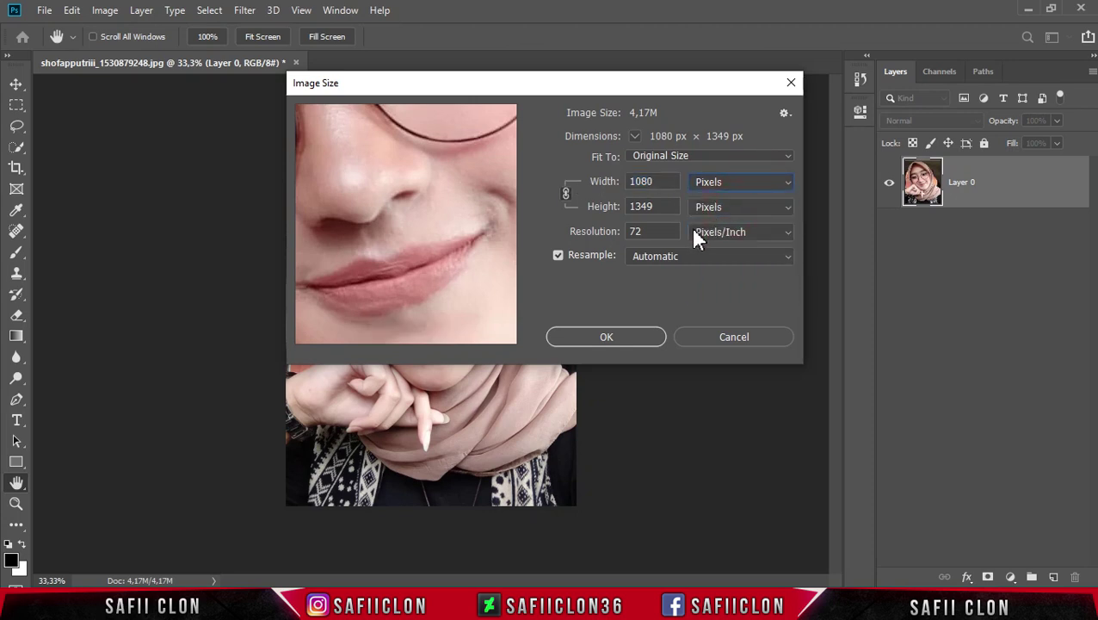
left_click(747, 238)
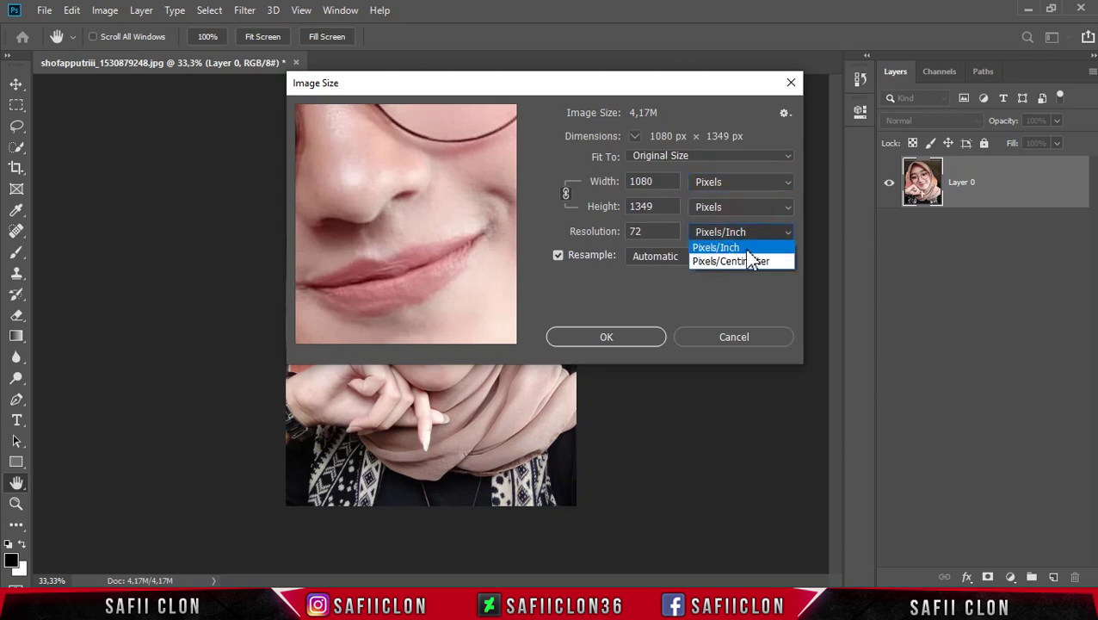
left_click(745, 250)
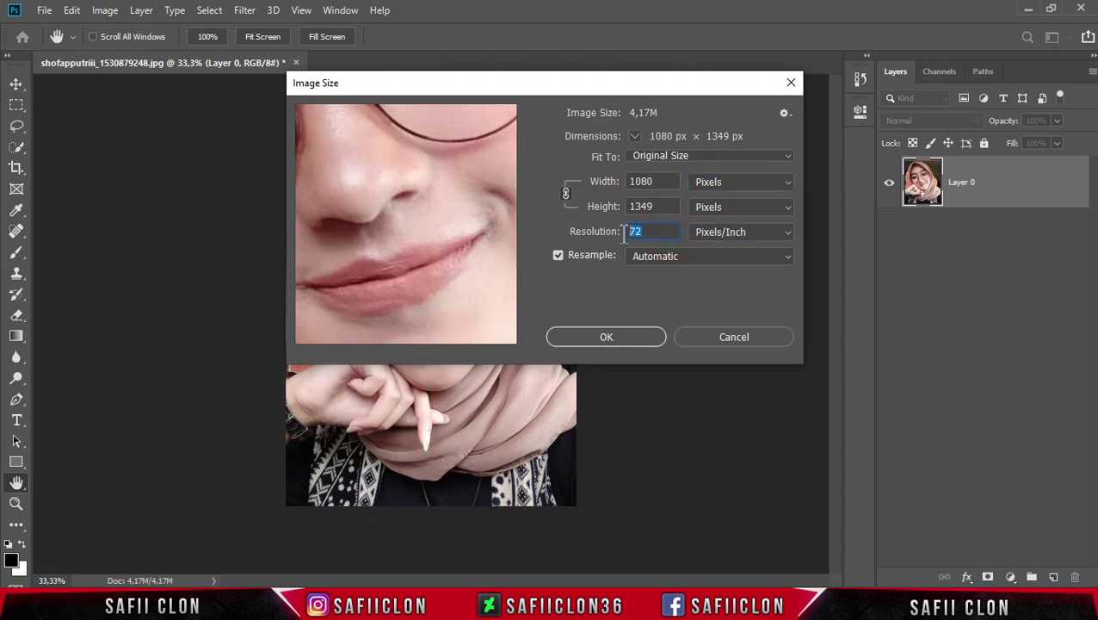
type("2")
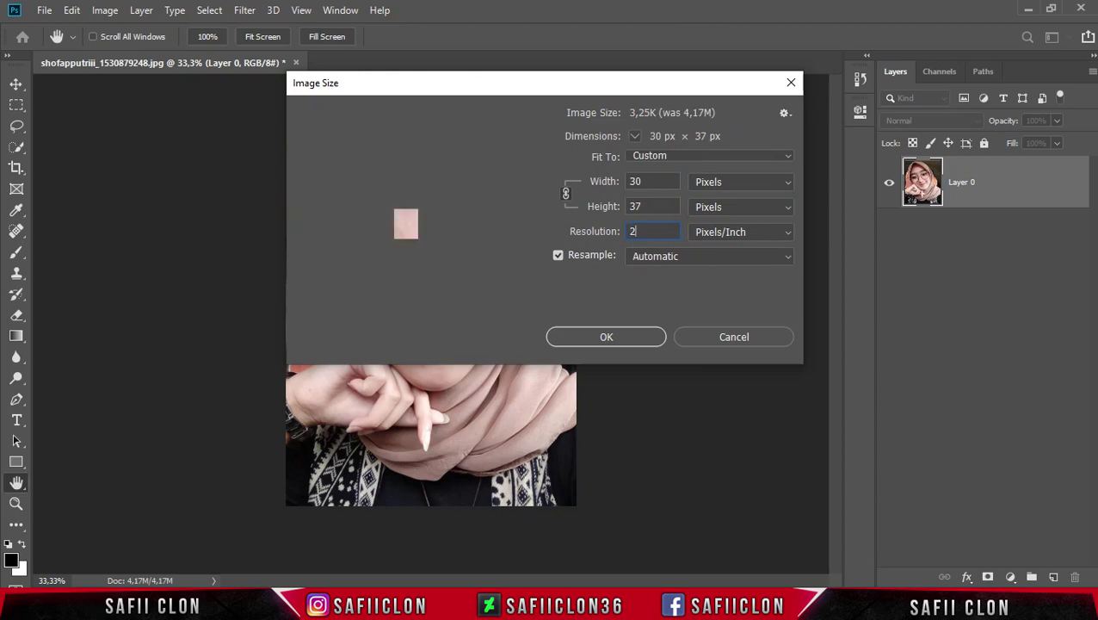
type("00")
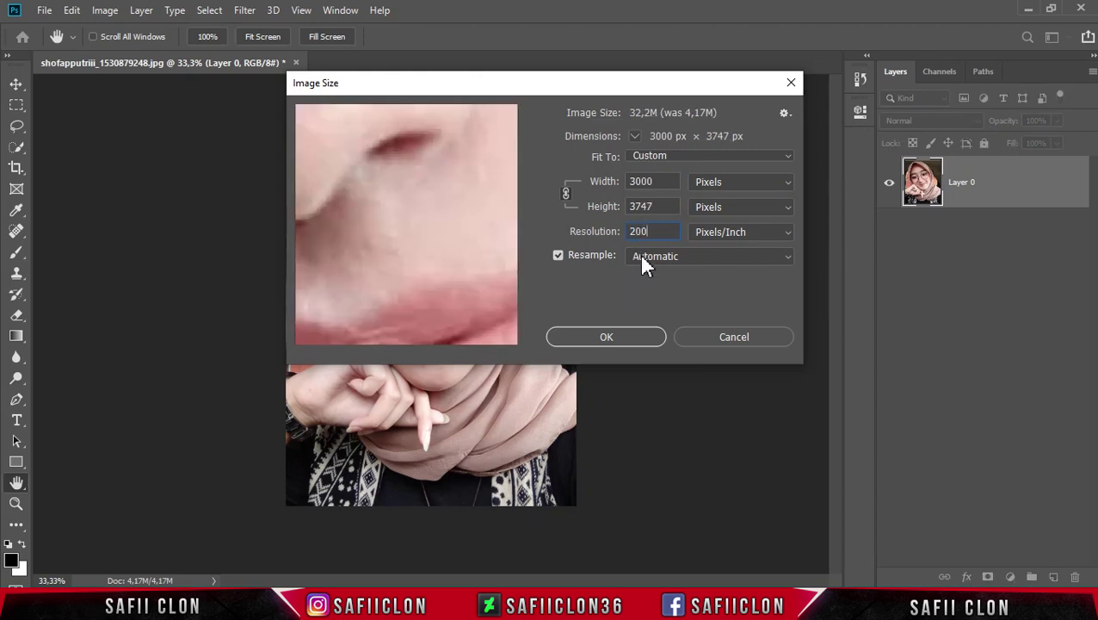
left_click(608, 336)
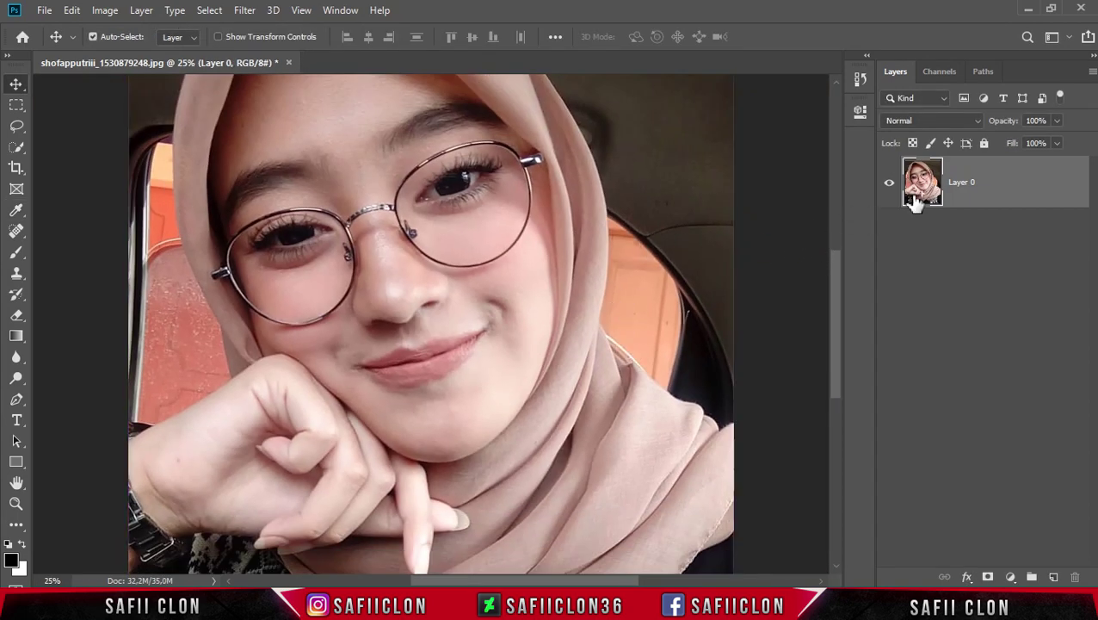
- Duplicate Layer 0, rename the copy POSTERIZE and hide it
right_click(1018, 188)
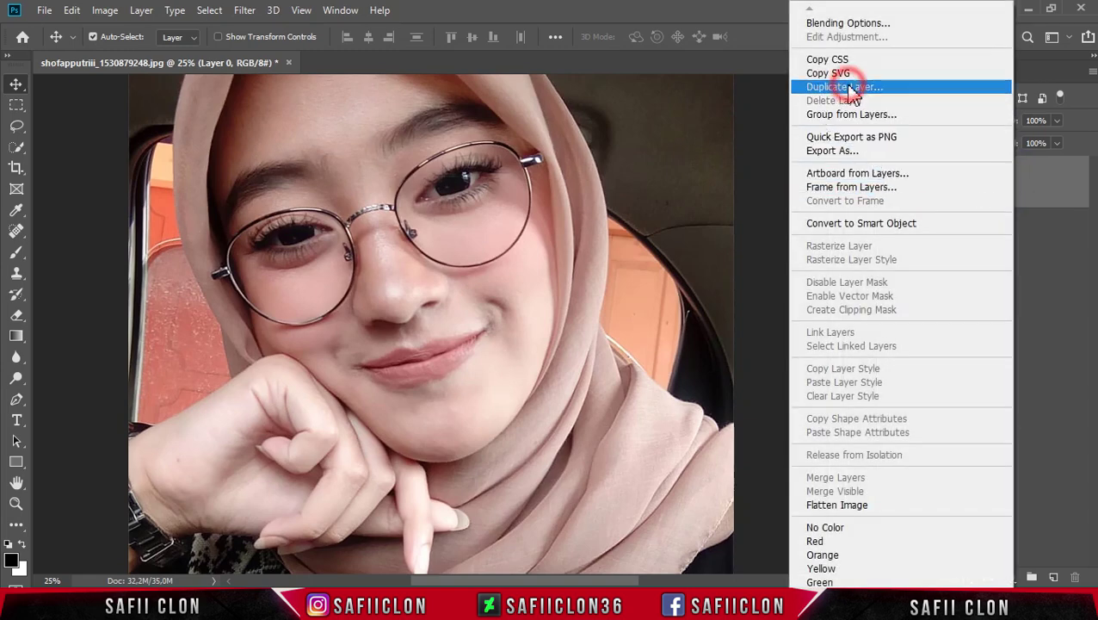
left_click(850, 87)
left_click(685, 156)
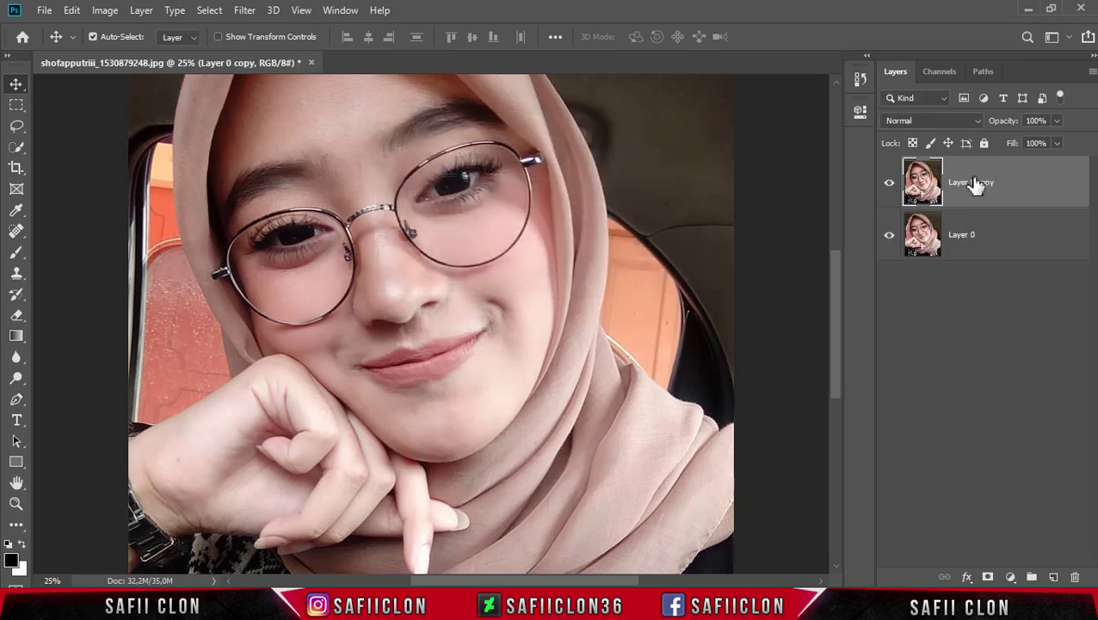
double_click(962, 183)
type("POSTERIZE")
left_click(1022, 177)
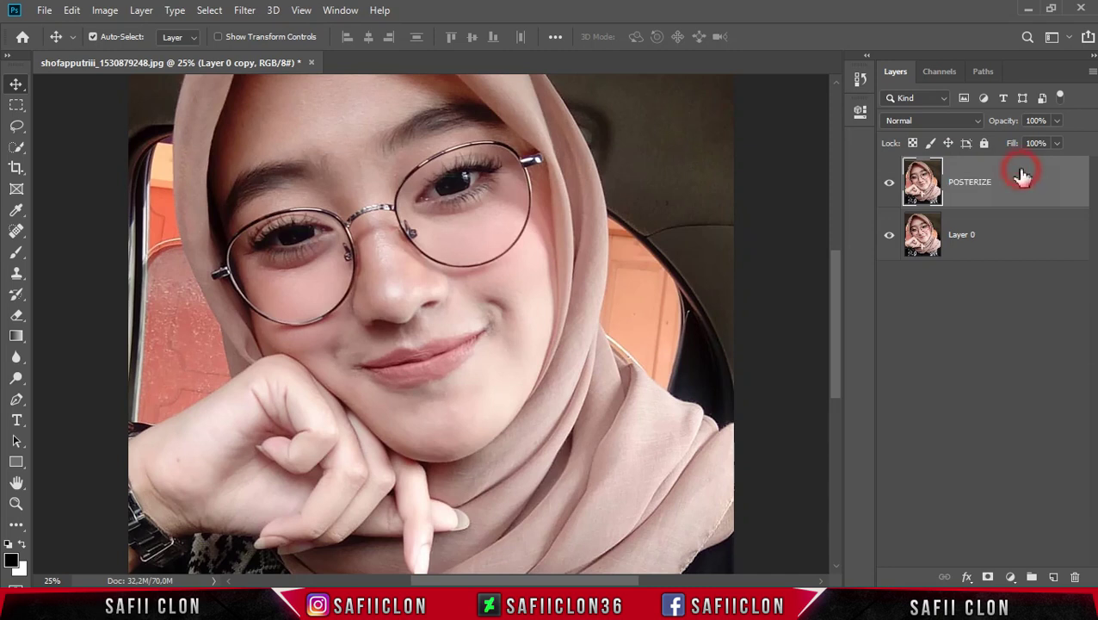
left_click(892, 183)
- Rename Layer 0 to ORIGINAL
left_click(1011, 241)
double_click(962, 234)
type("ORIGINAL")
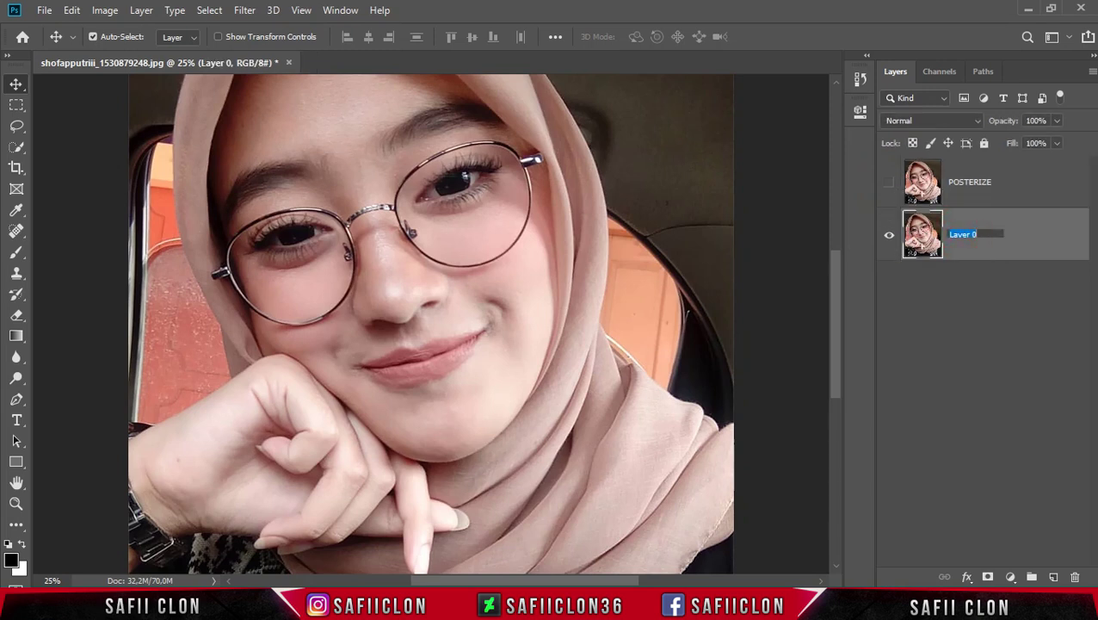
left_click(1024, 231)
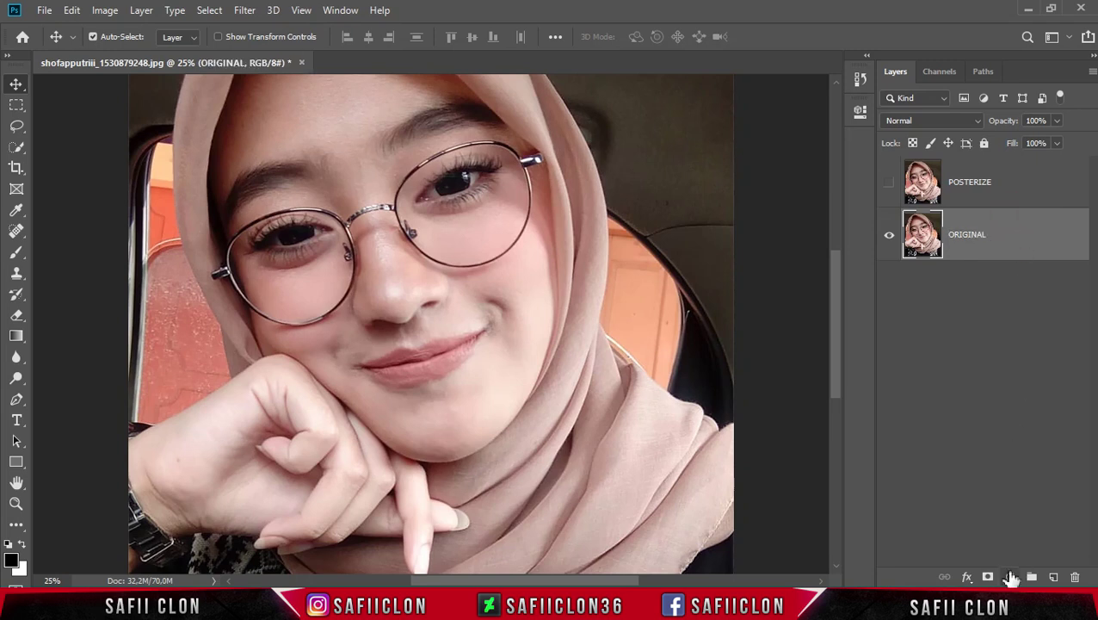
- Add a white Solid Color fill layer, Color Fill 1
left_click(1011, 577)
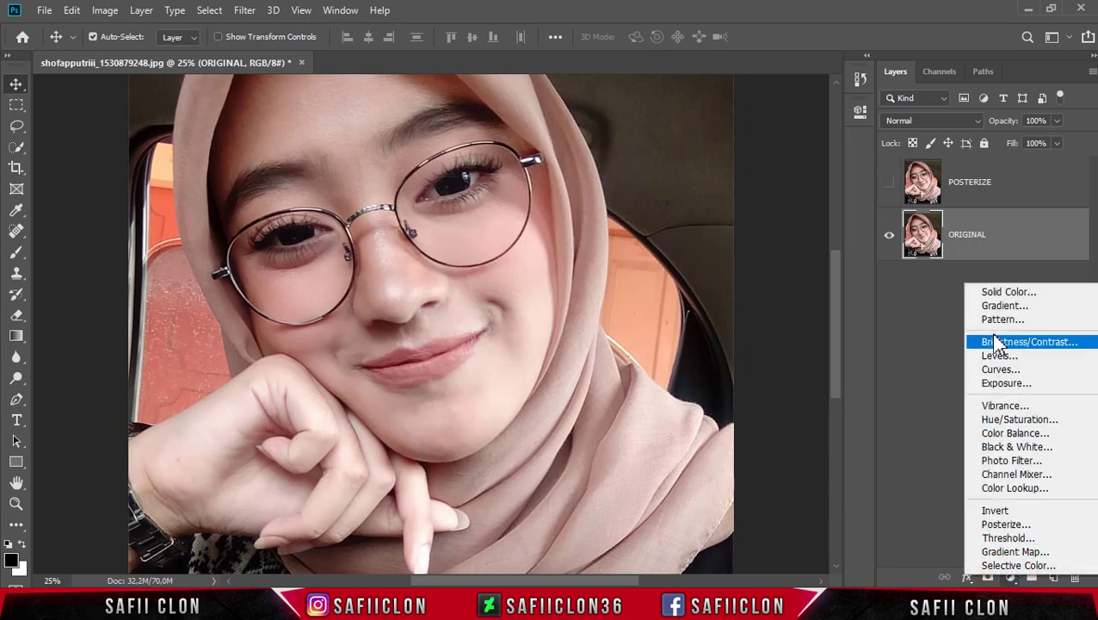
left_click(1009, 293)
left_click_drag(559, 300, 446, 193)
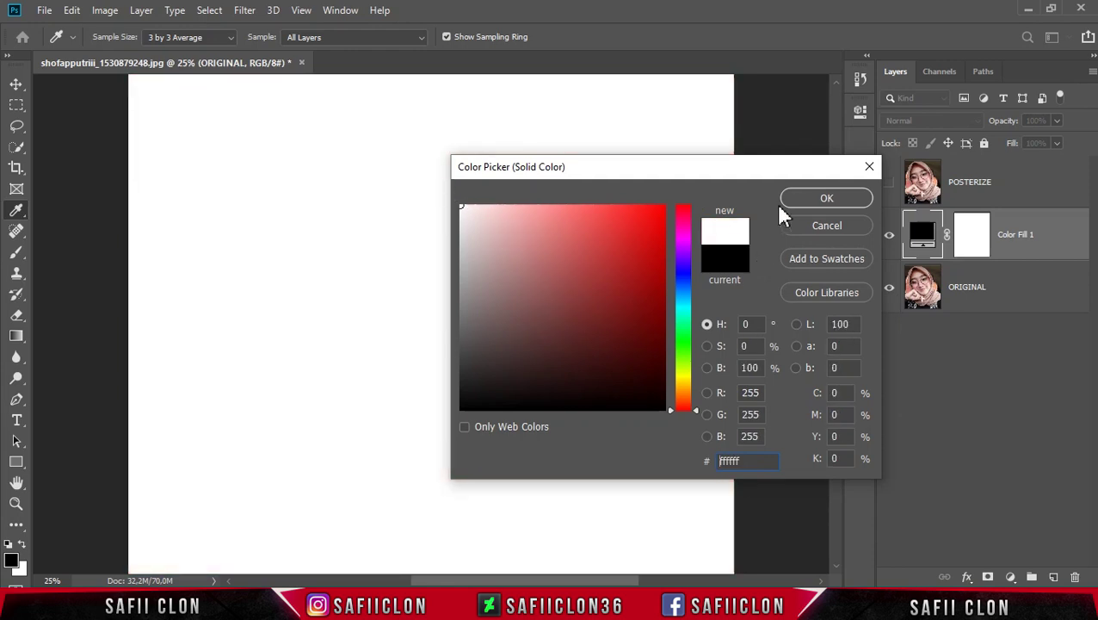
left_click(815, 203)
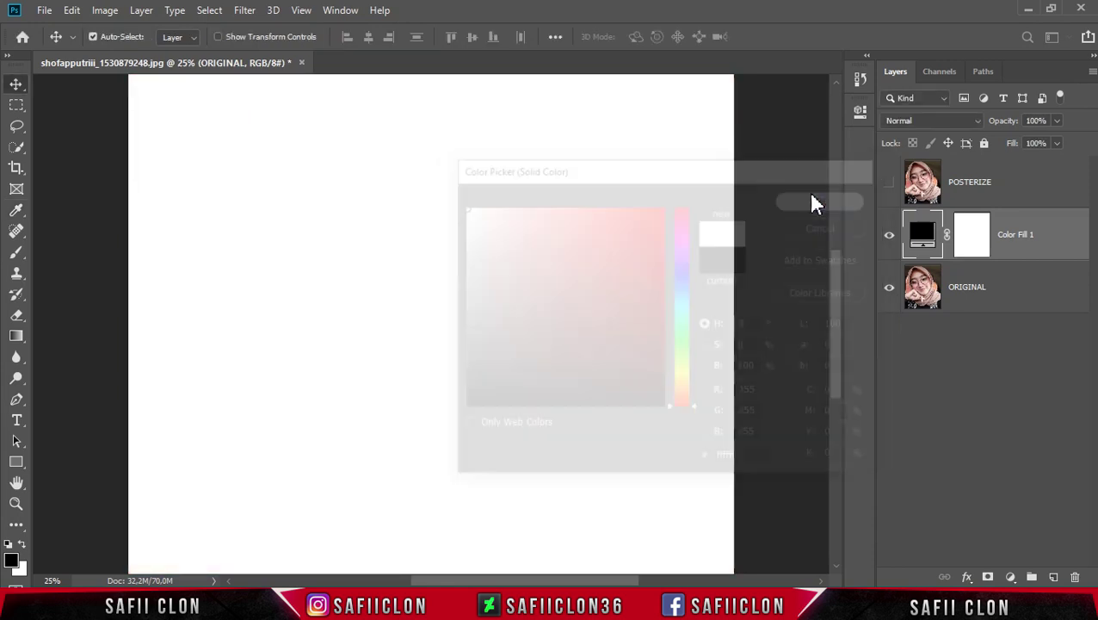
- Group Color Fill 1 into a collapsed BACKGROUND group and make POSTERIZE visible again
right_click(1036, 222)
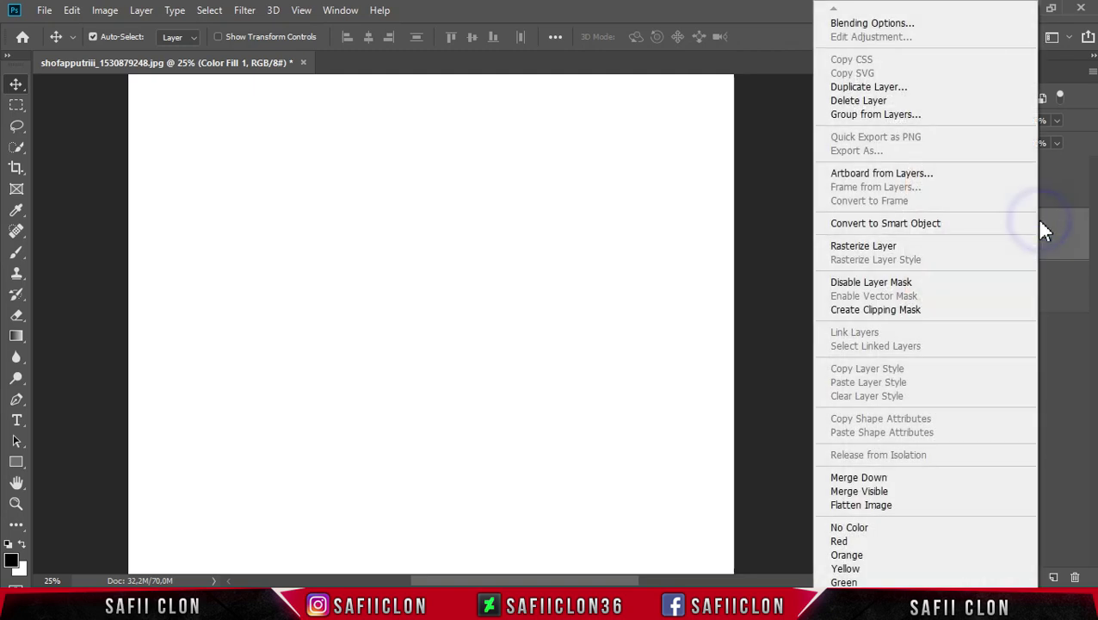
left_click(884, 119)
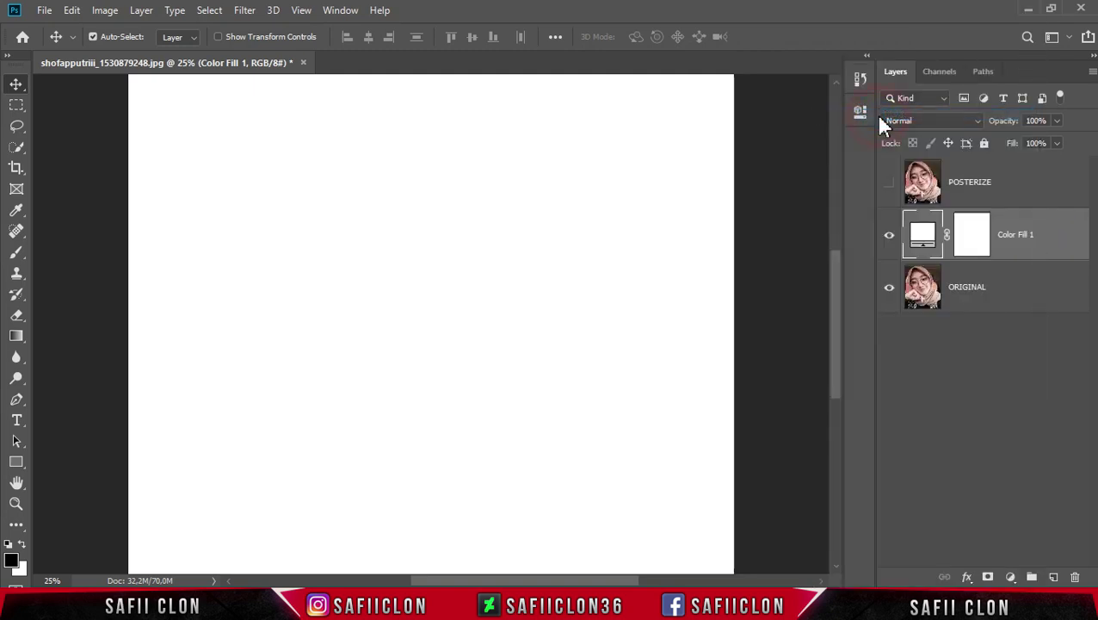
left_click_drag(475, 175, 434, 175)
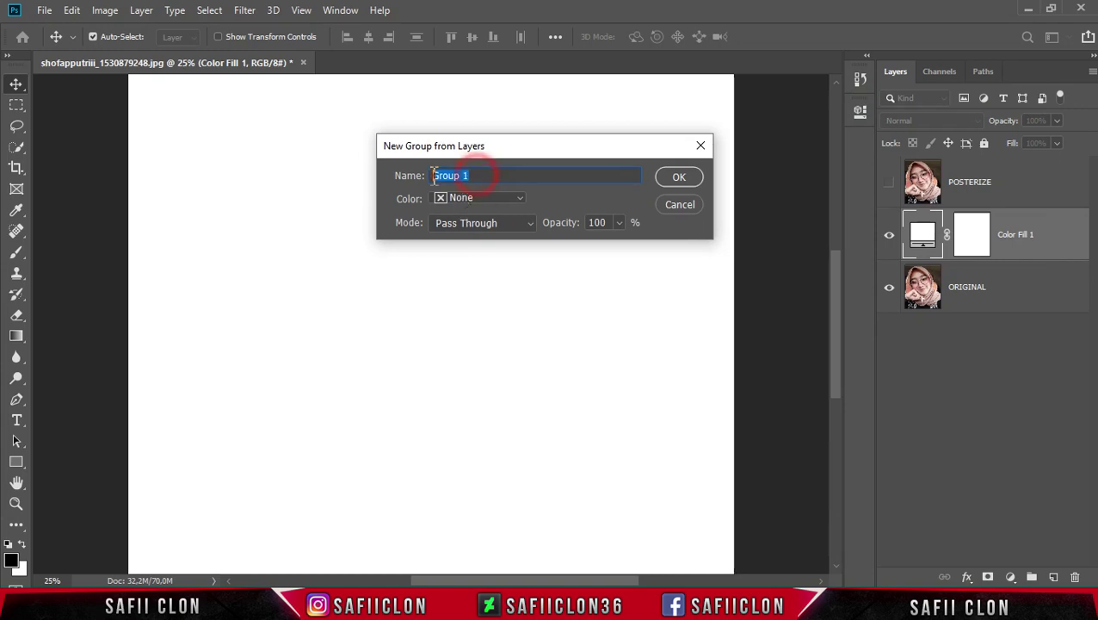
type("BACKGROUND")
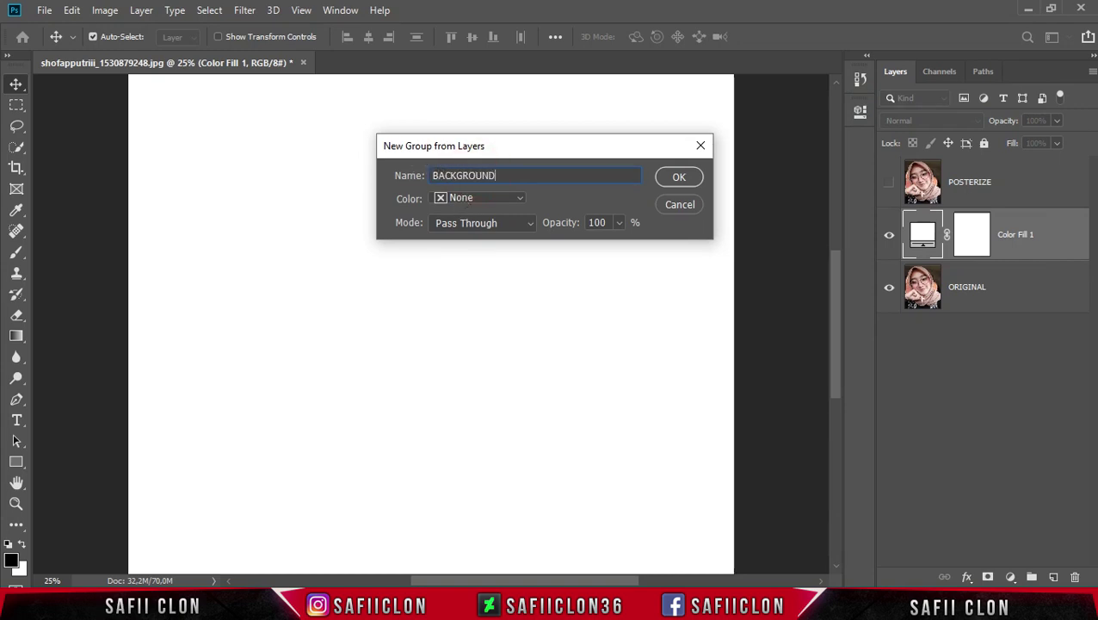
left_click(680, 178)
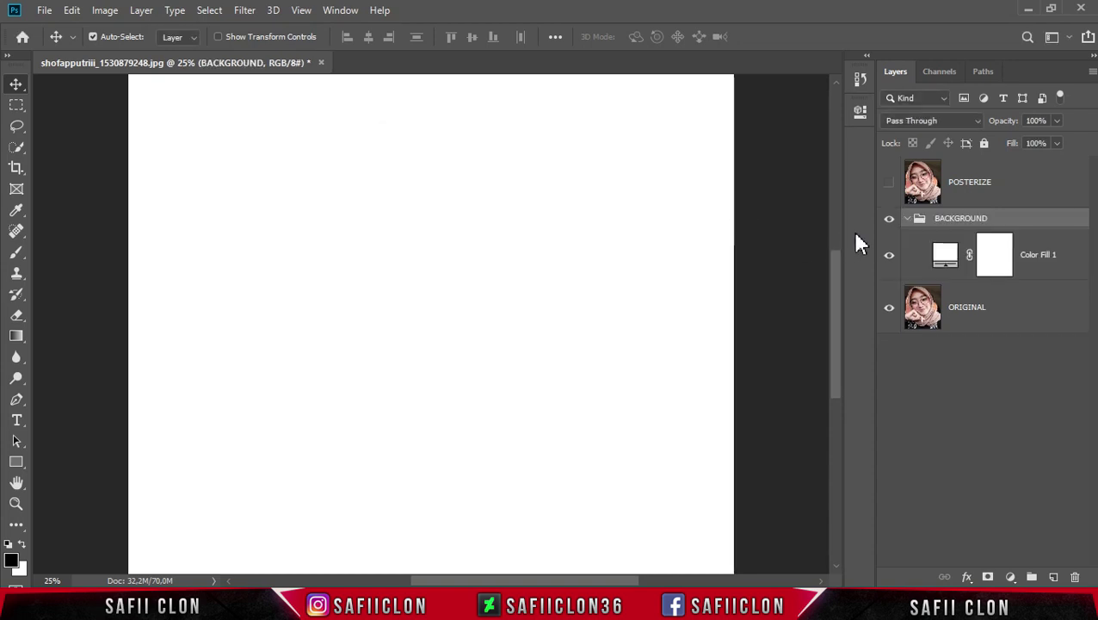
left_click(910, 220)
left_click(890, 222)
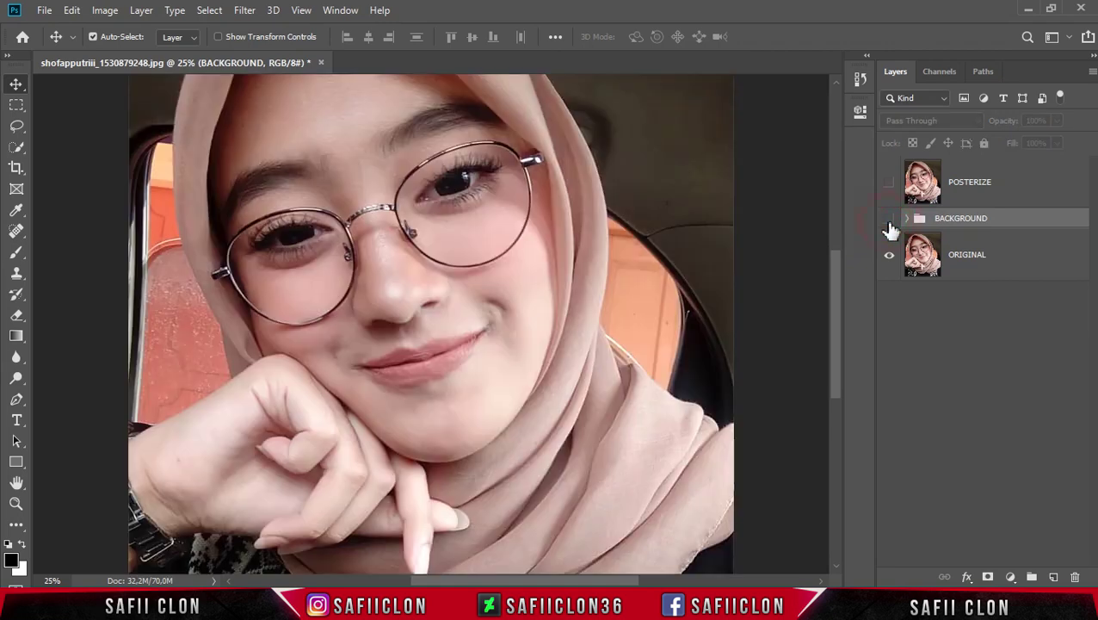
left_click(890, 222)
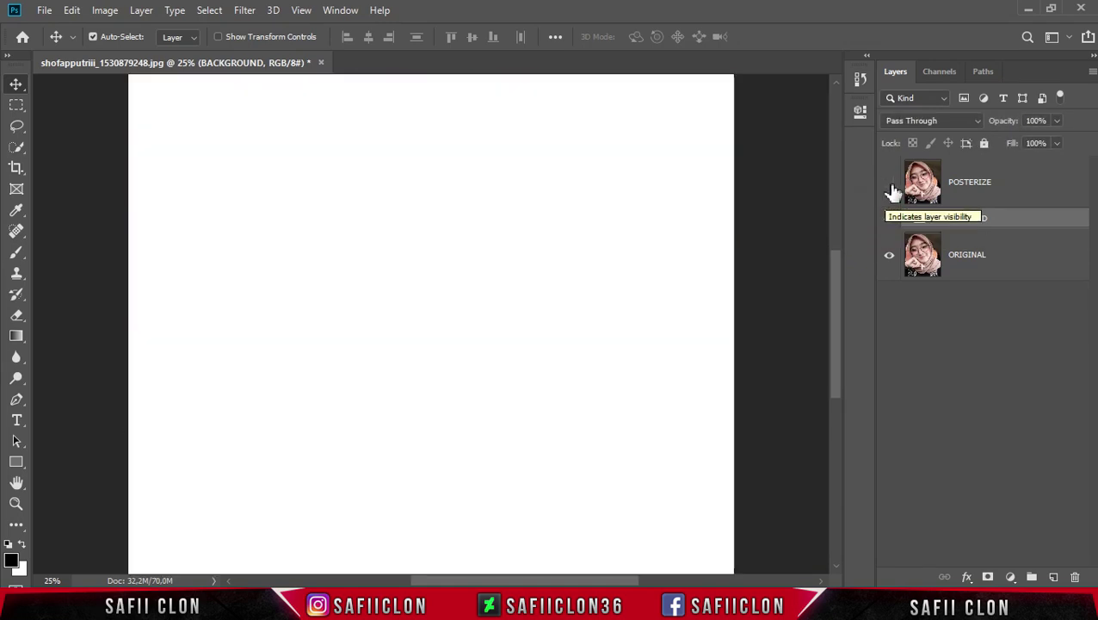
left_click(890, 184)
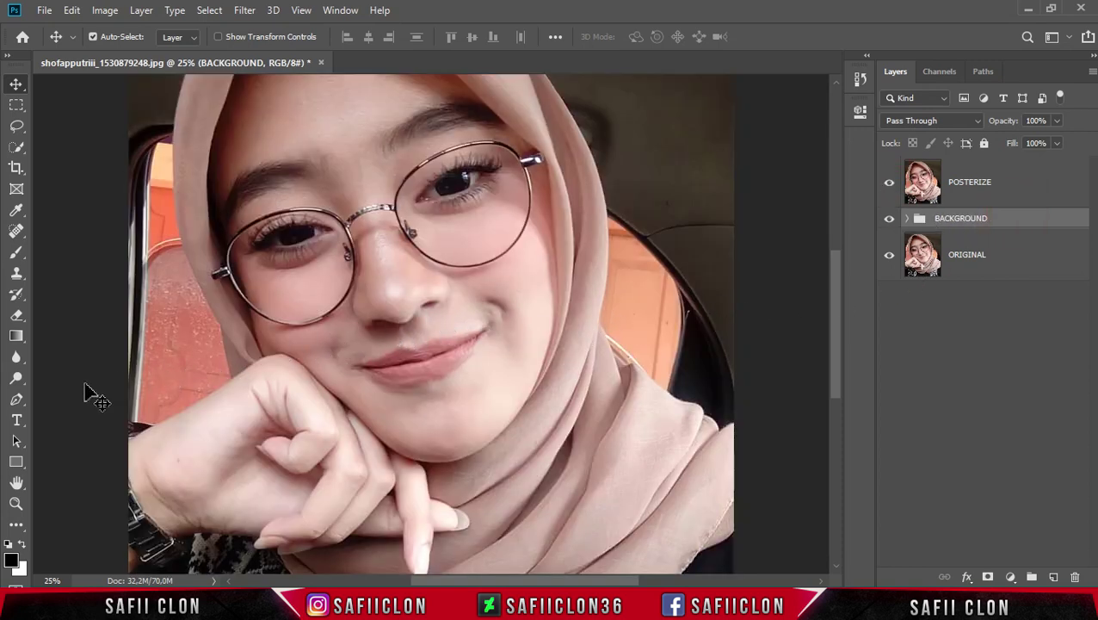
- Set the standard Pen tool to Shape mode with the New Layer path operation
left_click(19, 403)
left_click_drag(20, 405, 83, 405)
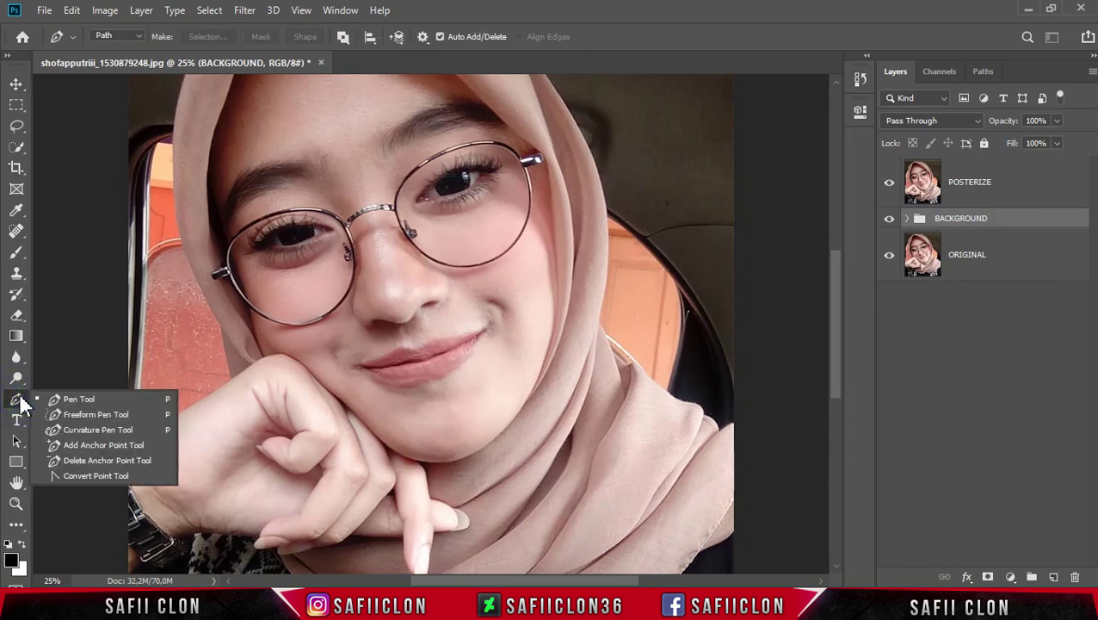
left_click(78, 399)
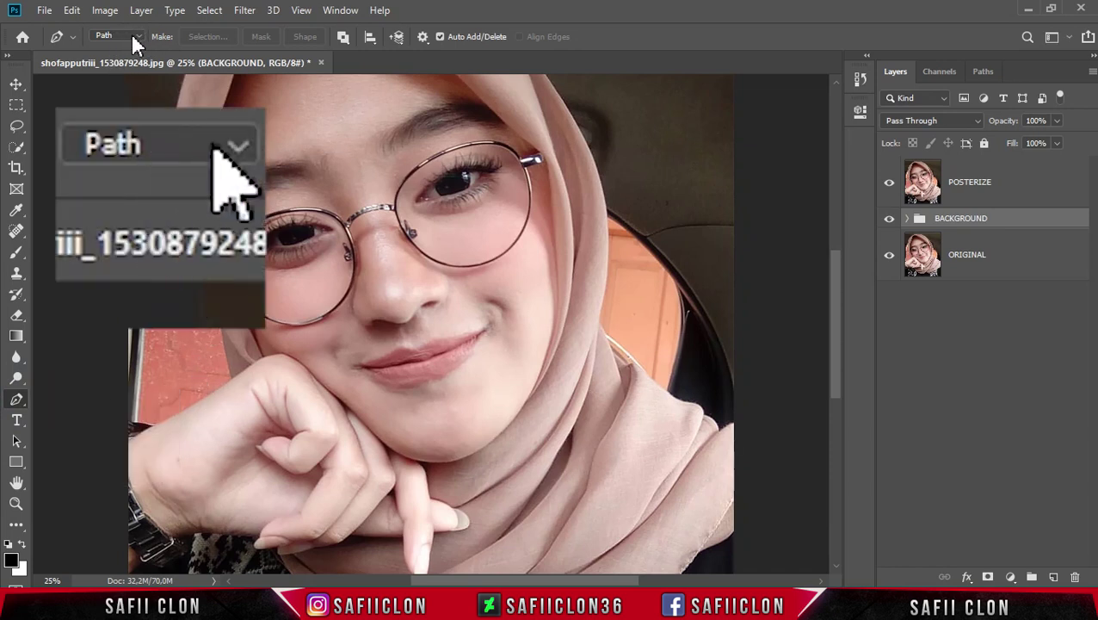
left_click(137, 36)
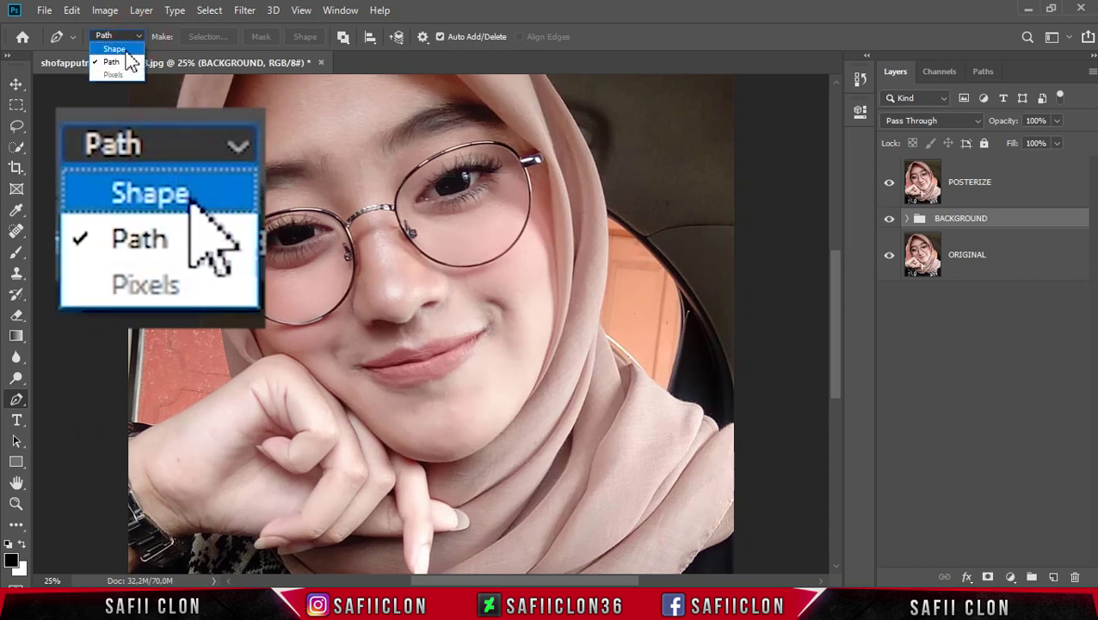
left_click(118, 48)
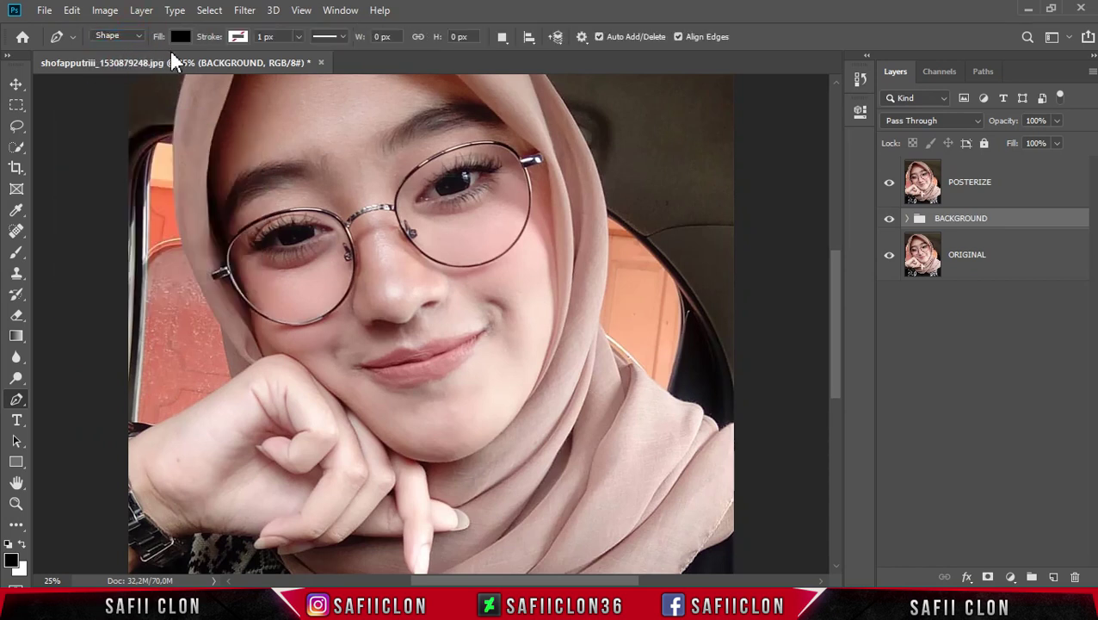
left_click(503, 38)
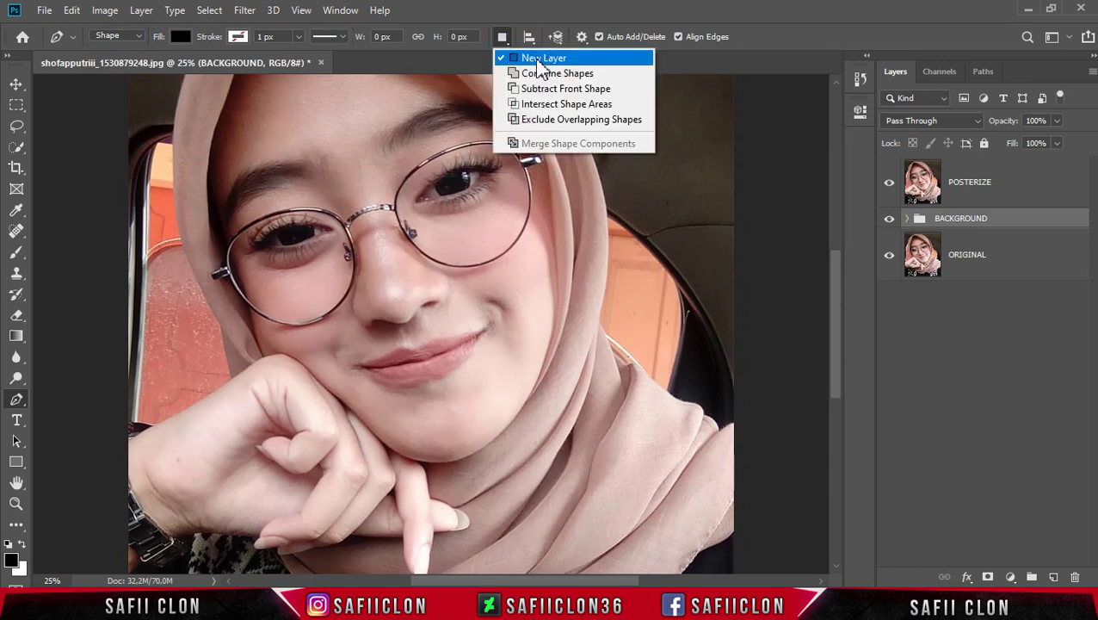
left_click(541, 58)
- Zoom to 100% on the hijab's shoulder and place the first anchor on its edge
scroll(657, 344, "up", 2)
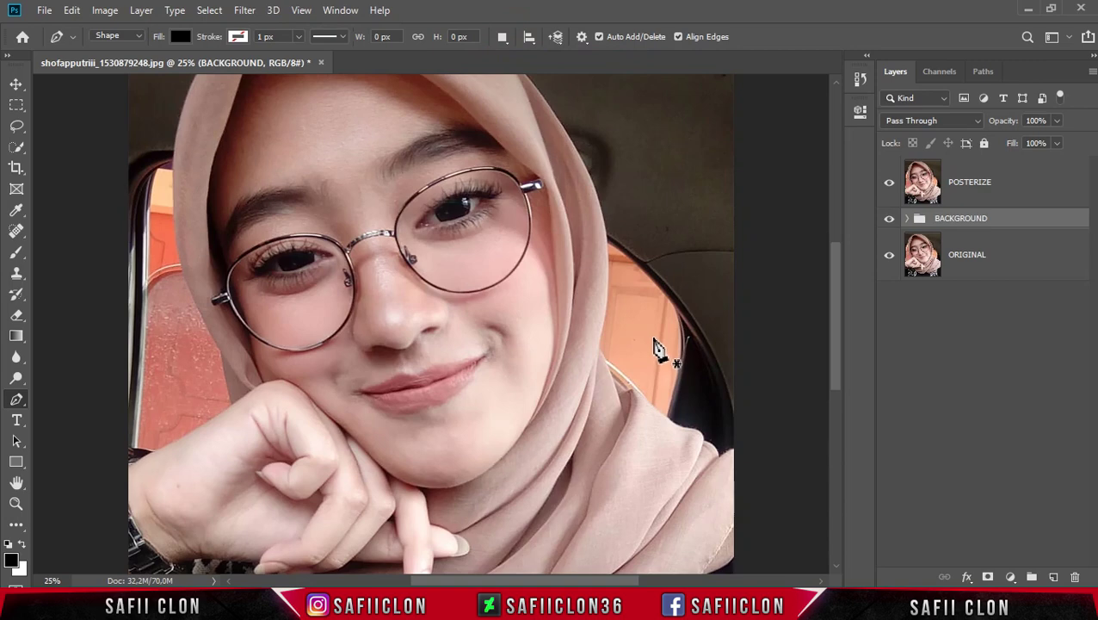
scroll(657, 349, "down", 3)
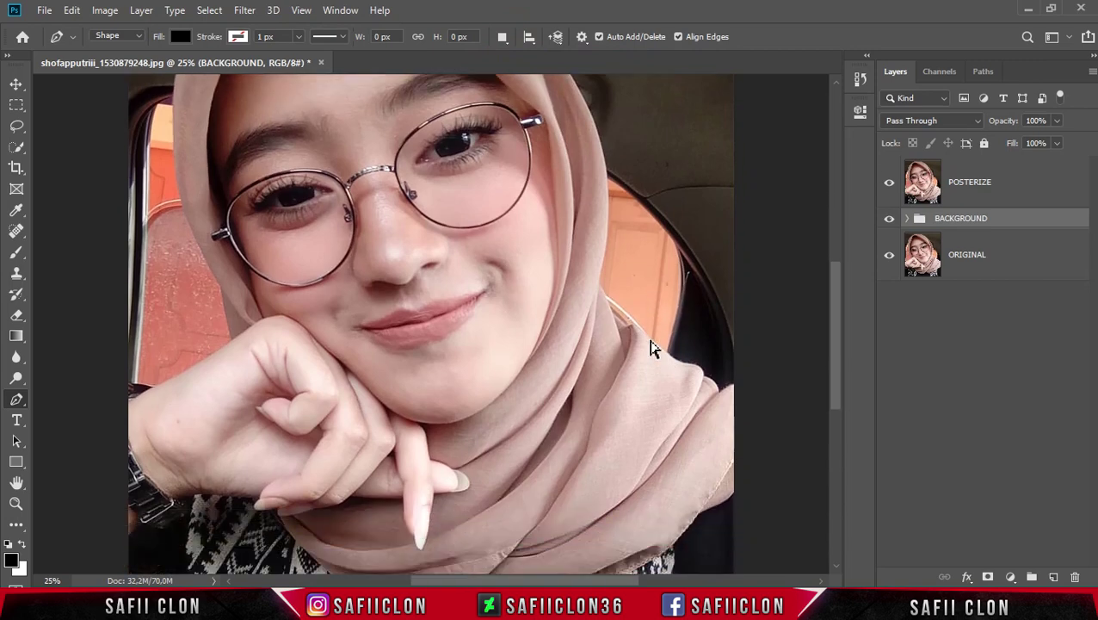
key("ctrl+plus")
scroll(667, 525, "down", 2)
scroll(667, 525, "right", 5)
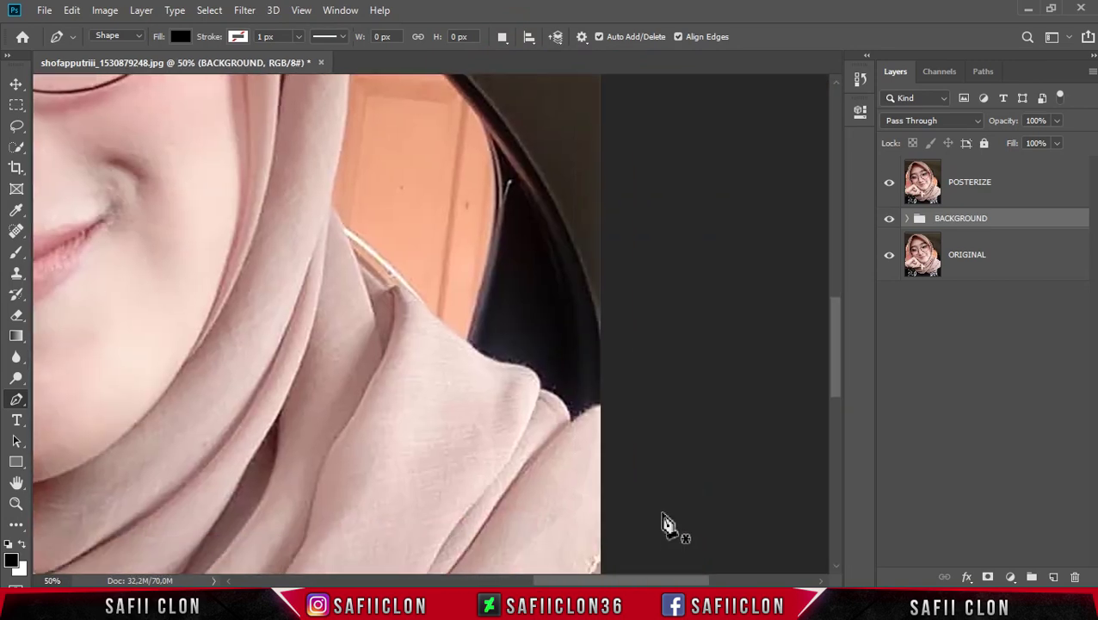
scroll(667, 525, "down", 2)
key("ctrl+plus")
key("ctrl+plus")
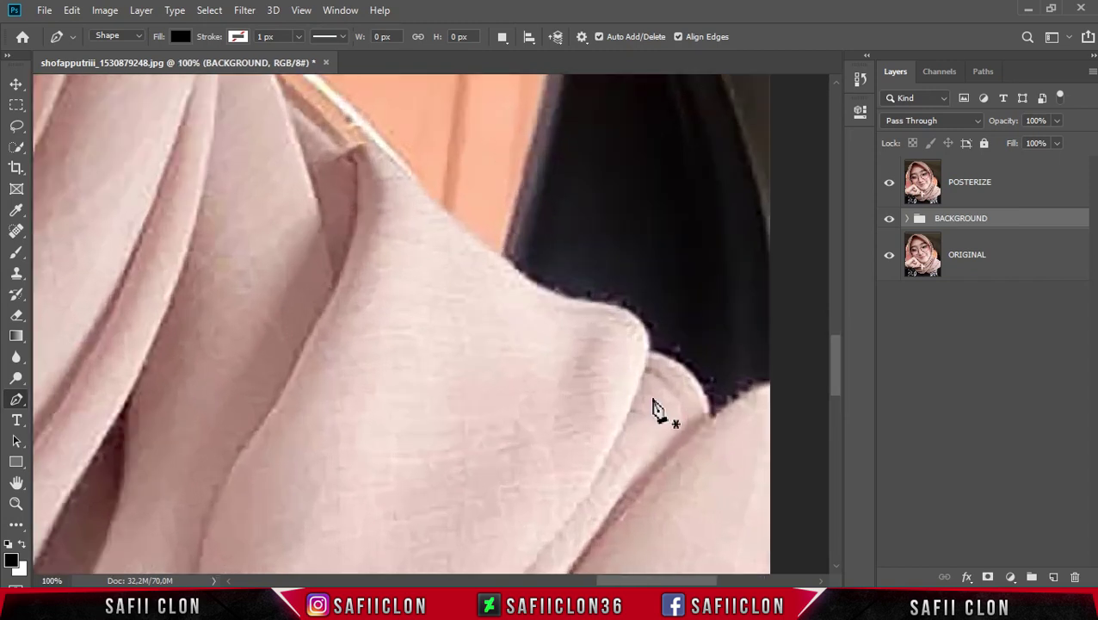
scroll(654, 406, "right", 3)
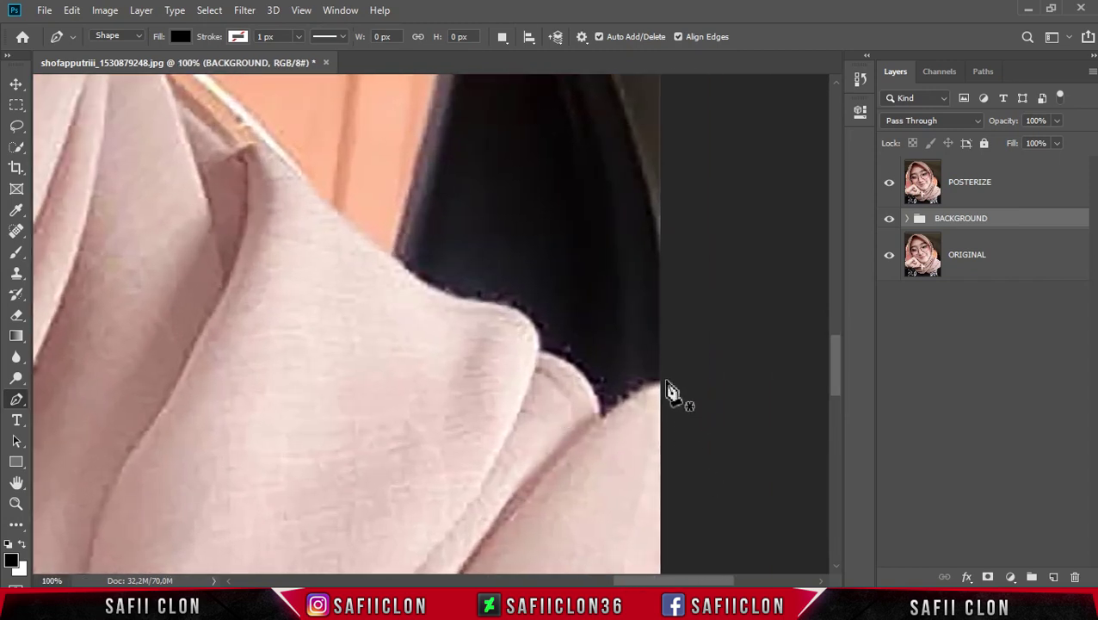
left_click(667, 383)
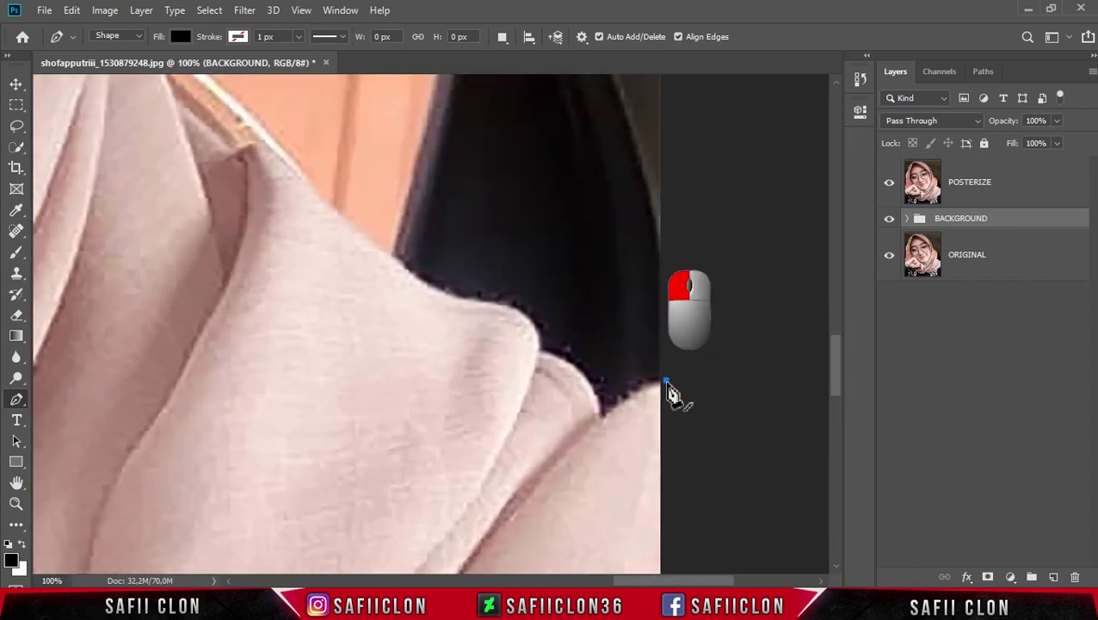
- Add curved anchors along the hijab fold, turning the last one into a corner
scroll(671, 394, "down", 1)
scroll(671, 394, "down", 1)
scroll(674, 395, "down", 2)
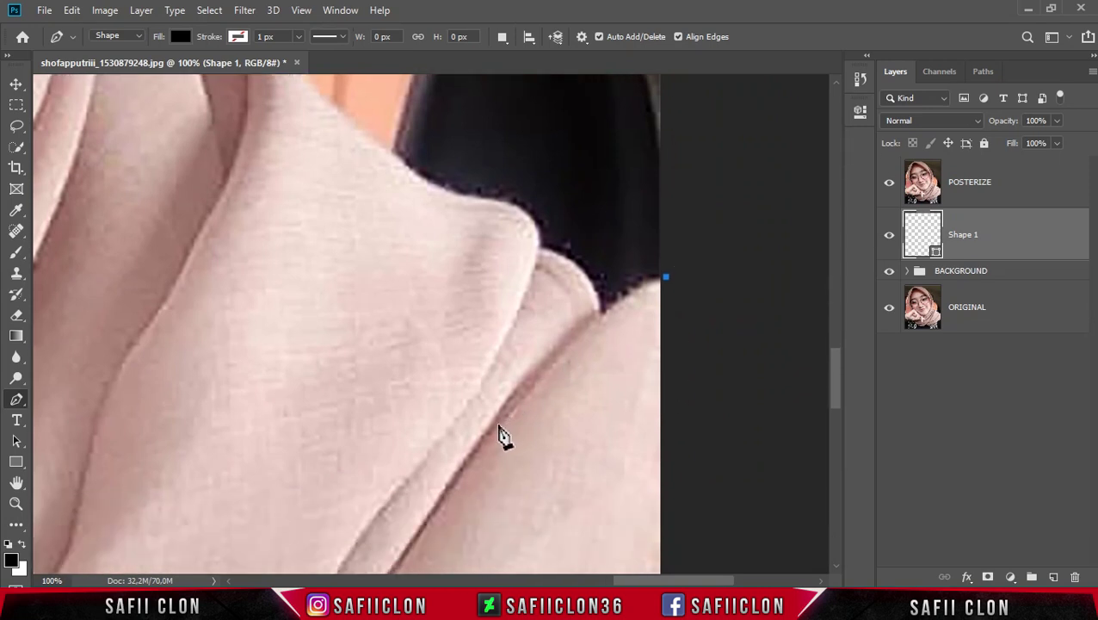
left_click_drag(503, 422, 417, 531)
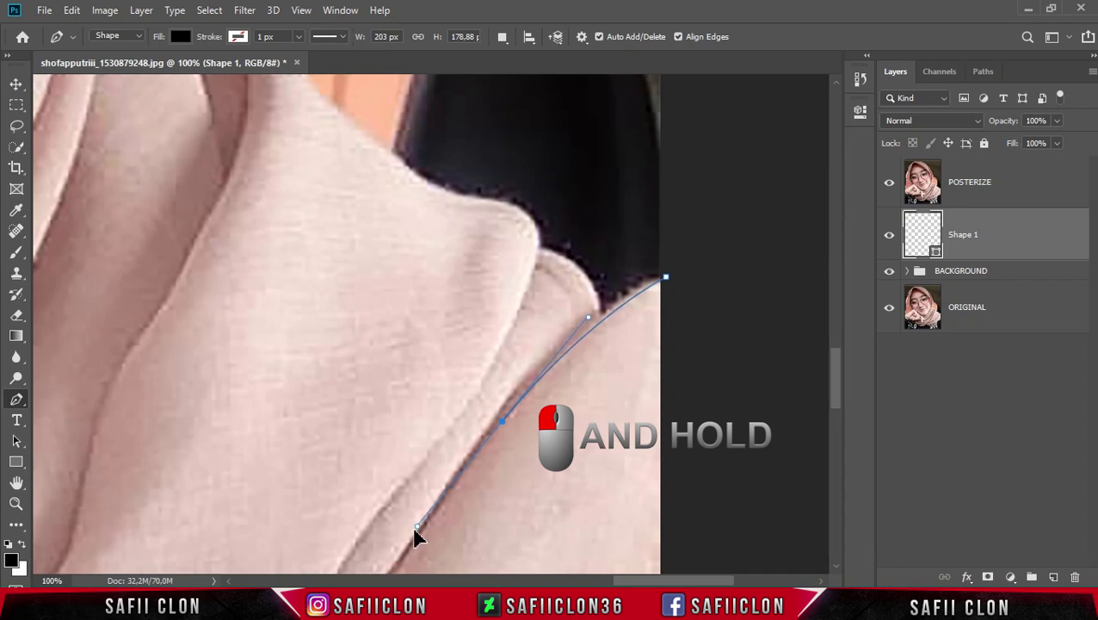
left_click_drag(410, 541, 419, 541)
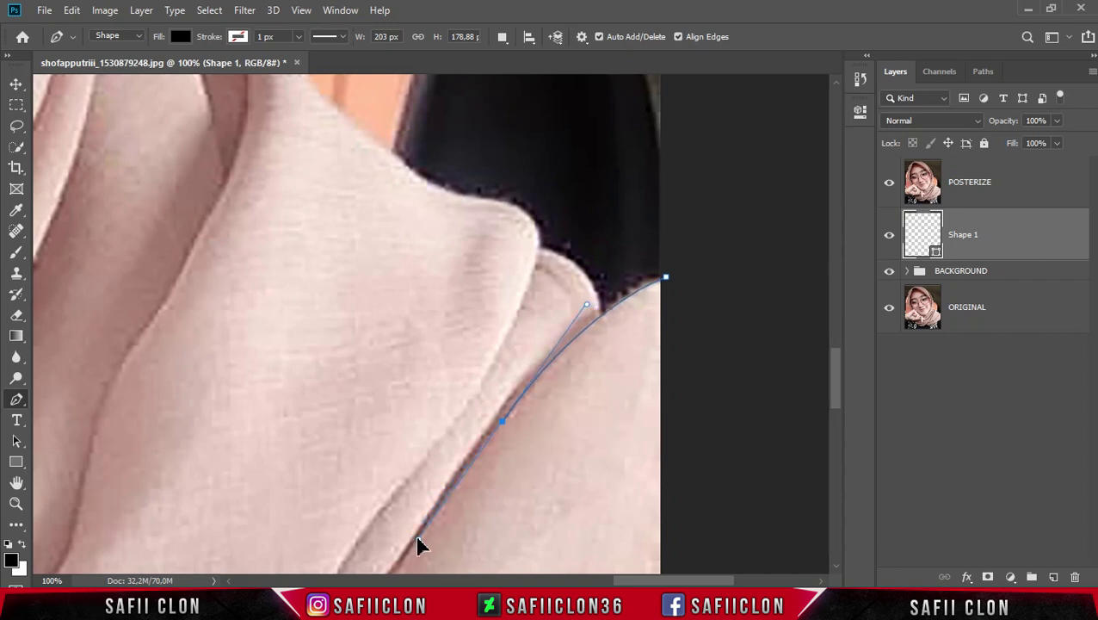
left_click_drag(835, 378, 836, 413)
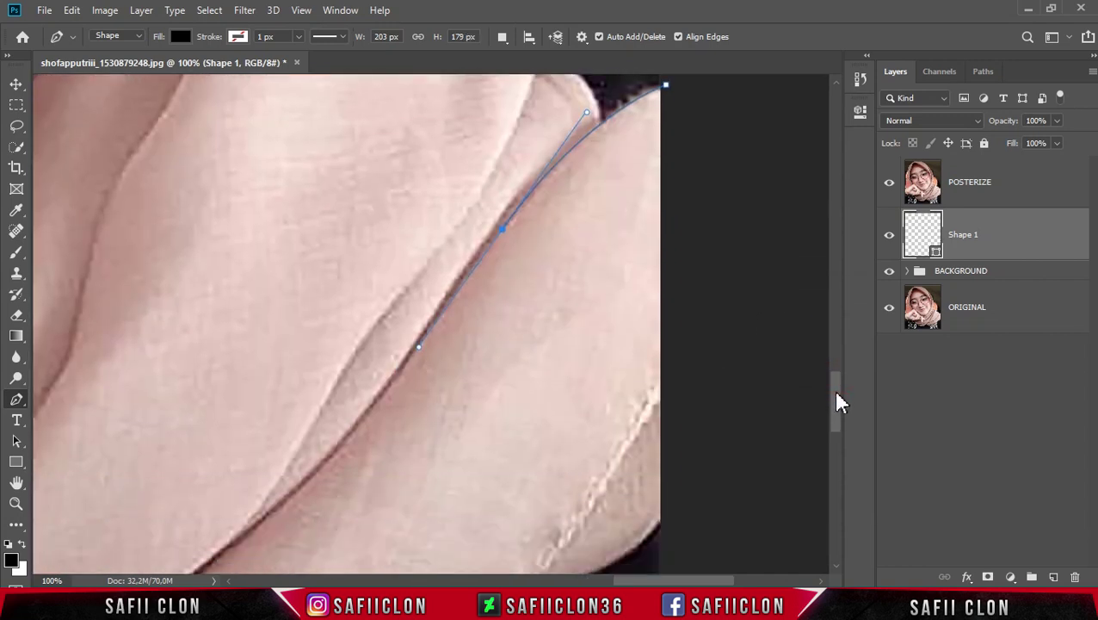
left_click_drag(266, 428, 223, 456)
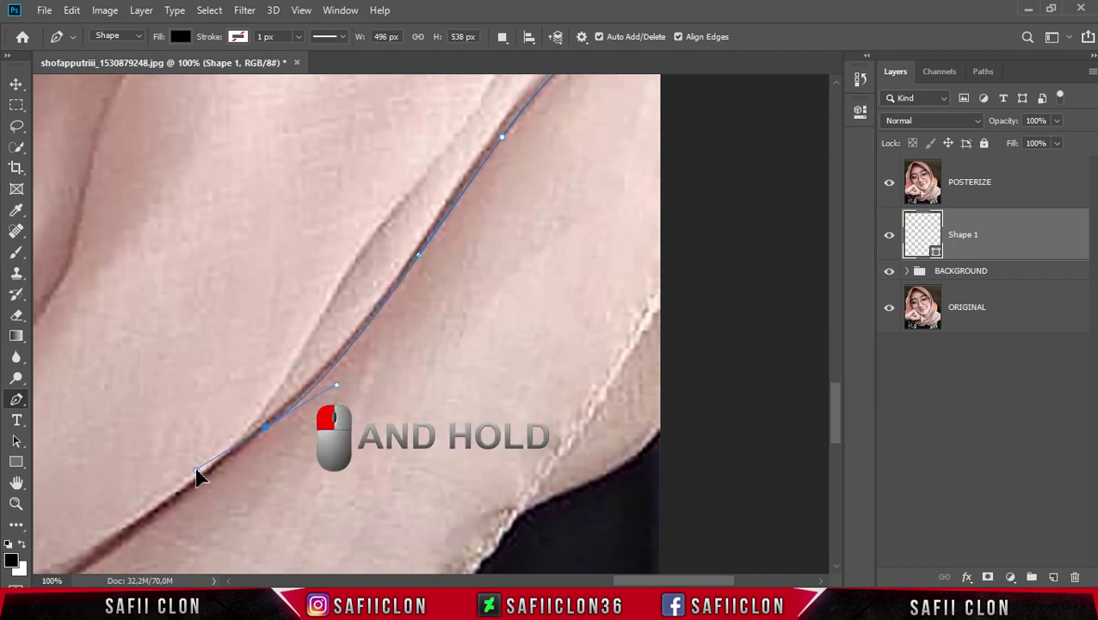
left_click_drag(199, 472, 203, 470)
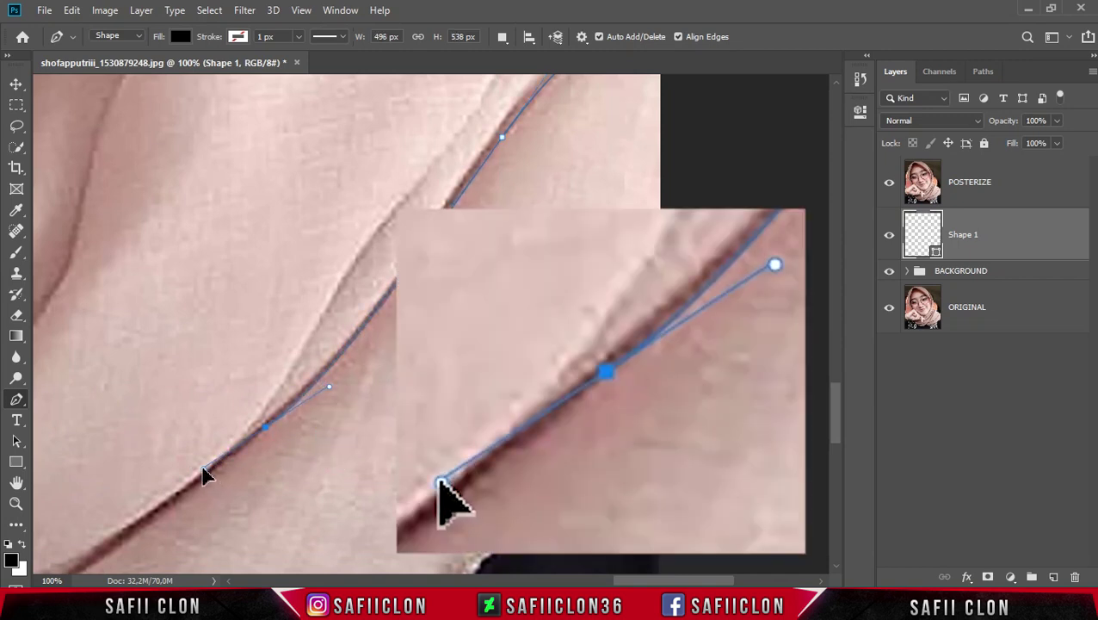
left_click(266, 428, "alt")
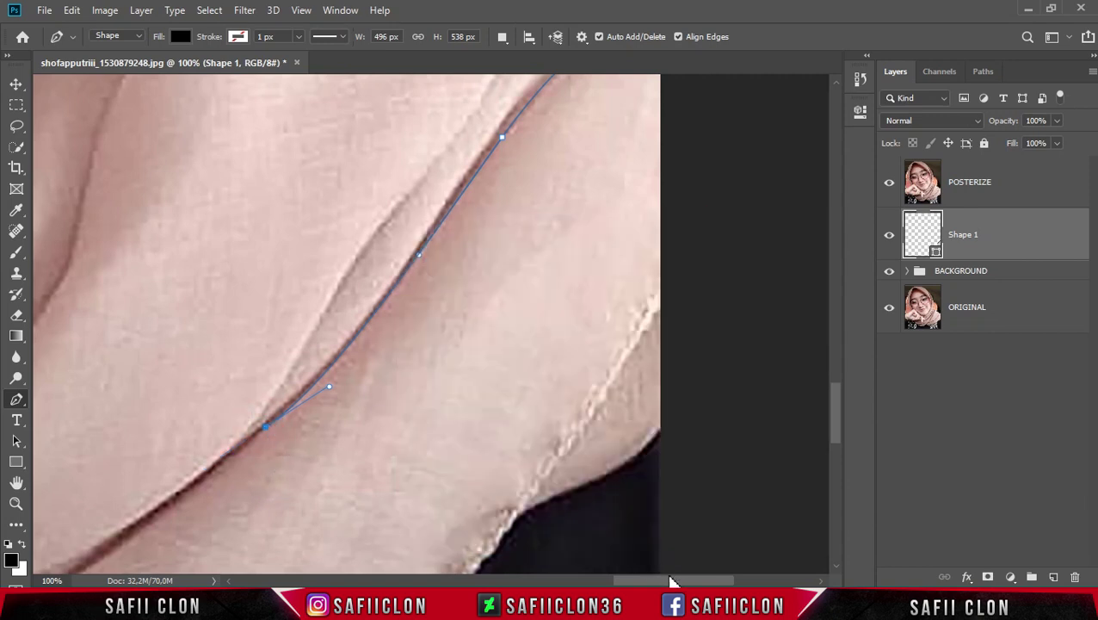
left_click_drag(672, 581, 607, 573)
- Continue the path with curved anchors down the fabric crease to its lower end
scroll(576, 495, "down", 2)
scroll(577, 494, "down", 2)
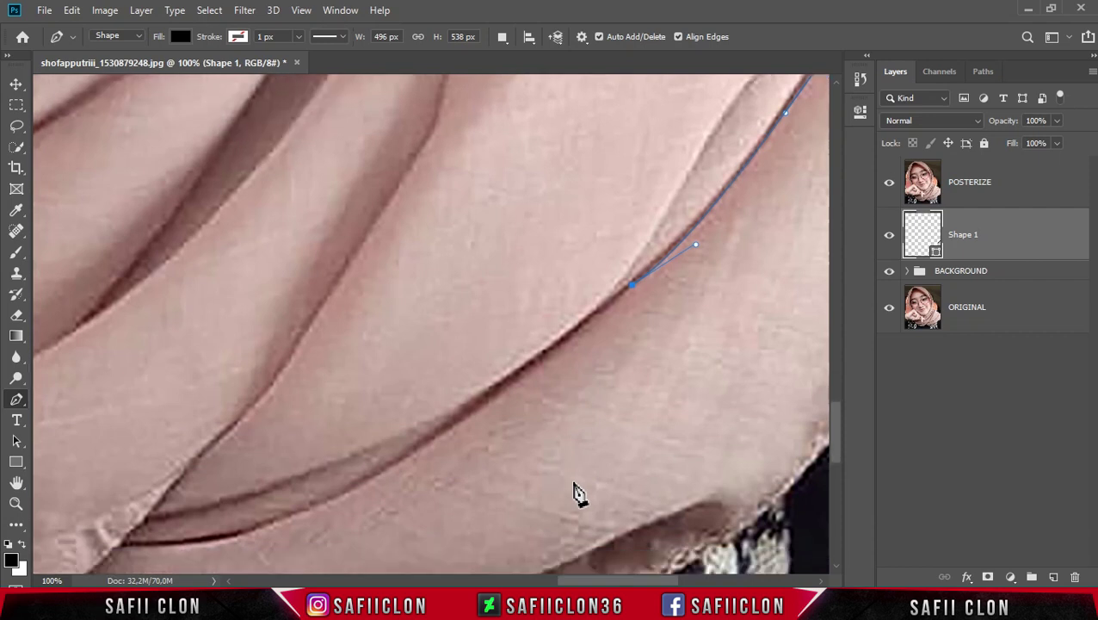
scroll(578, 493, "down", 2)
left_click_drag(420, 397, 378, 423)
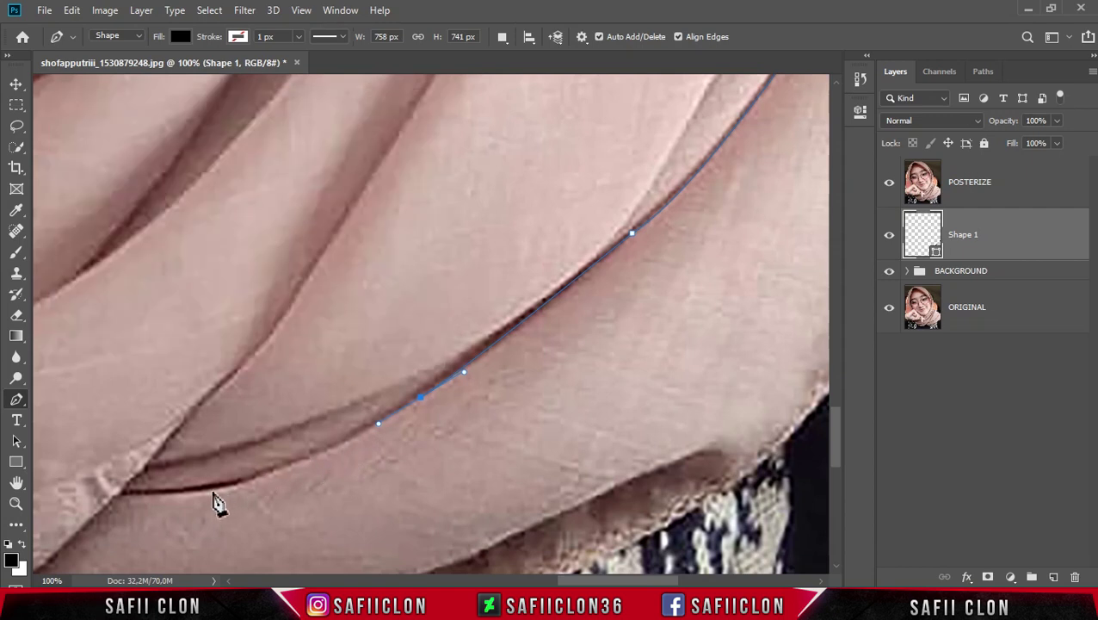
left_click_drag(239, 485, 172, 499)
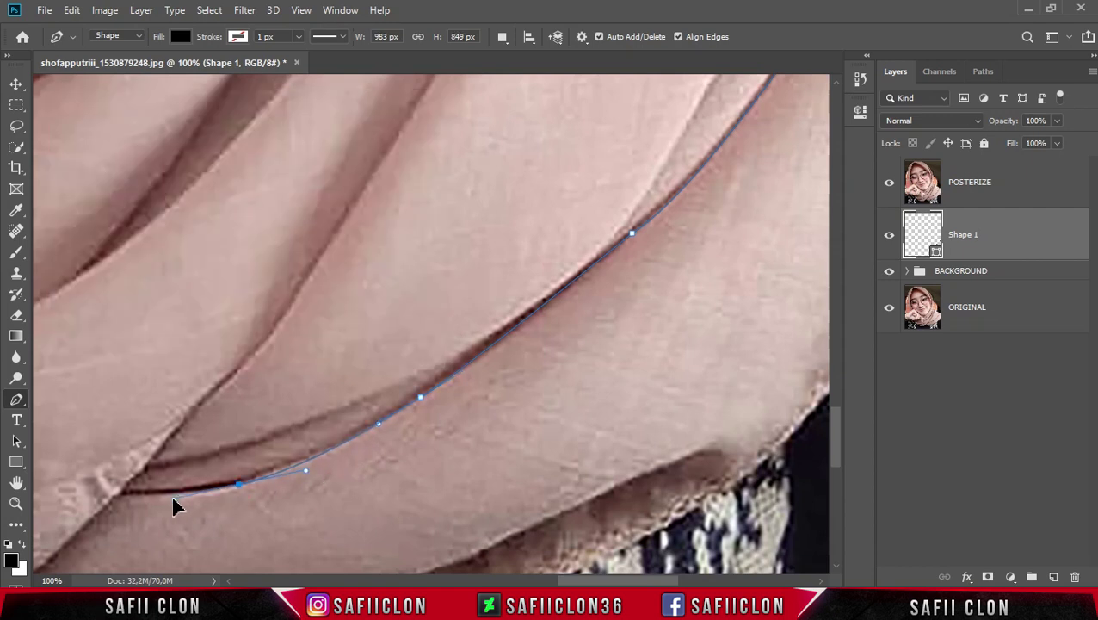
left_click(122, 492)
scroll(284, 470, "up", 3)
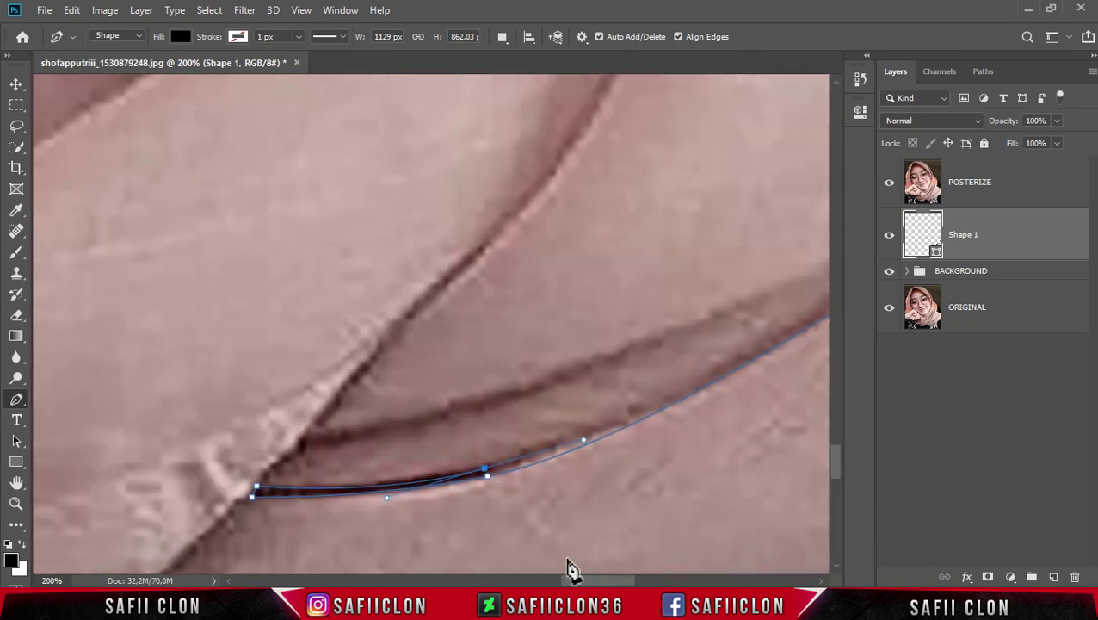
- Add anchors back up the fold and make the path's end anchor a corner
left_click_drag(794, 391, 495, 396)
scroll(597, 319, "right", 3)
scroll(613, 272, "up", 3)
left_click(614, 272)
left_click_drag(632, 580, 662, 581)
left_click_drag(836, 455, 836, 430)
left_click(523, 376)
scroll(718, 143, "down", 3)
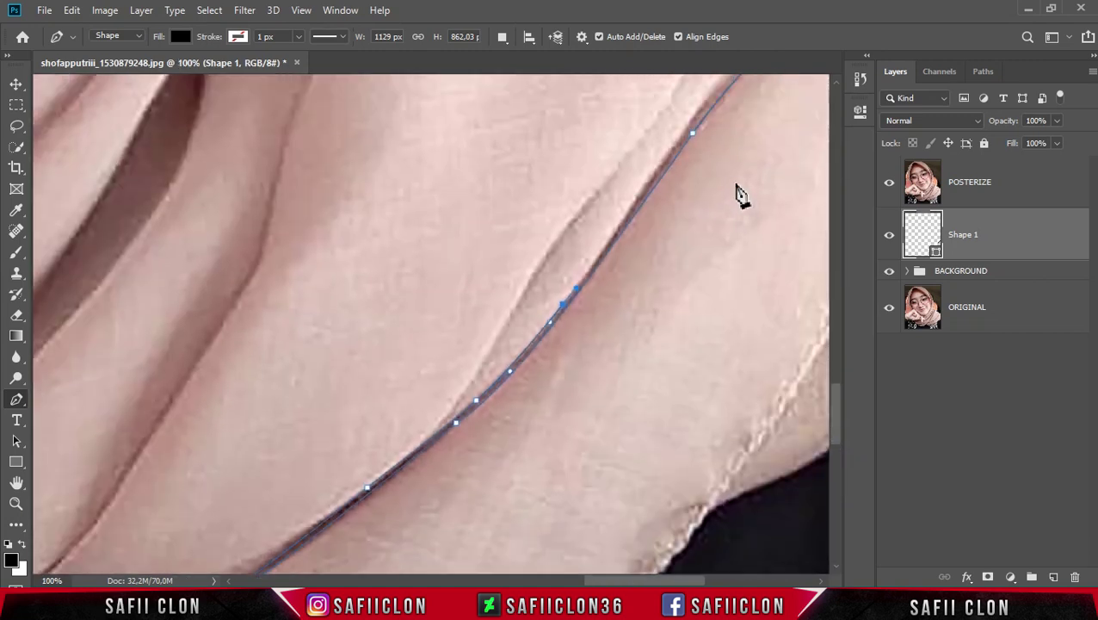
scroll(686, 318, "right", 2)
scroll(650, 252, "up", 2)
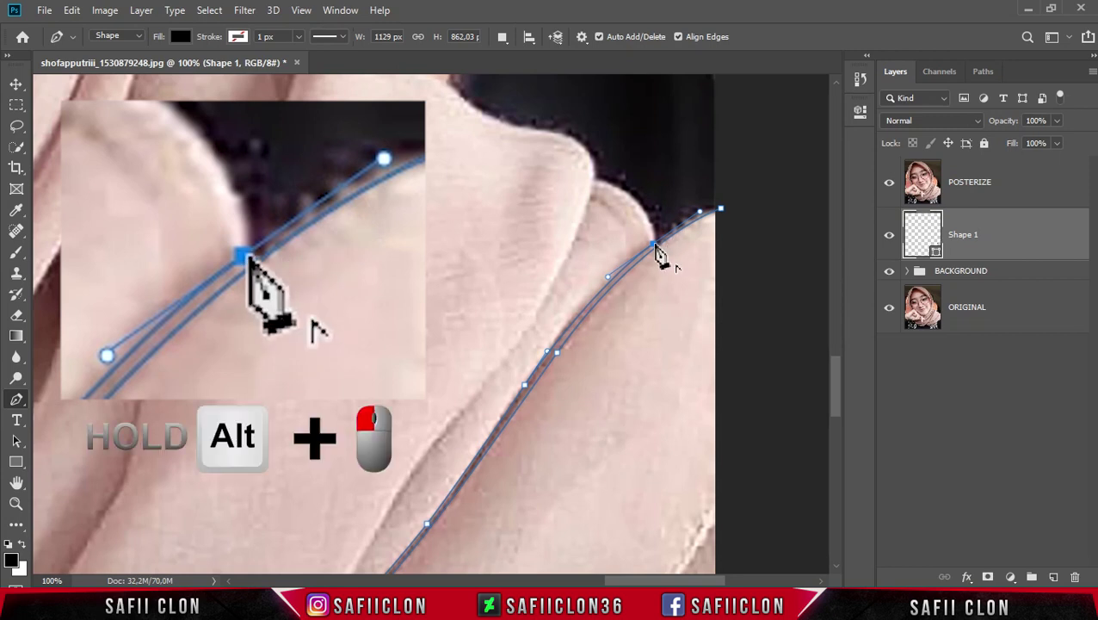
left_click(655, 244, "alt")
scroll(667, 280, "up", 2)
scroll(667, 277, "up", 2)
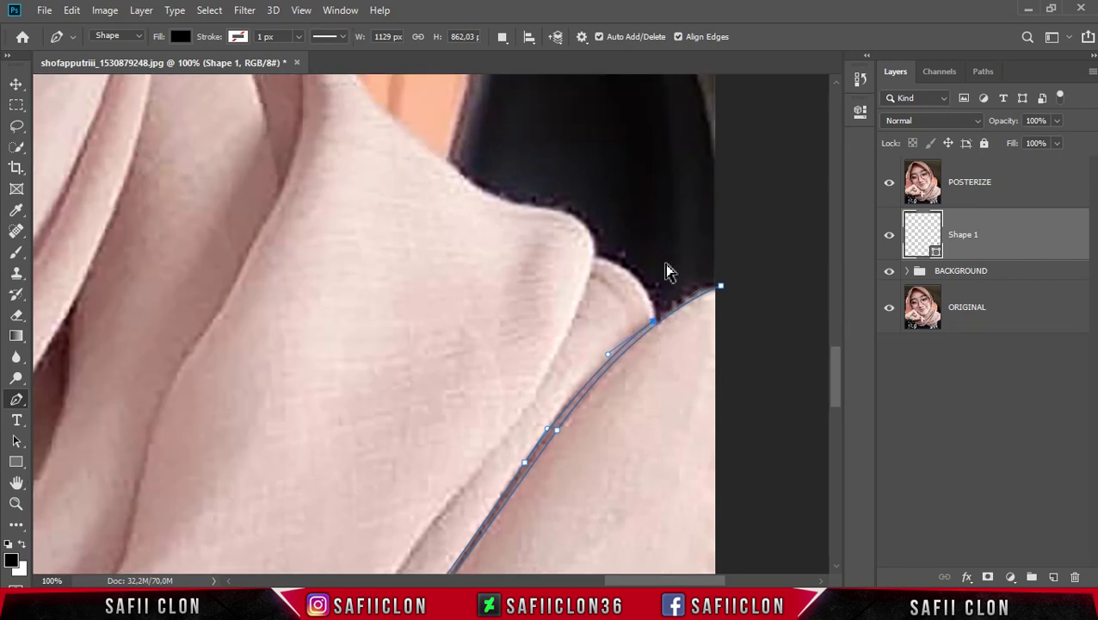
- At 200% zoom, trace curved anchors around the fabric bump and up the hijab edge
key("ctrl+plus")
left_click_drag(666, 577, 691, 578)
left_click_drag(562, 192, 448, 163)
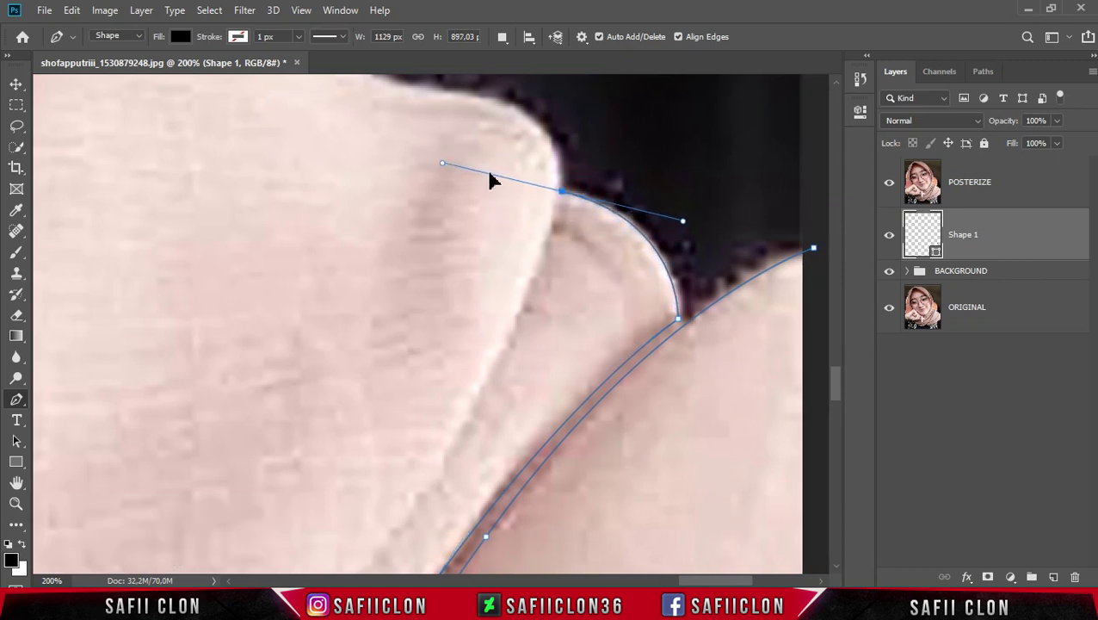
scroll(493, 179, "up", 2)
left_click(561, 359)
left_click_drag(497, 268, 458, 258)
left_click_drag(302, 200, 233, 142)
scroll(487, 336, "left", 4)
scroll(486, 336, "up", 3)
left_click_drag(408, 268, 370, 218)
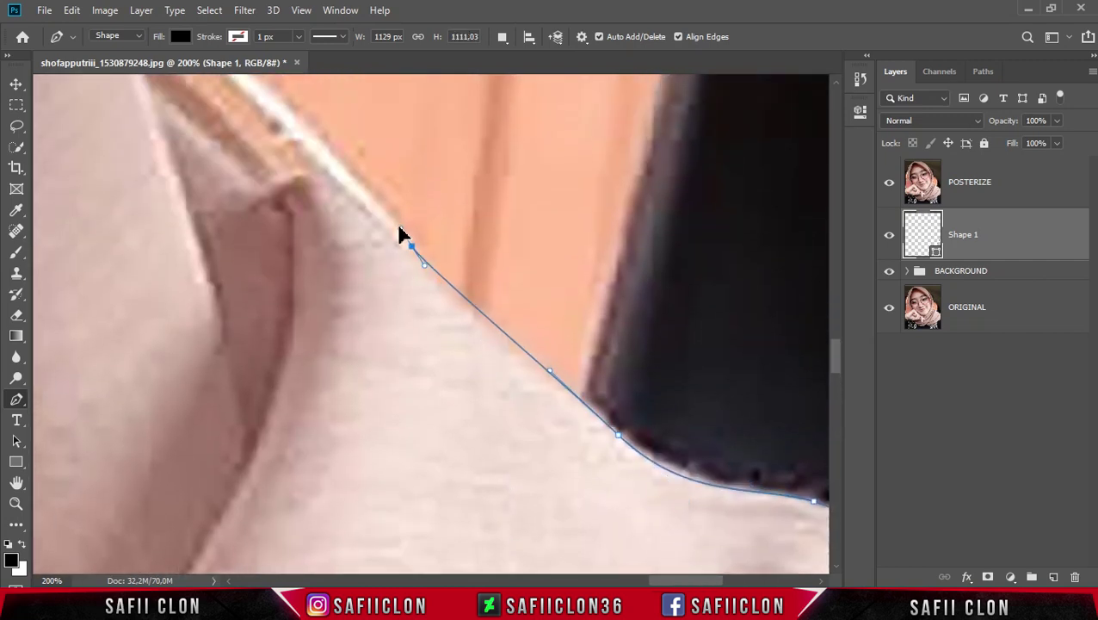
- Add anchors up the hijab's outer edge alongside the orange wall
scroll(383, 252, "up", 3)
scroll(413, 267, "left", 3)
left_click_drag(431, 262, 371, 214)
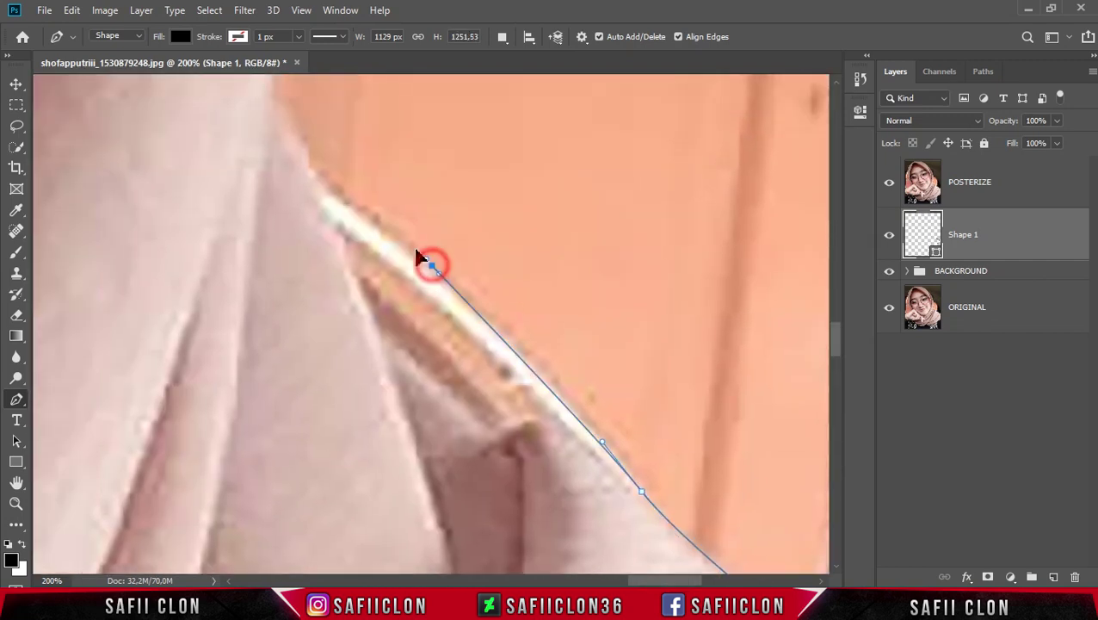
left_click(311, 165)
scroll(839, 334, "up", 2)
left_click_drag(277, 260, 281, 184)
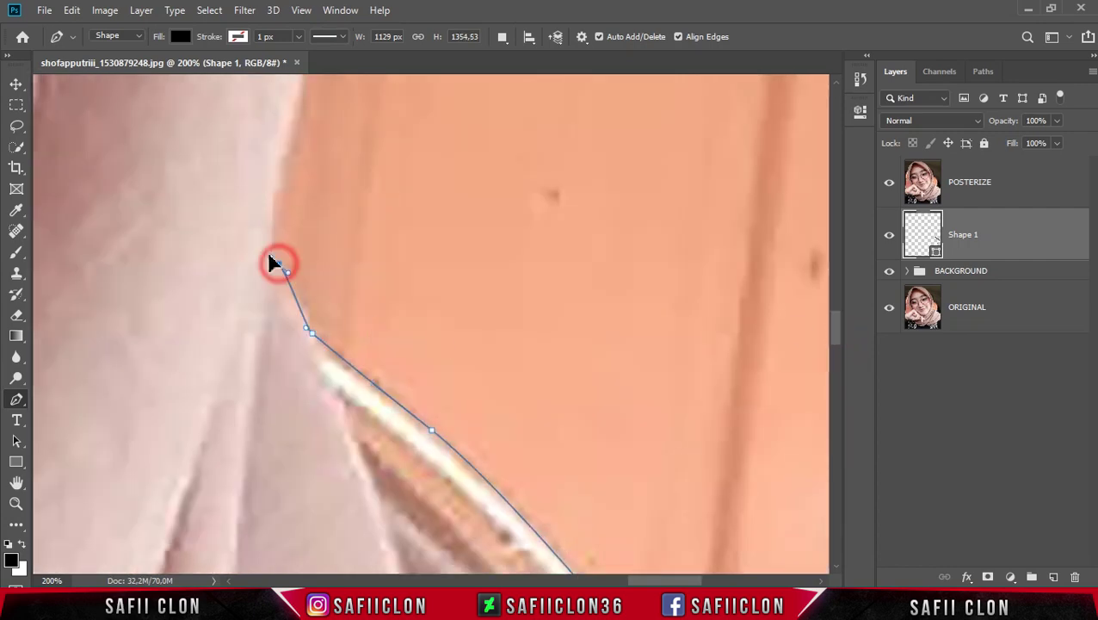
scroll(836, 330, "up", 3)
left_click(335, 259)
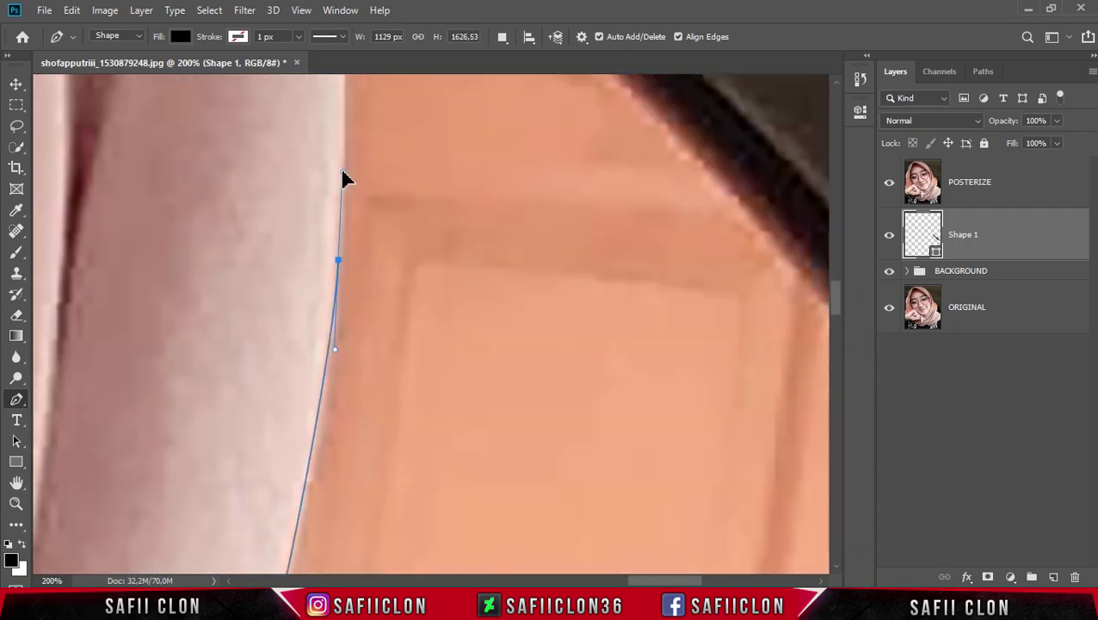
scroll(379, 313, "up", 2)
scroll(379, 314, "left", 2)
mouse_move(479, 183)
left_mouse_down()
mouse_move(476, 139)
mouse_move(426, 86)
left_mouse_up()
- Add curved anchors where the hijab edge meets the dark background
scroll(524, 237, "up", 2)
scroll(482, 197, "up", 2)
scroll(517, 207, "up", 1)
scroll(531, 207, "up", 1)
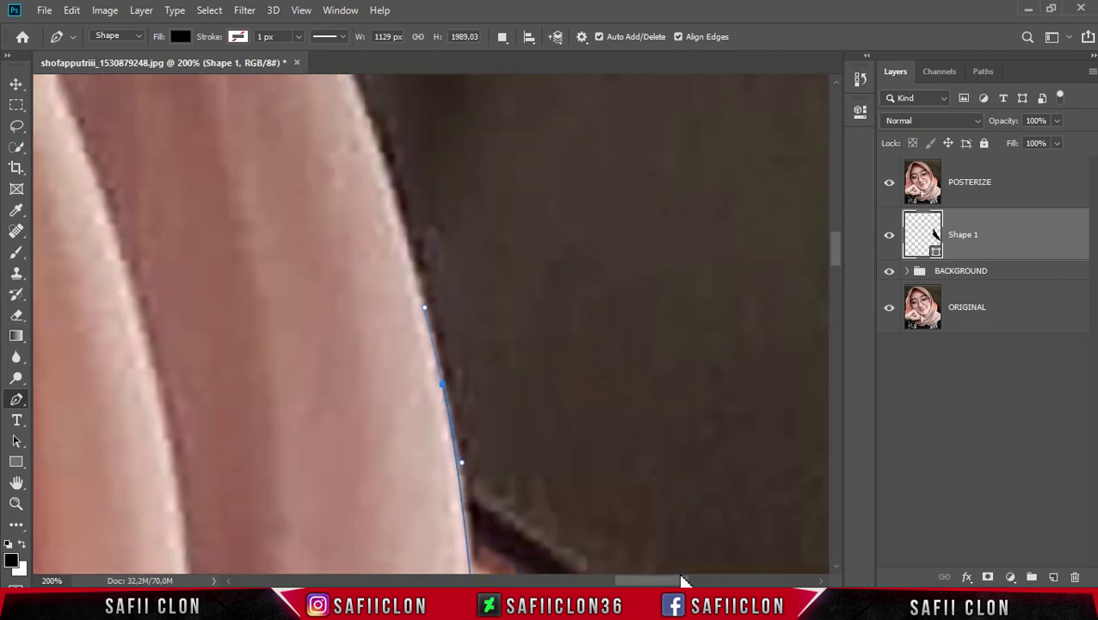
scroll(493, 286, "up", 3)
scroll(493, 287, "left", 3)
left_click_drag(533, 162, 510, 107)
scroll(448, 198, "up", 4)
left_click_drag(412, 225, 362, 139)
- Continue curved anchors up the head outline, zooming back out to 100%
scroll(413, 232, "up", 2)
scroll(550, 448, "left", 3)
scroll(542, 396, "right", 2)
left_click_drag(457, 211, 420, 150)
scroll(382, 295, "up", 2)
scroll(489, 222, "down", 2)
scroll(488, 222, "left", 2)
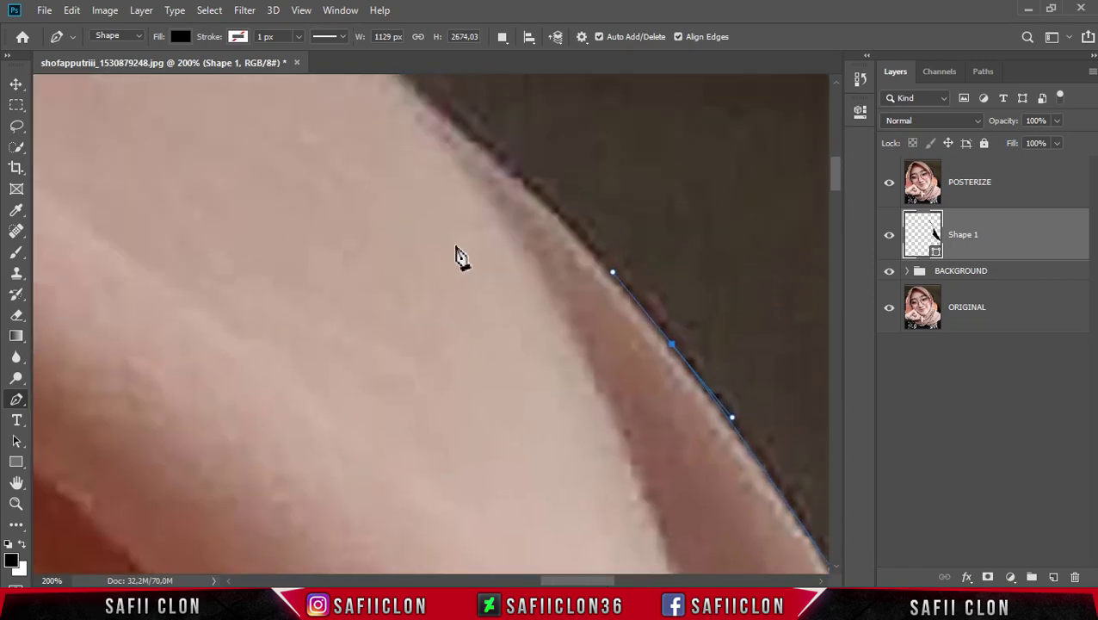
scroll(456, 255, "up", 2)
left_click_drag(430, 196, 365, 151)
scroll(365, 151, "up", 2)
key("ctrl+minus")
left_click_drag(549, 315, 520, 291)
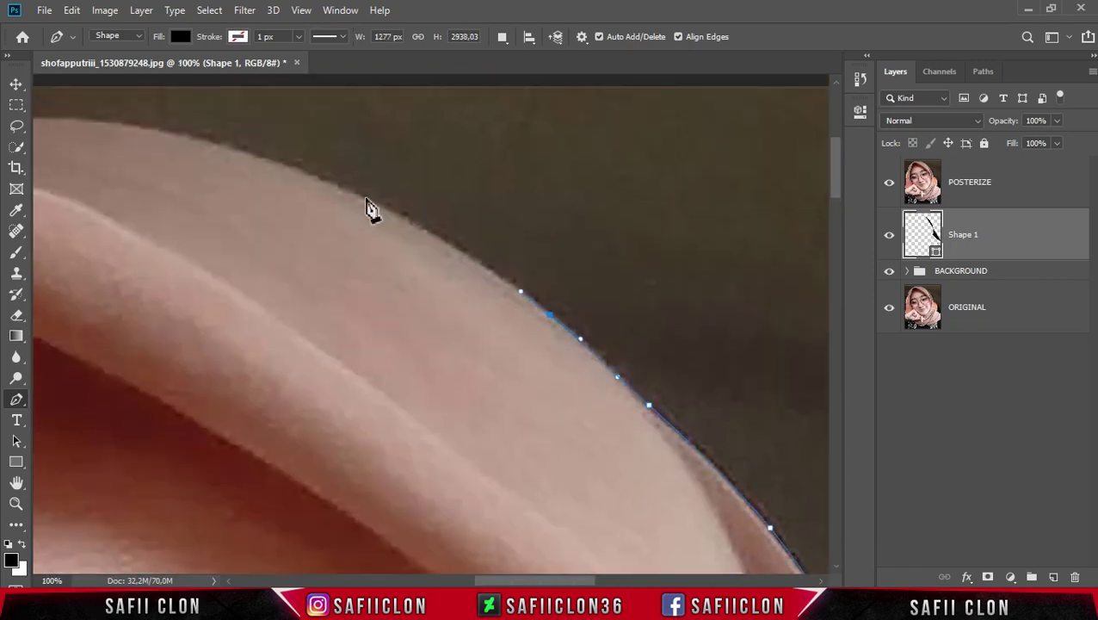
- Place pen anchors across the hijab's top curve, bending the last one to hug the edge
scroll(596, 584, "left", 5)
left_click(473, 115)
left_click(358, 115)
scroll(491, 581, "left", 3)
scroll(490, 581, "left", 3)
left_click(392, 190)
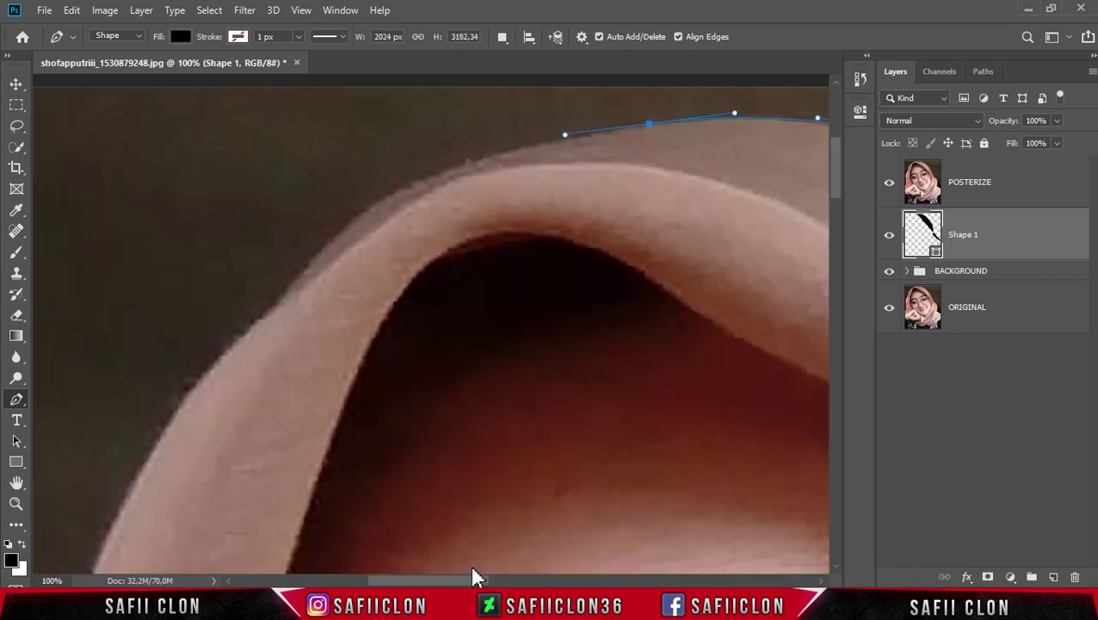
left_click_drag(331, 247, 314, 274)
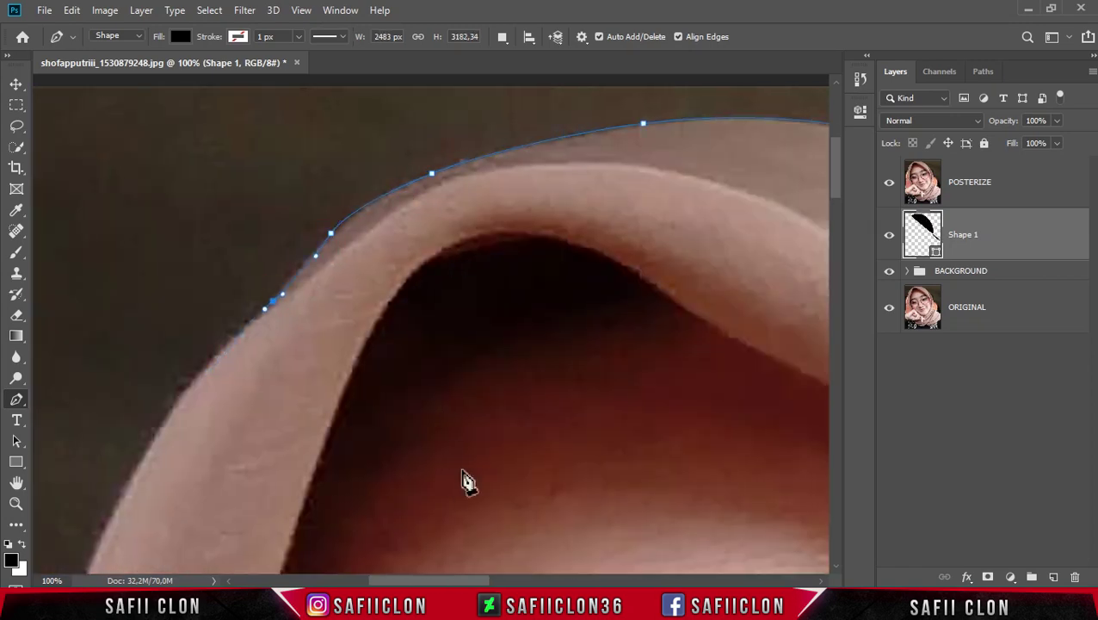
- Add anchors down the hijab's side past the glasses to where it meets the hand
scroll(462, 482, "down", 2)
scroll(361, 344, "left", 2)
scroll(259, 379, "down", 2)
scroll(227, 383, "down", 3)
left_click_drag(221, 391, 229, 473)
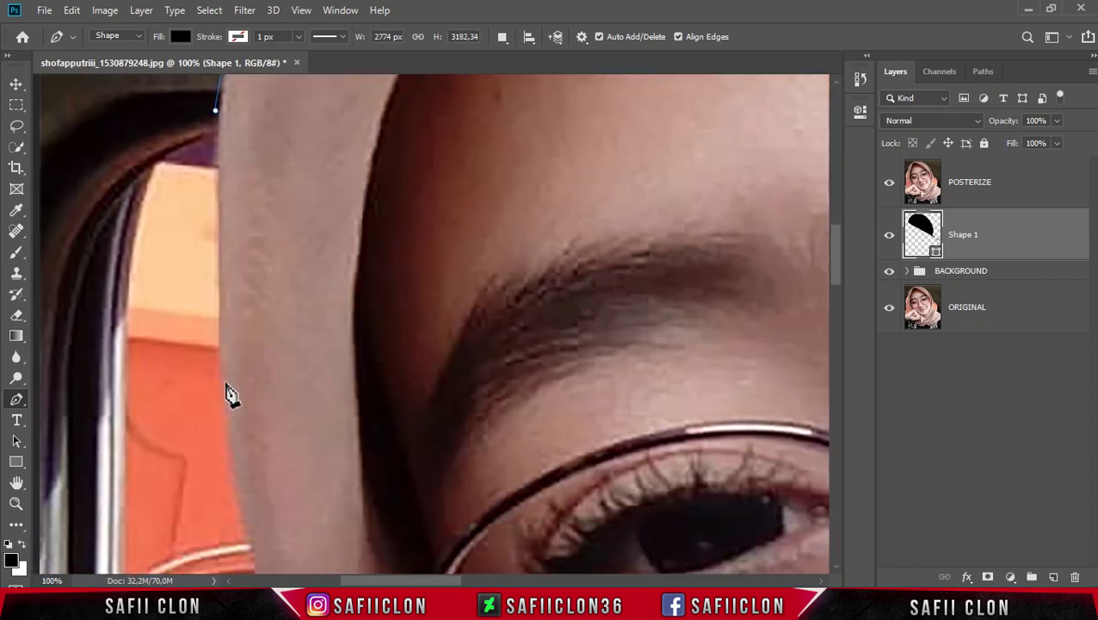
scroll(258, 396, "down", 3)
scroll(293, 336, "down", 2)
scroll(341, 356, "down", 2)
left_click(336, 306)
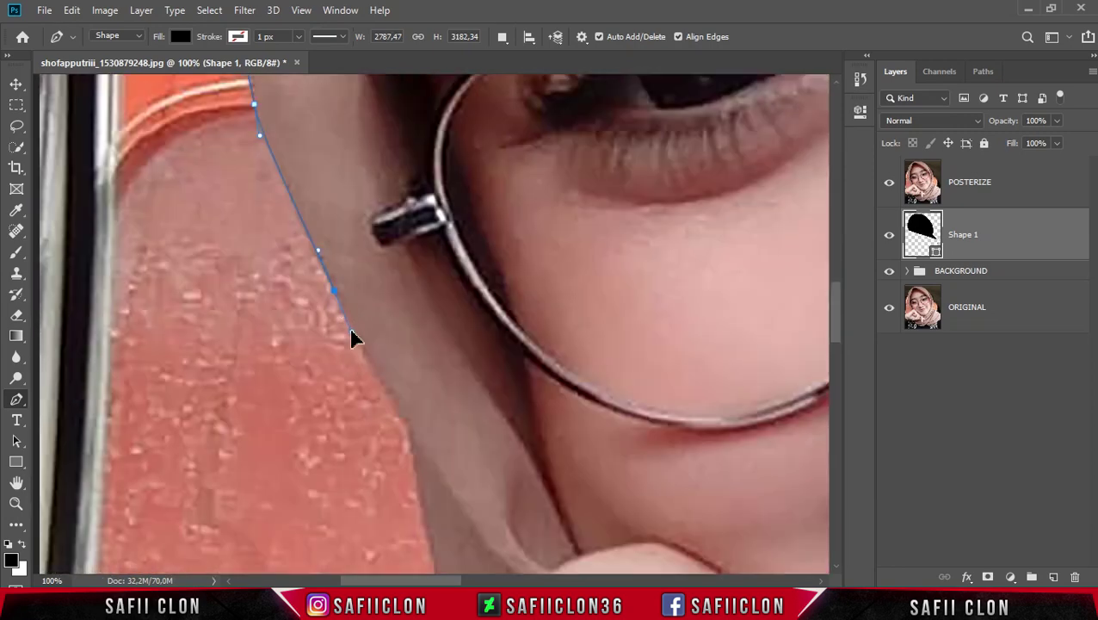
scroll(348, 326, "down", 2)
left_click(401, 270)
left_click(476, 384)
- Refine a curve and add another anchor on the hijab edge near the glasses
scroll(451, 456, "down", 1)
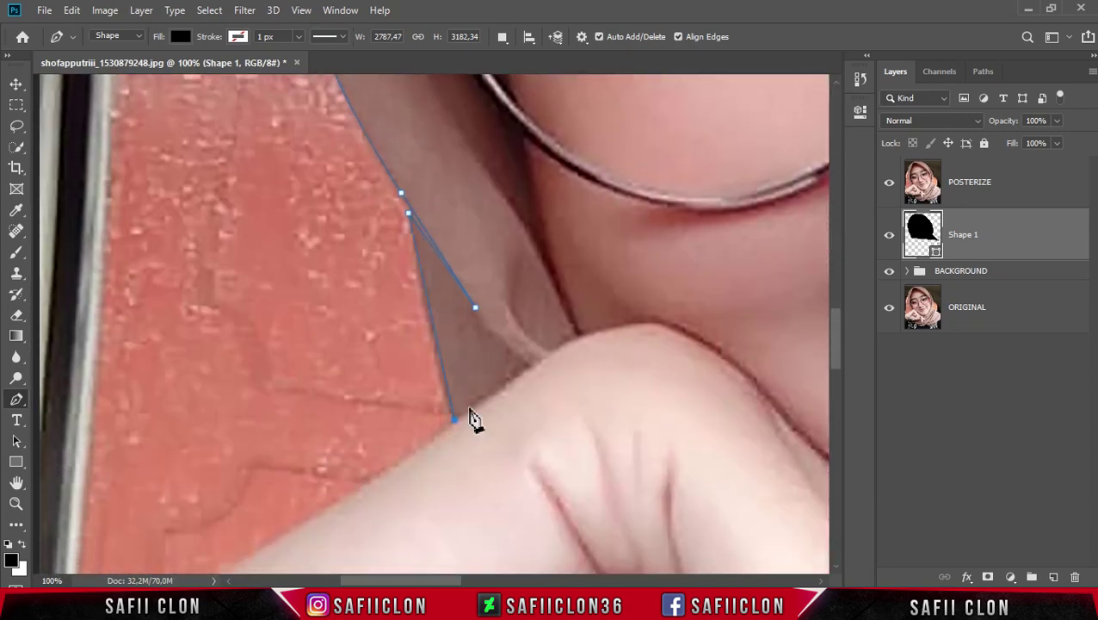
scroll(474, 419, "up", 2)
scroll(839, 359, "up", 4)
left_click_drag(361, 205, 342, 189)
scroll(428, 167, "down", 1)
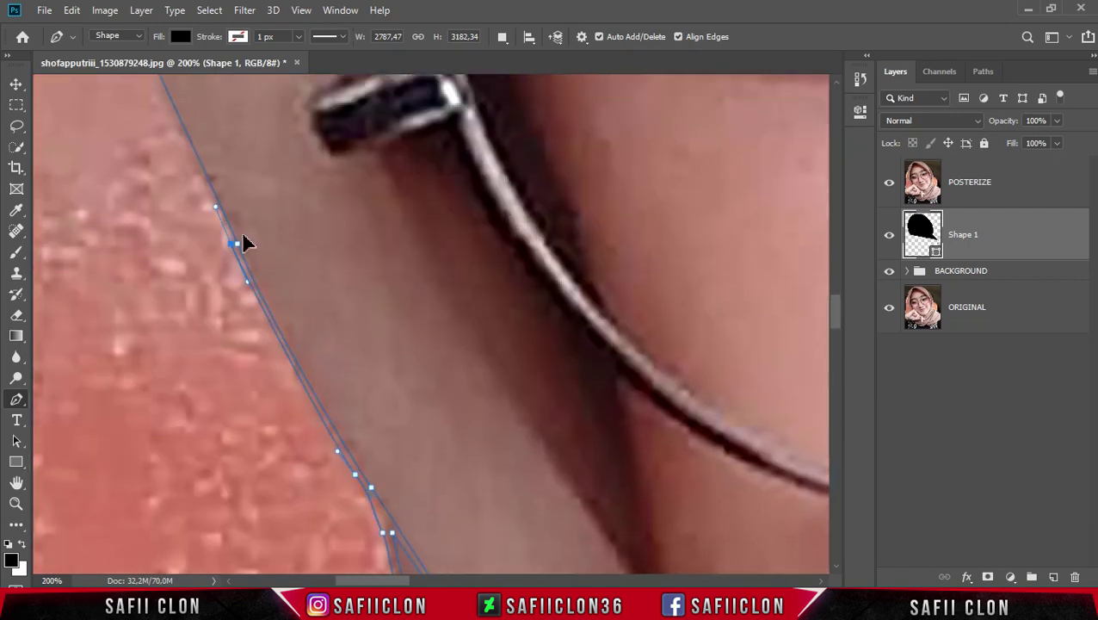
scroll(345, 310, "up", 2)
scroll(436, 379, "up", 2)
left_click(369, 274)
scroll(369, 274, "up", 2)
scroll(332, 284, "up", 2)
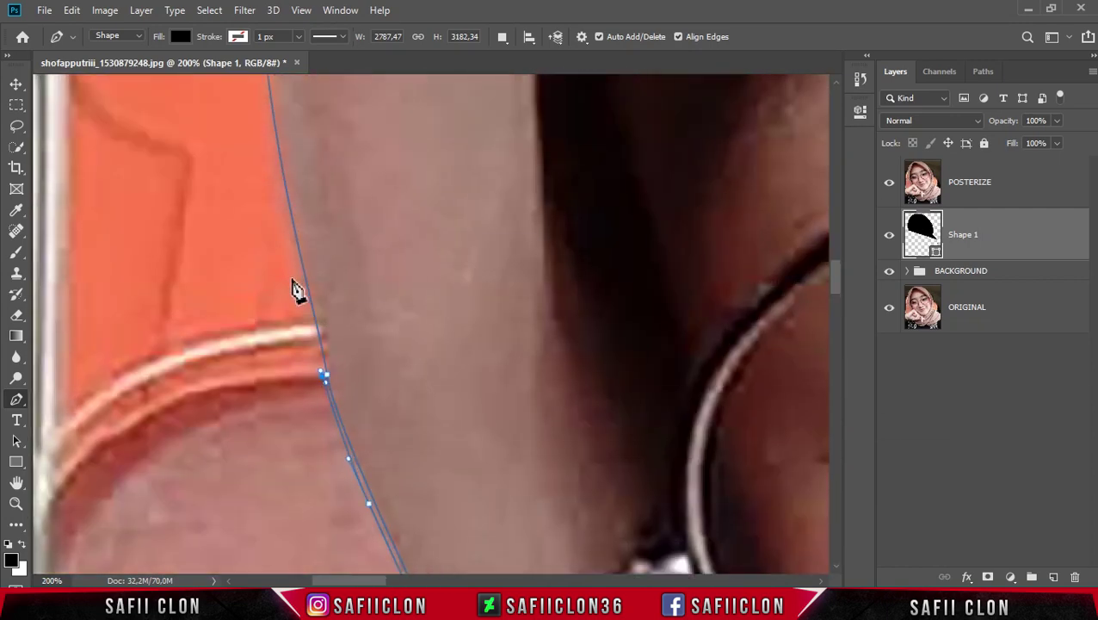
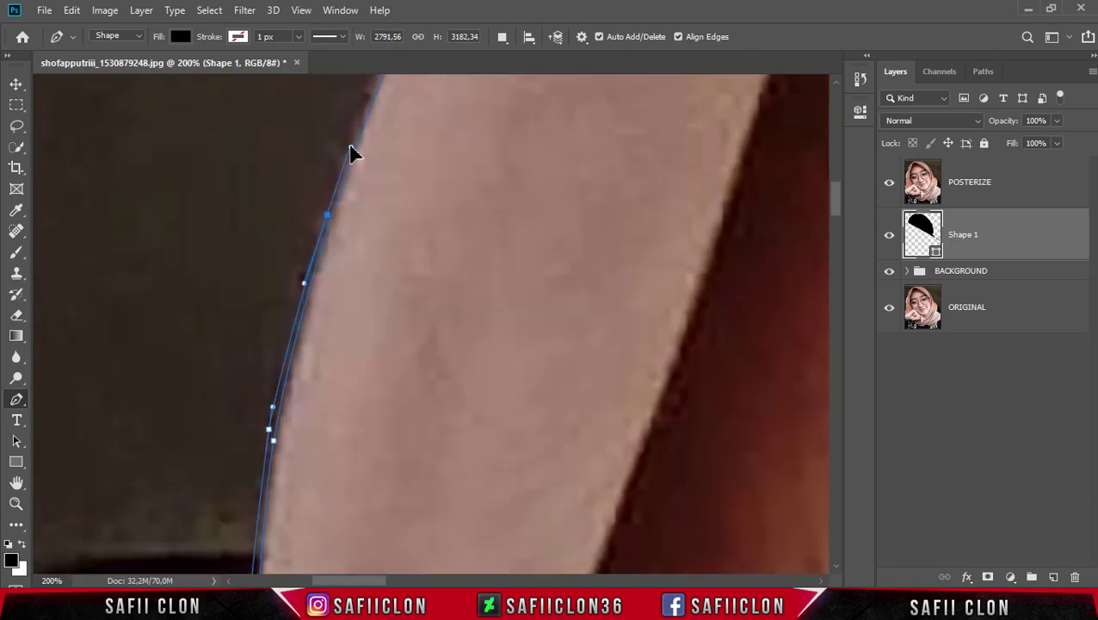
- Place pen anchors along the arm edge and up the skin edge around its curve
left_click(350, 153)
scroll(371, 241, "up", 4)
left_click_drag(401, 185, 423, 142)
scroll(457, 193, "up", 2)
scroll(495, 198, "up", 5)
left_click(564, 209)
left_click(633, 129)
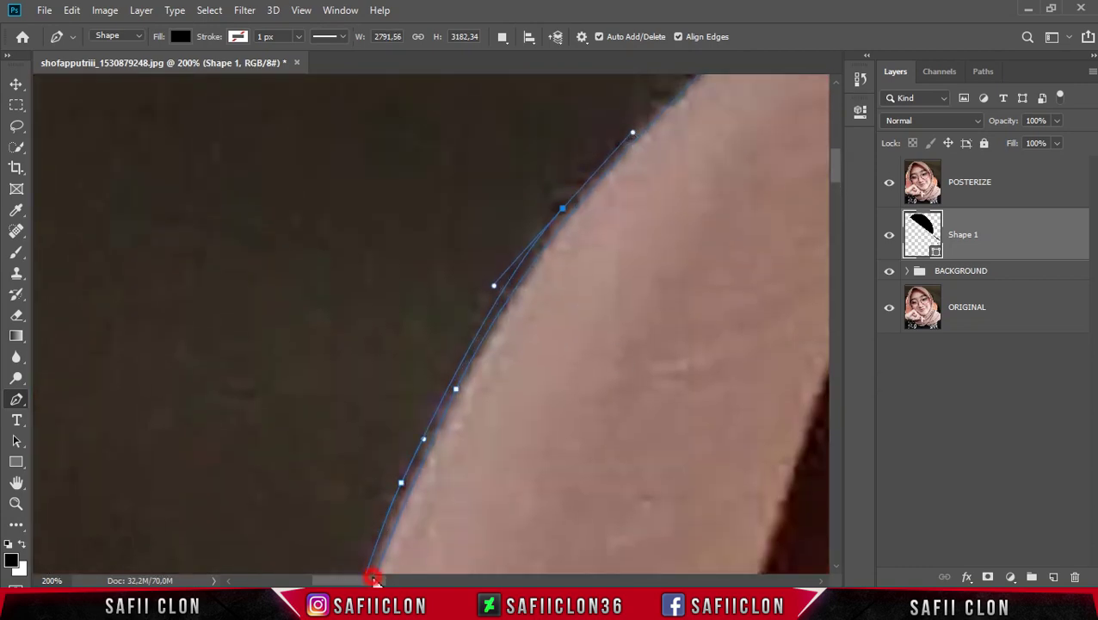
- Continue the outline along the upper curve and the hair-and-skin edge
scroll(603, 172, "up", 4)
left_click(471, 240)
scroll(516, 232, "up", 3)
left_click(705, 132)
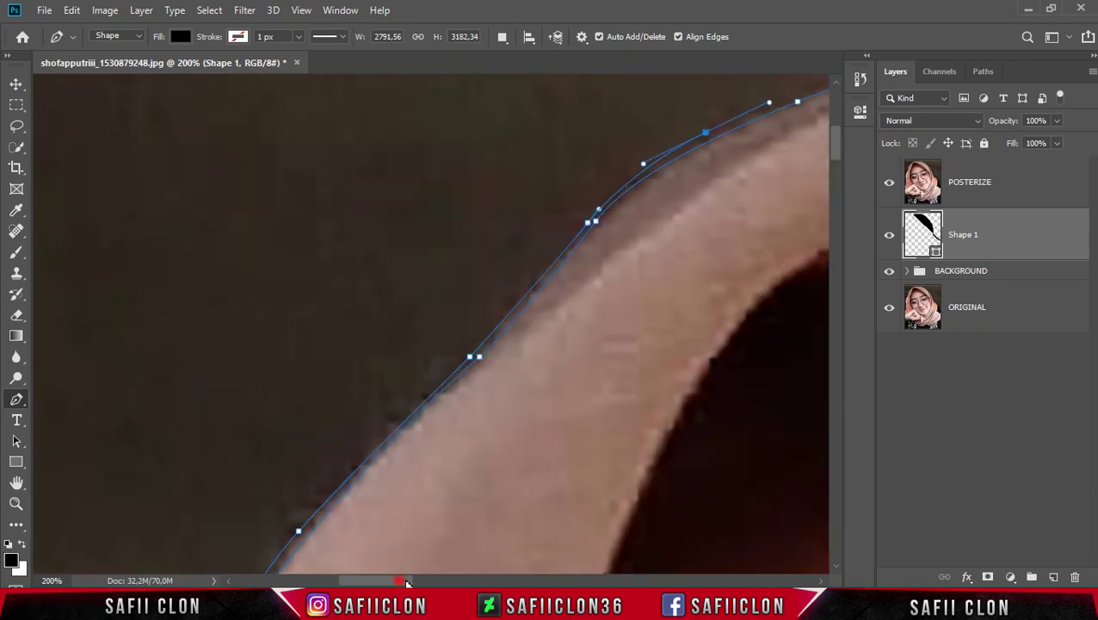
scroll(396, 583, "right", 5)
scroll(559, 199, "up", 3)
scroll(436, 583, "right", 5)
left_click(412, 135)
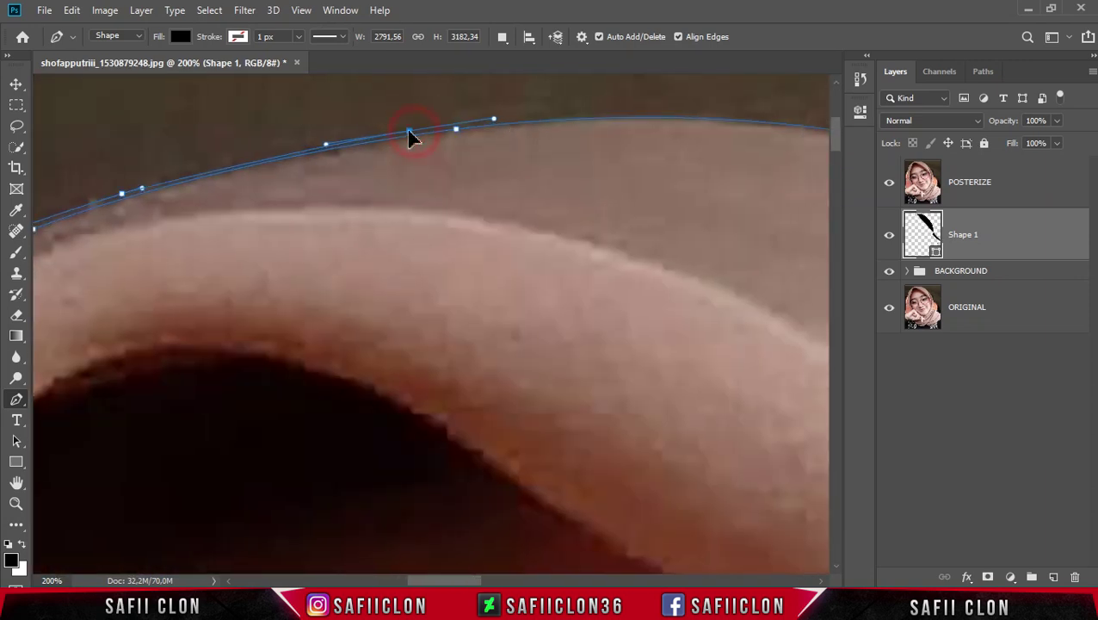
scroll(603, 172, "right", 5)
left_click(523, 176)
scroll(689, 223, "right", 5)
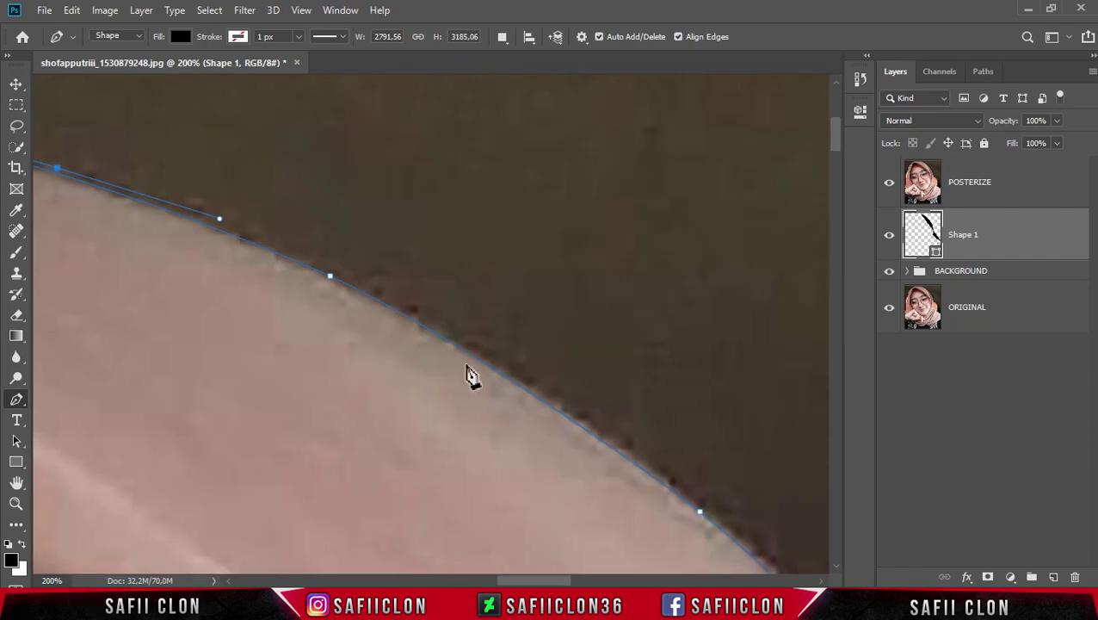
left_click(457, 342)
scroll(696, 441, "down", 1)
left_click(728, 437)
scroll(602, 413, "right", 5)
left_click(523, 382)
- Extend the path further down the skin edge with more anchors
scroll(534, 387, "down", 2)
left_click(748, 478)
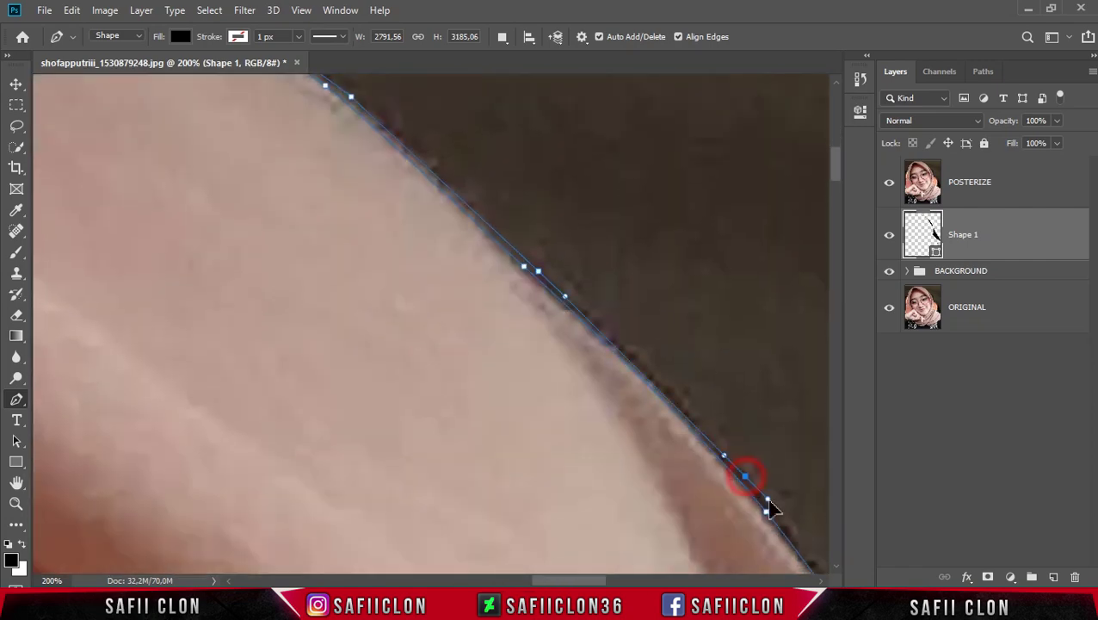
scroll(689, 499, "right", 3)
scroll(680, 504, "down", 2)
left_click(684, 490)
scroll(559, 447, "right", 5)
left_click(466, 411)
scroll(533, 431, "down", 3)
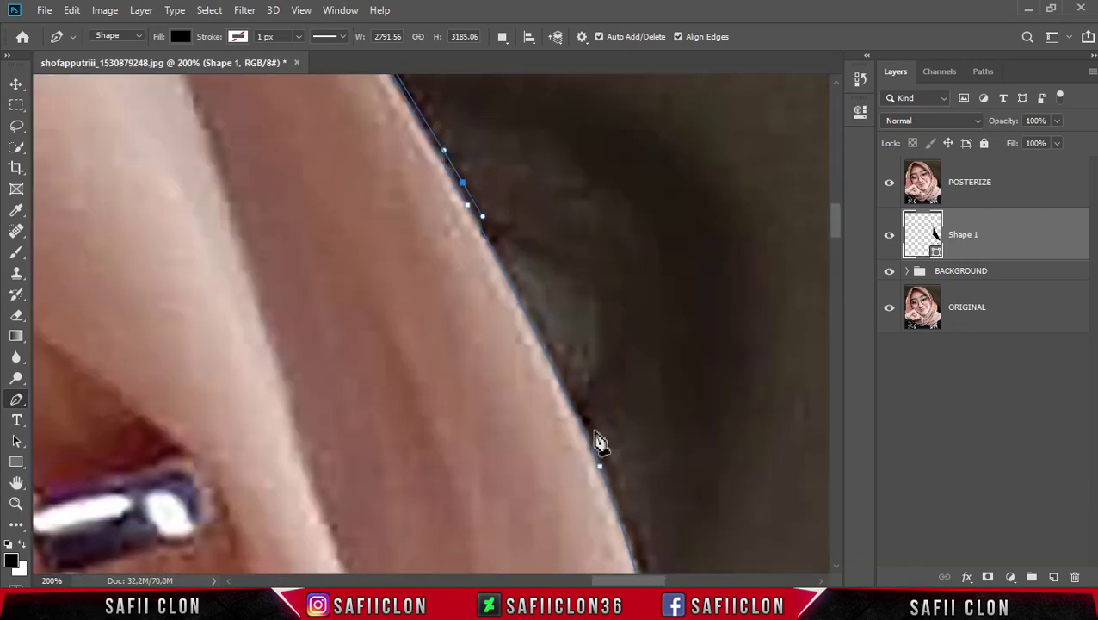
left_click(593, 423)
scroll(667, 472, "down", 3)
scroll(689, 471, "down", 2)
left_click(714, 465)
scroll(714, 465, "down", 2)
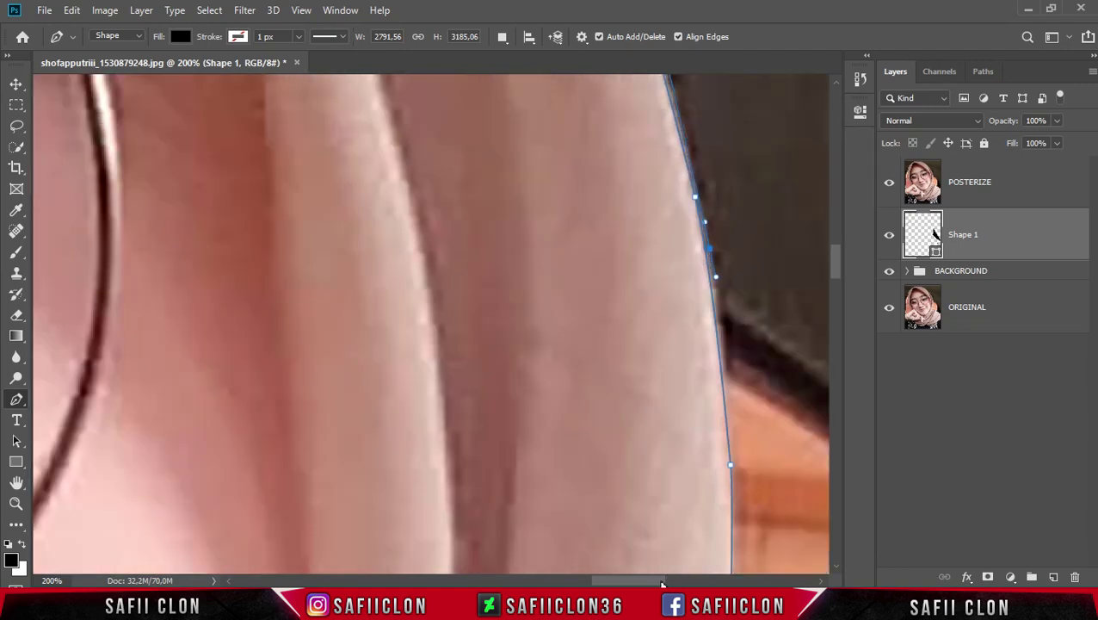
scroll(602, 482, "right", 5)
left_click(486, 449)
- Trace the edge down to its corner and place anchors just past it
scroll(493, 496, "down", 4)
scroll(501, 497, "down", 2)
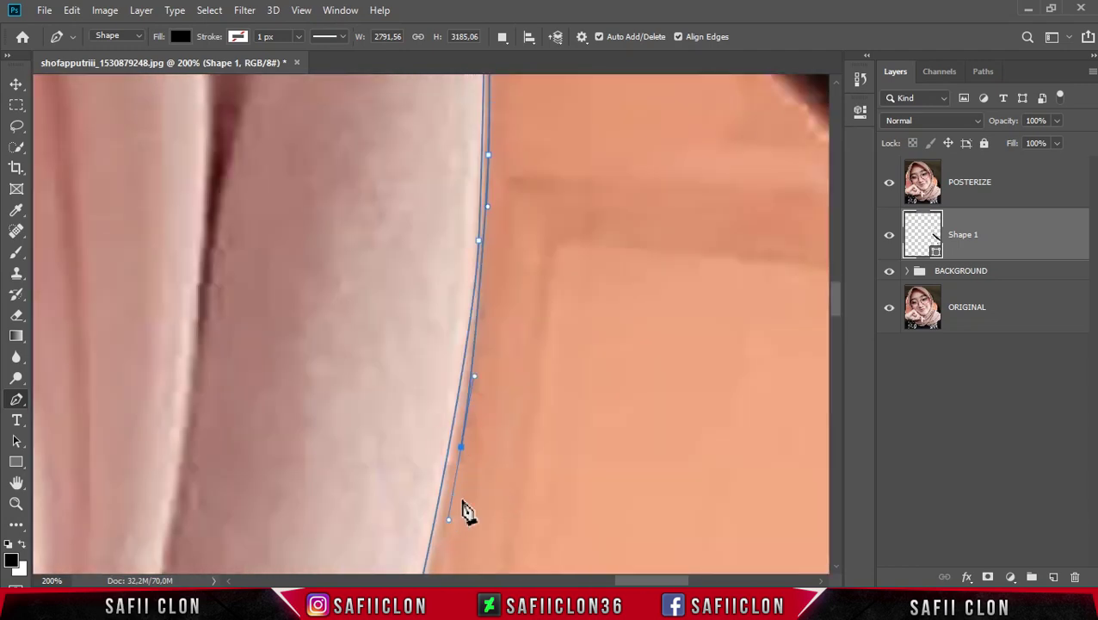
scroll(454, 512, "down", 4)
left_click(428, 423)
scroll(435, 490, "down", 3)
left_click(461, 417)
scroll(603, 533, "down", 2)
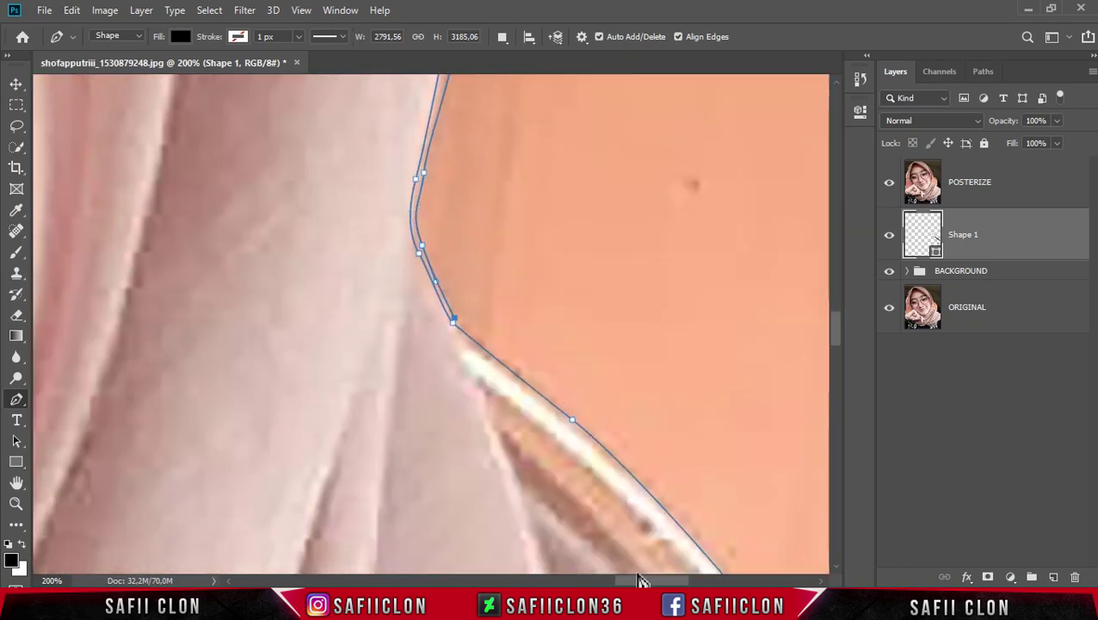
scroll(328, 331, "down", 2)
scroll(328, 330, "right", 5)
scroll(497, 405, "down", 2)
left_click(495, 396)
scroll(654, 468, "down", 2)
scroll(547, 340, "down", 1)
- Carry the outline along the shoulder edge to the image border, then zoom out
left_click(698, 458)
scroll(603, 482, "down", 3)
left_click(600, 490)
scroll(662, 431, "down", 2)
scroll(671, 426, "down", 2)
left_click(671, 420)
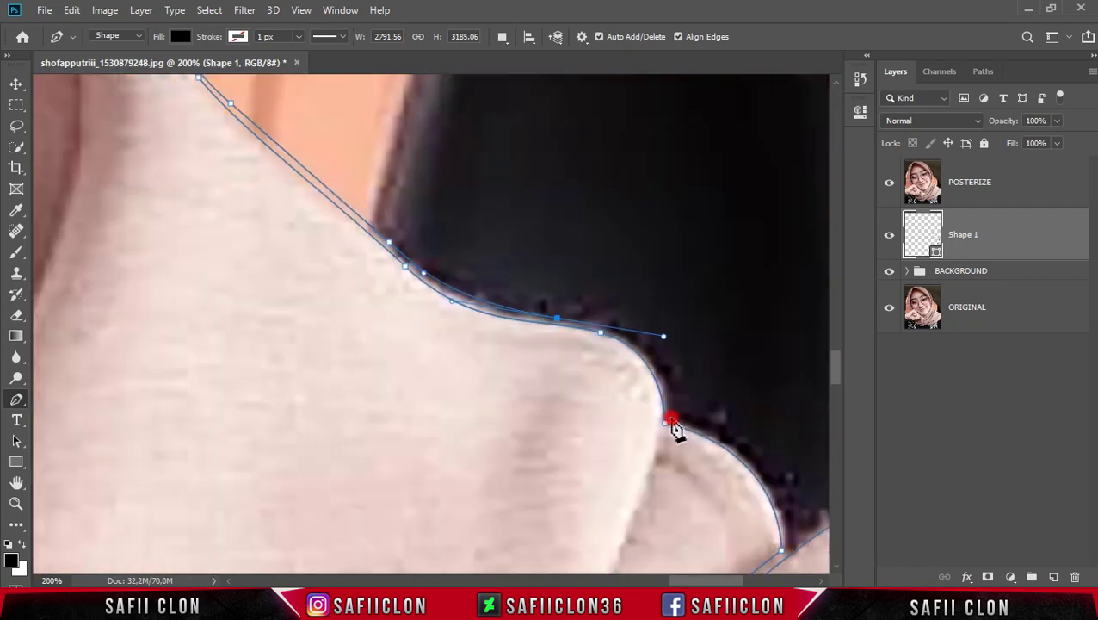
scroll(688, 544, "down", 2)
scroll(688, 544, "right", 3)
left_click_drag(600, 445, 610, 544)
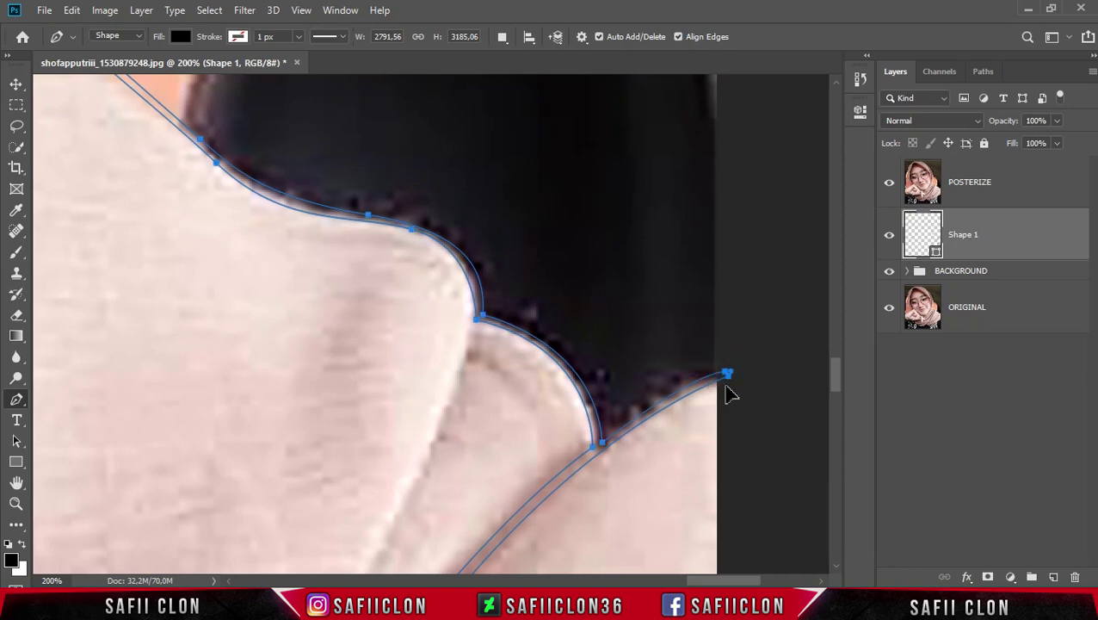
key("ctrl+minus")
key("ctrl+minus")
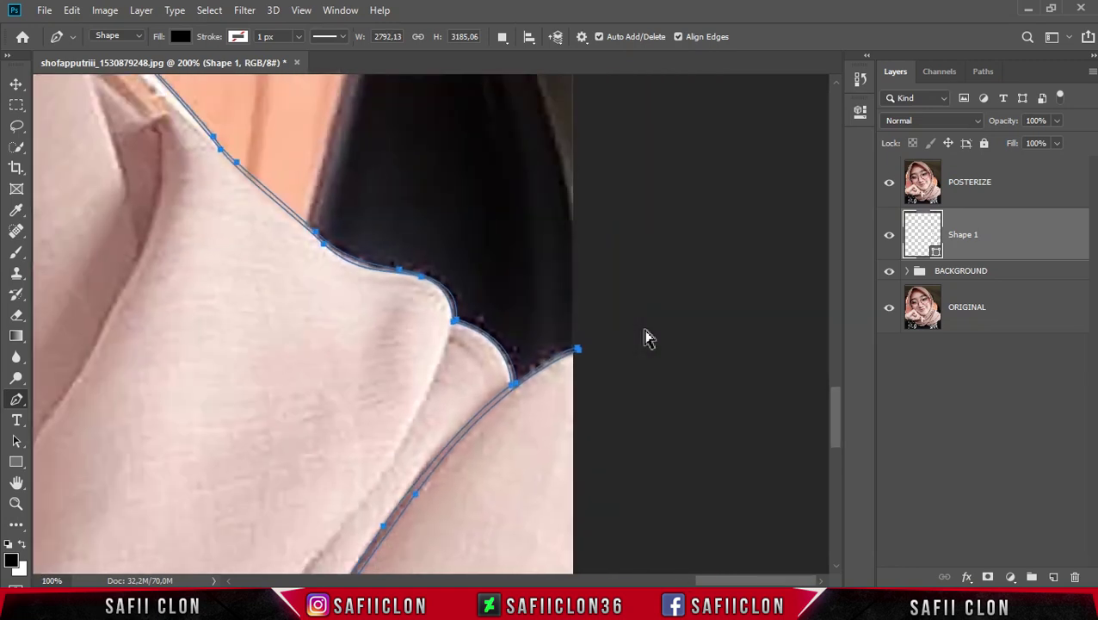
- Hide the POSTERIZE layer and zoom out to view the Shape 1 head-and-shoulder outline
key("ctrl+minus")
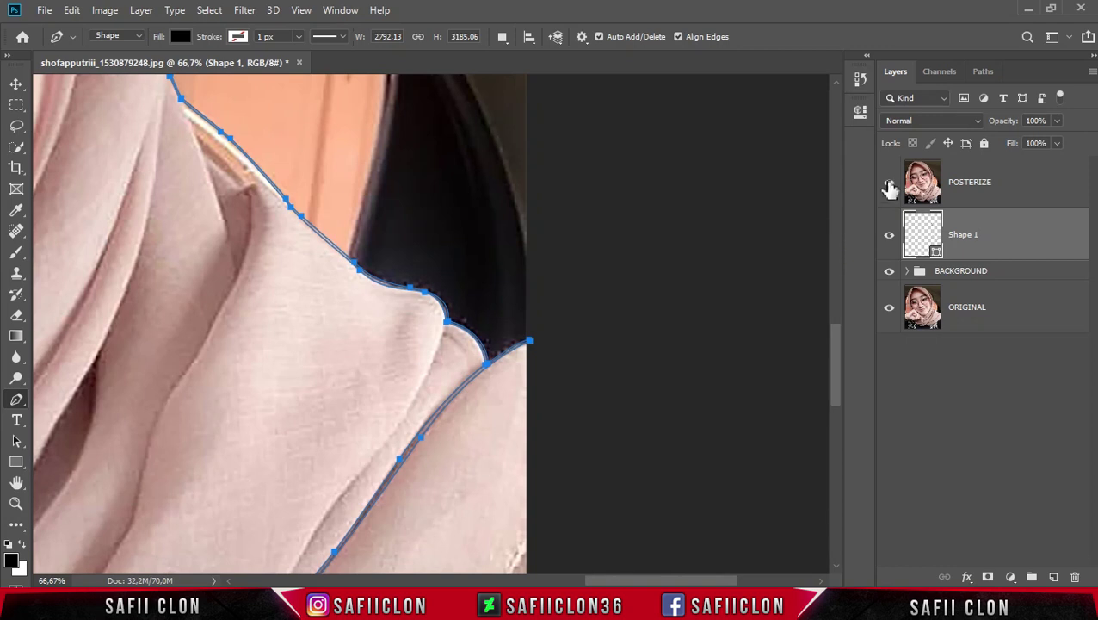
left_click(891, 185)
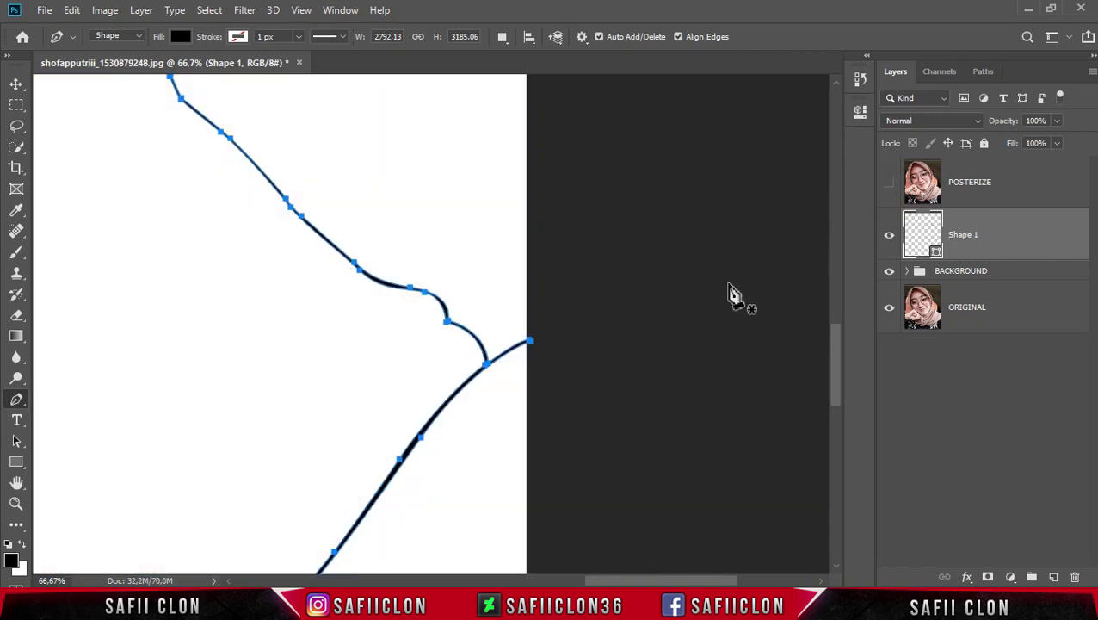
key("ctrl+minus")
key("ctrl+minus")
key("Escape")
key("ctrl+minus")
key("ctrl+minus")
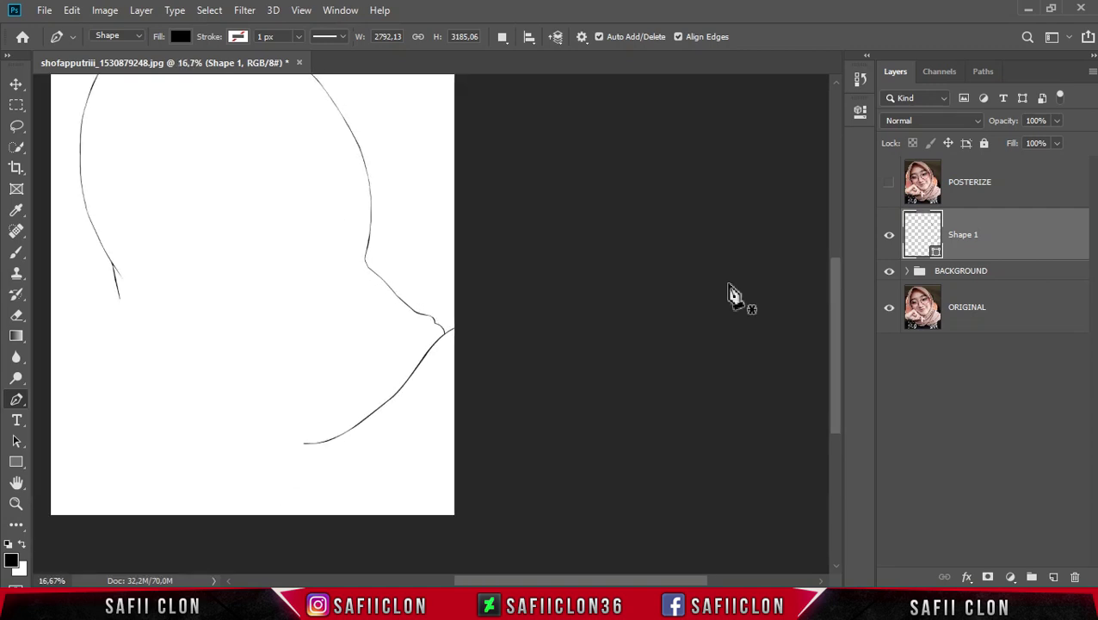
scroll(730, 292, "up", 2)
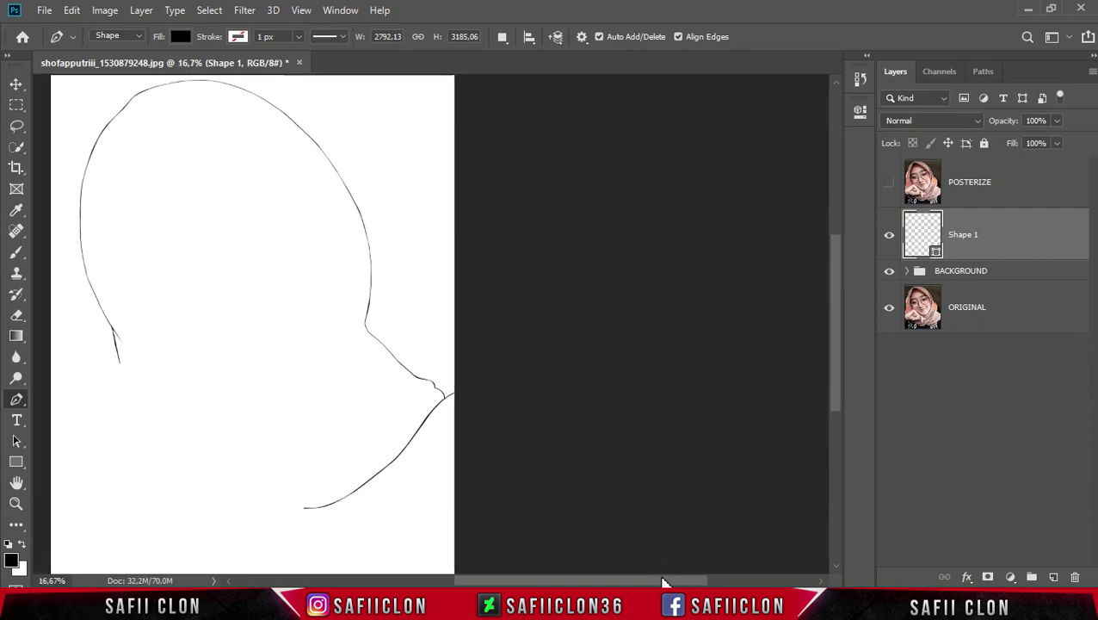
scroll(662, 581, "left", 3)
scroll(650, 417, "up", 1)
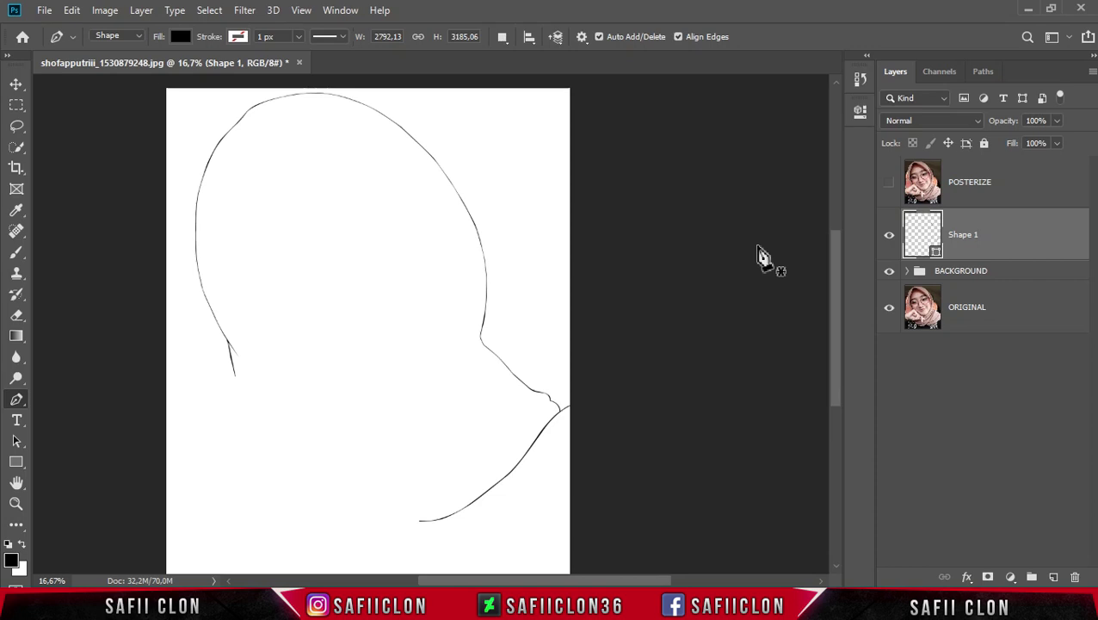
- Show the Swatches panel and dock it as its own column beside Layers
left_click(338, 11)
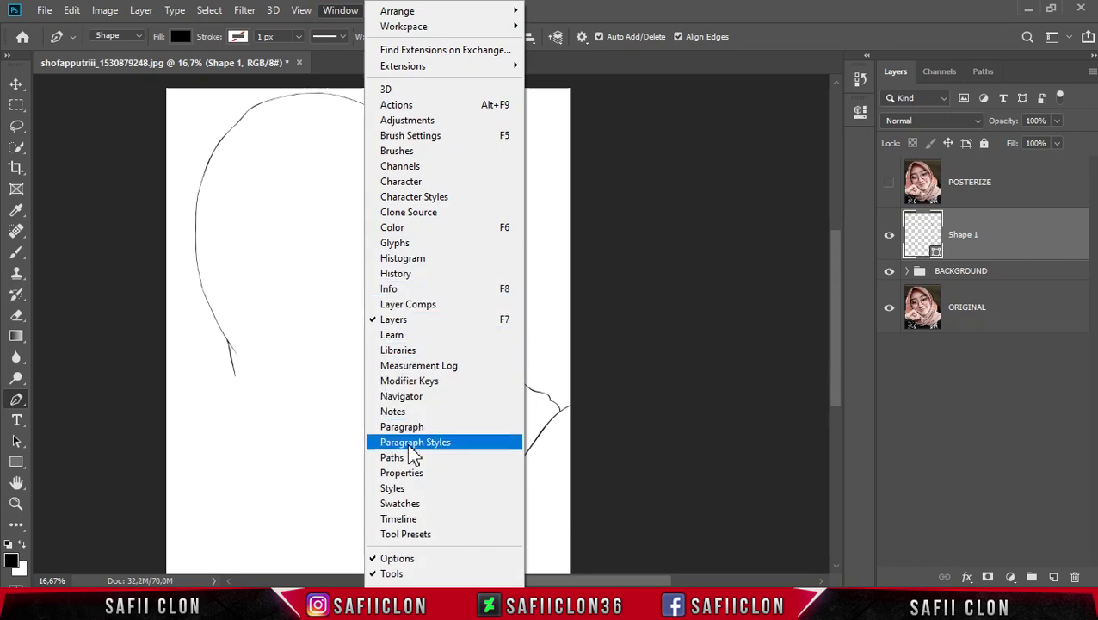
left_click(401, 504)
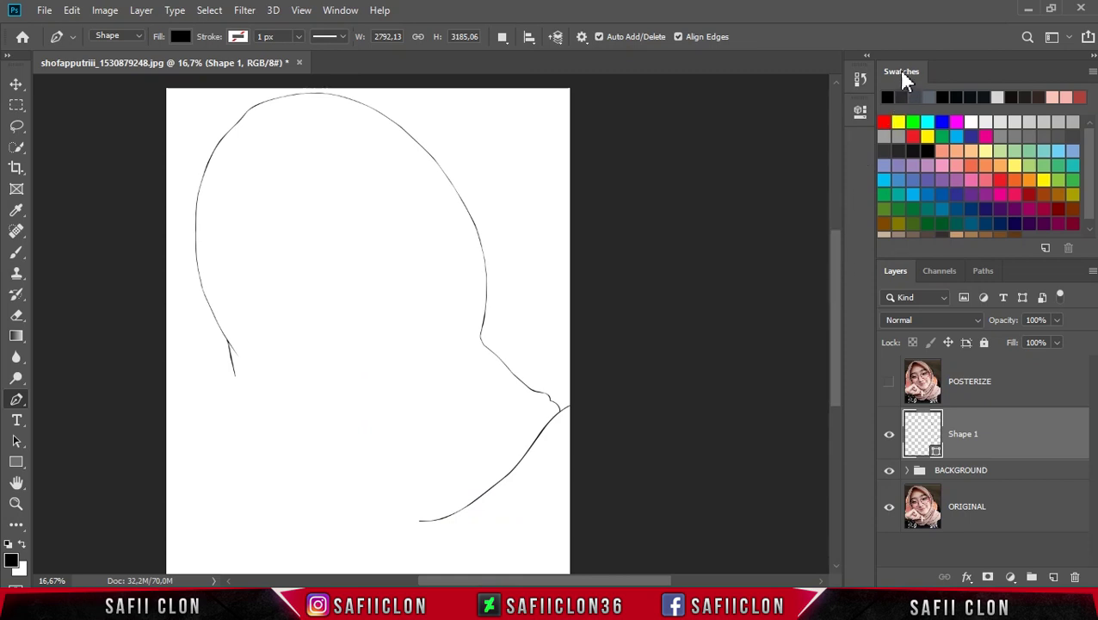
mouse_move(898, 76)
left_mouse_down()
mouse_move(753, 175)
mouse_move(1089, 88)
left_mouse_up()
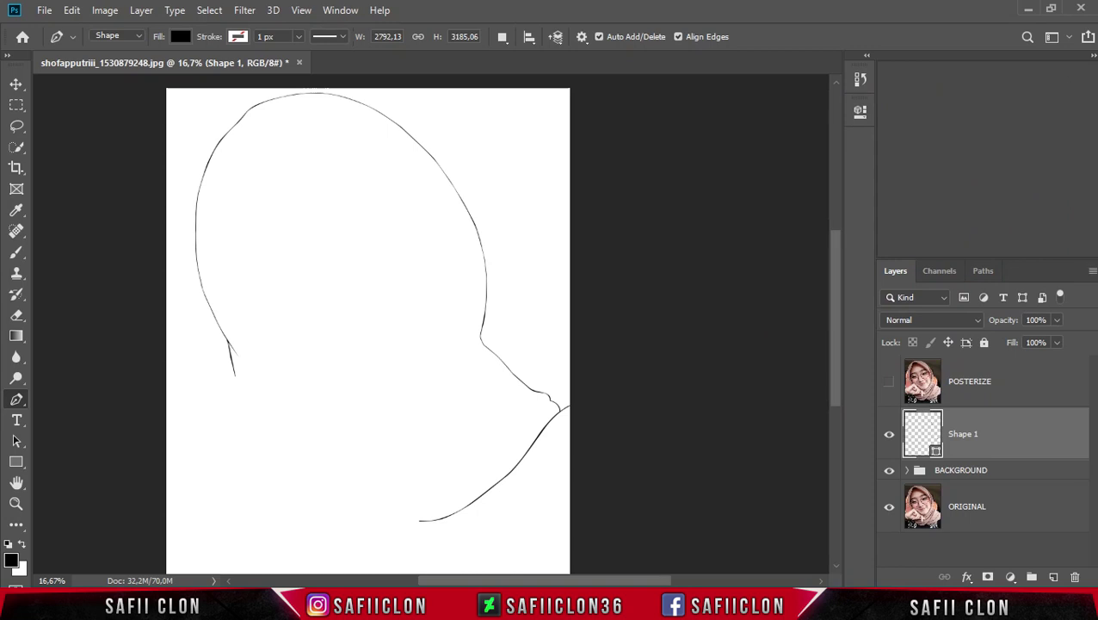
left_click_drag(1089, 87, 1088, 86)
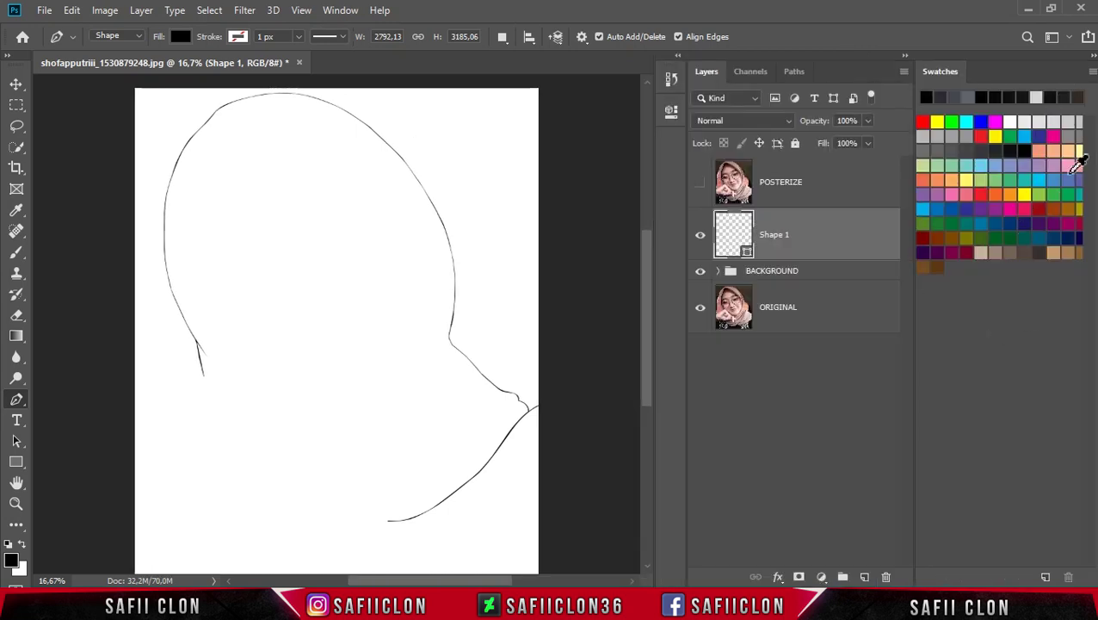
- Open Preset Manager from the Swatches panel options menu
left_click(1092, 76)
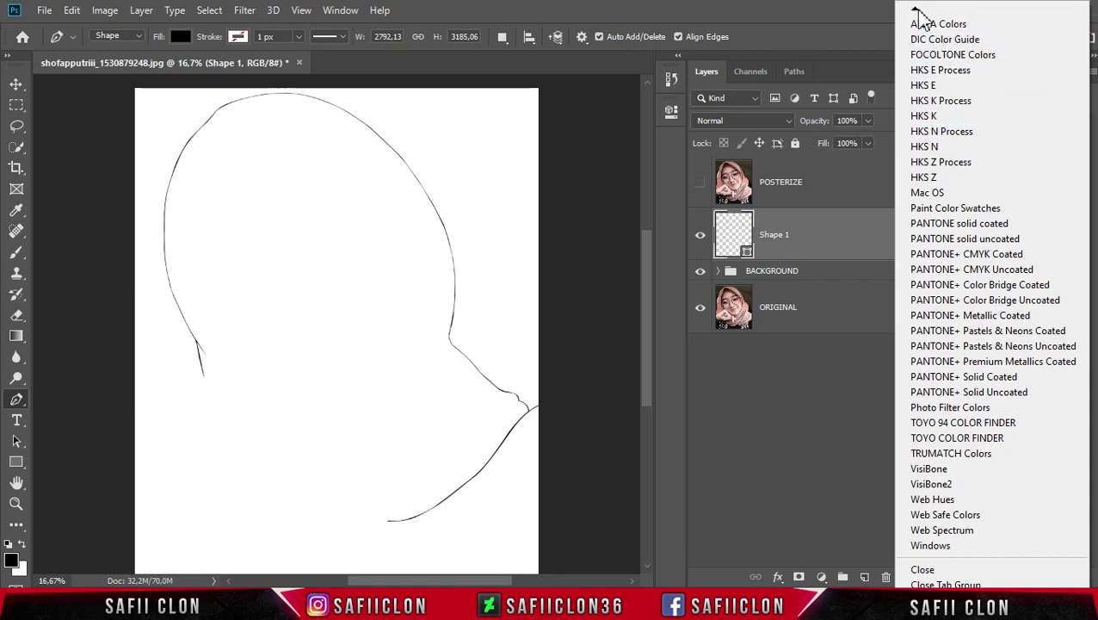
left_click(916, 11)
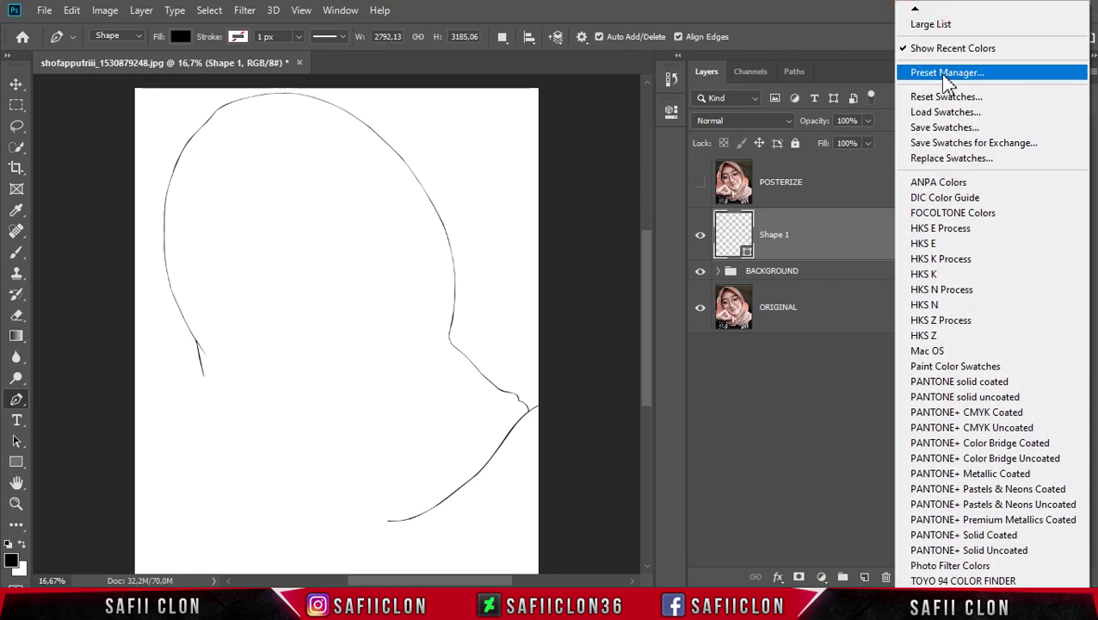
left_click(966, 74)
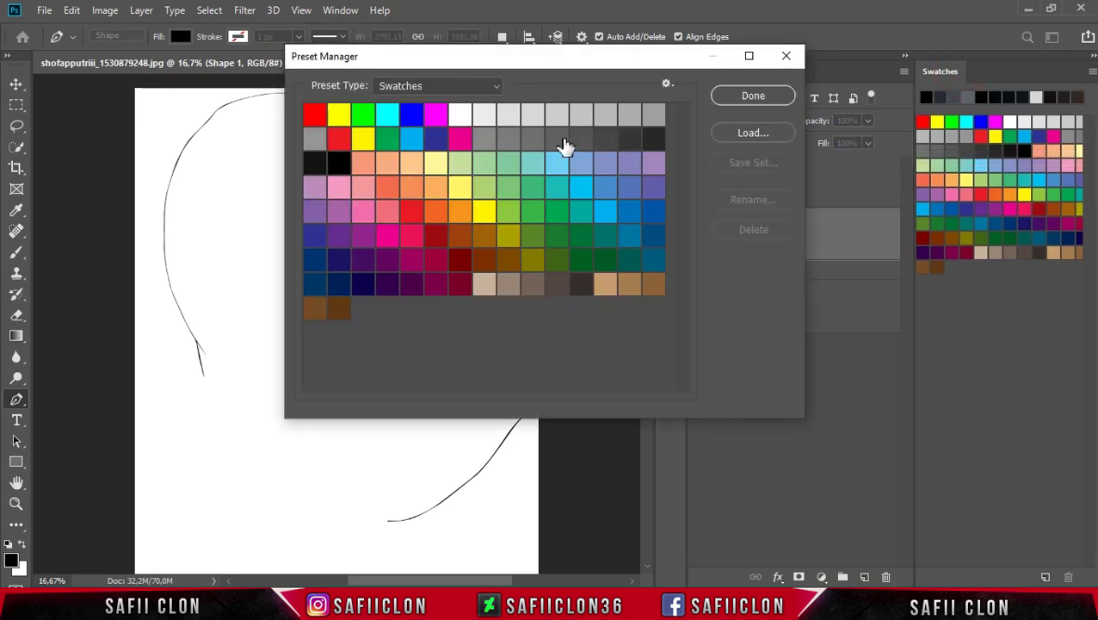
- Load the Line .ACO swatch file from the Vexel Hijab folder, then close Preset Manager
left_click(753, 133)
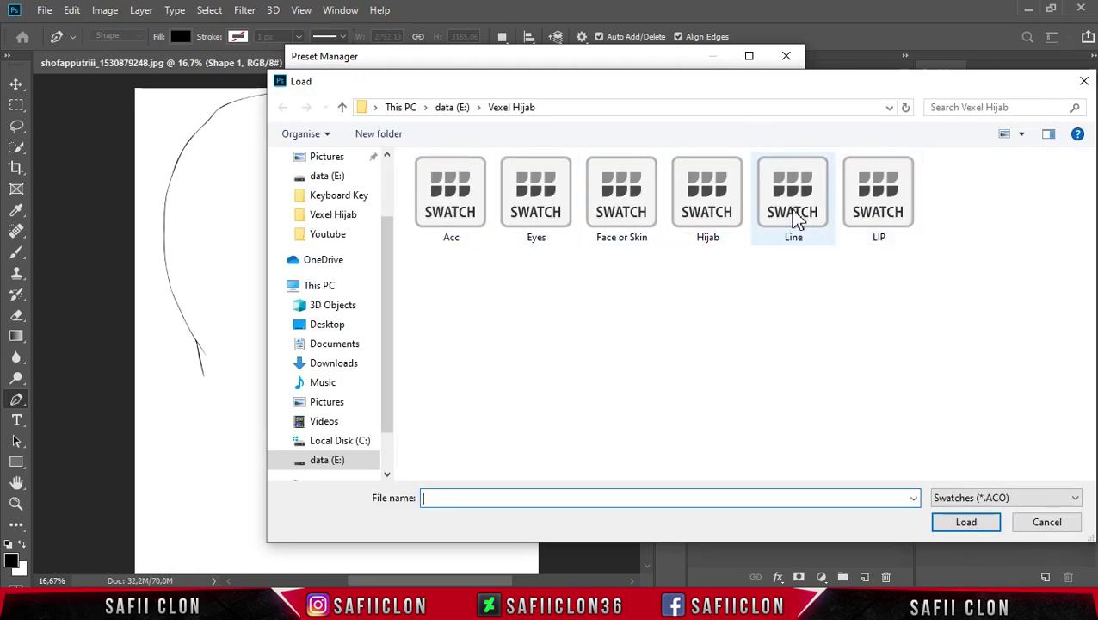
left_click(796, 220)
left_click(952, 528)
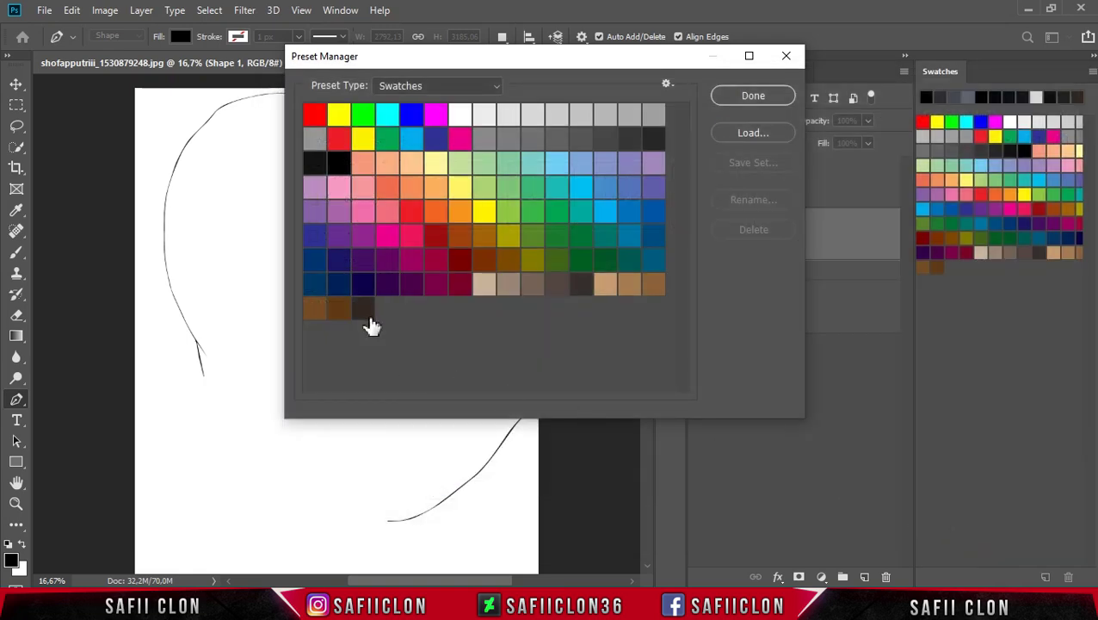
left_click(363, 310)
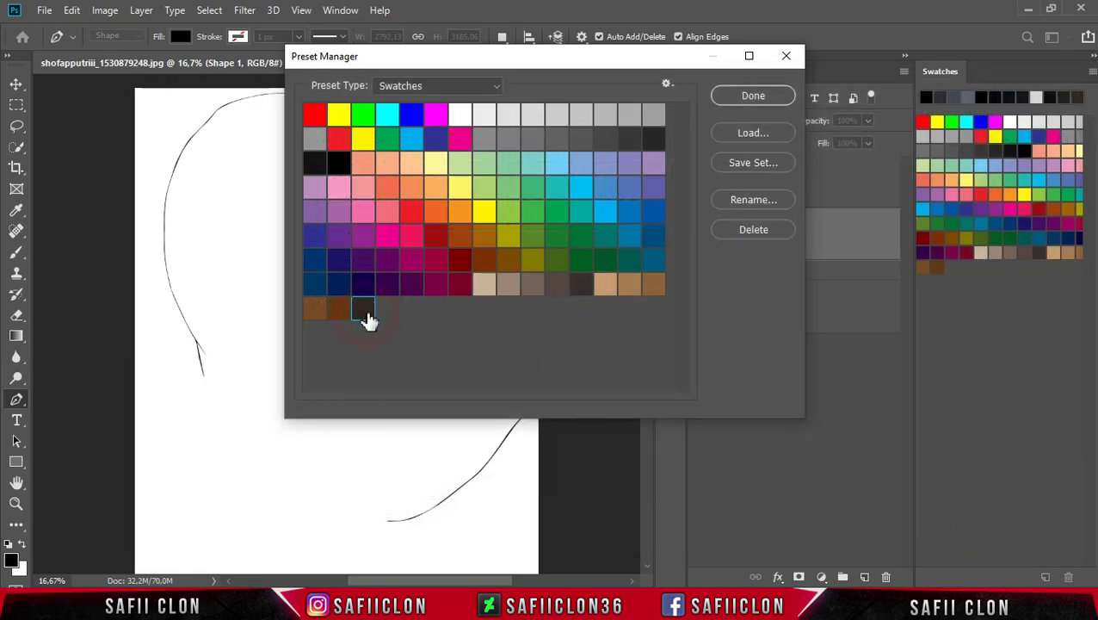
left_click(747, 102)
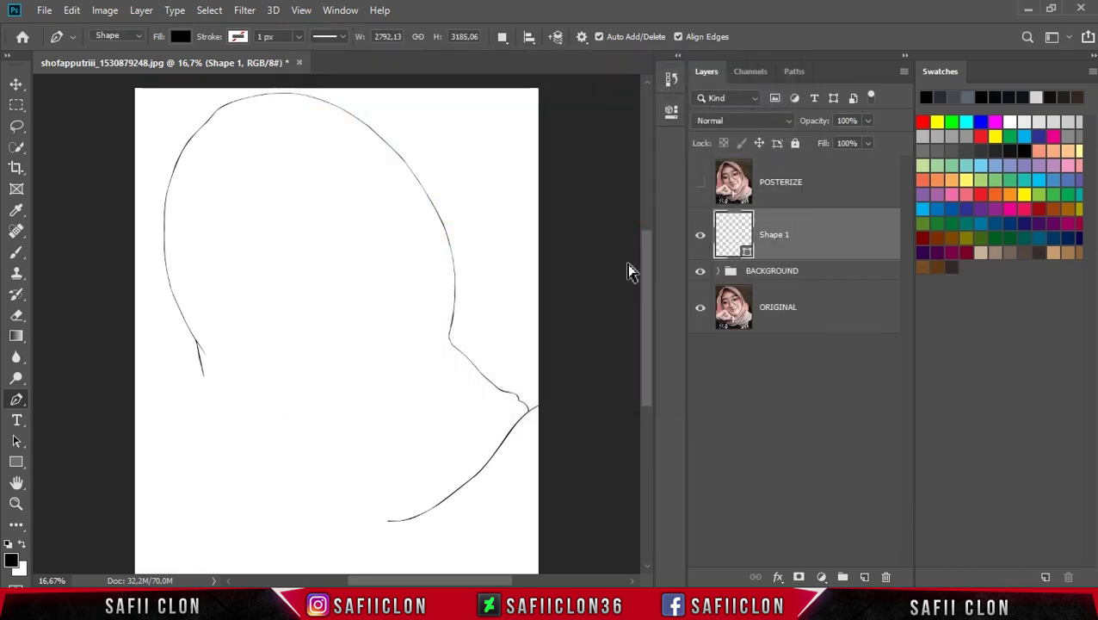
key("ctrl+plus")
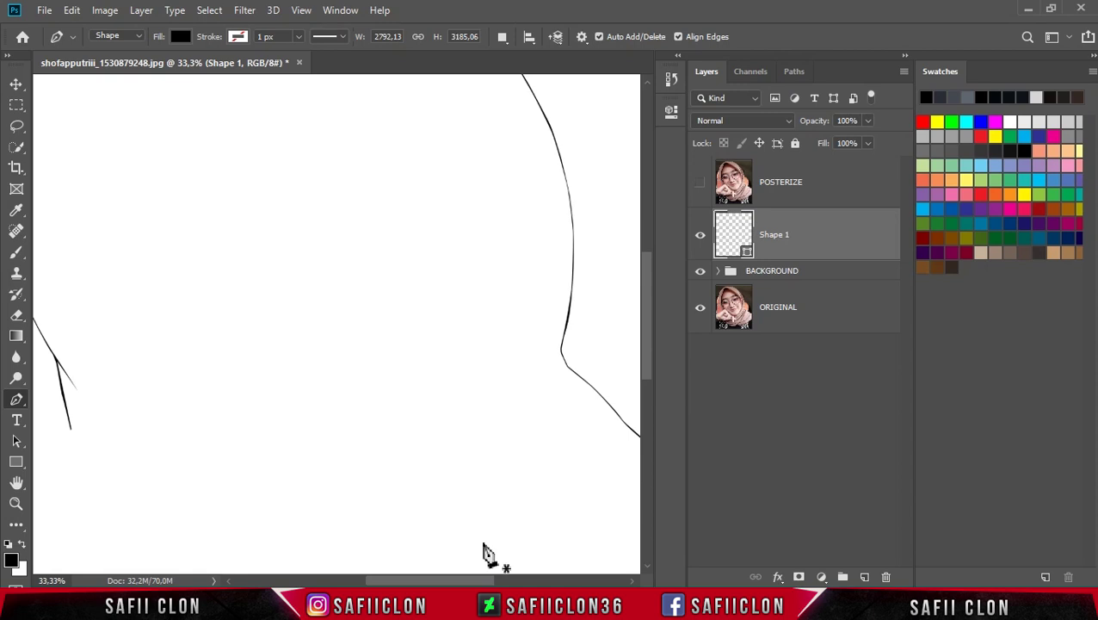
- Sample dark brown 322721 with the Color Picker eyedropper as Shape 1's fill
left_click_drag(478, 582, 523, 578)
scroll(550, 495, "down", 5)
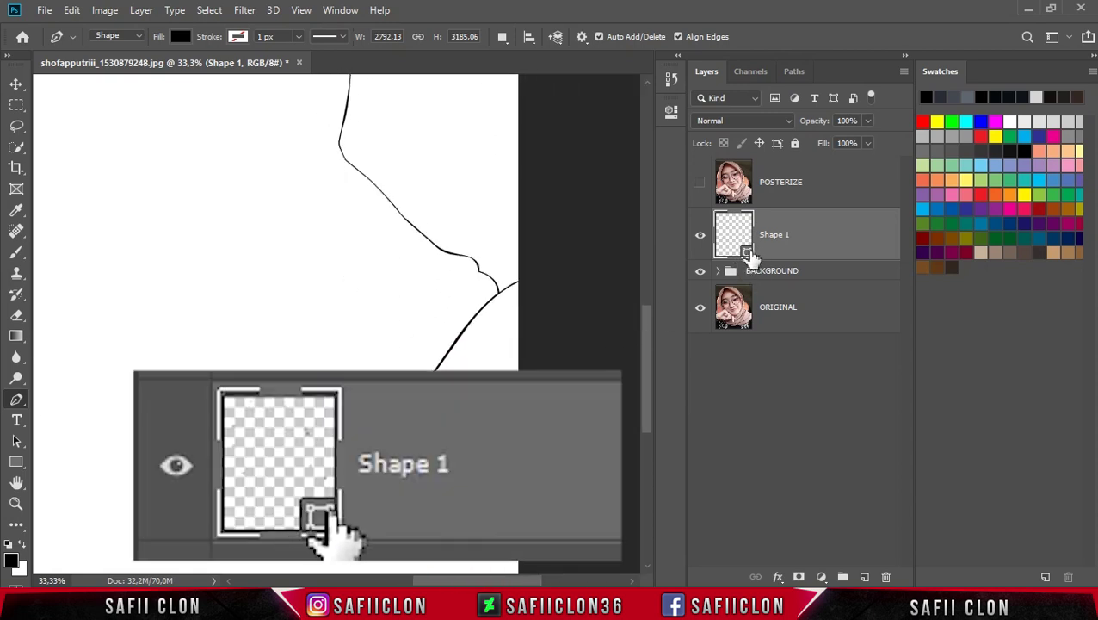
double_click(746, 253)
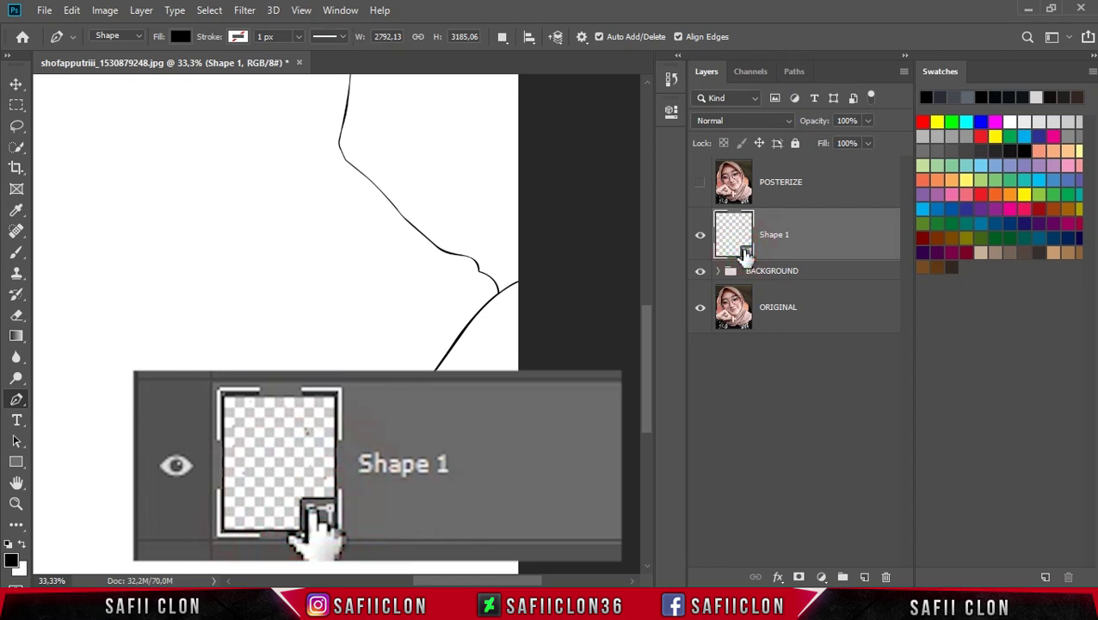
left_click_drag(637, 170, 678, 148)
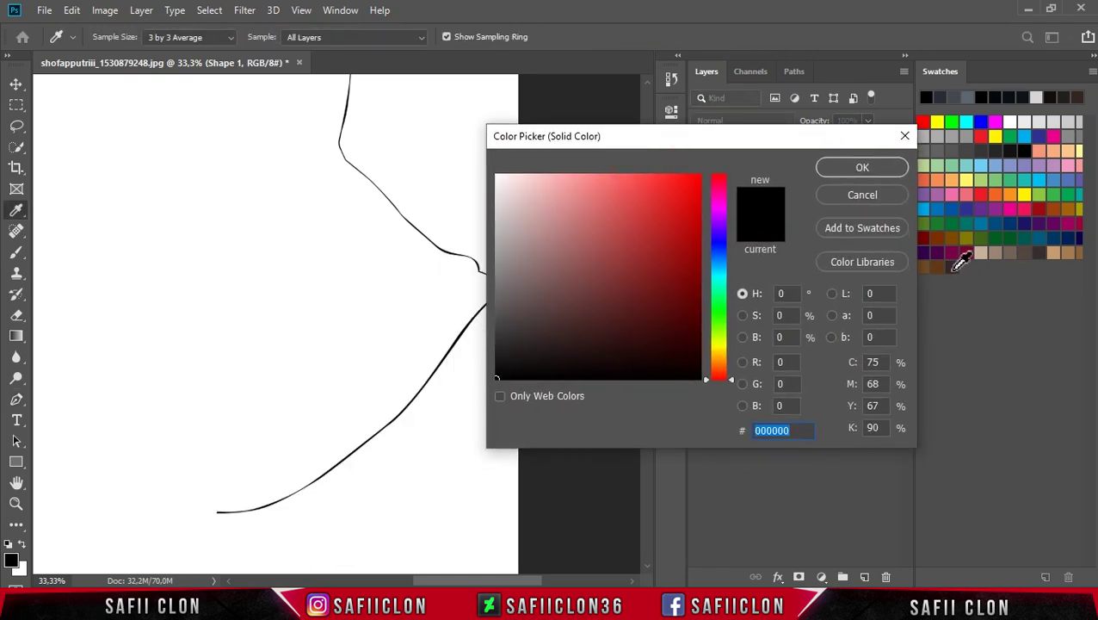
left_click(955, 267)
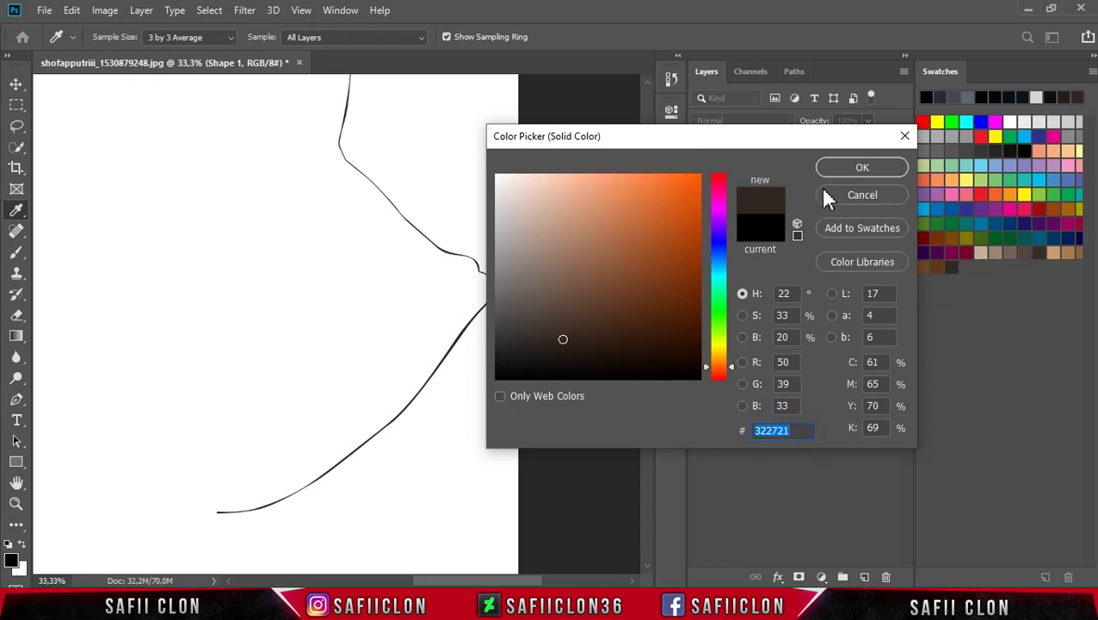
left_click(848, 169)
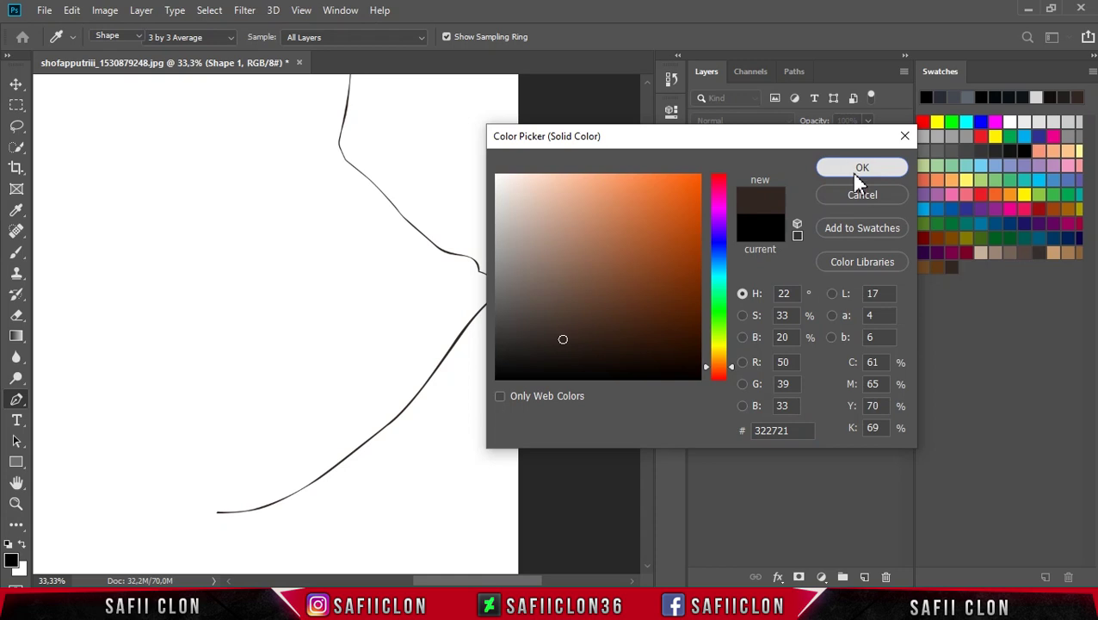
left_click(854, 174)
left_click(699, 236)
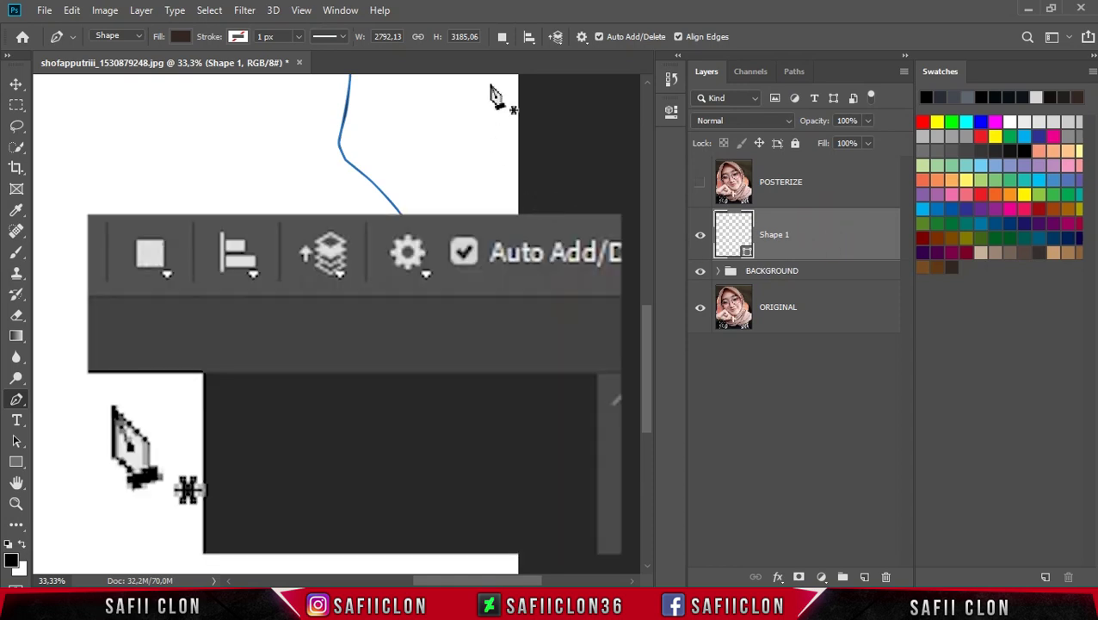
- Set Path Operations to Combine Shapes and show the POSTERIZE layer beneath Shape 1
left_click(502, 36)
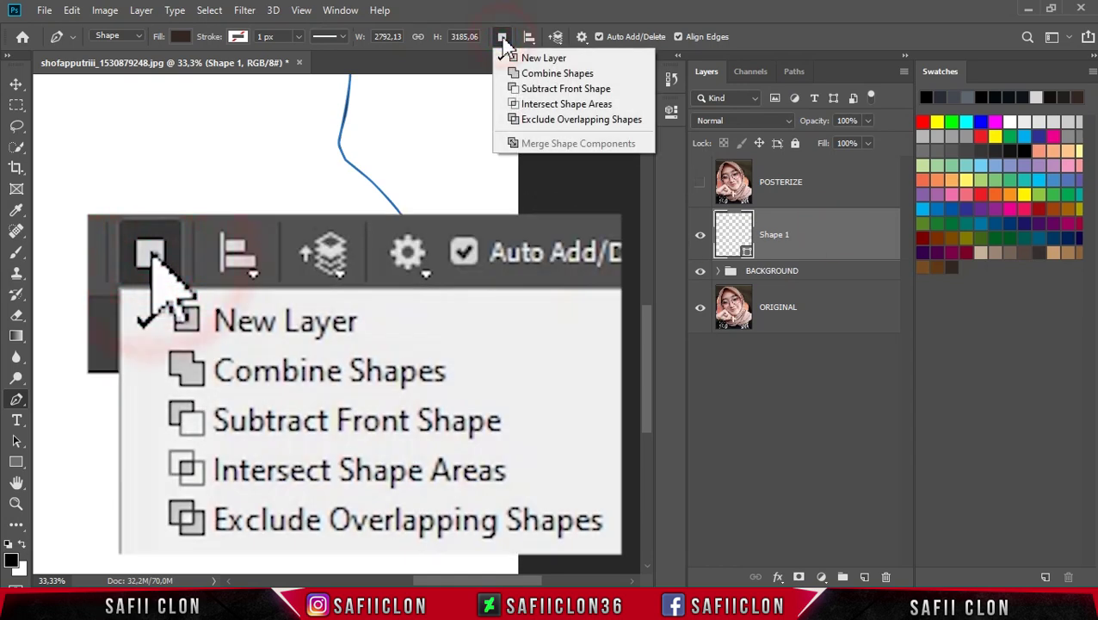
left_click(524, 75)
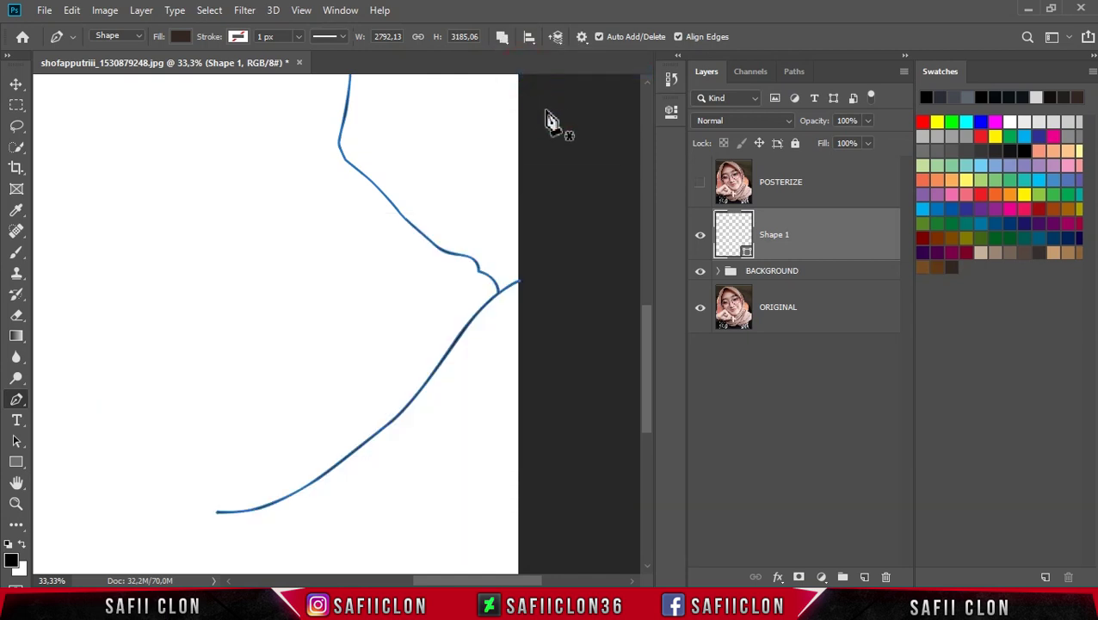
left_click(700, 186)
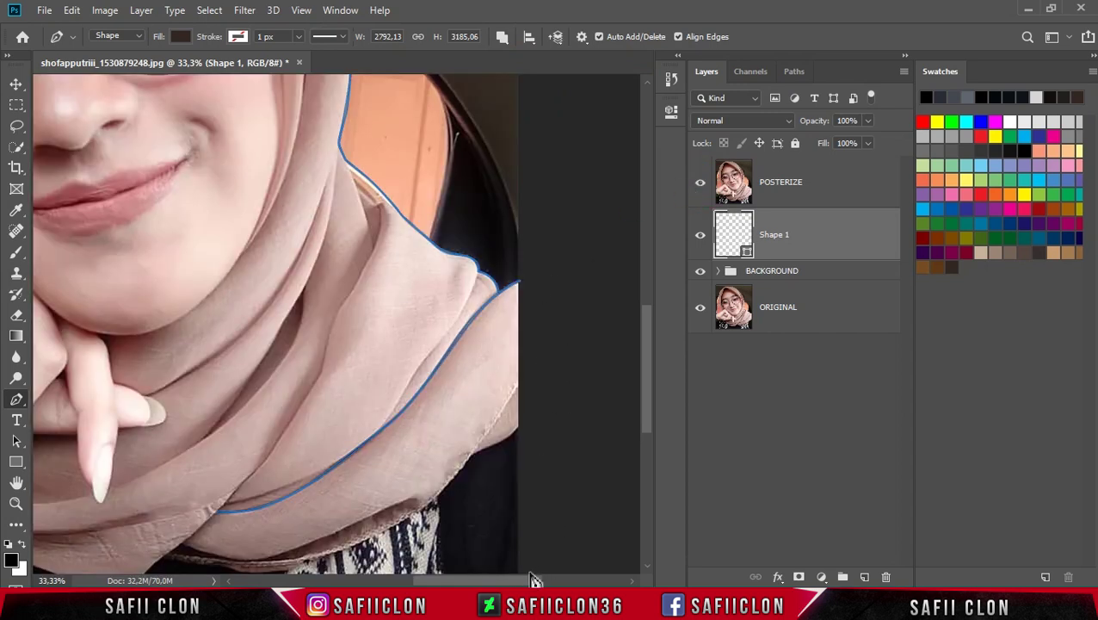
scroll(532, 522, "left", 2)
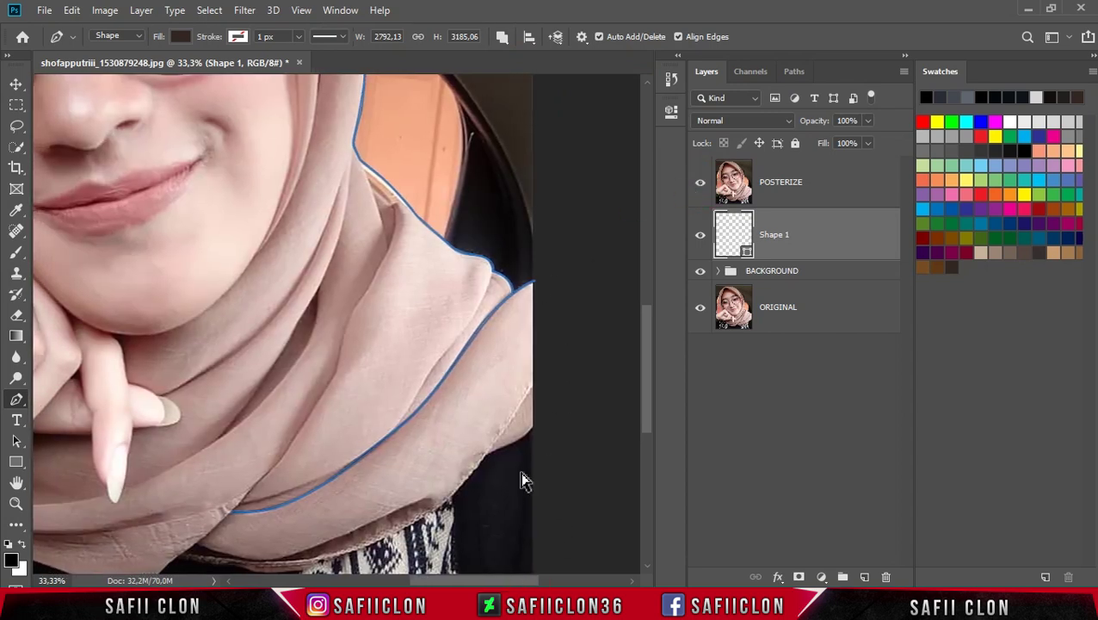
scroll(520, 480, "up", 1, "alt")
scroll(517, 398, "right", 3)
scroll(568, 398, "down", 3)
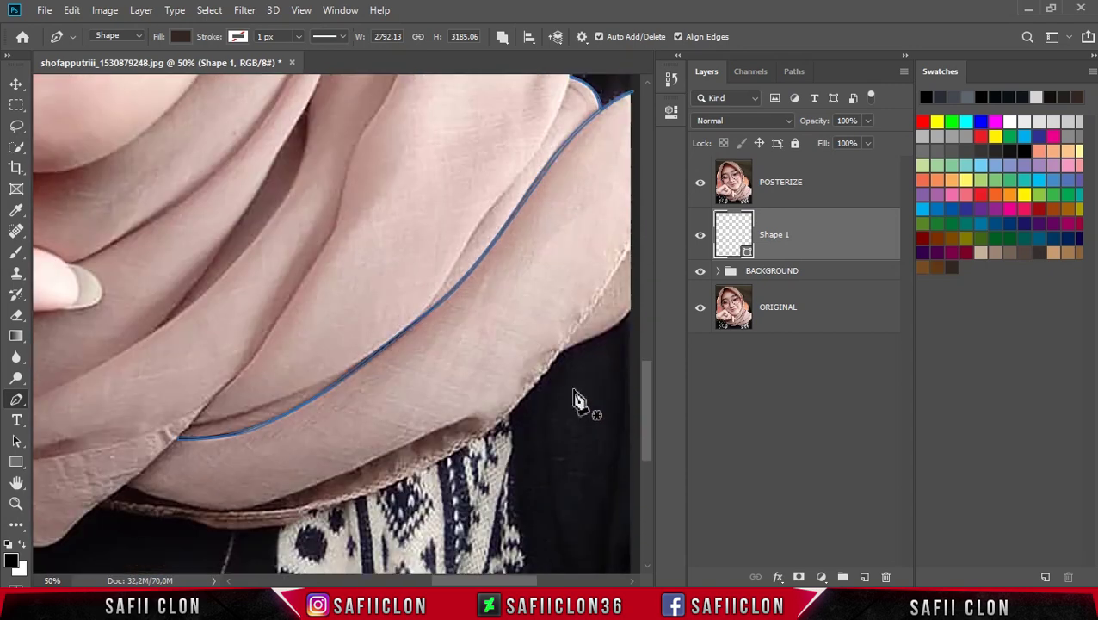
scroll(574, 401, "down", 1)
scroll(528, 582, "right", 3)
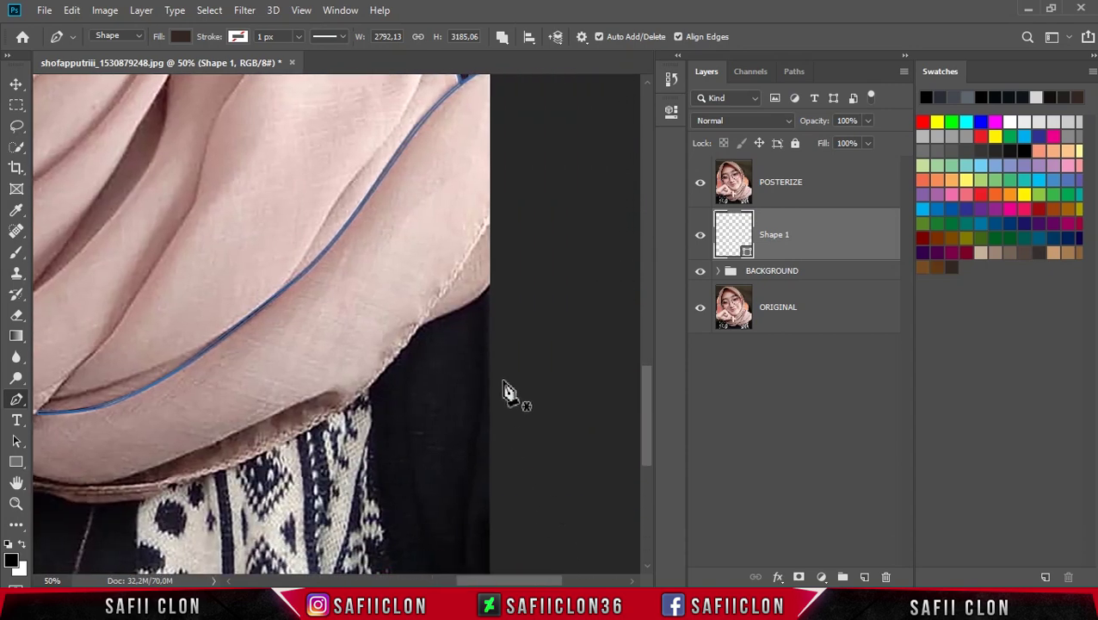
- Place Pen anchors down the scarf edge toward its lower left
left_click(491, 274)
left_click(473, 300)
left_click(416, 324)
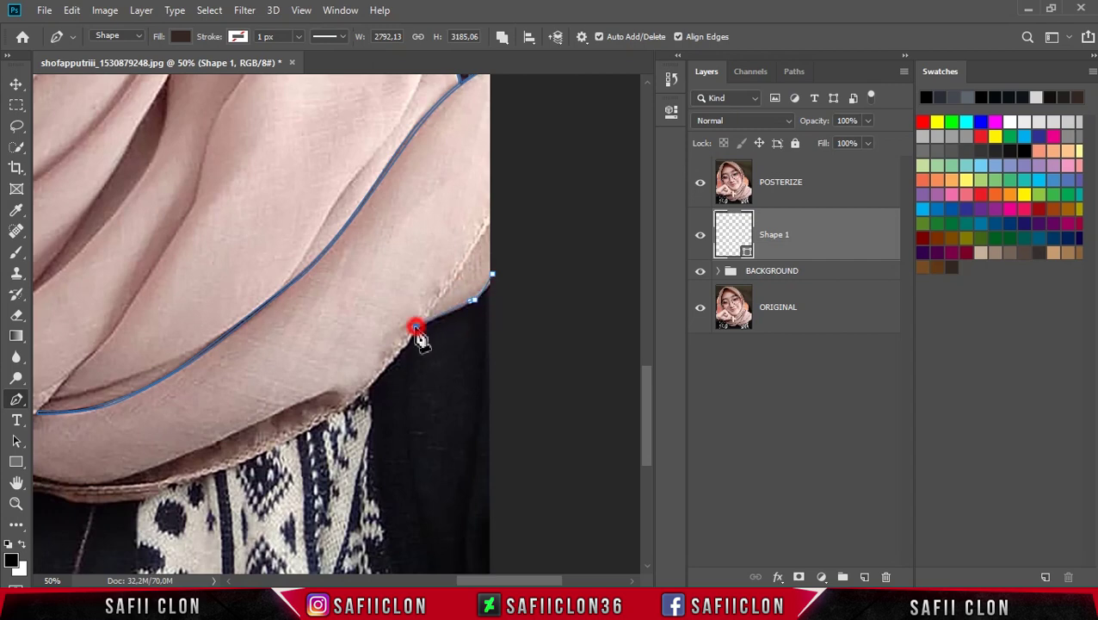
key("ctrl+plus")
key("ctrl+plus")
key("ctrl+plus")
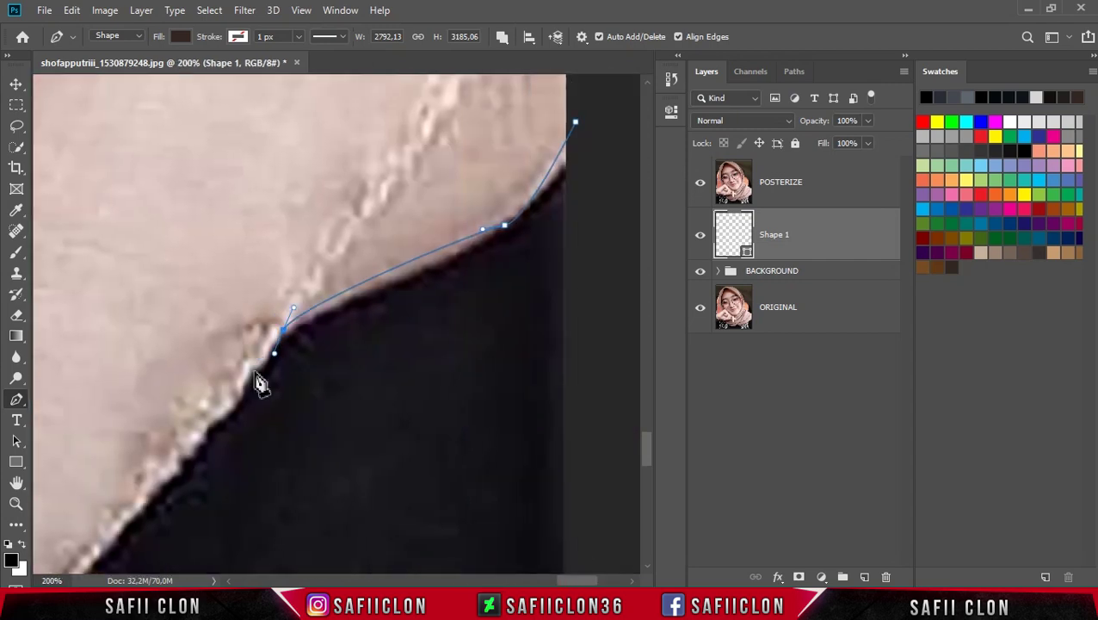
scroll(534, 431, "down", 3)
scroll(534, 430, "left", 5)
left_click(498, 325)
left_click(472, 351)
left_click(448, 377)
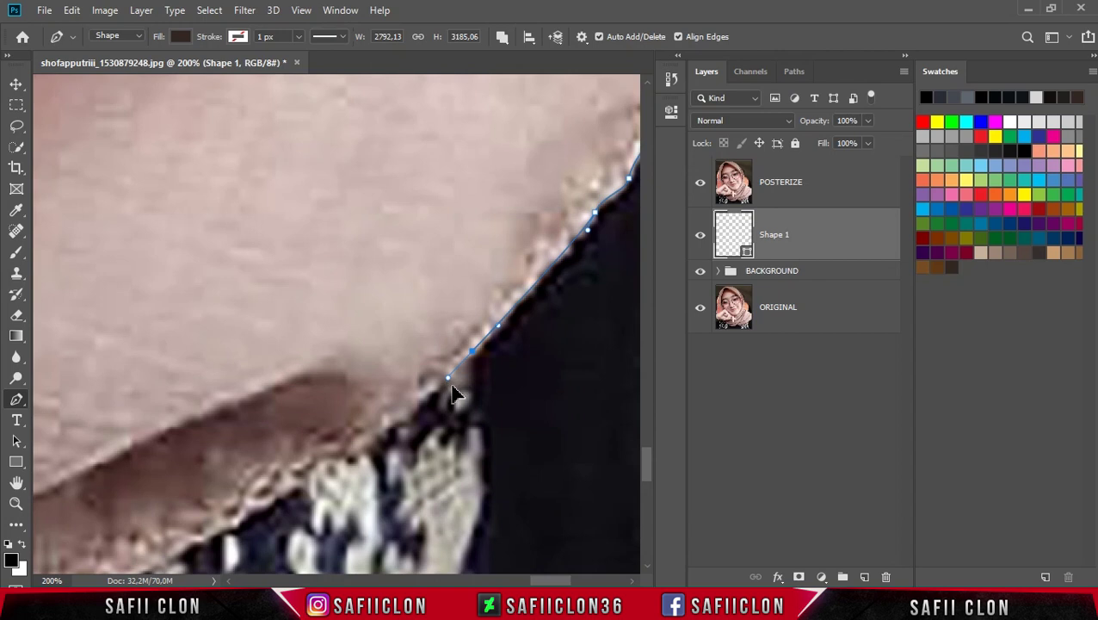
scroll(407, 501, "down", 2)
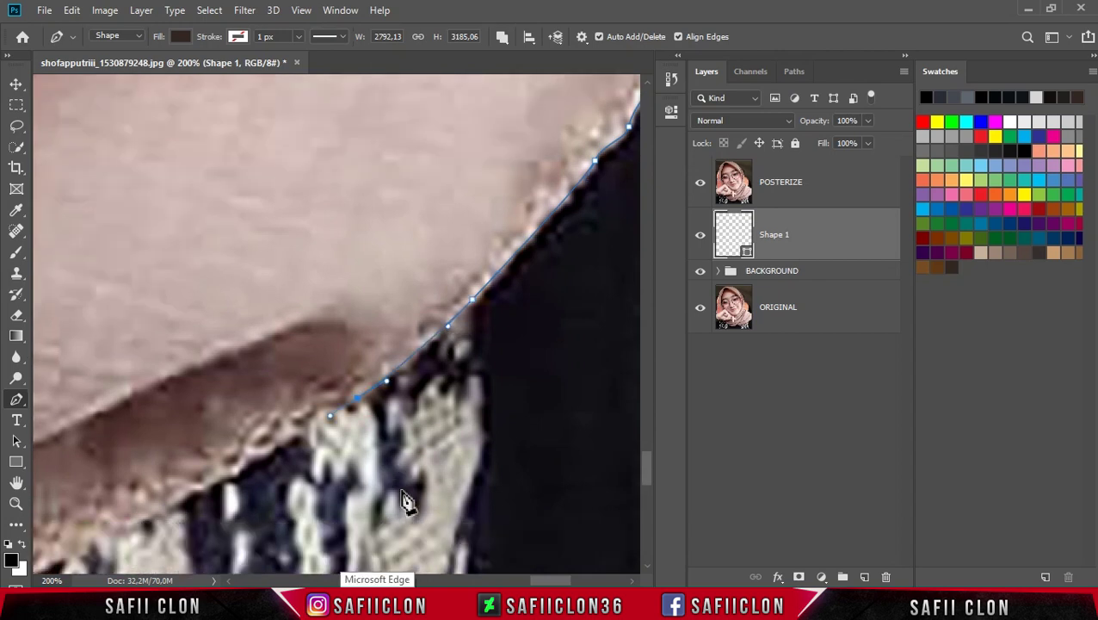
key("ctrl+minus")
scroll(466, 483, "down", 1)
left_click(295, 453)
- Shape curved anchors along the hijab's lower edge against the dark sweater
scroll(294, 453, "up", 1)
scroll(294, 453, "left", 2)
left_click(344, 485)
left_click_drag(480, 581, 456, 581)
left_click(358, 506)
left_click_drag(111, 478, 99, 484)
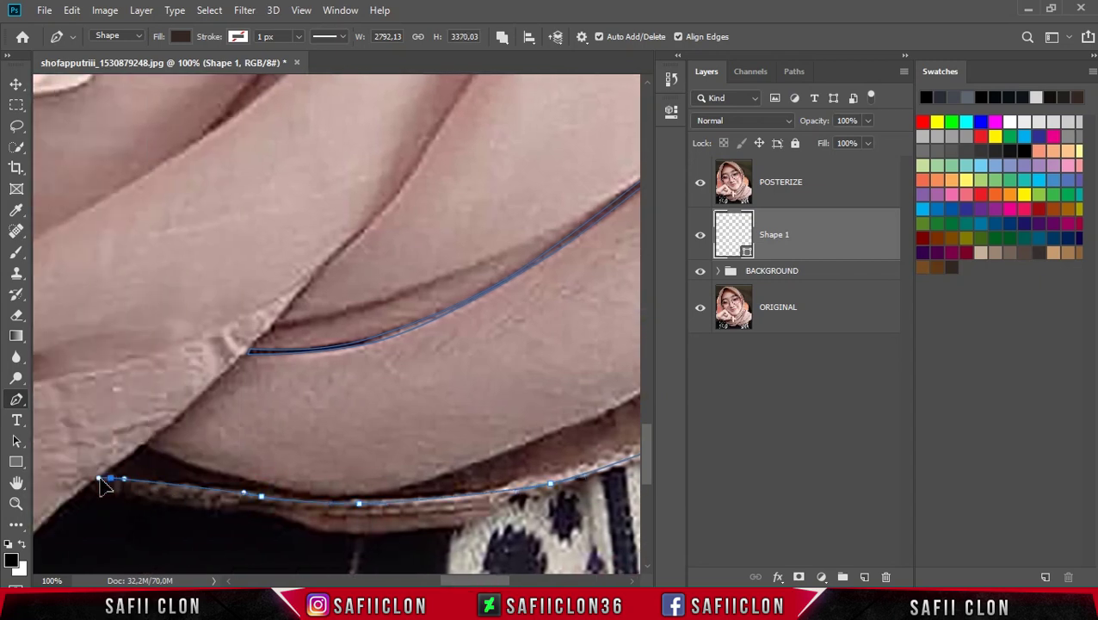
scroll(103, 489, "up", 1)
mouse_move(477, 581)
left_mouse_down()
mouse_move(454, 581)
mouse_move(514, 581)
mouse_move(482, 581)
left_mouse_up()
left_click(356, 462)
left_click_drag(317, 488, 428, 482)
left_click(527, 468)
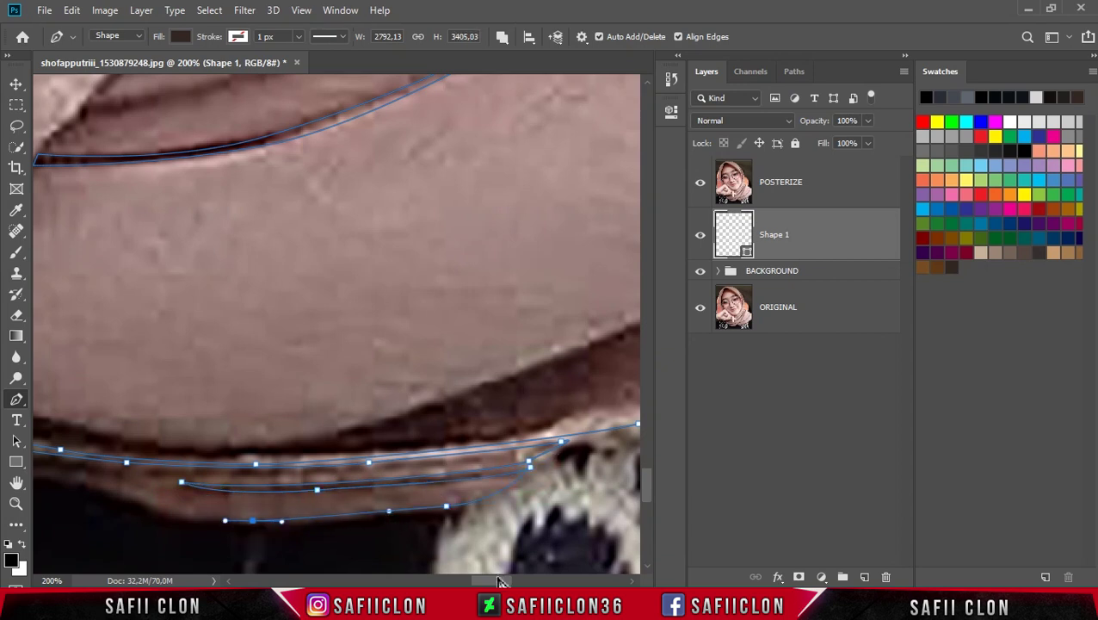
left_click_drag(502, 581, 481, 581)
left_click_drag(399, 503, 384, 501)
left_click_drag(259, 466, 213, 481)
left_click_drag(473, 581, 463, 581)
left_click_drag(134, 435, 128, 455)
left_click_drag(402, 476, 491, 497)
left_click_drag(482, 581, 497, 581)
left_click_drag(438, 522, 467, 531)
left_click_drag(481, 581, 495, 581)
left_click_drag(368, 514, 376, 514)
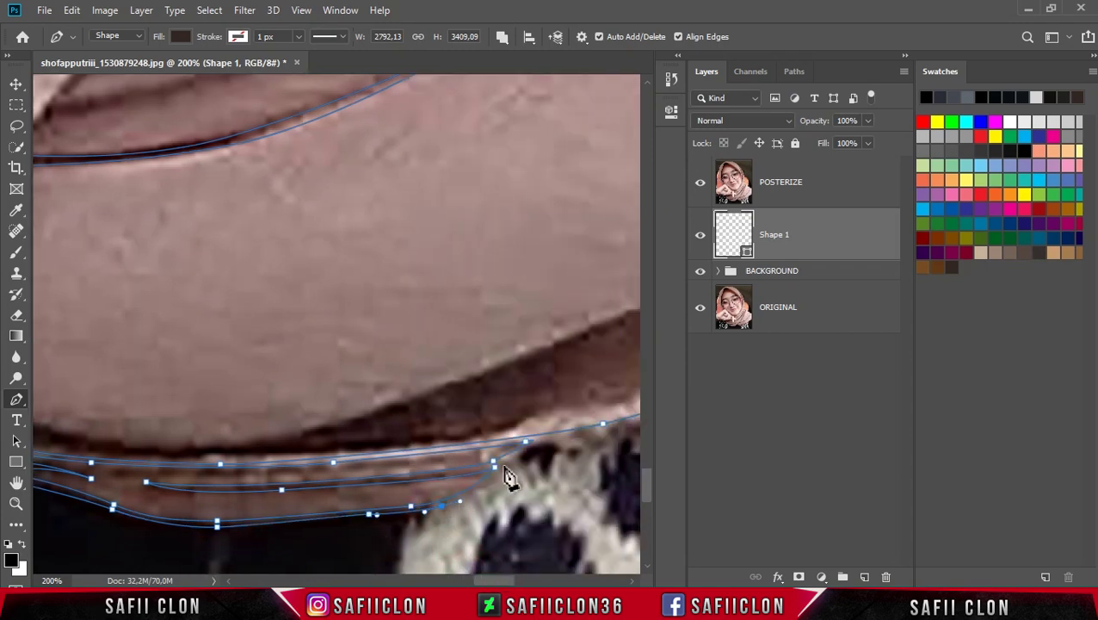
left_click_drag(504, 581, 531, 581)
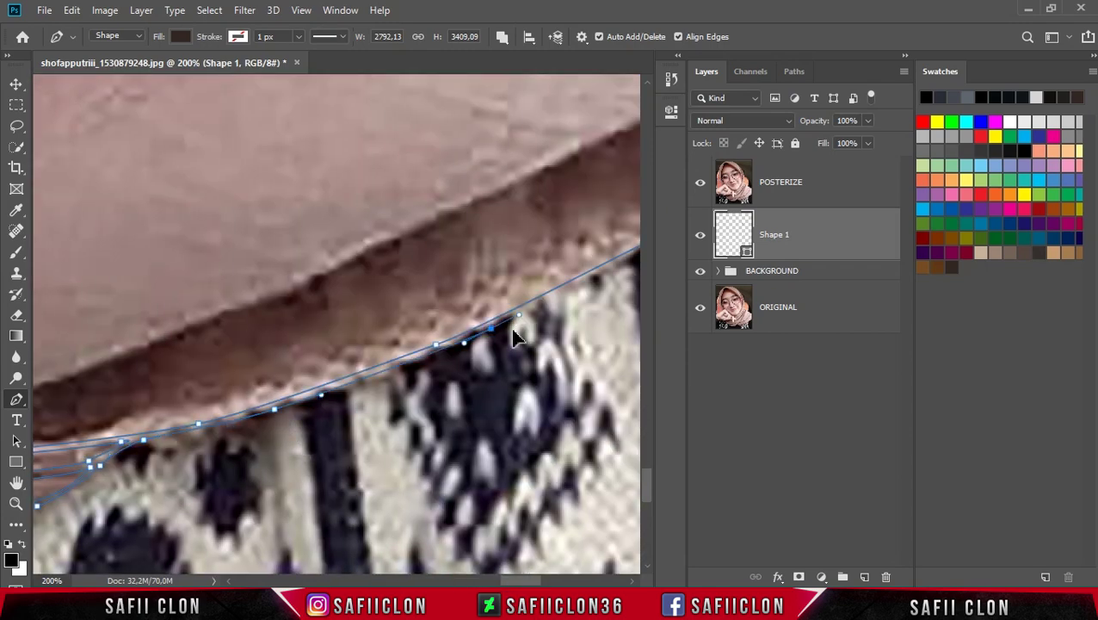
scroll(515, 325, "down", 3)
scroll(497, 299, "up", 1)
- Run the path up the sweater edge, close it at the top anchor, then hide POSTERIZE
left_click_drag(401, 261, 421, 255)
scroll(498, 523, "up", 2)
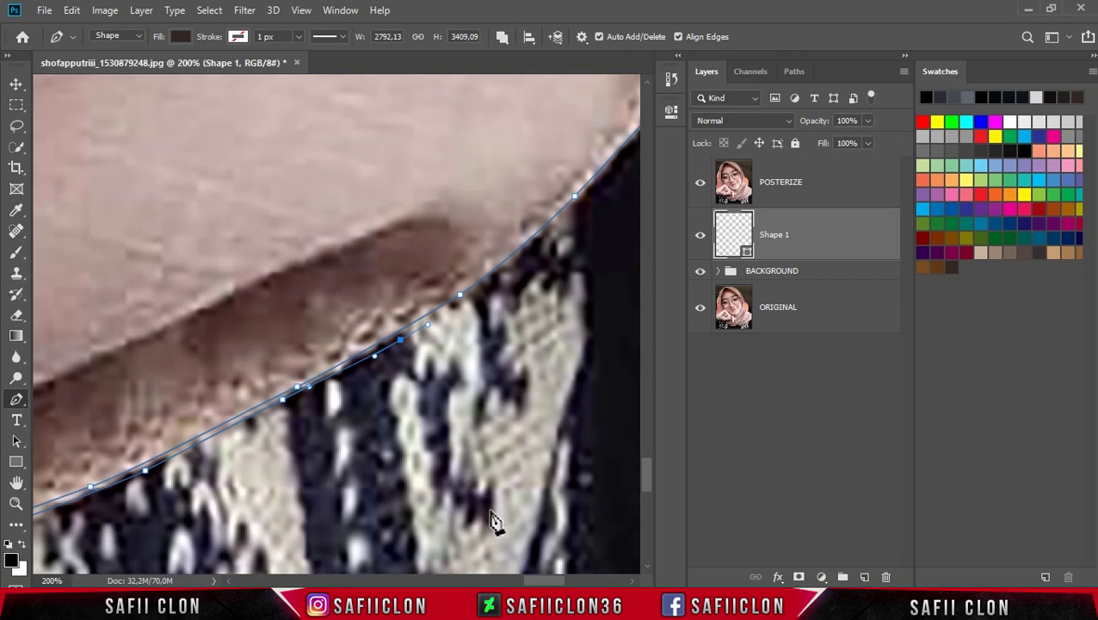
scroll(241, 314, "right", 3)
scroll(301, 263, "up", 2)
left_click(335, 283)
left_click(438, 170)
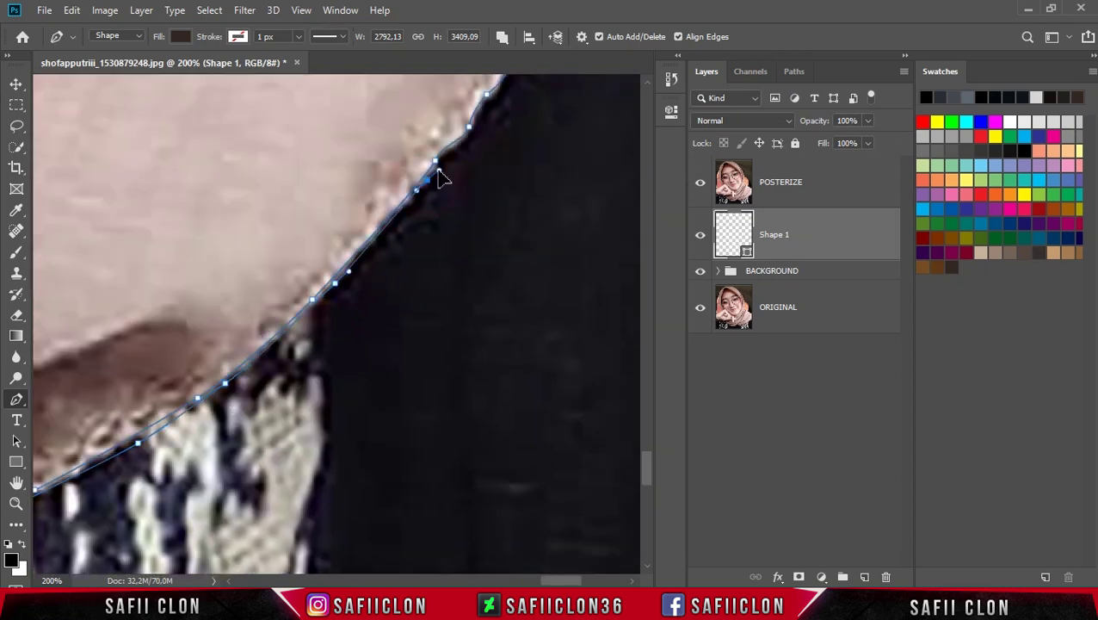
left_click(466, 138)
scroll(531, 204, "up", 2)
left_click(512, 214)
scroll(363, 262, "right", 4)
scroll(362, 262, "up", 2)
left_click(256, 263)
left_click(356, 205)
left_click(416, 130)
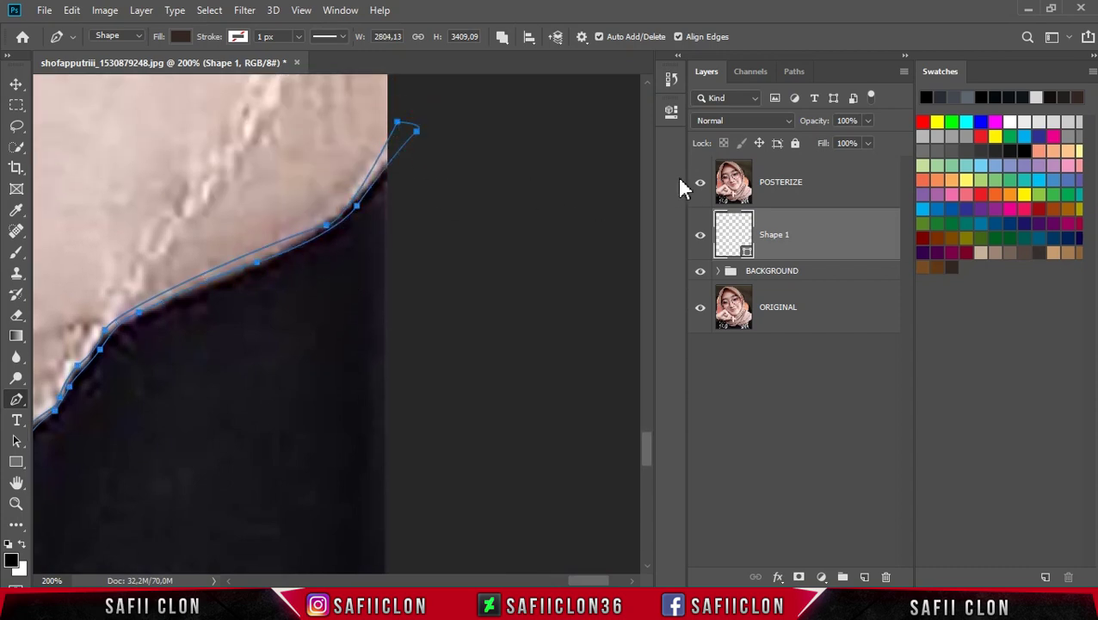
left_click(699, 183)
scroll(433, 284, "down", 3)
scroll(433, 284, "down", 3)
scroll(433, 284, "down", 2)
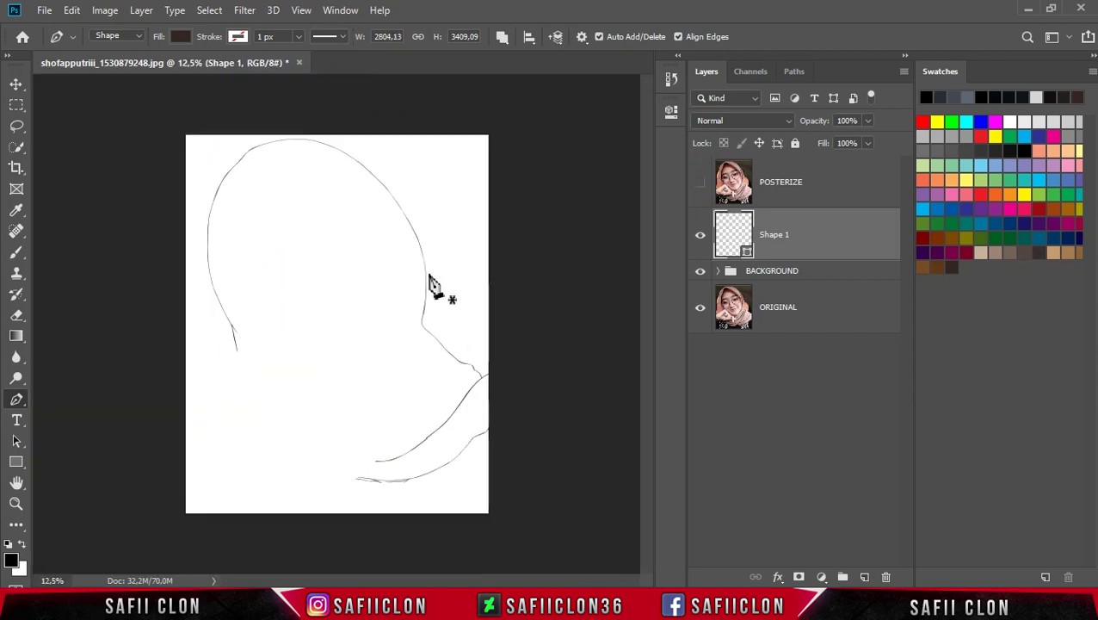
left_click(702, 185)
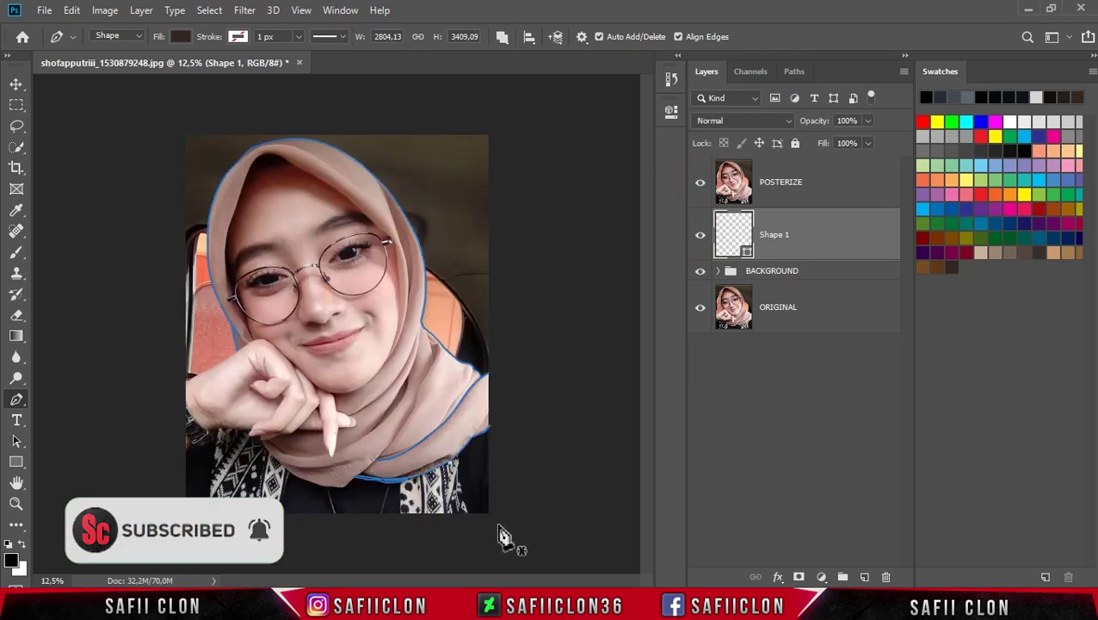
scroll(487, 544, "up", 1)
scroll(487, 544, "up", 1)
scroll(487, 544, "up", 2)
scroll(487, 534, "down", 1)
scroll(516, 559, "down", 5)
scroll(499, 516, "down", 2)
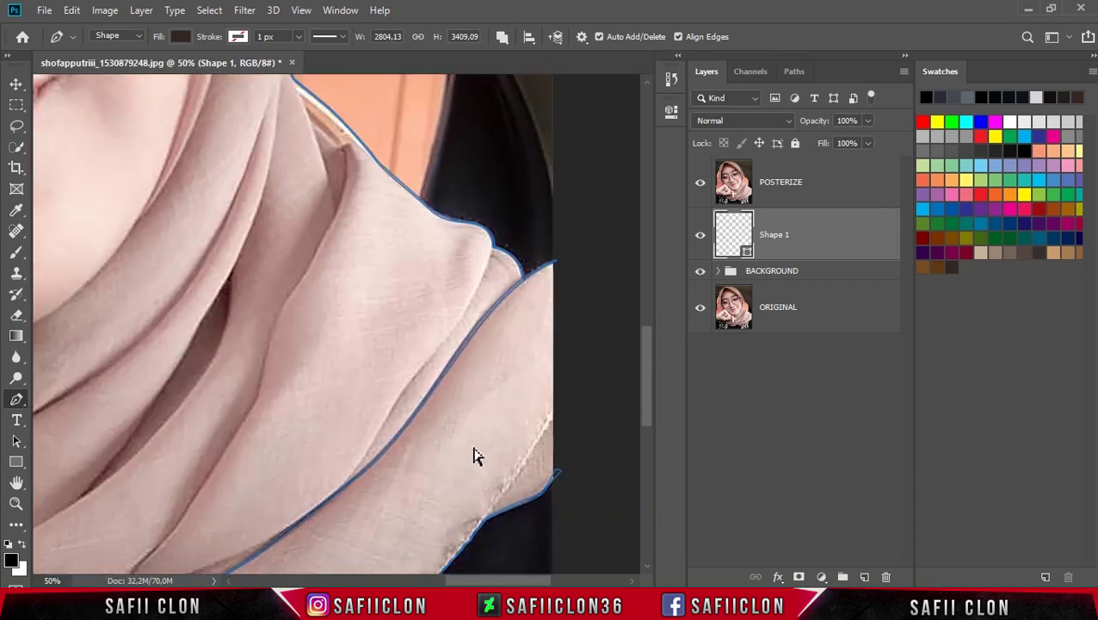
scroll(473, 456, "up", 1)
- Place curved and corner anchors along the hijab fold and its lower edge
left_click_drag(503, 315, 477, 354)
left_click(351, 539)
scroll(446, 392, "up", 1)
scroll(465, 396, "down", 1)
left_click(484, 403)
scroll(405, 288, "right", 5)
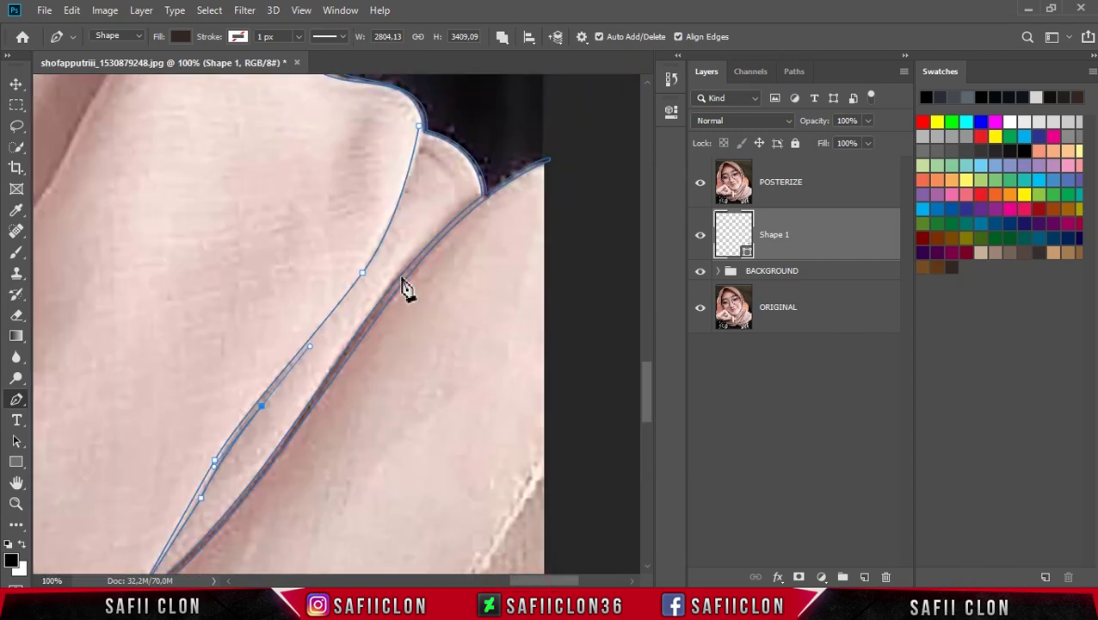
left_click(382, 251)
left_click(423, 113)
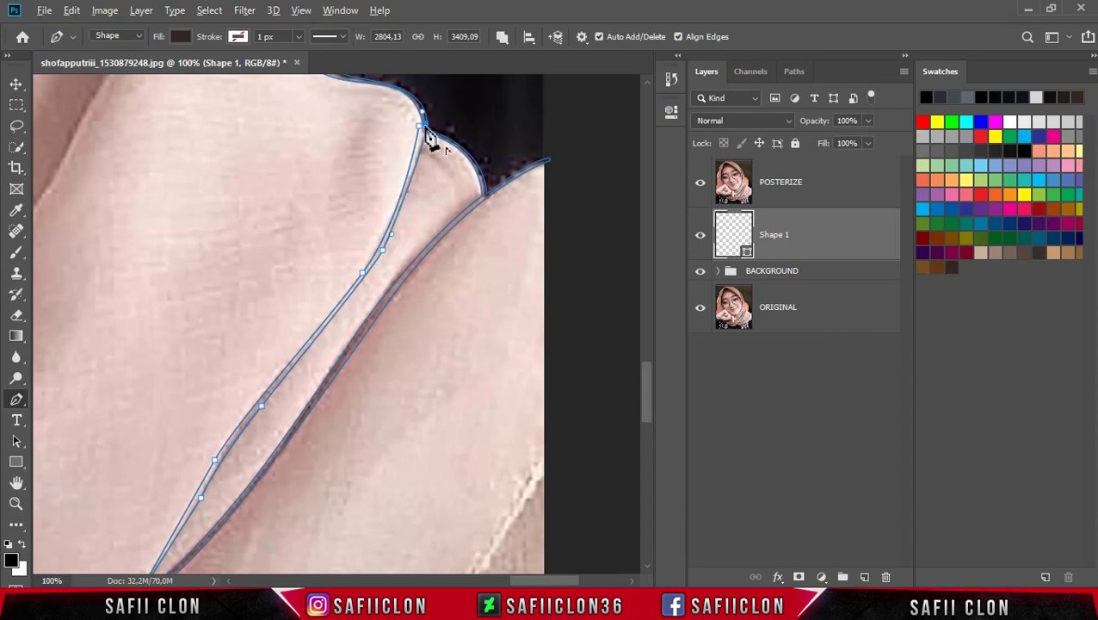
scroll(503, 350, "down", 5)
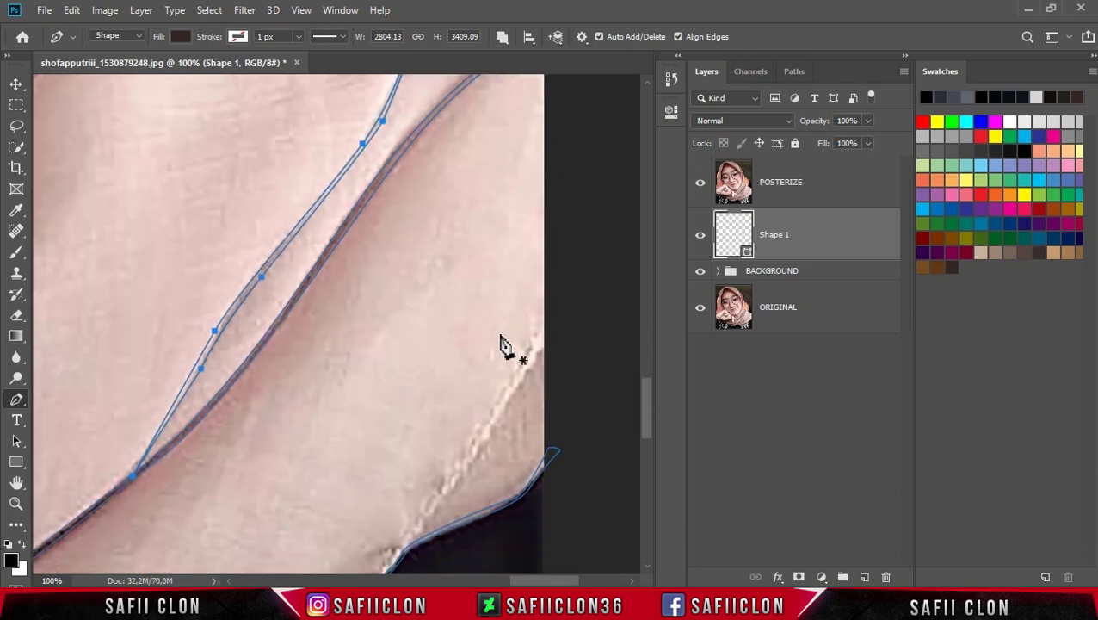
scroll(482, 404, "down", 1)
left_click(405, 526)
left_click_drag(558, 295, 573, 248)
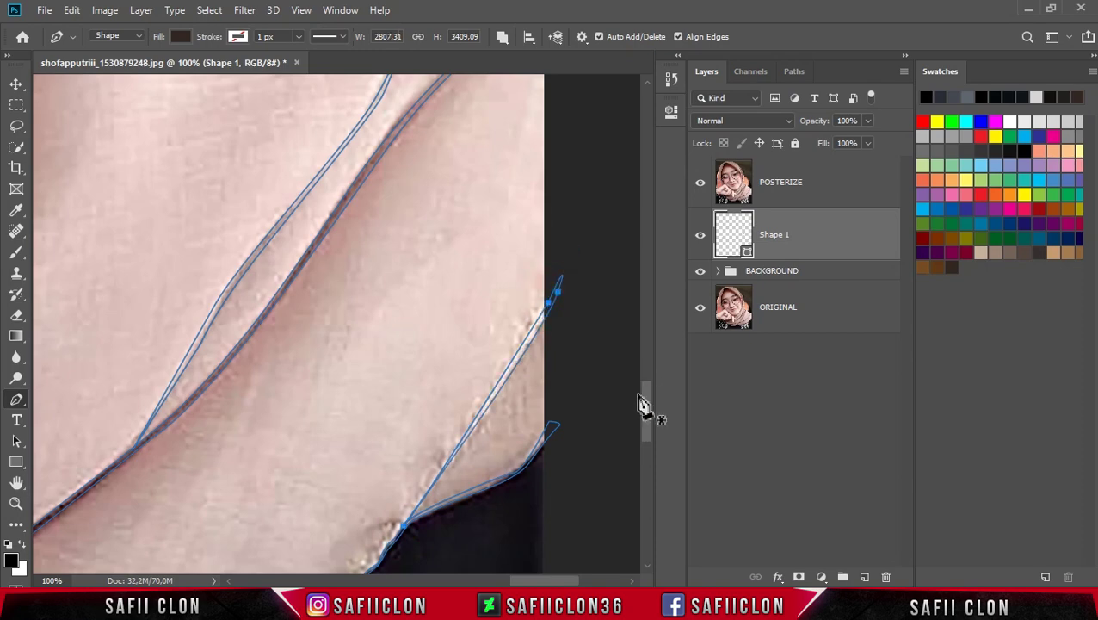
left_click_drag(644, 405, 647, 370)
mouse_move(562, 583)
left_mouse_down()
mouse_move(534, 385)
mouse_move(547, 404)
left_mouse_up()
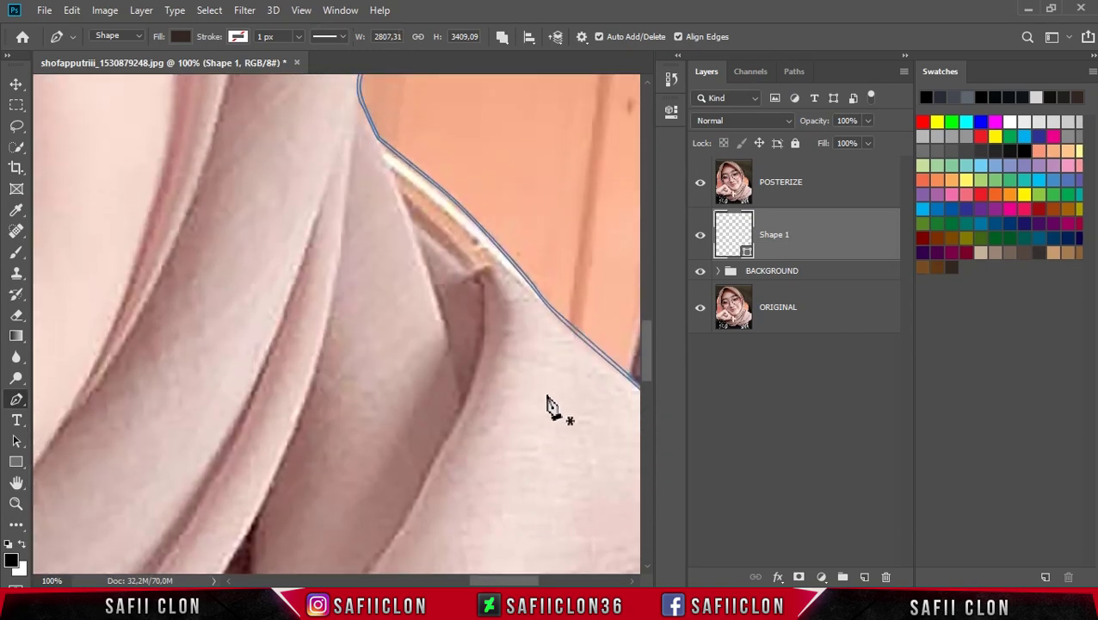
scroll(430, 233, "up", 2)
- Start a new path at the orange corner and curve it down the fold
left_click(376, 200)
scroll(456, 421, "down", 3)
left_click_drag(457, 371, 451, 429)
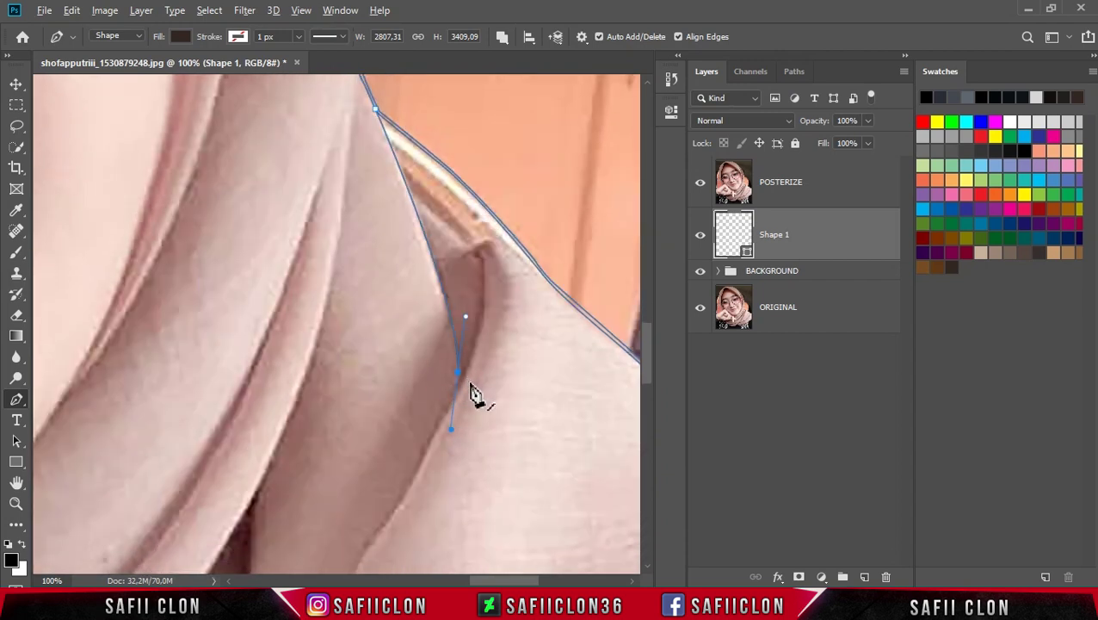
scroll(472, 389, "down", 3)
left_click(461, 245, "alt")
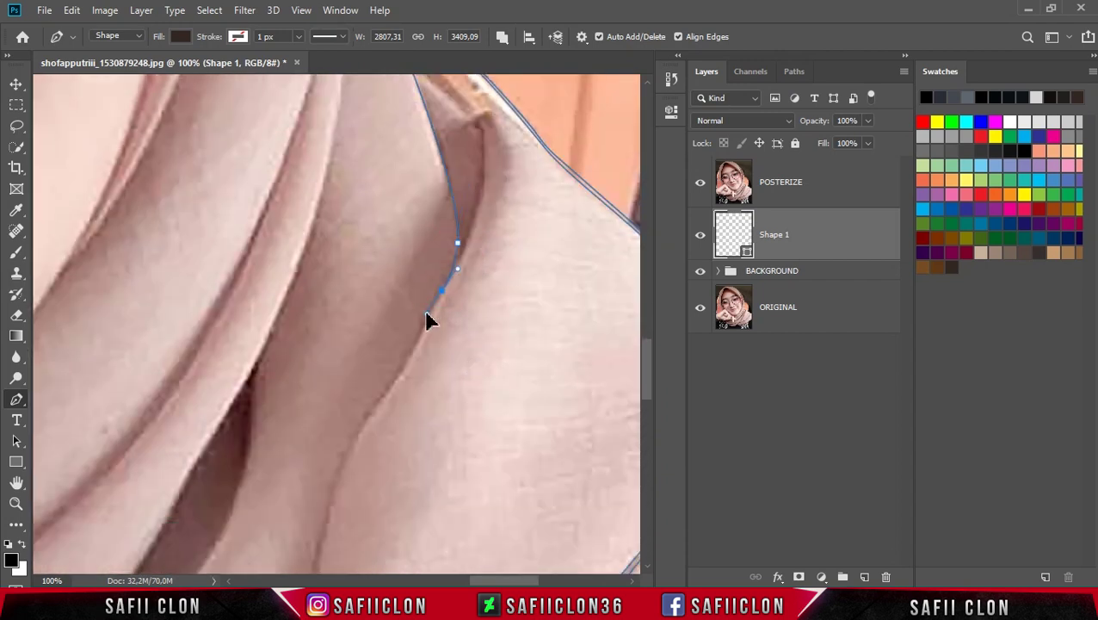
left_click_drag(427, 313, 427, 314)
scroll(370, 369, "down", 2)
scroll(357, 331, "down", 3)
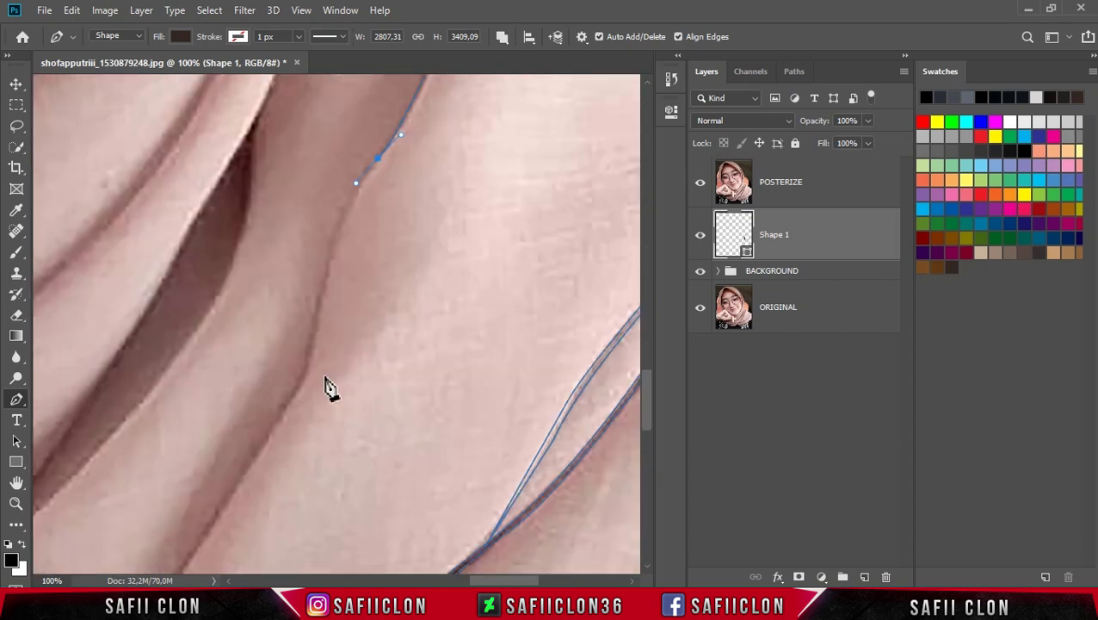
left_click_drag(309, 353, 299, 453)
scroll(362, 416, "down", 3)
left_click_drag(495, 580, 478, 581)
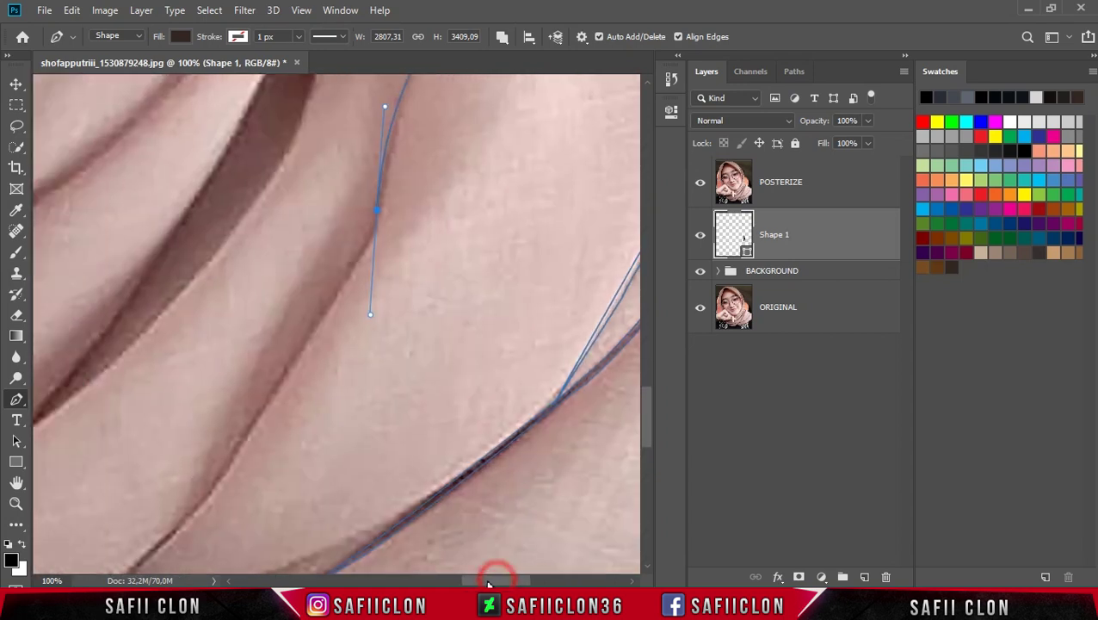
- Make the last anchor a sharp corner and extend the path to the fold's bottom
left_click(470, 211, "alt")
left_click_drag(379, 373, 364, 398)
scroll(364, 396, "down", 2)
left_click_drag(274, 444, 263, 464)
scroll(259, 466, "down", 2)
scroll(417, 515, "down", 2)
scroll(416, 515, "left", 5)
scroll(455, 357, "down", 3)
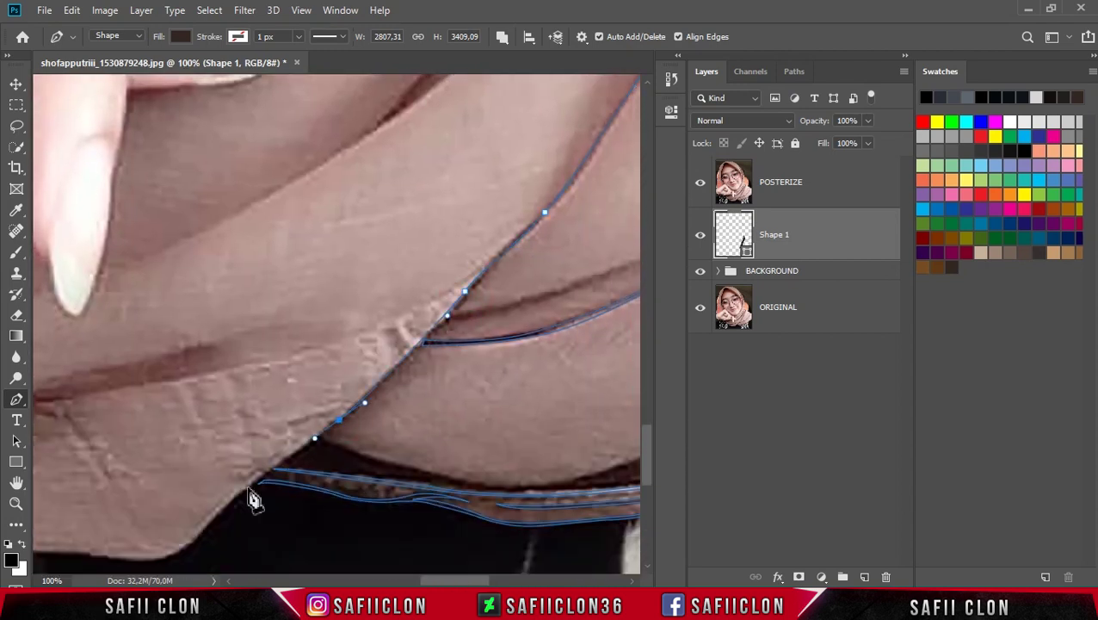
left_click(215, 519)
scroll(184, 508, "down", 2)
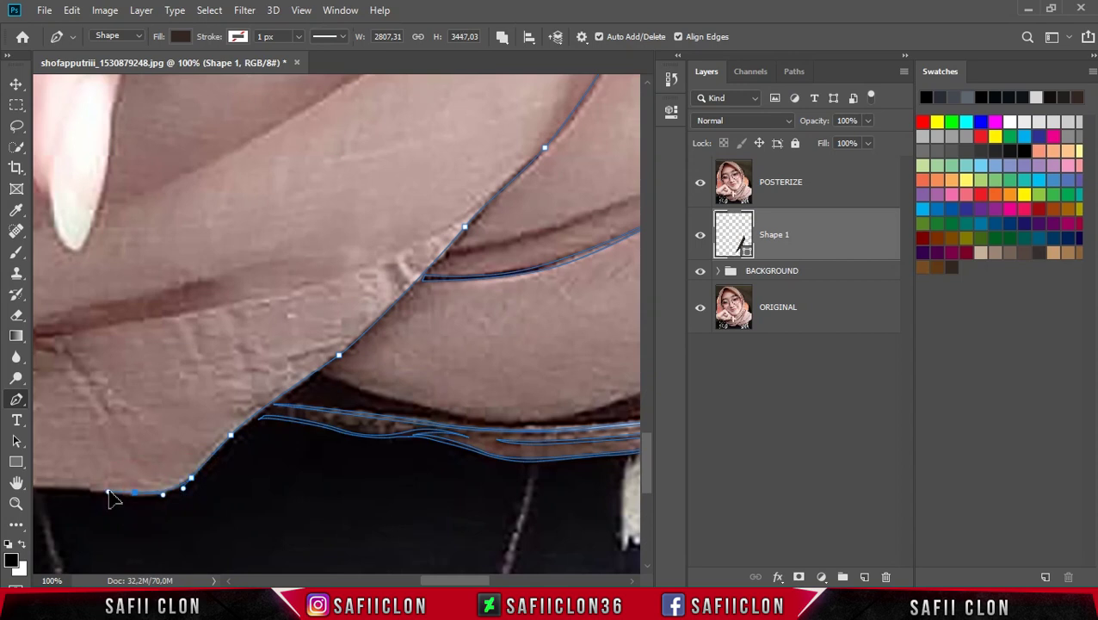
- Place curved Pen anchors along the hand's lower edge and zoom to 200%
left_click_drag(457, 579, 419, 578)
left_click_drag(353, 486, 328, 483)
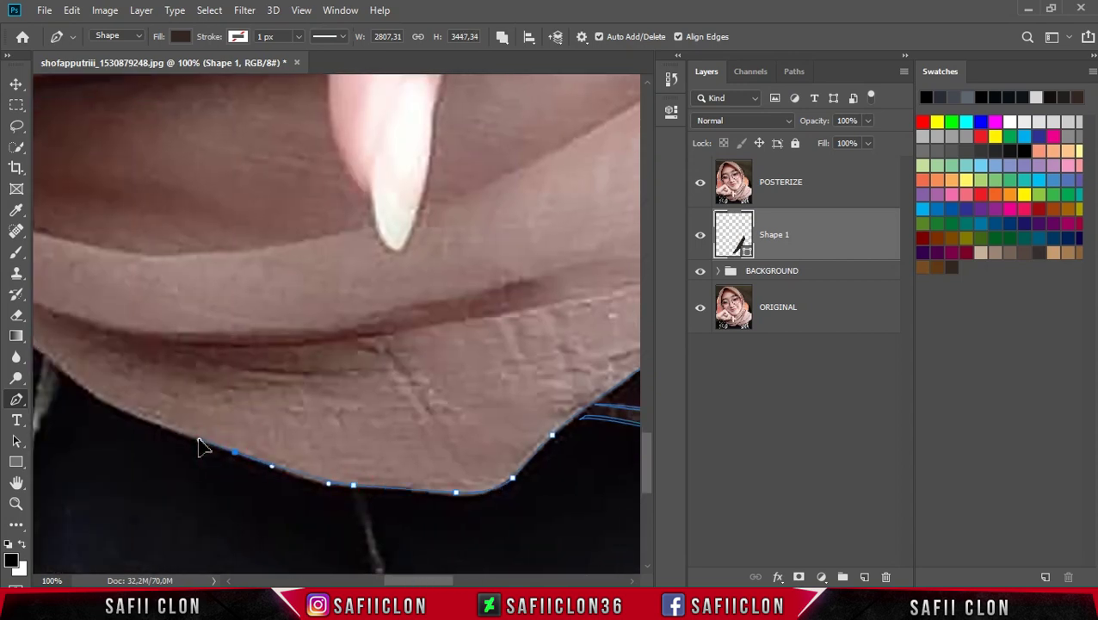
left_click_drag(438, 583, 414, 583)
left_click_drag(168, 268, 153, 261)
left_click_drag(416, 578, 404, 578)
scroll(231, 345, "up", 3)
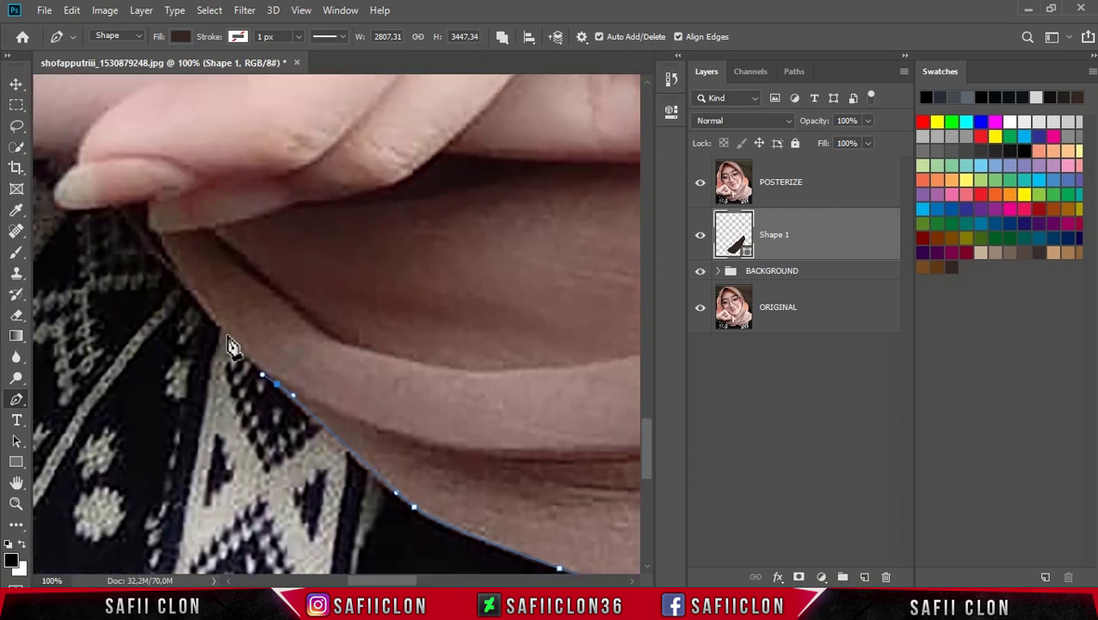
key("ctrl+plus")
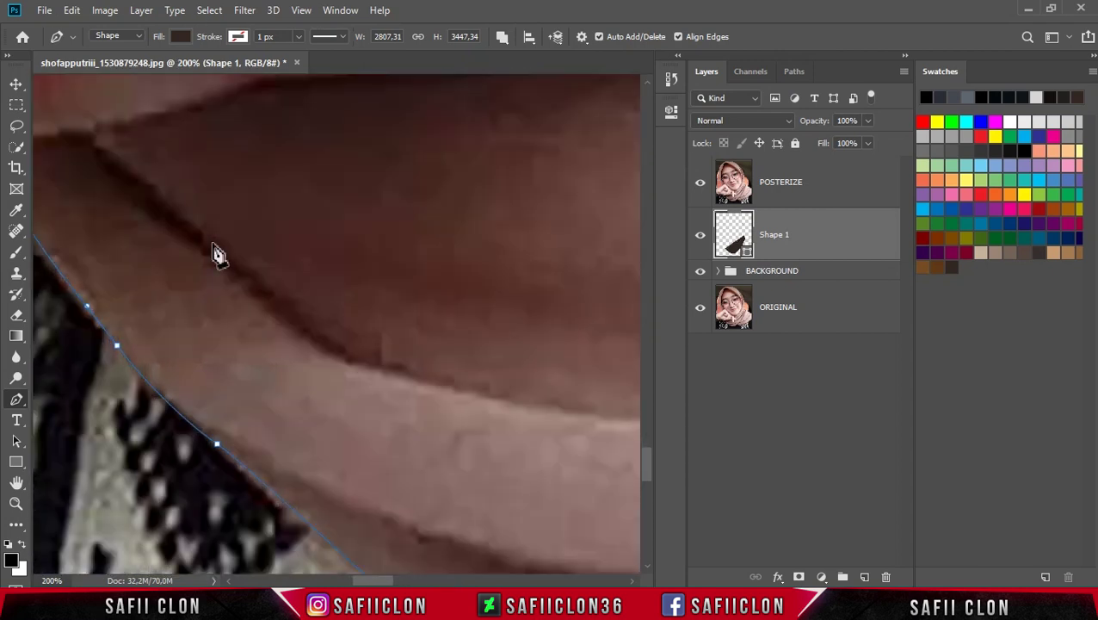
- Trace the finger's edge with curved and corner anchors
left_click_drag(381, 584, 361, 584)
left_click_drag(323, 239, 337, 258)
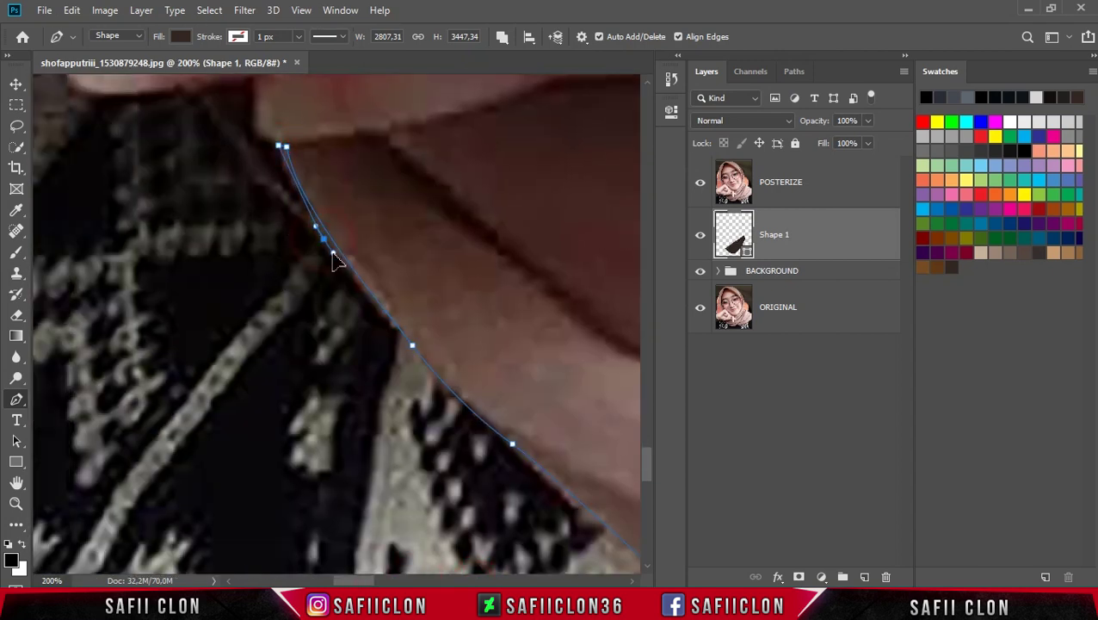
scroll(372, 303, "down", 1)
scroll(373, 303, "down", 1)
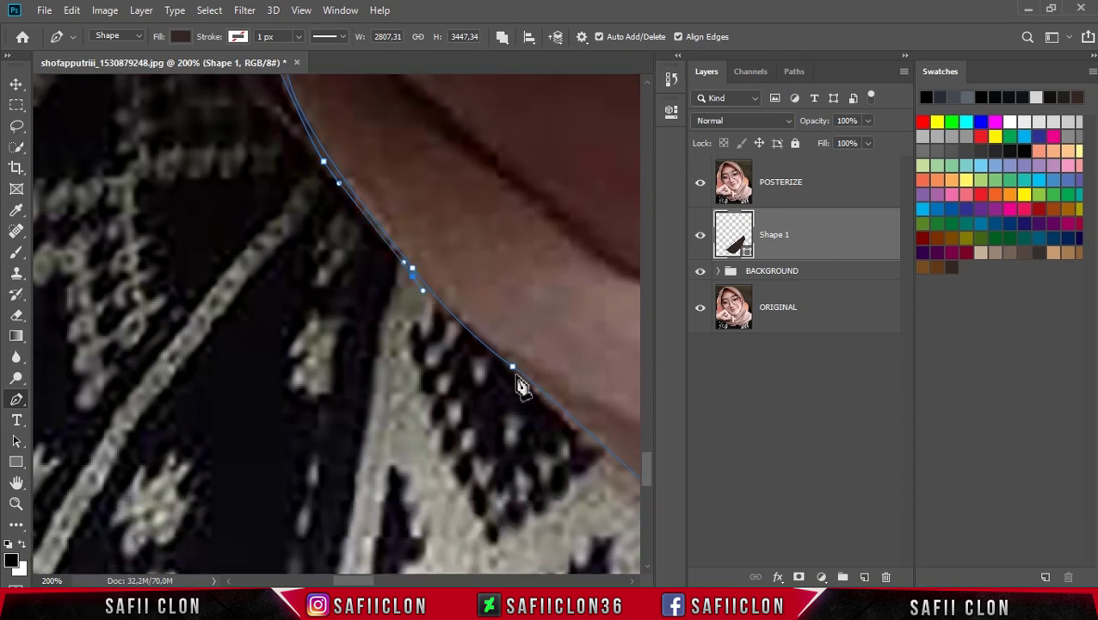
left_click_drag(377, 580, 394, 582)
scroll(453, 401, "down", 1)
scroll(392, 477, "down", 1)
left_click(330, 318)
left_click(453, 373)
left_click_drag(383, 580, 417, 580)
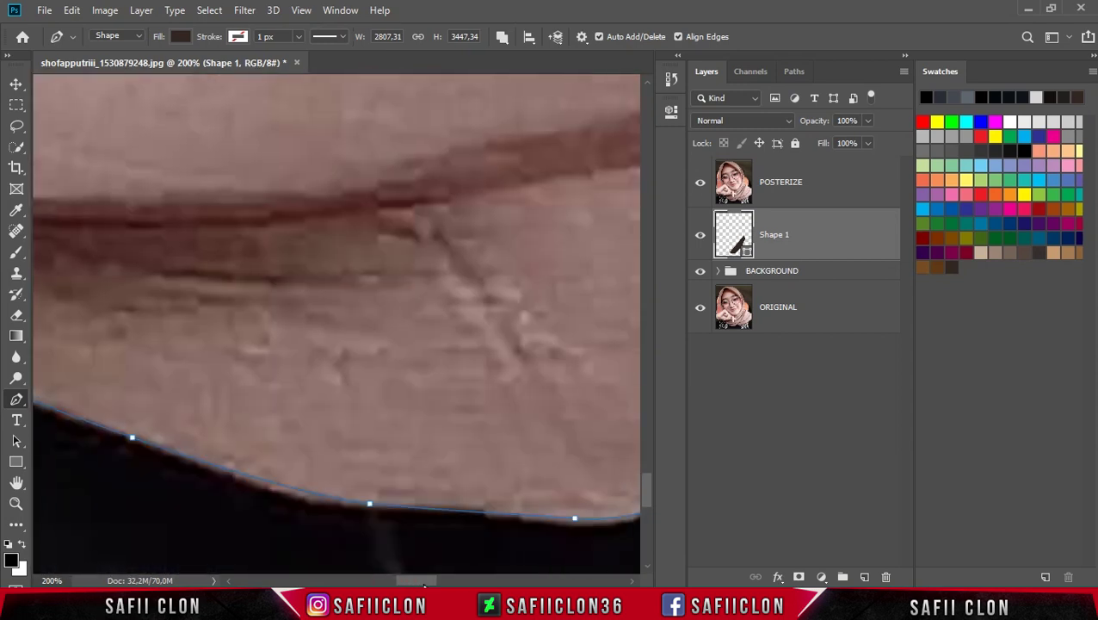
scroll(356, 432, "down", 2)
- Anchor along the hand's bottom edge to where it turns, then curve upward
left_click(289, 433)
left_click(380, 447)
left_click_drag(416, 581, 429, 580)
left_click(310, 454)
left_click(433, 456)
left_click(510, 420)
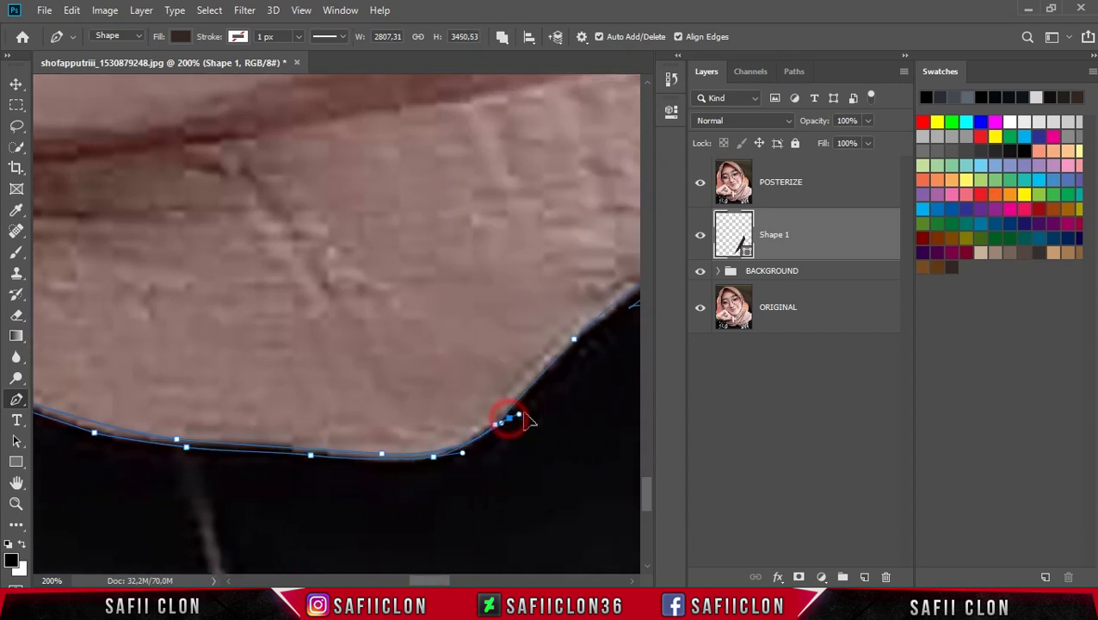
left_click_drag(443, 580, 464, 581)
left_click(321, 303)
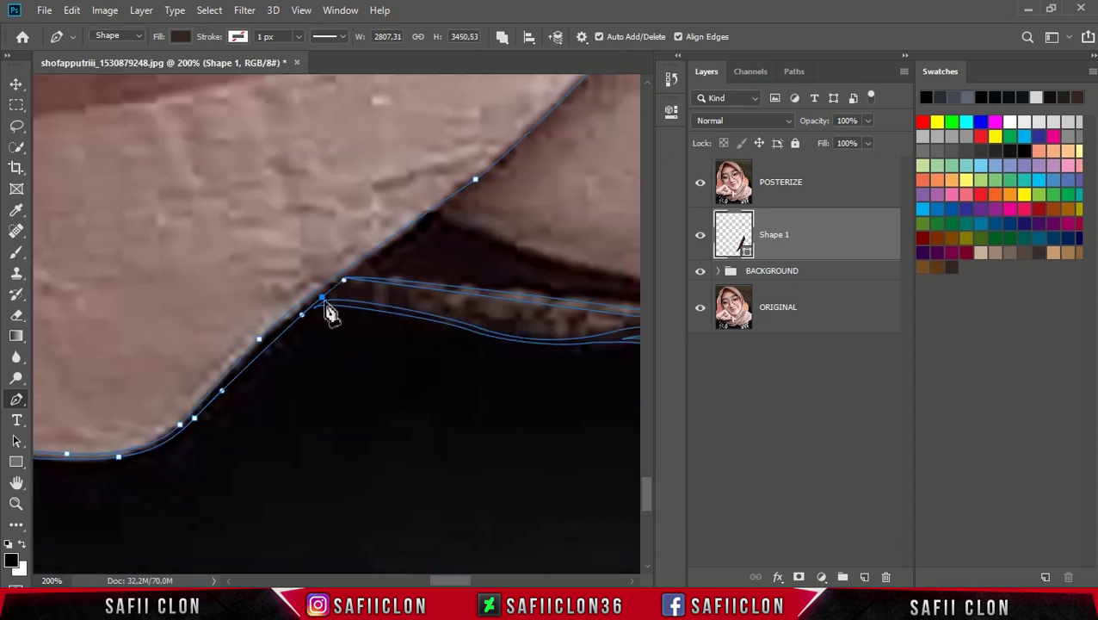
left_click_drag(396, 245, 431, 223)
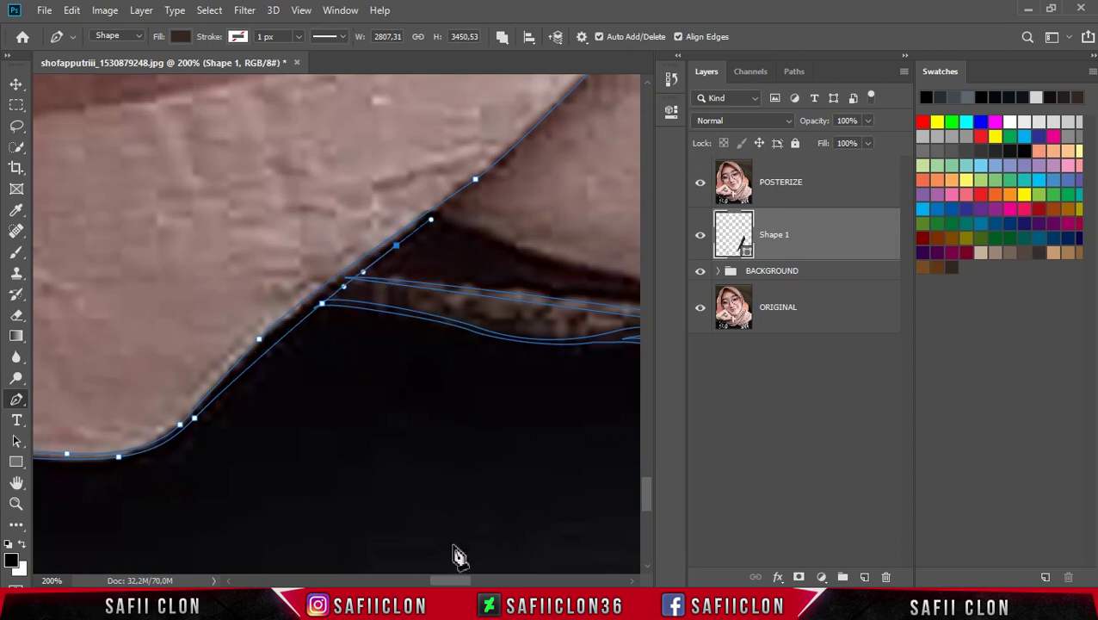
scroll(458, 544, "right", 5)
scroll(292, 309, "up", 3)
- Anchor where the fold meets the crease and follow the dark crease line
left_click(264, 262)
left_click_drag(372, 147, 385, 125)
scroll(460, 189, "up", 1)
scroll(460, 189, "up", 2)
left_click(414, 261)
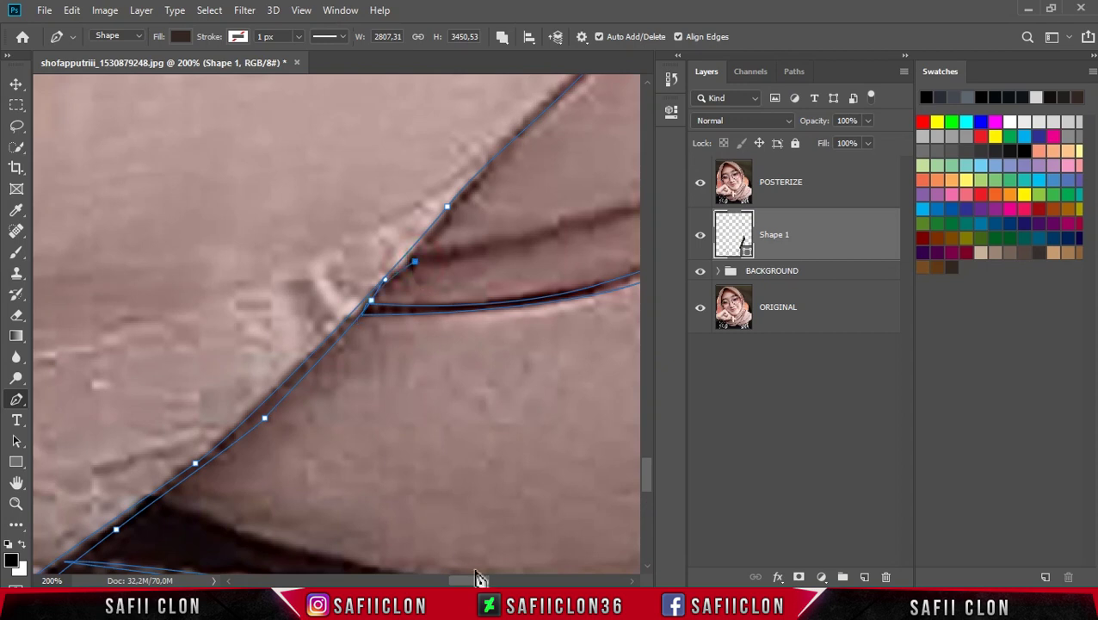
scroll(471, 558, "right", 4)
scroll(297, 255, "up", 1)
scroll(297, 255, "up", 2)
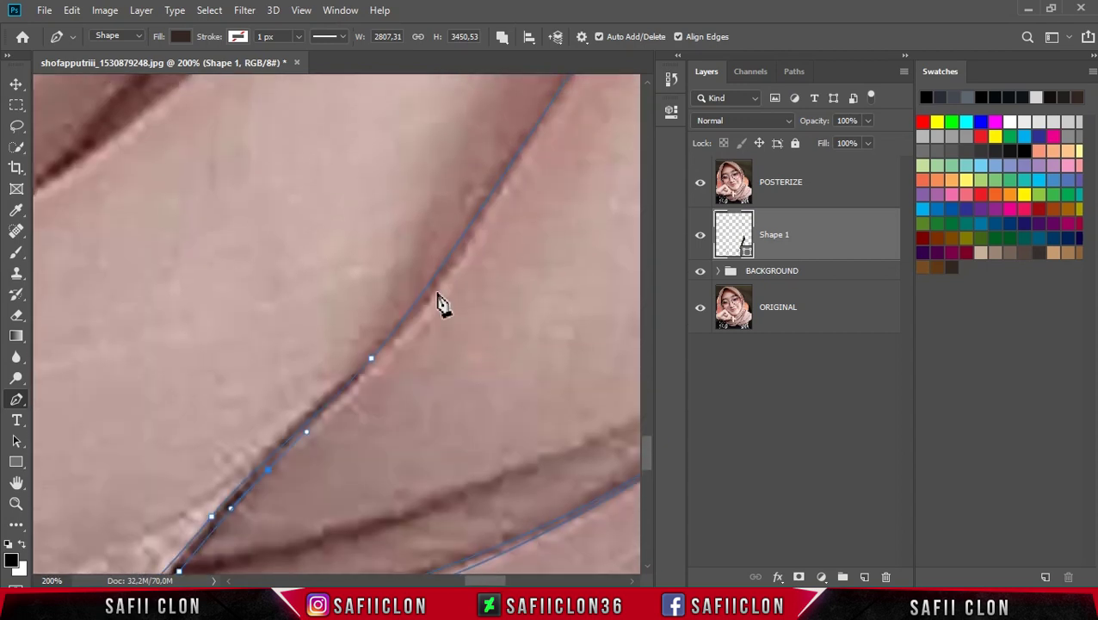
- Add anchors climbing up the fold's straight edge
left_click(433, 295)
scroll(508, 259, "up", 1)
scroll(537, 281, "up", 2)
left_click_drag(495, 578, 537, 586)
left_click(231, 209)
scroll(356, 211, "up", 2)
left_click(376, 157)
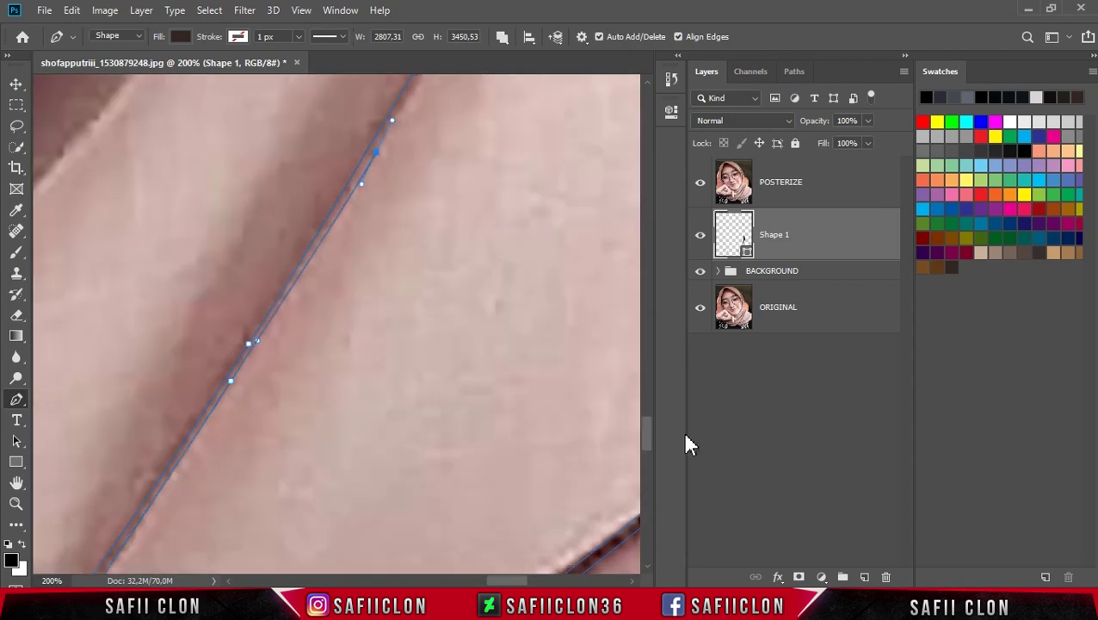
- Add an anchor following the finger's curve and adjust the anchor above it
left_click_drag(647, 435, 647, 398)
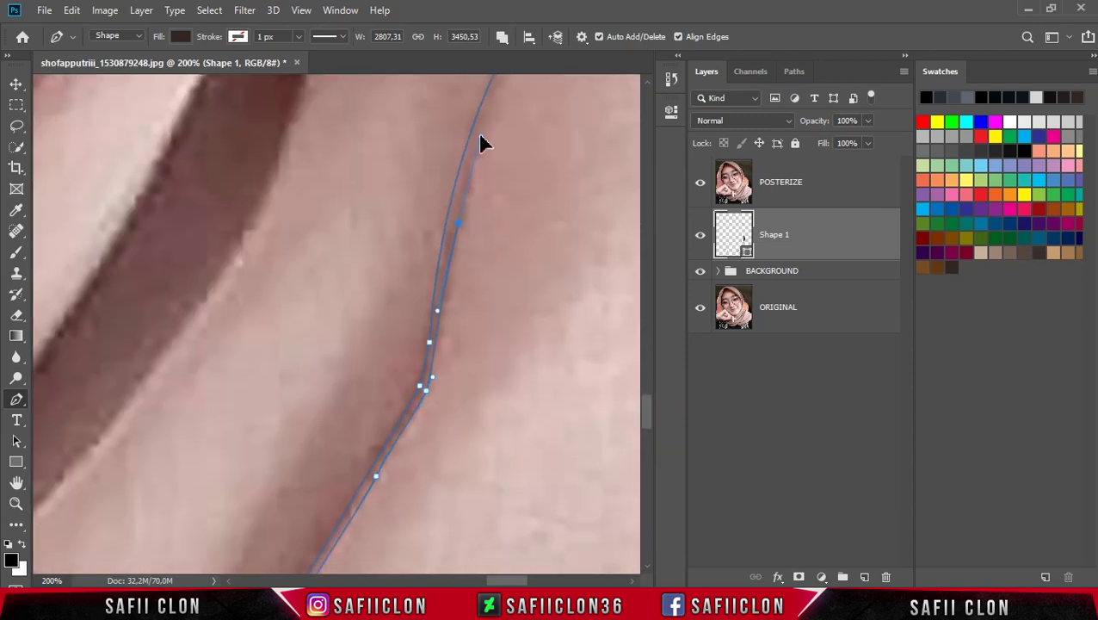
left_click_drag(517, 582, 533, 582)
scroll(388, 257, "up", 1)
scroll(395, 216, "up", 2)
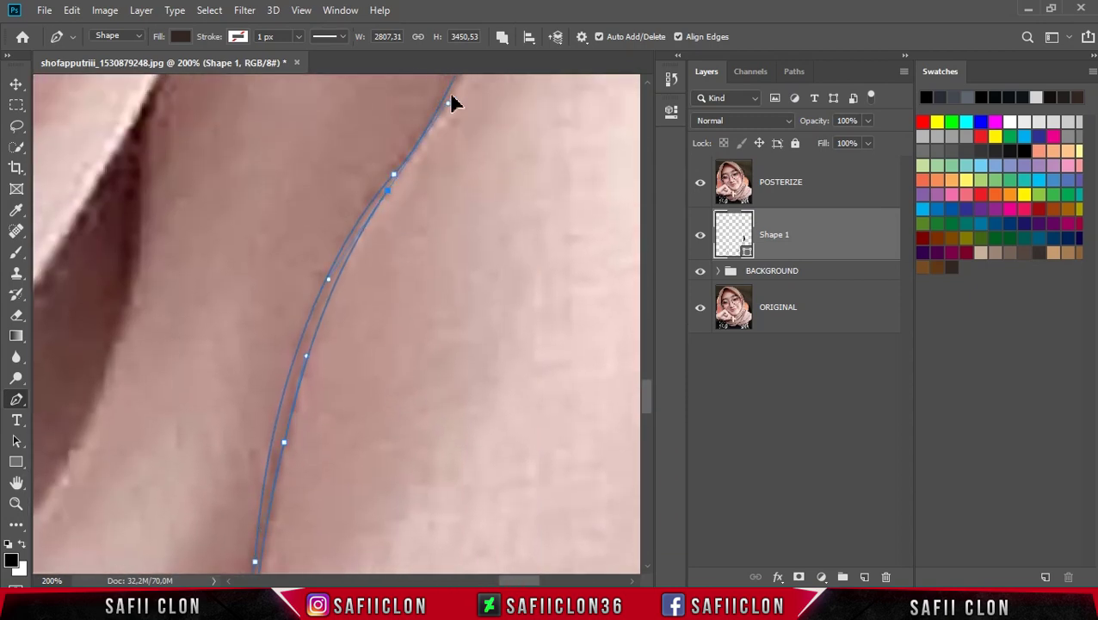
scroll(524, 250, "up", 1)
scroll(483, 319, "up", 2)
left_click(471, 296)
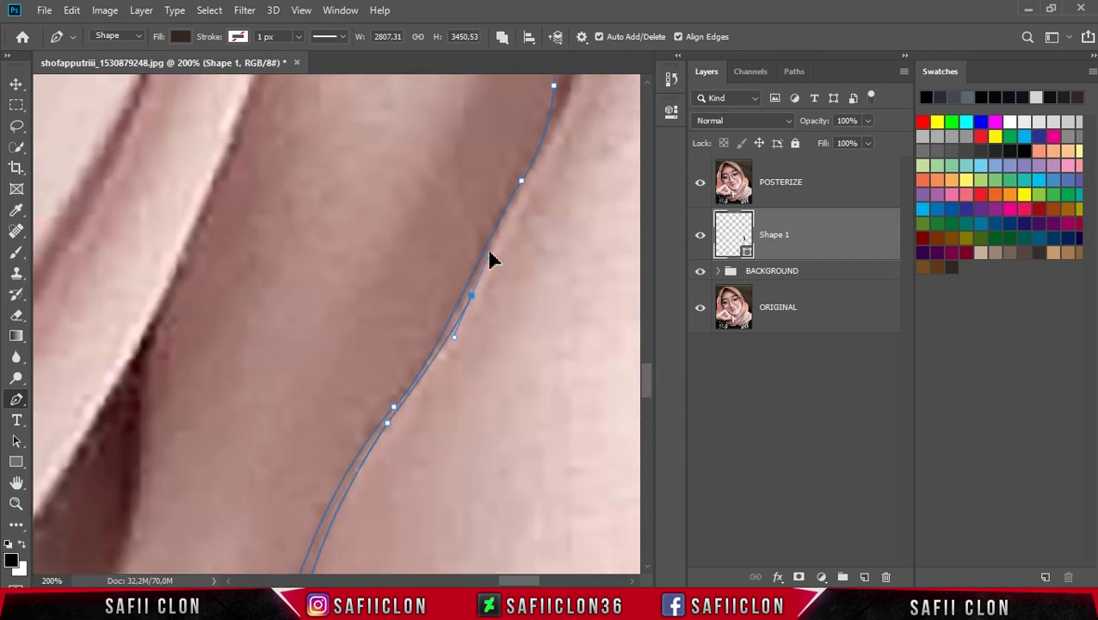
scroll(555, 290, "up", 1)
left_click(521, 284, "ctrl")
scroll(578, 259, "up", 2)
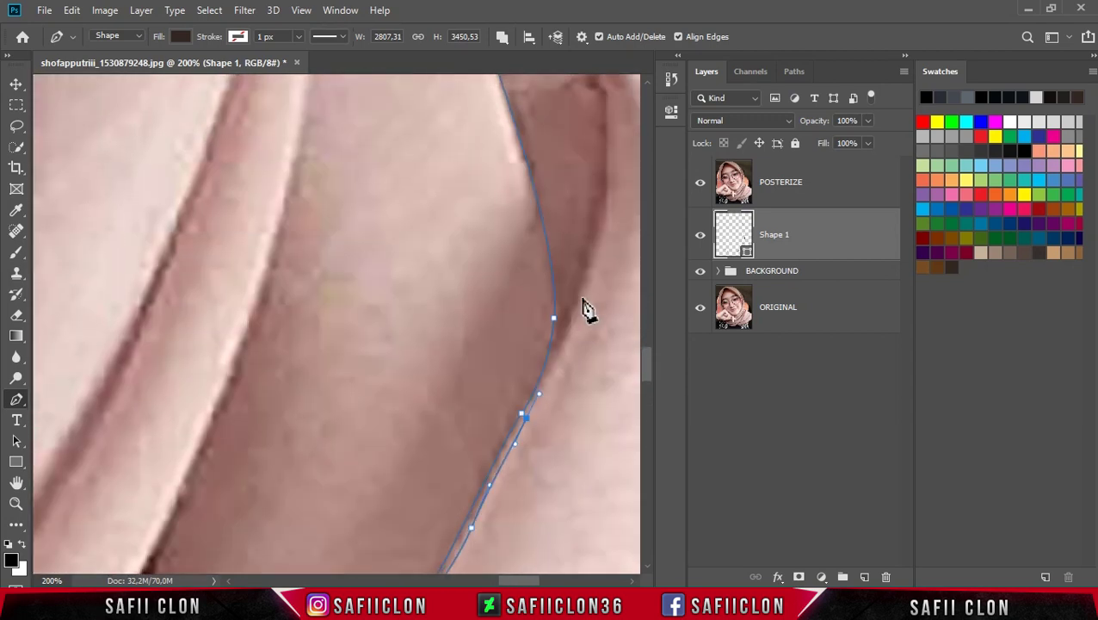
scroll(584, 309, "up", 1)
left_click_drag(523, 579, 541, 579)
scroll(422, 340, "up", 1)
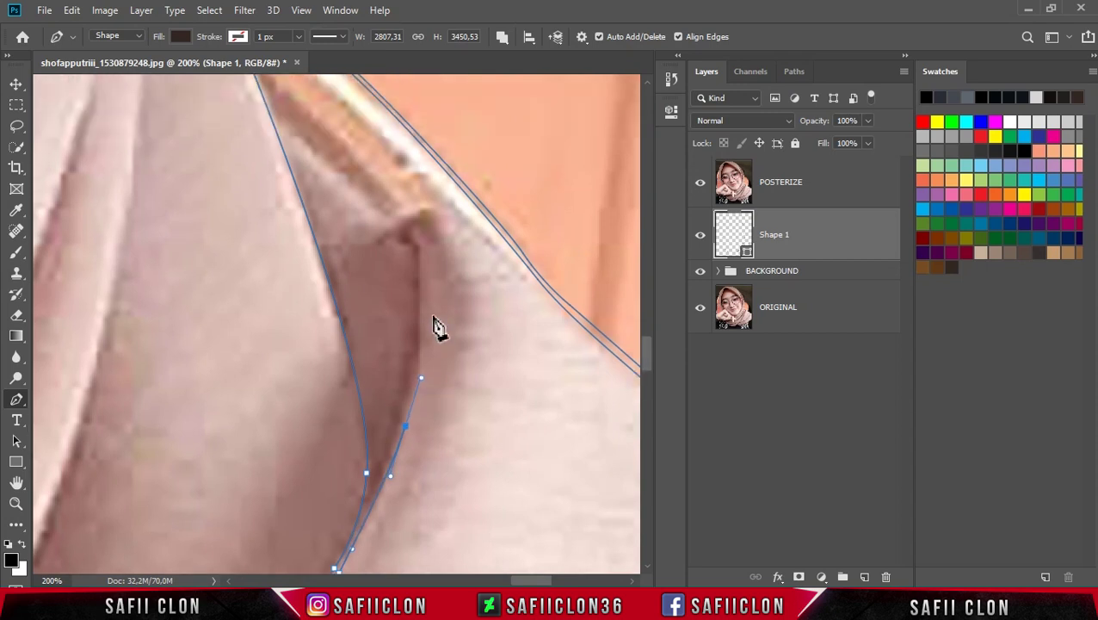
scroll(432, 326, "up", 1)
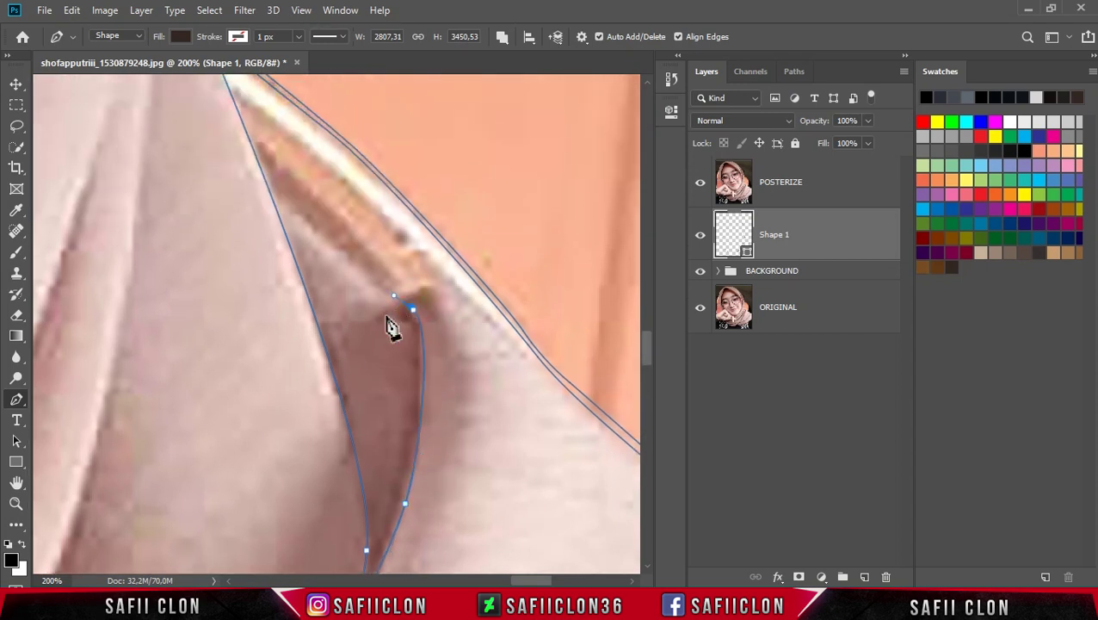
scroll(411, 327, "down", 1)
- Join a straight segment, then anchor up the fold's left edge and along the nail
left_click(325, 268)
scroll(426, 323, "down", 1)
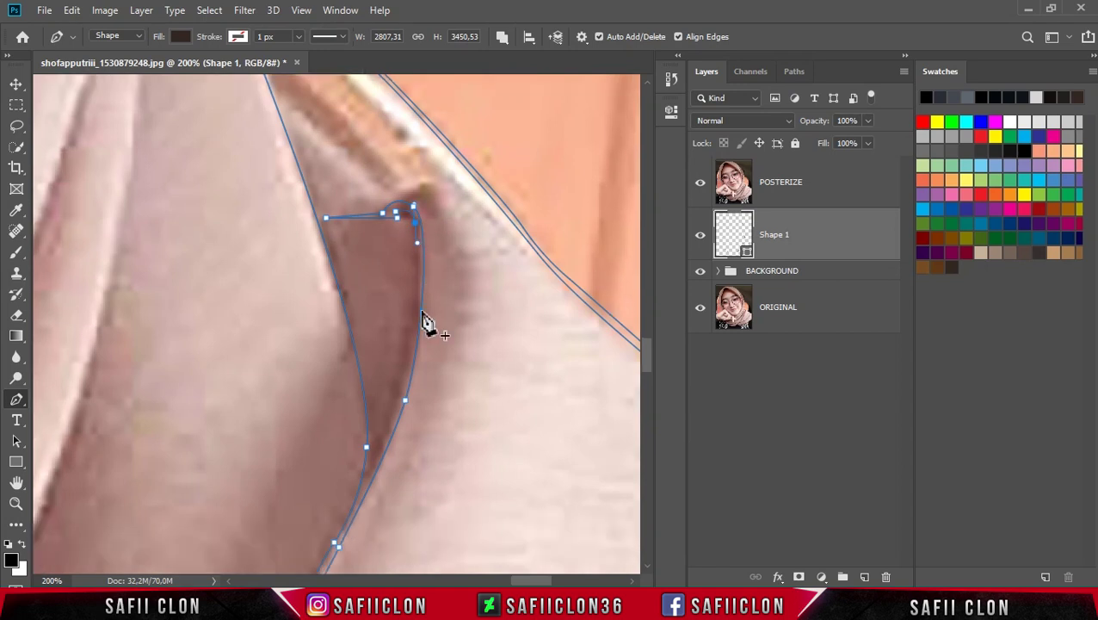
scroll(424, 322, "down", 1)
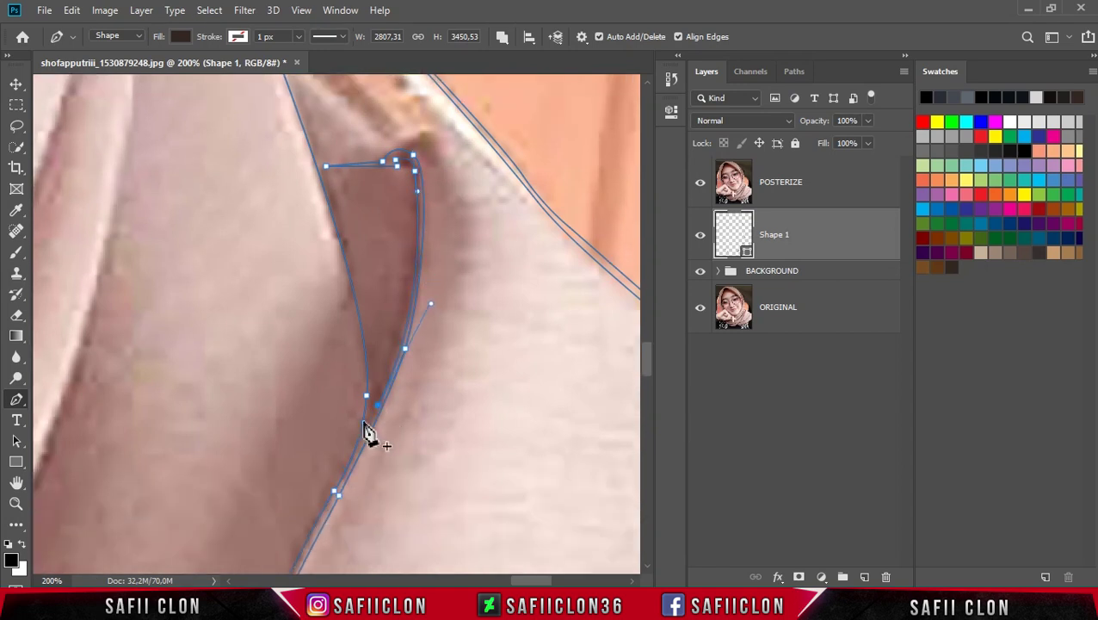
scroll(344, 310, "up", 1)
scroll(319, 271, "up", 1)
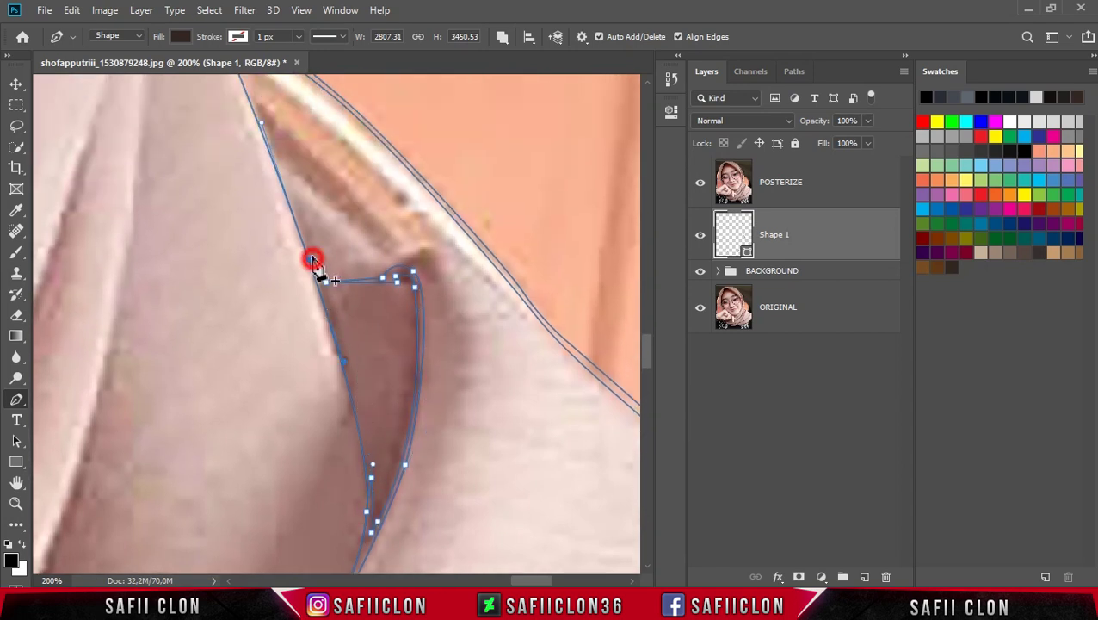
scroll(349, 294, "up", 3)
left_click(312, 422)
left_click(275, 320)
left_click(376, 416)
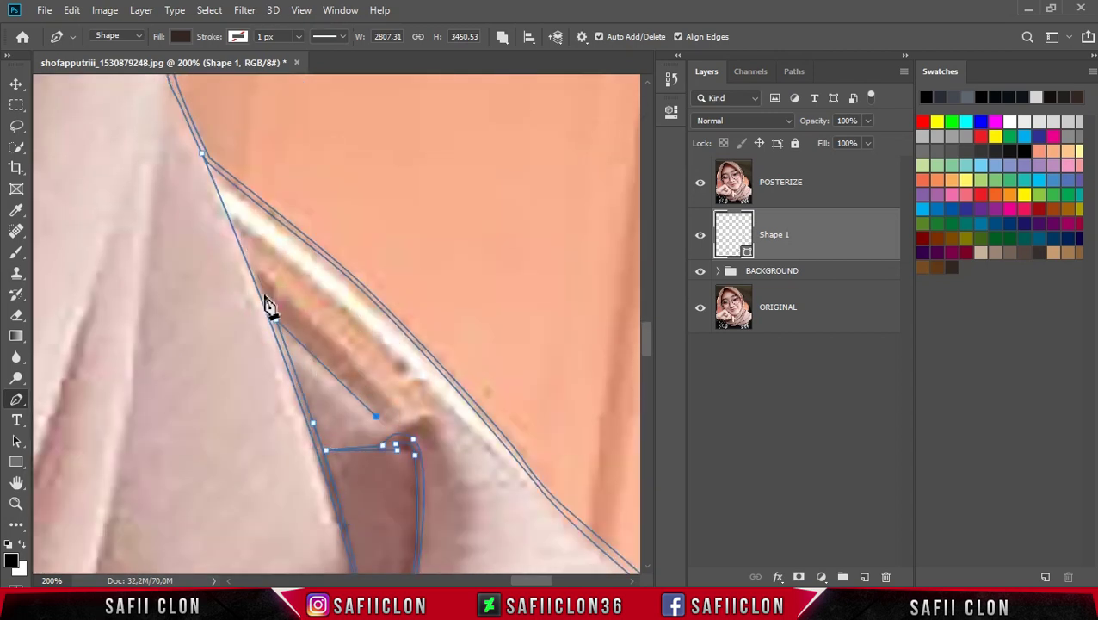
left_click(271, 308)
left_click(403, 412)
left_click(258, 276)
- Curve the outline around the fingertip and nail, removing the long handle afterward
left_click_drag(255, 263, 234, 255)
left_click(236, 222)
left_click_drag(506, 477, 555, 551)
left_click_drag(232, 218, 65, 82)
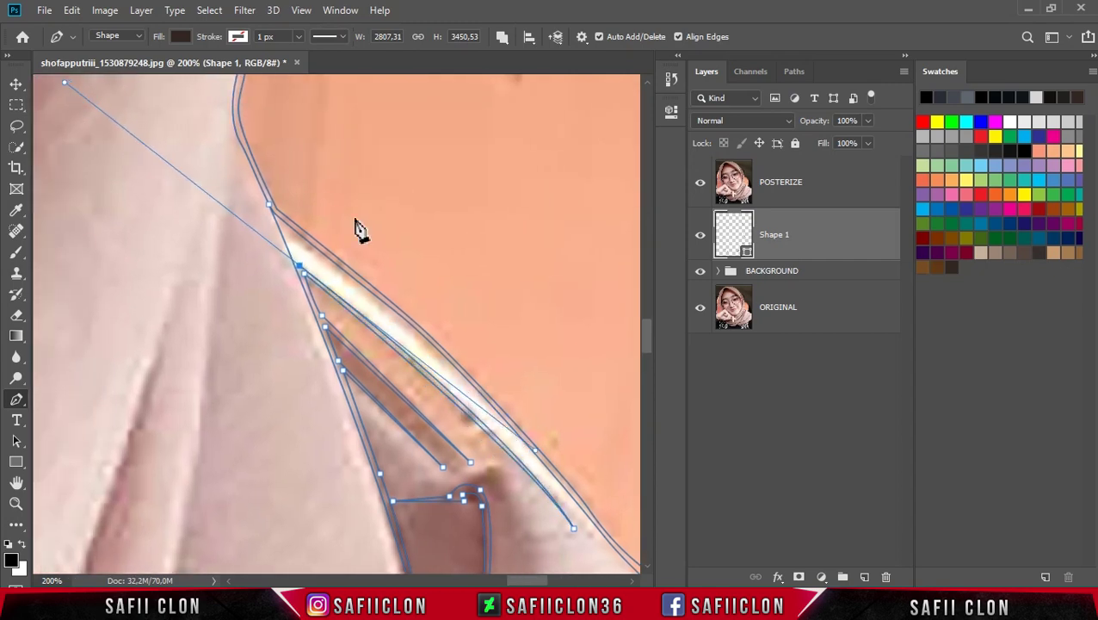
left_click(299, 266, "alt")
left_click(270, 204)
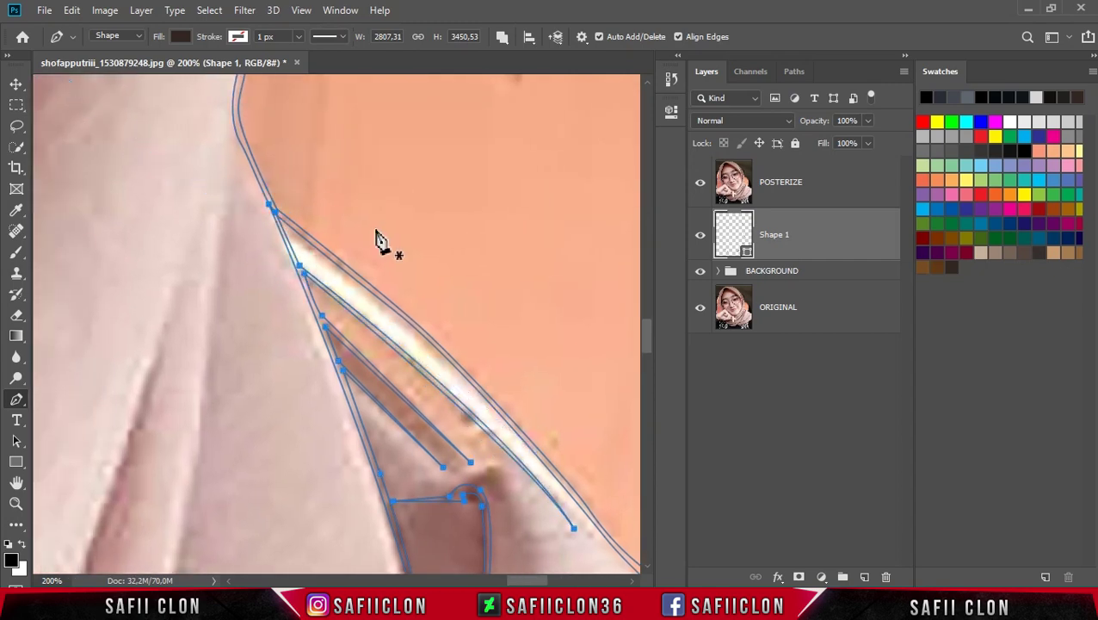
key("ctrl+minus")
key("ctrl+minus")
key("ctrl+minus")
key("ctrl+plus")
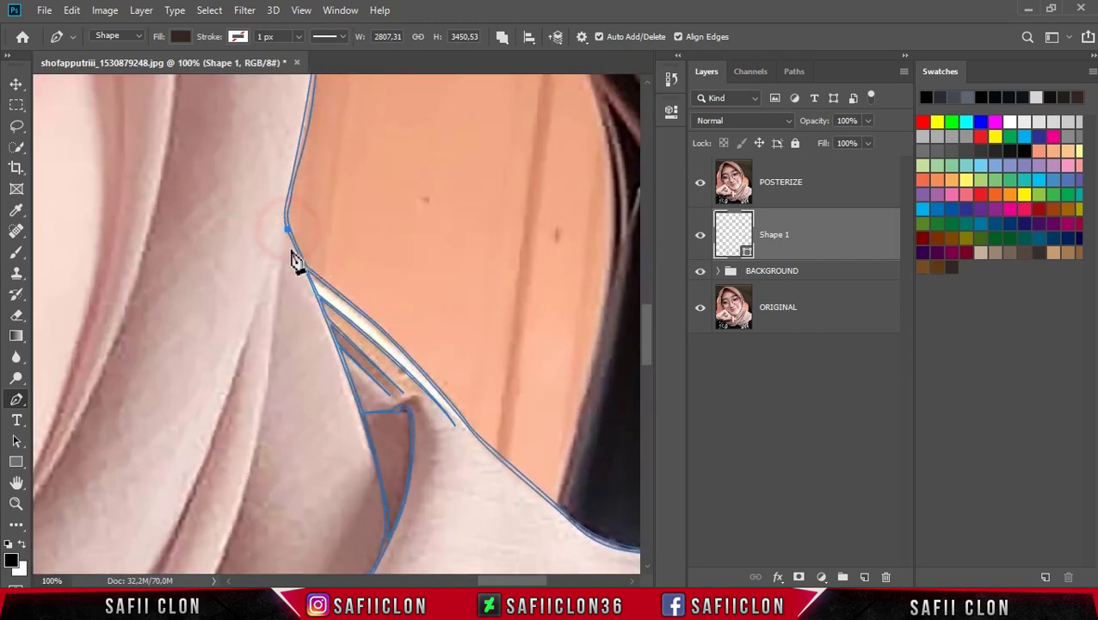
- Extend the outline down-left with curved anchors along the finger crease
scroll(266, 310, "down", 3)
left_click_drag(236, 383, 207, 465)
scroll(262, 405, "down", 3)
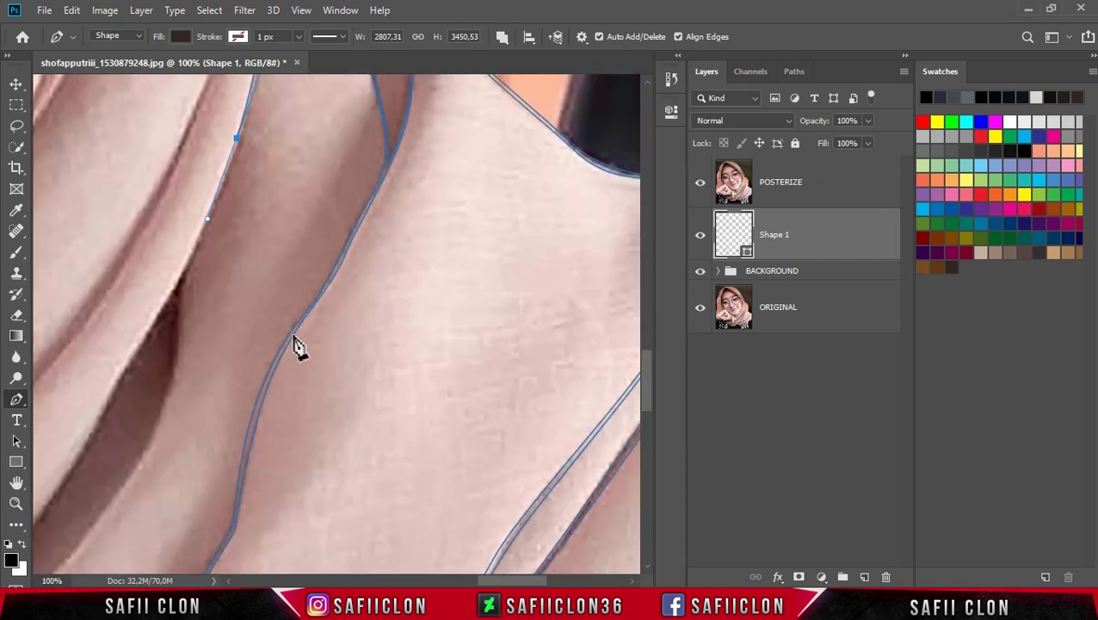
scroll(294, 342, "down", 1)
scroll(514, 571, "down", 3)
scroll(411, 406, "down", 3)
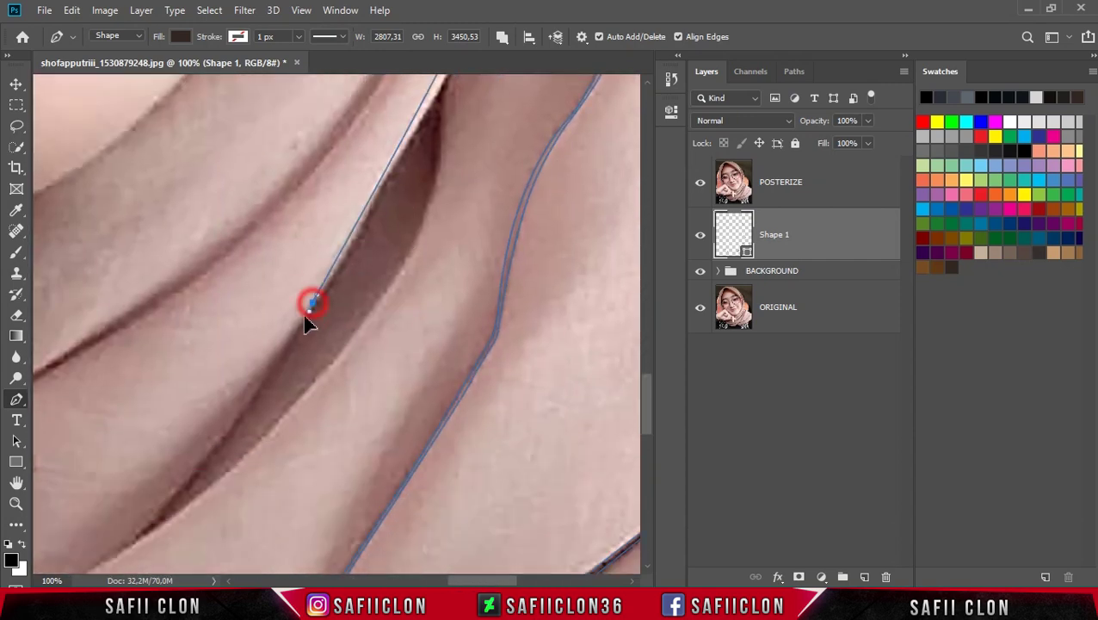
left_click_drag(647, 409, 647, 392)
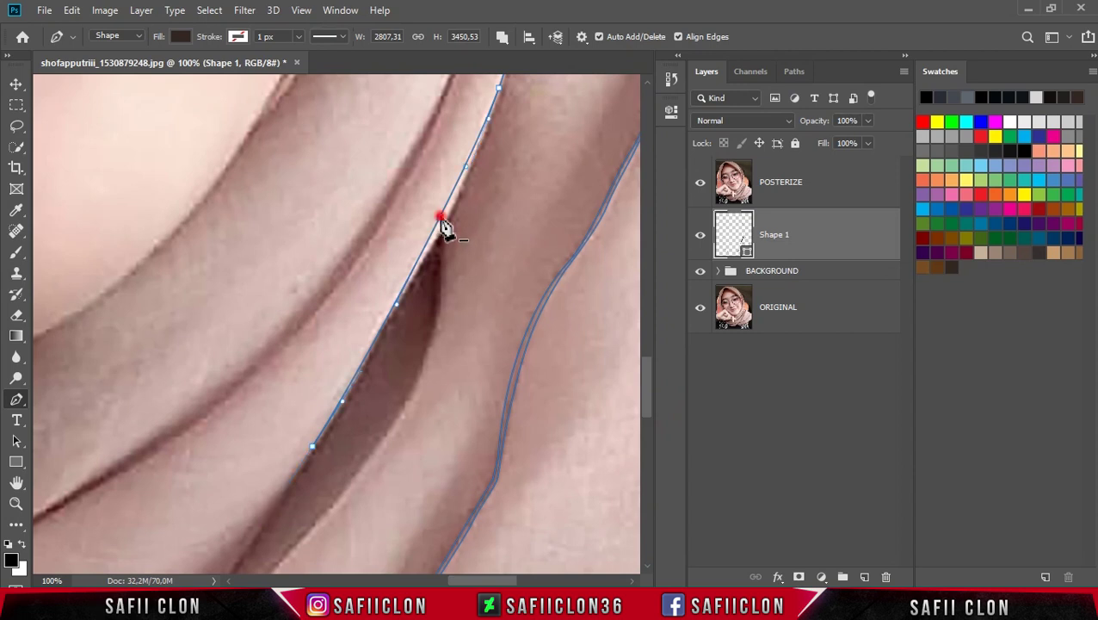
scroll(387, 325, "down", 2)
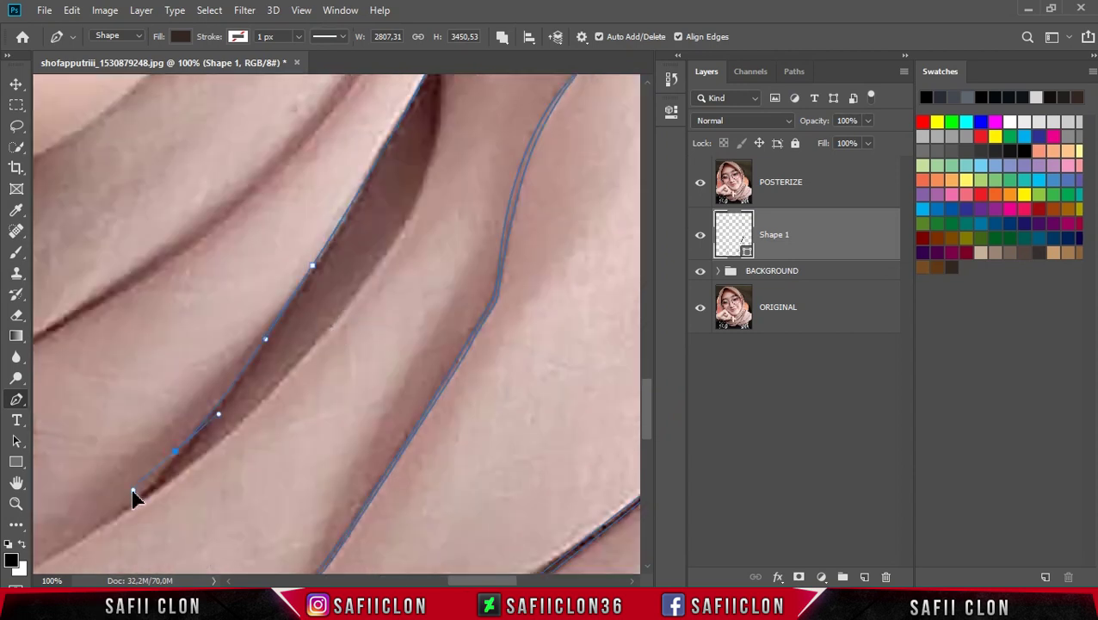
scroll(312, 462, "left", 5)
scroll(312, 462, "down", 3)
left_click_drag(92, 516, 62, 525)
left_click_drag(329, 386, 394, 331)
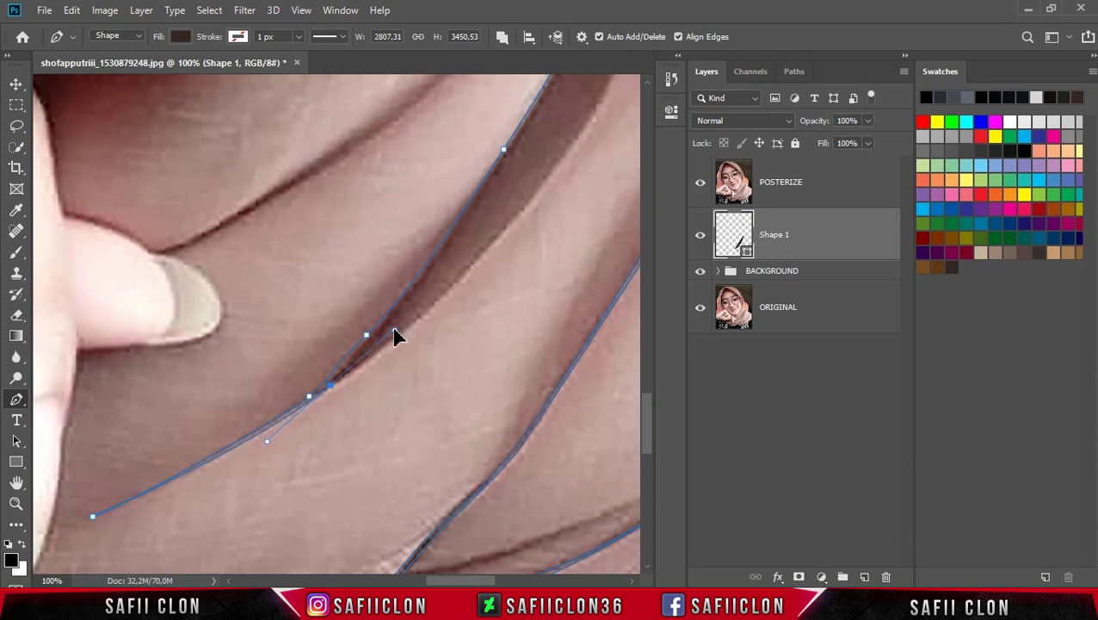
left_click_drag(445, 293, 495, 242)
scroll(551, 355, "up", 5)
left_click_drag(486, 581, 505, 583)
- Curve along the crease's right and lower edges and anchor its upper edge
left_click_drag(454, 323, 463, 305)
left_click_drag(499, 211, 508, 163)
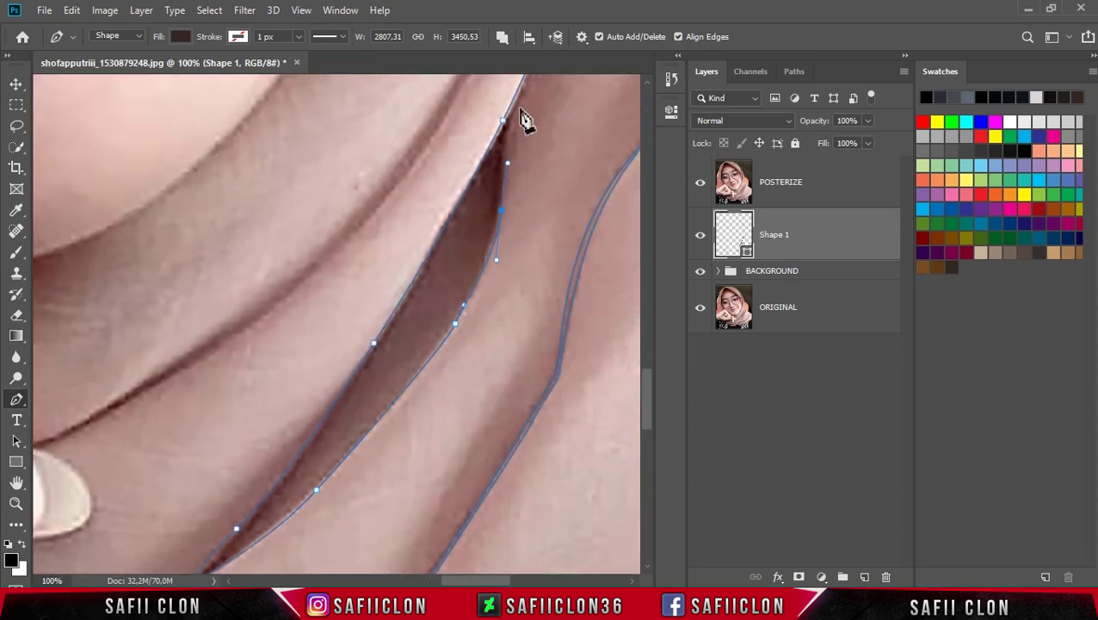
scroll(534, 254, "up", 3)
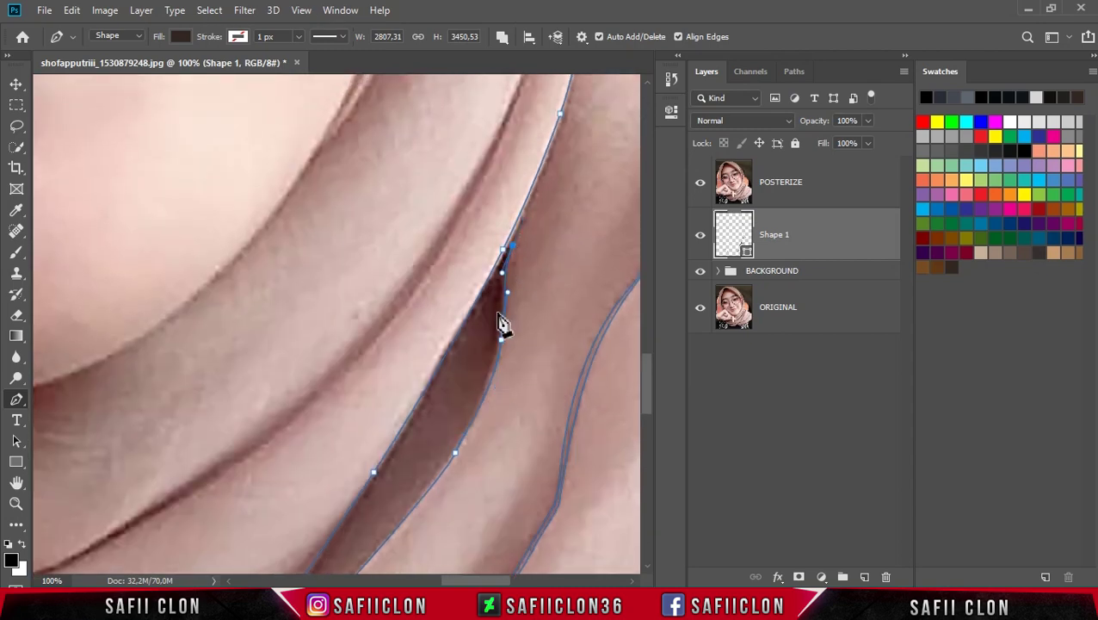
scroll(459, 442, "down", 4)
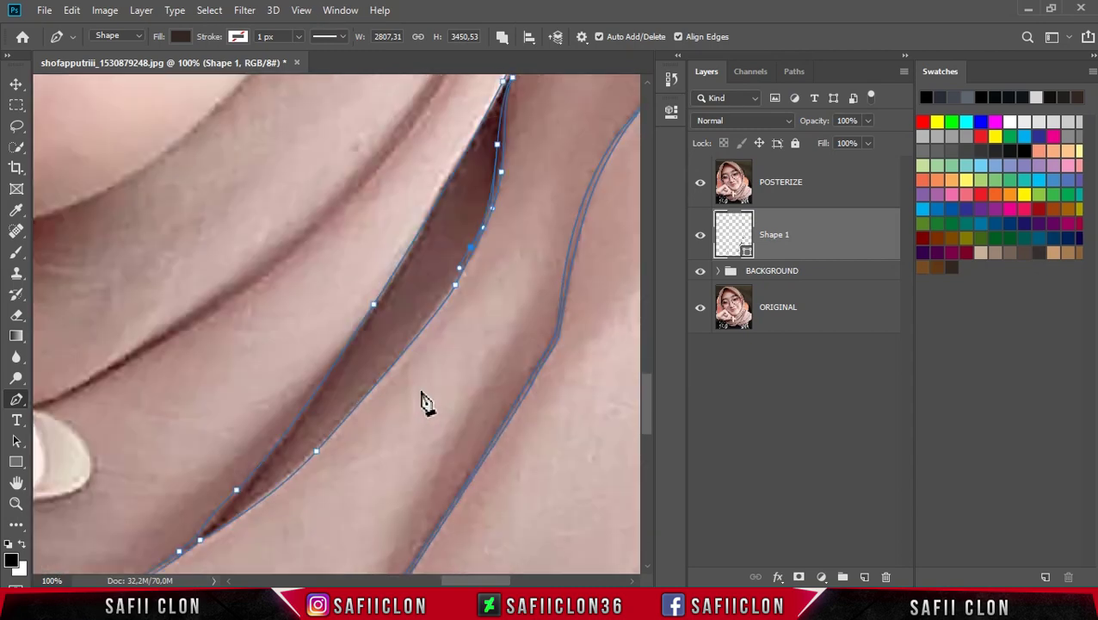
left_click_drag(377, 375, 343, 416)
left_click_drag(219, 522, 255, 483)
left_click(406, 269)
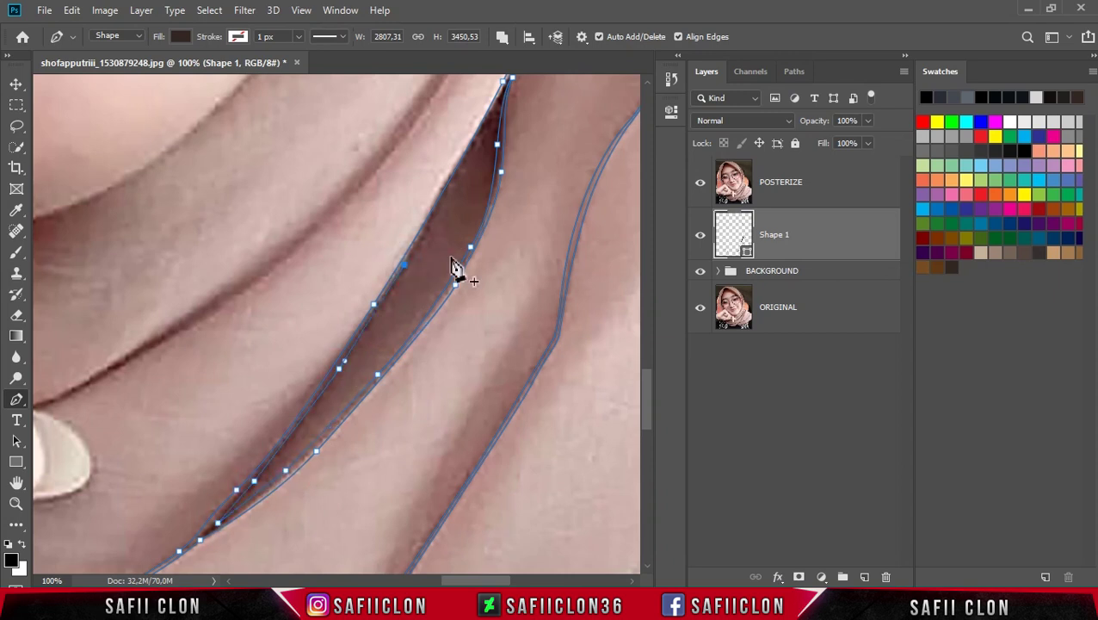
scroll(454, 244, "up", 2)
left_click(477, 230)
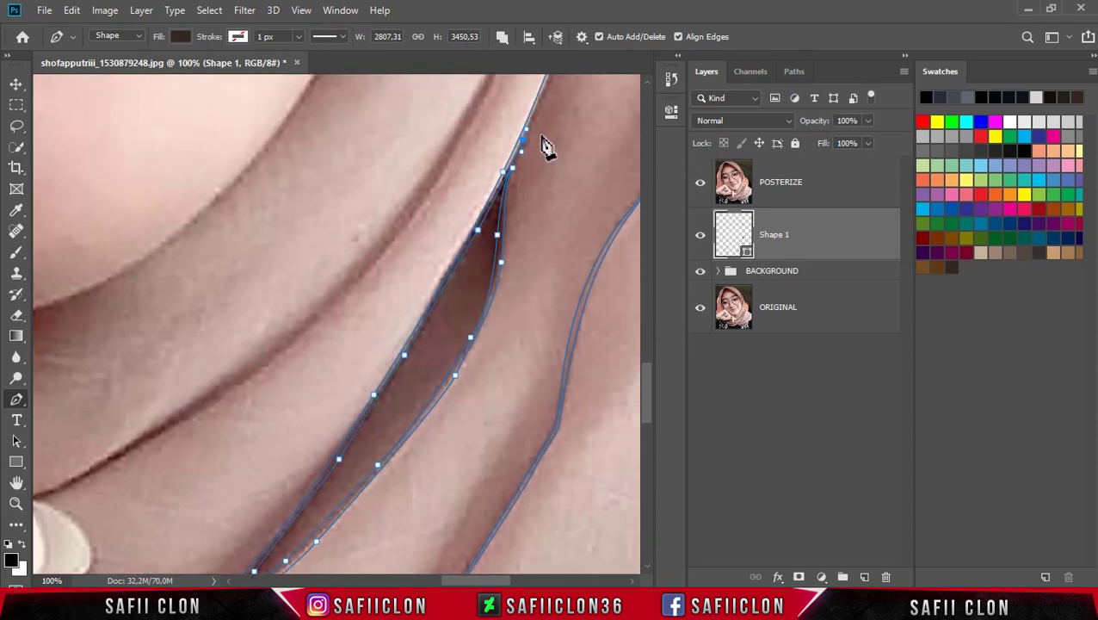
scroll(545, 146, "up", 1)
scroll(576, 213, "up", 1)
scroll(488, 307, "up", 1)
- Extend the outline up the fold's upper edge, including a sharp corner turn
left_click(466, 287)
scroll(473, 269, "up", 1)
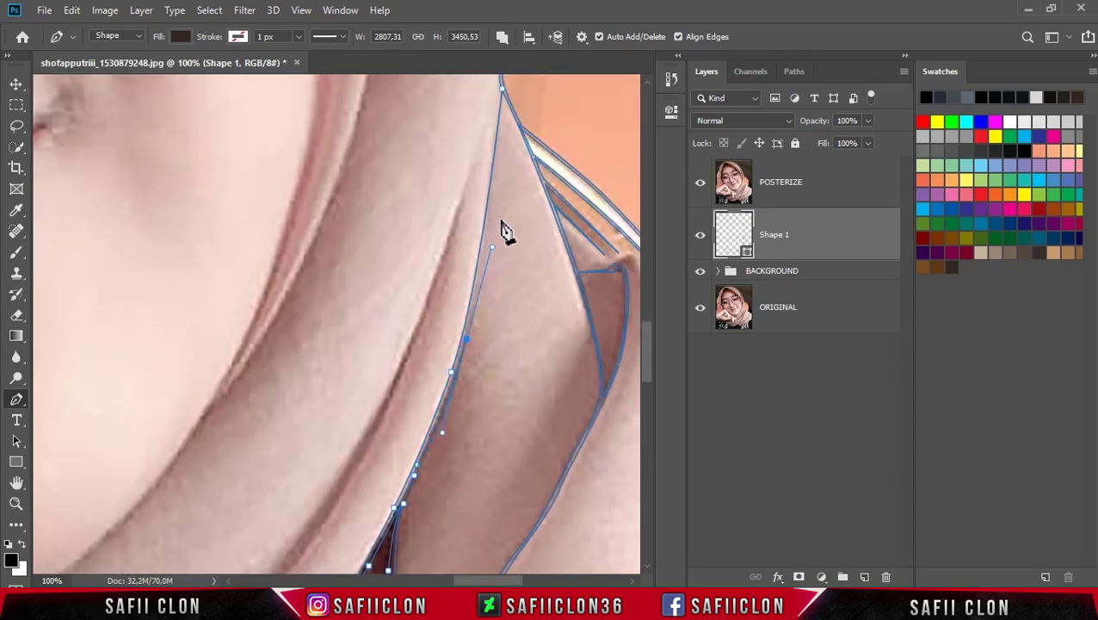
scroll(507, 198, "up", 1)
left_click(487, 194)
scroll(465, 301, "down", 1)
scroll(361, 387, "down", 2)
left_click_drag(297, 415, 196, 542)
scroll(290, 465, "down", 1)
scroll(478, 568, "down", 1)
scroll(456, 501, "left", 3)
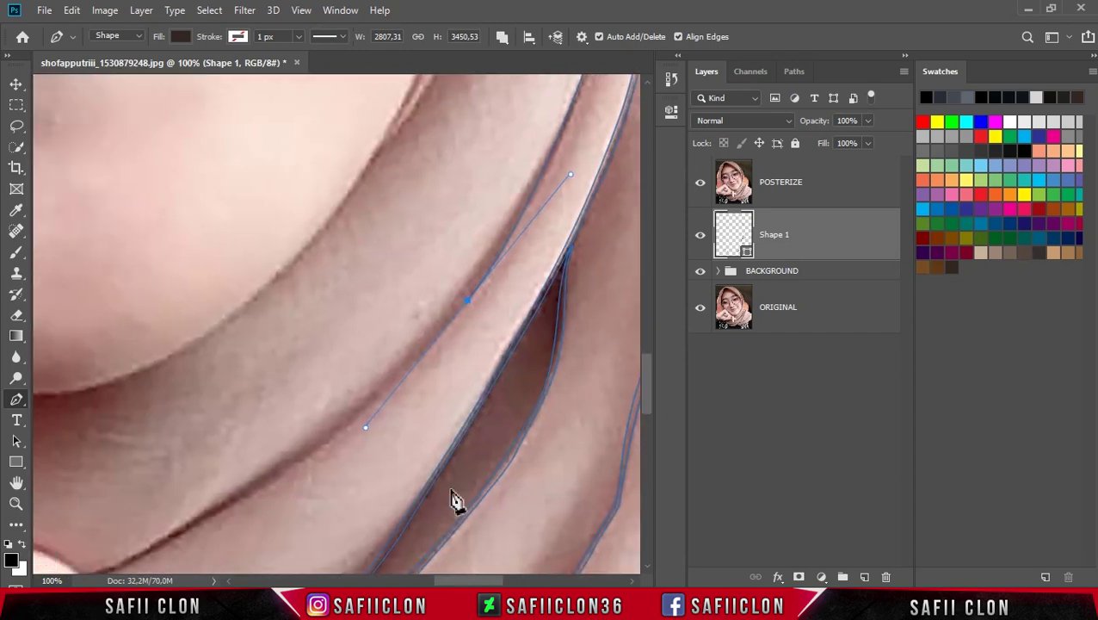
left_click(468, 301, "alt")
scroll(538, 292, "up", 1)
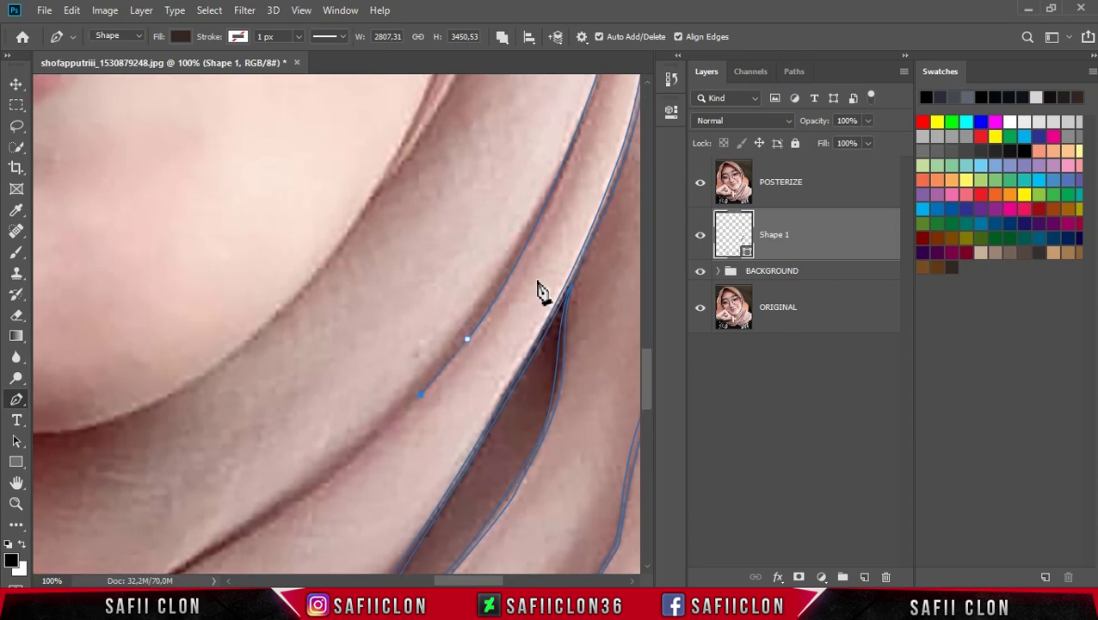
scroll(537, 292, "up", 1)
left_click(544, 245)
scroll(575, 377, "up", 2)
scroll(575, 377, "left", 2)
scroll(551, 344, "right", 4)
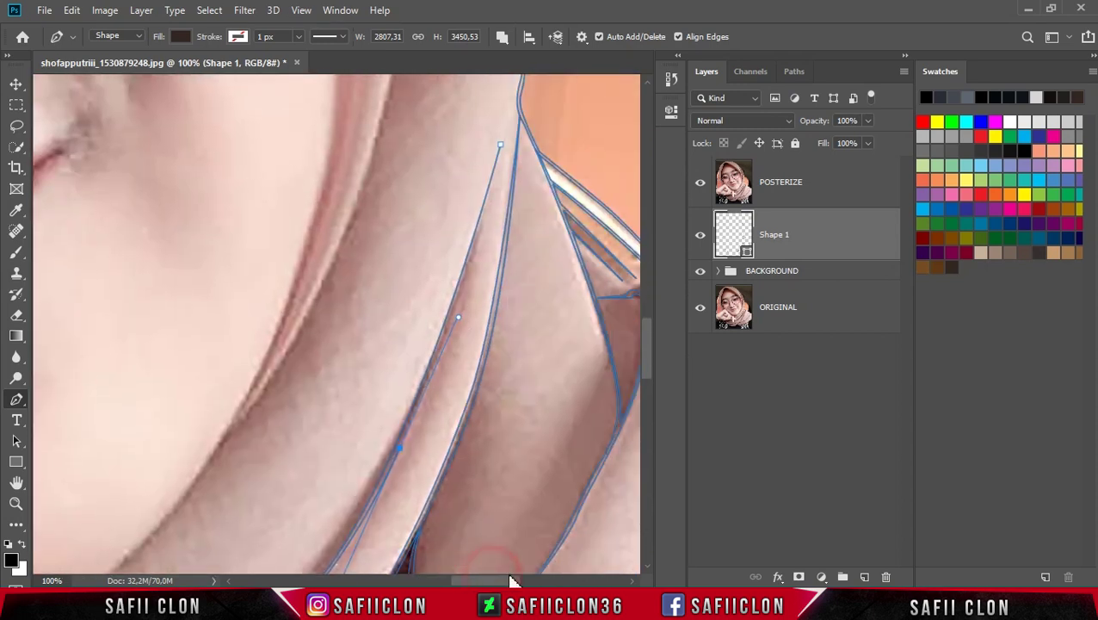
scroll(508, 215, "right", 1)
- Fix an anchor near the cheek's hijab edge and trace the chin crease toward the fingernail
left_click(386, 449)
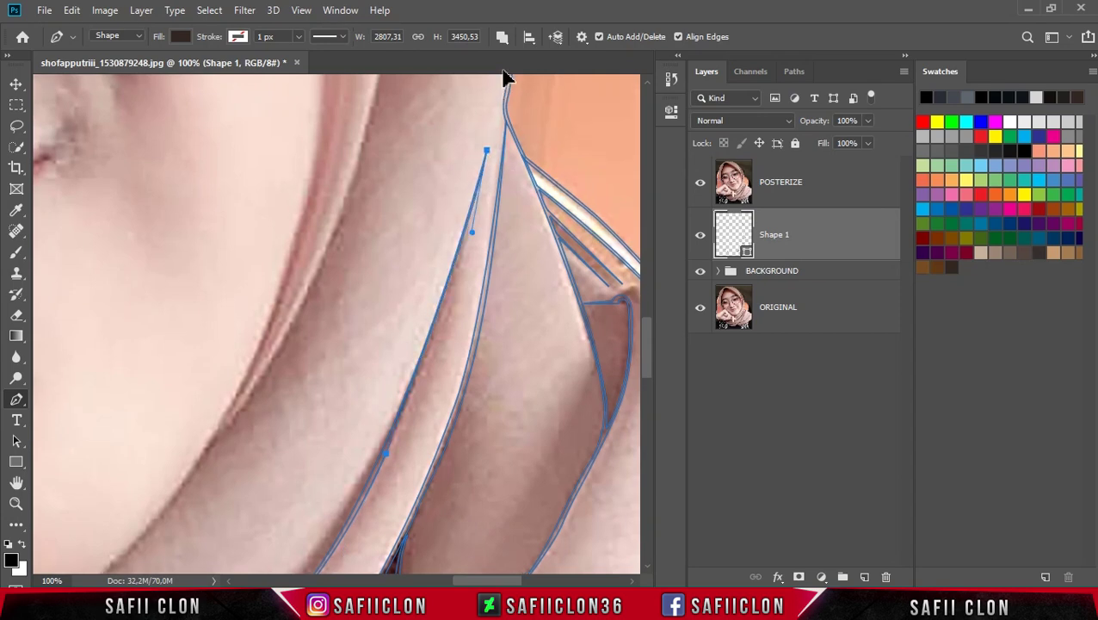
scroll(508, 80, "up", 1)
scroll(515, 93, "up", 1)
scroll(650, 356, "down", 8)
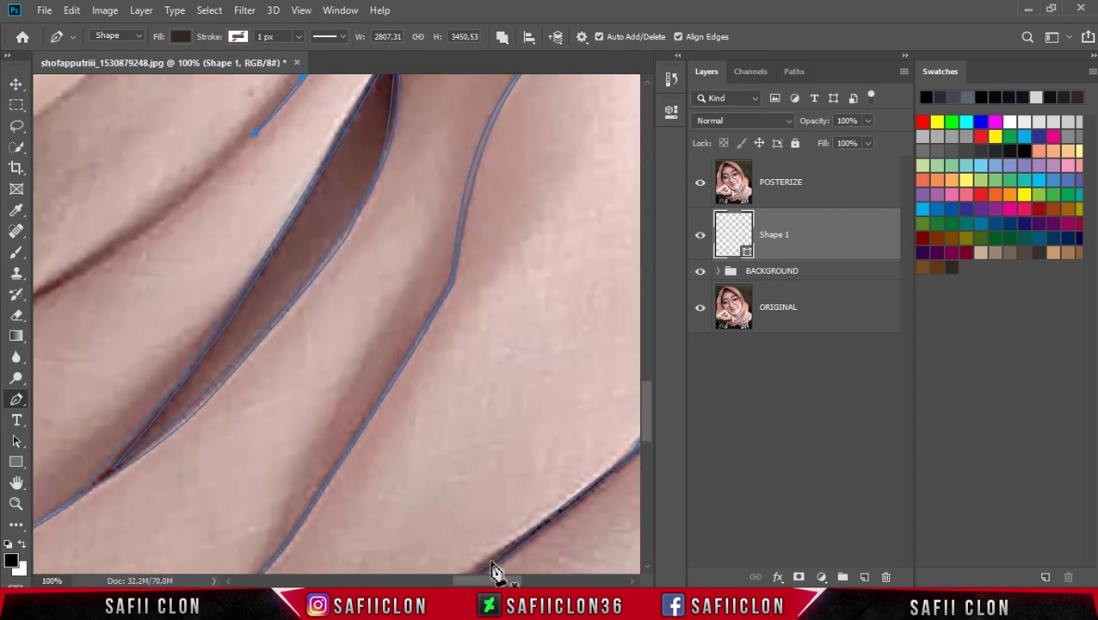
scroll(497, 575, "left", 4)
scroll(446, 503, "up", 1)
left_click(527, 242)
left_click(419, 321)
left_click(315, 378)
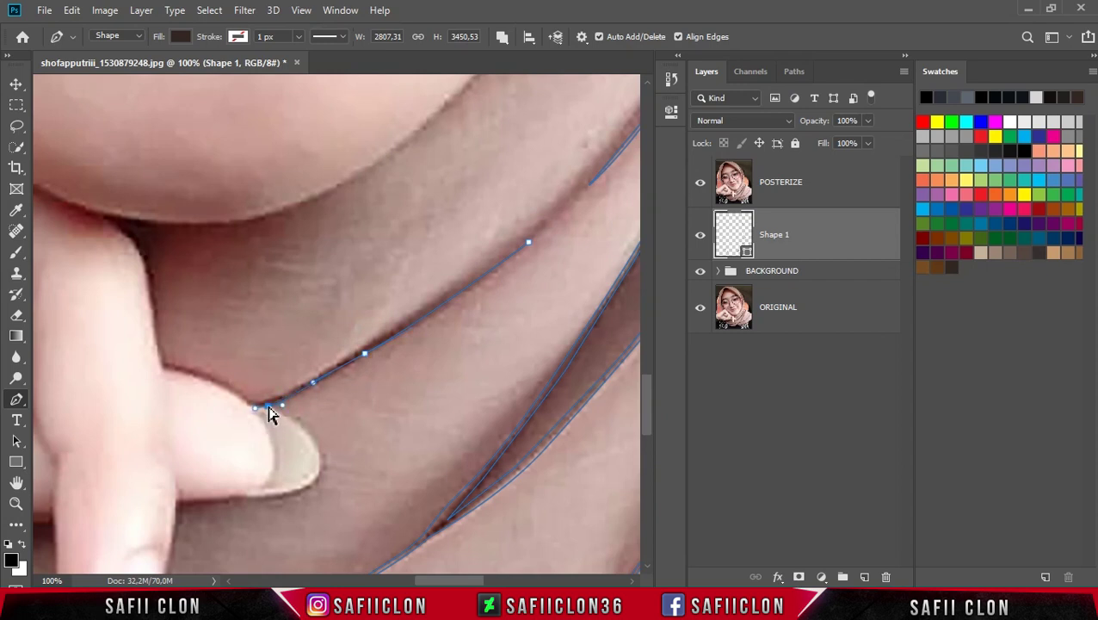
left_click(405, 325)
scroll(457, 282, "down", 2)
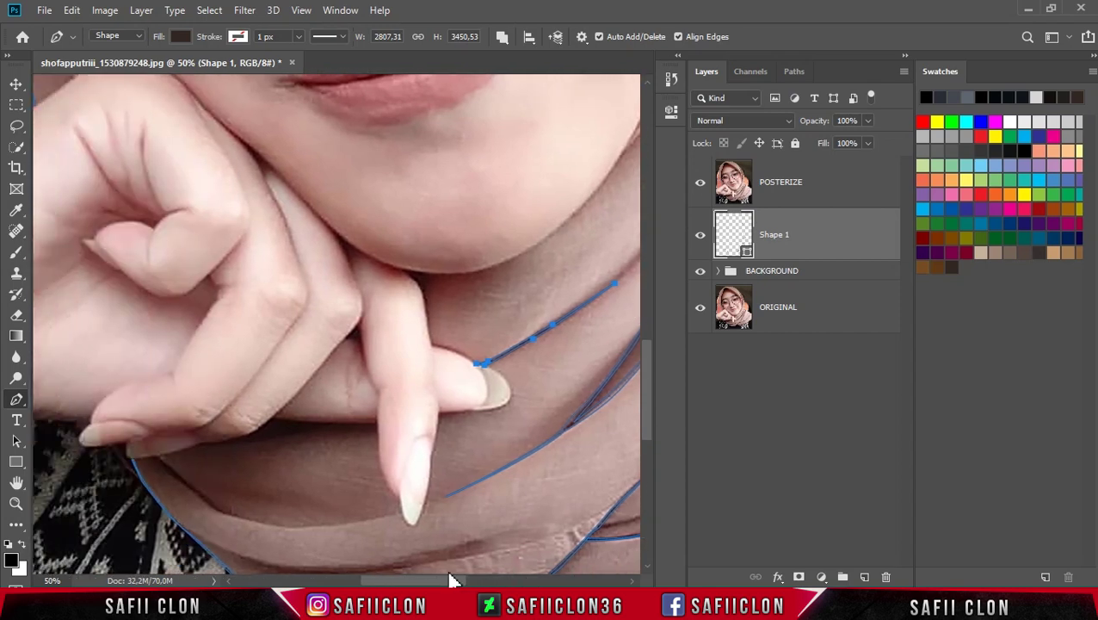
- Extend the outline from the fingernail along the fold beneath the finger and around the nail tip
scroll(499, 541, "left", 3)
scroll(356, 448, "down", 2)
scroll(436, 431, "up", 1)
left_click(189, 420)
left_click(249, 433)
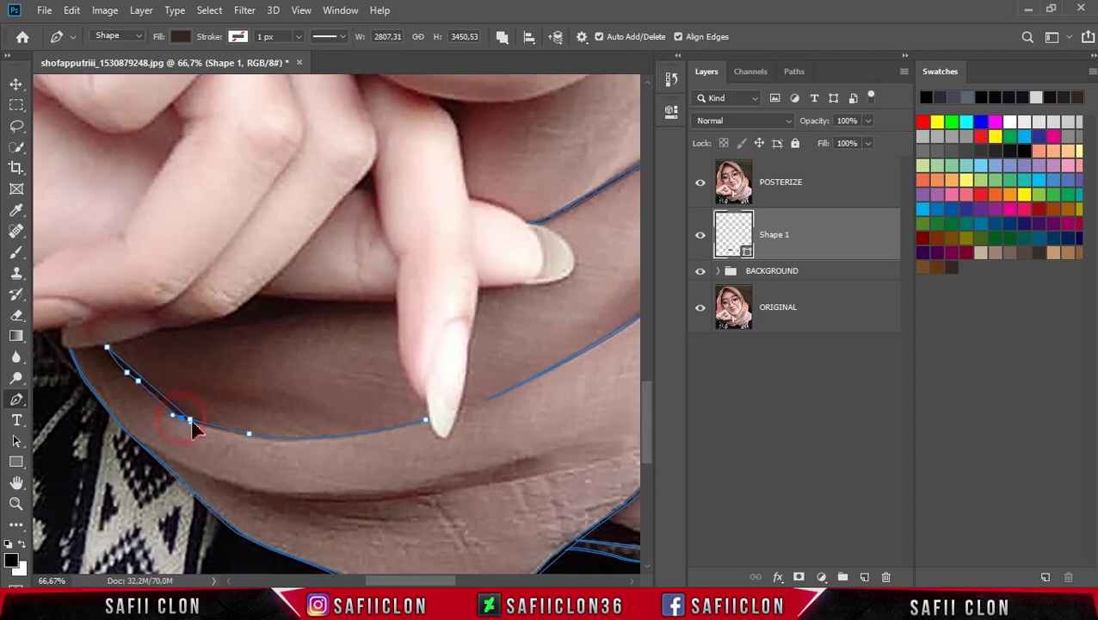
key("ctrl+plus")
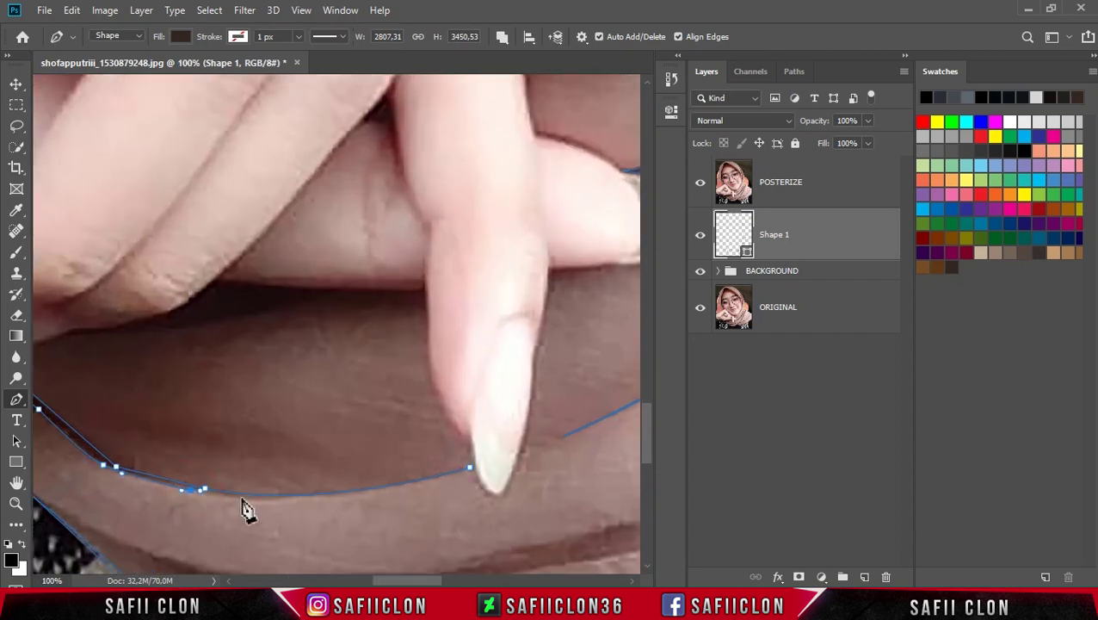
left_click_drag(469, 468, 570, 433)
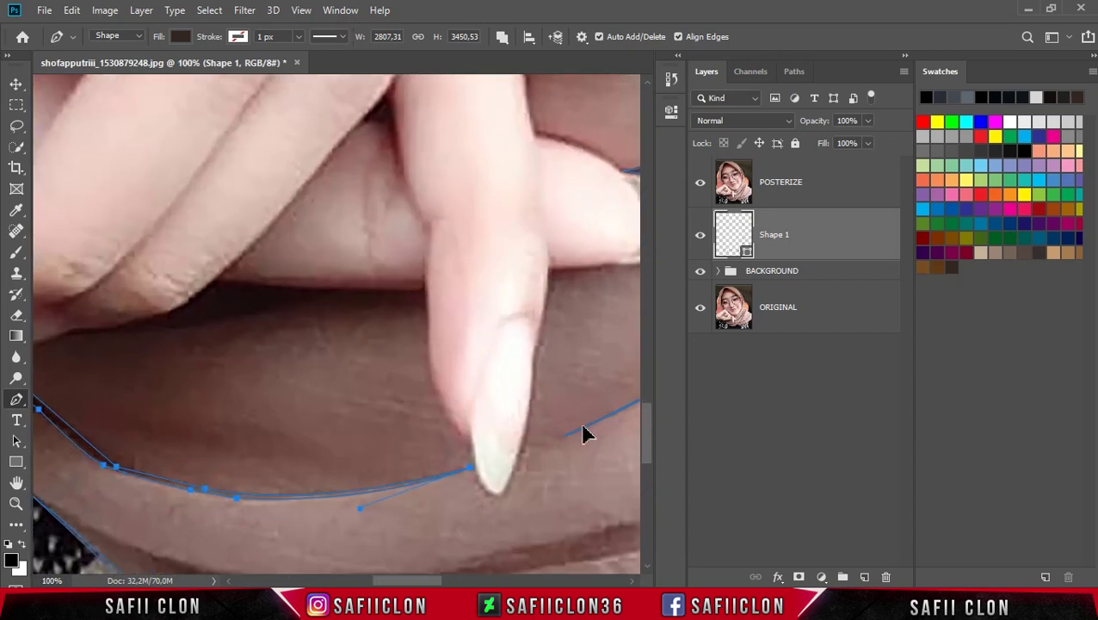
- Trace a small closed shape along the underside of the fingers
left_click(135, 327)
left_click_drag(302, 298, 379, 275)
left_click(303, 300, "alt")
left_click_drag(135, 327, 49, 336)
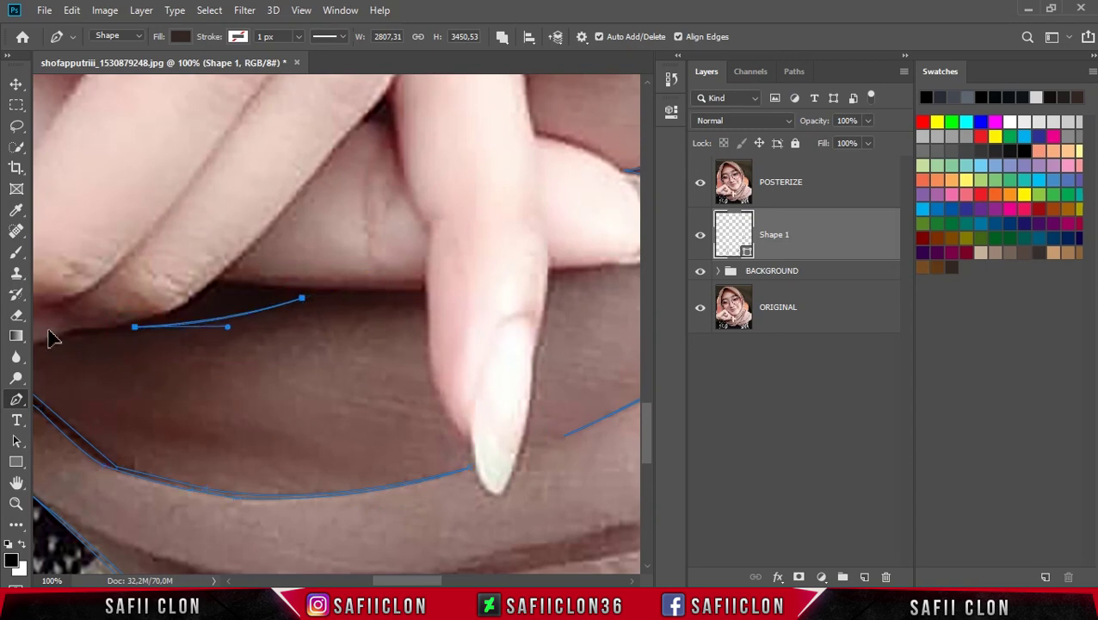
- Outline the lower hijab fold with curved and corner anchors, closing the shape at its start
key("ctrl+minus")
key("ctrl+minus")
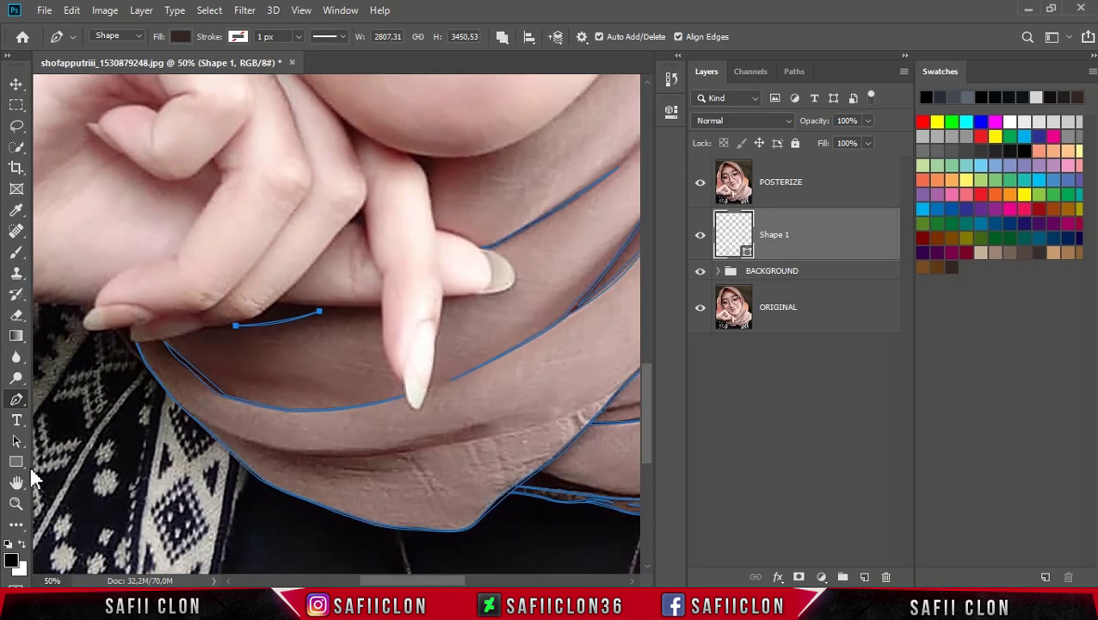
left_click(184, 412)
left_click_drag(492, 420, 627, 348)
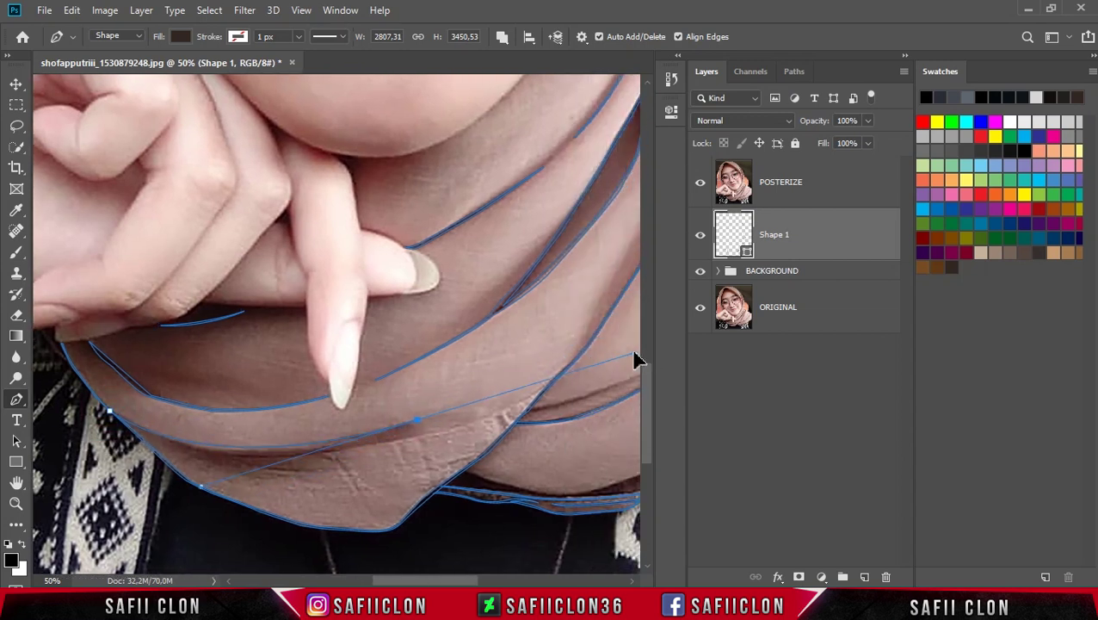
left_click(420, 421, "alt")
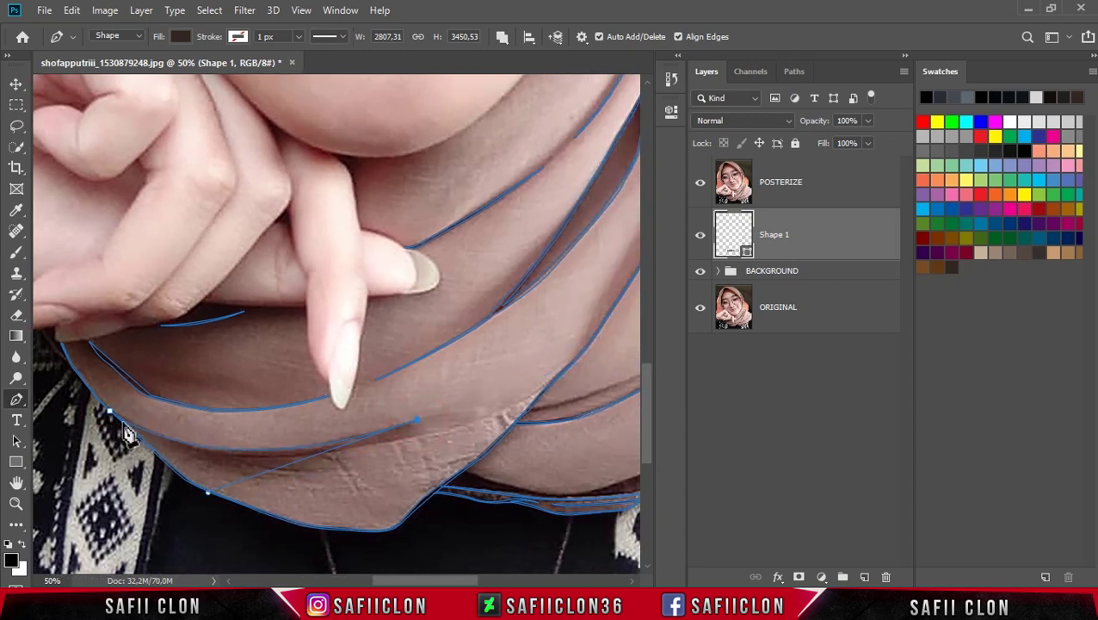
scroll(86, 344, "left", 3)
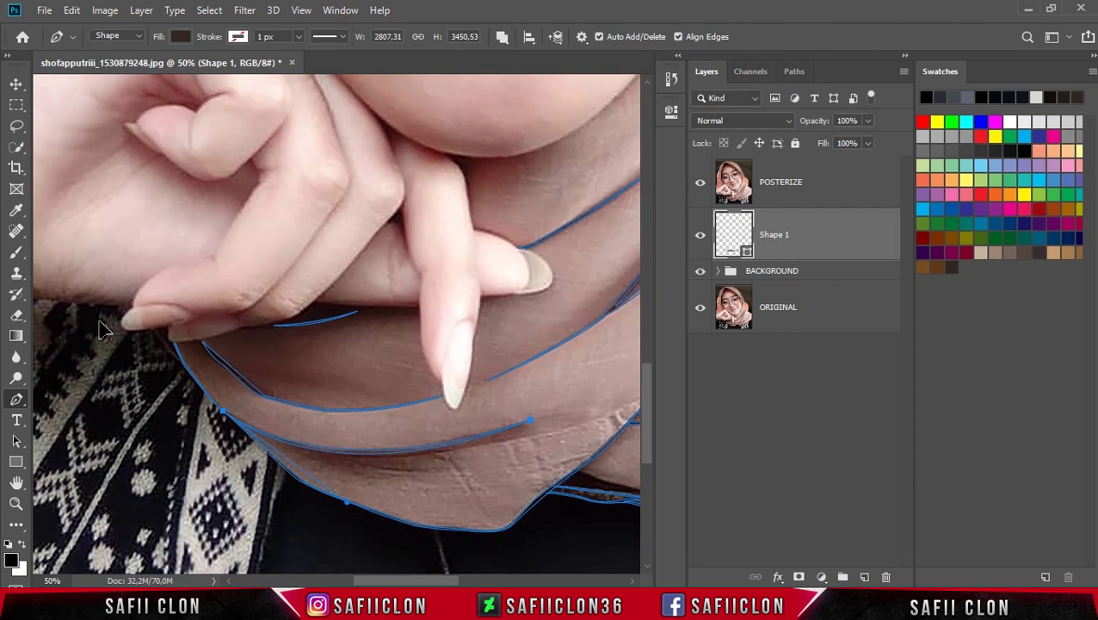
left_click_drag(388, 578, 426, 578)
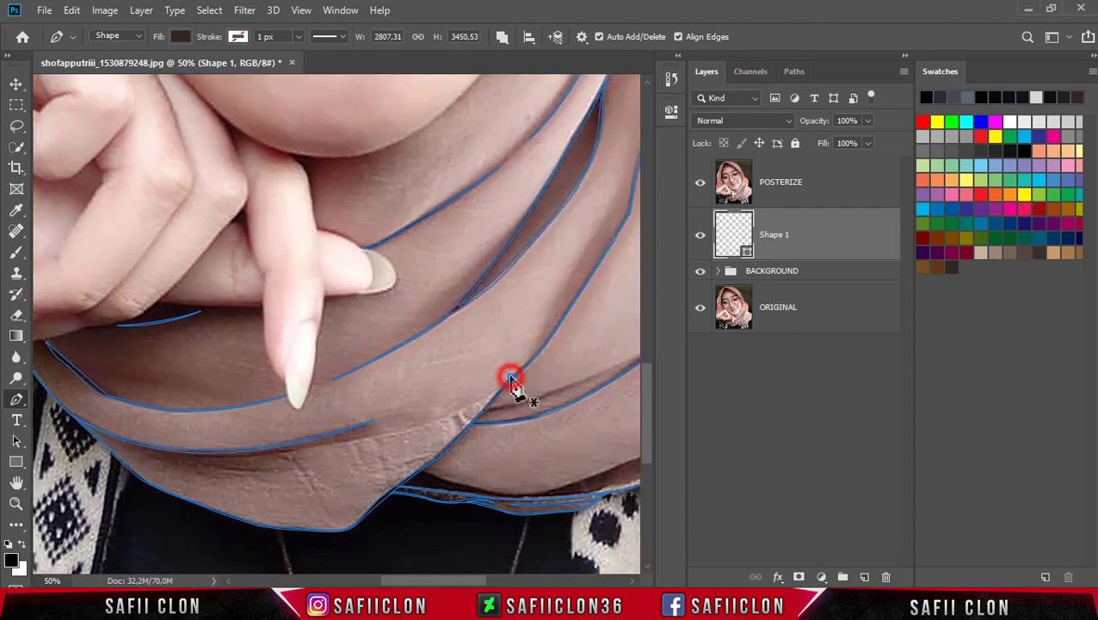
left_click_drag(208, 458, 67, 473)
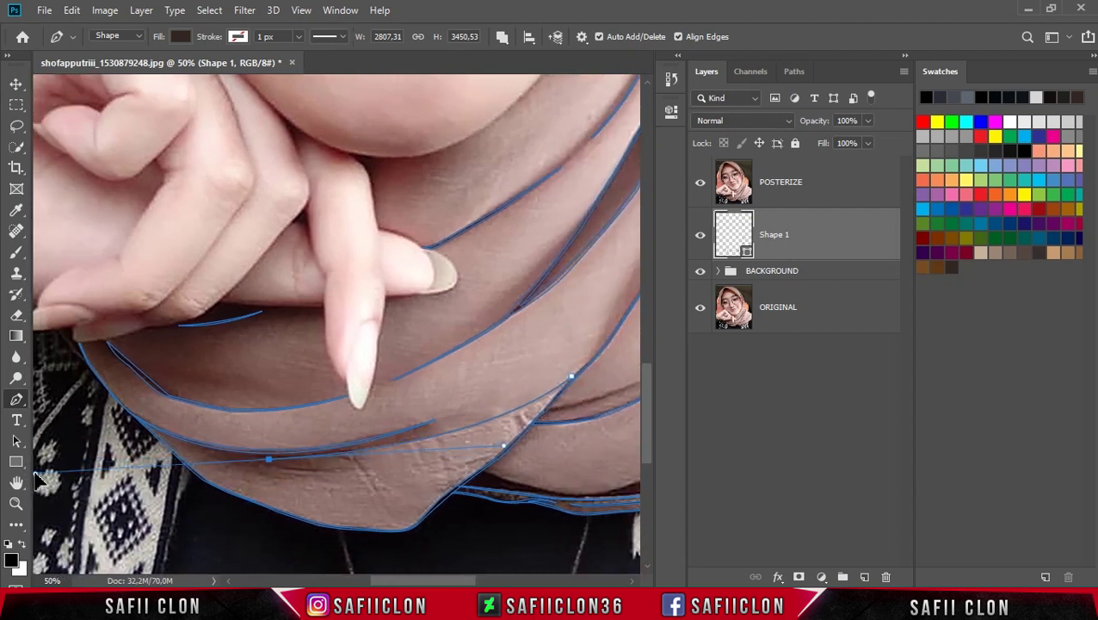
left_click(572, 376)
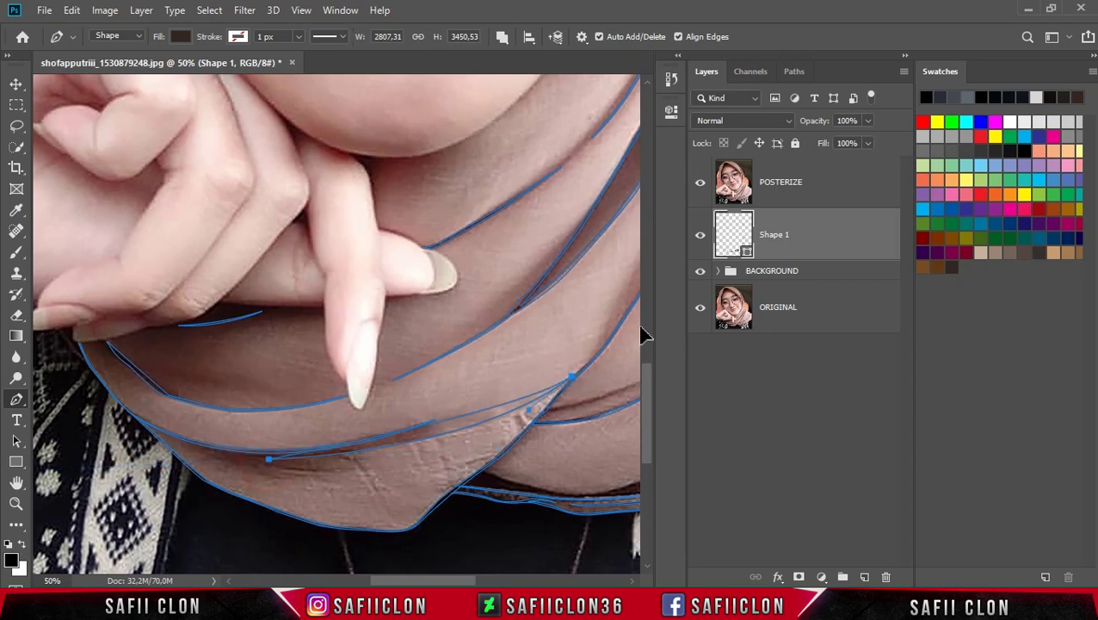
- Start a new curved outline running up along the fold crease
scroll(559, 327, "right", 5)
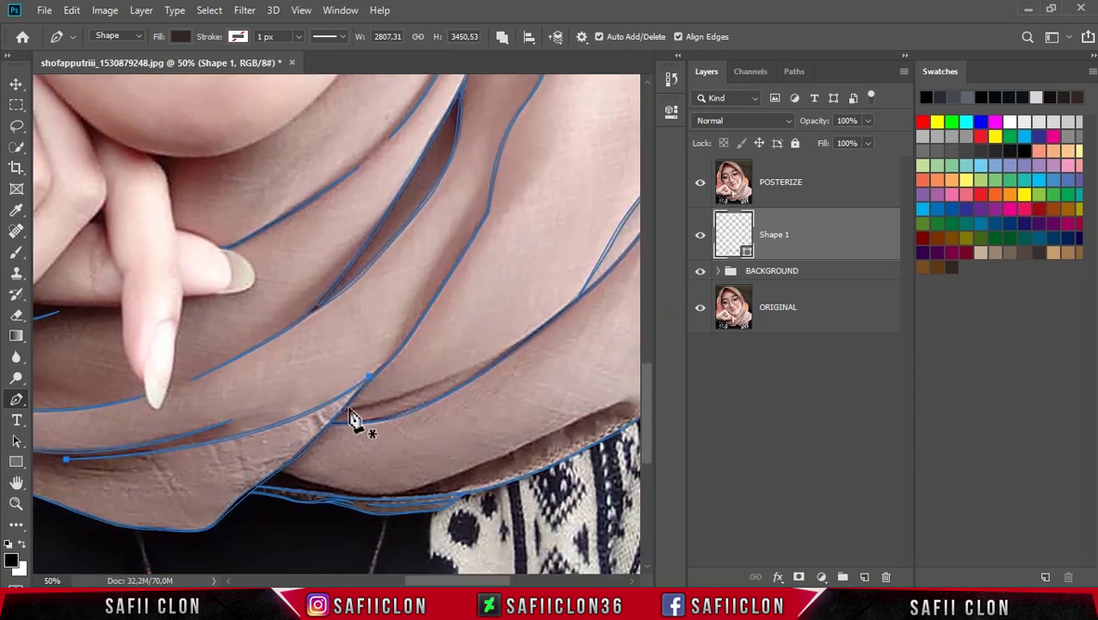
left_click(343, 410)
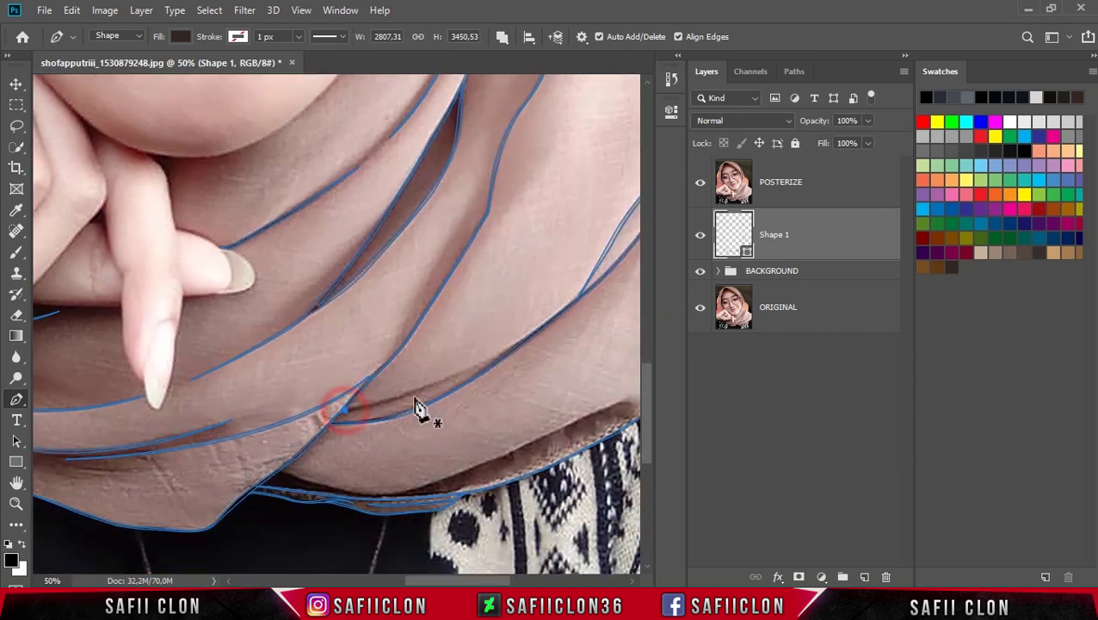
left_click_drag(529, 336, 578, 309)
left_click(343, 411)
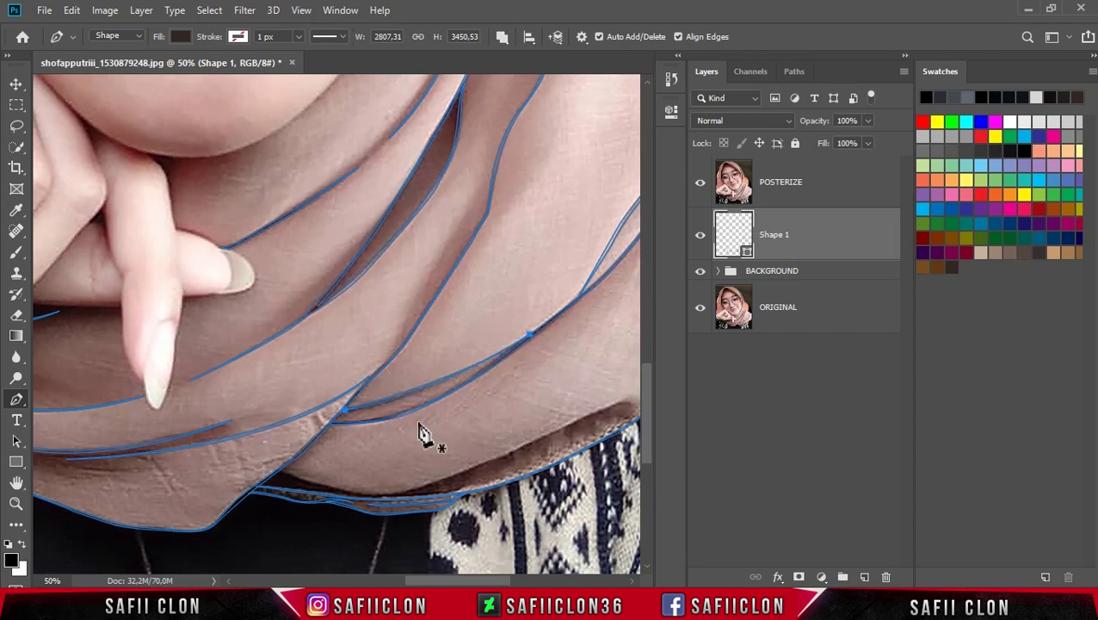
- Trace the hijab's bottom edge above the patterned top to the hem's right end
scroll(397, 417, "down", 2)
scroll(438, 517, "right", 2)
left_click(183, 420)
left_click_drag(258, 441, 281, 443)
left_click(337, 425)
left_click_drag(525, 345, 542, 336)
- Zoom in and refine the hem curves so the path hugs the hijab's lower edge
key("ctrl+plus")
scroll(385, 456, "down", 1)
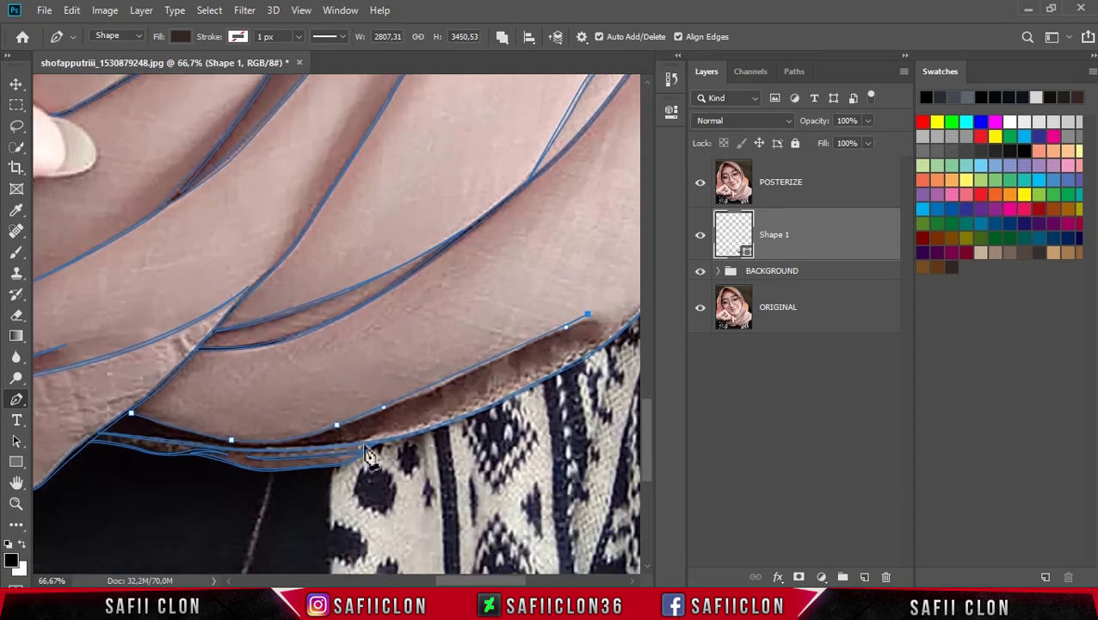
left_click_drag(336, 425, 306, 442)
left_click_drag(428, 410, 445, 395)
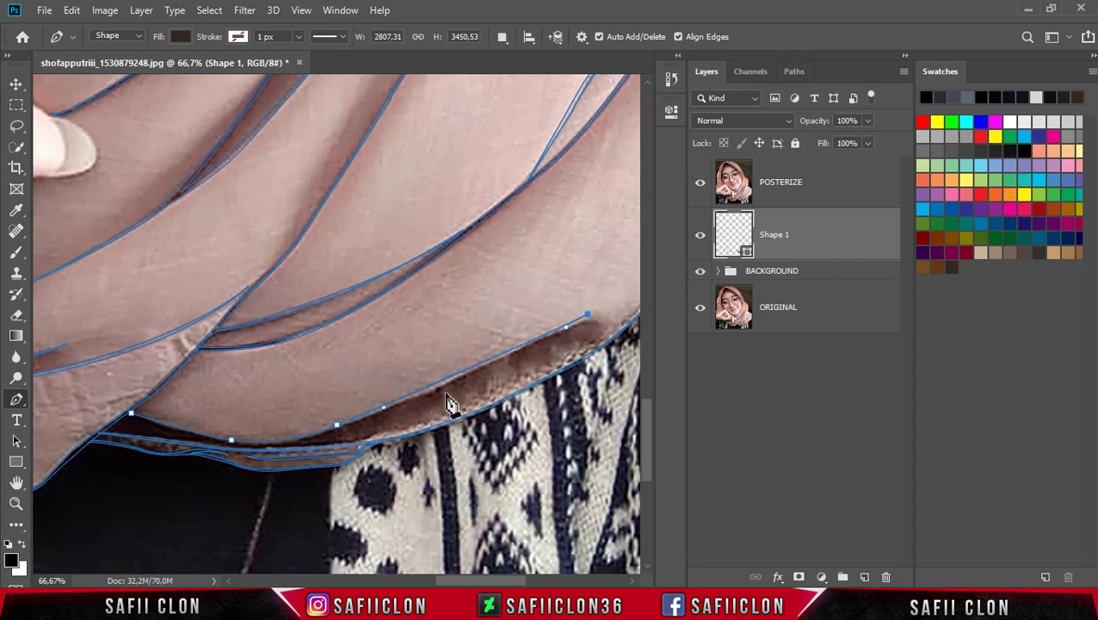
left_click_drag(276, 445, 239, 450)
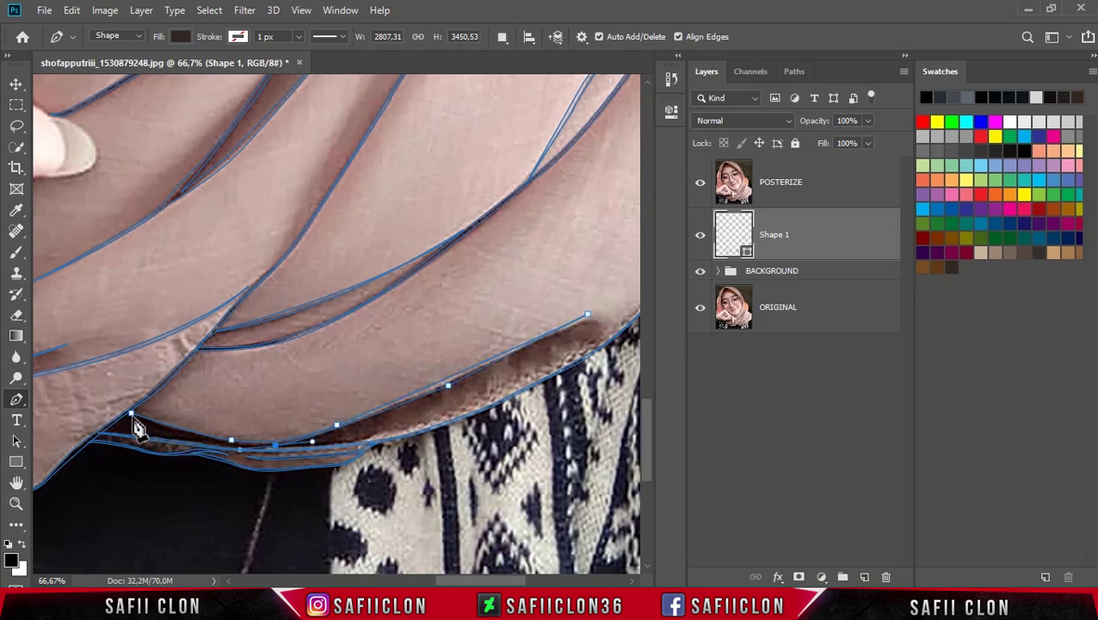
scroll(283, 375, "down", 1, "alt")
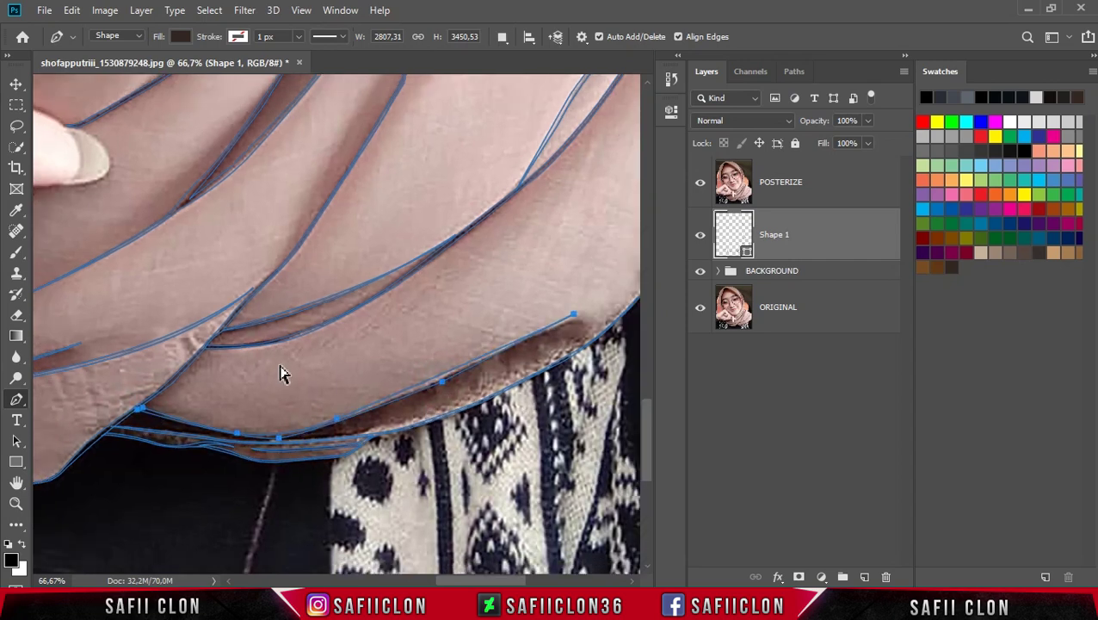
scroll(282, 373, "down", 2, "alt")
scroll(327, 301, "up", 2)
scroll(403, 349, "up", 5)
scroll(402, 349, "up", 2)
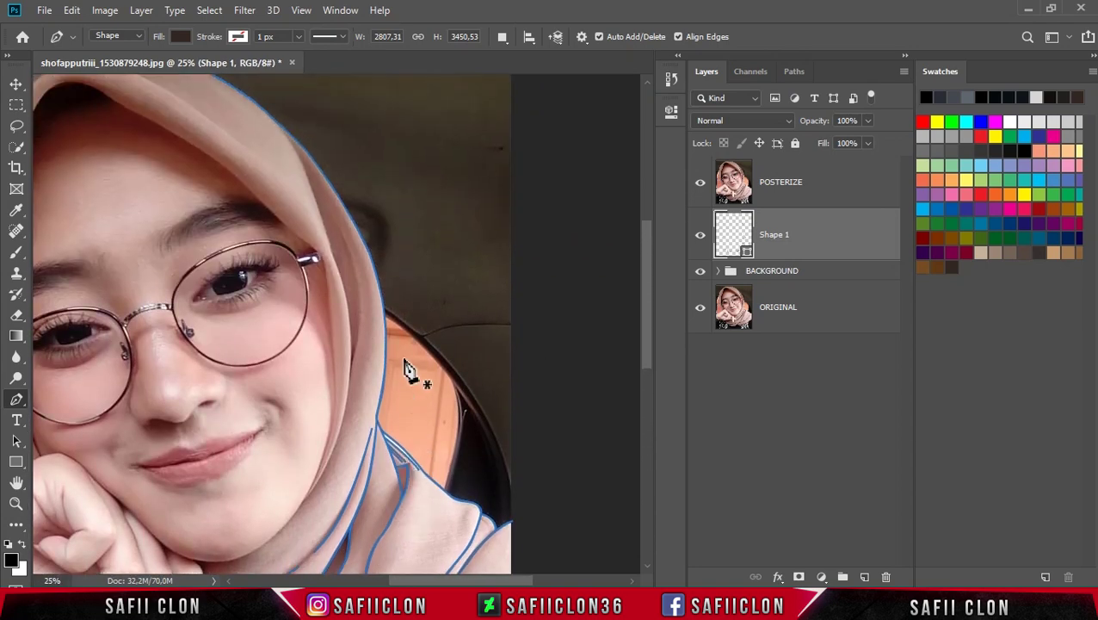
- Curve the outline along the hijab edge below the chin, ending in a sharp corner
scroll(407, 367, "up", 1, "alt")
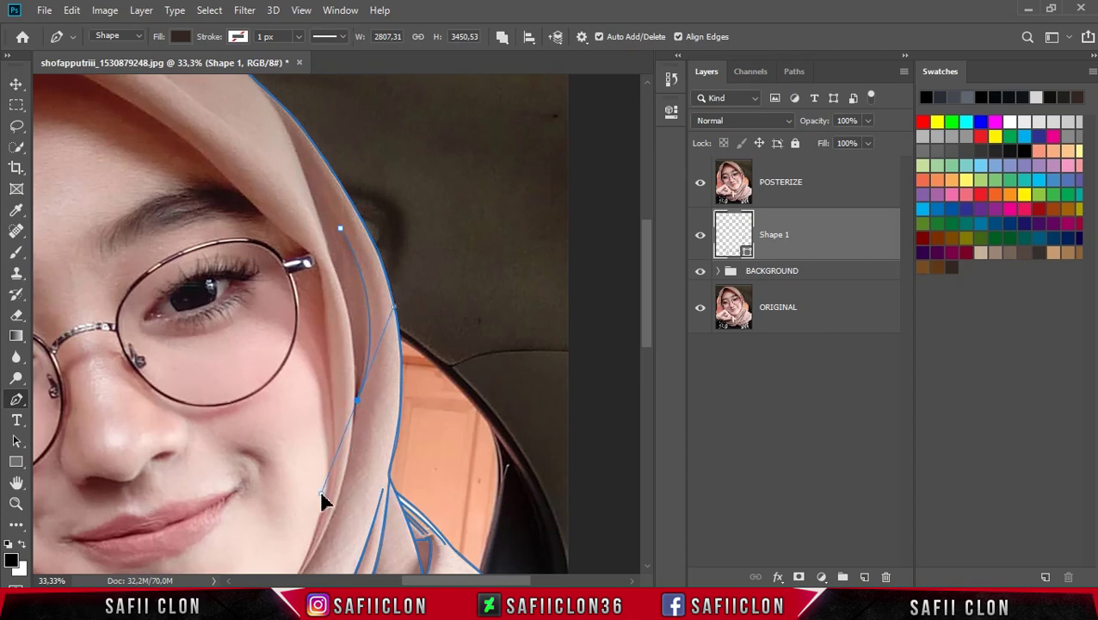
left_click_drag(357, 400, 328, 485)
scroll(361, 411, "up", 1, "alt")
scroll(365, 396, "down", 2)
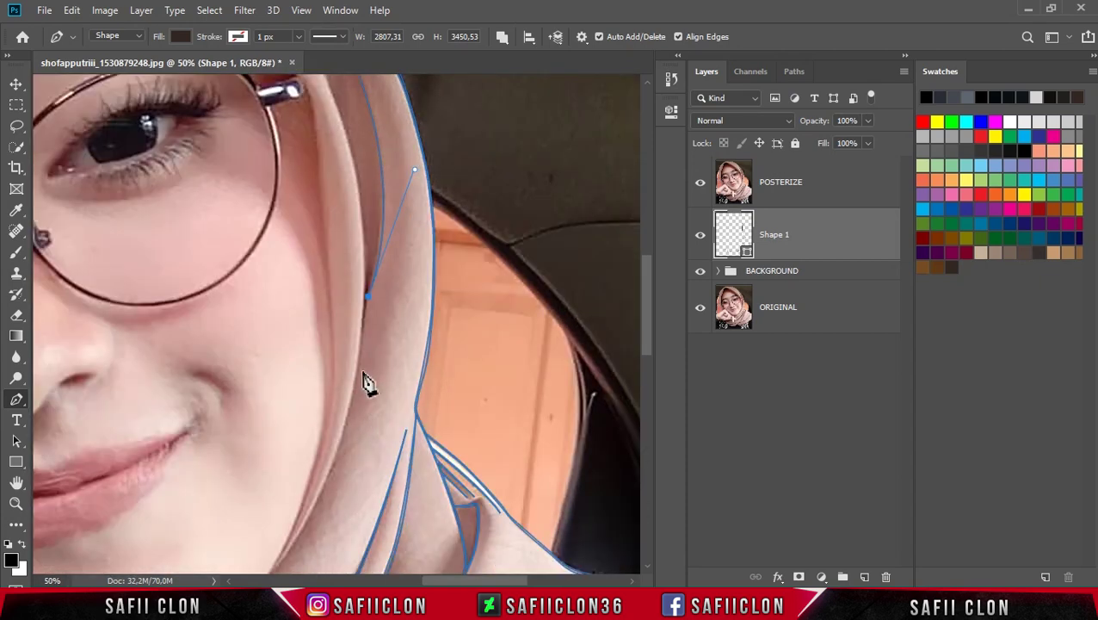
scroll(355, 380, "down", 3)
left_click_drag(269, 445, 197, 504)
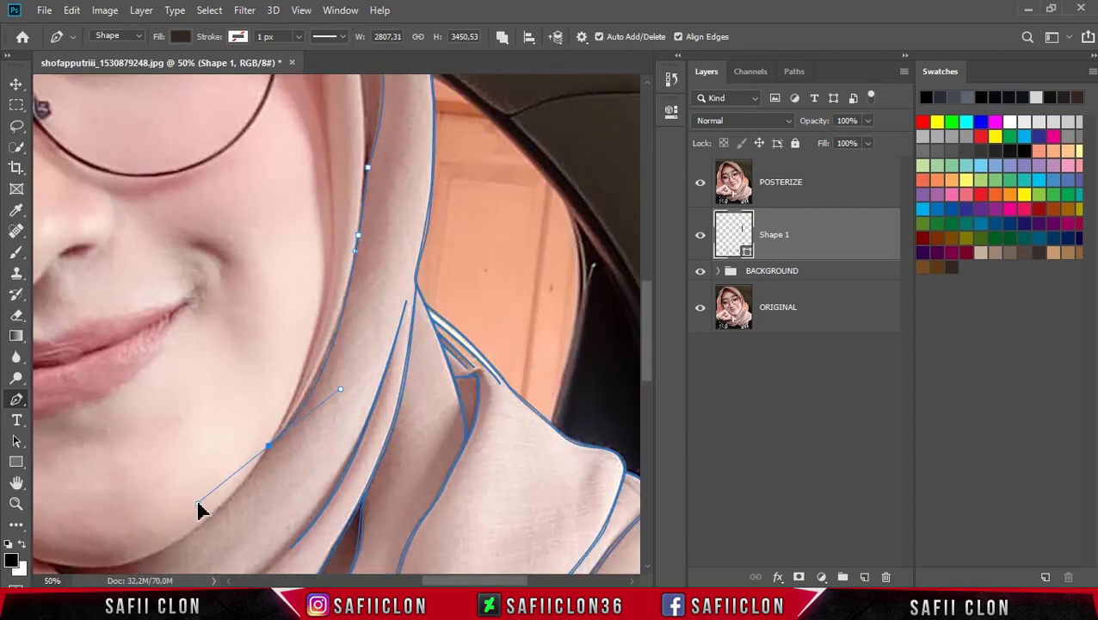
left_click(268, 447, "alt")
- Add curved points up the inner hijab fold to beside the glasses arm
key("ctrl+plus")
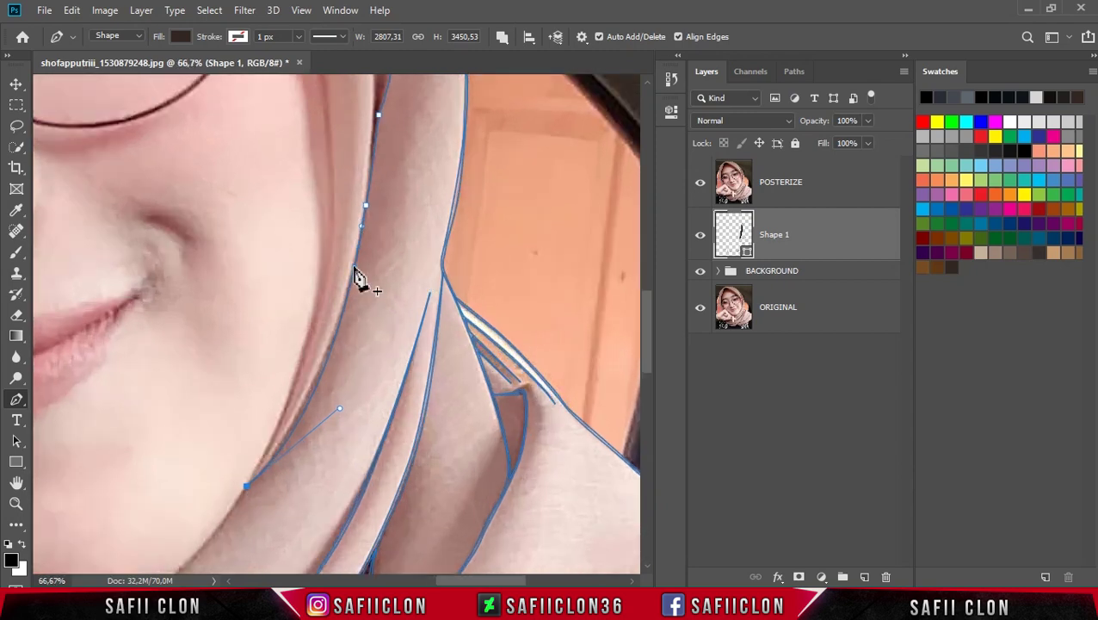
left_click_drag(314, 372, 395, 142)
scroll(353, 309, "up", 5)
scroll(379, 335, "up", 2)
scroll(396, 361, "up", 3)
left_click_drag(325, 232, 272, 135)
scroll(340, 276, "up", 2)
scroll(319, 301, "up", 2)
scroll(344, 344, "down", 3)
scroll(366, 422, "down", 2)
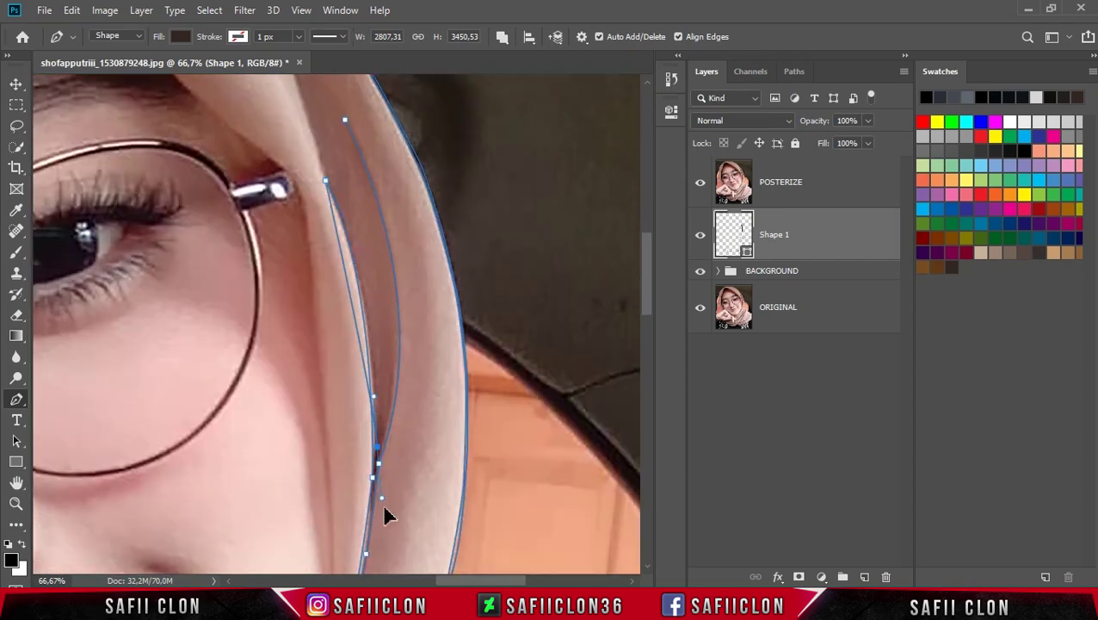
scroll(379, 499, "down", 2)
- Extend the fold outline further up to where it meets the hood edge
left_click(373, 544)
scroll(379, 404, "up", 2)
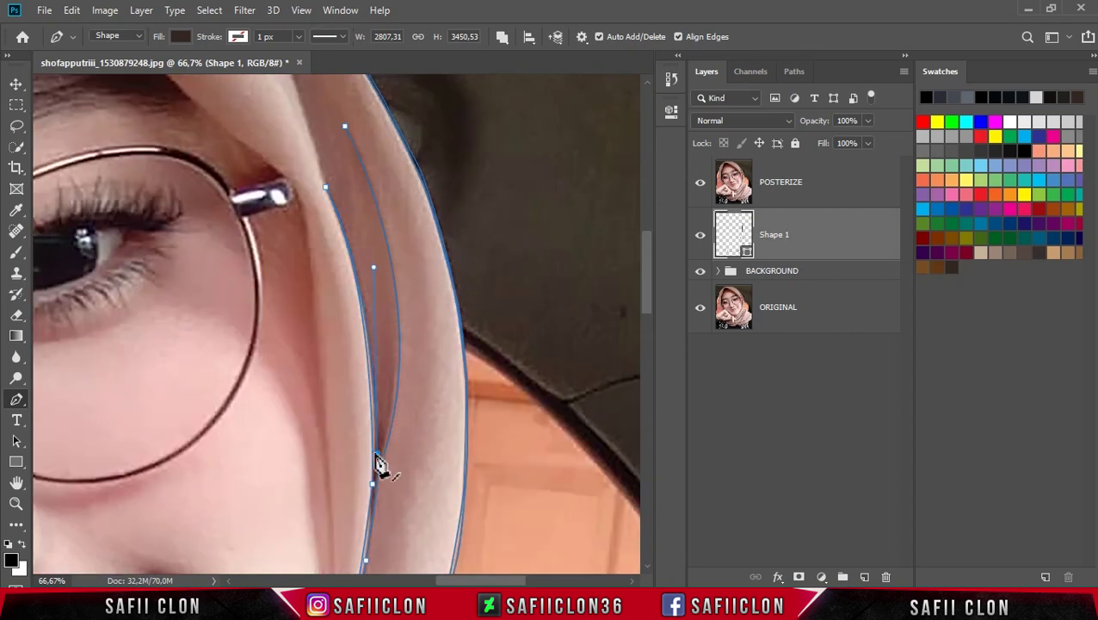
scroll(350, 139, "up", 2)
scroll(275, 80, "up", 1)
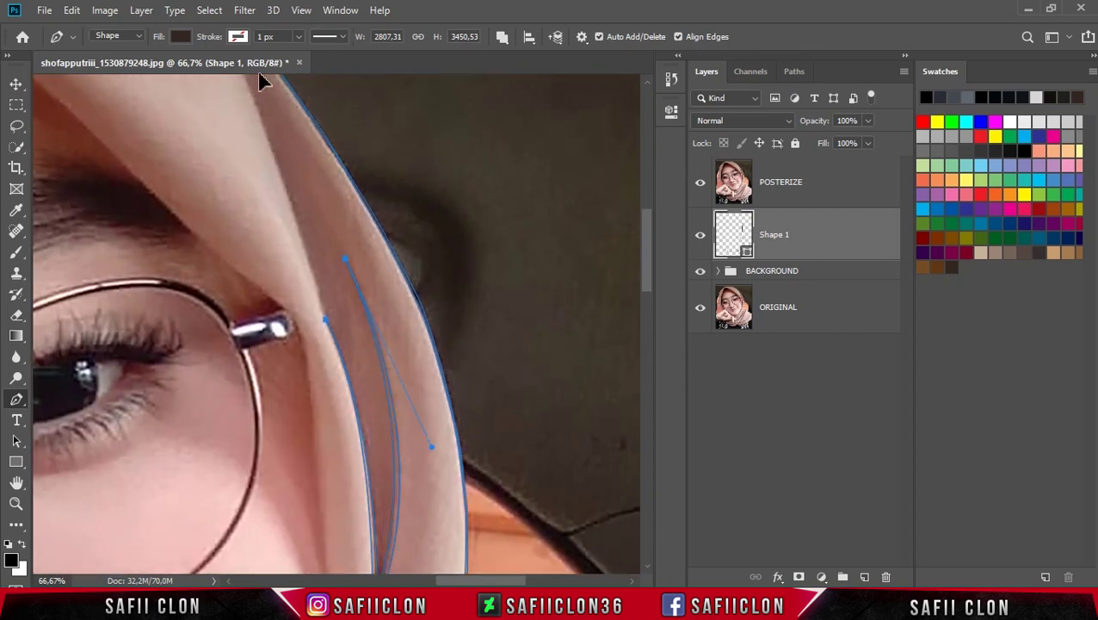
scroll(260, 86, "up", 1)
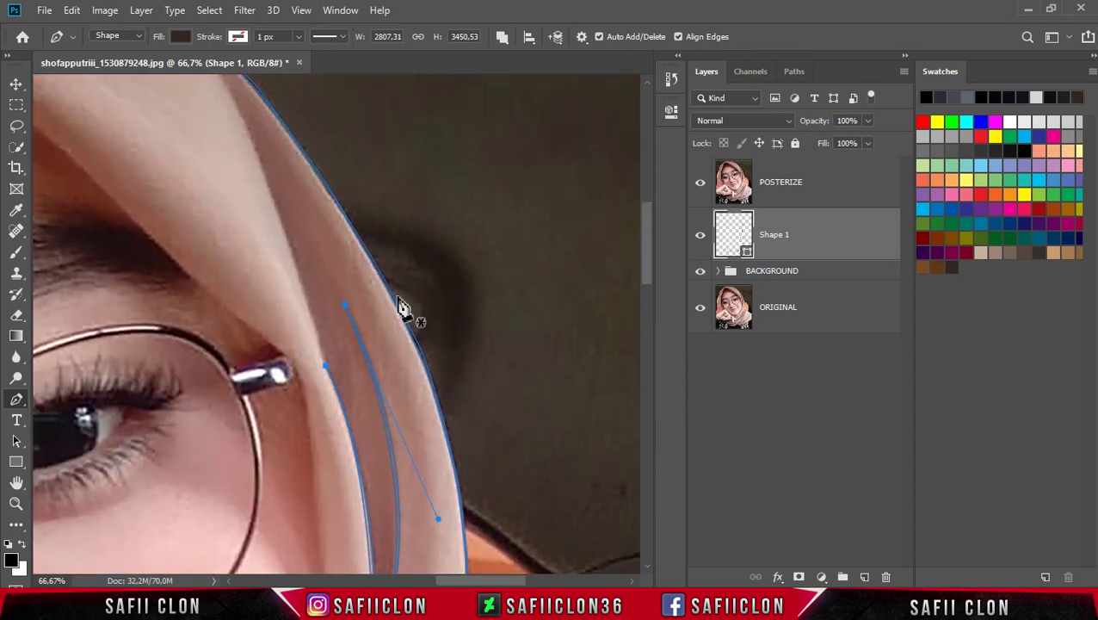
scroll(362, 335, "up", 3)
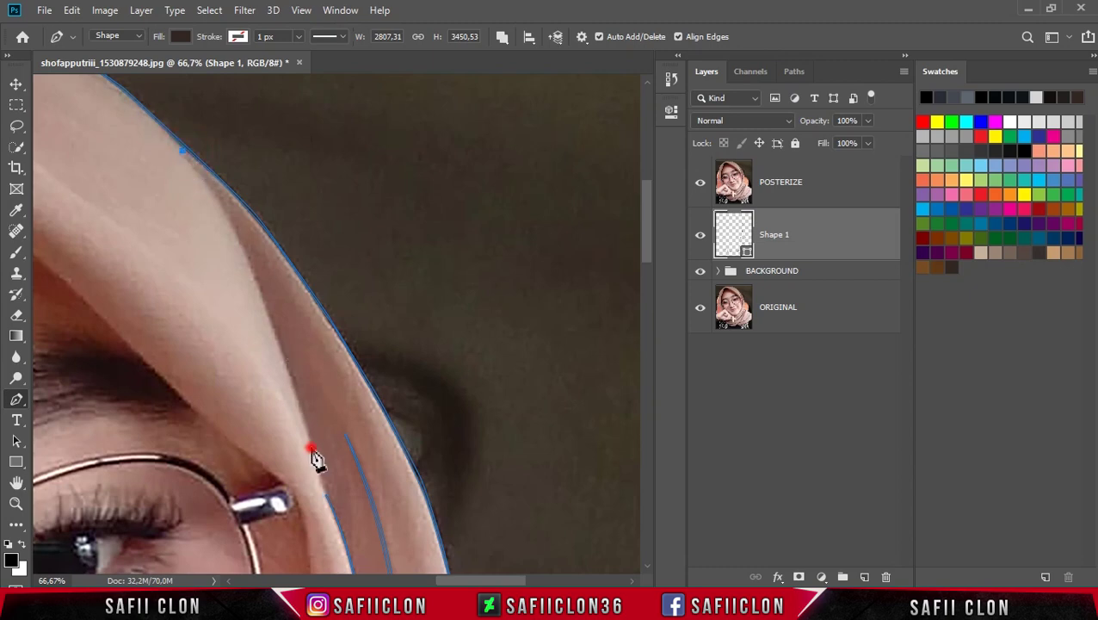
scroll(315, 458, "down", 2)
scroll(352, 378, "up", 2)
left_click(312, 444)
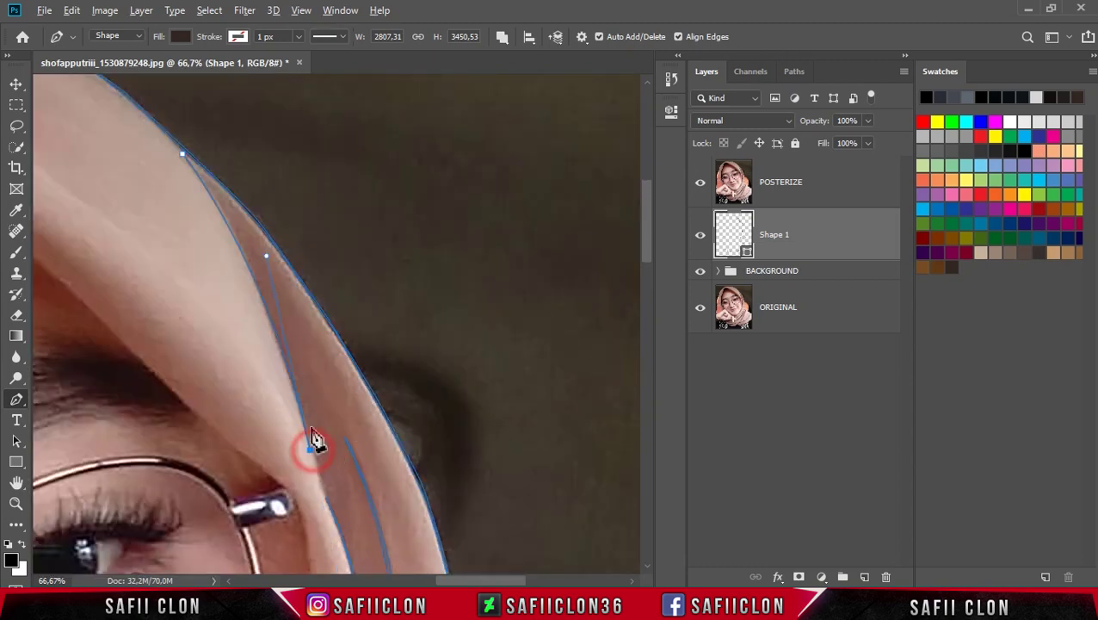
scroll(79, 103, "up", 1)
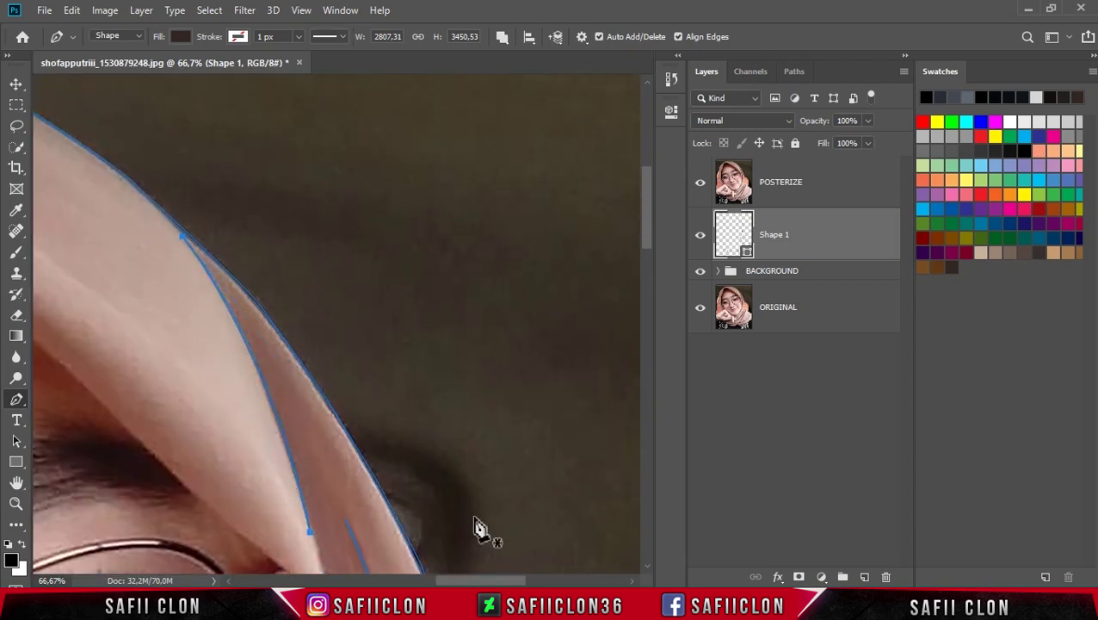
key("ctrl+minus")
left_click_drag(514, 582, 454, 582)
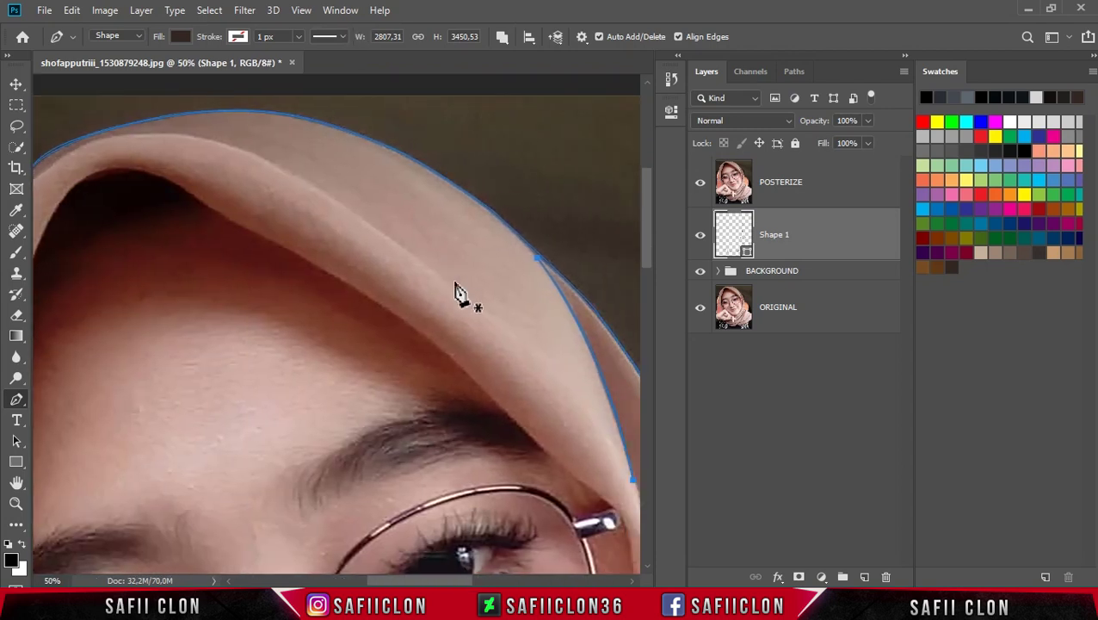
- Add curved points along the hood's inner edge over the forehead
left_click_drag(359, 218, 326, 201)
left_click_drag(222, 144, 203, 142)
left_click_drag(465, 582, 429, 582)
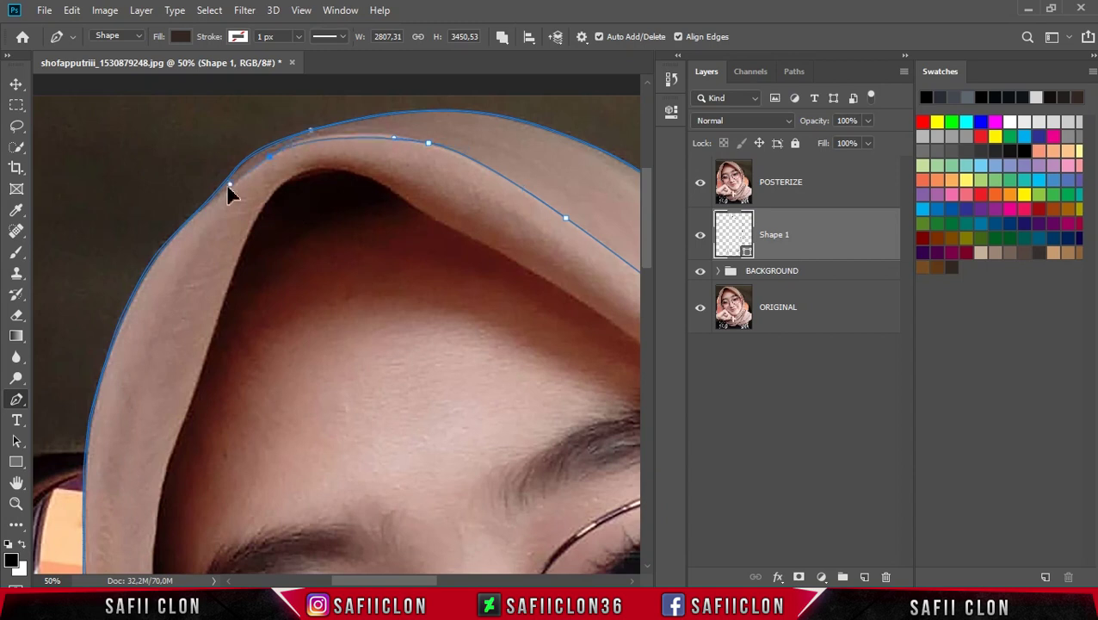
key("ctrl+plus")
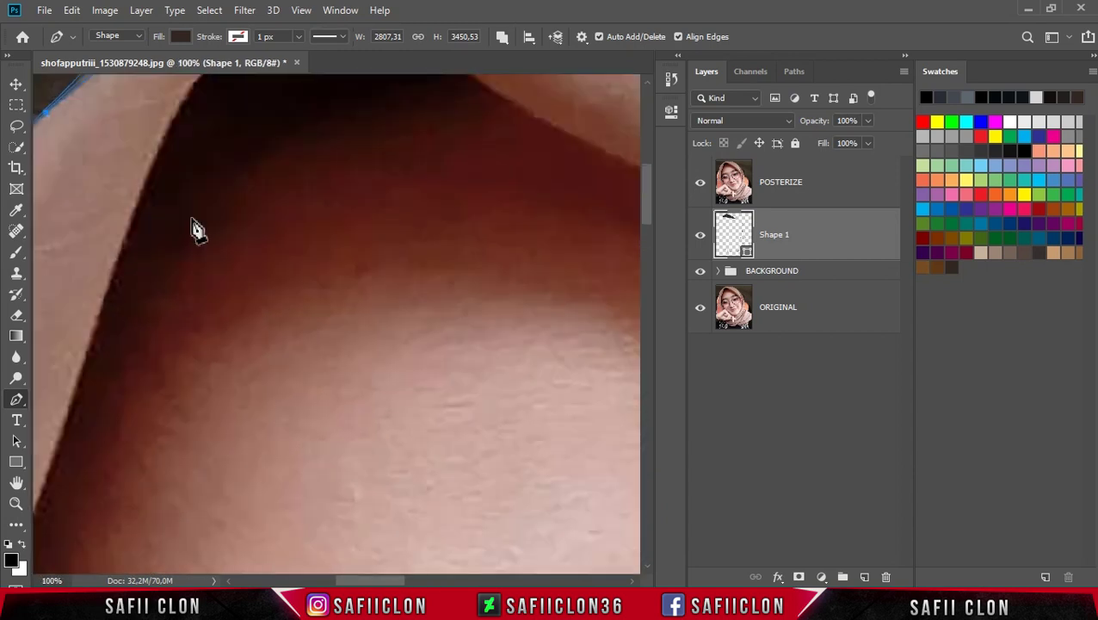
- Continue anchors along the inner hood rim across the top and toward its right side
left_click(127, 290)
left_click_drag(128, 290, 142, 272)
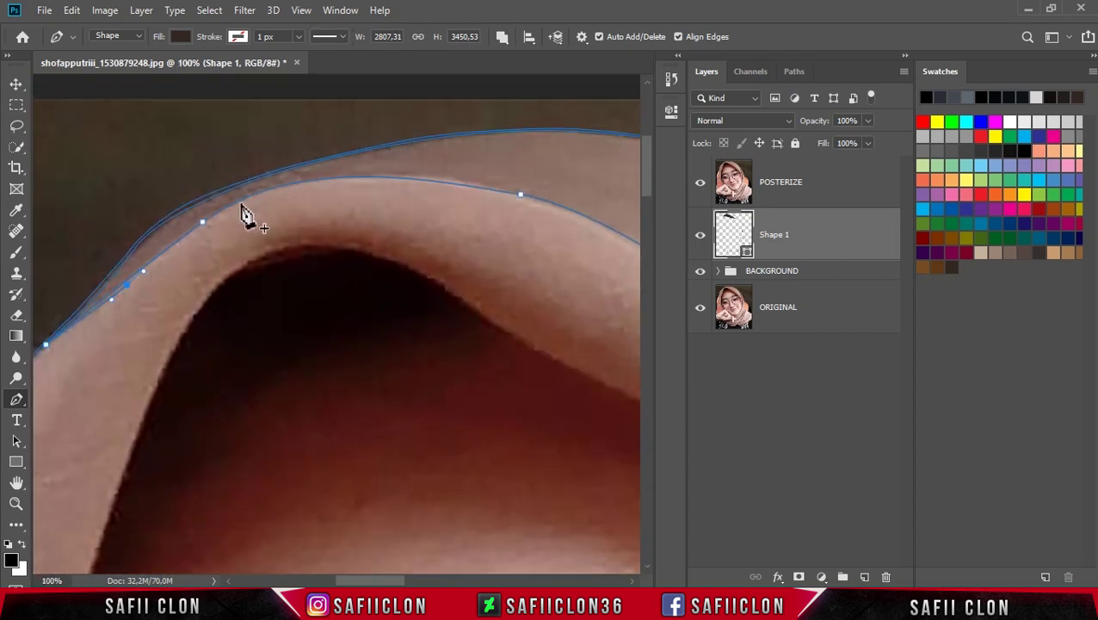
left_click_drag(256, 201, 298, 187)
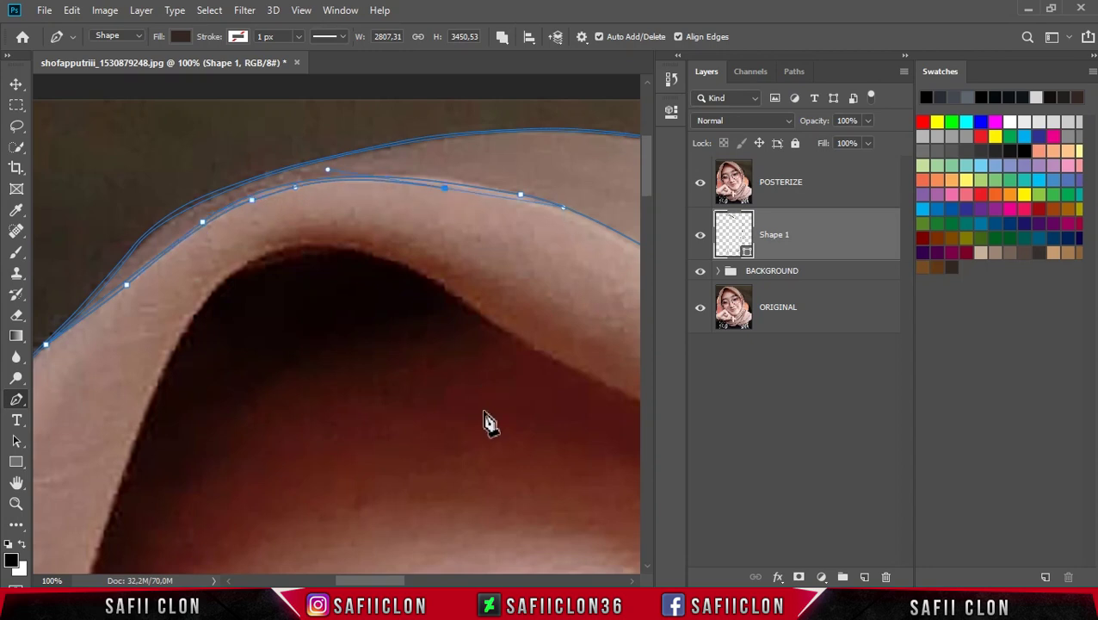
scroll(362, 244, "right", 5)
left_click(316, 203)
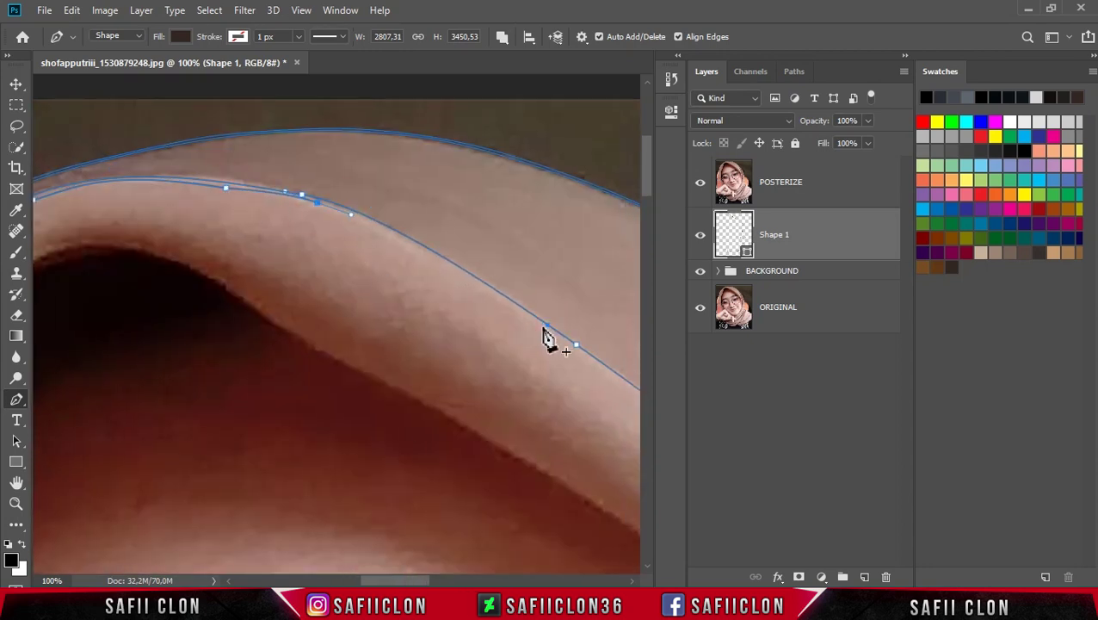
scroll(569, 497, "right", 8)
left_click(443, 499)
scroll(304, 353, "down", 1)
scroll(454, 466, "down", 1)
scroll(465, 379, "down", 1)
scroll(515, 441, "down", 5)
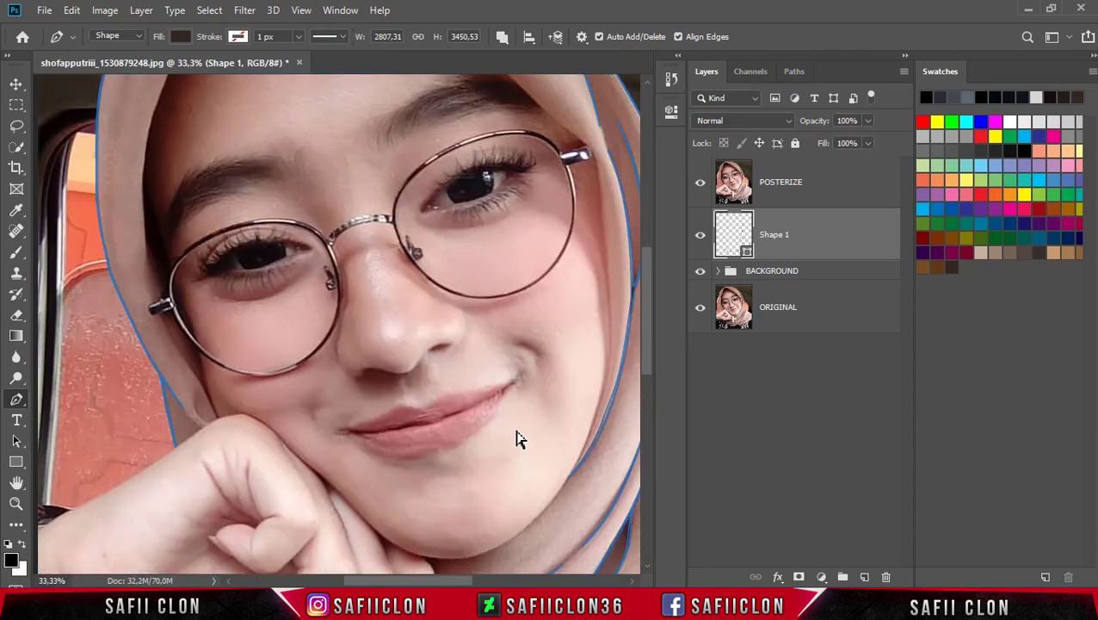
- Place anchors up the cheek-side hijab fold to the arm of the glasses
scroll(482, 482, "up", 2)
scroll(456, 407, "right", 5)
left_click(421, 275)
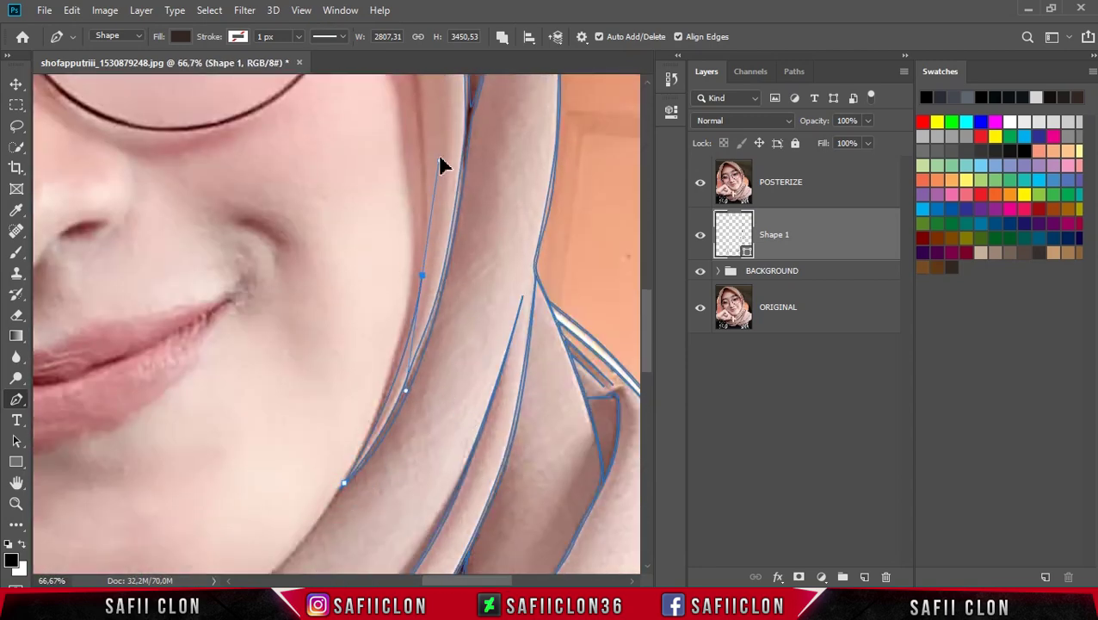
scroll(451, 295, "up", 5)
left_click_drag(421, 301, 415, 242)
scroll(426, 361, "up", 5)
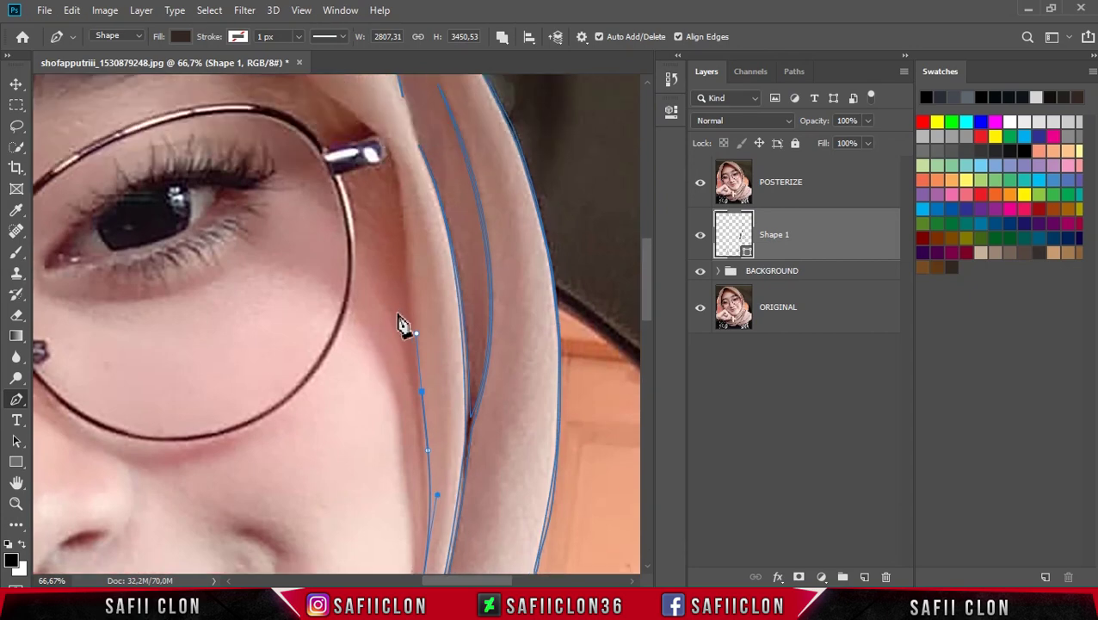
left_click_drag(403, 329, 403, 297)
key("ctrl+plus")
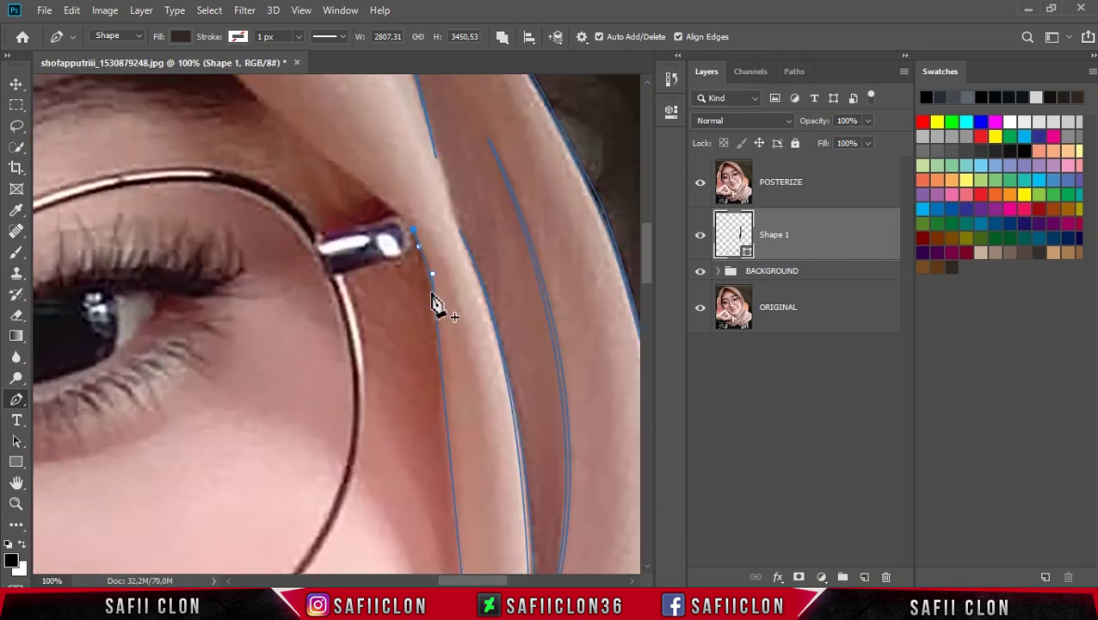
left_click(428, 285)
- Add points lower down the cheek fold outline
scroll(435, 327, "down", 1)
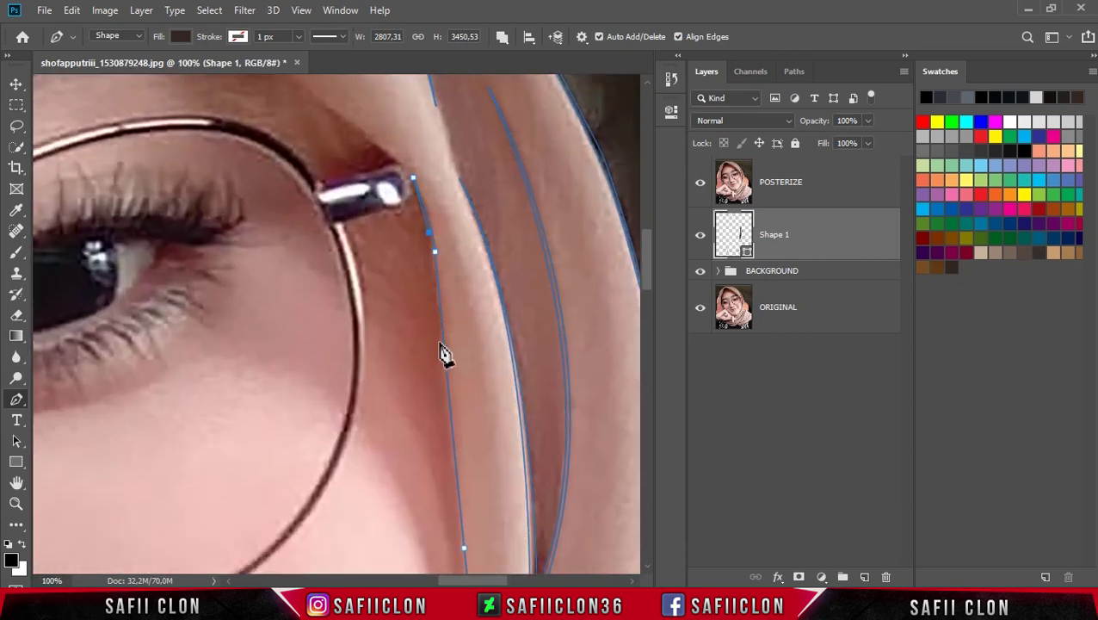
scroll(447, 362, "down", 6)
scroll(466, 312, "down", 1)
scroll(467, 327, "down", 3)
left_click(460, 338)
scroll(344, 512, "down", 1)
scroll(319, 508, "down", 3)
left_click(346, 414)
- Finish the cheek fold path down to the jawline near the mouth
scroll(430, 258, "up", 1)
left_click(441, 275)
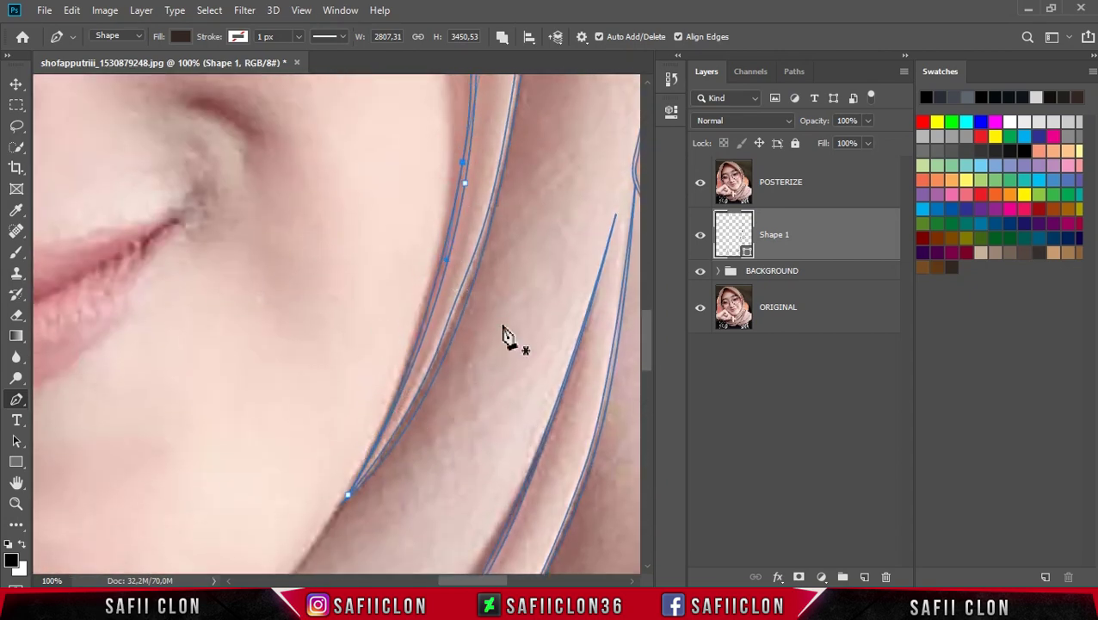
scroll(513, 353, "down", 3)
left_click_drag(505, 580, 462, 583)
scroll(453, 441, "right", 2)
scroll(453, 440, "down", 3)
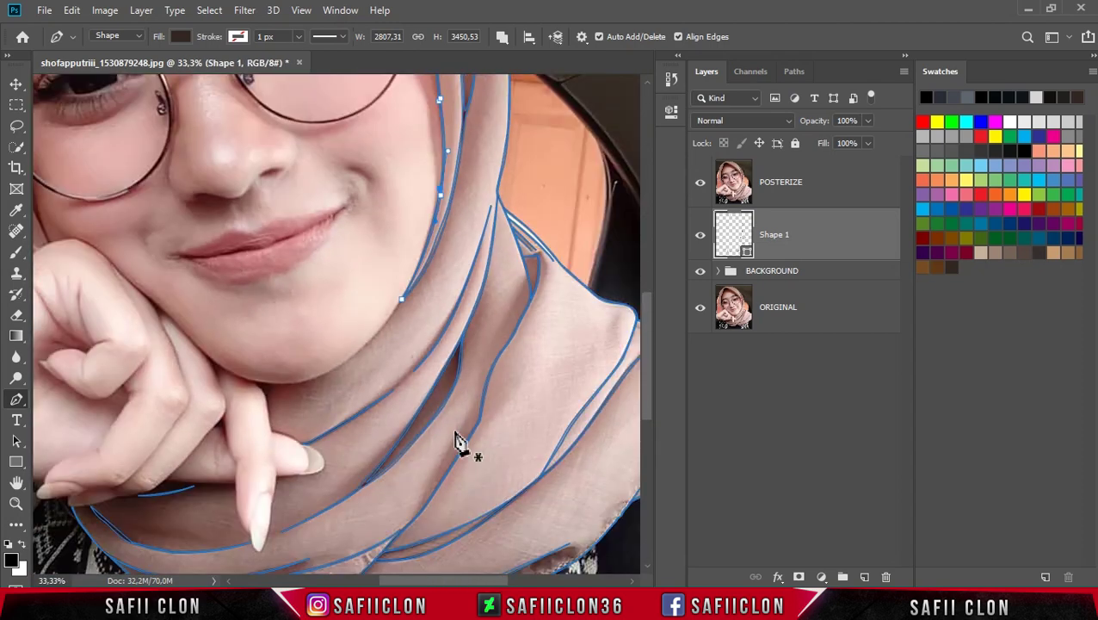
scroll(483, 392, "up", 2)
scroll(446, 333, "up", 1)
scroll(446, 333, "up", 1)
left_click_drag(529, 265, 482, 225)
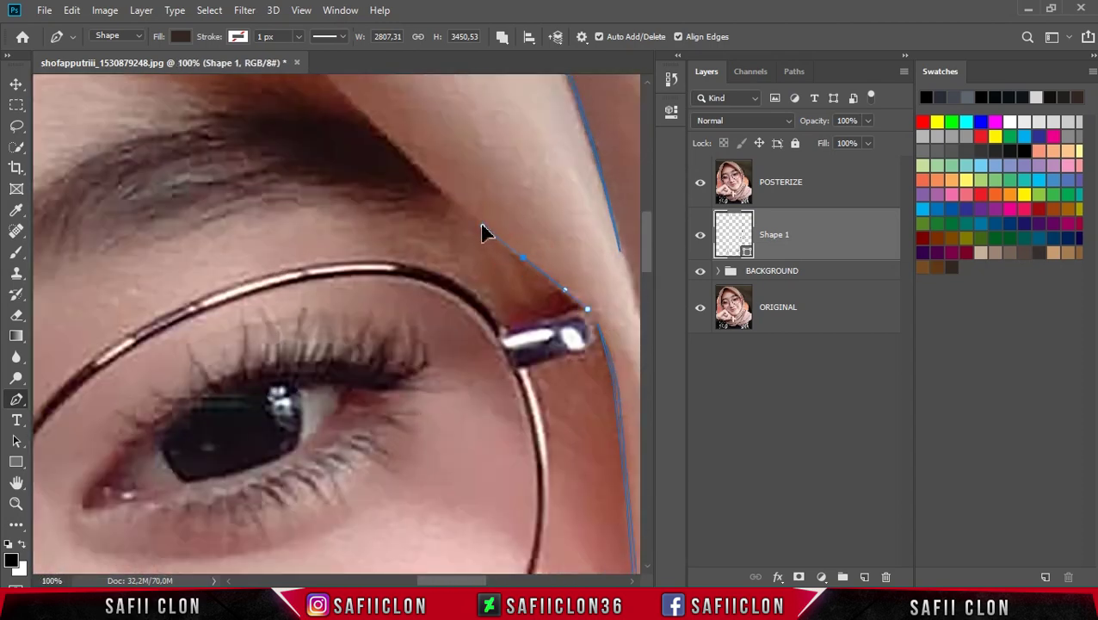
- Add pen anchors along the hood's arched edge and down the hair edge
scroll(352, 268, "up", 2)
scroll(258, 172, "down", 2)
scroll(326, 232, "up", 2)
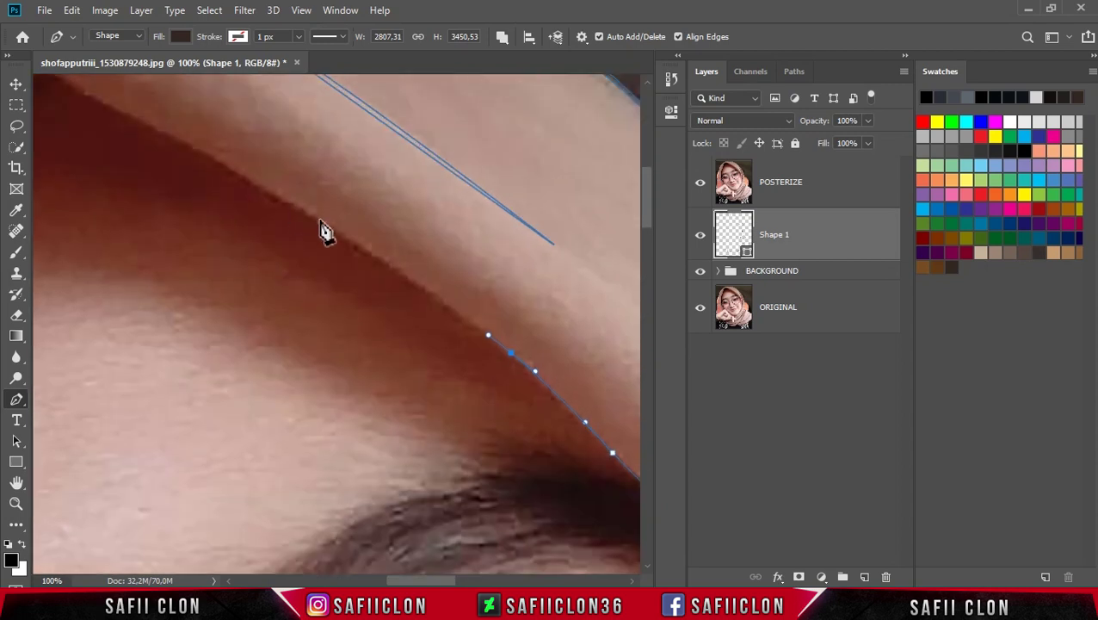
scroll(361, 362, "up", 2)
scroll(315, 224, "left", 2)
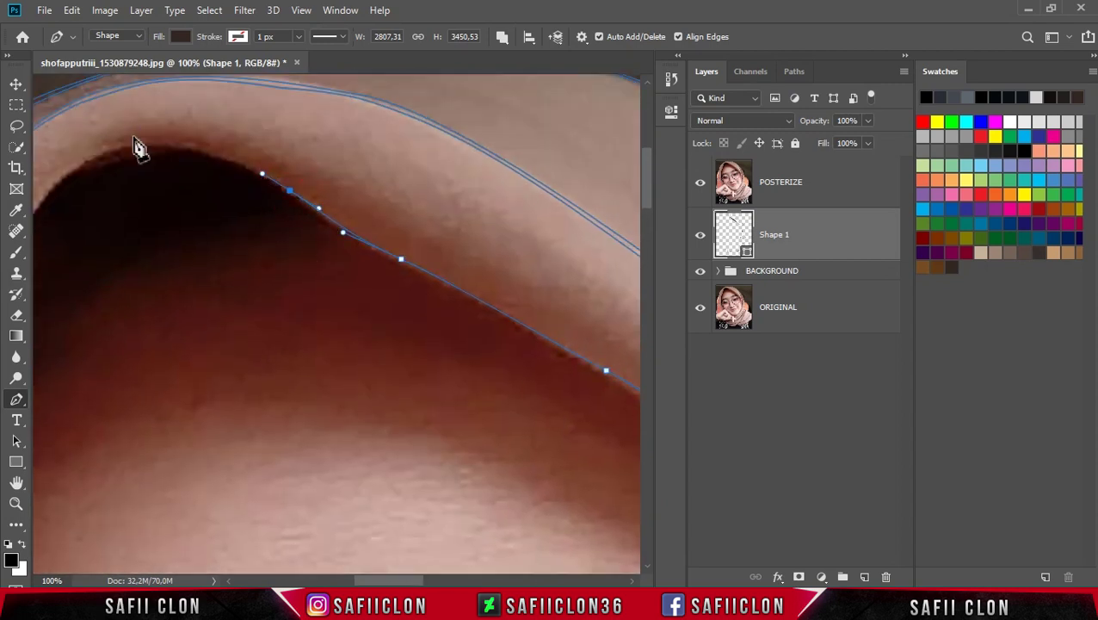
scroll(361, 430, "left", 5)
left_click(251, 307)
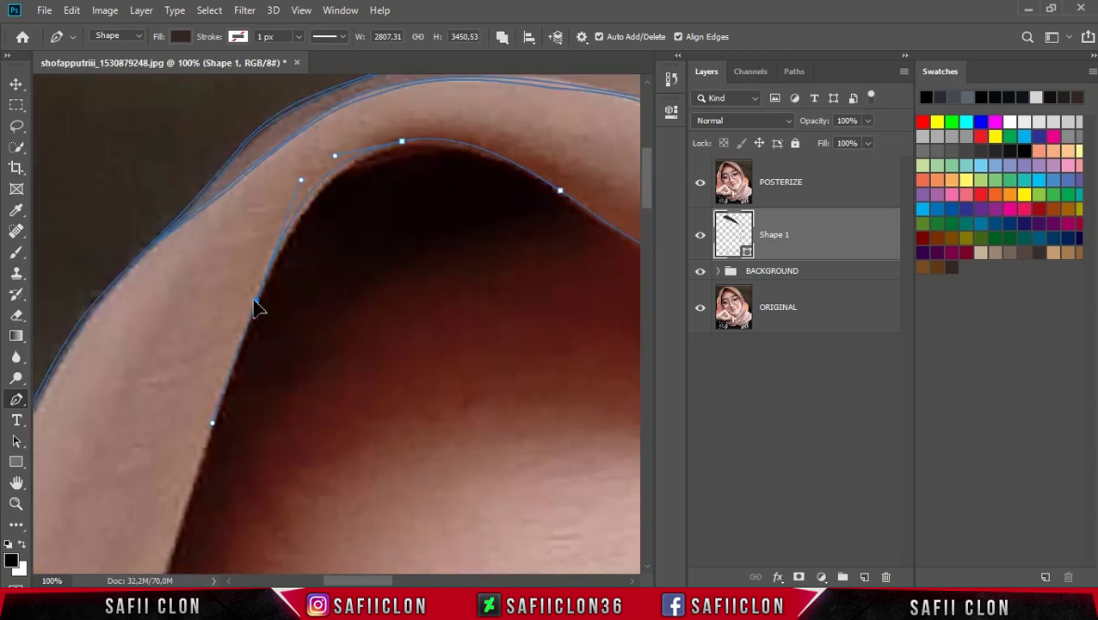
scroll(255, 307, "down", 3)
scroll(216, 393, "down", 2)
left_click(107, 381)
scroll(110, 392, "down", 2)
left_click(72, 370)
left_click(79, 450)
- Place anchors near the glasses arm and back up along the hair curve
scroll(86, 440, "down", 1)
scroll(91, 404, "down", 2)
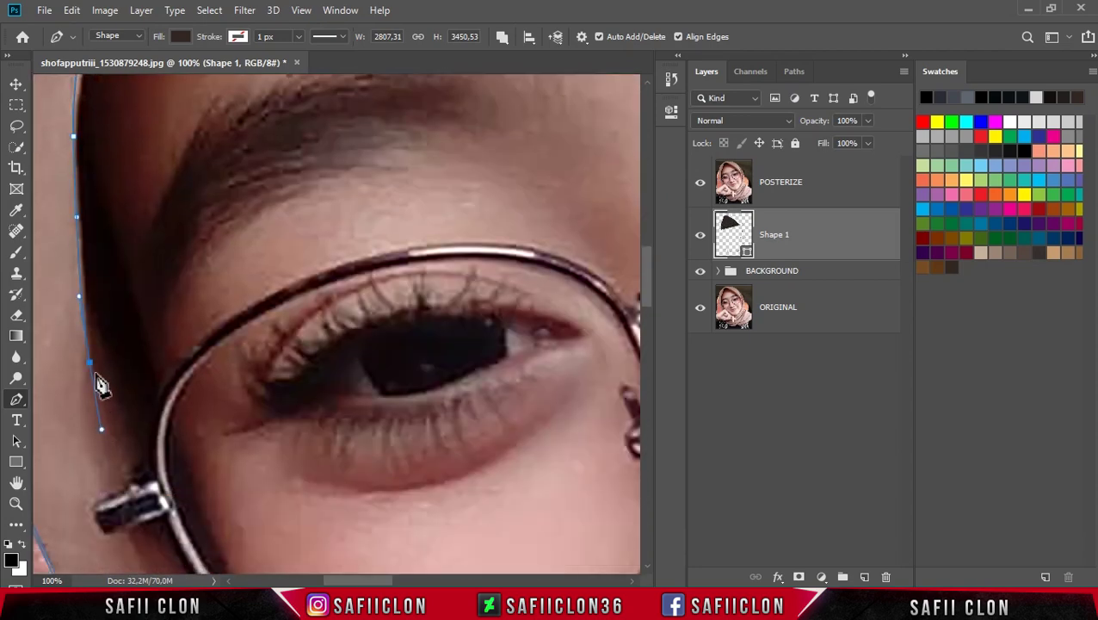
scroll(112, 389, "down", 5)
scroll(122, 387, "up", 4)
scroll(118, 403, "up", 1)
left_click(109, 422)
scroll(99, 379, "up", 1)
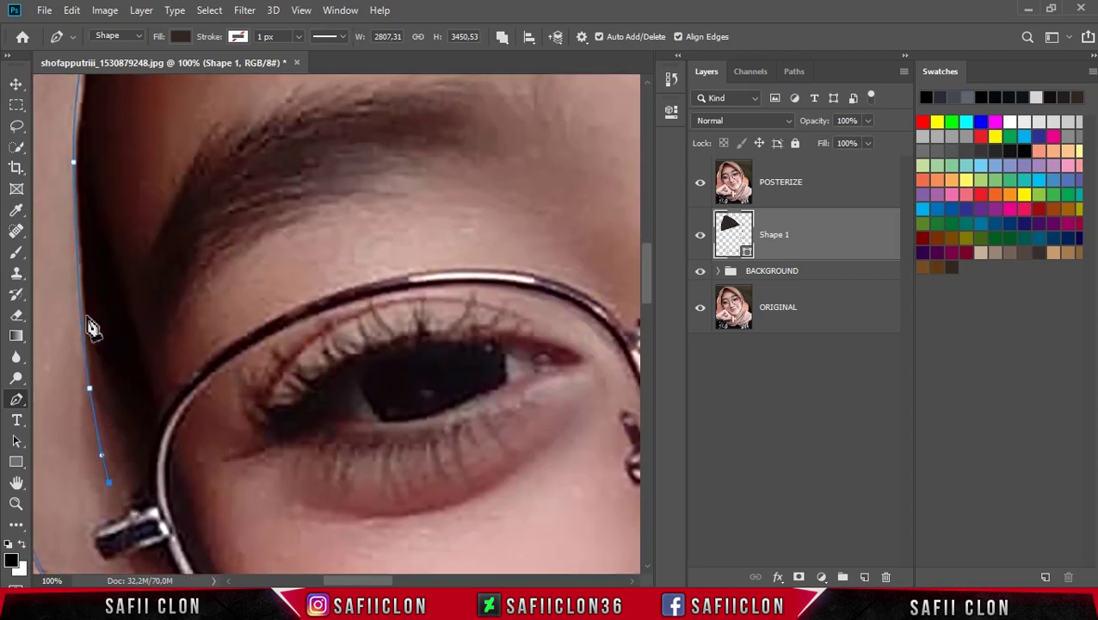
scroll(104, 250, "up", 3)
scroll(150, 185, "up", 4)
left_click(154, 252)
scroll(269, 206, "up", 1)
scroll(254, 220, "up", 2)
left_click(232, 231)
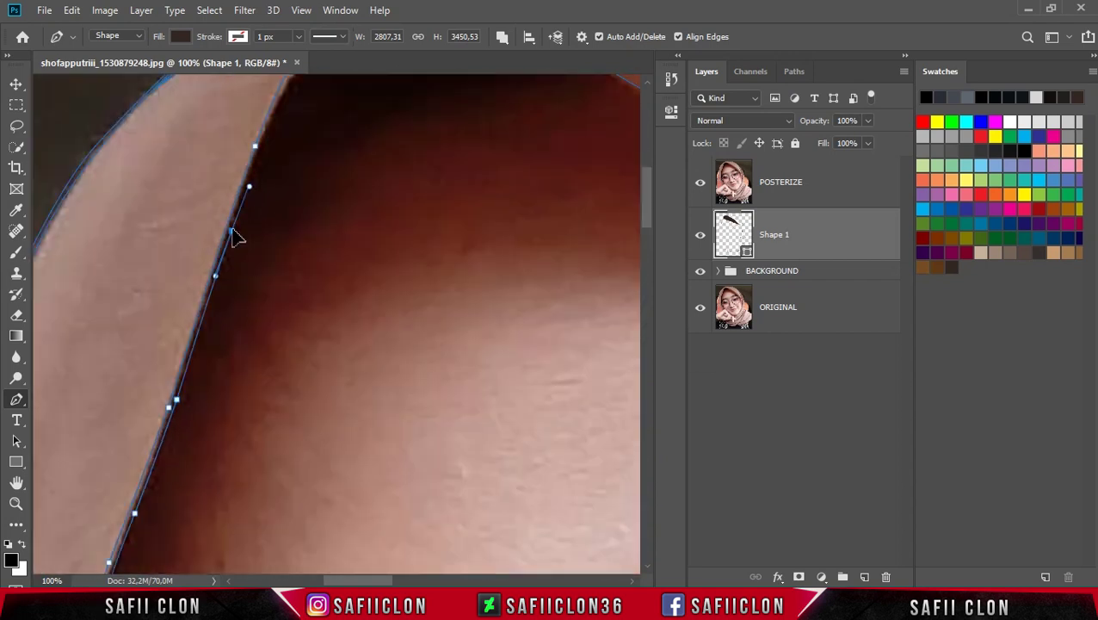
scroll(257, 228, "up", 2)
left_click(284, 252)
- Continue the hair-edge outline down to the glasses hinge beside the eye
left_click(496, 161)
left_click_drag(348, 580, 443, 578)
left_click(305, 220)
left_click(394, 269)
left_click(330, 358)
left_click(444, 430)
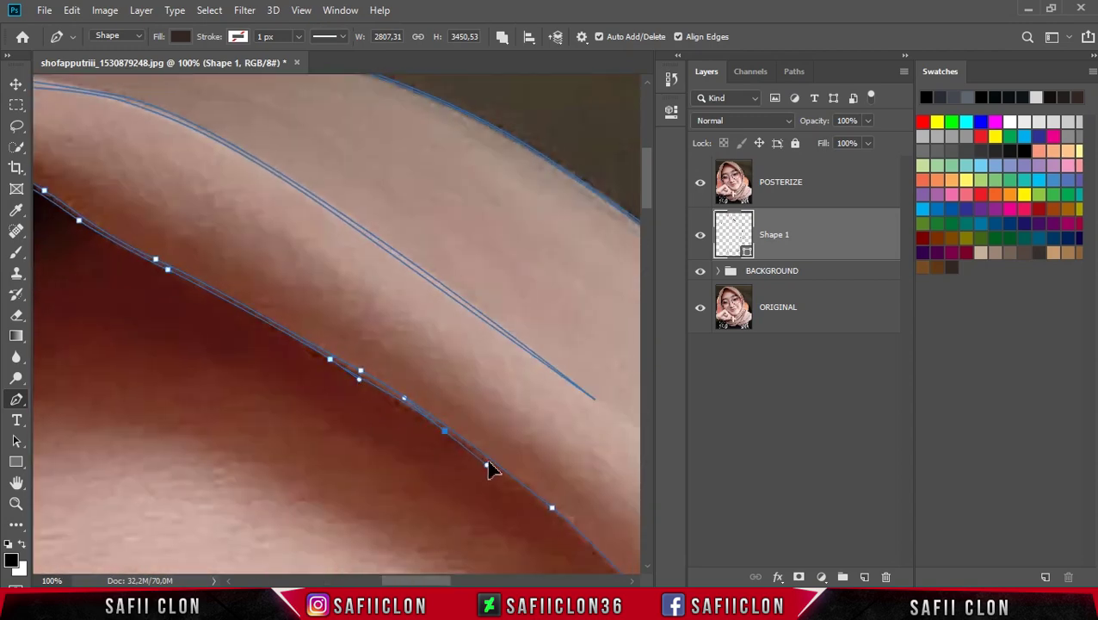
scroll(486, 471, "down", 3)
scroll(574, 432, "right", 4)
scroll(377, 392, "down", 2)
left_click_drag(458, 384, 485, 424)
scroll(473, 499, "down", 2)
left_click_drag(461, 580, 487, 580)
left_click(486, 489)
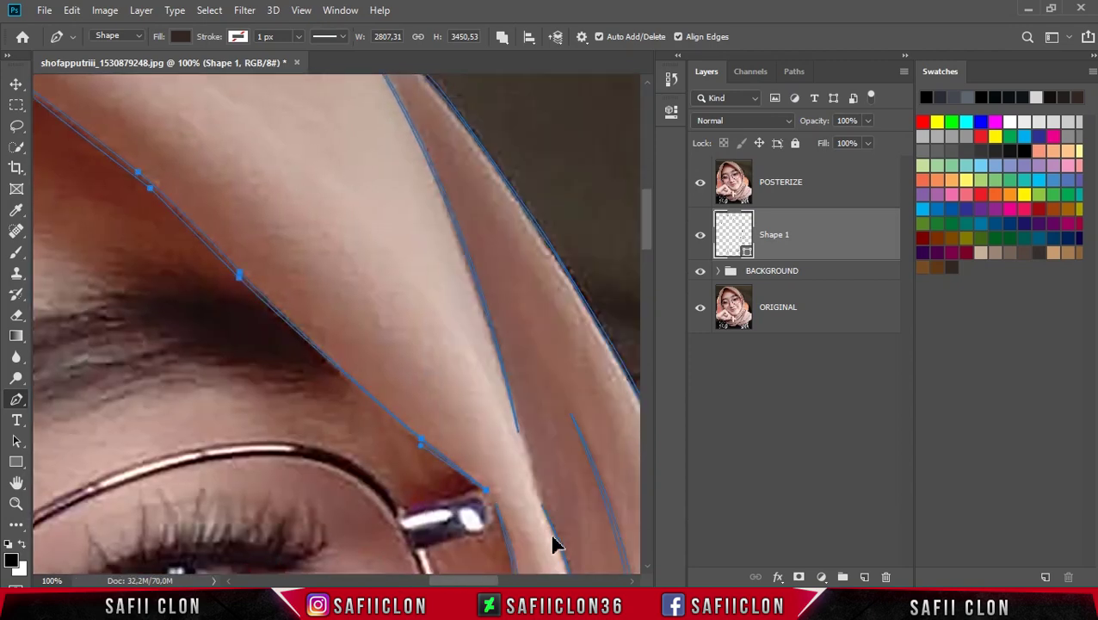
scroll(479, 398, "down", 1)
scroll(361, 498, "up", 3)
scroll(637, 326, "left", 4)
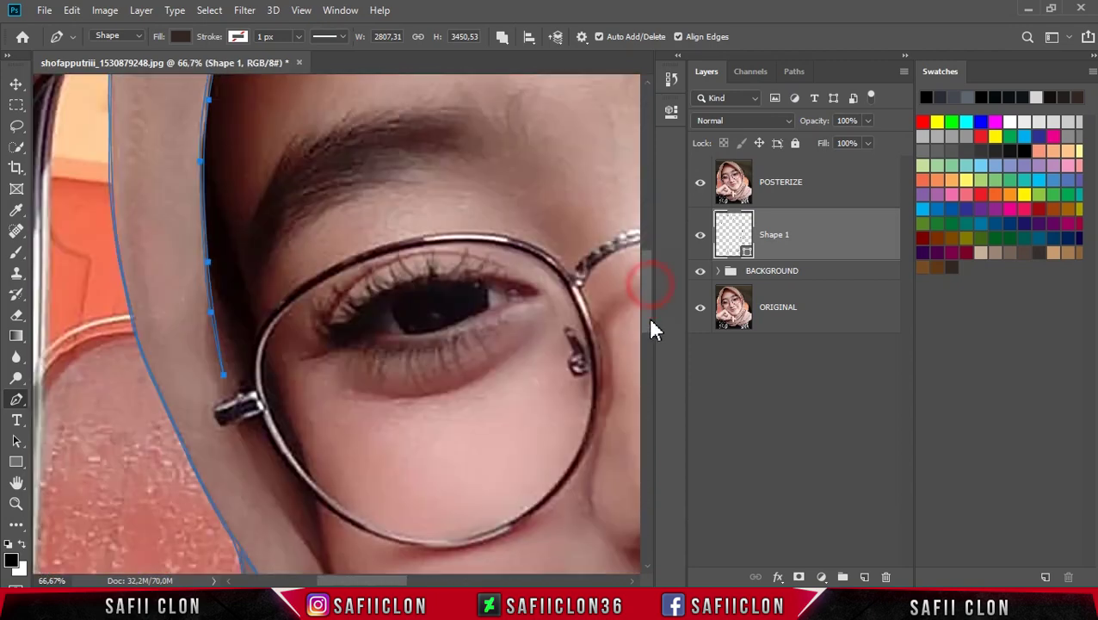
- Extend the outline from the glasses hinge down the cheek, shaping the curve to the face
scroll(293, 311, "down", 3)
left_click(352, 413)
left_click(297, 313)
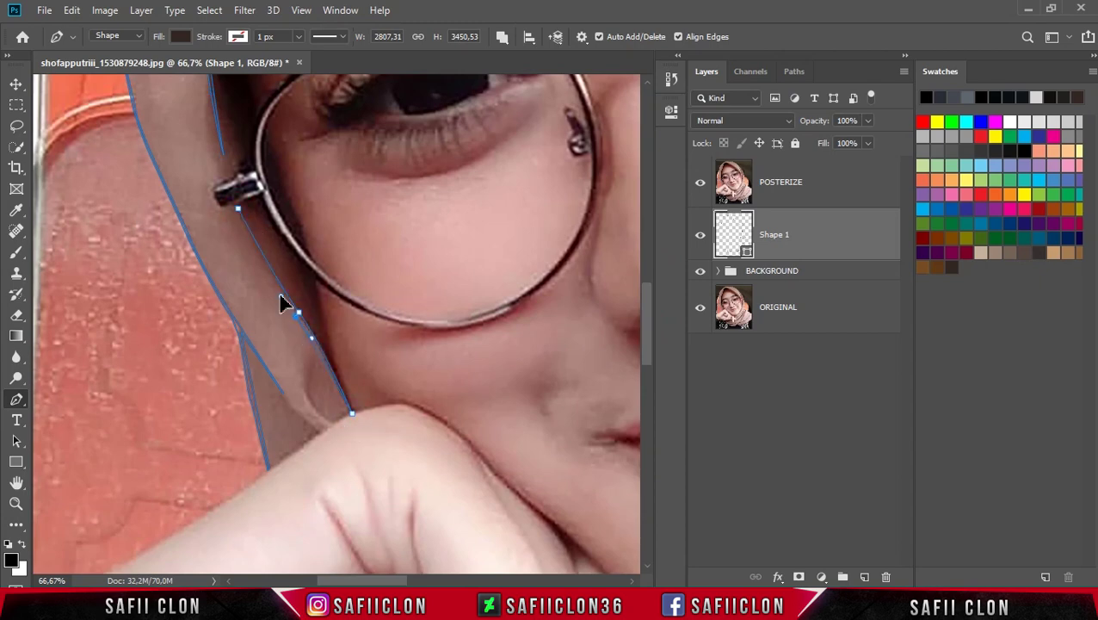
left_click(298, 315)
scroll(405, 399, "up", 1)
scroll(422, 392, "down", 5)
scroll(431, 431, "down", 3)
scroll(473, 234, "right", 3)
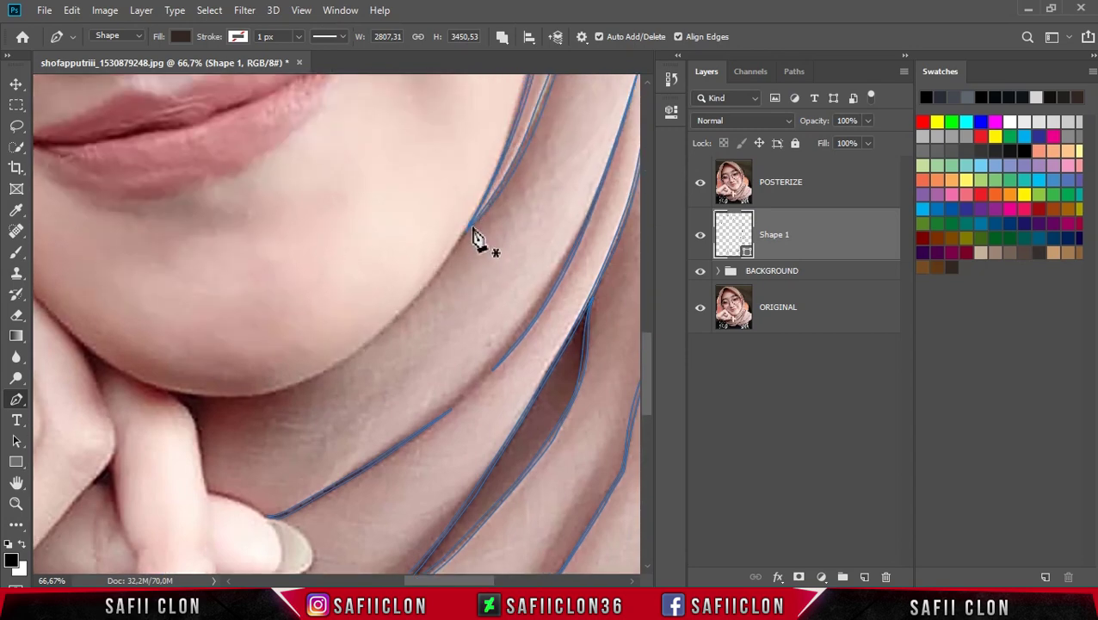
- Add anchors along the chin line and curve the path along the jaw toward the hand
left_click(398, 324)
left_click(293, 387)
scroll(221, 396, "up", 1)
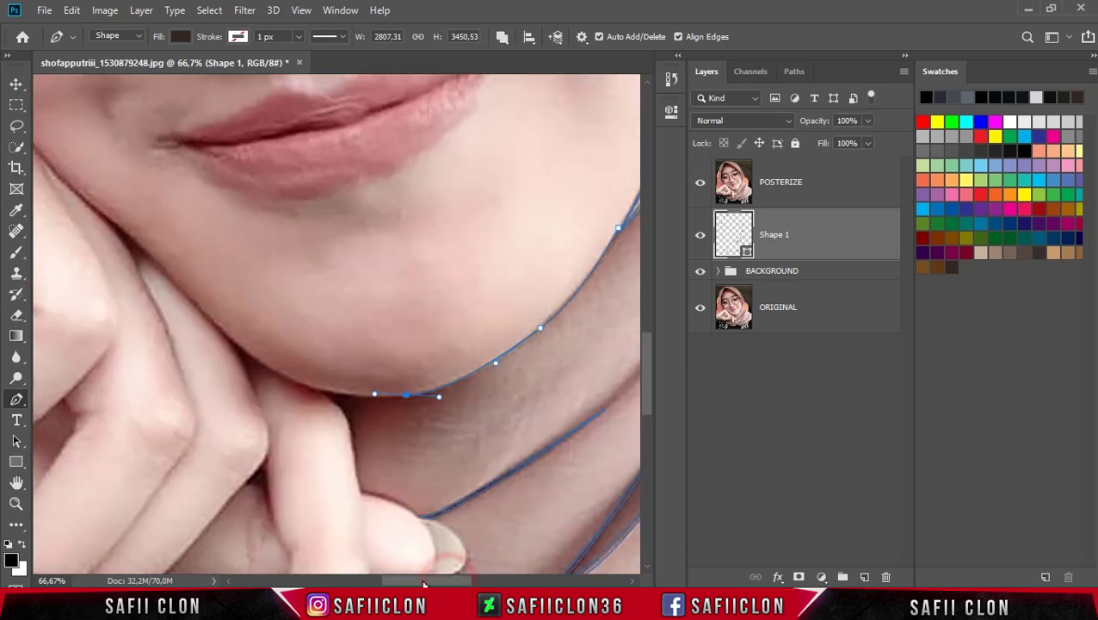
scroll(439, 426, "right", 2)
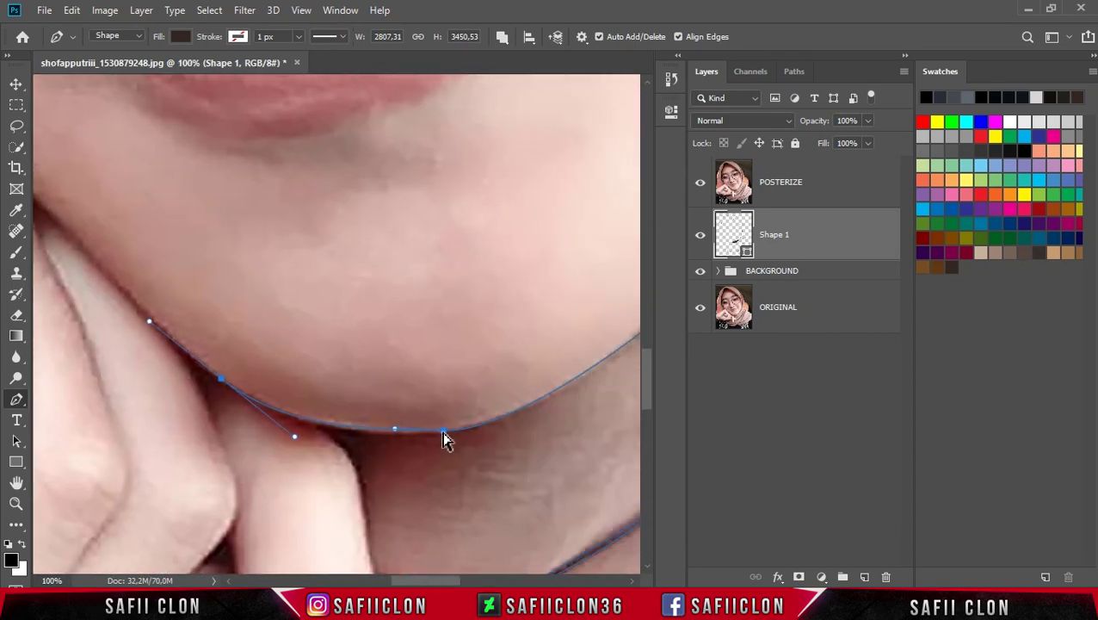
left_click(147, 318)
scroll(258, 301, "left", 5)
scroll(259, 302, "up", 1)
left_click_drag(390, 304, 349, 274)
- Trace the top of the hand where it meets the cheek and along its upper edge
scroll(306, 249, "down", 1)
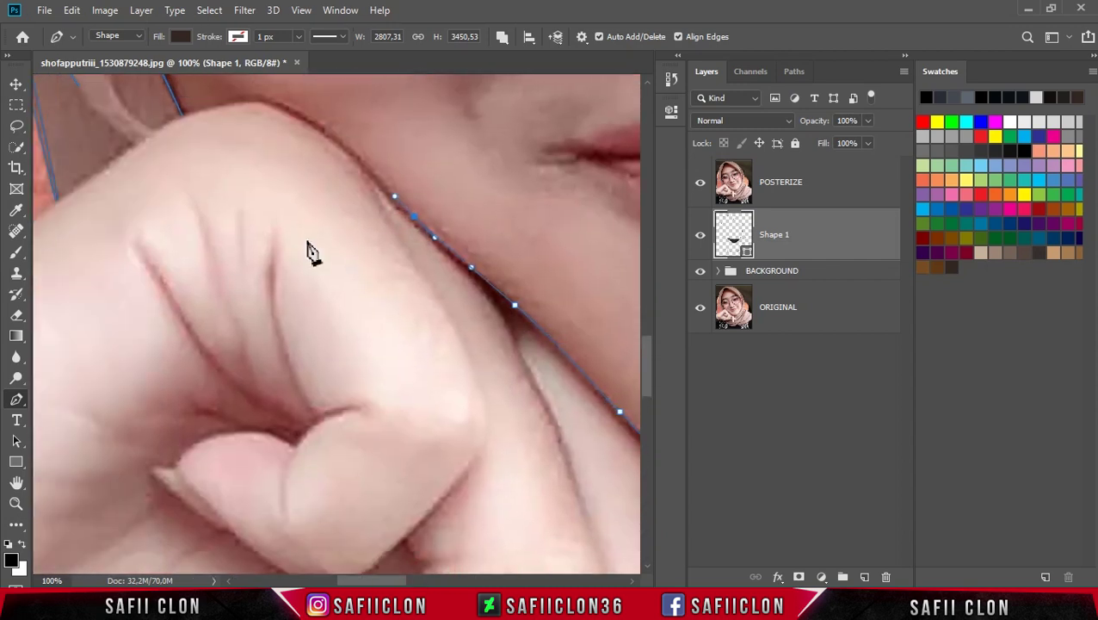
scroll(355, 269, "up", 2)
left_click(355, 269)
left_click(237, 217)
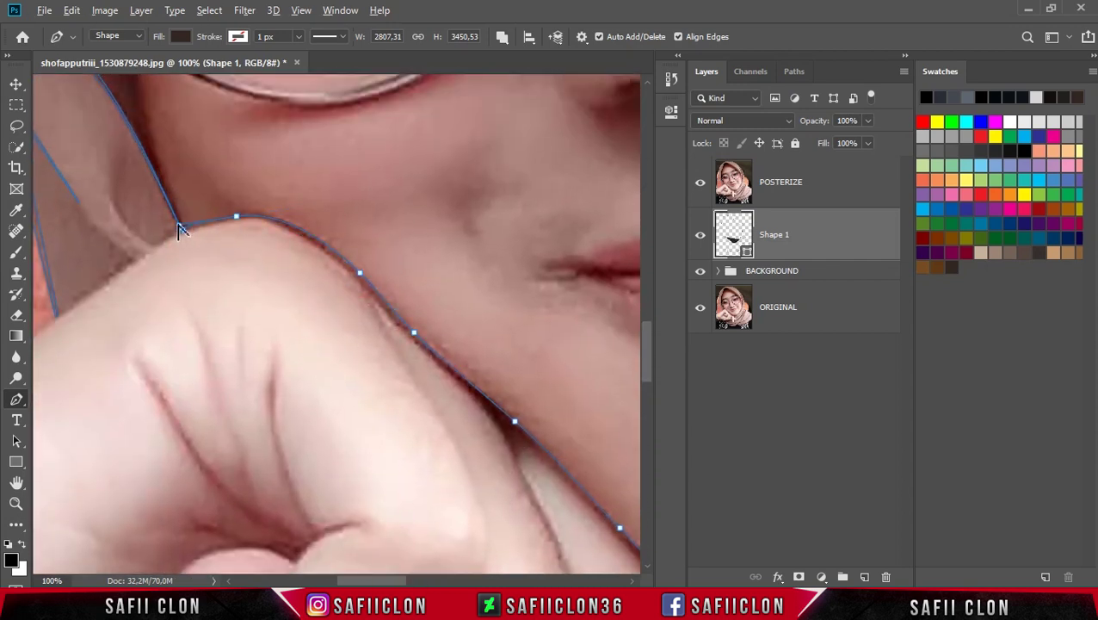
scroll(211, 238, "left", 5)
left_click(466, 260)
left_click(408, 306)
- Carry the outline down-left along the hand, past the image's left edge and back in
left_click(351, 349)
left_click(254, 414)
left_click(168, 457)
left_click_drag(344, 579, 250, 380)
left_click(206, 408)
scroll(206, 409, "up", 3)
left_click(248, 397)
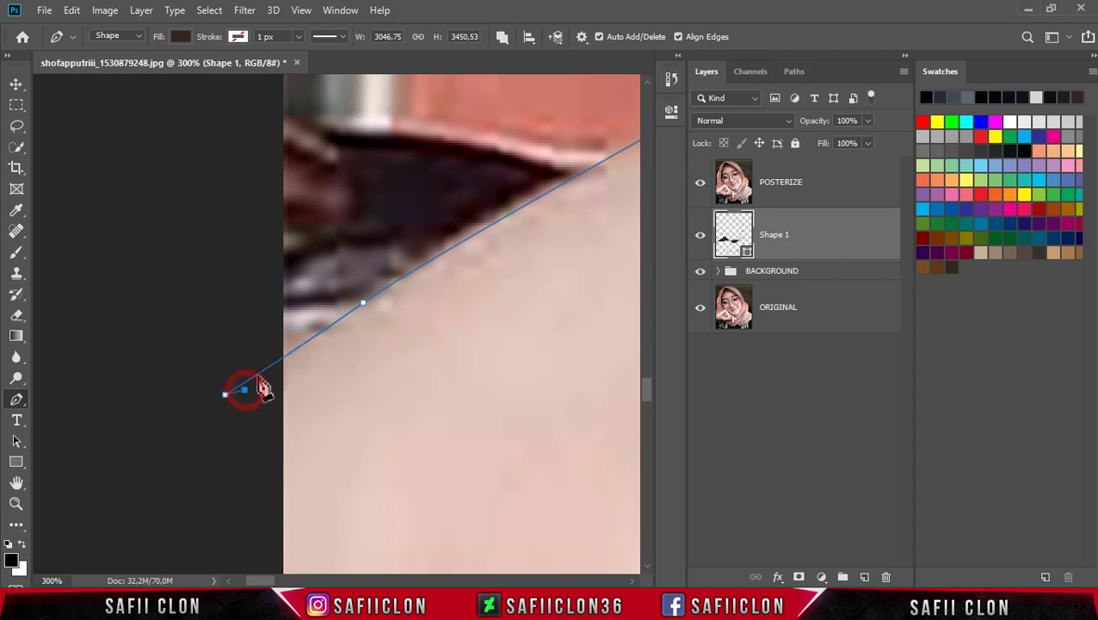
left_click_drag(264, 580, 282, 580)
- Outline the arm's upper edge to a corner at the hijab, then over the fist's knuckle
left_click(191, 215)
left_click(503, 165)
scroll(329, 321, "up", 2)
left_click(306, 238)
scroll(569, 220, "up", 2)
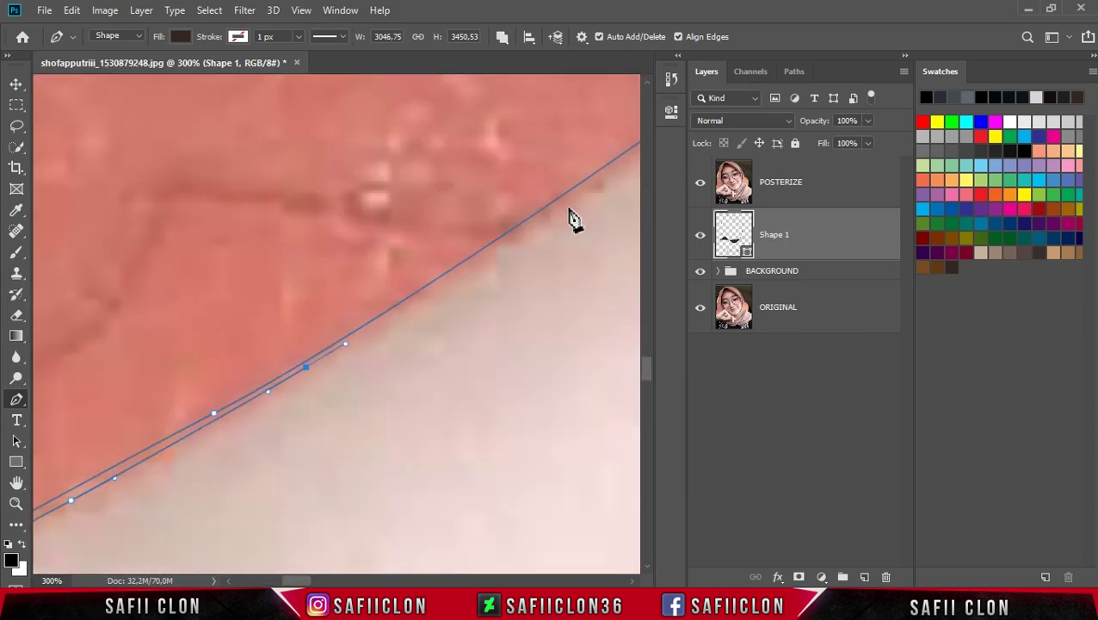
left_click(318, 211)
scroll(320, 212, "down", 1)
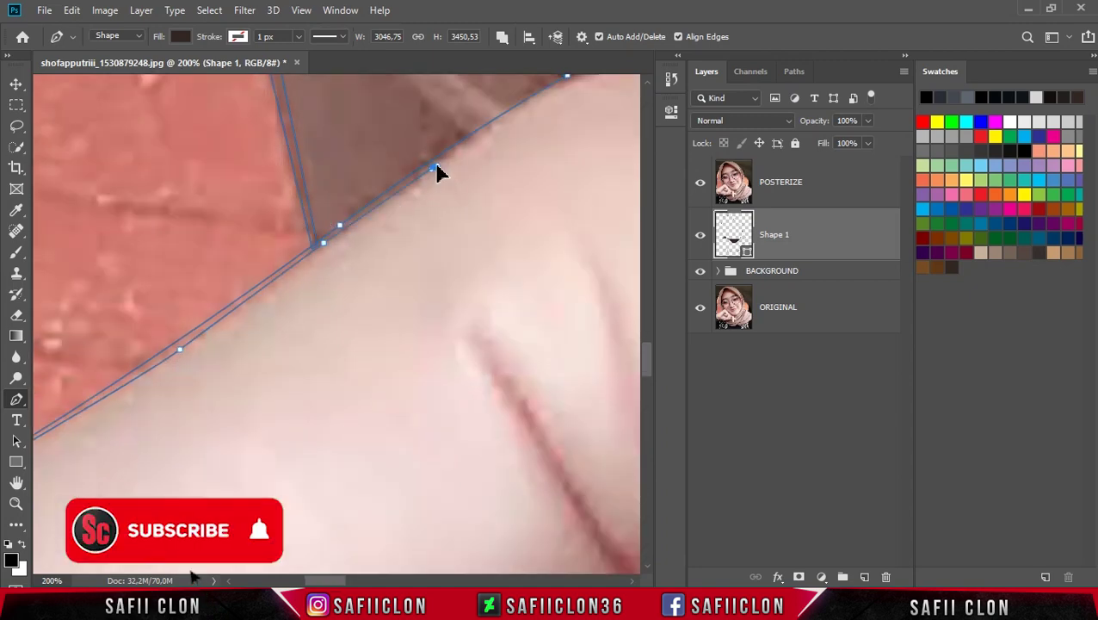
left_click(620, 375)
scroll(621, 375, "up", 2)
left_click_drag(258, 281, 262, 276)
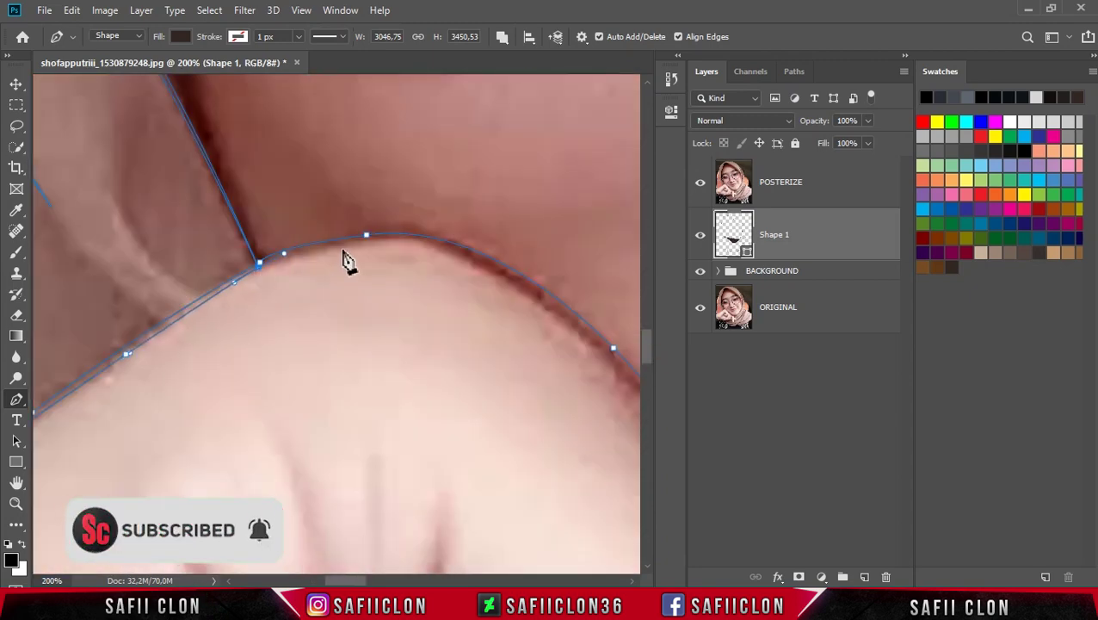
- Trace the knuckle edge, side of the hand, finger crease and finger toward the chin
scroll(577, 334, "right", 2)
scroll(384, 436, "down", 2)
left_click_drag(391, 191, 411, 222)
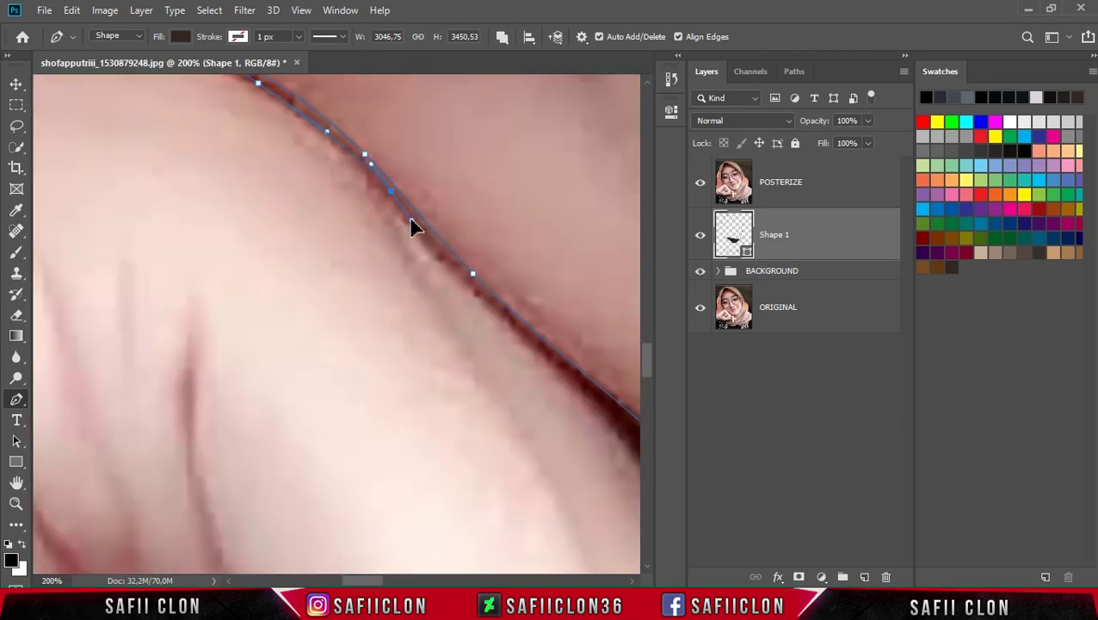
scroll(525, 344, "right", 3)
scroll(361, 370, "up", 1)
scroll(362, 370, "left", 1)
left_click(428, 404)
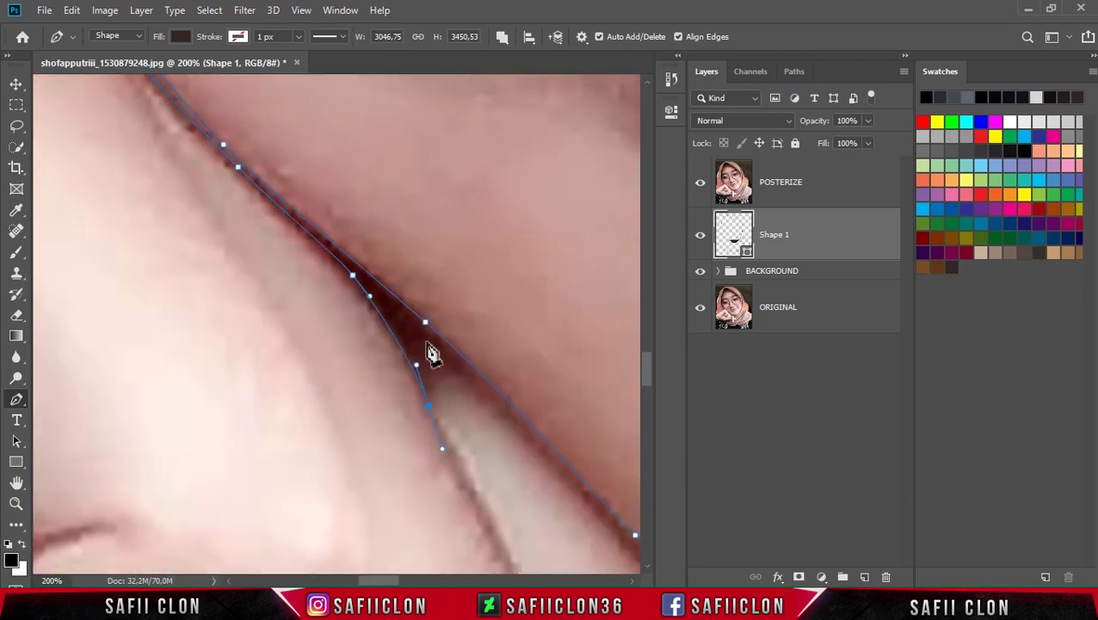
left_click_drag(517, 420, 528, 433)
scroll(522, 436, "down", 3)
scroll(523, 436, "right", 3)
left_click_drag(352, 394, 381, 428)
scroll(381, 428, "down", 3)
left_click(454, 416)
left_click(531, 380)
left_click_drag(417, 579, 446, 583)
- Follow the lower chin edge and jawline up to where the jaw meets the hijab
left_click(253, 422)
left_click(319, 433)
left_click_drag(393, 434, 453, 430)
scroll(385, 443, "right", 3)
left_click(622, 228)
scroll(335, 347, "right", 3)
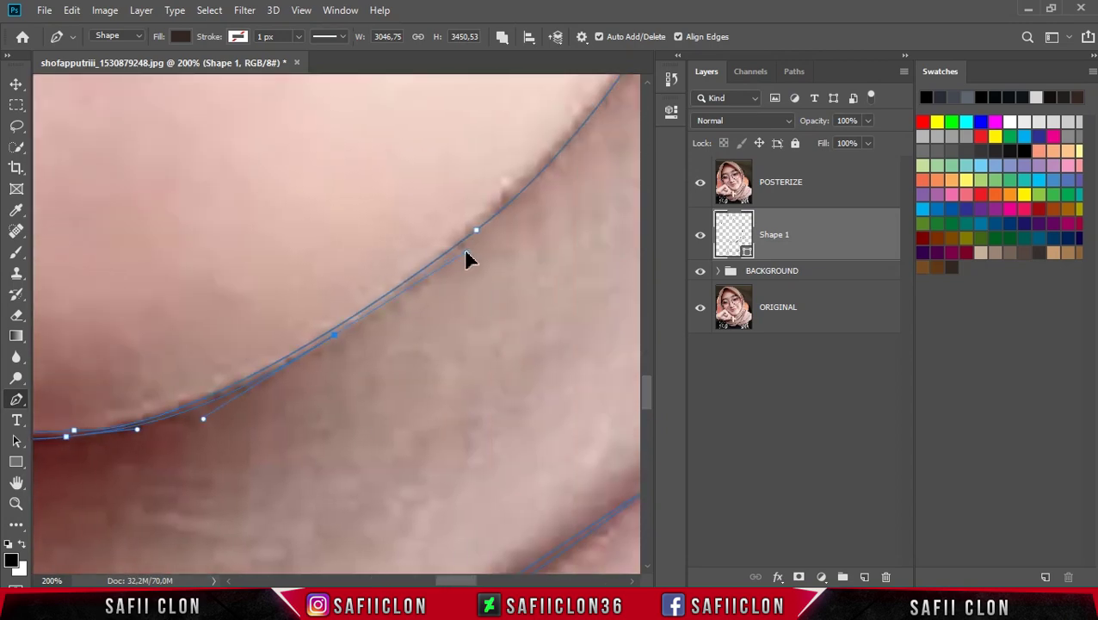
scroll(456, 507, "right", 5)
scroll(360, 258, "up", 3)
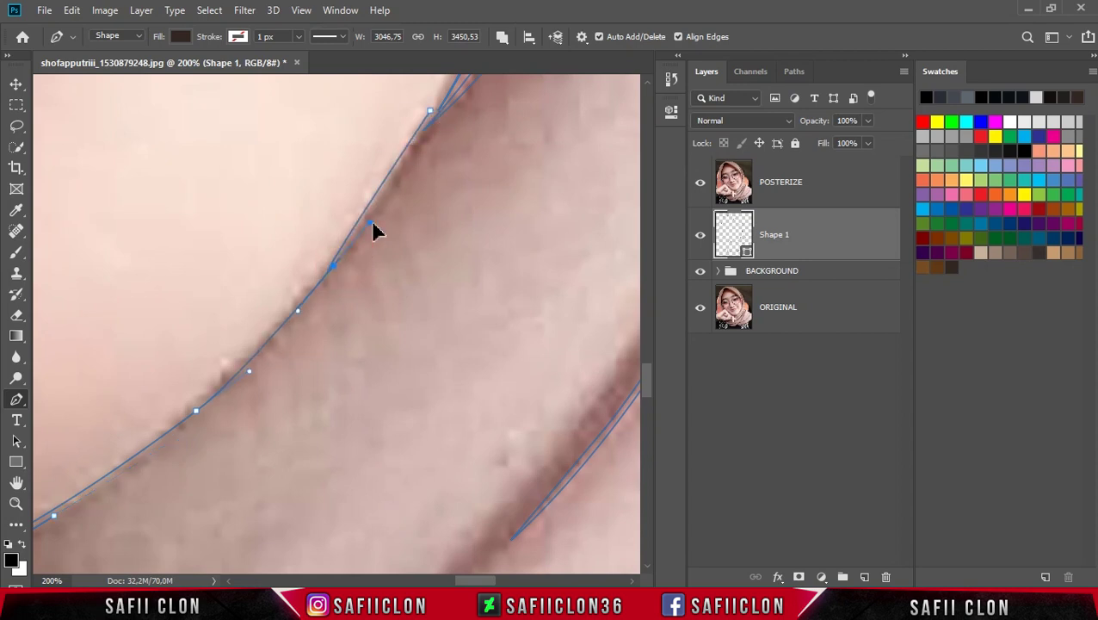
left_click(337, 275)
left_click_drag(441, 110, 430, 115)
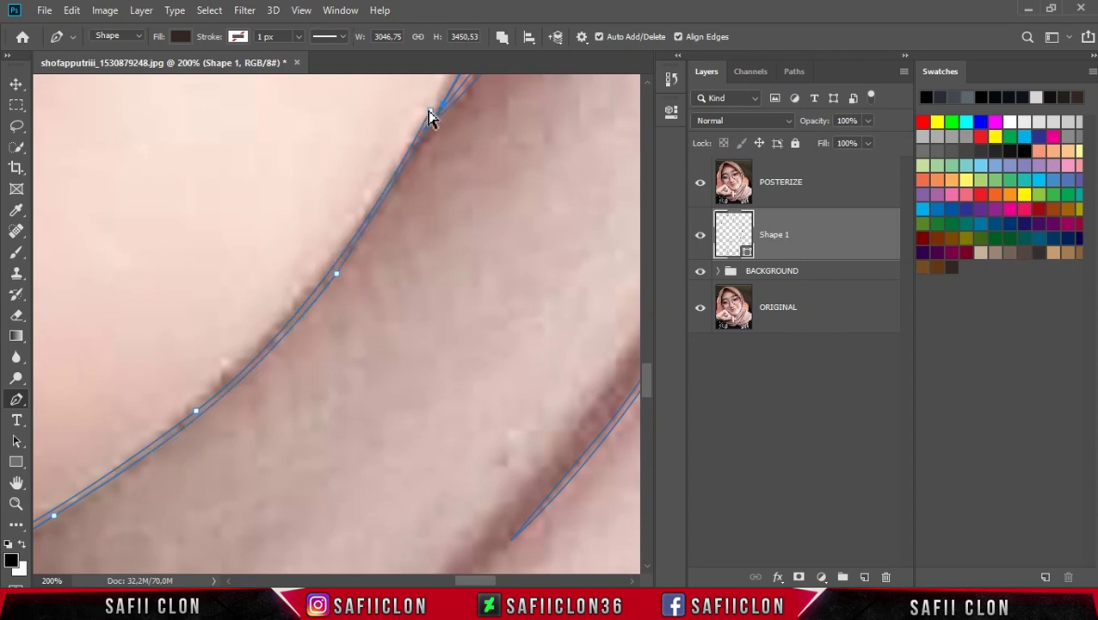
scroll(441, 122, "up", 1)
scroll(465, 138, "up", 2)
left_click(479, 139)
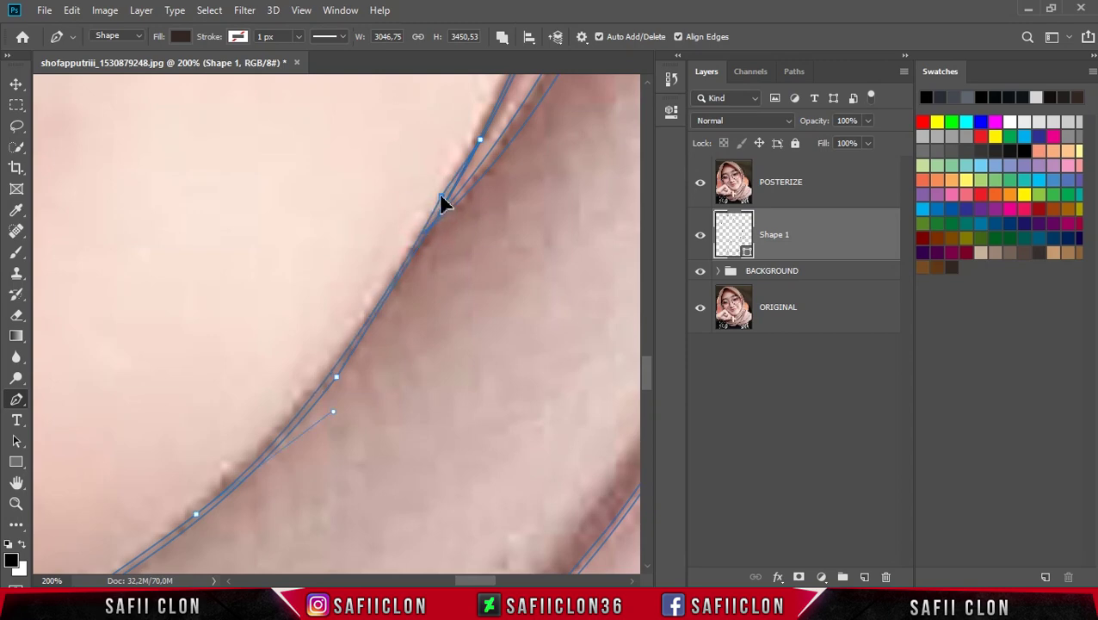
scroll(473, 220, "down", 3)
scroll(477, 225, "down", 2)
scroll(482, 258, "down", 1)
scroll(492, 584, "left", 1)
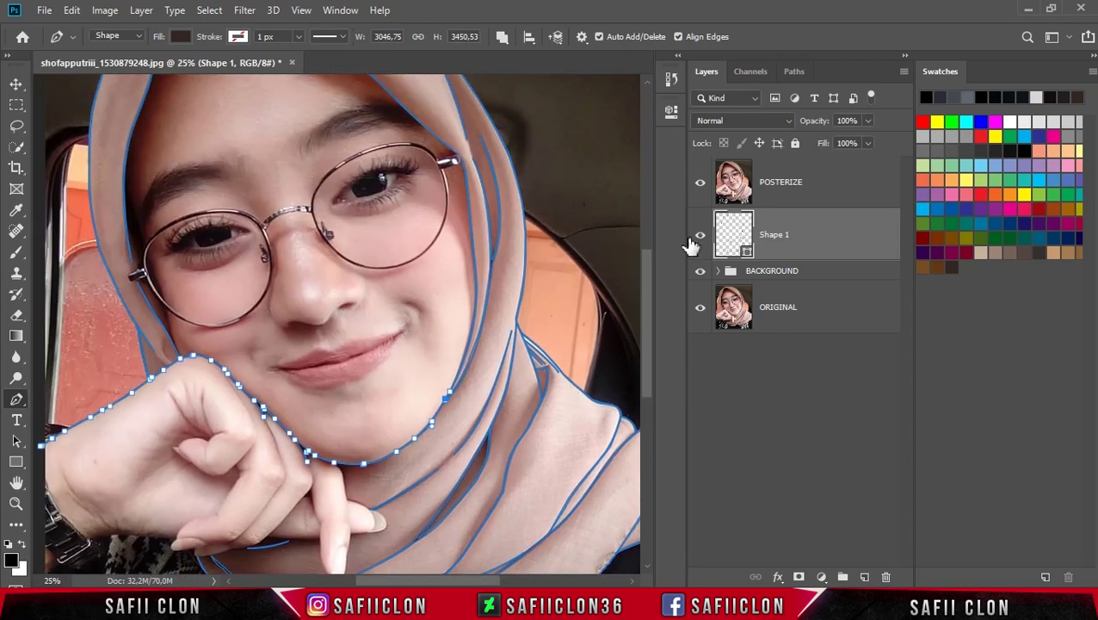
- Hide the POSTERIZE layer and path outlines, then zoom out and back in to review the line art
left_click(698, 185)
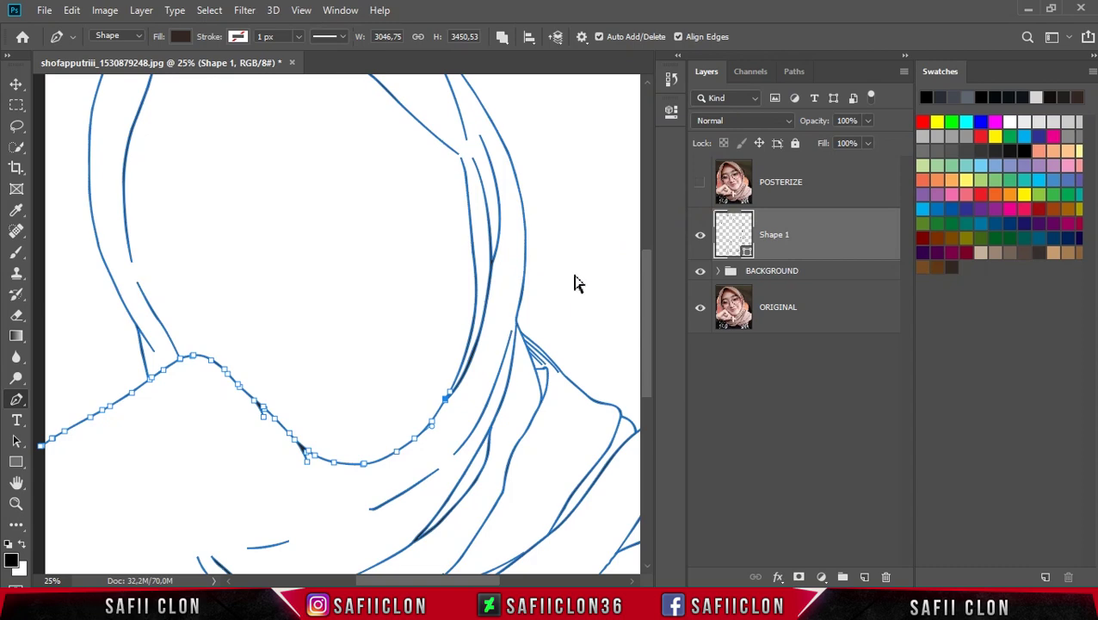
key("Return")
key("ctrl+minus")
key("ctrl+minus")
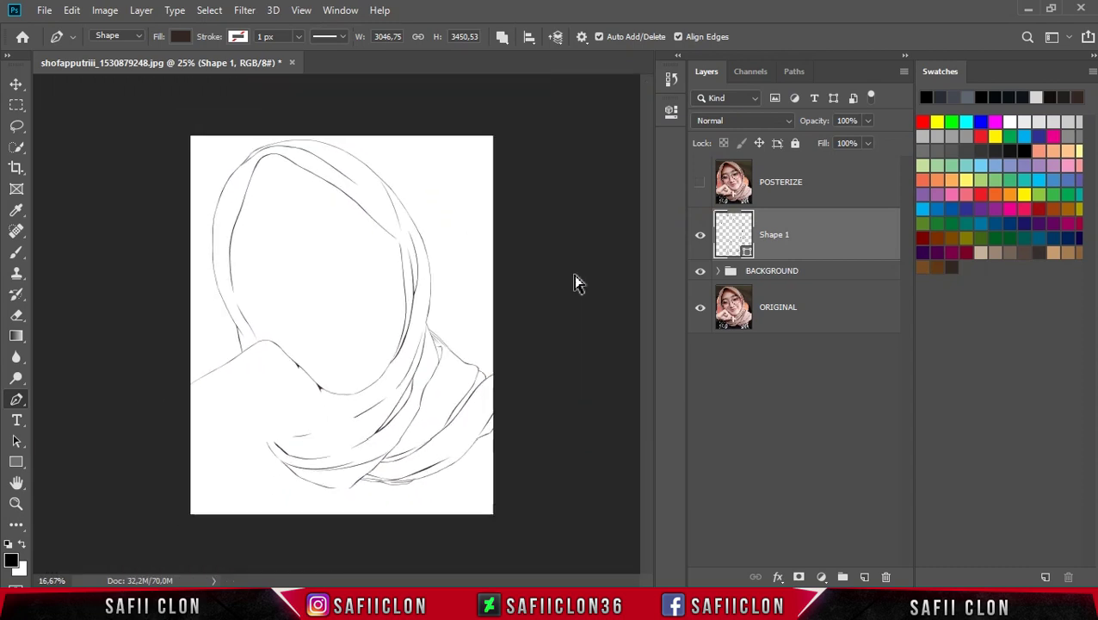
key("ctrl+plus")
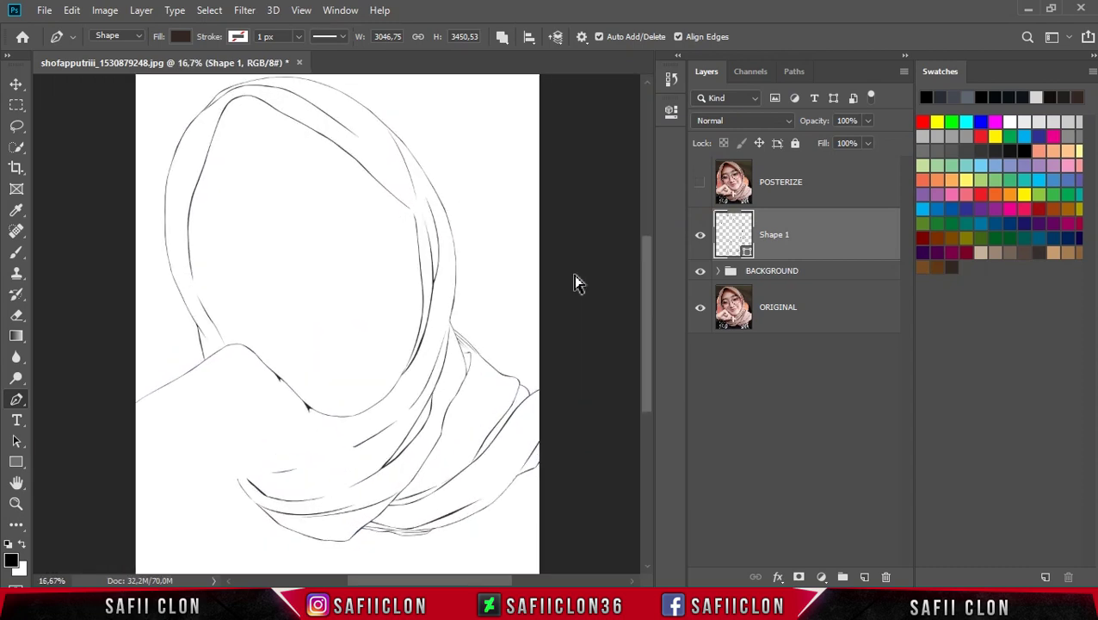
key("ctrl+plus")
key("ctrl+plus")
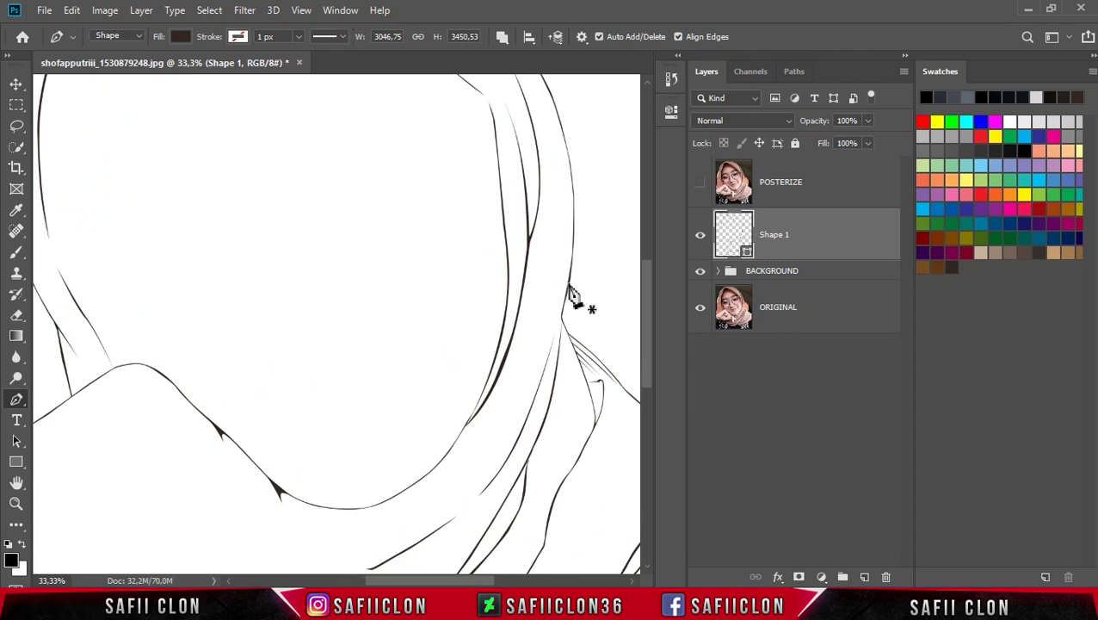
scroll(571, 292, "down", 1)
scroll(575, 294, "down", 1)
scroll(576, 297, "up", 3)
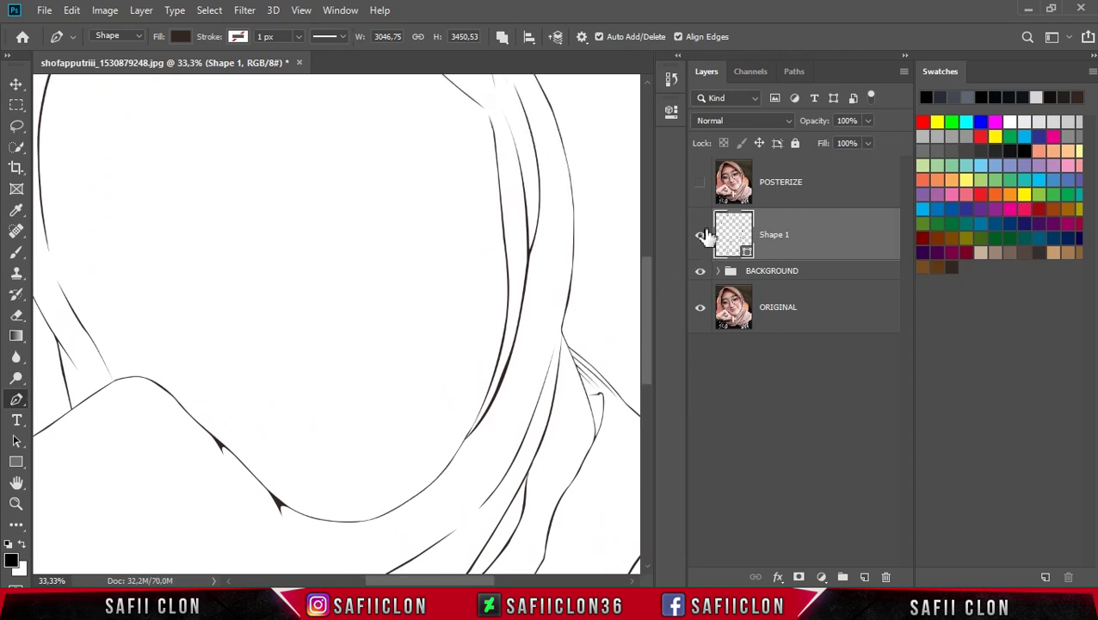
- Show the POSTERIZE photo again under the outlines and zoom in on the finger
left_click(699, 188)
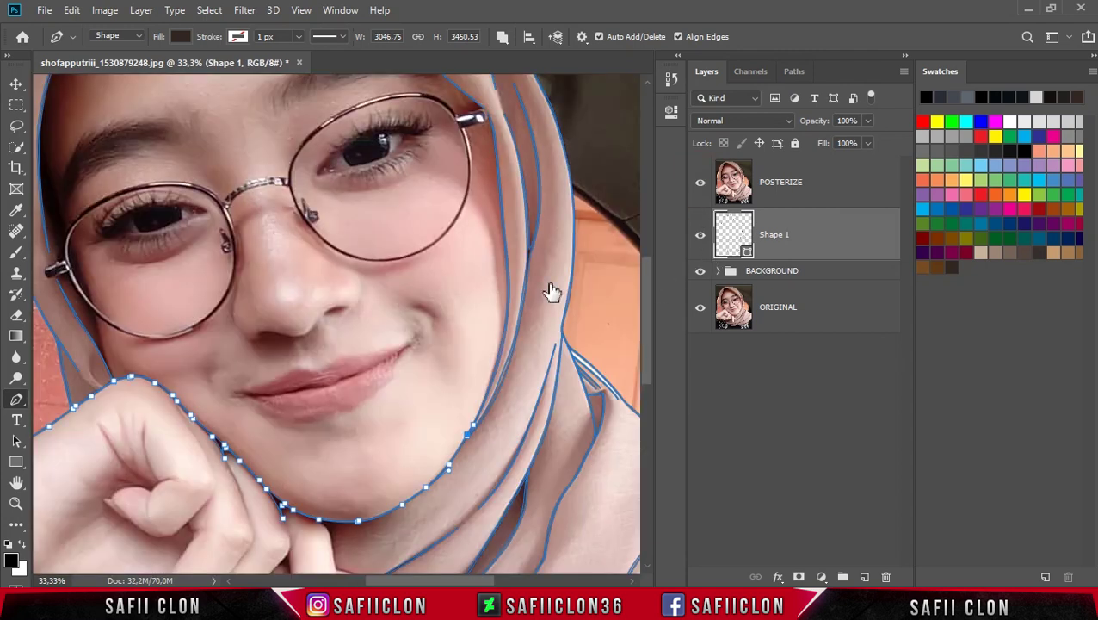
scroll(413, 379, "up", 1)
scroll(412, 377, "up", 1)
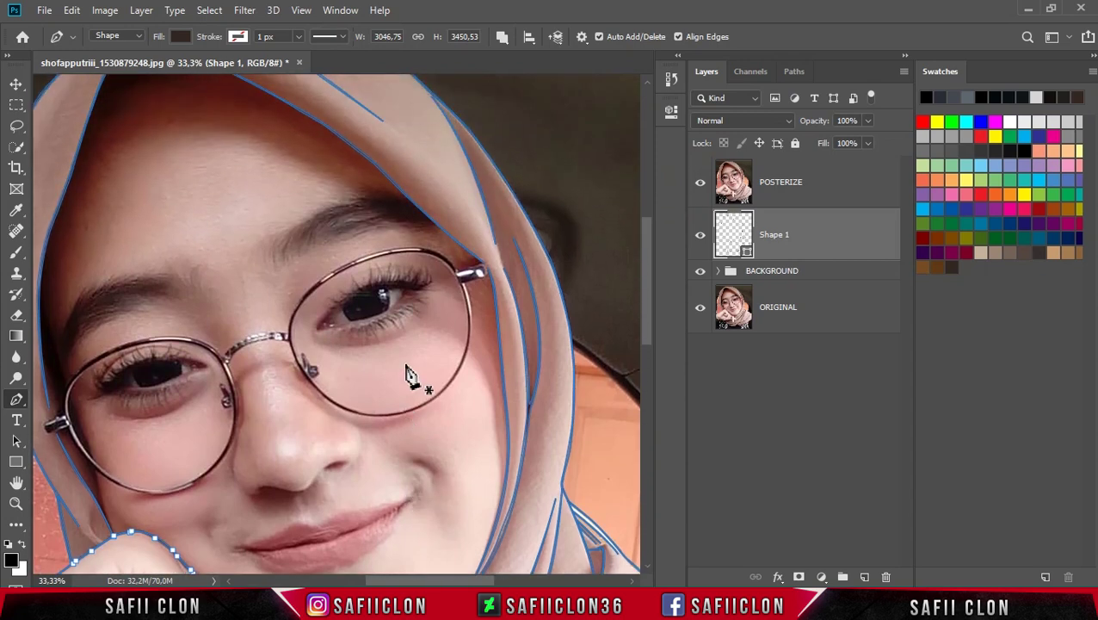
scroll(430, 377, "down", 1)
scroll(449, 381, "down", 1)
left_click_drag(651, 306, 648, 367)
scroll(478, 344, "up", 1)
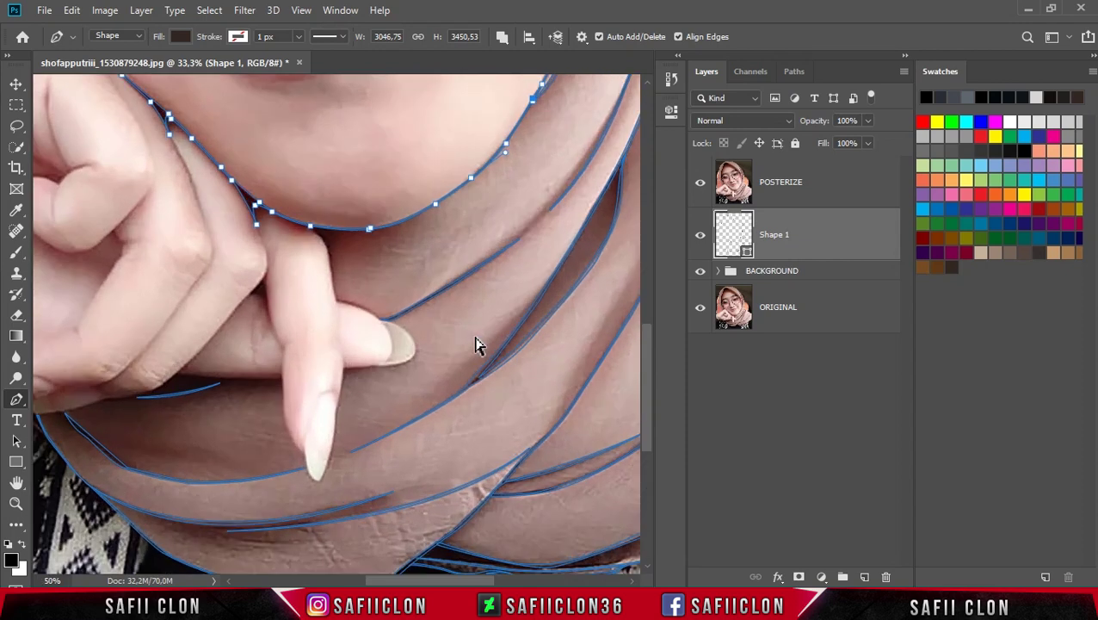
scroll(477, 344, "up", 1)
scroll(478, 344, "up", 1)
scroll(478, 344, "up", 1)
scroll(478, 344, "up", 1)
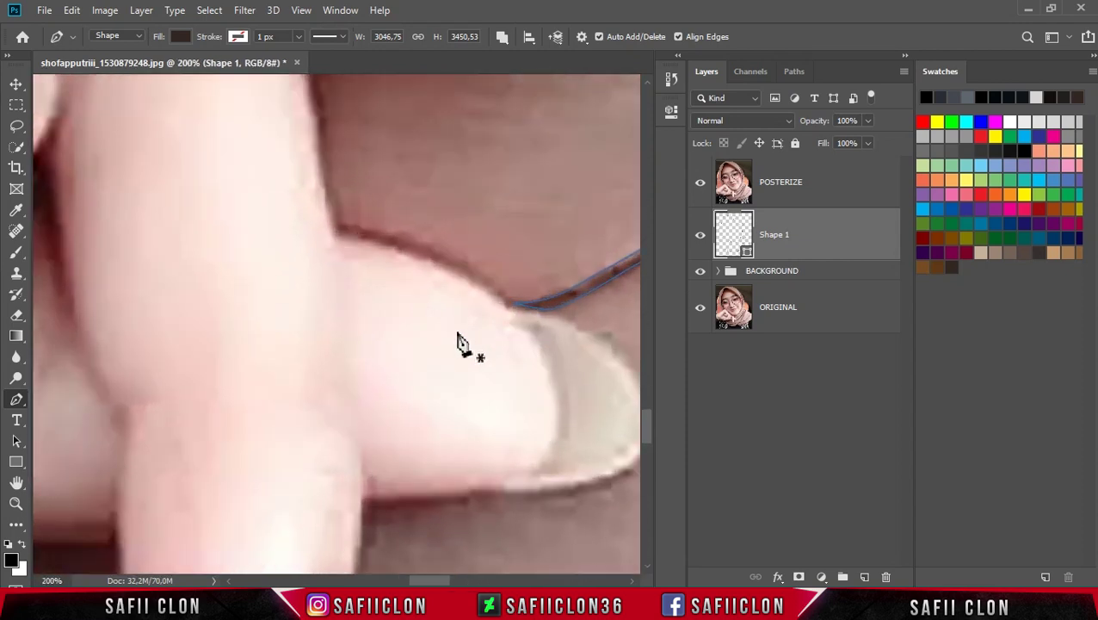
scroll(237, 226, "up", 2)
scroll(301, 299, "up", 2)
scroll(317, 334, "up", 2)
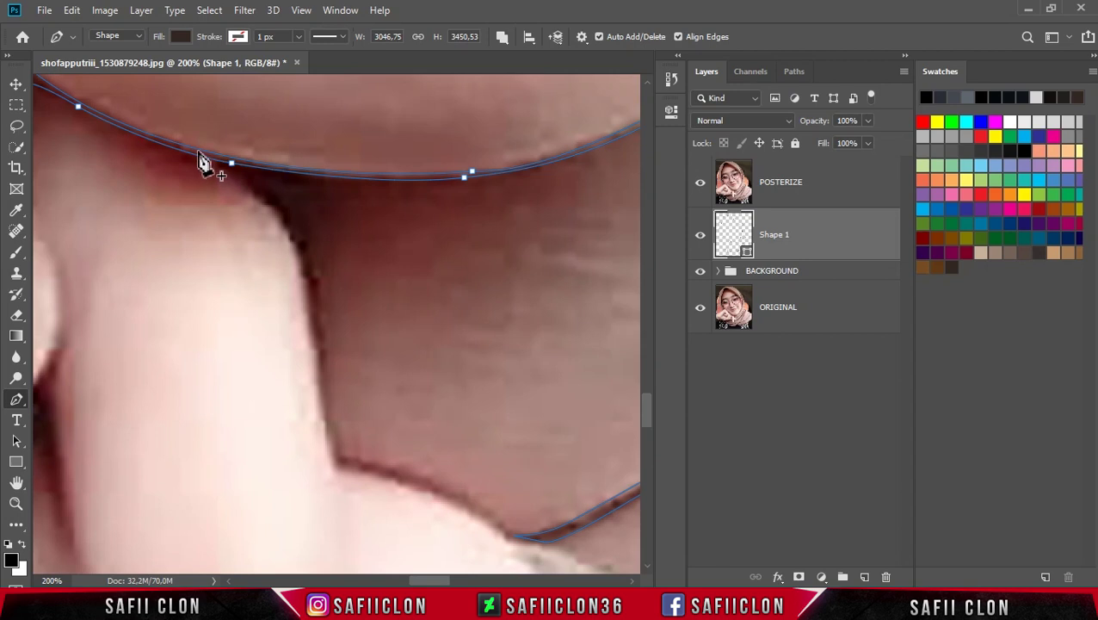
- Start a new Pen path curving down the finger's edge toward the nail
left_click(209, 165)
left_click_drag(272, 211, 298, 240)
scroll(303, 311, "down", 1)
scroll(308, 260, "down", 2)
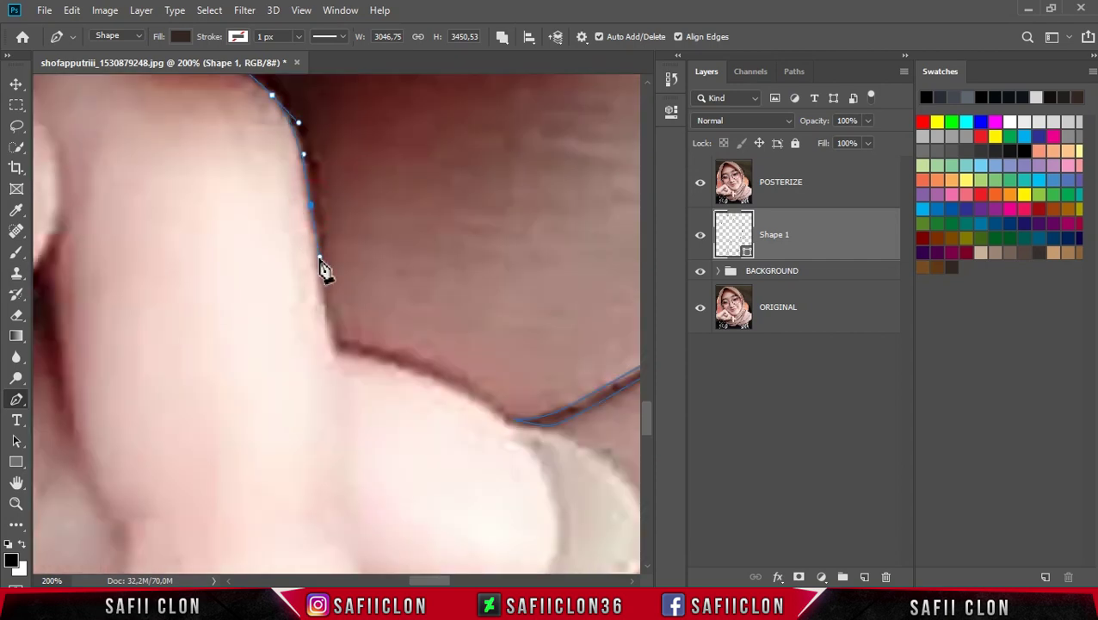
scroll(319, 262, "down", 2)
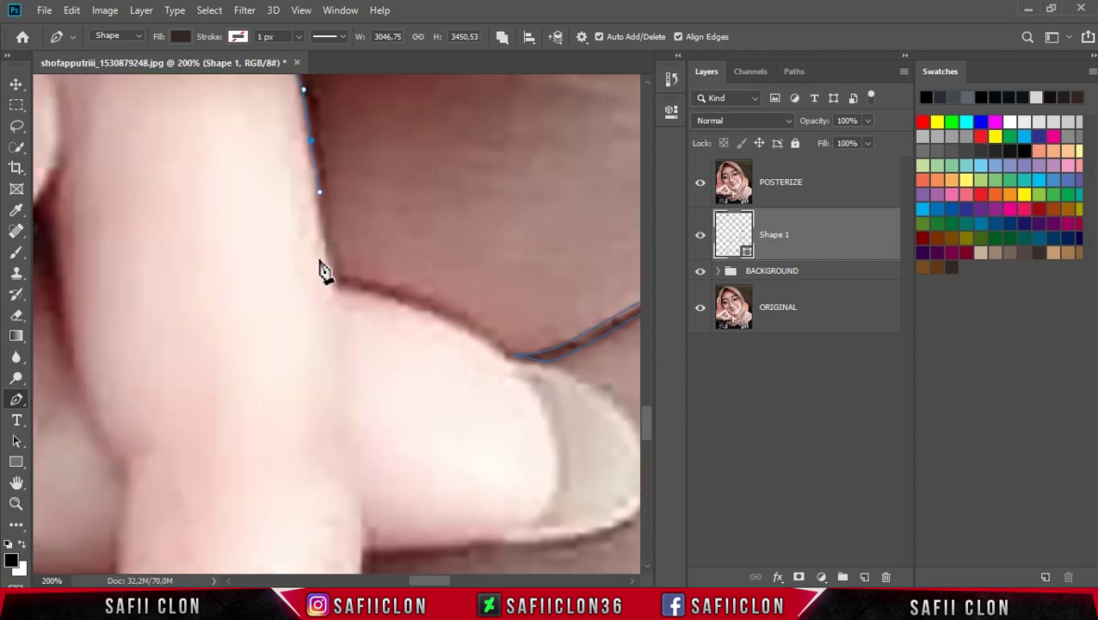
left_click(334, 355)
scroll(331, 318, "down", 4)
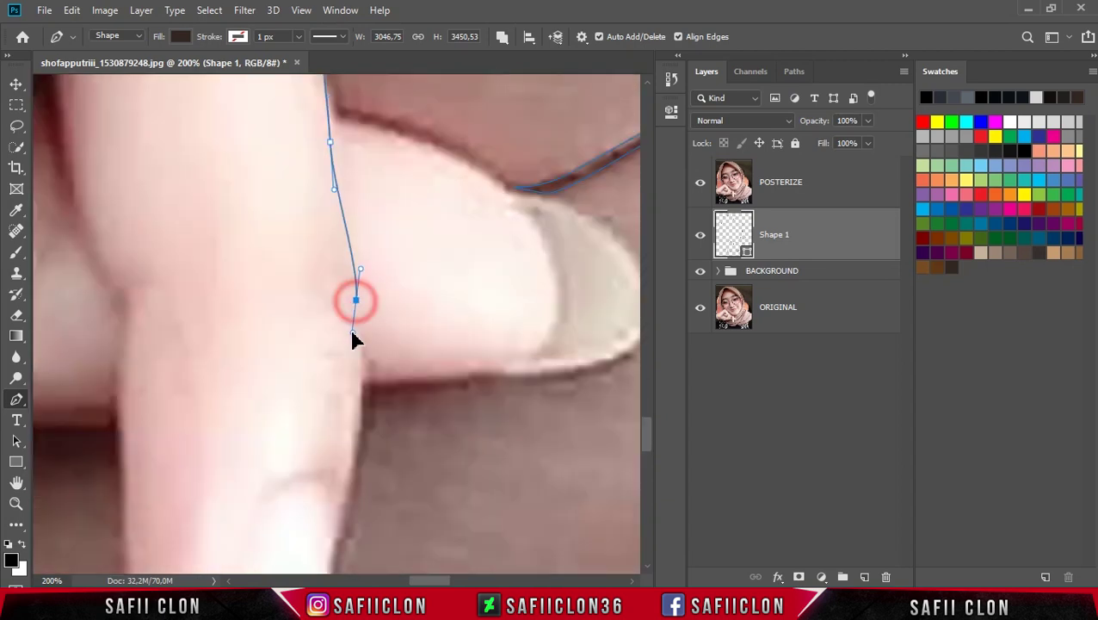
scroll(355, 329, "down", 2)
scroll(357, 349, "down", 1)
left_click_drag(347, 379, 331, 439)
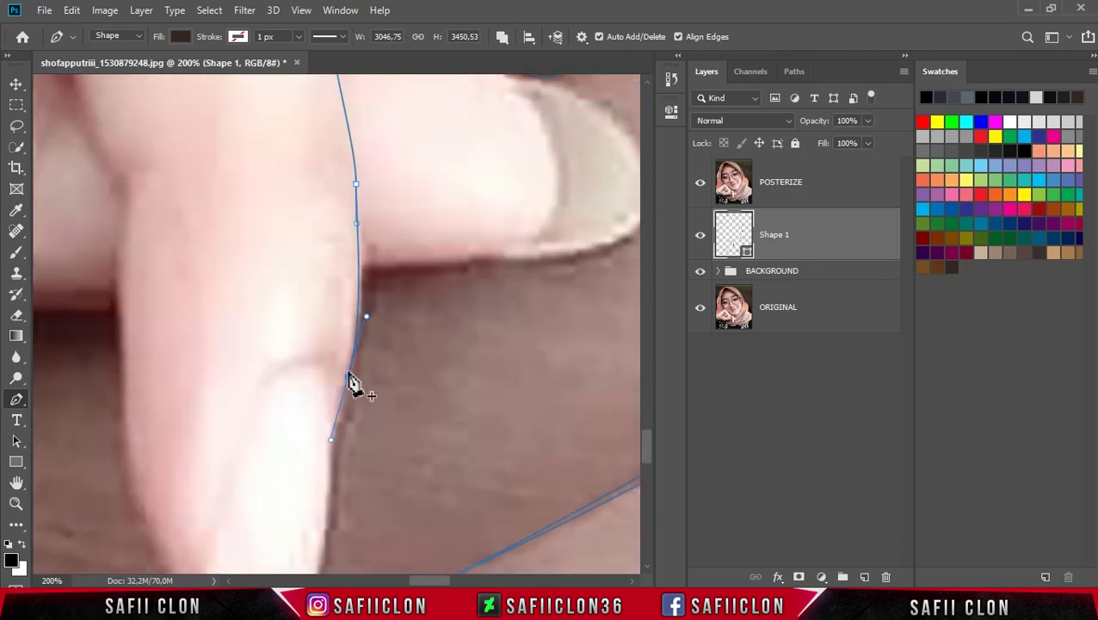
scroll(348, 379, "down", 4)
- Trace down the nail edge, around the nail tip and back up the finger's left edge
left_click(336, 226)
scroll(331, 284, "down", 1)
left_click(329, 268)
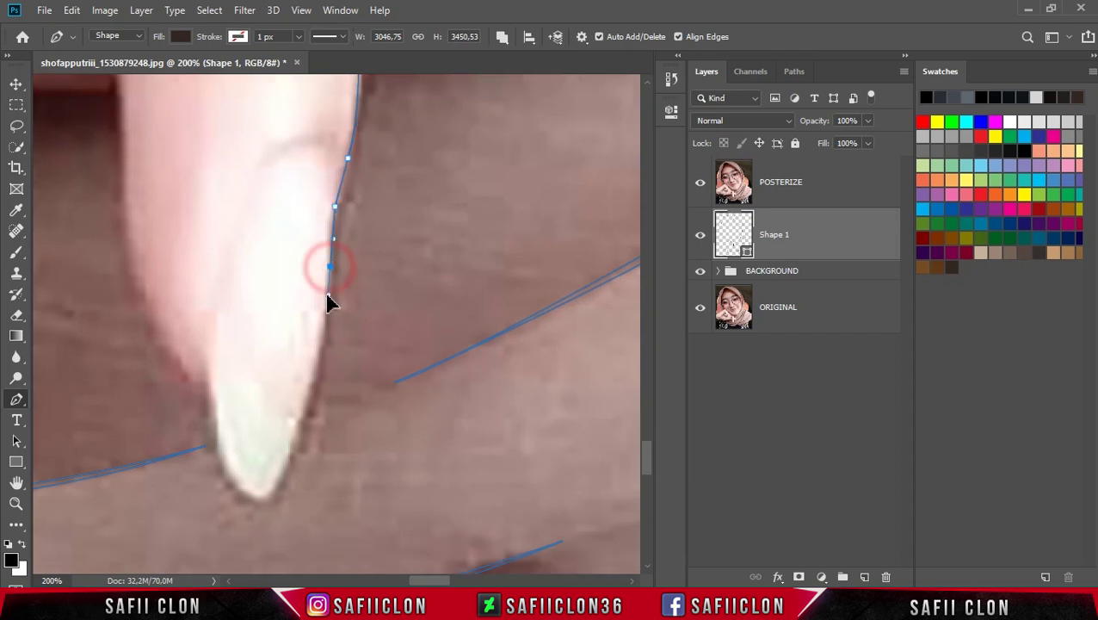
left_click(301, 421)
left_click(256, 498)
left_click(226, 489)
left_click(218, 447)
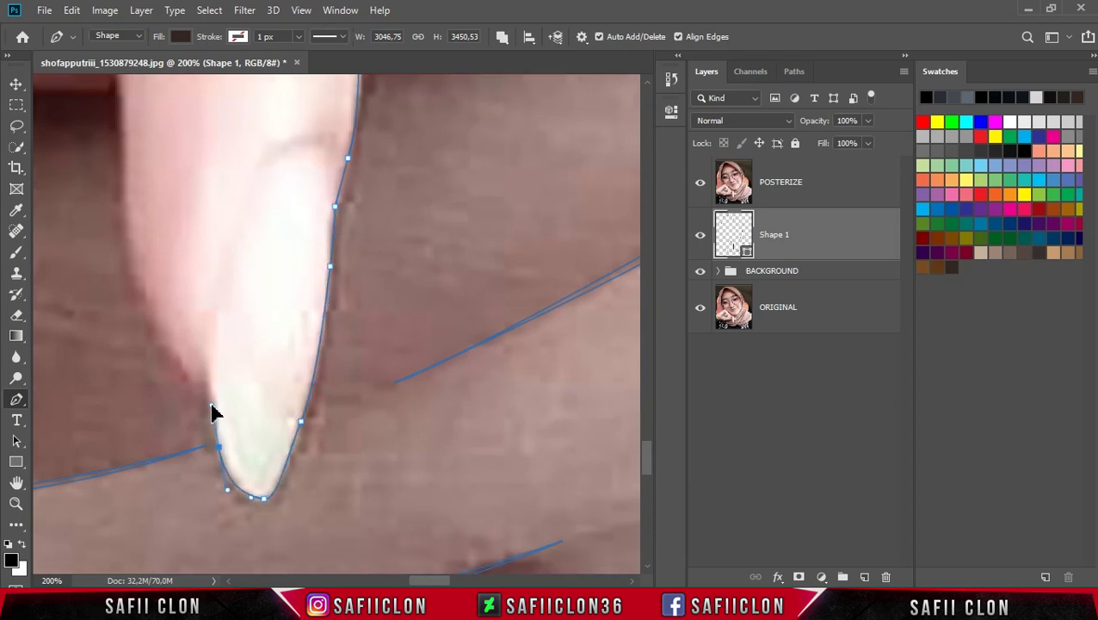
left_click_drag(220, 269, 242, 198)
left_click_drag(209, 403, 207, 392)
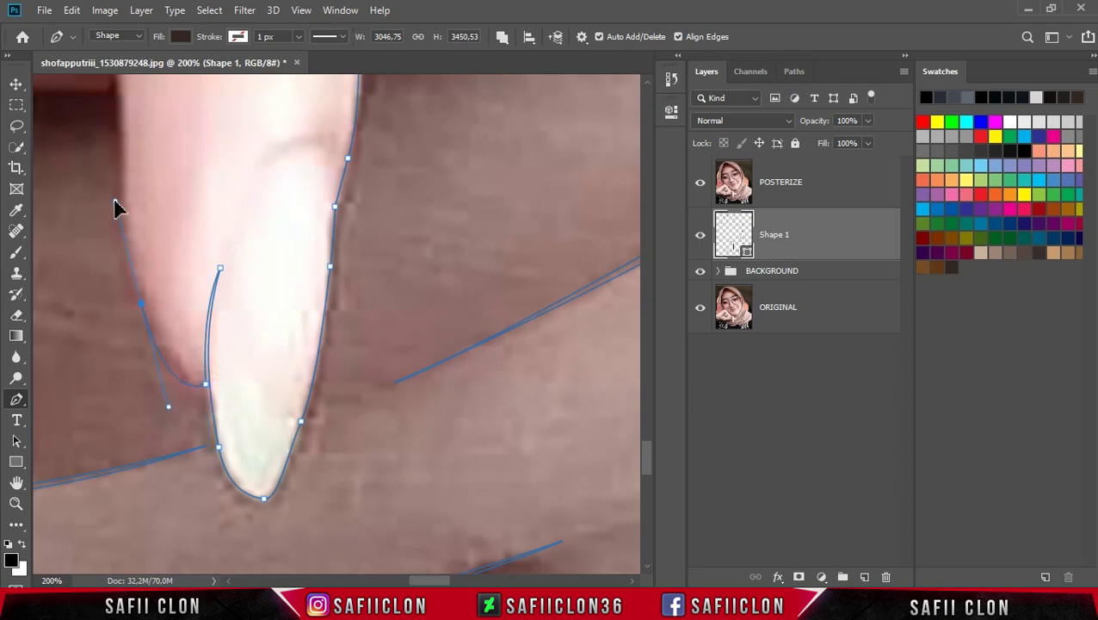
left_click_drag(137, 299, 163, 390)
scroll(162, 310, "up", 3)
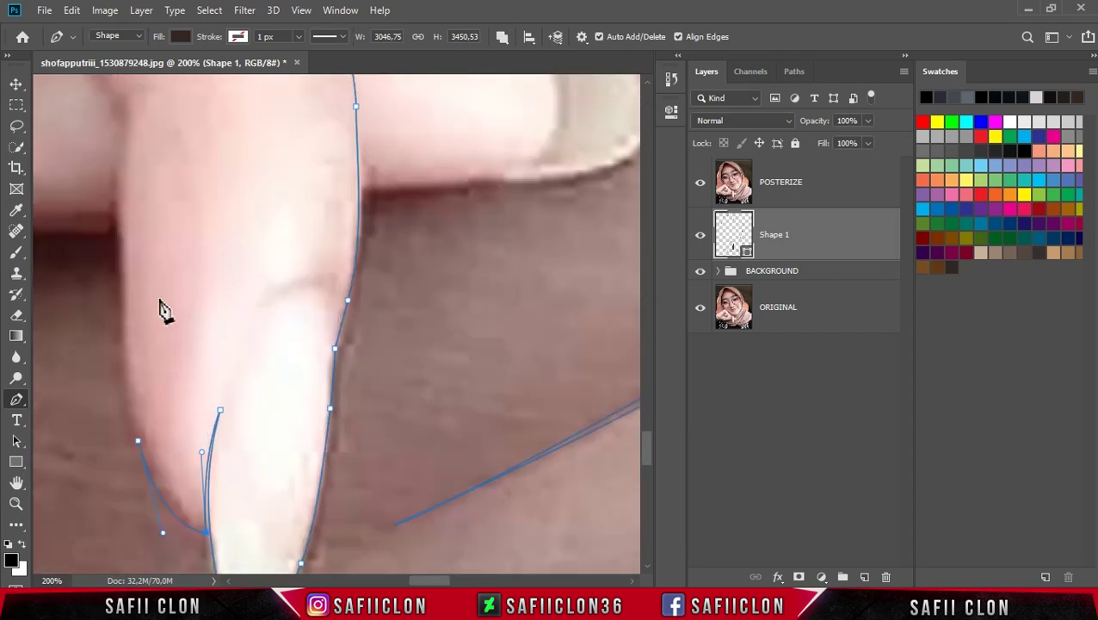
scroll(120, 237, "up", 3)
mouse_move(141, 222)
left_mouse_down()
mouse_move(125, 247)
mouse_move(136, 209)
left_mouse_up()
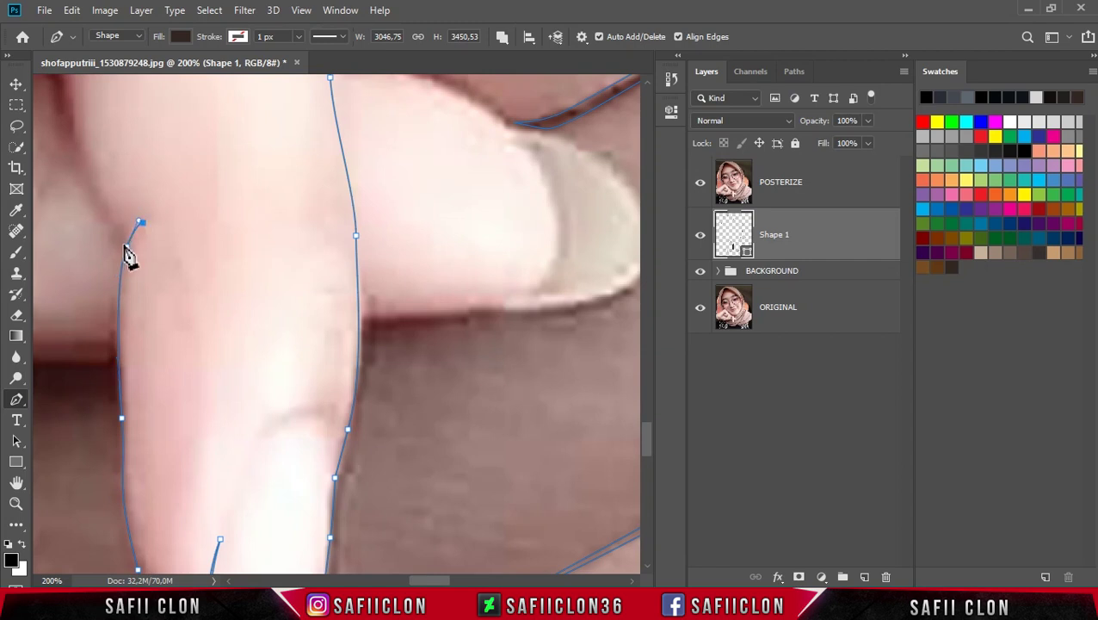
- Add anchors bending along the finger's left edge, converting the last one to a corner
scroll(292, 363, "left", 5)
scroll(359, 380, "up", 3)
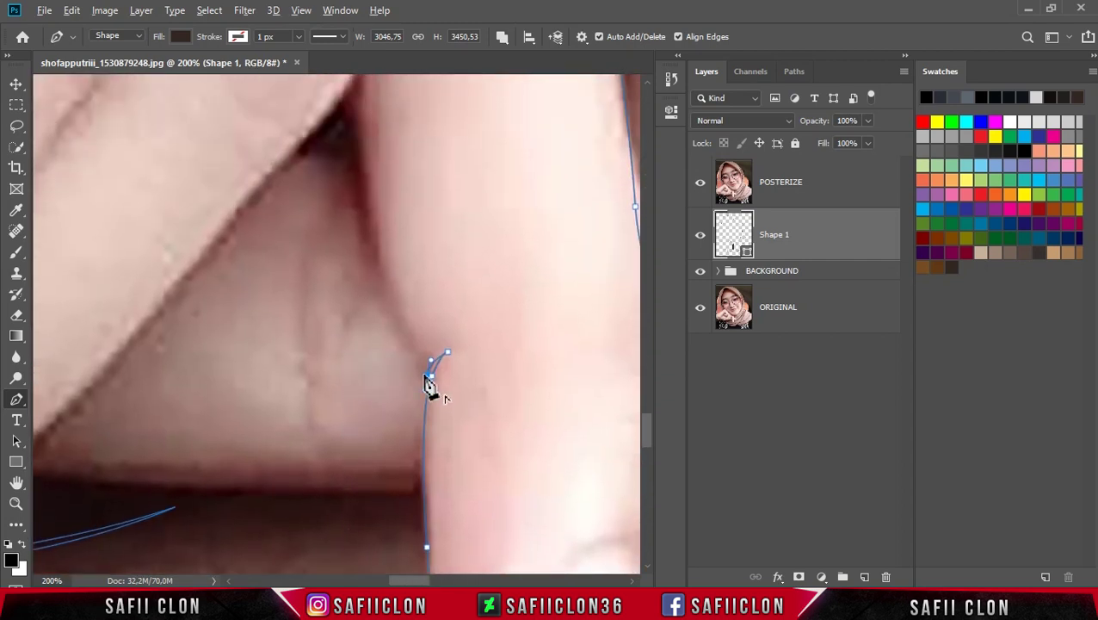
left_click(379, 258)
scroll(387, 252, "up", 2)
scroll(385, 314, "up", 2)
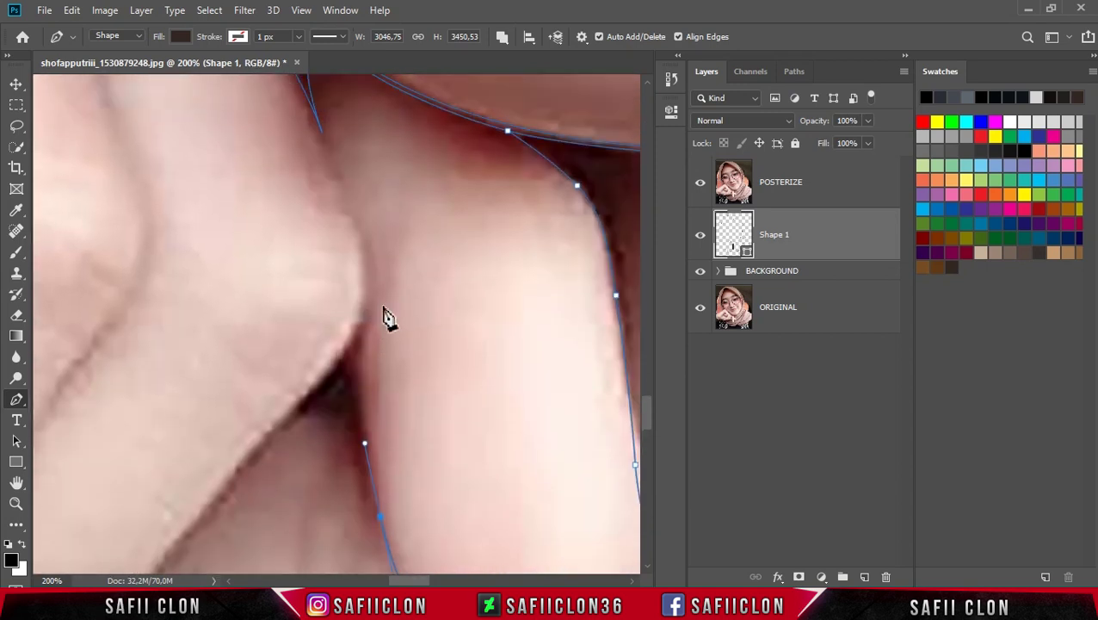
left_click_drag(365, 329, 386, 289)
left_click(363, 327, "alt")
scroll(370, 345, "up", 2)
left_click_drag(324, 246, 346, 313)
scroll(356, 326, "down", 2)
left_click(360, 336, "alt")
- Continue the outline along the neighbouring finger's edge to a corner under the fingertip
scroll(313, 417, "down", 3)
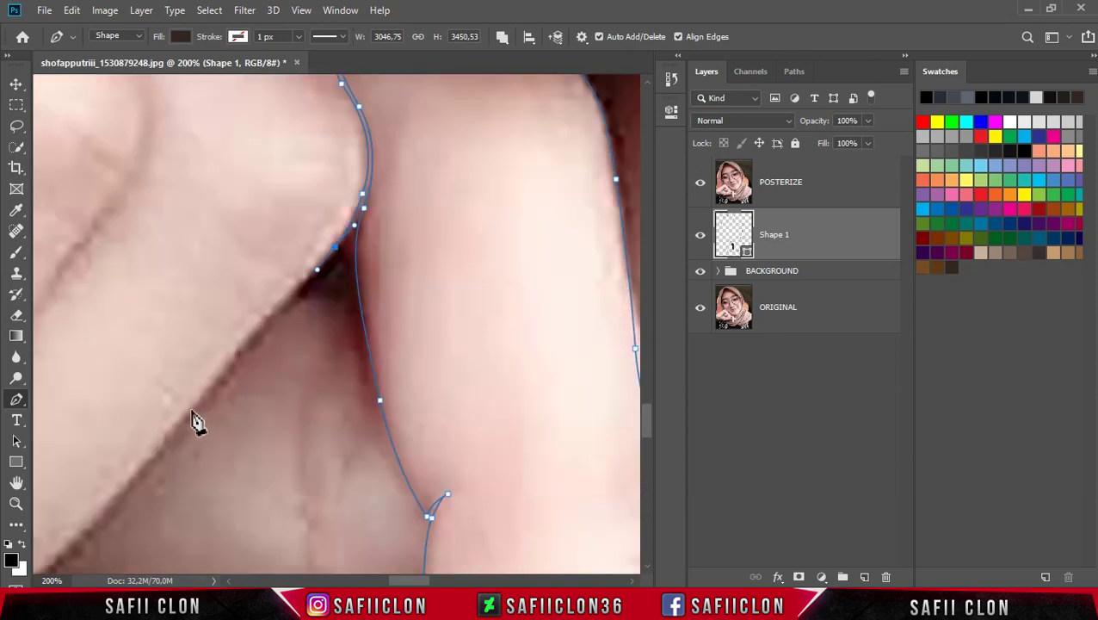
scroll(258, 448, "left", 3)
scroll(387, 442, "down", 3)
left_click(376, 401)
left_click_drag(259, 499, 227, 508)
scroll(226, 508, "left", 3)
scroll(424, 431, "down", 2)
left_click_drag(418, 418, 397, 426)
left_click(224, 457)
left_click(172, 466)
scroll(339, 530, "left", 5)
scroll(327, 482, "down", 1)
left_click_drag(273, 436, 229, 431)
left_click(273, 438, "alt")
- Carry the outline up the finger edge and around over the fingertip
left_click(249, 421)
left_click(248, 377)
left_click_drag(209, 375, 193, 385)
left_click(95, 390)
left_click(65, 385)
left_click(66, 338)
scroll(402, 529, "left", 5)
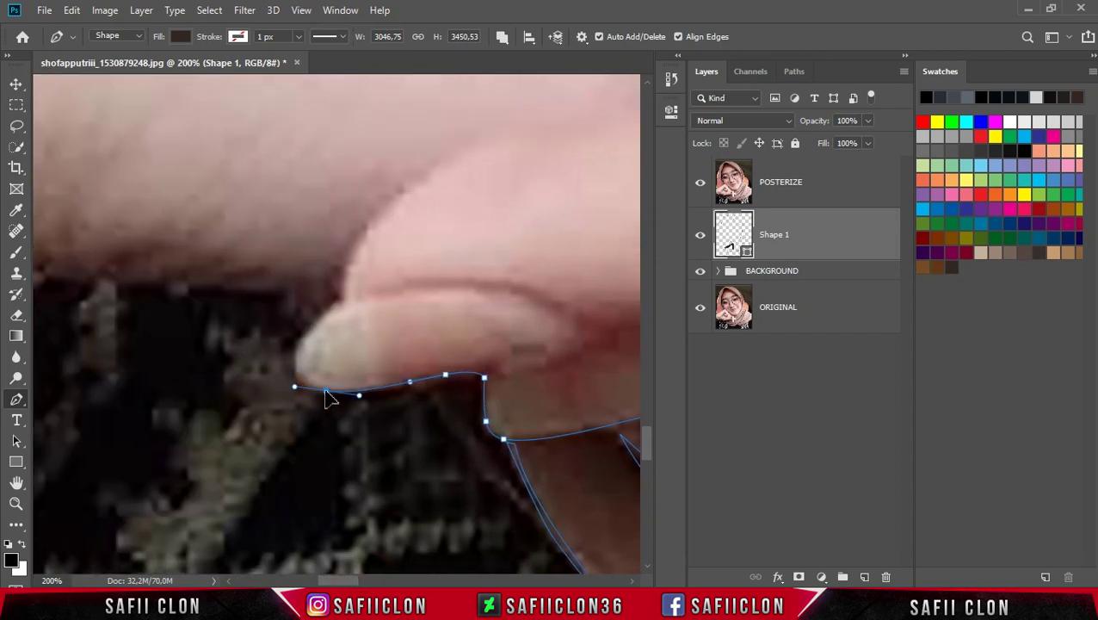
left_click(302, 343)
left_click(346, 299)
scroll(502, 253, "up", 2)
scroll(497, 295, "up", 2)
left_click_drag(492, 289, 564, 269)
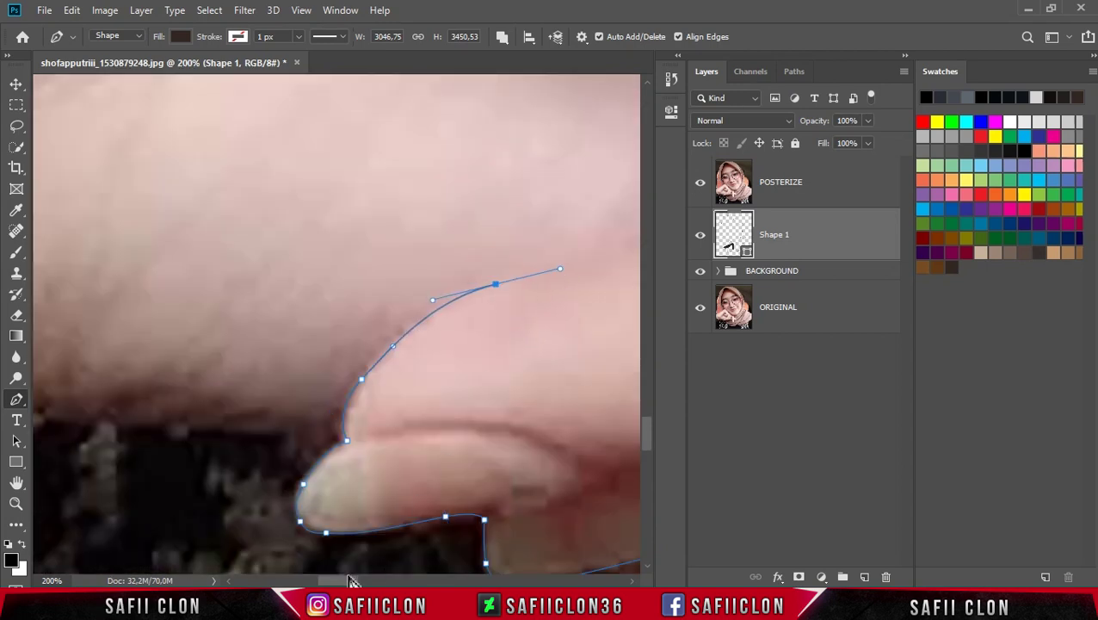
scroll(258, 383, "right", 8)
scroll(258, 383, "up", 2)
- Trace the fingertip underside and up the crease to a smooth knuckle-fold anchor, then zoom out to review
left_click(219, 317)
left_click_drag(245, 309, 253, 320)
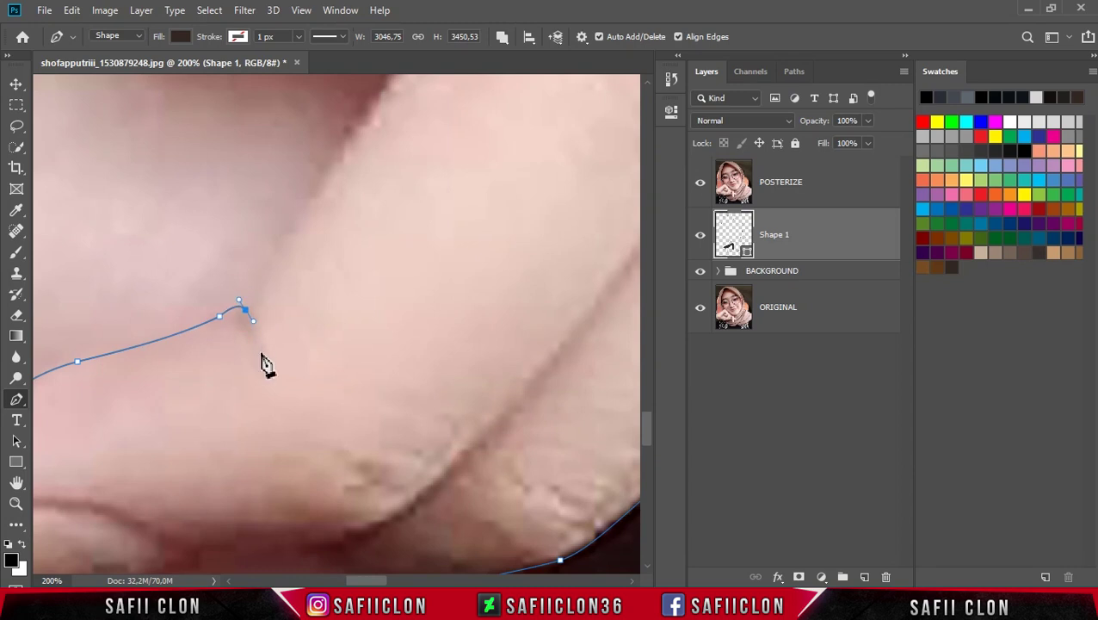
scroll(319, 385, "up", 2)
scroll(321, 310, "up", 3)
left_click_drag(321, 310, 354, 263)
scroll(429, 257, "up", 2)
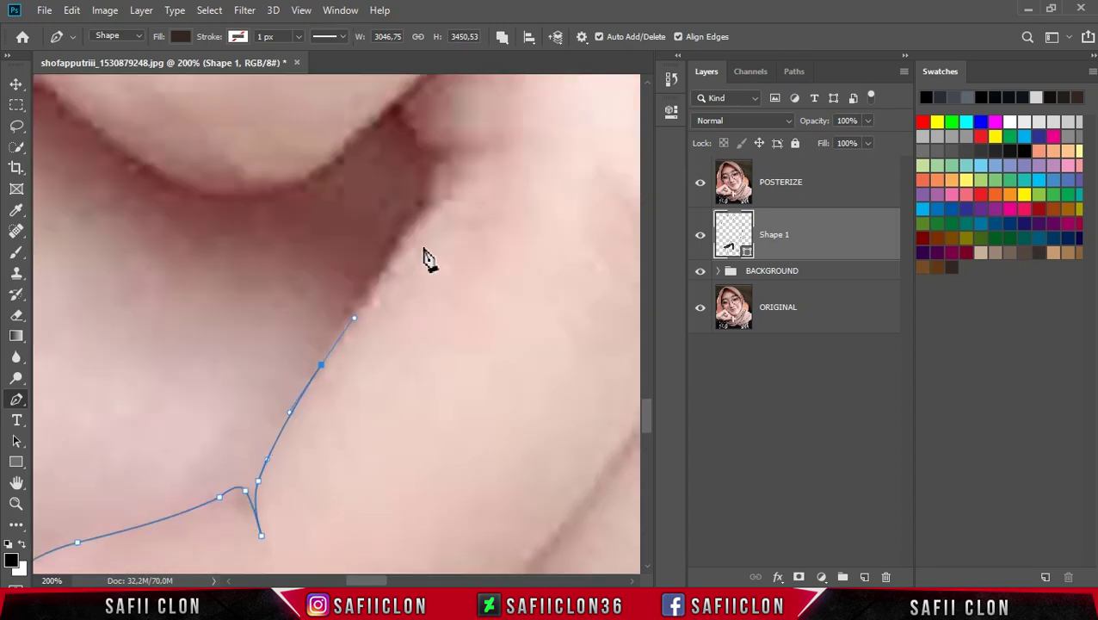
scroll(441, 244, "up", 1)
left_click(415, 248)
left_click(487, 229)
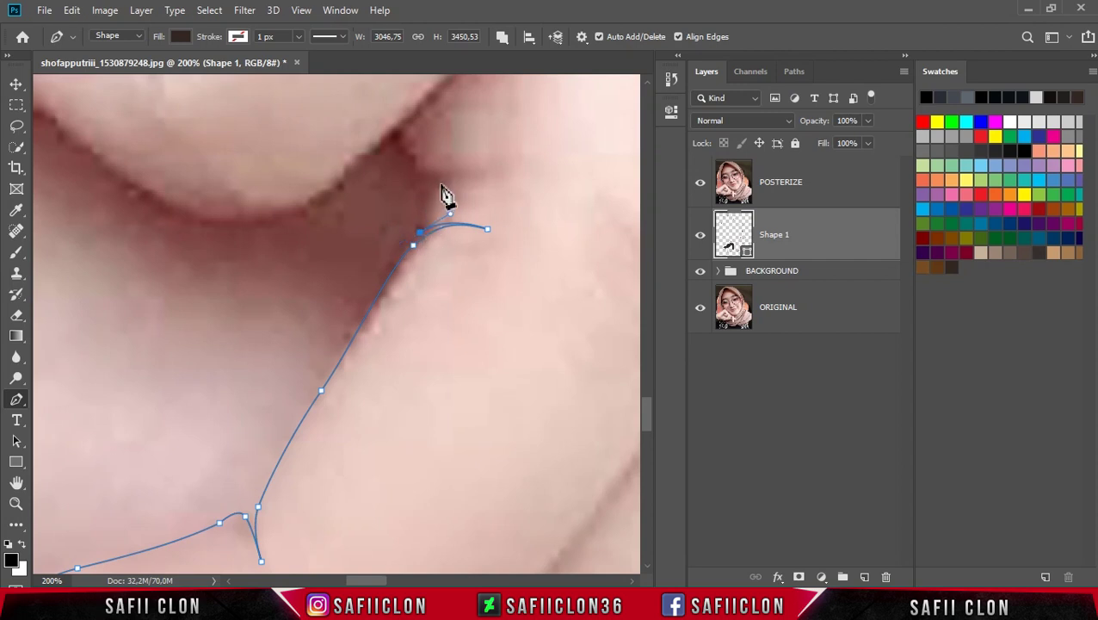
left_click_drag(428, 192, 498, 173)
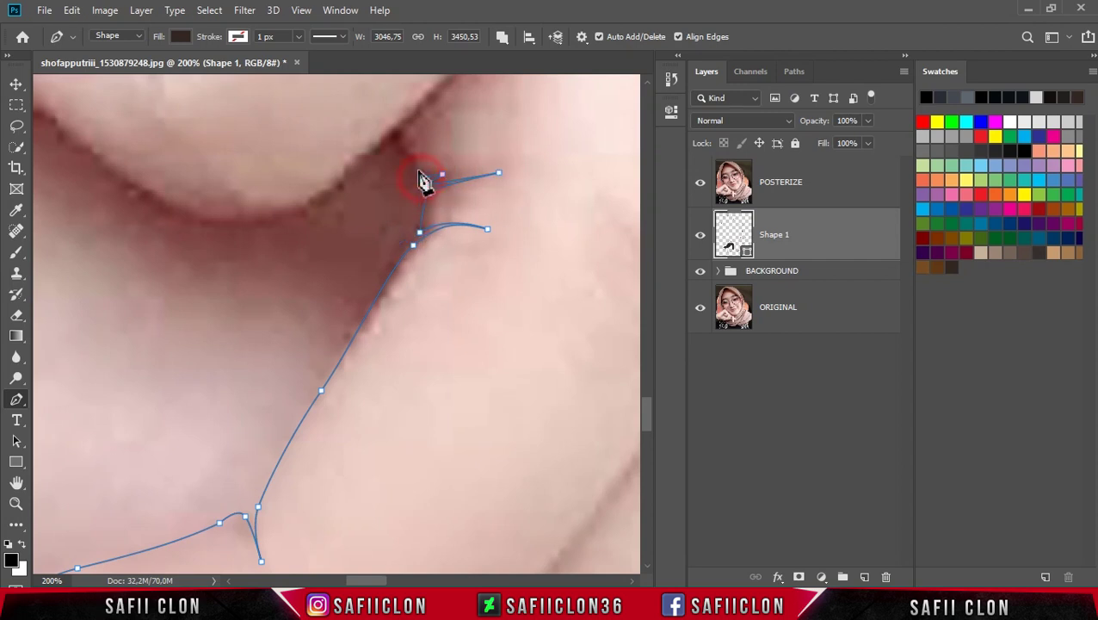
scroll(434, 172, "up", 1)
scroll(430, 233, "up", 1)
key("ctrl+minus")
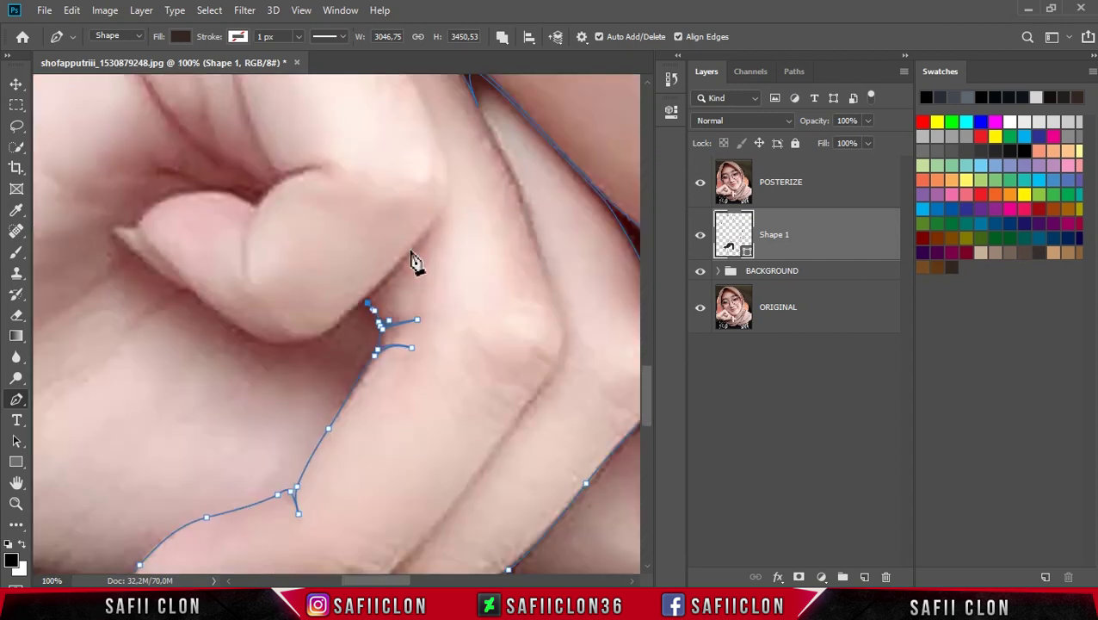
- Zoom back in and add an anchor along the finger edge
key("ctrl+plus")
scroll(552, 318, "up", 2)
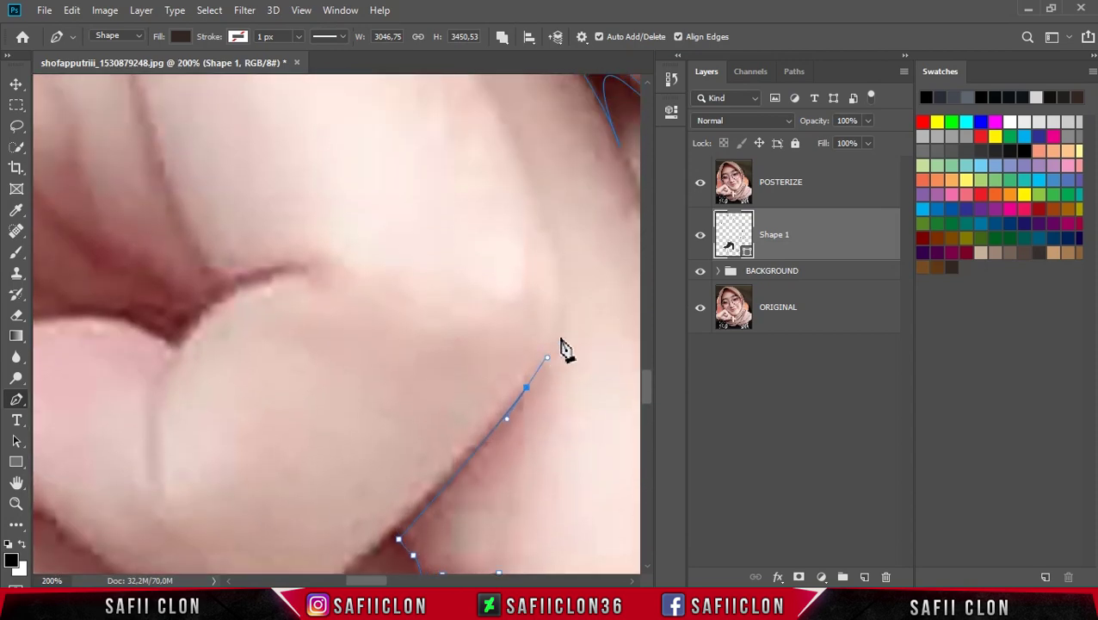
scroll(568, 301, "up", 1)
scroll(550, 319, "up", 1)
left_click_drag(490, 309, 447, 247)
scroll(422, 284, "up", 1)
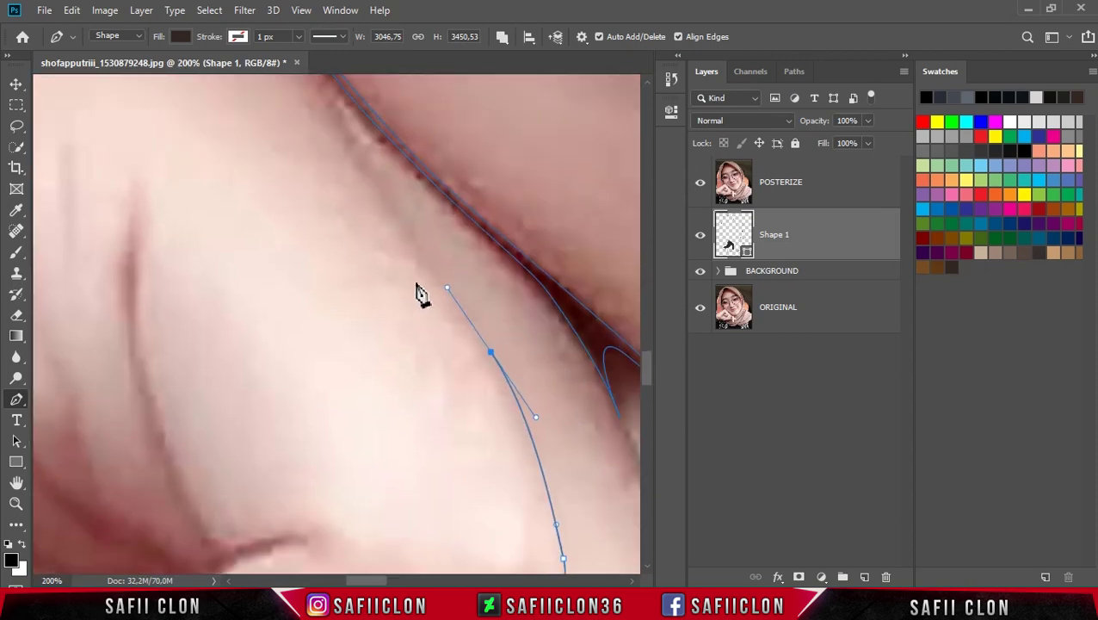
scroll(370, 259, "up", 3)
left_click_drag(313, 207, 297, 167)
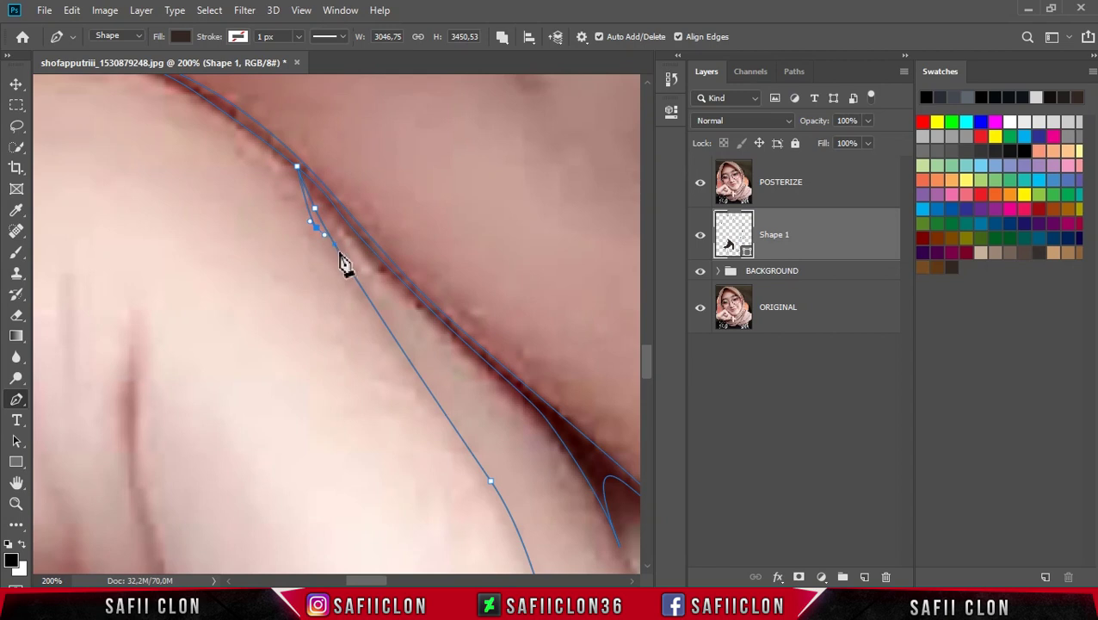
scroll(378, 276, "down", 3)
left_click(419, 287)
scroll(439, 301, "down", 2)
scroll(482, 275, "down", 3)
left_click_drag(500, 221, 515, 247)
scroll(551, 361, "down", 1)
scroll(563, 345, "down", 1)
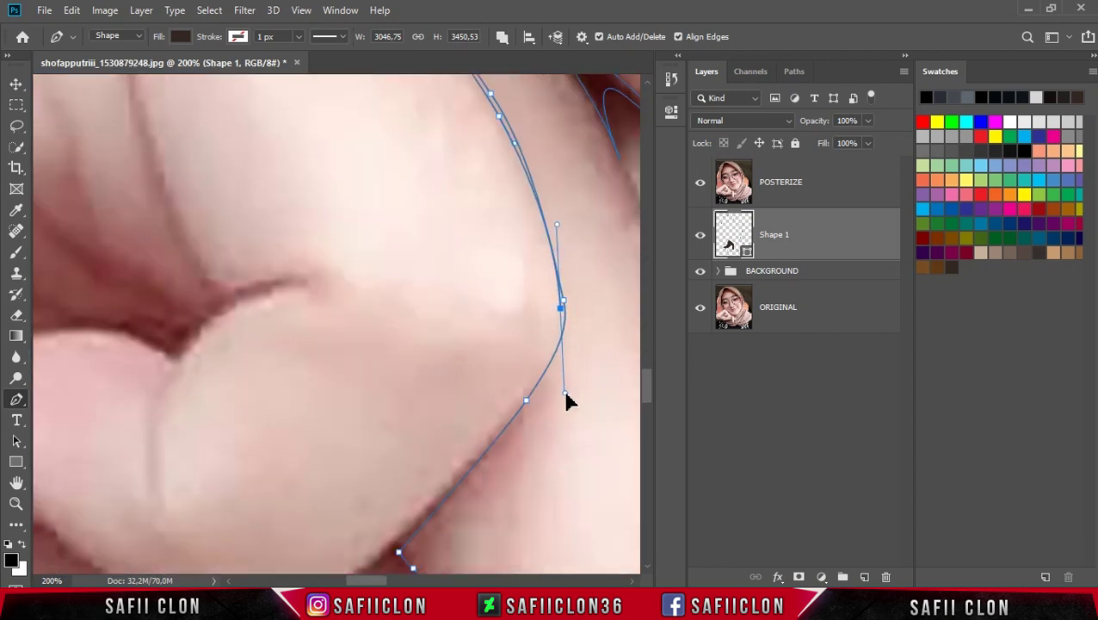
- Curve the outline further down the finger with smooth anchors
left_click_drag(525, 390, 474, 451)
left_click(524, 392, "alt")
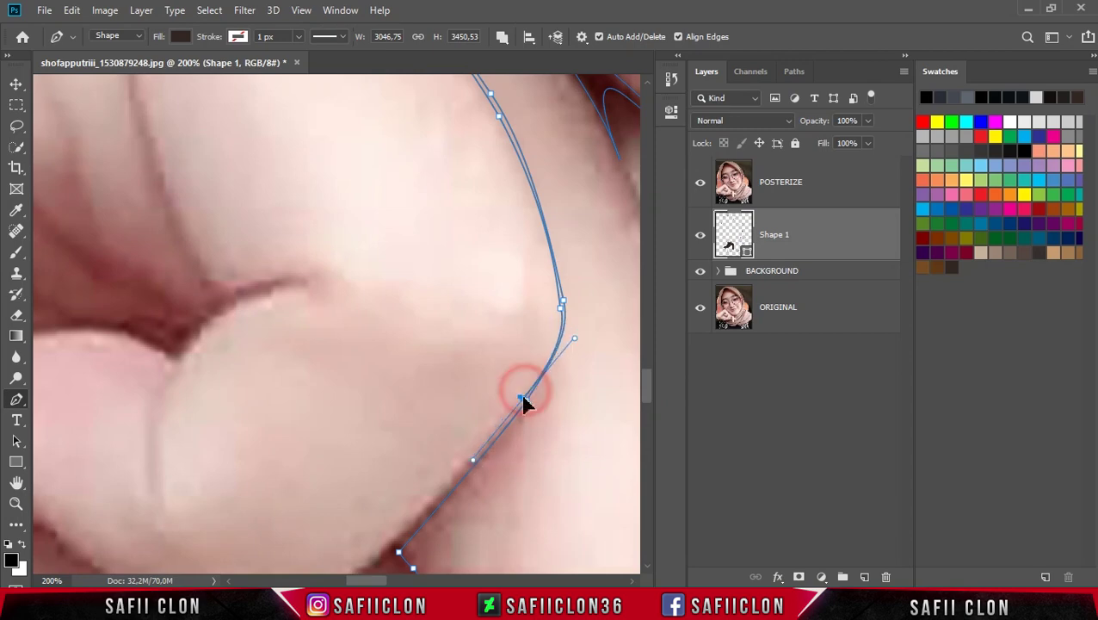
scroll(526, 399, "down", 1)
scroll(447, 387, "down", 1)
left_click_drag(388, 370, 357, 403)
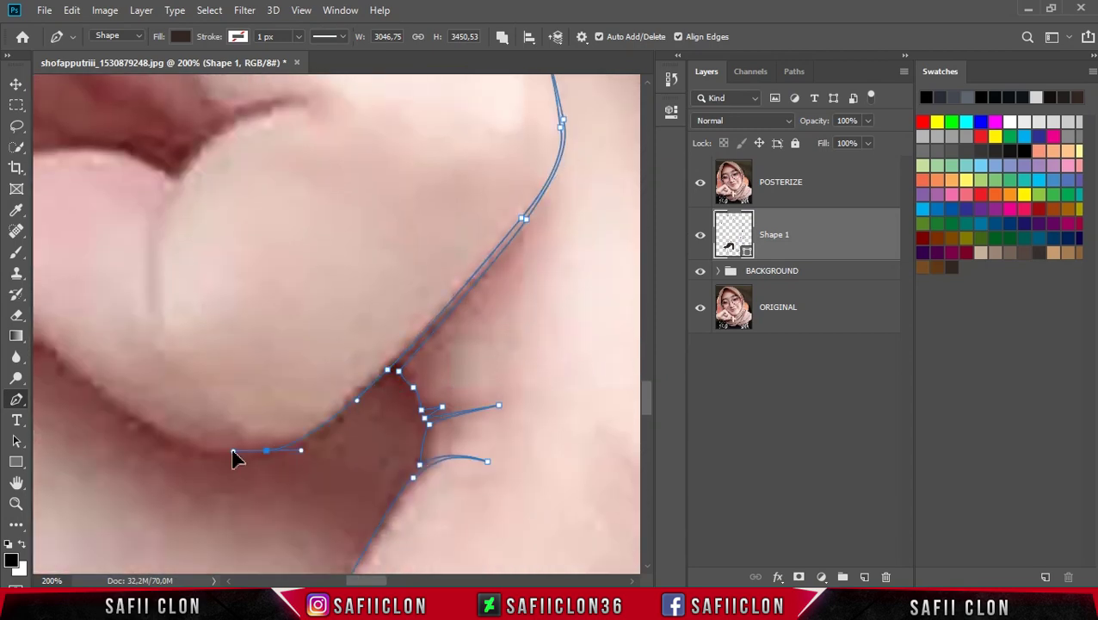
scroll(376, 582, "left", 1)
scroll(336, 458, "left", 3)
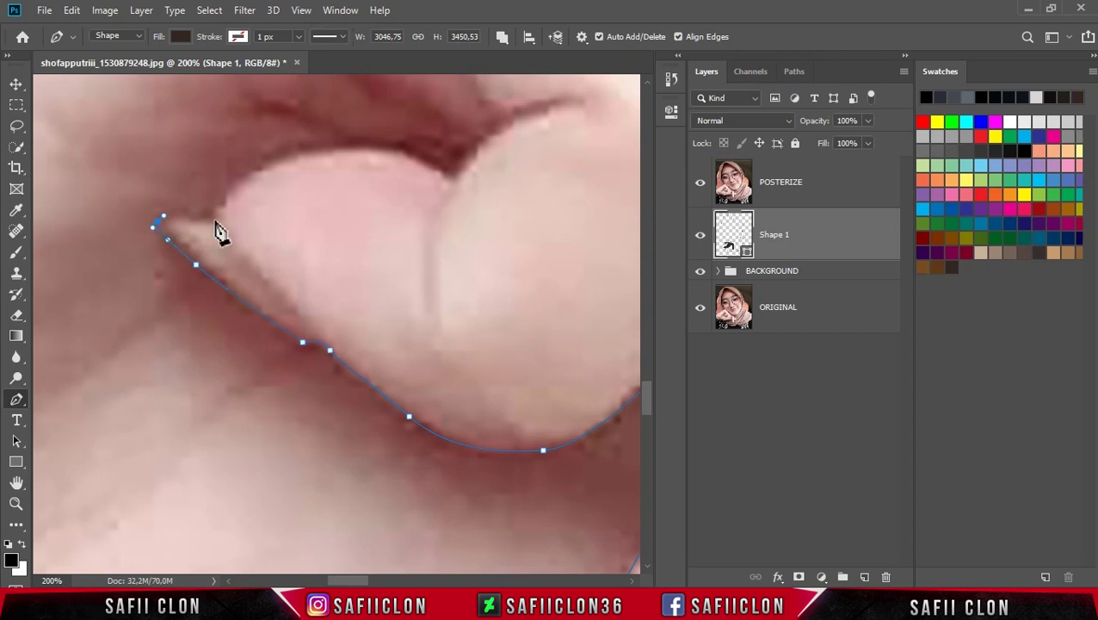
- Trace around the curled finger's edge, tip and inner crease, making the top anchor a corner
left_click_drag(381, 145, 451, 160)
left_click(448, 174)
left_click_drag(427, 312, 451, 396)
scroll(469, 327, "up", 3)
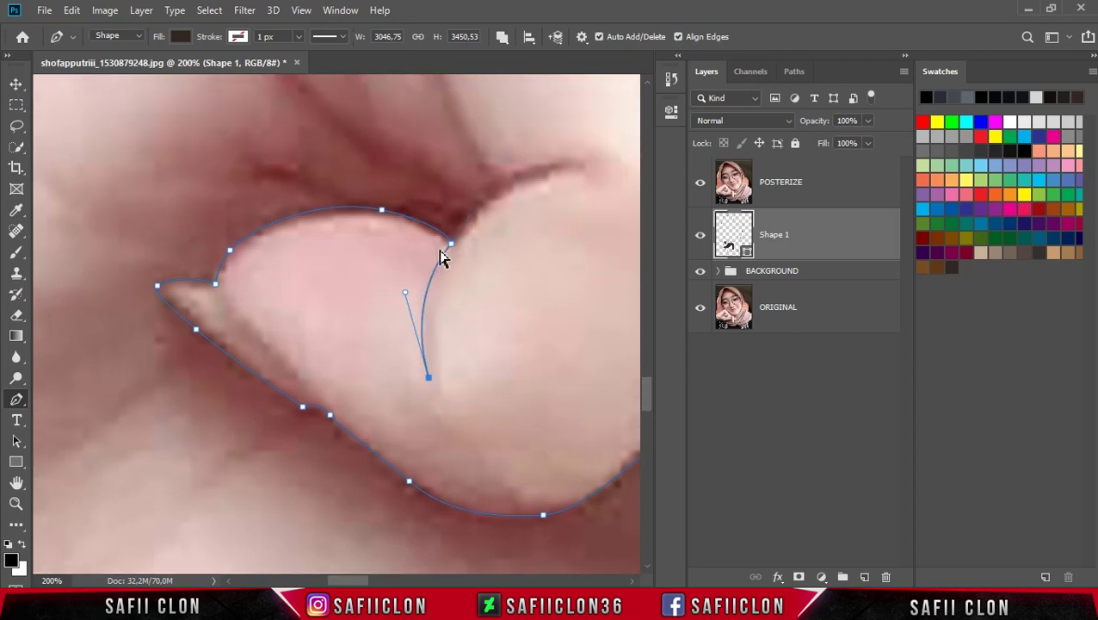
left_click_drag(453, 246, 503, 194)
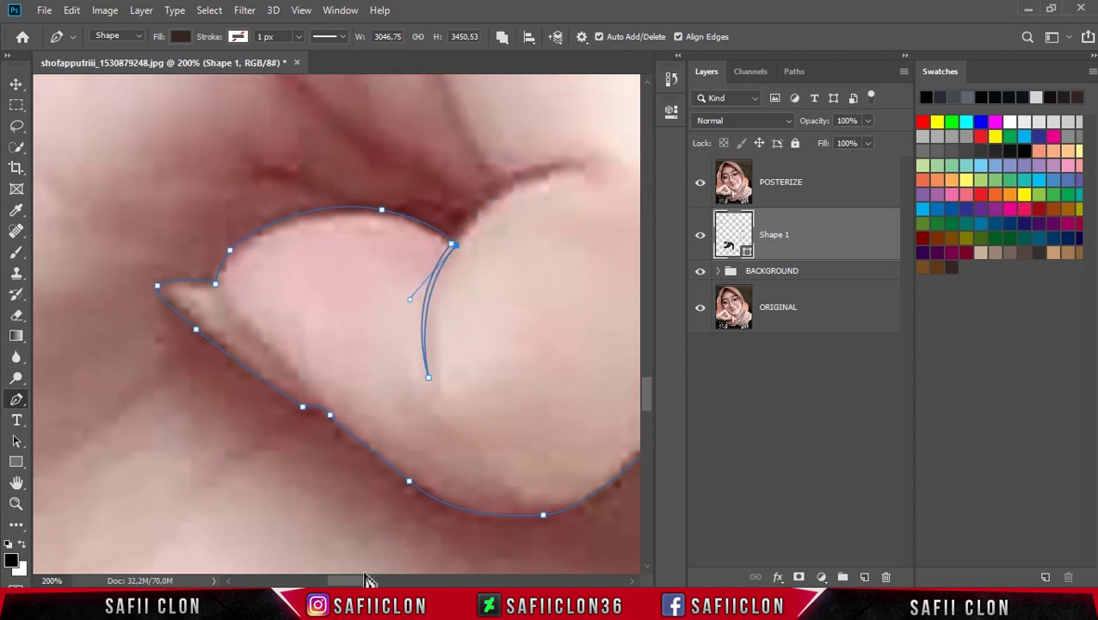
left_click_drag(369, 580, 381, 580)
left_click_drag(444, 172, 561, 185)
left_click(444, 173, "alt")
- Draw the crease curve up the back of the hand, then zoom out to see the whole outline
scroll(370, 191, "up", 3)
scroll(346, 380, "up", 6)
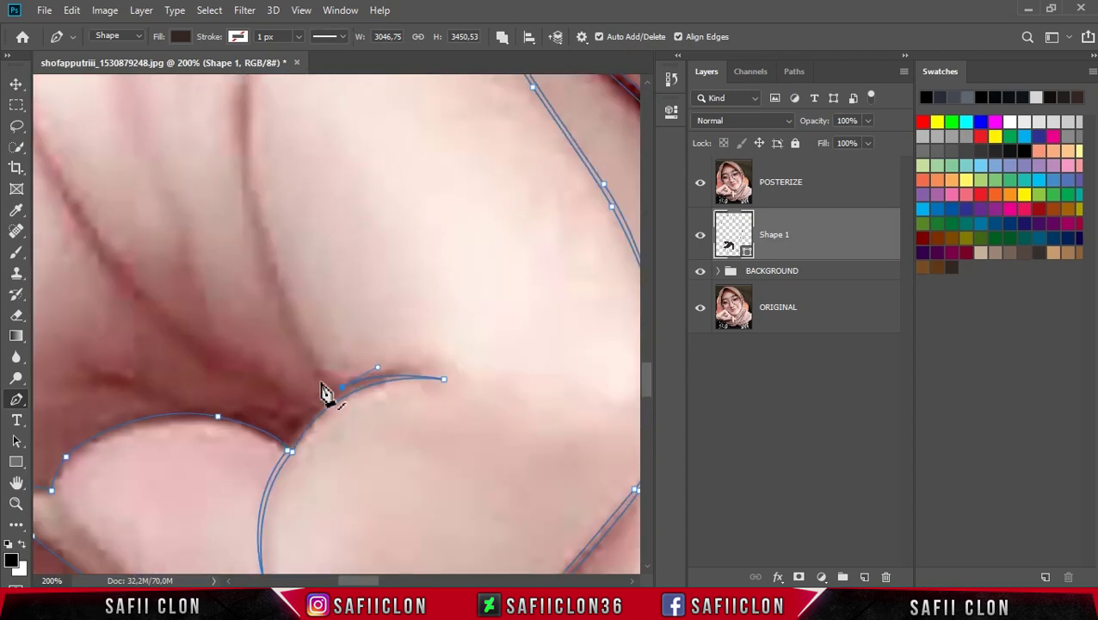
scroll(309, 344, "up", 2)
scroll(292, 275, "down", 3)
left_click_drag(294, 206, 301, 79)
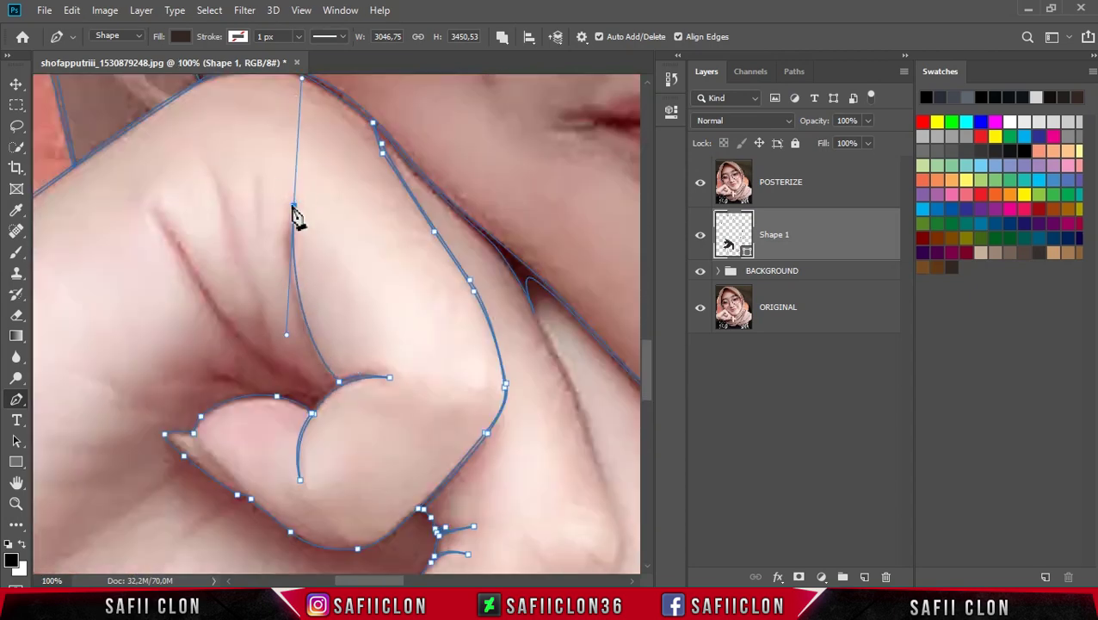
left_click_drag(328, 382, 381, 471)
key("ctrl+plus")
key("ctrl+plus")
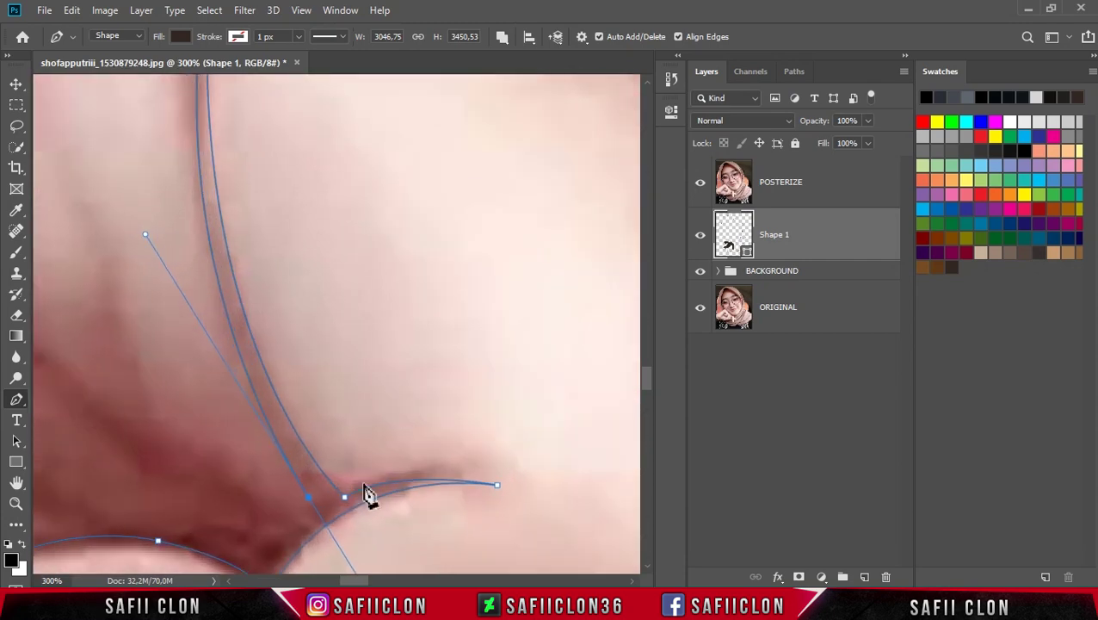
key("ctrl+minus")
key("ctrl+minus")
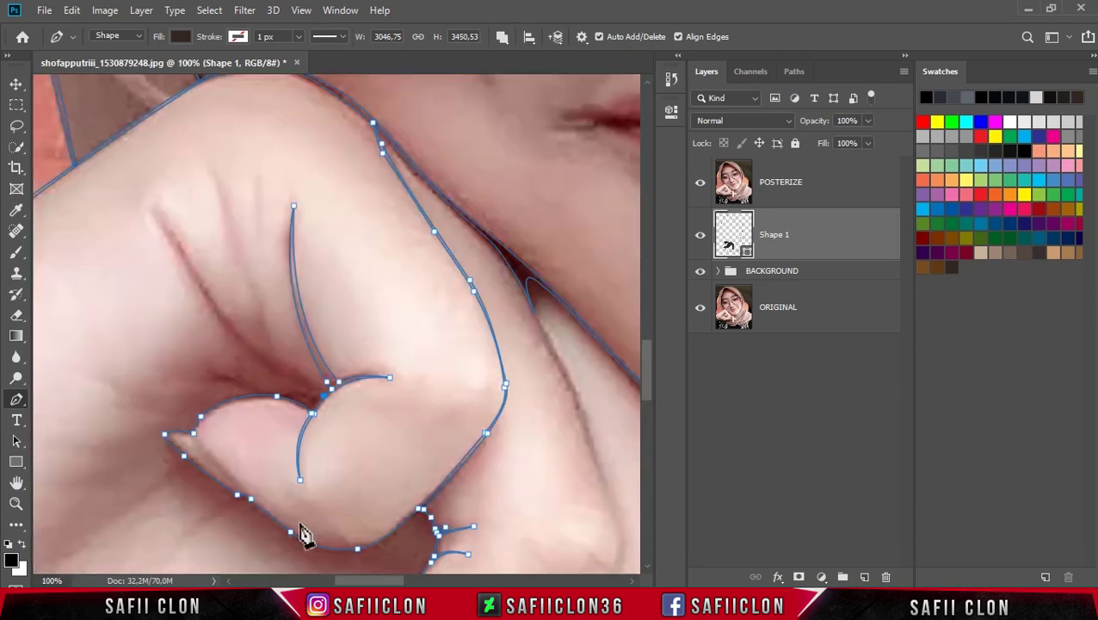
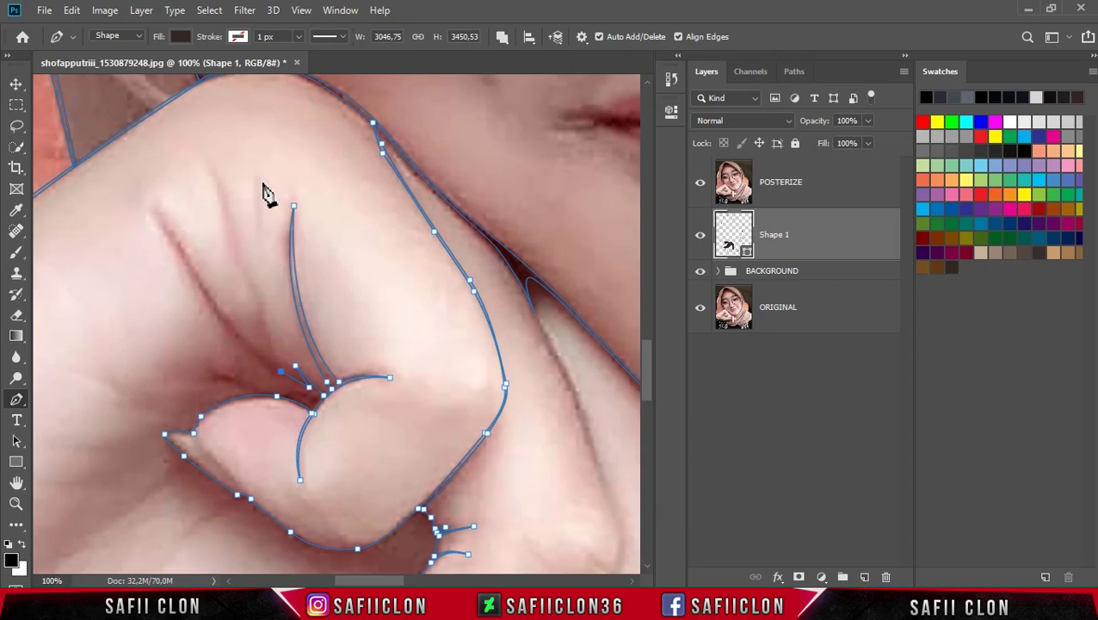
- Trace the first crease strokes over the hand, with curved points where the creases meet
left_click(265, 335)
left_click(262, 183)
left_click(265, 311)
left_click(215, 176)
left_click(263, 312)
key("ctrl+plus")
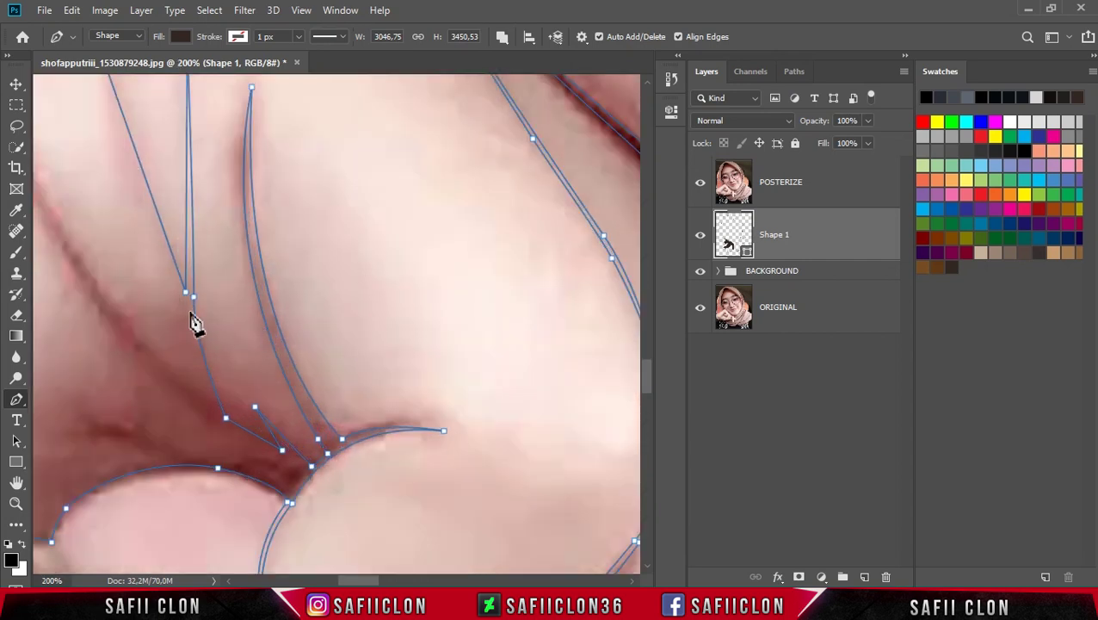
left_click(189, 307)
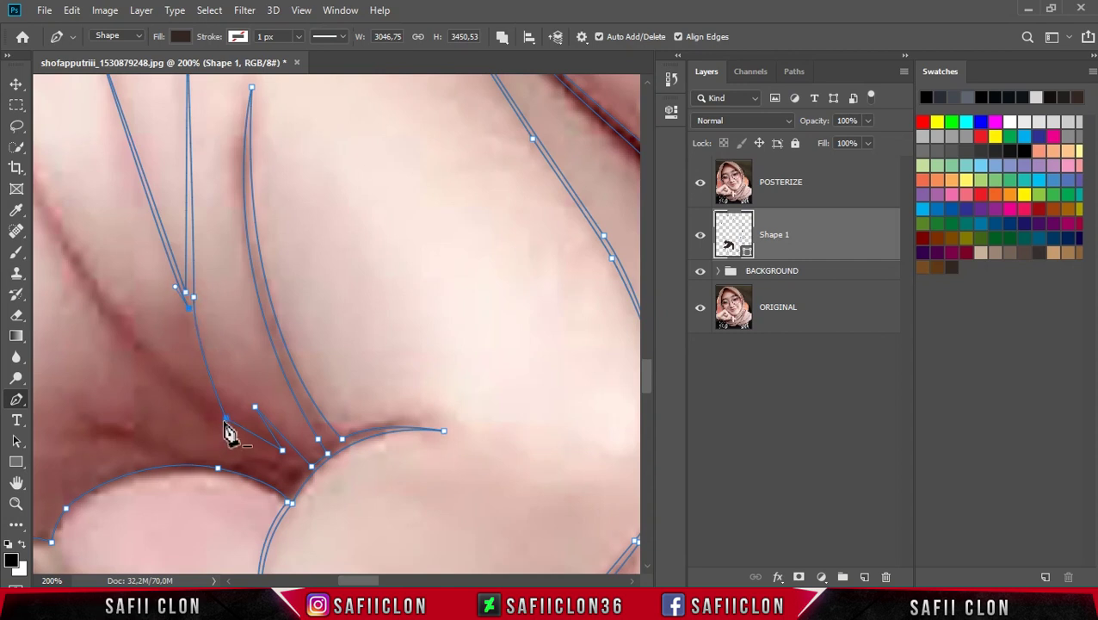
key("ctrl+minus")
left_click_drag(163, 217, 122, 118)
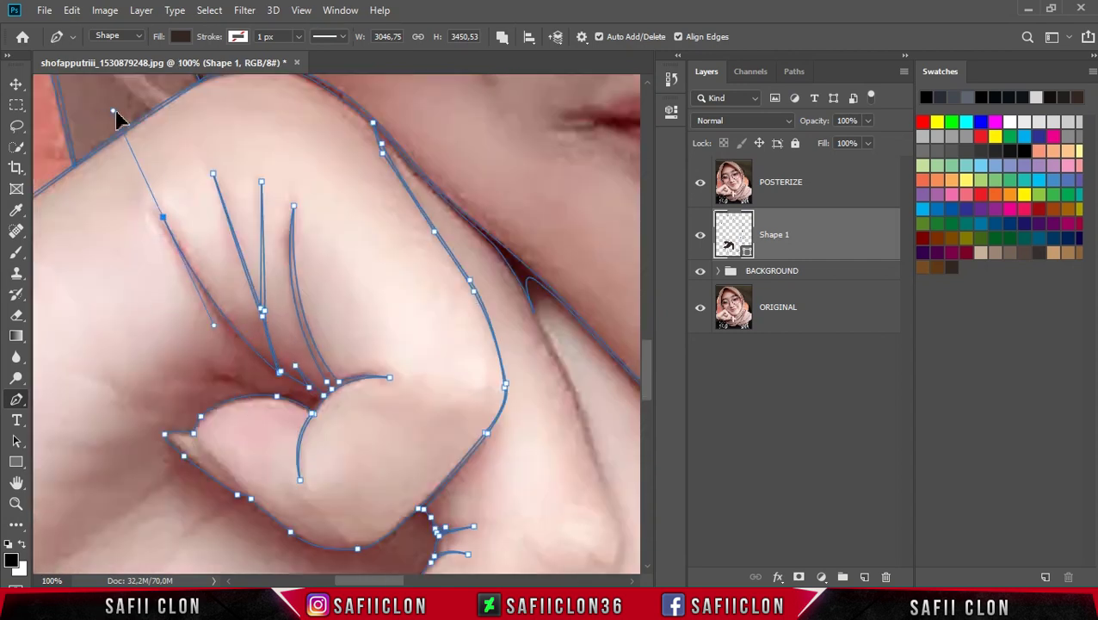
- Start the next crease stroke and curve its lower contour point along the fold
left_click(163, 218, "alt")
left_click(313, 393)
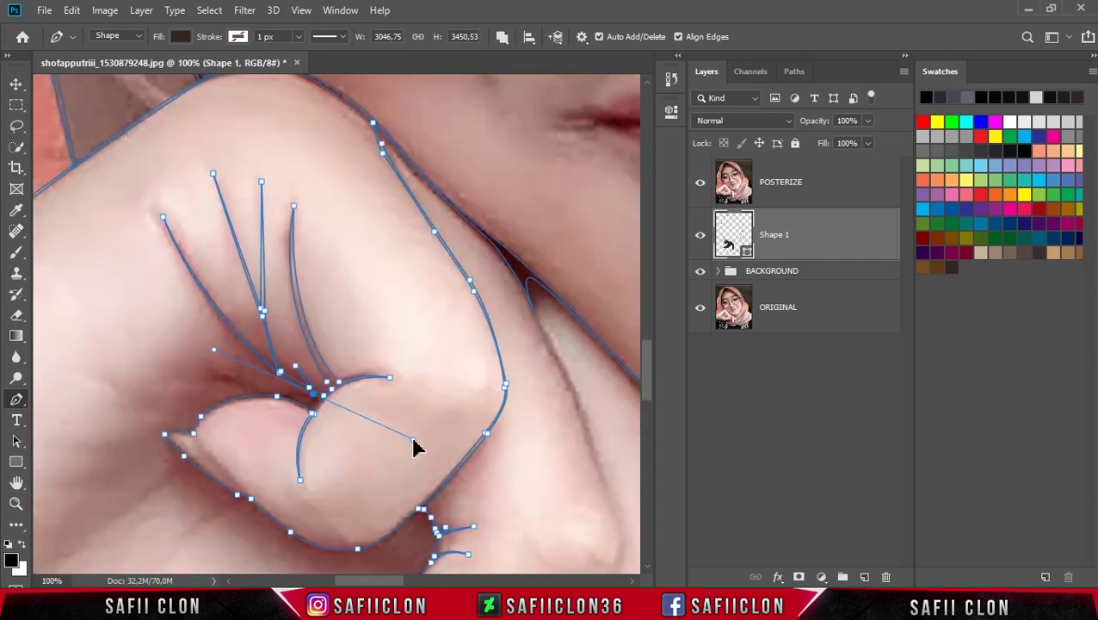
key("ctrl+plus")
key("ctrl+plus")
scroll(336, 418, "down", 3)
left_click_drag(269, 476, 194, 421)
left_click_drag(262, 475, 272, 509)
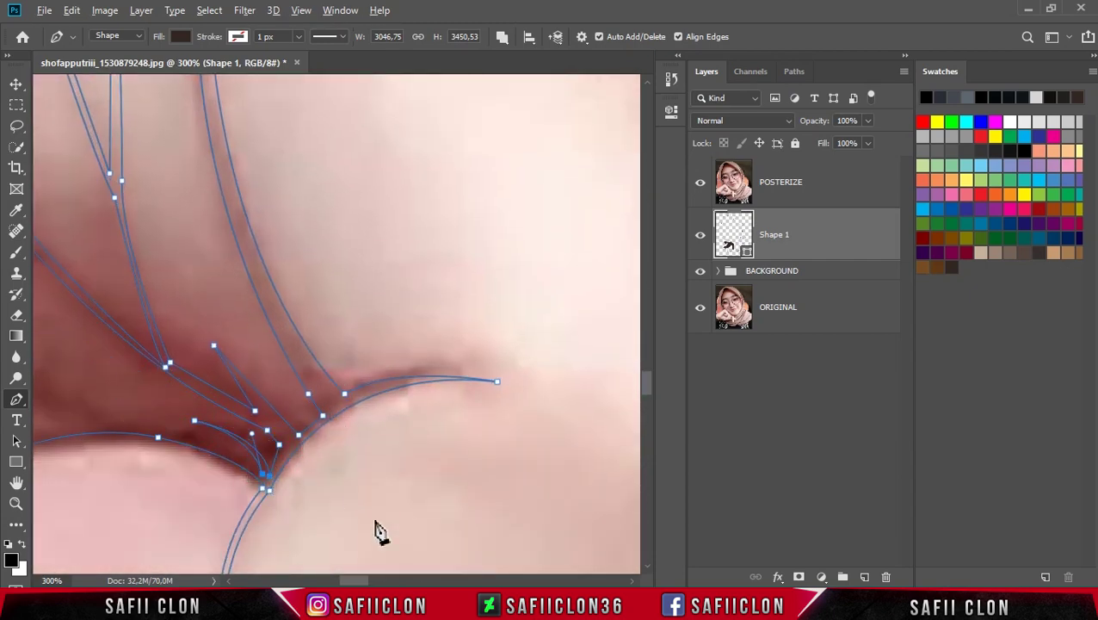
key("ctrl+minus")
- At 300% zoom, turn the contour point at the junction into a sharp corner
scroll(217, 404, "left", 3)
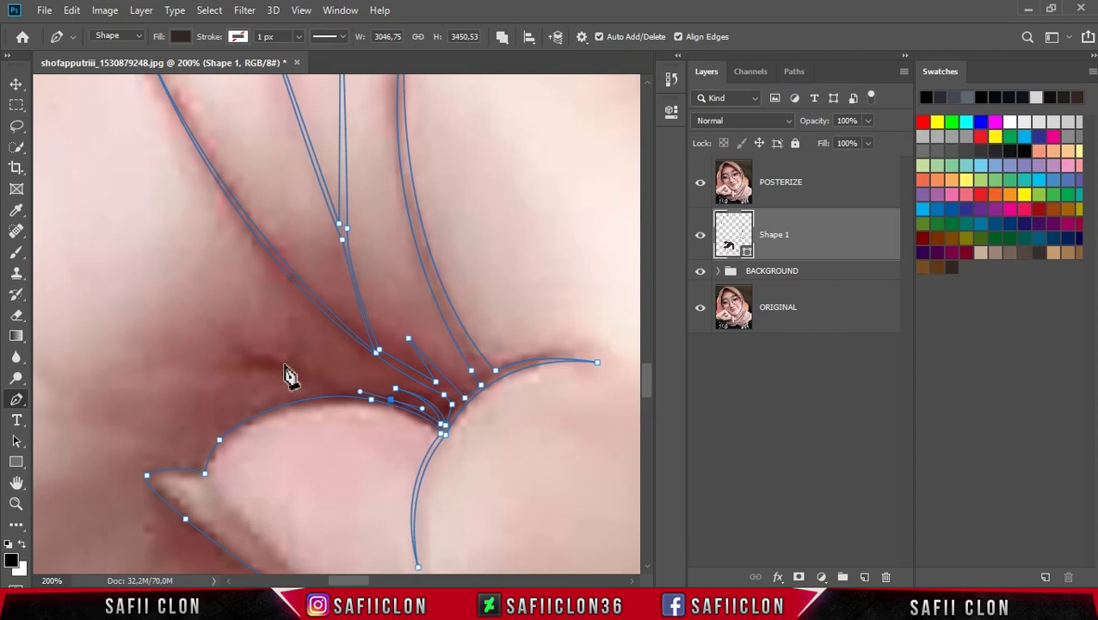
key("ctrl+plus")
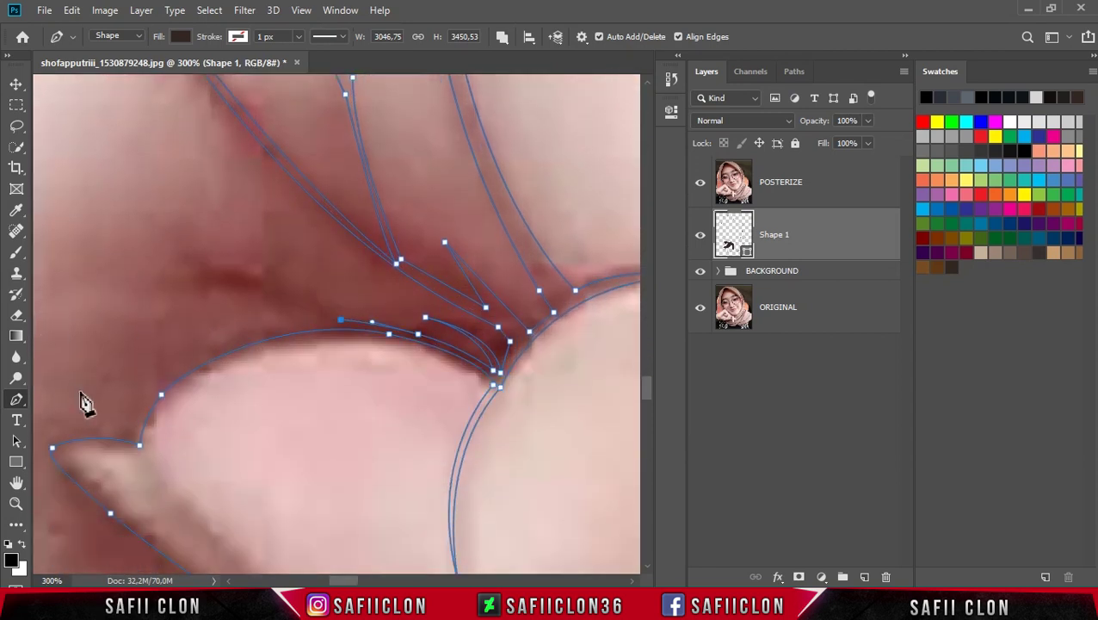
scroll(111, 396, "down", 2)
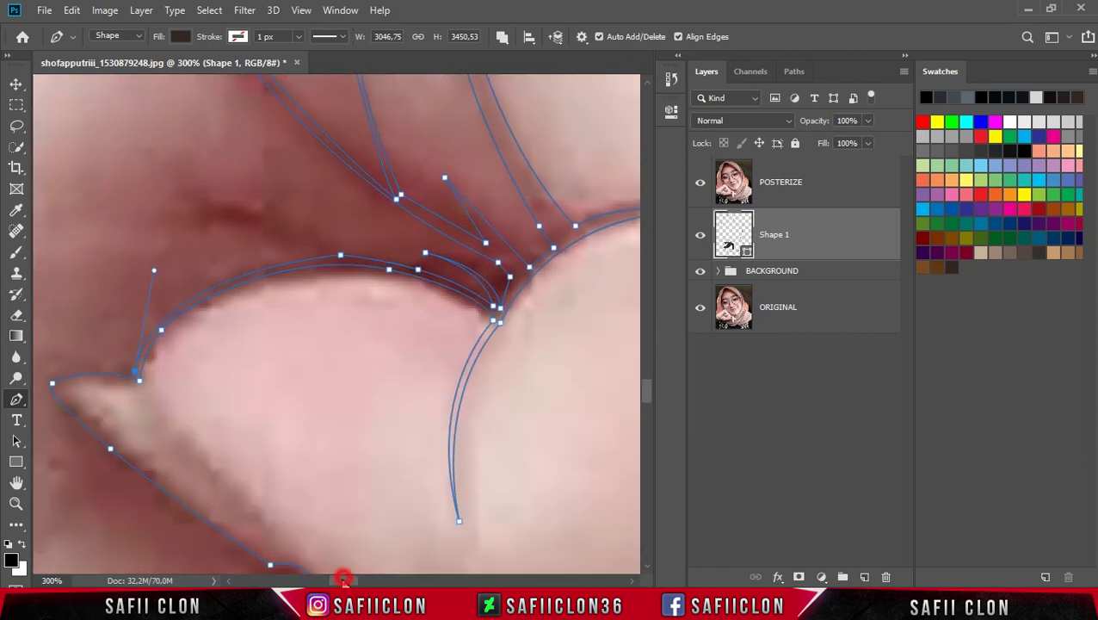
scroll(202, 388, "left", 3)
scroll(202, 400, "down", 1)
scroll(224, 383, "down", 1)
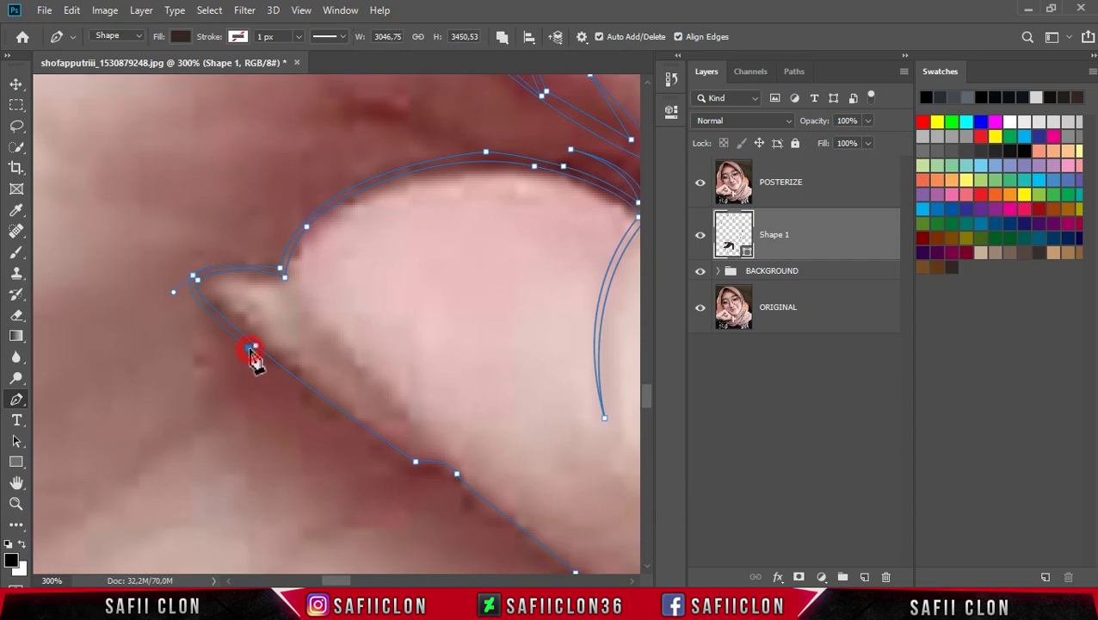
scroll(327, 392, "down", 3)
scroll(370, 383, "down", 1)
left_click(414, 361)
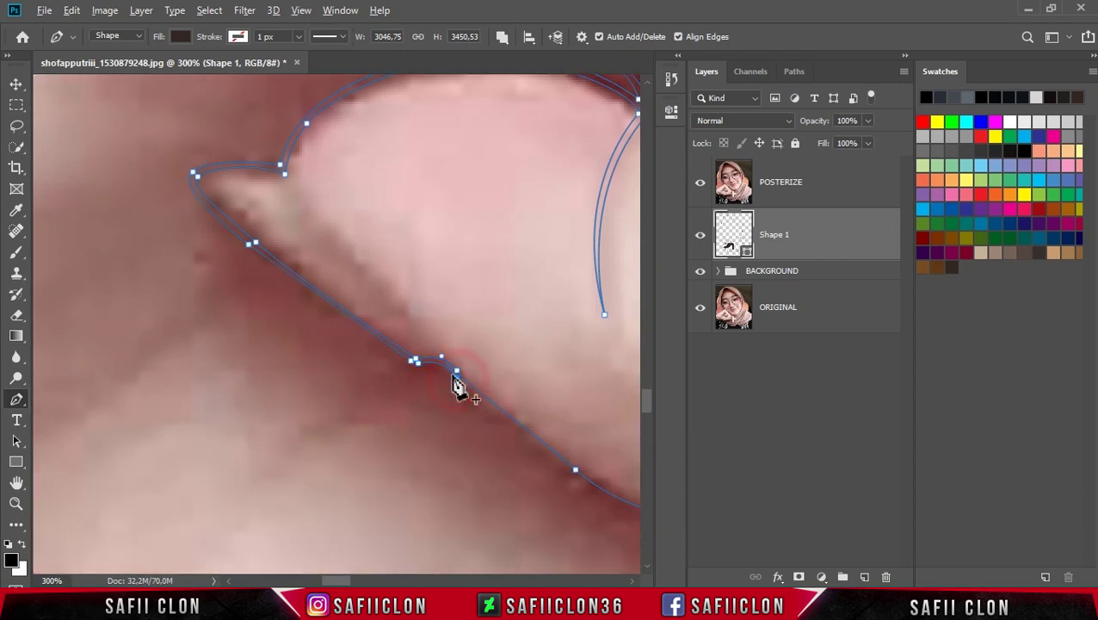
- Bend the contour to follow the hand's edge, then break it into a corner
scroll(363, 514, "right", 6)
scroll(344, 474, "down", 5)
left_click_drag(495, 393, 612, 384)
scroll(211, 419, "right", 7)
left_click(159, 397, "alt")
- Continue the outline from an existing anchor with new points along the hand
left_click(344, 272)
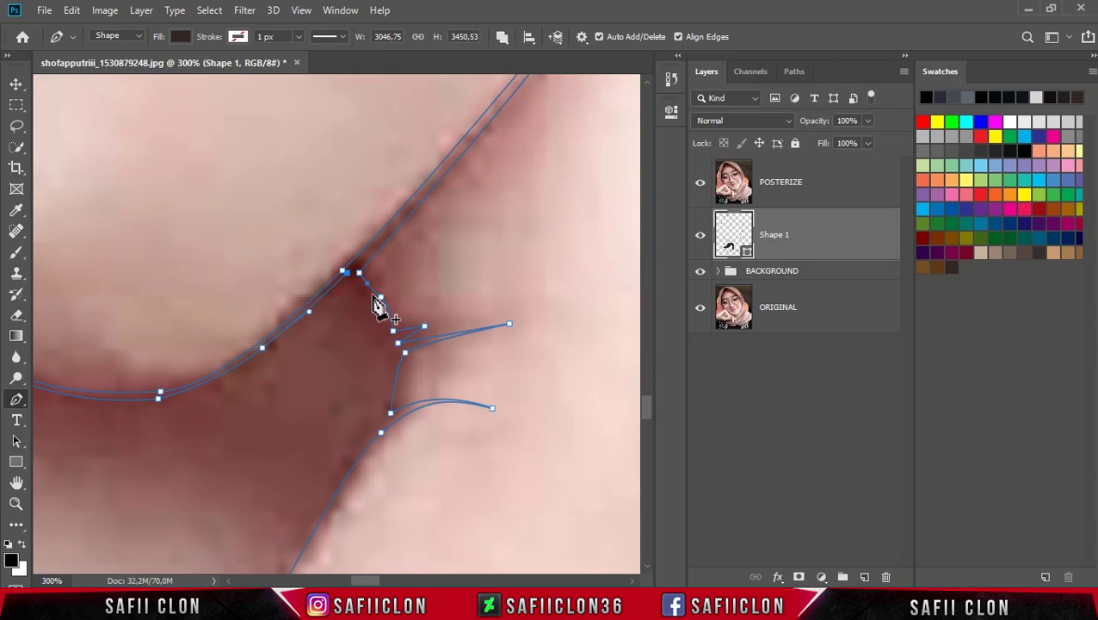
scroll(372, 420, "down", 3)
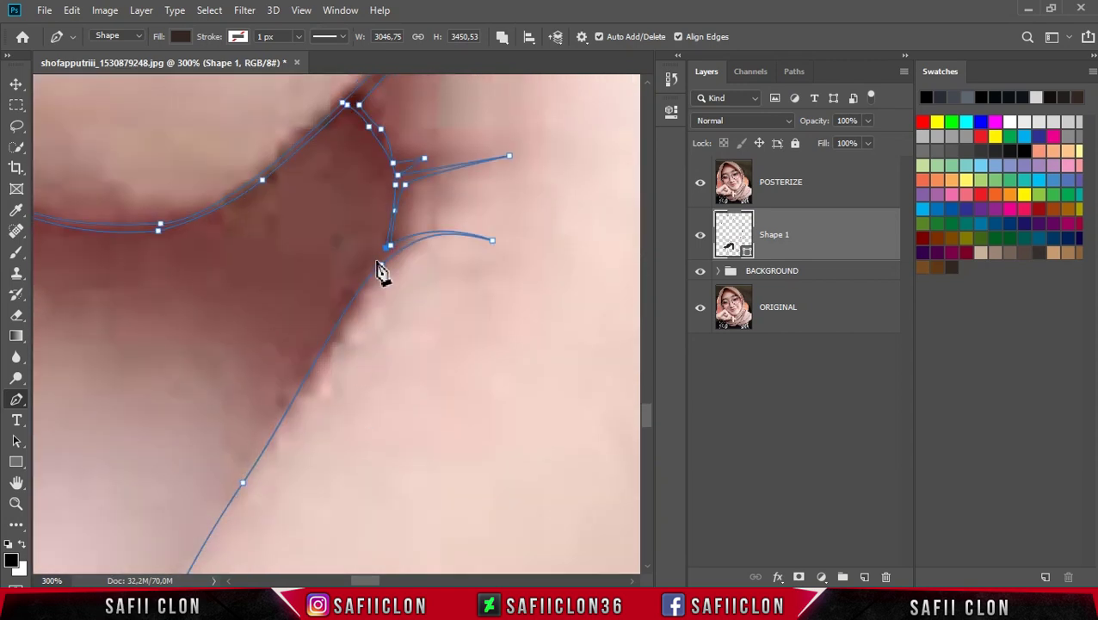
scroll(380, 277, "down", 2)
left_click(248, 345)
scroll(239, 385, "down", 2)
left_click(143, 428)
left_click_drag(348, 575, 343, 574)
- Curve the outline segments to follow the edge, extending them along the left side
left_click(394, 463)
scroll(368, 379, "down", 2)
left_click_drag(399, 357, 254, 429)
scroll(177, 370, "down", 3)
left_click_drag(169, 342, 132, 382)
scroll(145, 449, "down", 2)
left_click(79, 385)
- Close the outline path and add anchors up the vertical stretch of the finger edge
left_click(74, 448)
scroll(115, 410, "down", 1)
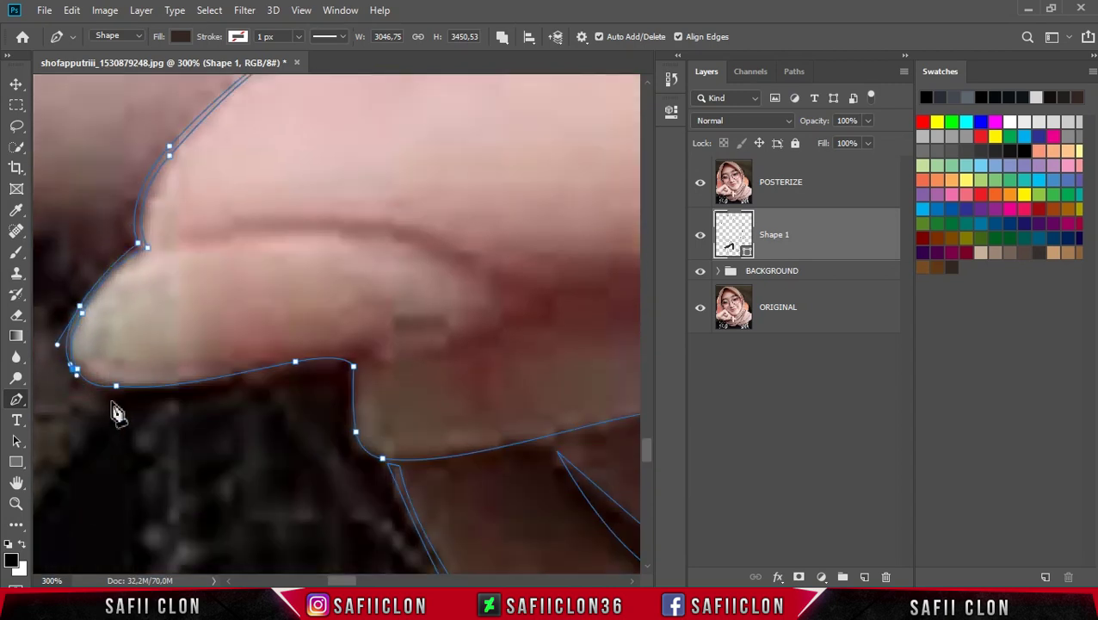
left_click(242, 378)
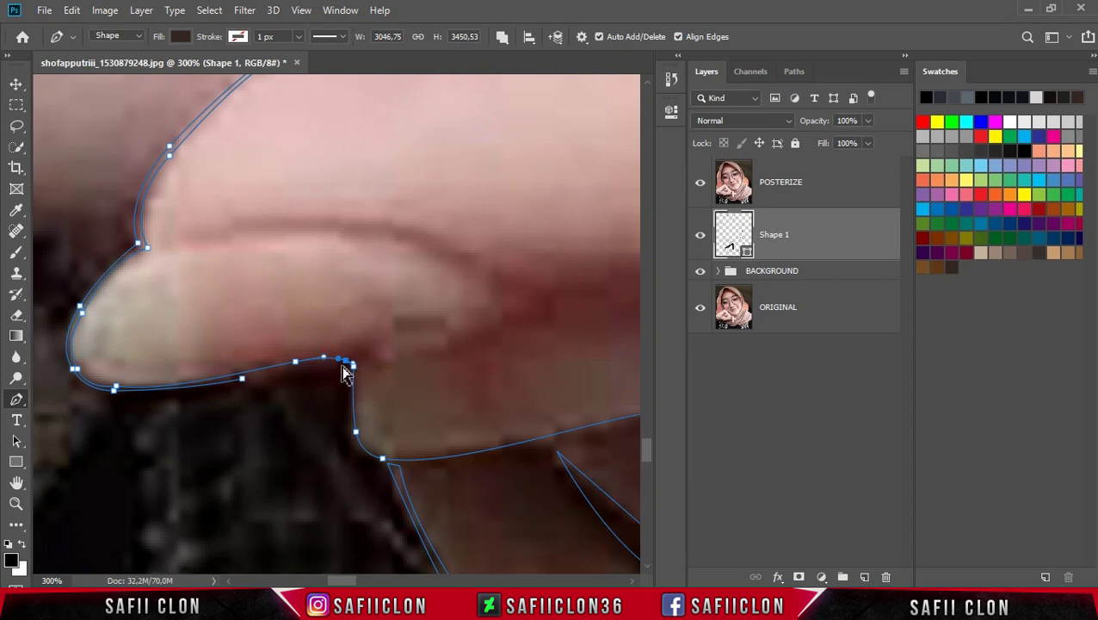
left_click(350, 401)
scroll(371, 401, "down", 2)
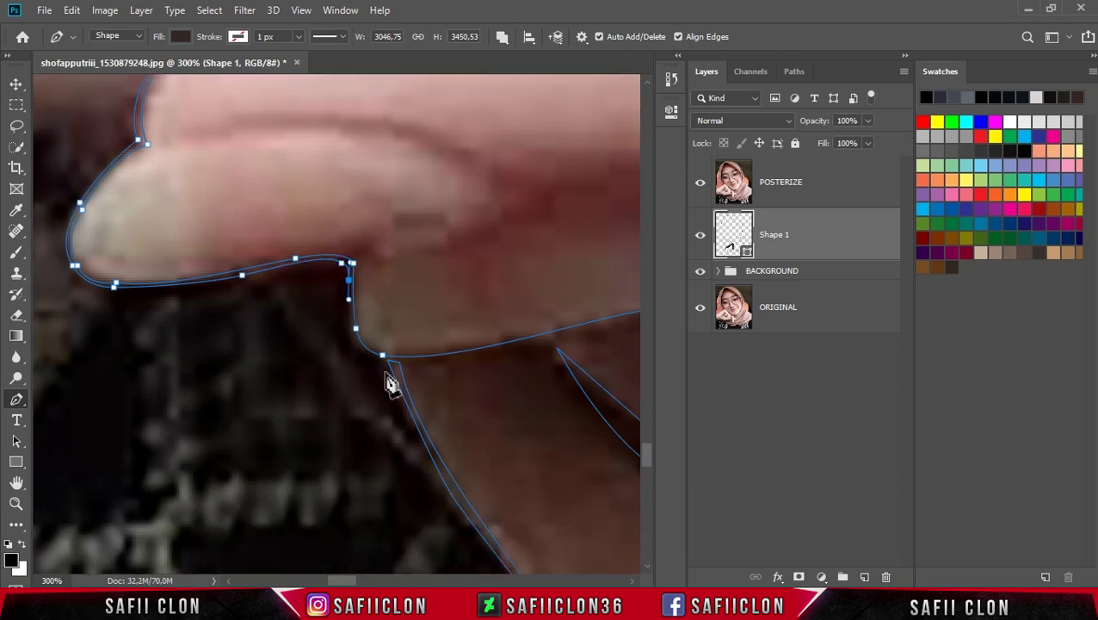
scroll(422, 449, "right", 3)
left_click(299, 333)
left_click(401, 311)
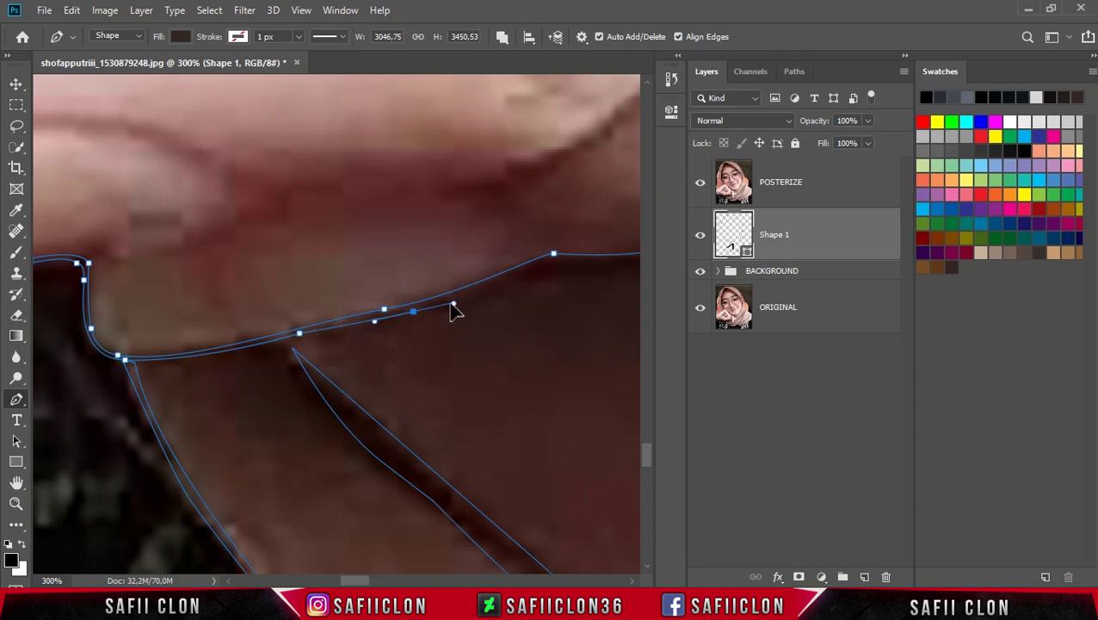
scroll(353, 568, "right", 1)
scroll(356, 579, "right", 2)
left_click(333, 263)
- Add further outline points along the finger and curve the newest one
scroll(482, 287, "up", 1)
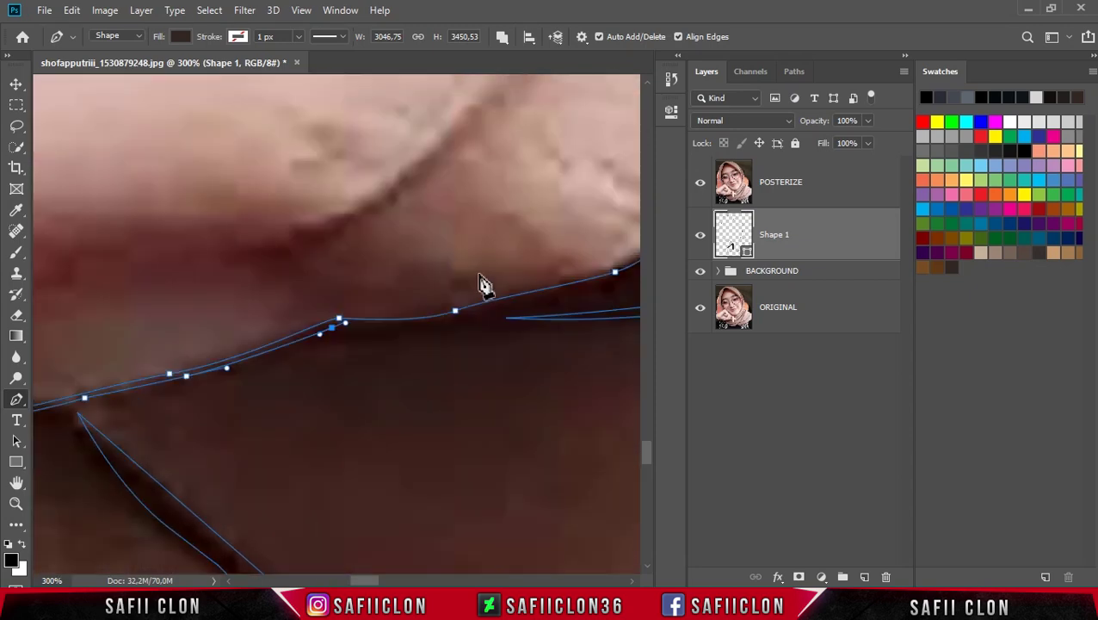
scroll(456, 362, "up", 1)
scroll(374, 568, "down", 1)
left_click(257, 379)
left_click(299, 372)
left_click(374, 352)
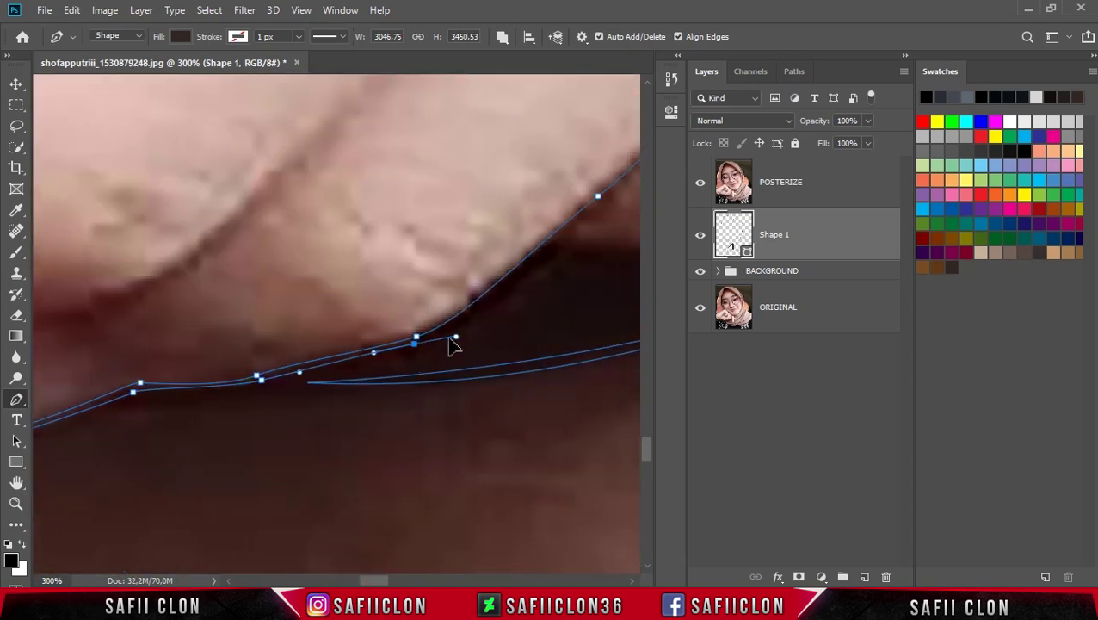
scroll(379, 568, "right", 2)
left_click_drag(351, 272, 408, 224)
- Adjust the curve at the upper outline point and reset the cusp point's handle
scroll(474, 272, "up", 1)
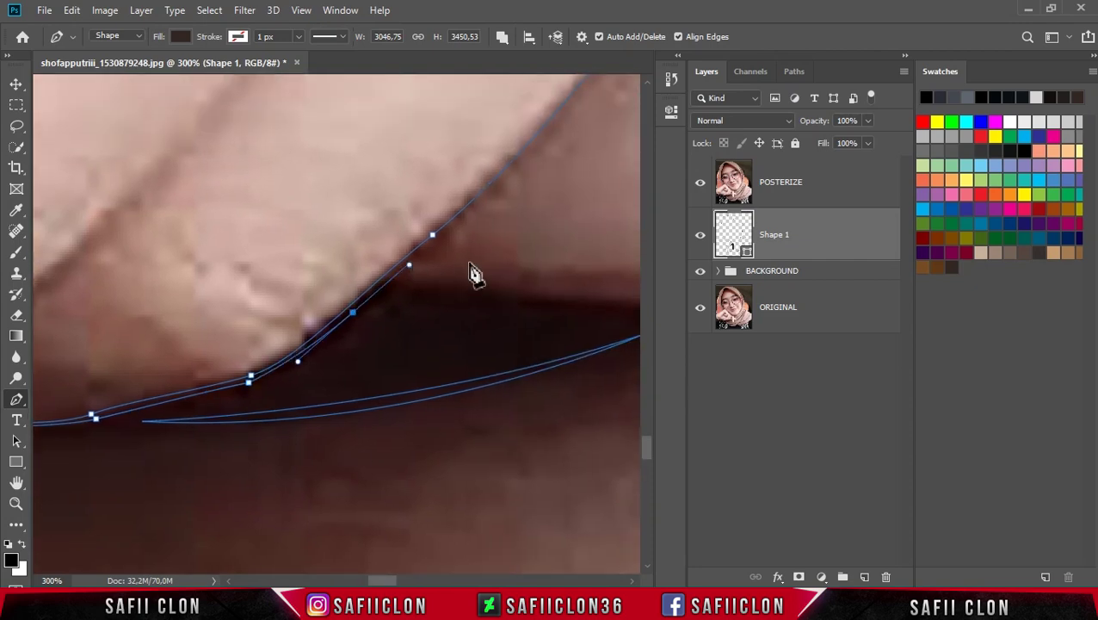
scroll(473, 272, "up", 1)
scroll(397, 580, "right", 2)
scroll(383, 361, "up", 1)
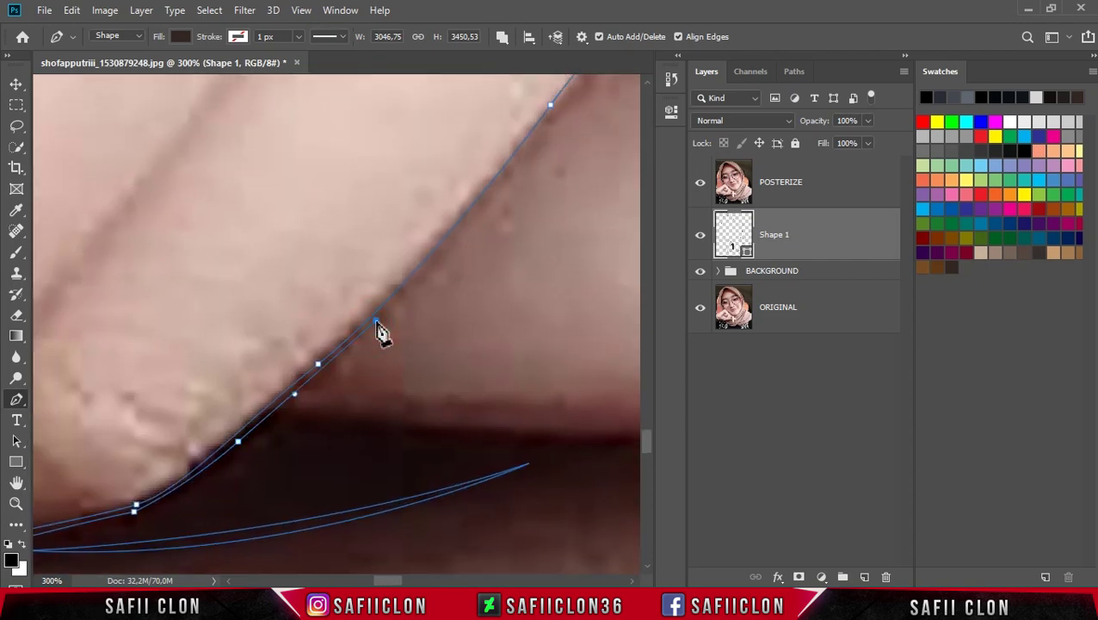
scroll(380, 361, "up", 1)
scroll(387, 568, "right", 4)
scroll(345, 189, "up", 1)
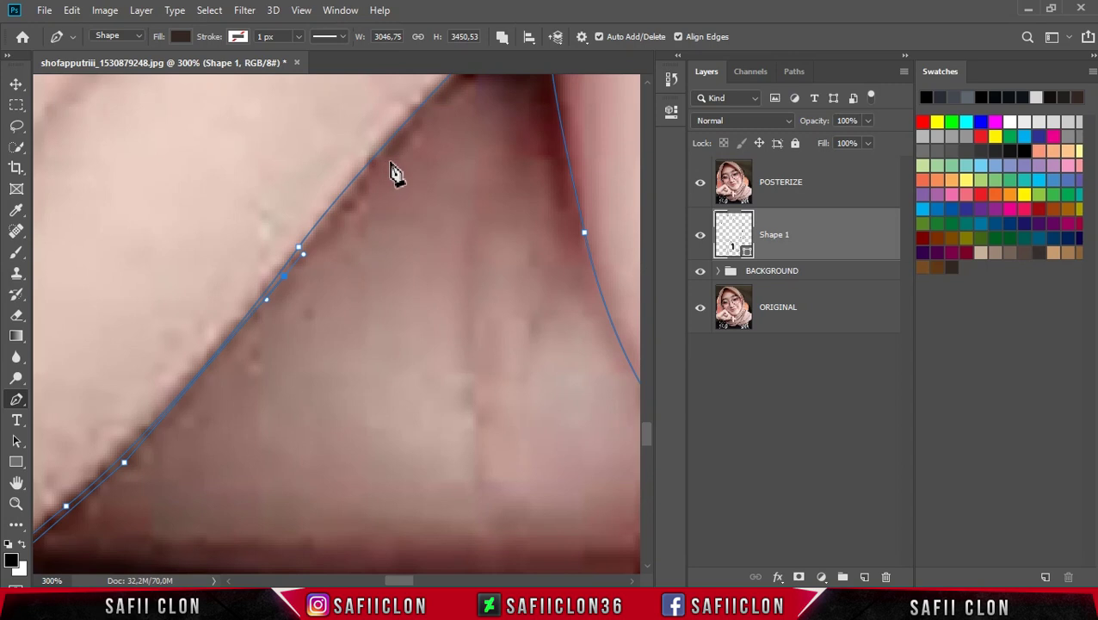
scroll(413, 203, "up", 1)
left_click(437, 213)
scroll(508, 216, "up", 1)
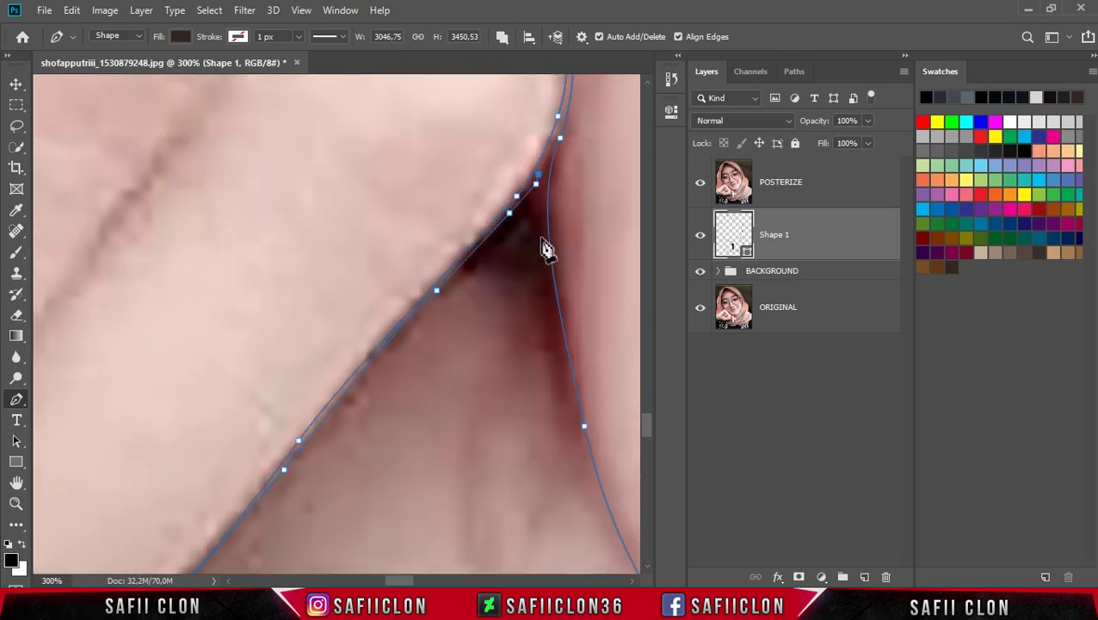
scroll(549, 258, "down", 1)
scroll(554, 274, "down", 1)
scroll(399, 581, "right", 2)
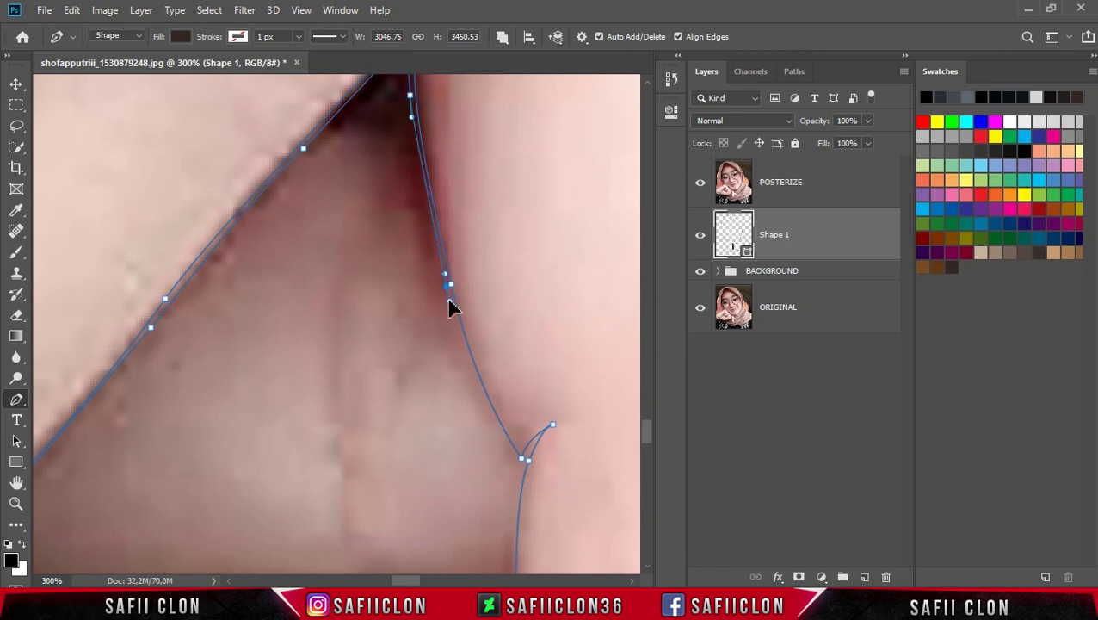
scroll(521, 314, "down", 1)
left_click(518, 327)
- Add a point near the fingertip and round off the tip of the outline
scroll(516, 332, "down", 1)
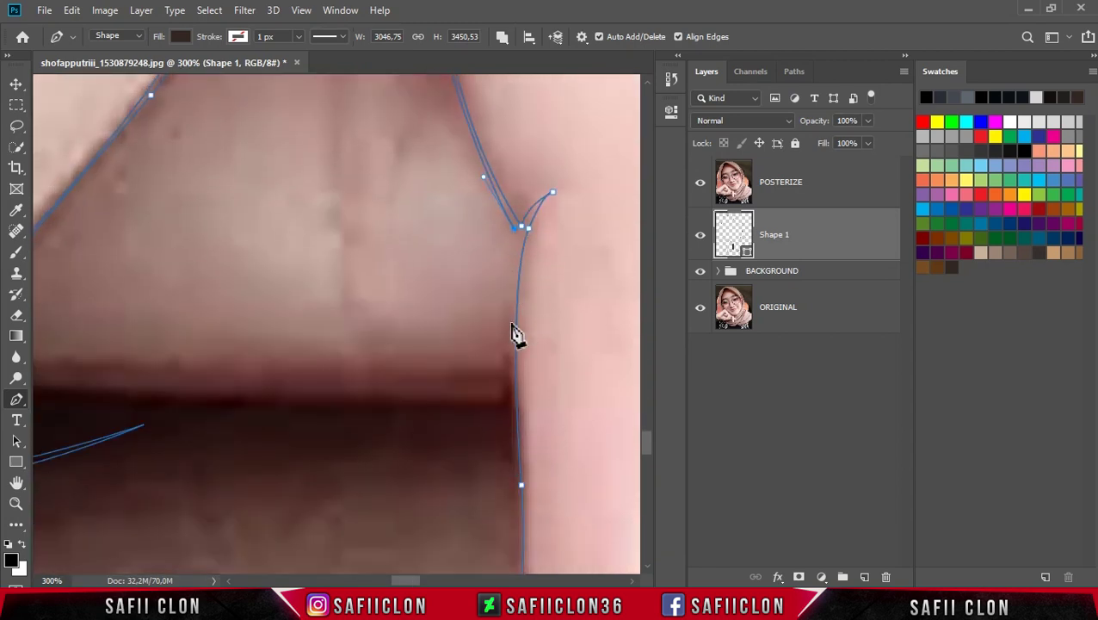
left_click(514, 332)
scroll(515, 345, "down", 1)
scroll(521, 348, "down", 1)
scroll(521, 347, "down", 1)
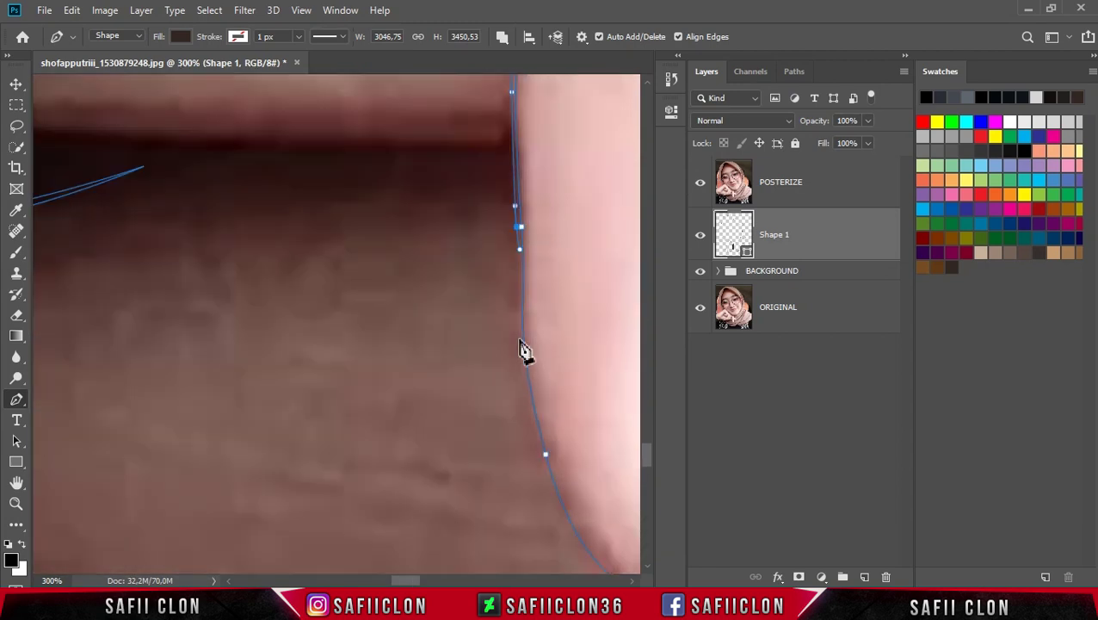
scroll(482, 430, "down", 1)
scroll(404, 456, "right", 2)
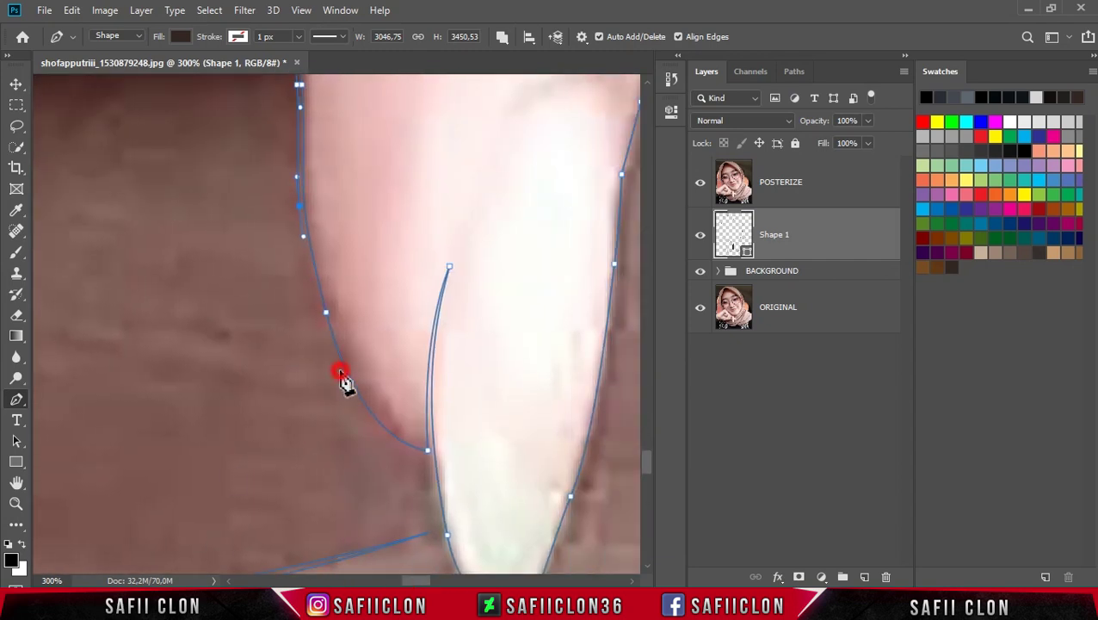
scroll(456, 481, "down", 1)
scroll(448, 431, "down", 1)
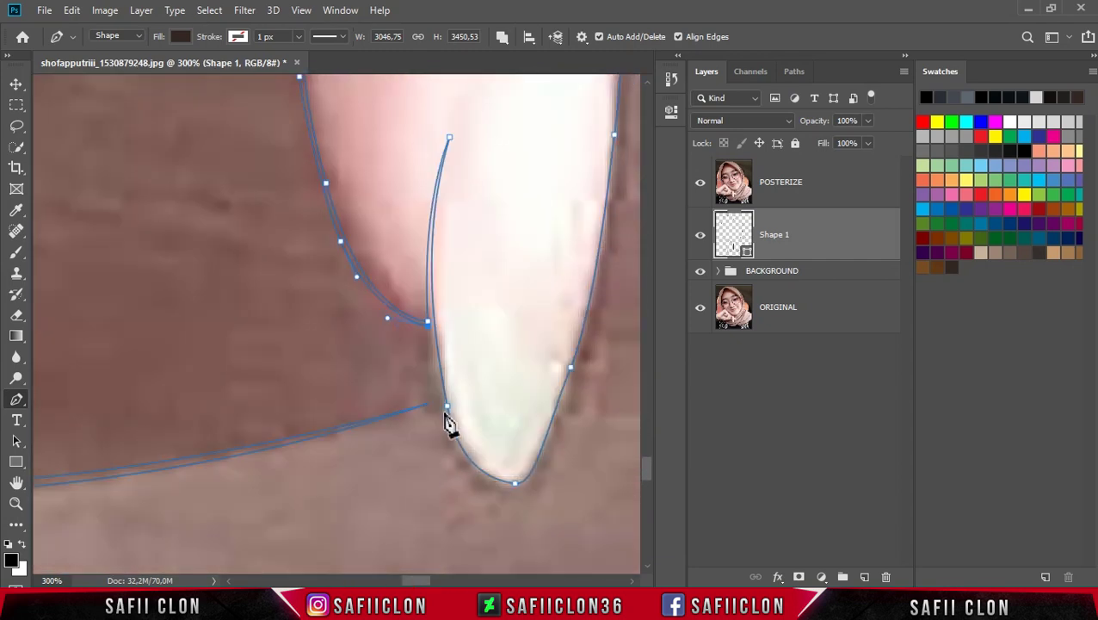
scroll(469, 487, "right", 3)
left_click_drag(225, 485, 269, 502)
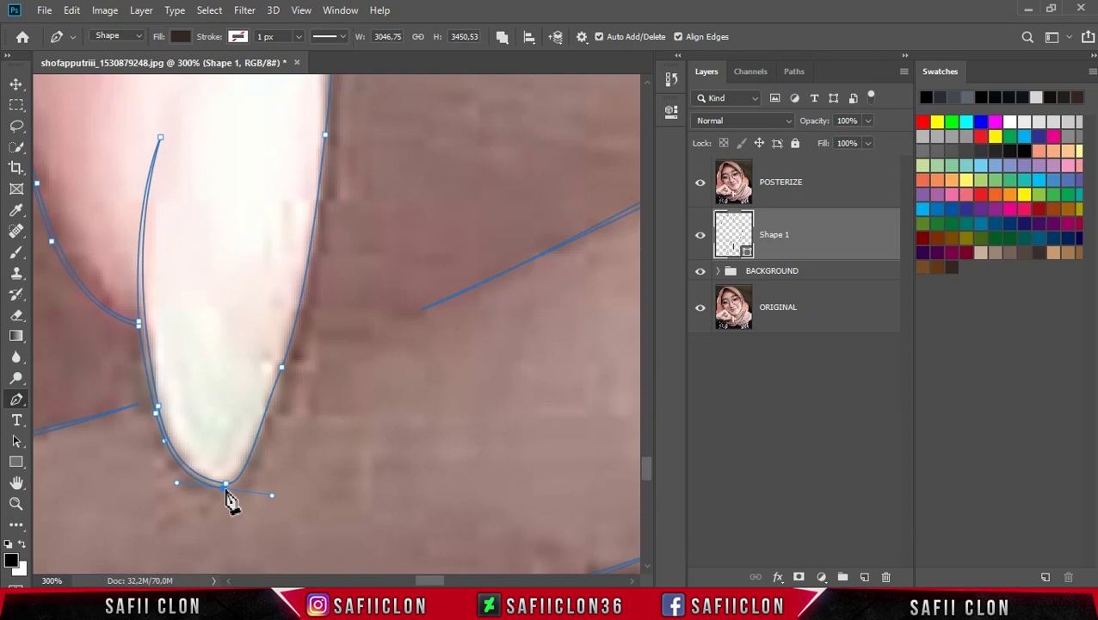
- Trace down the other side of the finger with curved anchors to its top corner
left_click(282, 370)
scroll(305, 353, "up", 2)
scroll(332, 239, "up", 3)
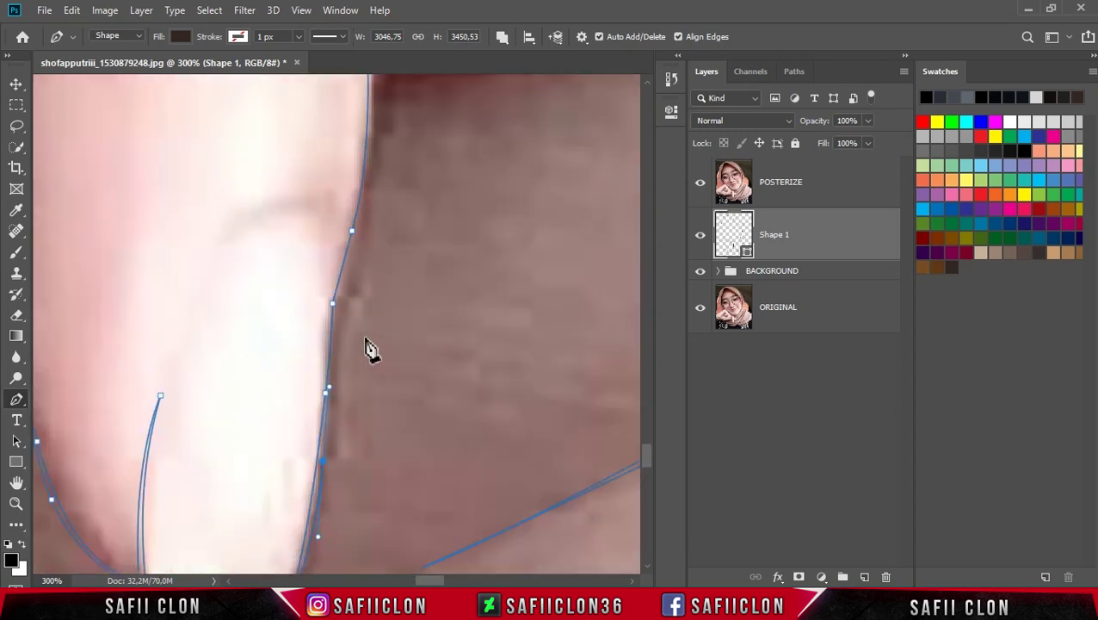
left_click(336, 307)
scroll(375, 334, "up", 1)
scroll(372, 344, "up", 2)
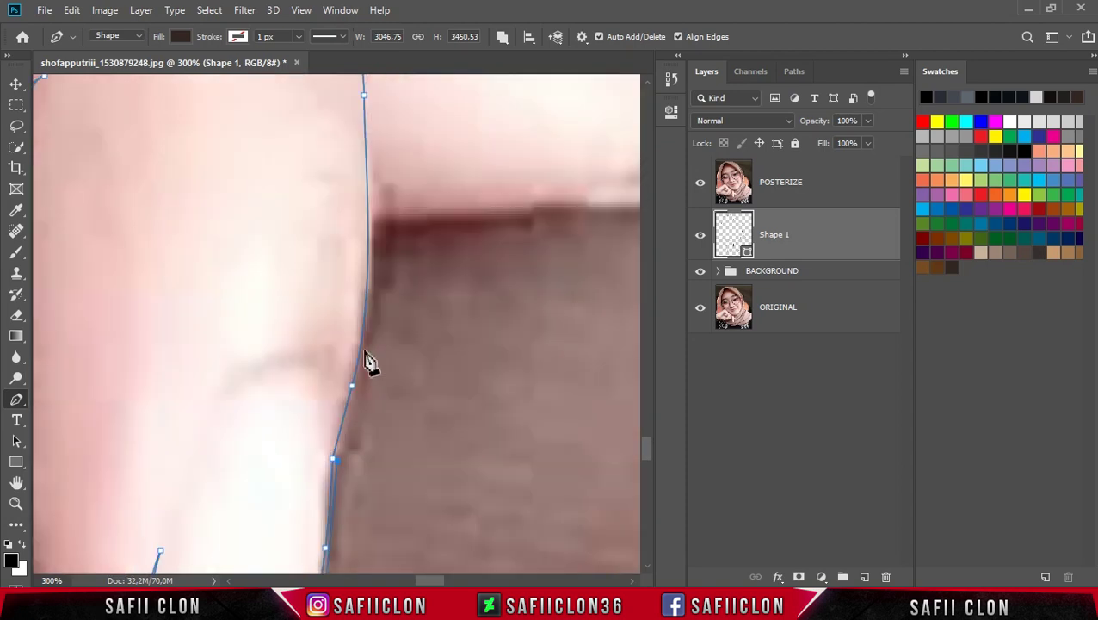
scroll(379, 323, "up", 2)
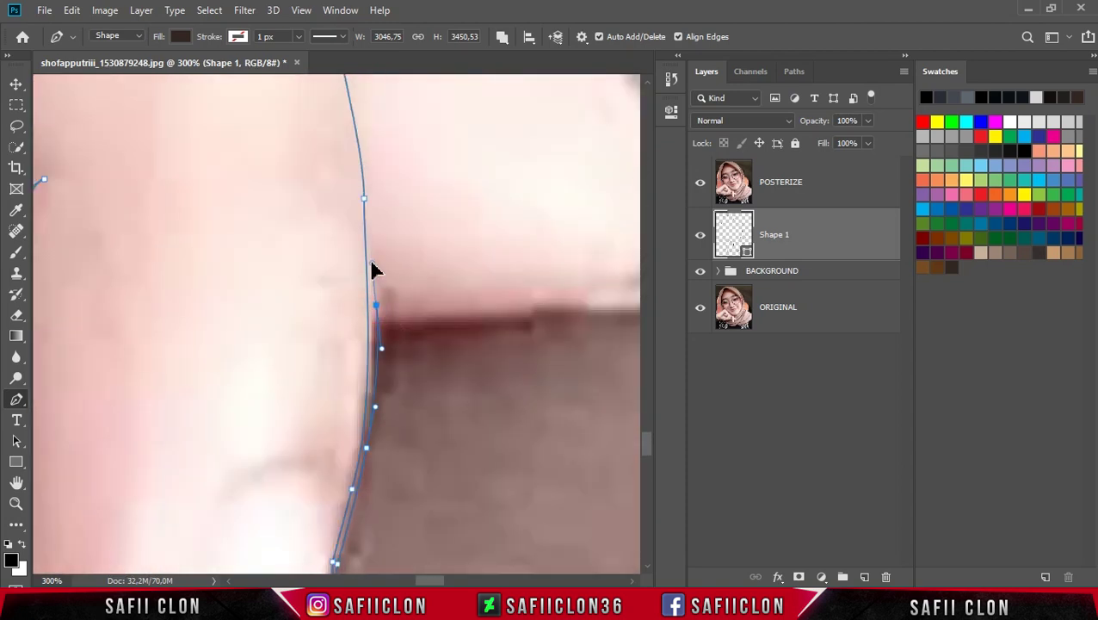
scroll(379, 288, "up", 3)
scroll(379, 307, "up", 2)
left_click(347, 315)
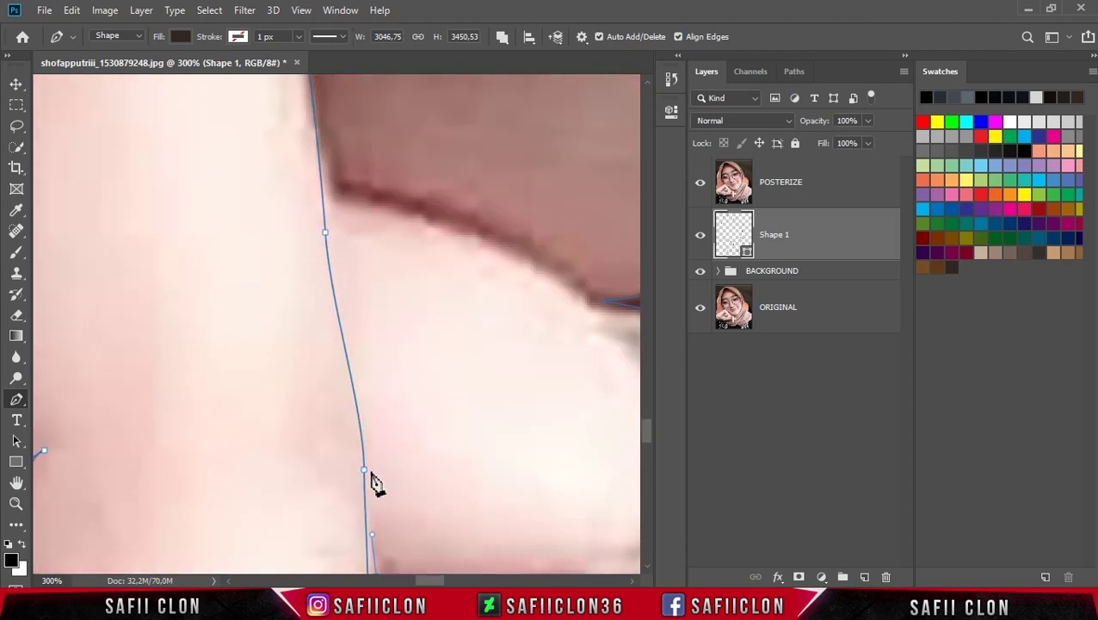
left_click_drag(348, 351, 343, 326)
scroll(344, 323, "up", 2)
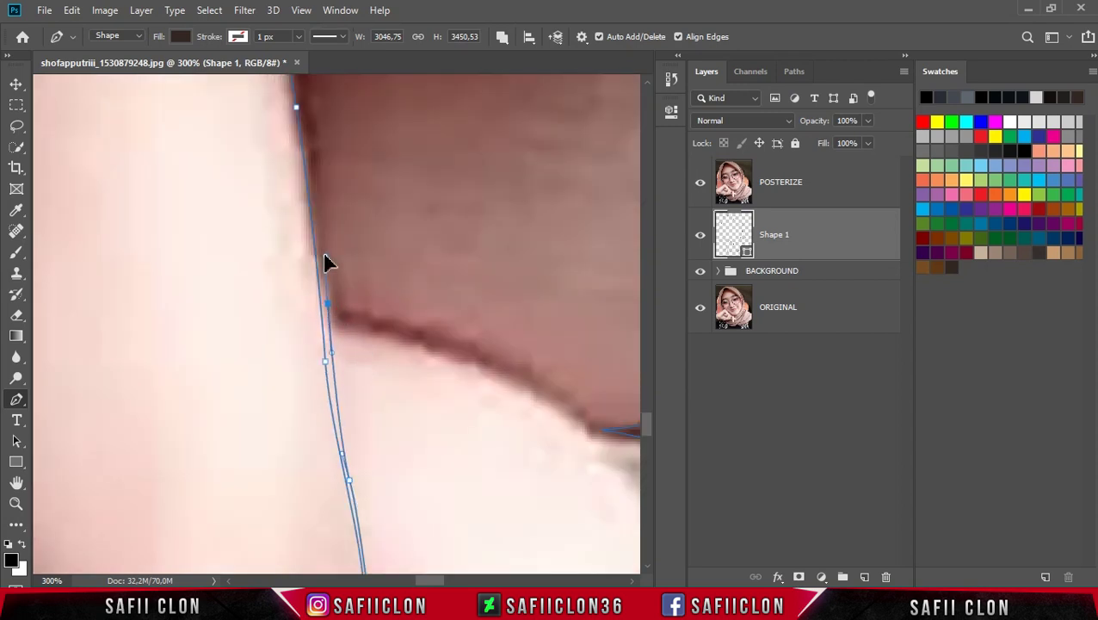
scroll(309, 288, "up", 2)
left_click(293, 262)
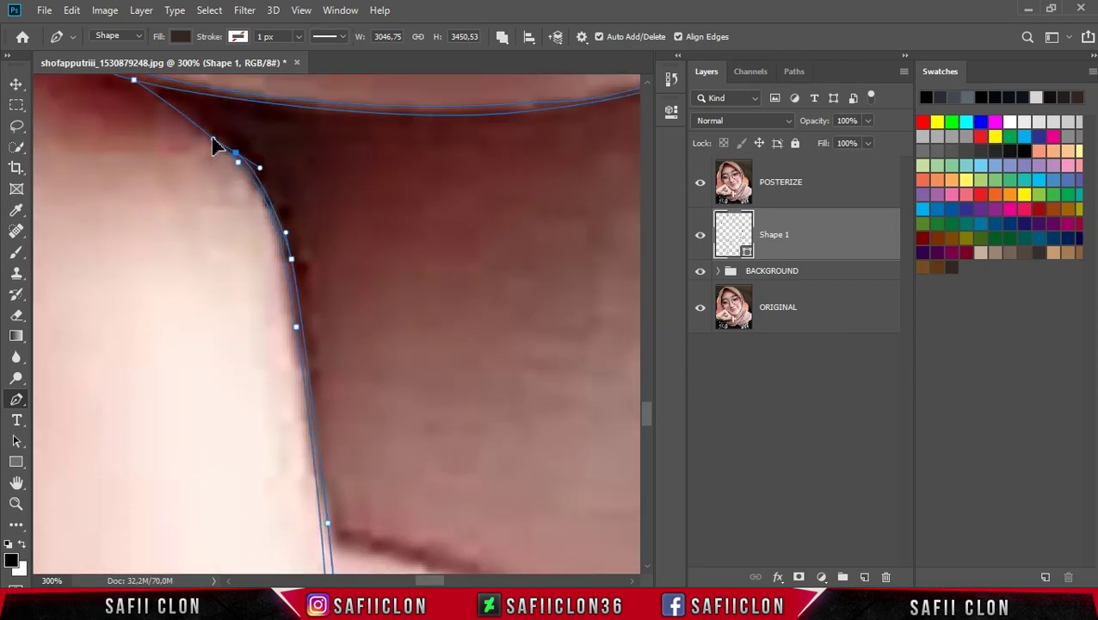
- Zoom out and scroll to review the fully traced finger outline
key("ctrl+minus")
scroll(321, 211, "up", 1)
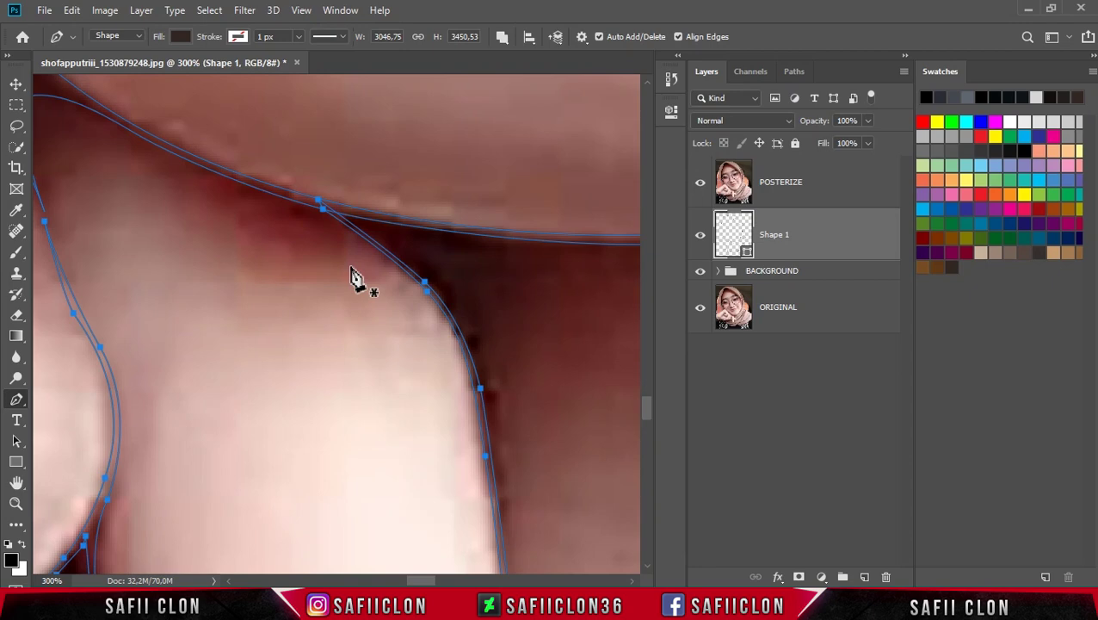
scroll(353, 273, "up", 2)
scroll(586, 321, "down", 1)
scroll(503, 433, "down", 1)
scroll(509, 429, "down", 1)
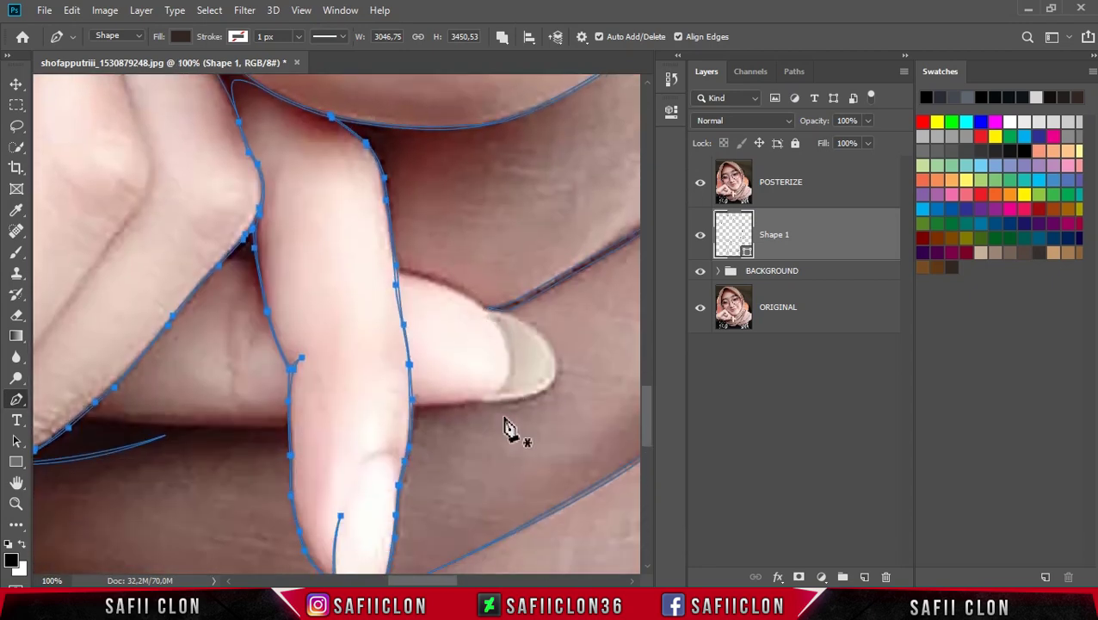
- Trace the fingernail outline with curved anchors around the nail tip and lower edge
scroll(508, 427, "down", 1)
left_click_drag(440, 581, 459, 581)
left_click_drag(328, 295, 379, 354)
left_click_drag(462, 364, 477, 416)
left_click_drag(418, 465, 355, 475)
left_click_drag(281, 479, 310, 481)
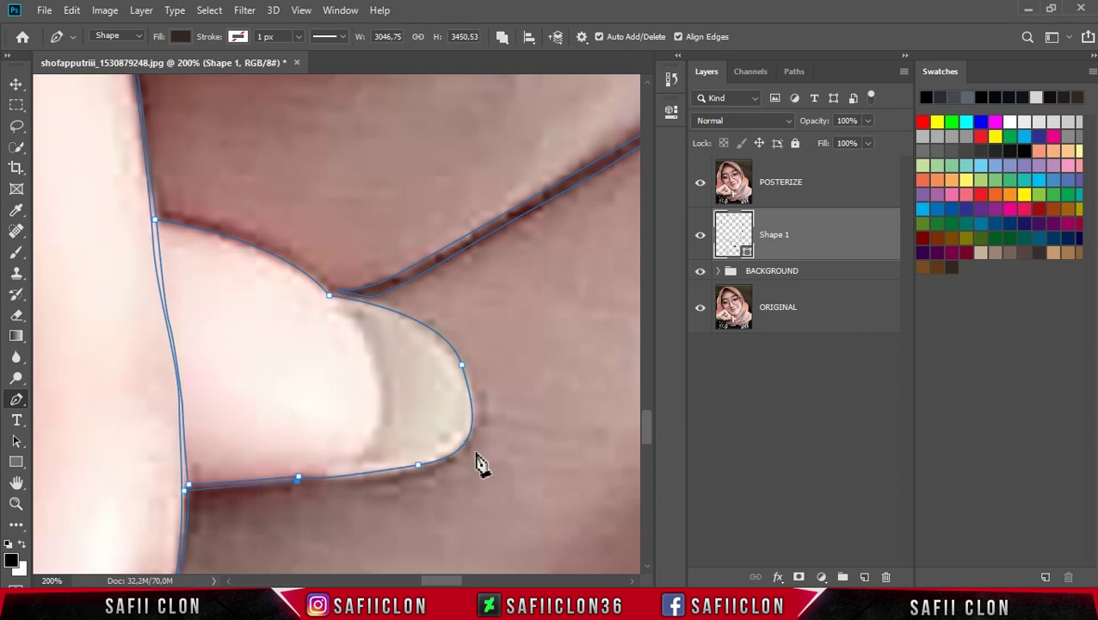
key("ctrl+plus")
mouse_move(537, 340)
left_mouse_down()
mouse_move(536, 283)
mouse_move(511, 245)
left_mouse_up()
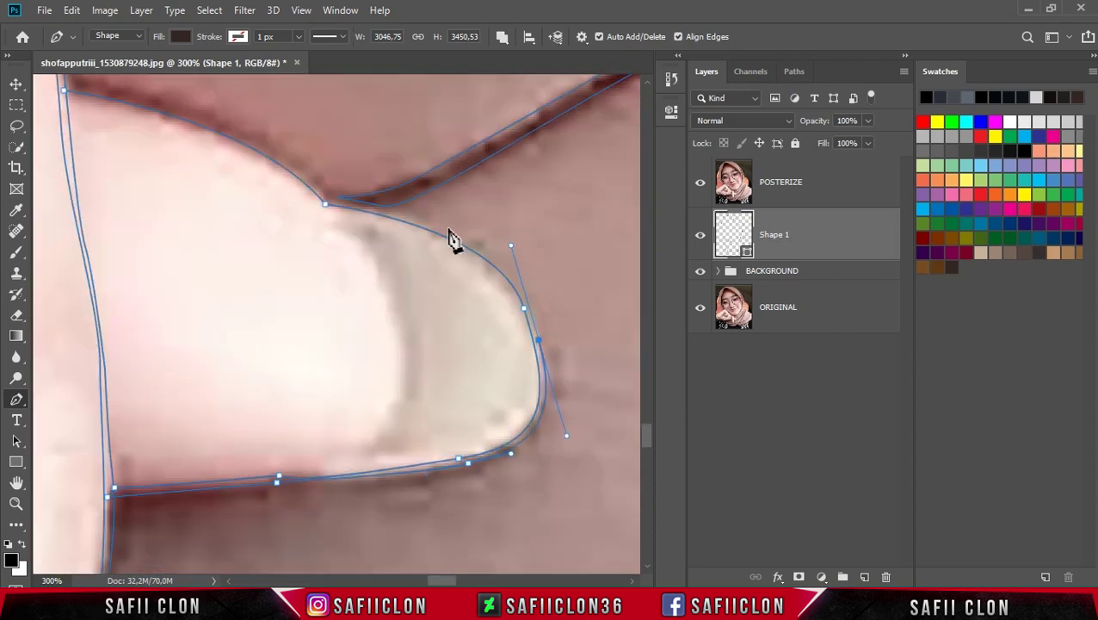
left_click(328, 205)
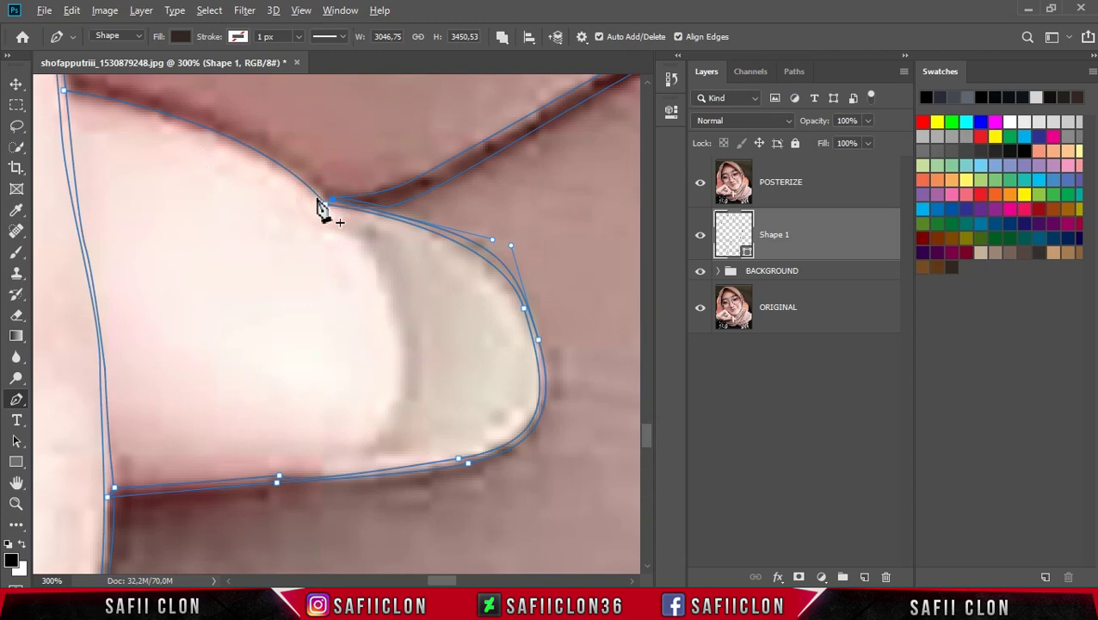
- Finish the nail's upper edge and close the fingernail outline at its first anchor
scroll(79, 229, "up", 4)
scroll(79, 231, "left", 5)
mouse_move(258, 243)
left_mouse_down()
mouse_move(159, 244)
mouse_move(81, 221)
left_mouse_up()
left_click(259, 243, "alt")
key("ctrl+minus")
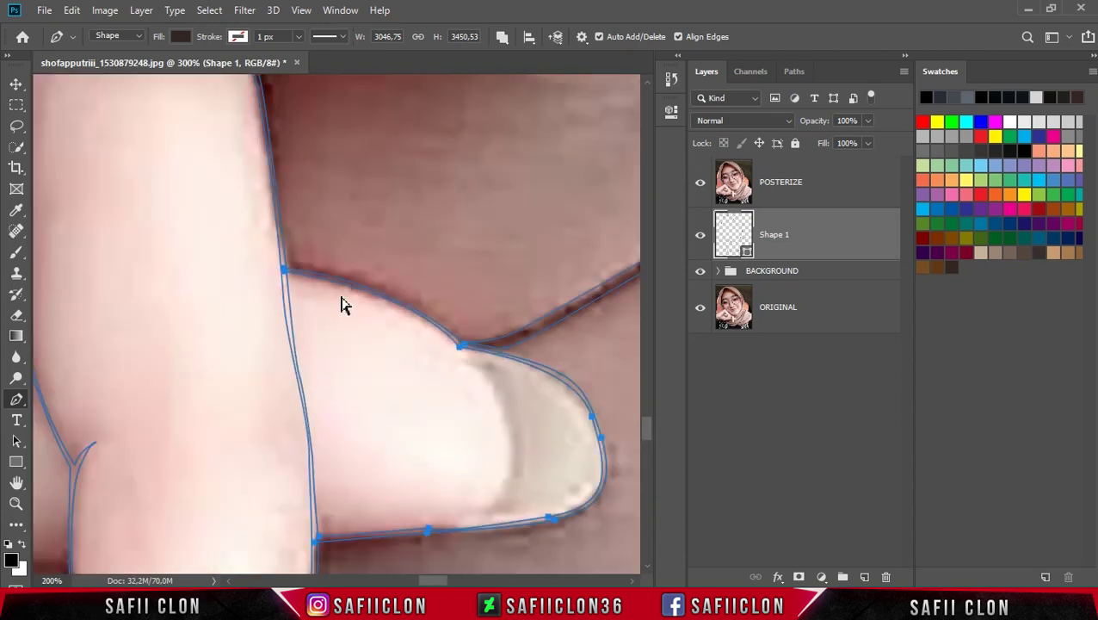
left_click_drag(480, 504, 387, 569)
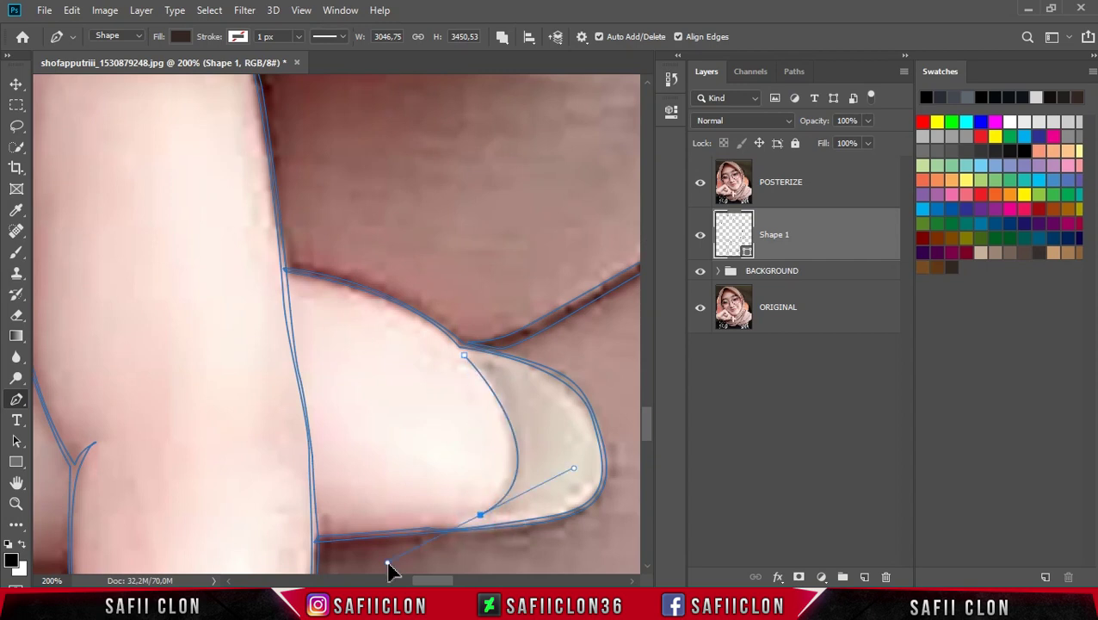
left_click_drag(470, 245, 362, 152)
left_click_drag(445, 582, 422, 582)
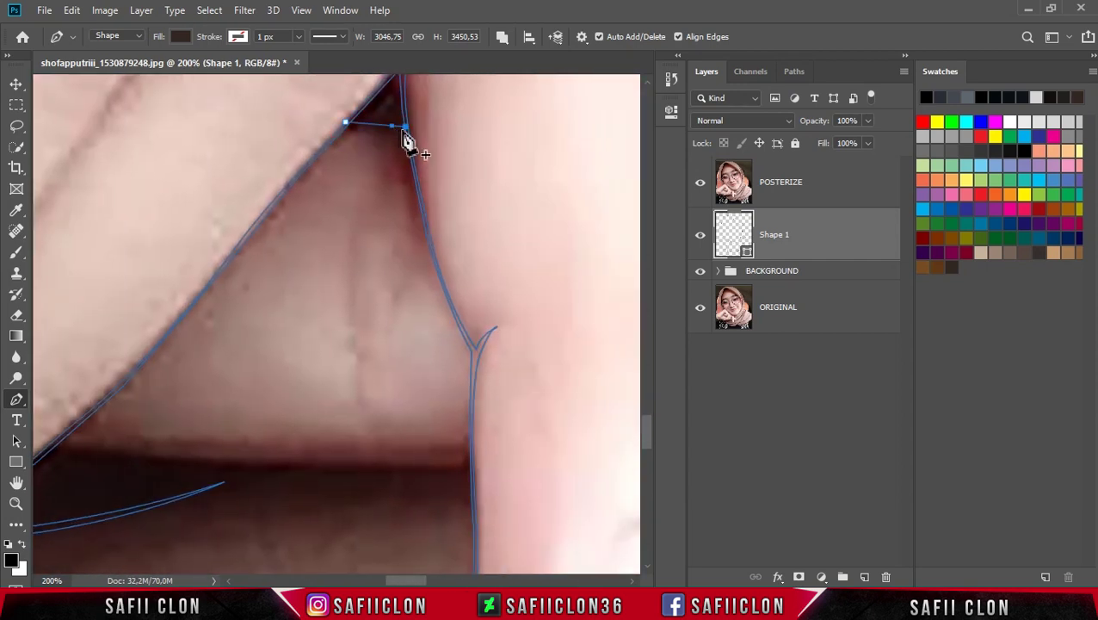
- Draw a closed line along the bottom edge of the gap between the fingers
scroll(408, 568, "down", 2)
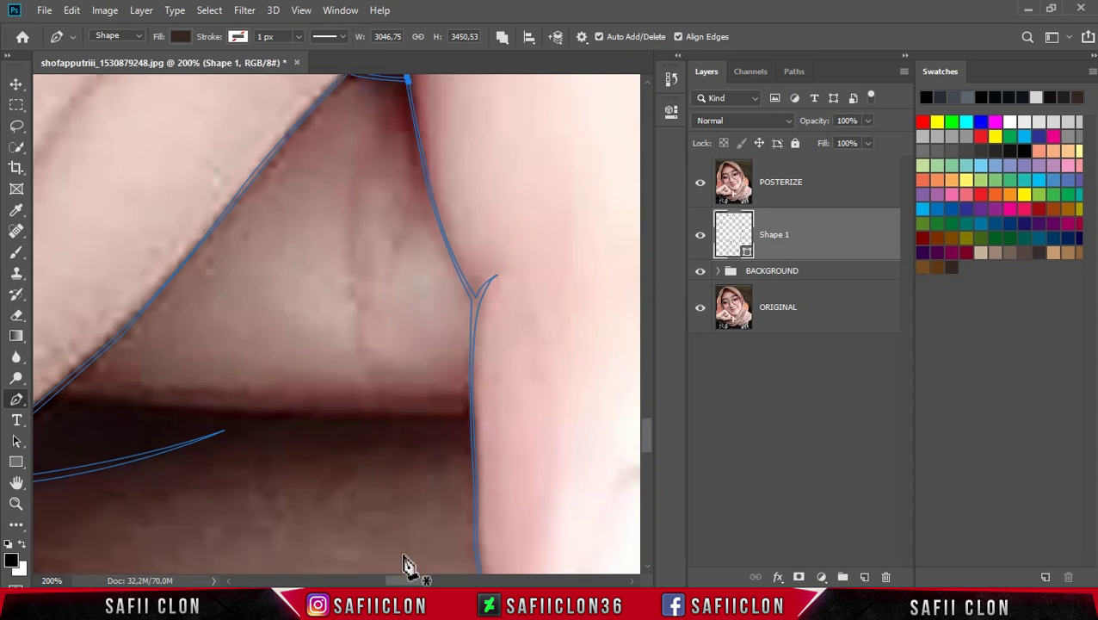
scroll(407, 569, "left", 2)
left_click(132, 393)
left_click_drag(267, 405, 303, 408)
mouse_move(491, 412)
left_mouse_down()
mouse_move(533, 414)
mouse_move(250, 414)
left_mouse_up()
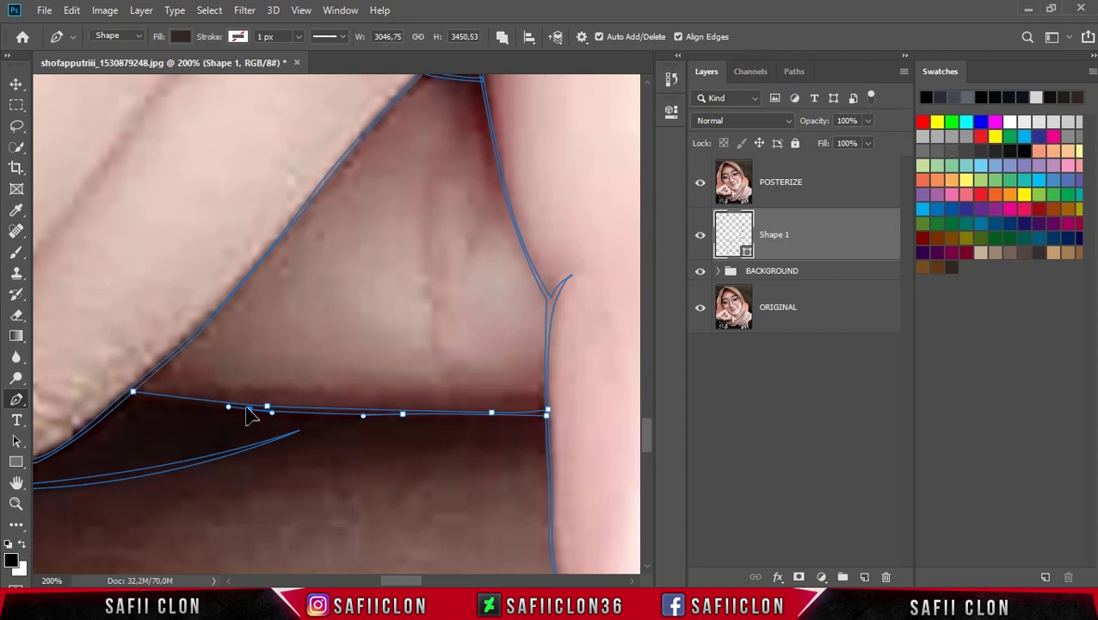
left_click(133, 393)
- Draw a curved crease line down through the finger gap
left_click(440, 119)
left_click_drag(445, 381, 478, 445)
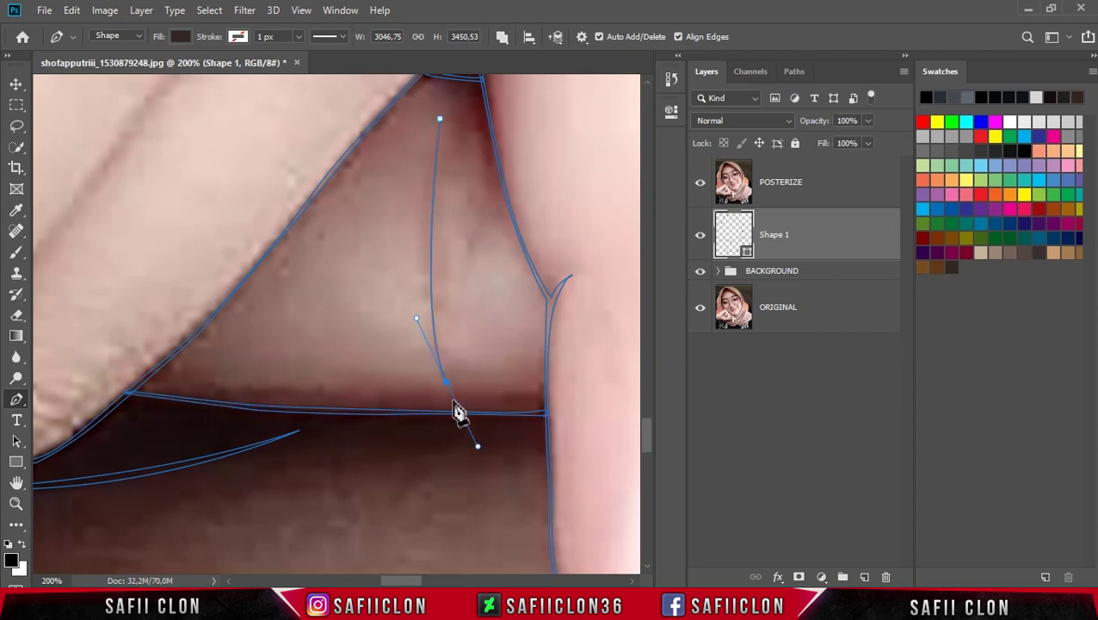
scroll(461, 86, "up", 3)
scroll(472, 116, "up", 2)
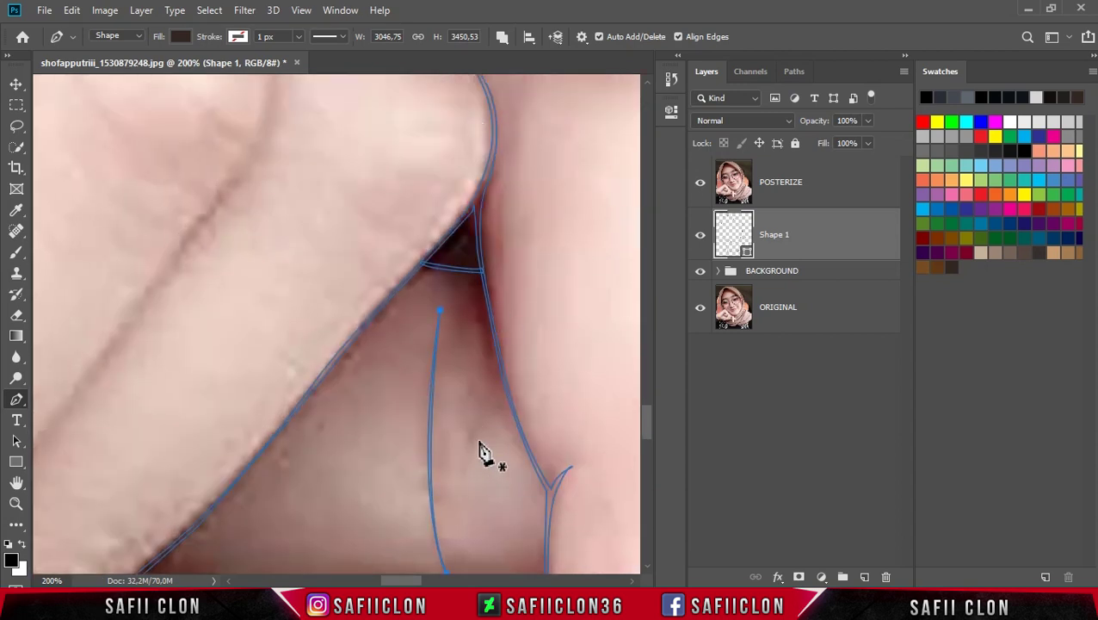
scroll(497, 401, "down", 2)
- Add a second crease line in the gap and finish the stroke
left_click(491, 282)
left_click_drag(465, 398, 474, 455)
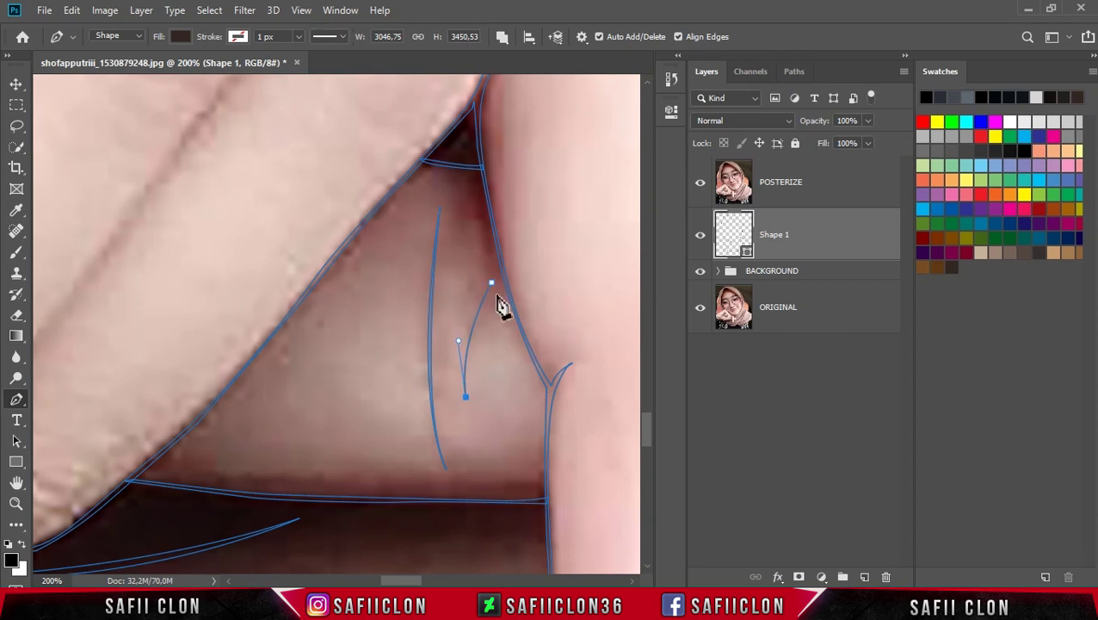
left_click(534, 231, "ctrl")
left_click(480, 358, "ctrl")
left_click(468, 170)
scroll(485, 89, "up", 1)
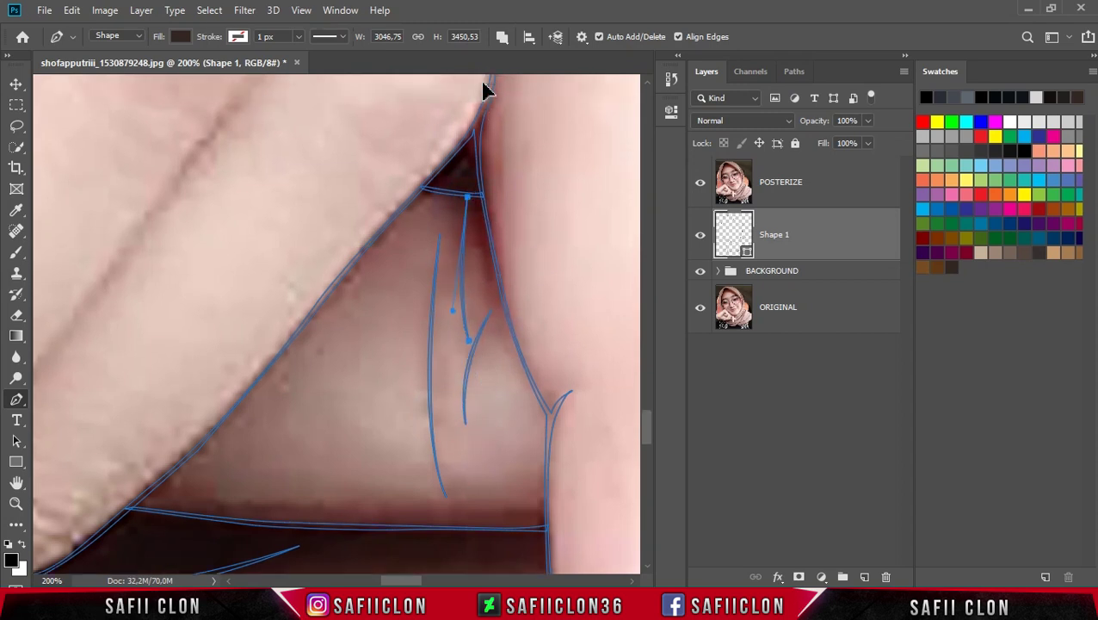
scroll(497, 269, "down", 3)
scroll(496, 268, "down", 2)
scroll(497, 269, "down", 1)
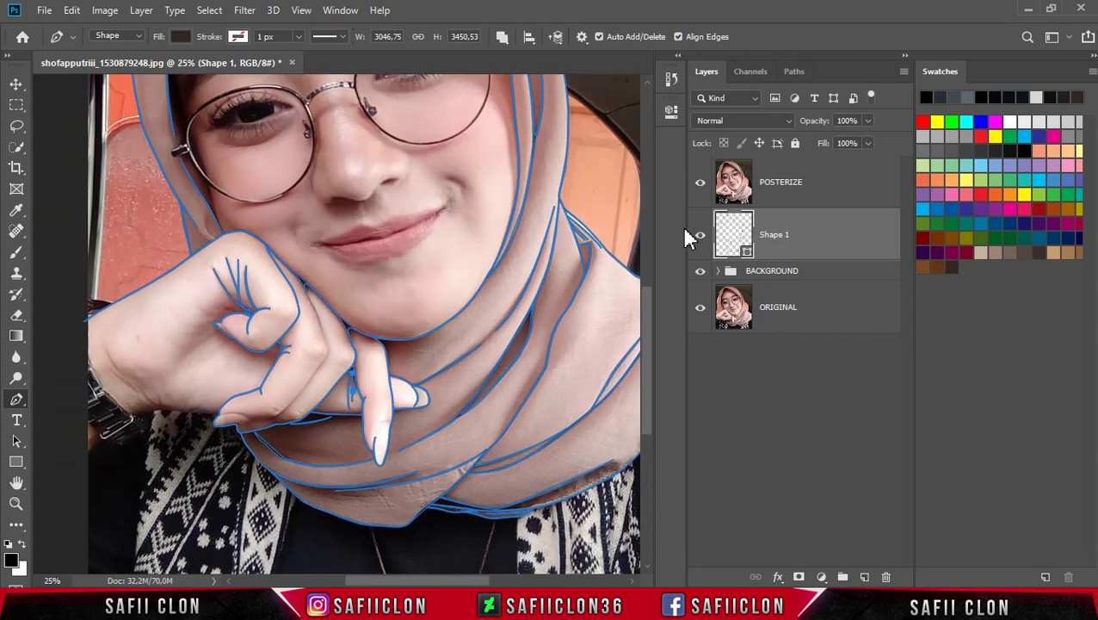
- Hide the POSTERIZE layer and path outlines to preview the black line art
left_click(700, 182)
key("Return")
scroll(552, 328, "down", 1)
scroll(534, 338, "up", 3)
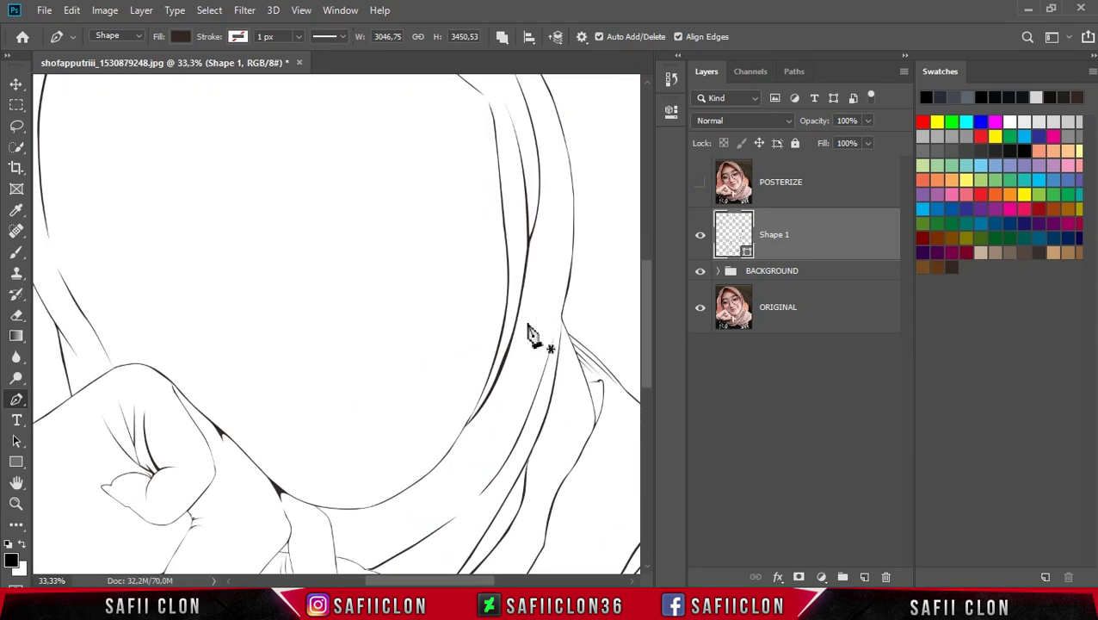
scroll(529, 370, "down", 2)
scroll(459, 558, "left", 2)
key("ctrl+z")
key("ctrl+z")
scroll(356, 381, "up", 1)
scroll(353, 383, "up", 1)
scroll(353, 382, "up", 3)
- Draw a curved crease line along the knuckle
left_click(346, 191)
left_click_drag(403, 324, 414, 359)
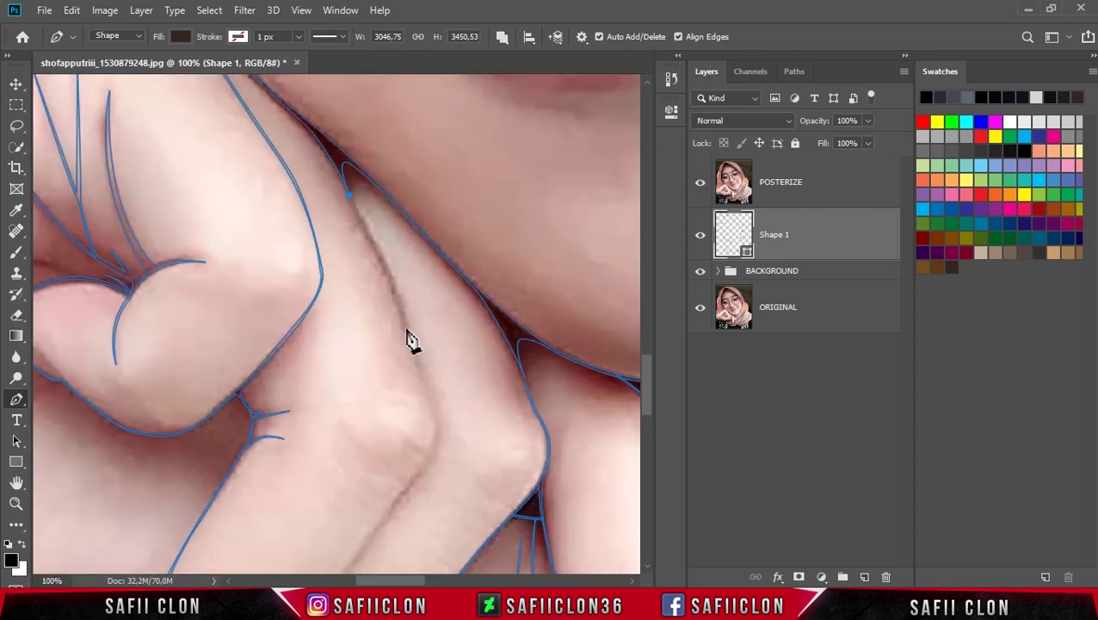
scroll(441, 389, "down", 1)
scroll(441, 389, "down", 1)
left_click_drag(411, 404, 379, 437)
scroll(380, 436, "down", 2)
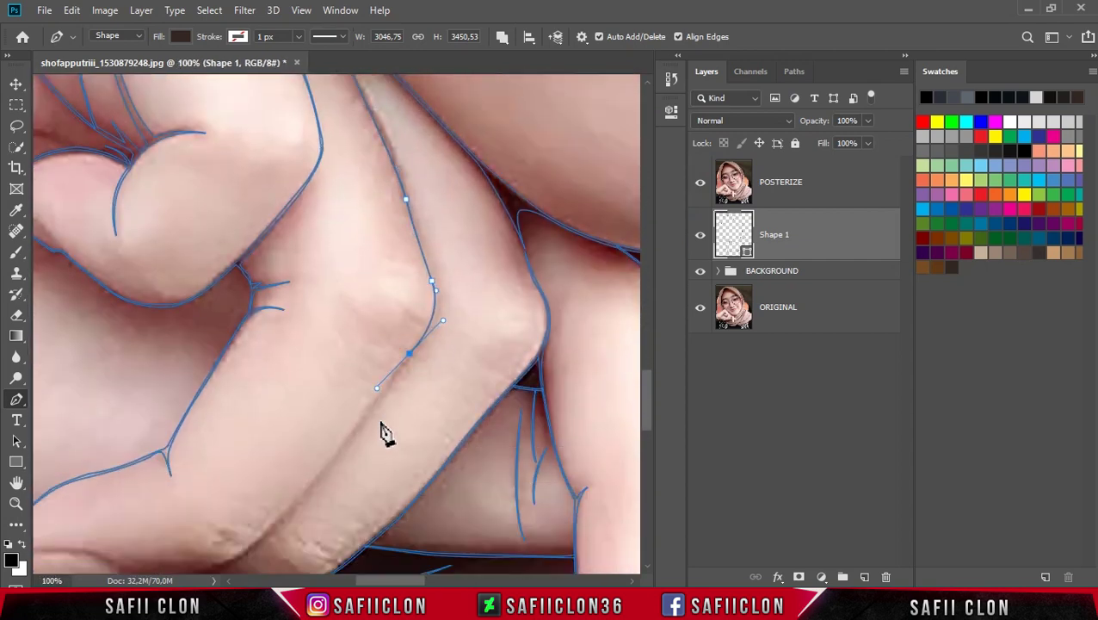
scroll(380, 436, "down", 2)
left_click(327, 375)
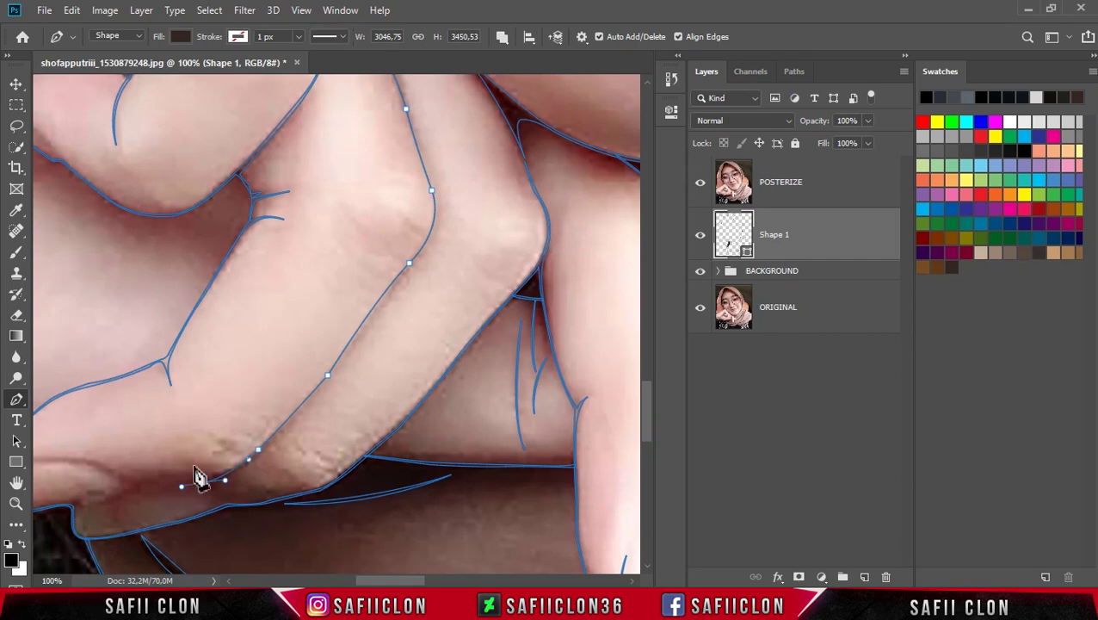
scroll(287, 355, "up", 1)
scroll(286, 355, "down", 2)
- Outline the finger's underside and edge with curved anchors and a corner point
left_click_drag(394, 581, 351, 581)
mouse_move(283, 370)
left_mouse_down()
mouse_move(198, 406)
mouse_move(170, 389)
left_mouse_up()
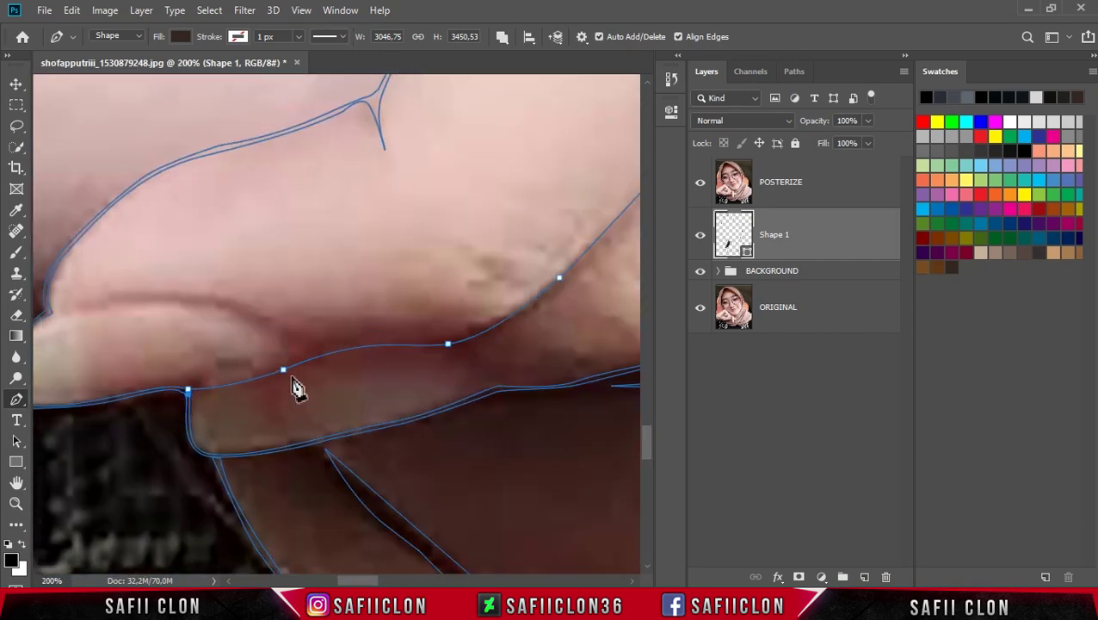
left_click_drag(283, 370, 314, 364)
left_click_drag(448, 346, 550, 353)
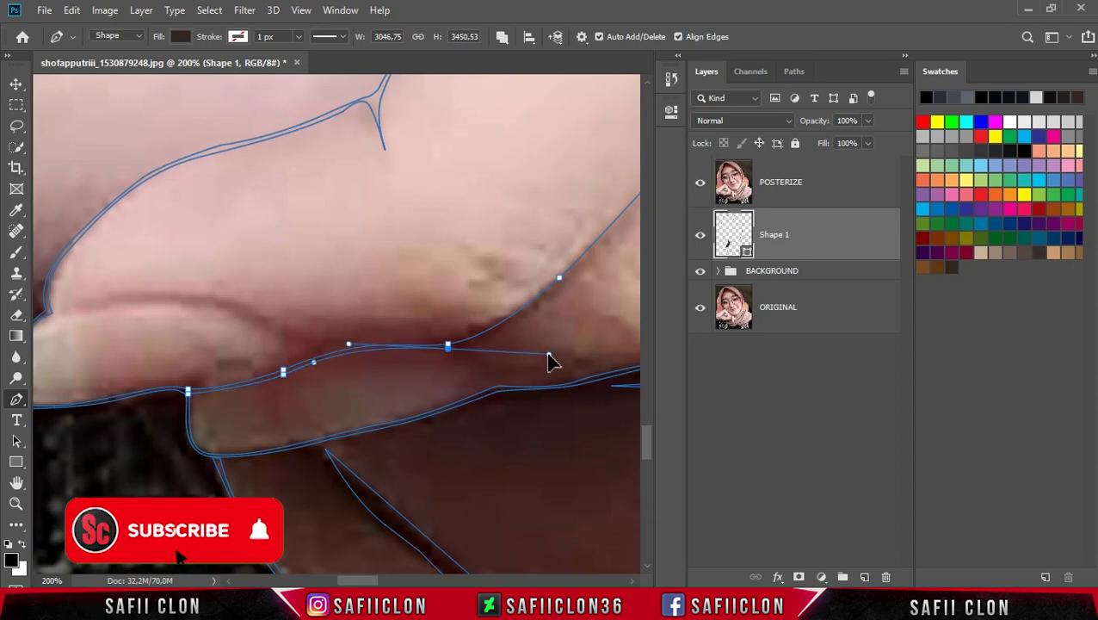
left_click_drag(366, 583, 383, 583)
left_click(318, 346, "alt")
left_click_drag(405, 303, 459, 261)
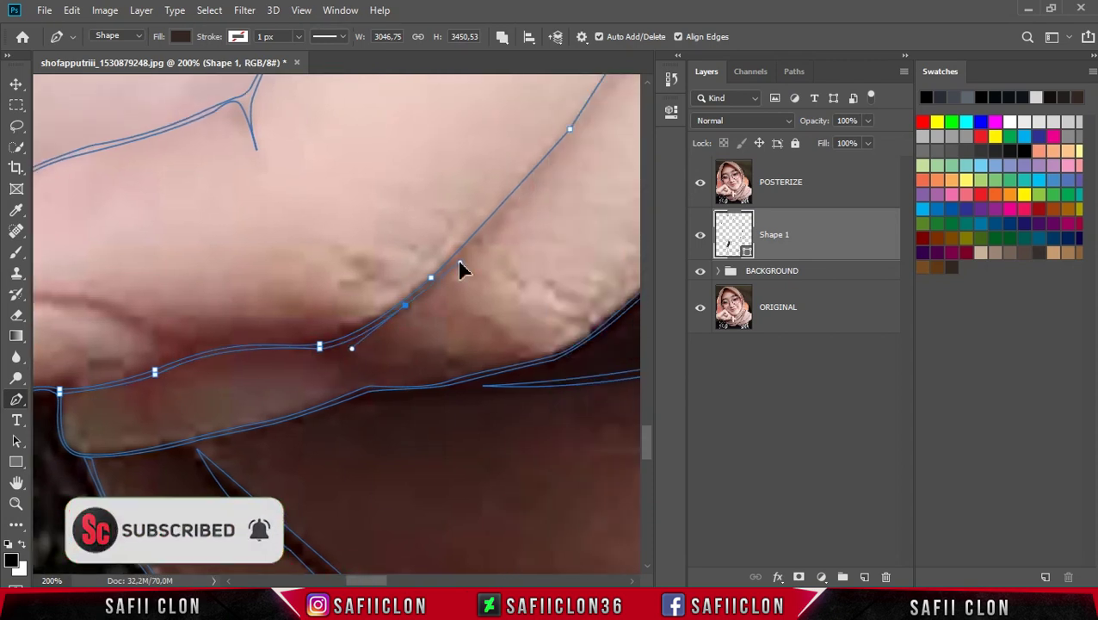
scroll(551, 306, "up", 2)
scroll(550, 306, "up", 1)
- Add several anchor points along the finger outline path
left_click(529, 274)
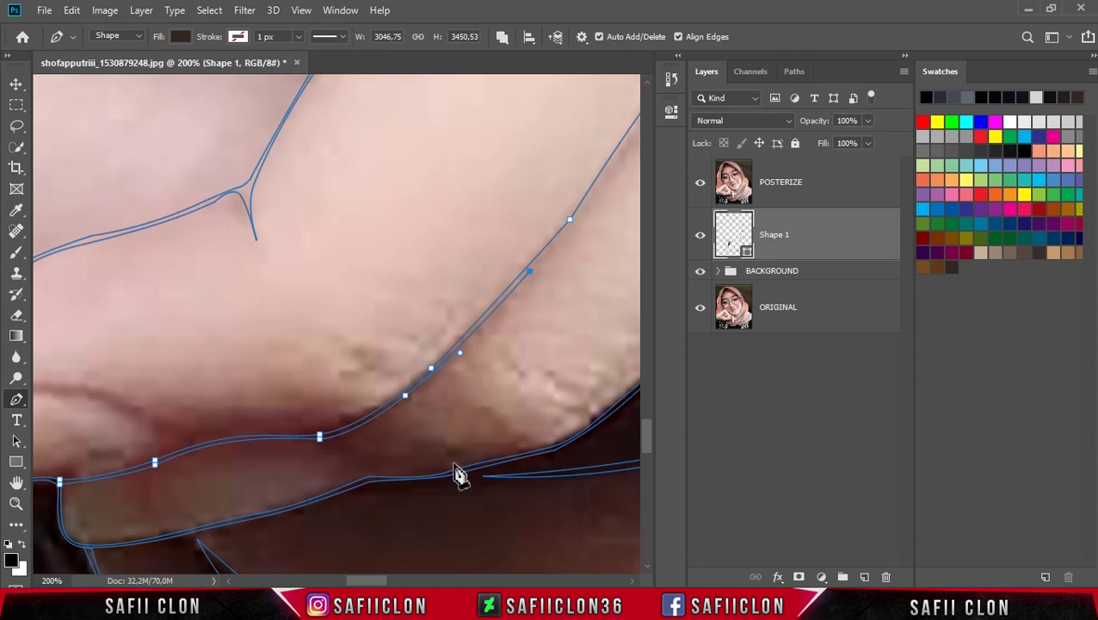
scroll(485, 311, "up", 3)
left_click(427, 327)
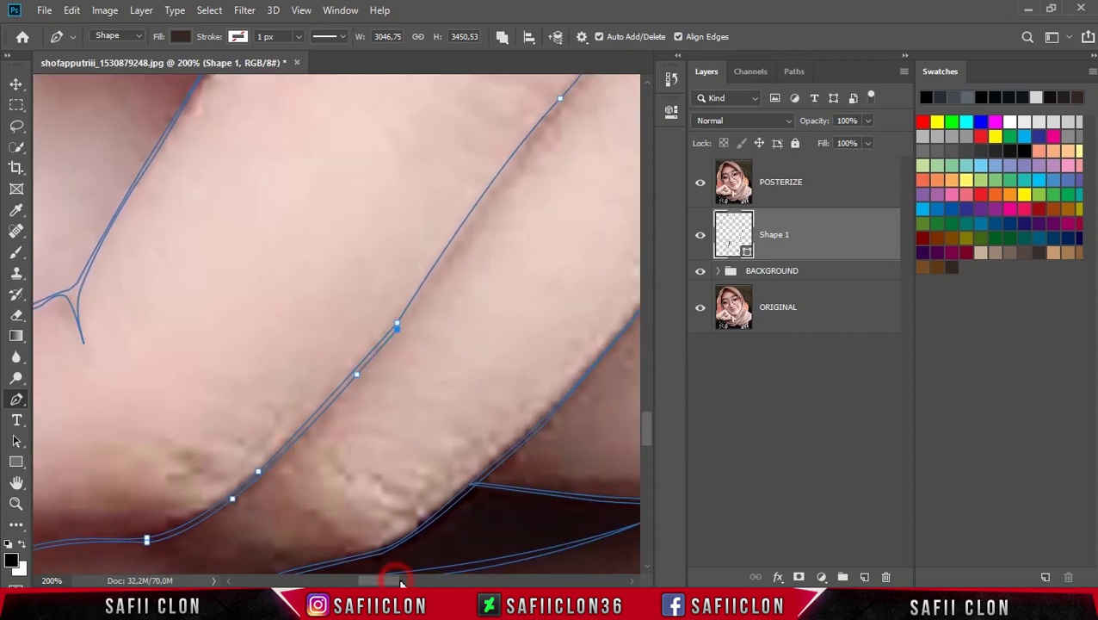
scroll(387, 323, "up", 3)
left_click(358, 297)
scroll(422, 258, "up", 3)
left_click(428, 319)
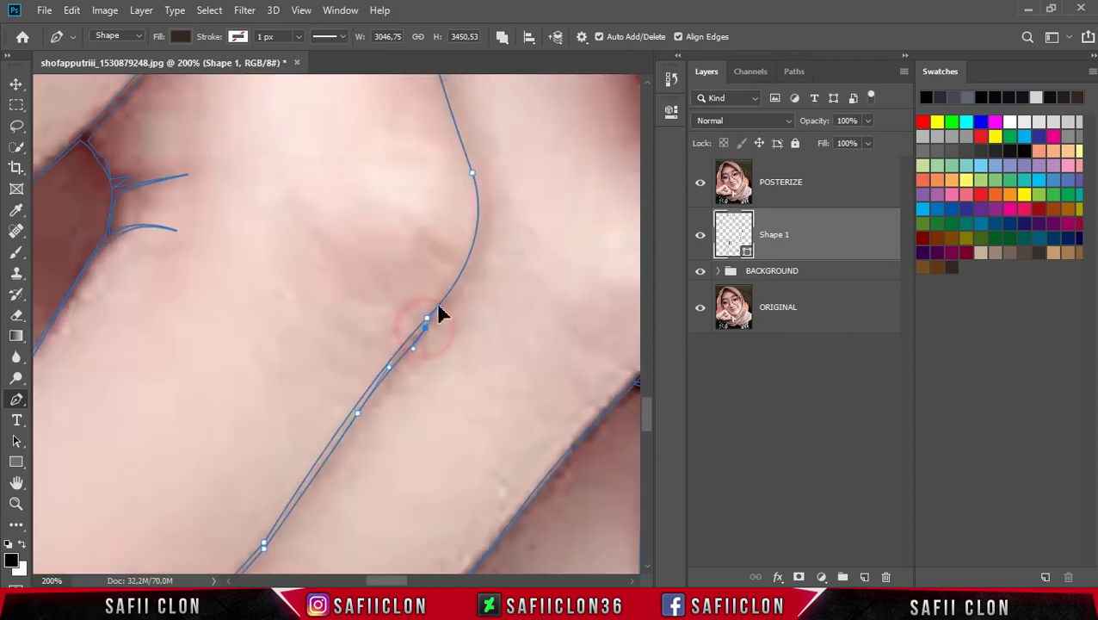
scroll(441, 311, "up", 1)
- Select the finger curve's upper anchor and segment for adjustment
left_click(473, 234)
scroll(486, 250, "up", 1)
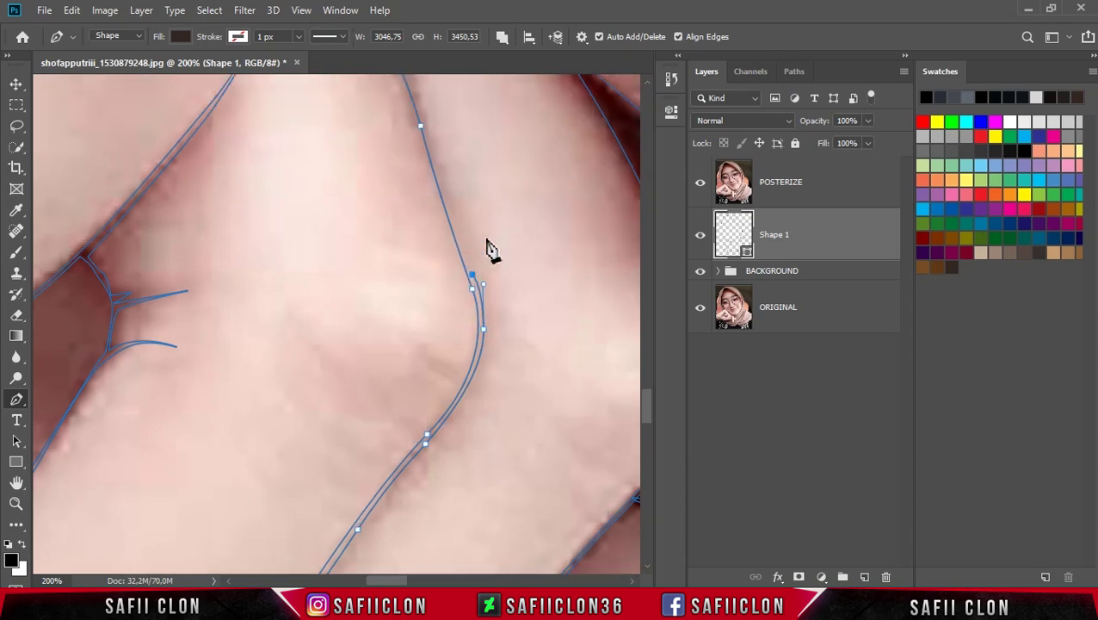
scroll(456, 301, "up", 3)
scroll(412, 294, "up", 1)
scroll(370, 271, "up", 2)
left_click(327, 229, "ctrl")
scroll(645, 388, "down", 3)
scroll(637, 401, "down", 3)
scroll(499, 413, "down", 3)
- Place a new anchor on the finger crease and adjust the nearby curves
left_click_drag(401, 581, 379, 581)
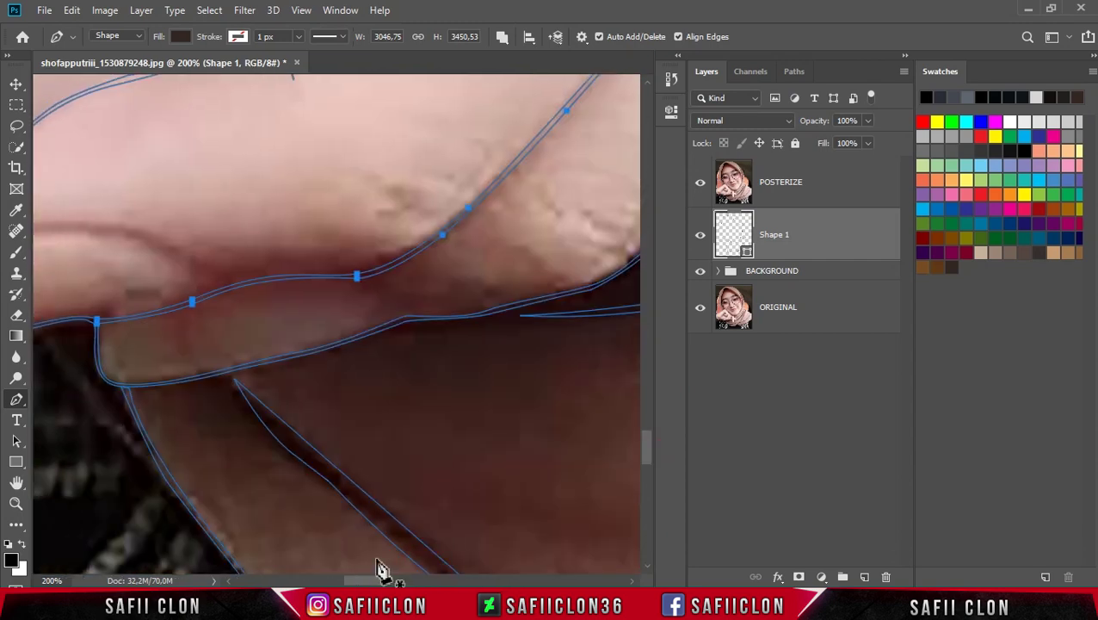
left_click(378, 328)
mouse_move(360, 277)
left_mouse_down()
mouse_move(316, 284)
mouse_move(349, 278)
left_mouse_up()
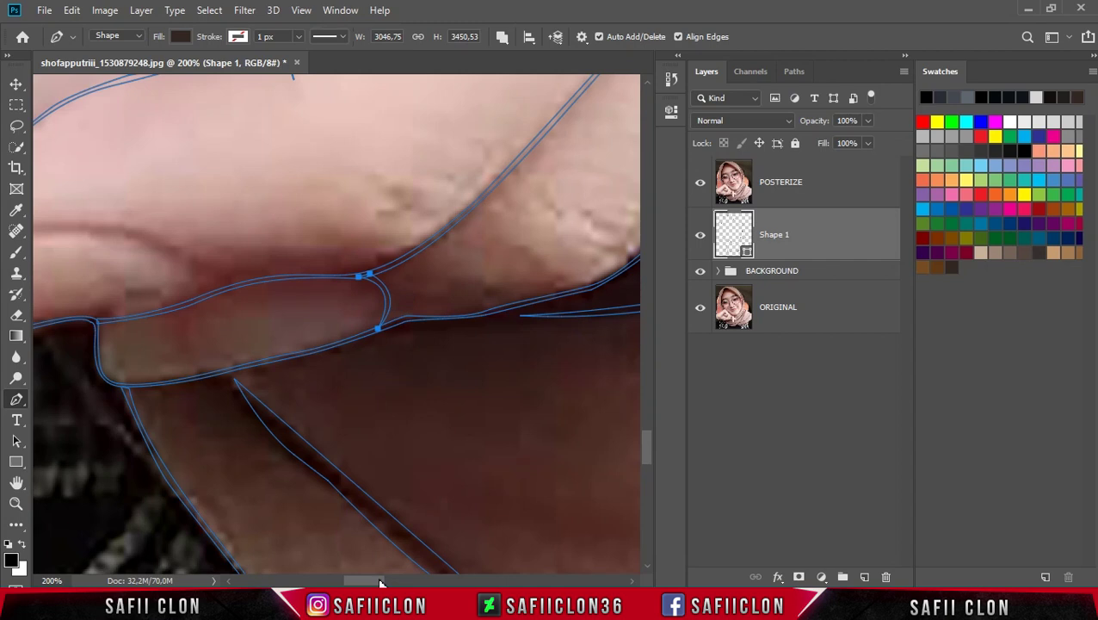
left_click_drag(380, 581, 362, 581)
scroll(412, 421, "up", 3)
scroll(504, 360, "up", 2)
- Draw the fingernail edge curve and close the outline on its start point
left_click_drag(248, 307, 140, 350)
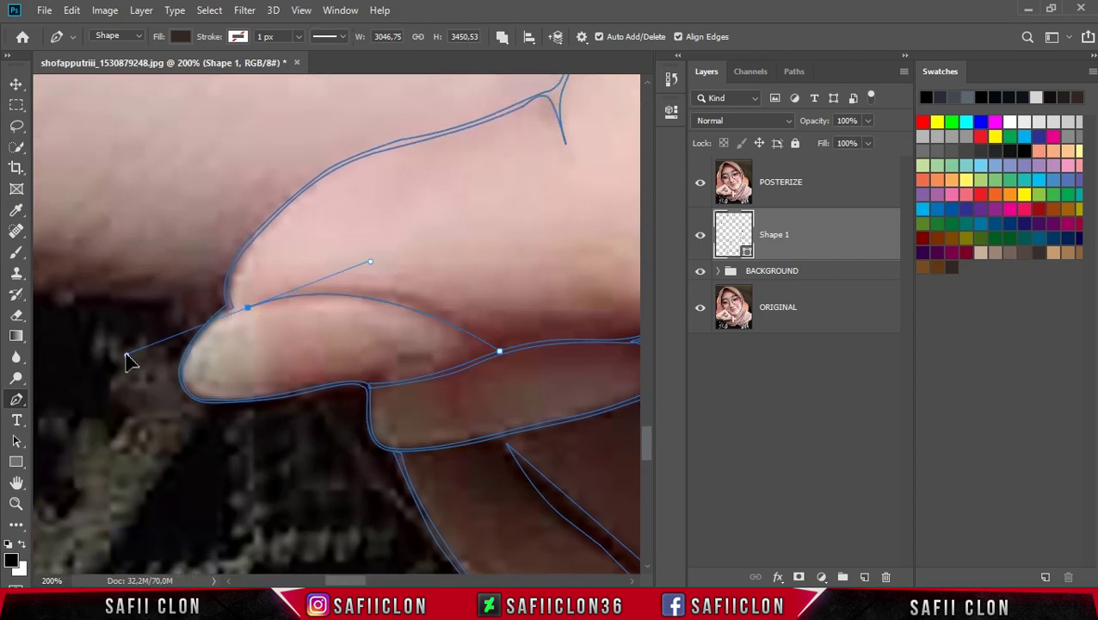
left_click(250, 308, "alt")
mouse_move(499, 349)
left_mouse_down()
mouse_move(590, 450)
mouse_move(625, 460)
left_mouse_up()
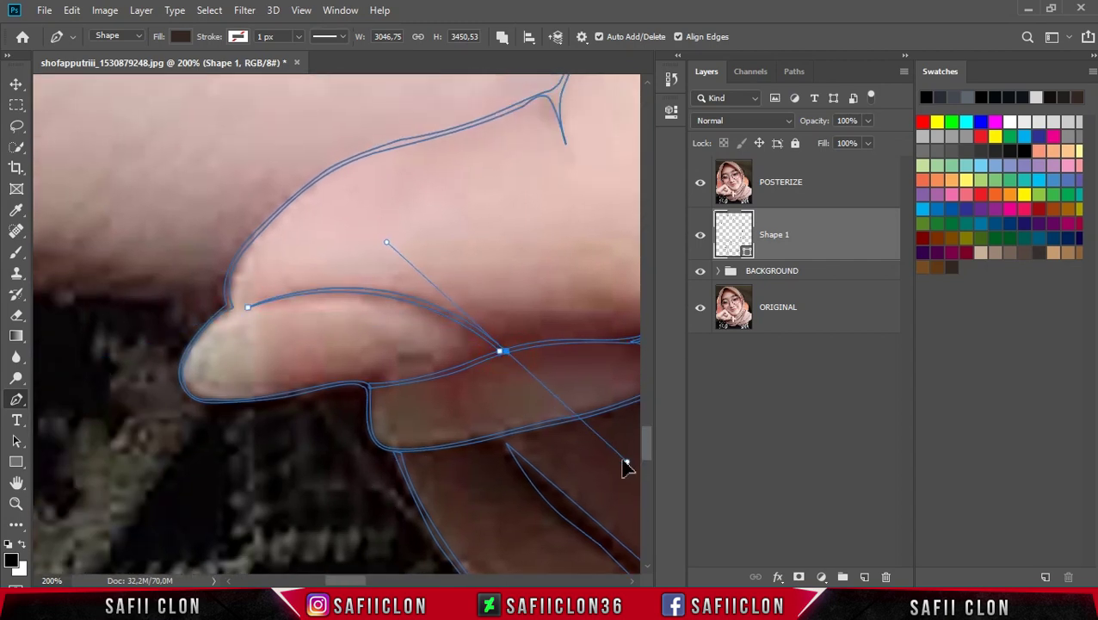
left_click(504, 355)
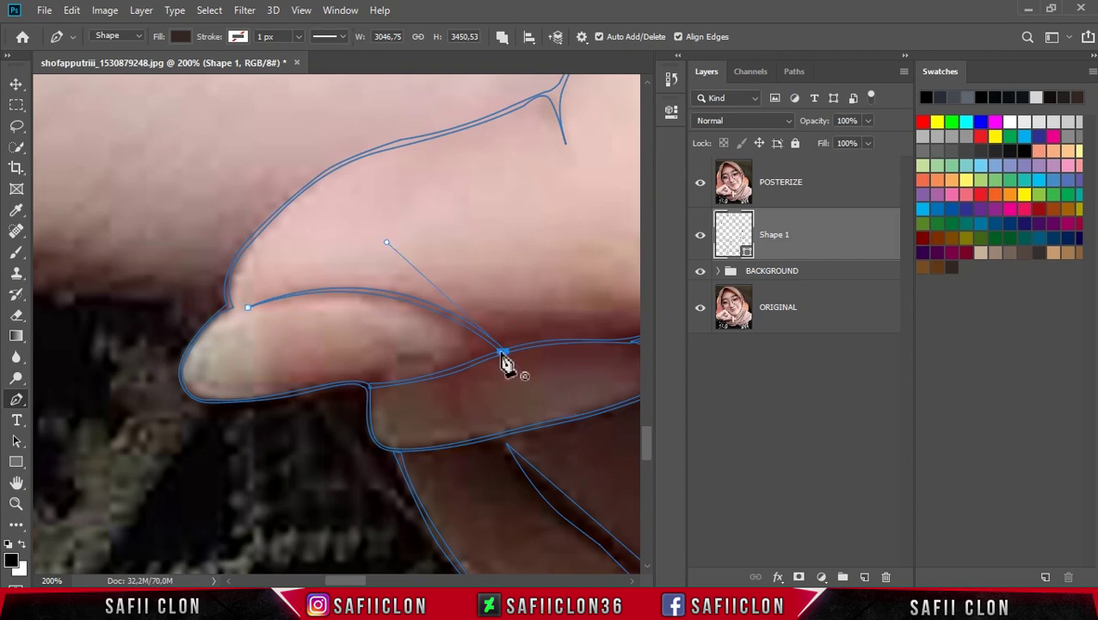
scroll(544, 368, "up", 1)
scroll(544, 367, "down", 2)
scroll(544, 368, "down", 1)
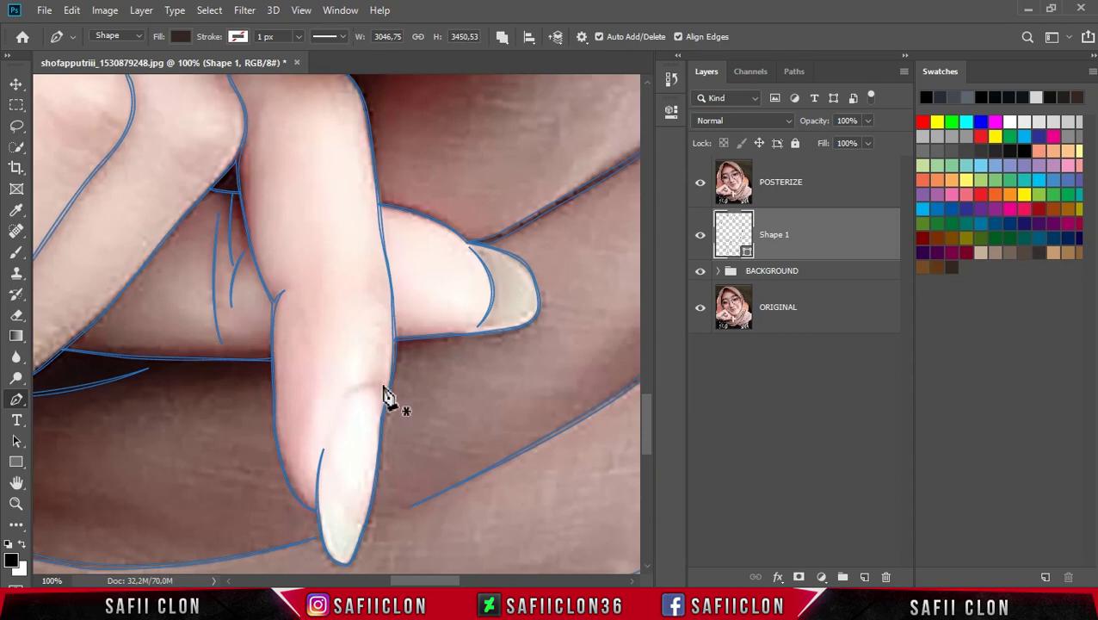
- Add curved anchors along the finger crease, knuckle and wrist edge
left_click_drag(330, 428, 326, 470)
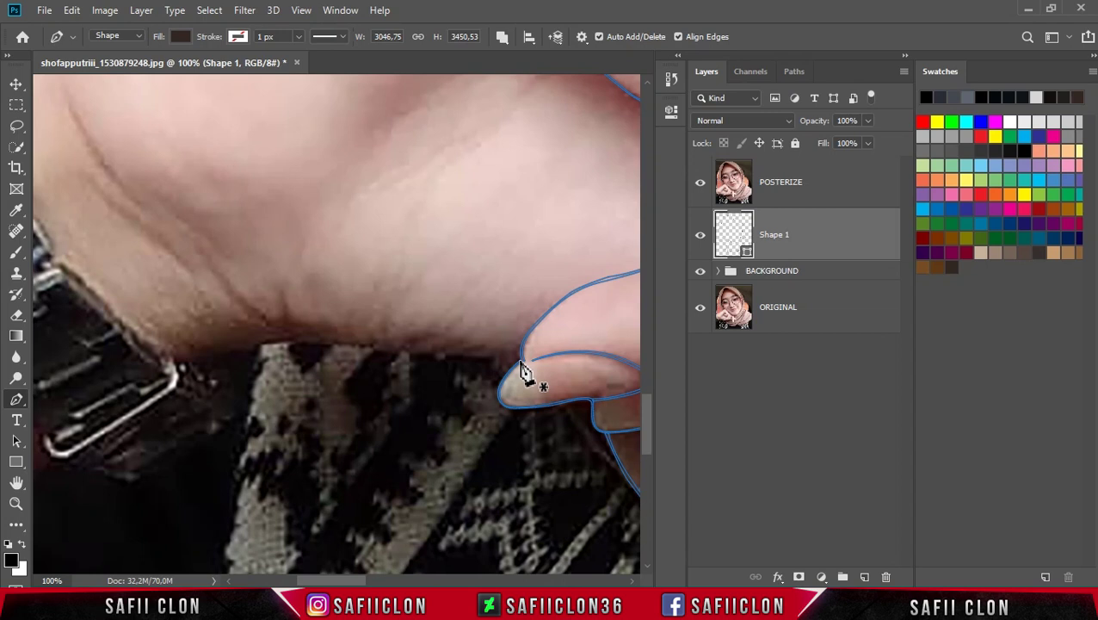
mouse_move(483, 357)
left_mouse_down()
mouse_move(464, 365)
mouse_move(503, 306)
left_mouse_up()
left_click_drag(417, 353, 379, 360)
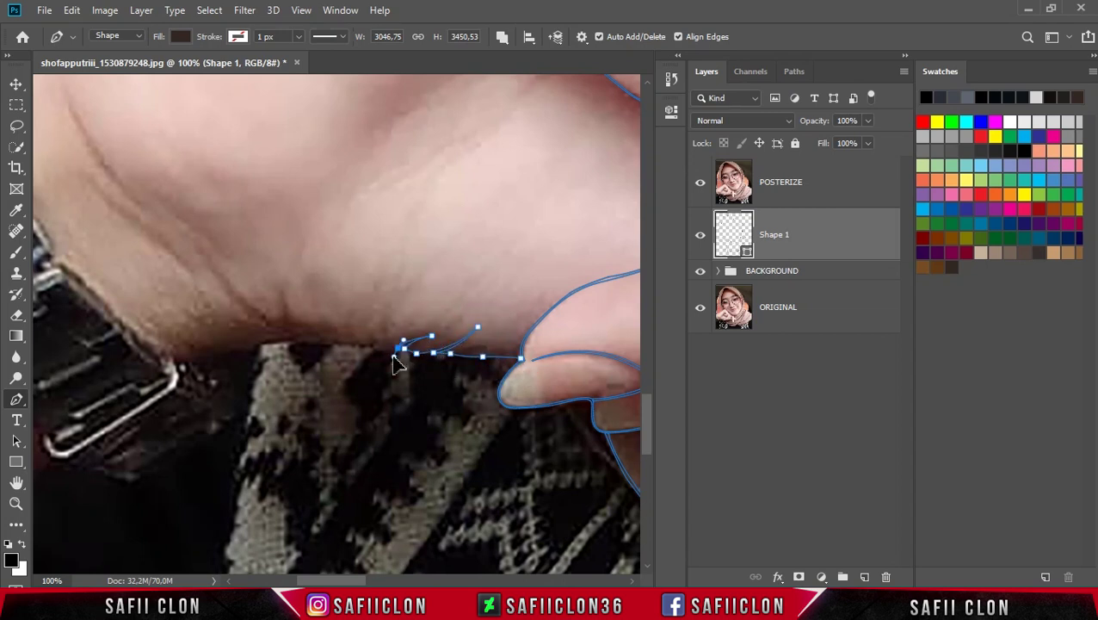
left_click_drag(295, 336, 265, 343)
left_click_drag(285, 292, 289, 284)
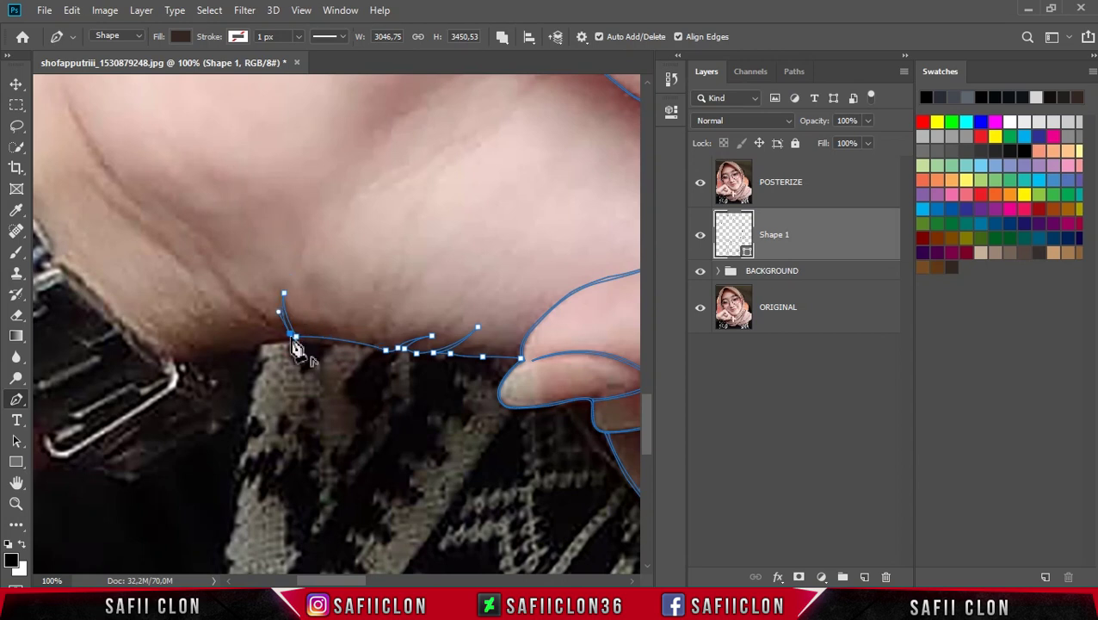
left_click_drag(341, 384, 268, 327)
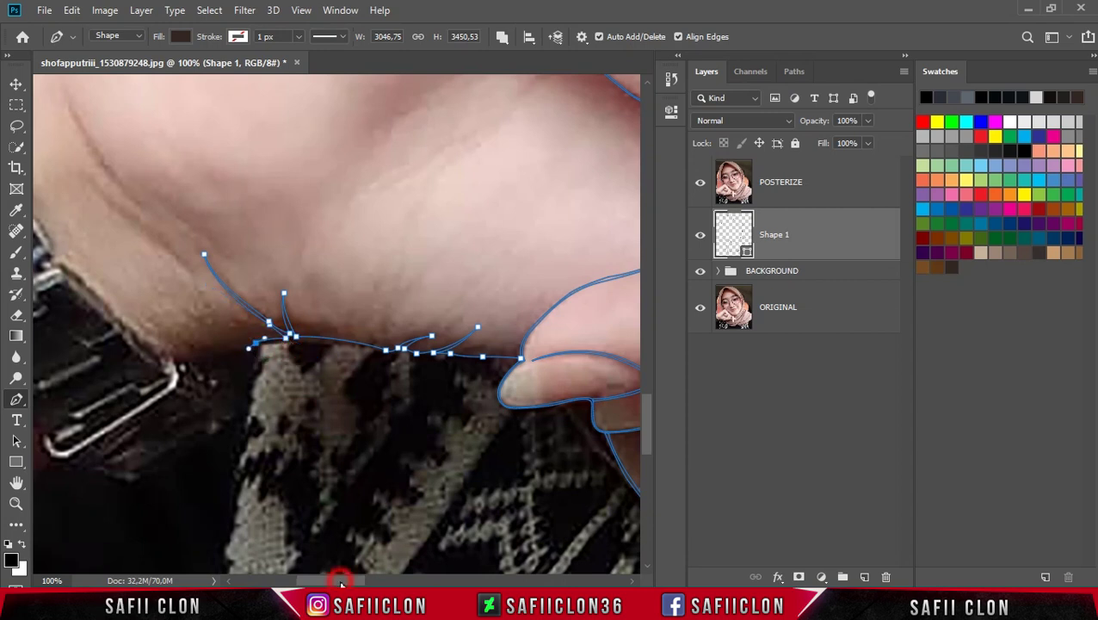
- Shape the wrist line along the knitted sleeve edge with smooth and corner anchors
scroll(265, 357, "up", 2)
left_click_drag(337, 370, 416, 375)
scroll(397, 385, "right", 5)
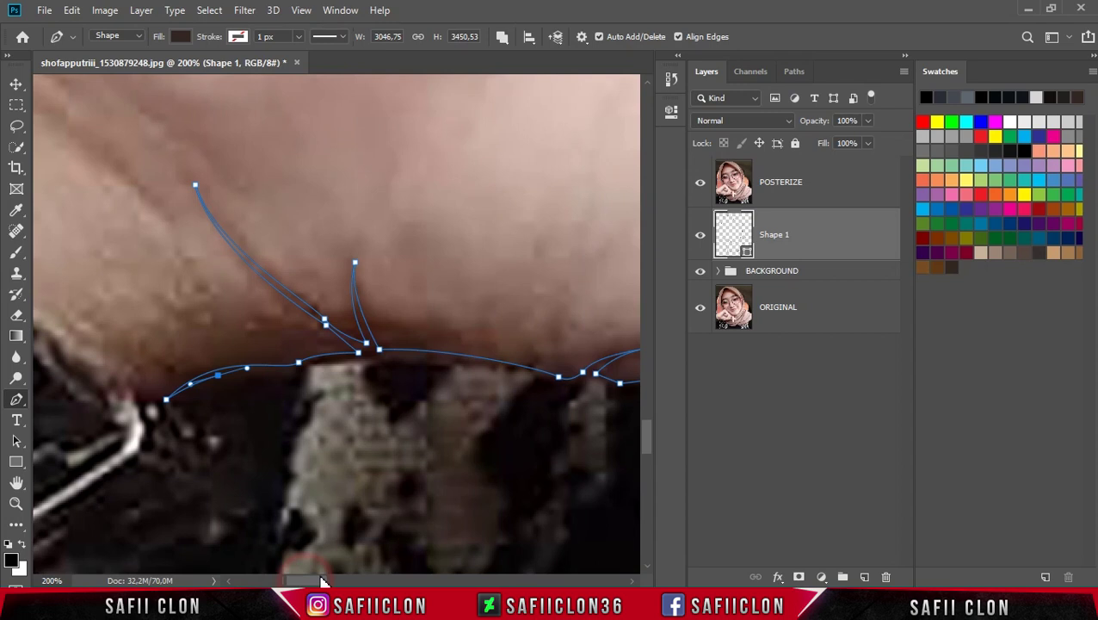
left_click(228, 370)
left_click_drag(297, 354, 342, 363)
left_click(316, 355)
scroll(345, 570, "right", 8)
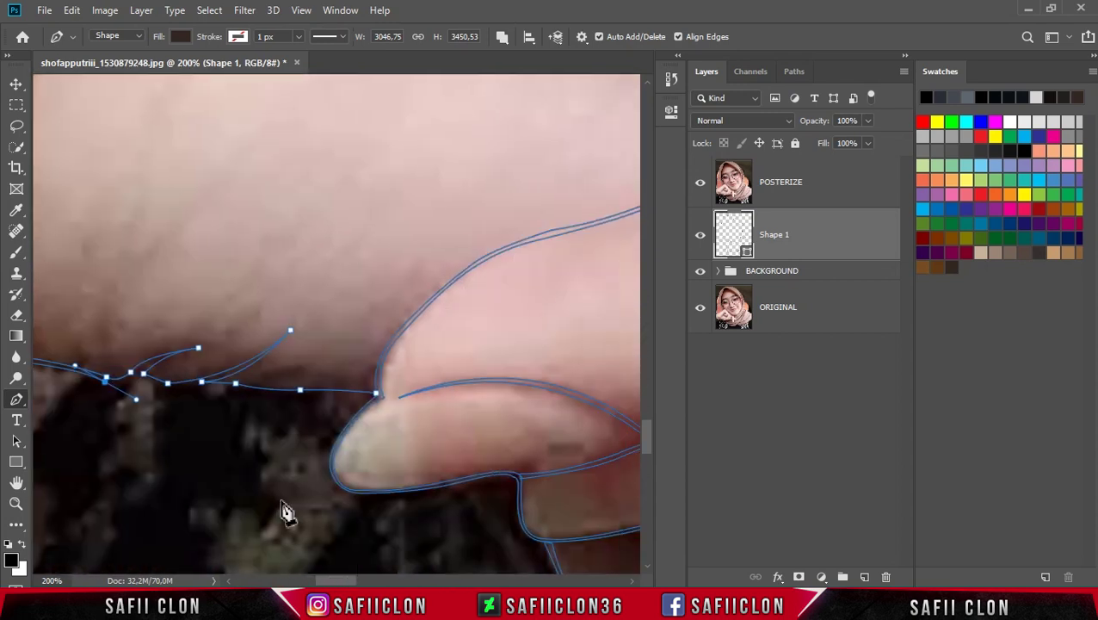
left_click_drag(168, 398, 392, 400)
- Draw a thin, closed curved crease shape on the wrist
scroll(416, 362, "down", 1)
scroll(361, 280, "down", 1)
scroll(404, 572, "left", 4)
scroll(293, 344, "down", 2)
left_click(249, 148)
left_click_drag(332, 276, 402, 327)
left_click(248, 148)
scroll(240, 114, "up", 1)
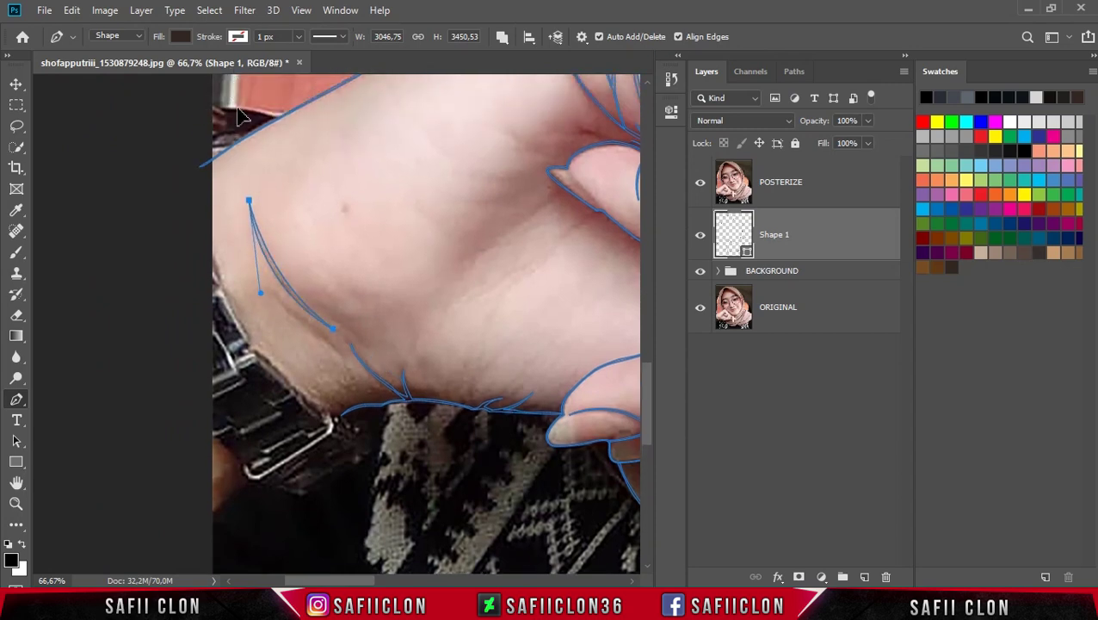
- Draw a second curved crease line on the wrist and close it
left_click(271, 290)
left_click_drag(315, 327, 337, 344)
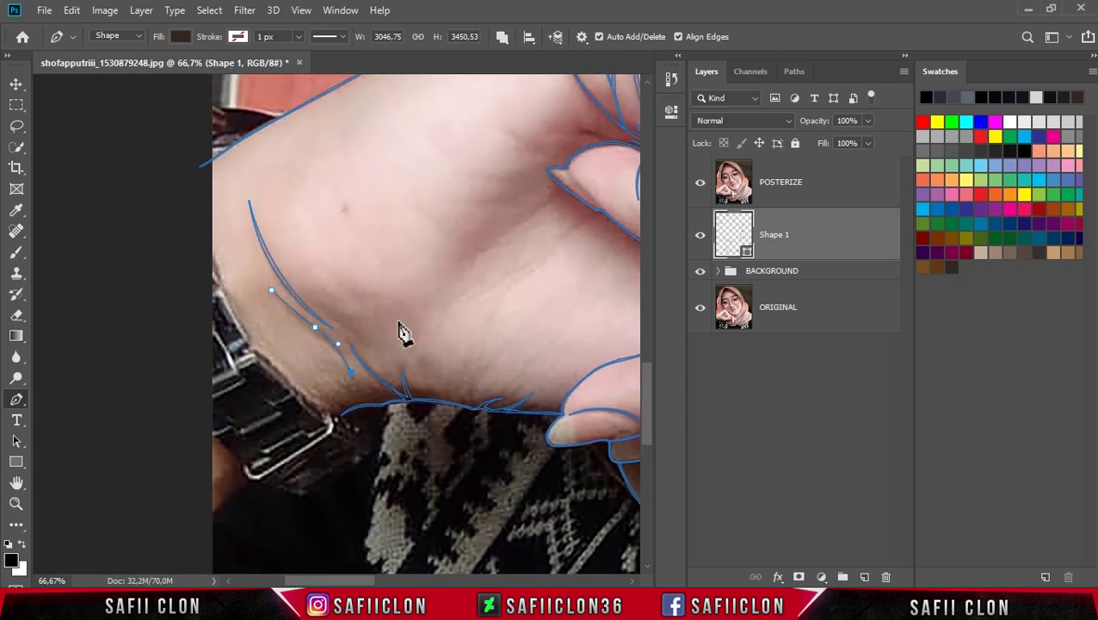
scroll(365, 344, "up", 2)
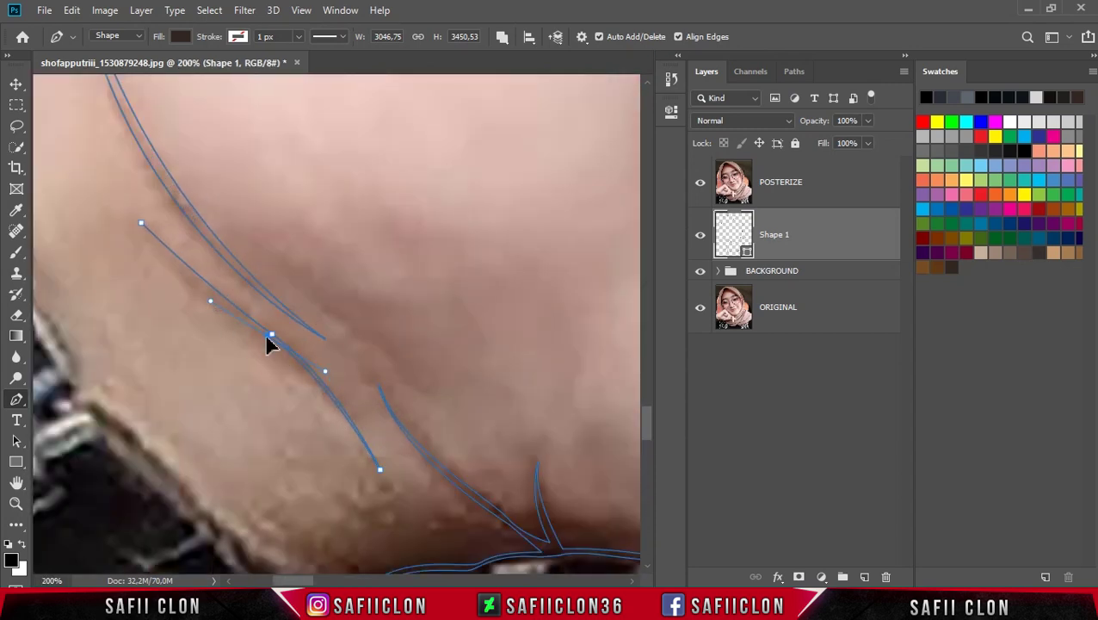
left_click(142, 230)
- Start a watch-edge line on the wrist, anchored at the buckle and extending lower left
left_click(278, 264)
scroll(429, 269, "down", 2)
scroll(204, 445, "down", 2)
left_click(249, 387)
left_click(204, 433)
scroll(319, 404, "up", 2)
scroll(318, 404, "down", 2)
scroll(319, 405, "up", 2)
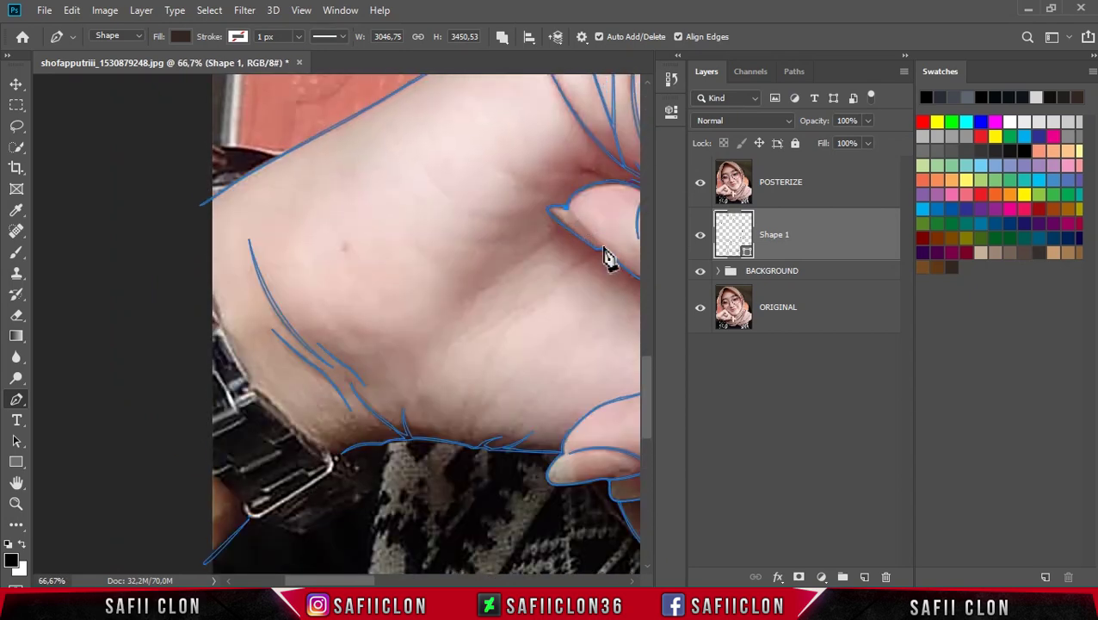
- Zoom in on the wrist skin and join the watch-edge line to the crease
key("ctrl+plus")
key("ctrl+plus")
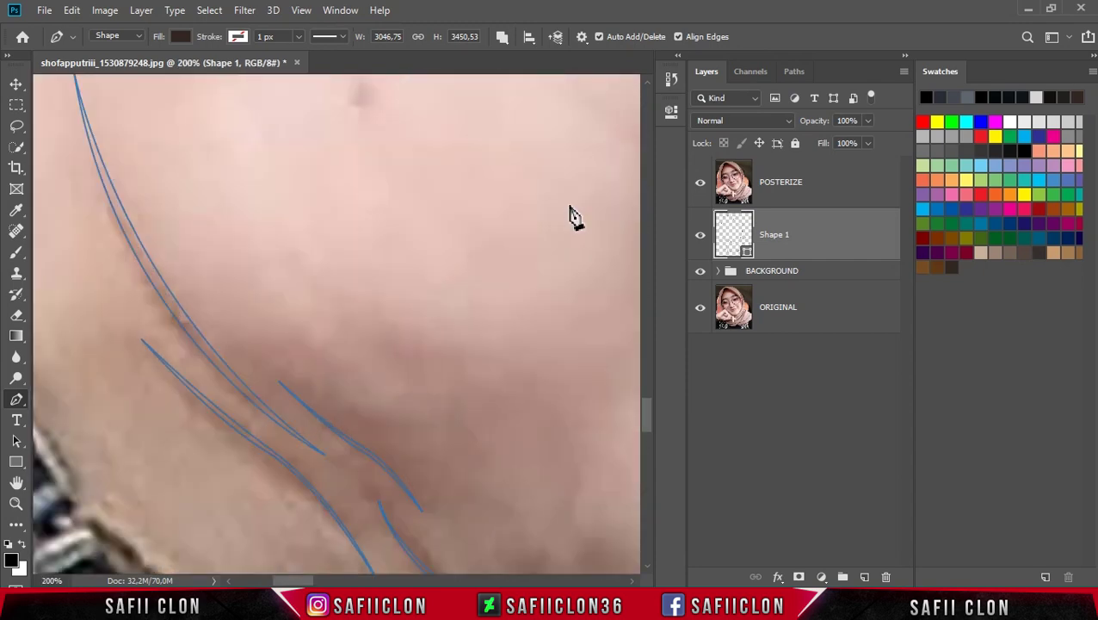
scroll(290, 568, "up", 3)
scroll(319, 367, "down", 5)
scroll(280, 297, "up", 1)
left_click(209, 244)
scroll(306, 238, "down", 2)
scroll(308, 241, "down", 2)
scroll(311, 244, "down", 2)
- Hide the POSTERIZE layer to preview the line art on white
left_click(700, 182)
key("Return")
scroll(592, 240, "up", 1)
scroll(592, 241, "up", 1)
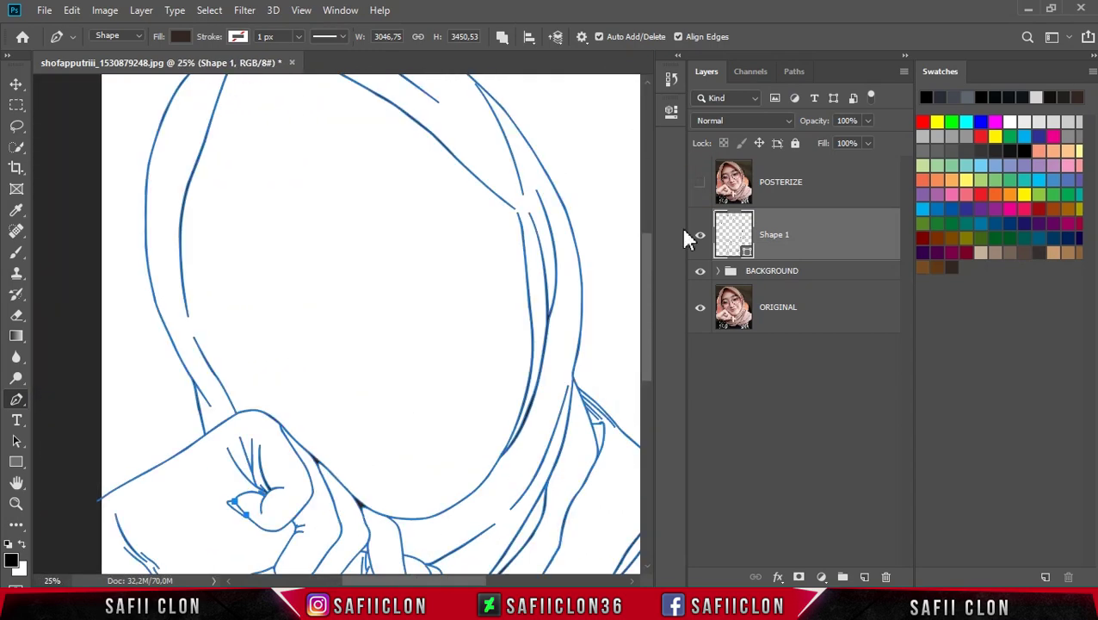
- Show POSTERIZE again and start a curved lip line from the mouth corner
left_click(700, 182)
scroll(600, 284, "up", 1)
scroll(501, 310, "up", 1)
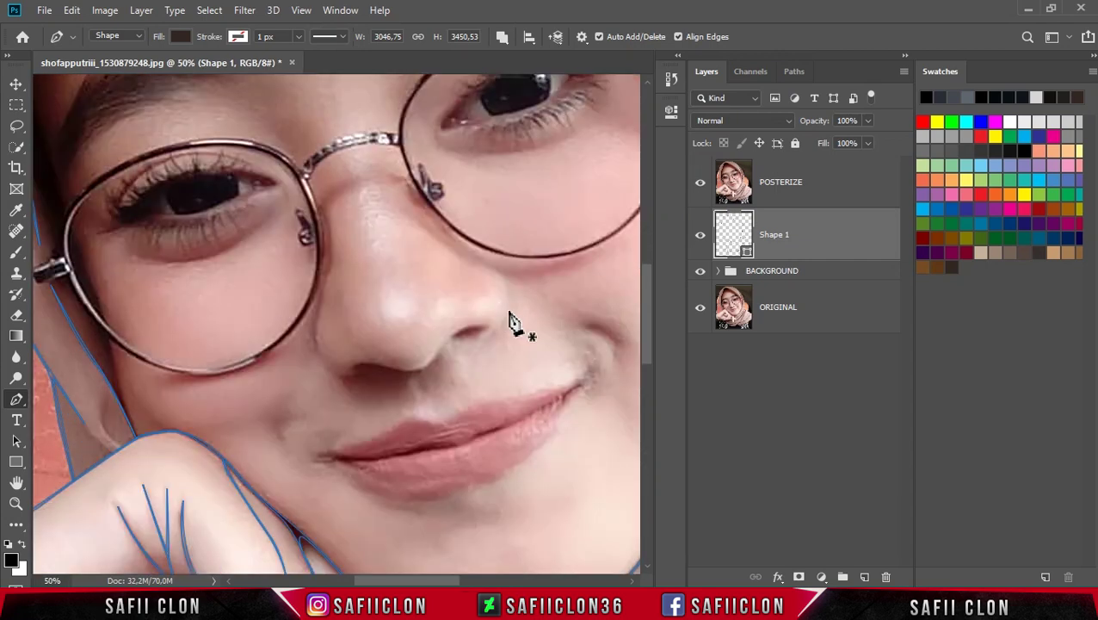
left_click_drag(435, 579, 475, 580)
left_click(492, 358)
scroll(432, 410, "up", 1)
left_click_drag(411, 461, 337, 486)
left_click(411, 462, "alt")
- Extend the lip line with anchors along the lower lip edge to its left end
left_click(321, 496)
left_click(259, 501)
left_click(203, 514)
left_click(162, 521)
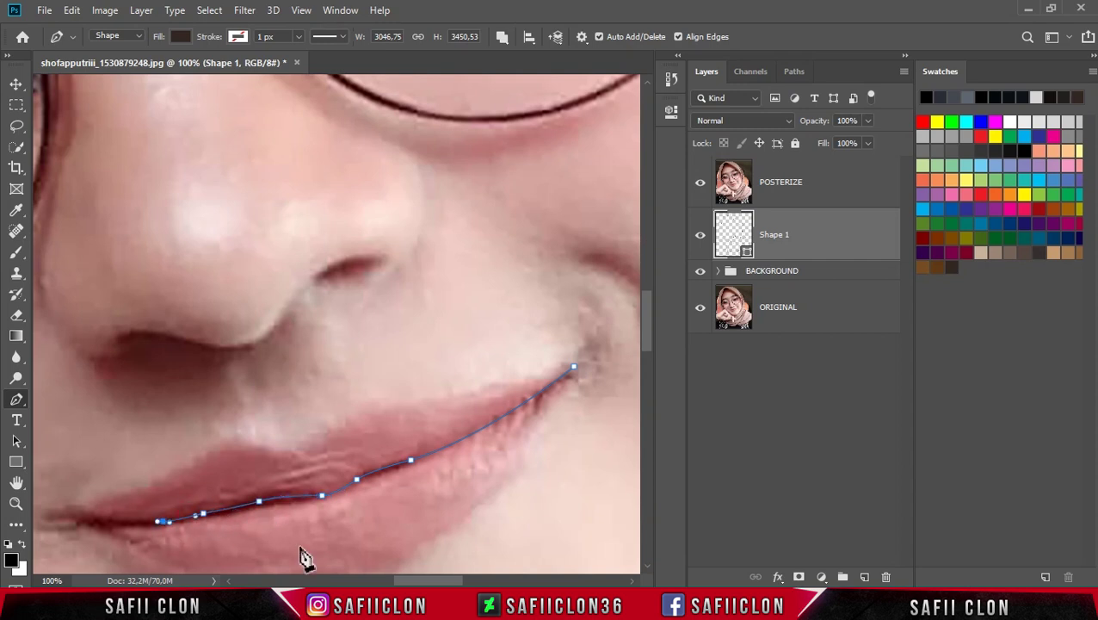
scroll(306, 557, "down", 1)
scroll(349, 379, "up", 2)
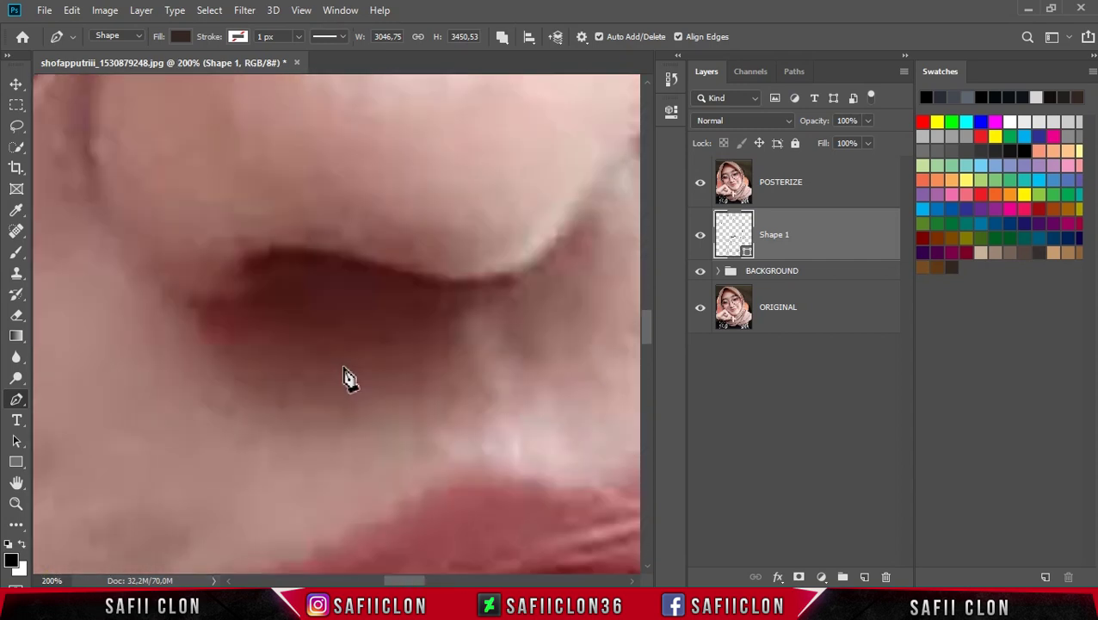
scroll(344, 379, "down", 3)
- Add curved anchors bringing the lip line back along the mouth
left_click(149, 416)
left_click_drag(273, 465, 296, 457)
left_click_drag(231, 439, 222, 433)
left_click_drag(315, 435, 338, 442)
scroll(336, 439, "right", 5)
left_click(183, 414)
left_click_drag(270, 399, 300, 390)
left_click_drag(372, 383, 404, 381)
- Close the lip shape at the mouth corner and begin a smile-crease stroke
left_click_drag(432, 579, 454, 580)
left_click_drag(317, 321, 332, 321)
left_click_drag(442, 578, 457, 578)
scroll(359, 290, "up", 2)
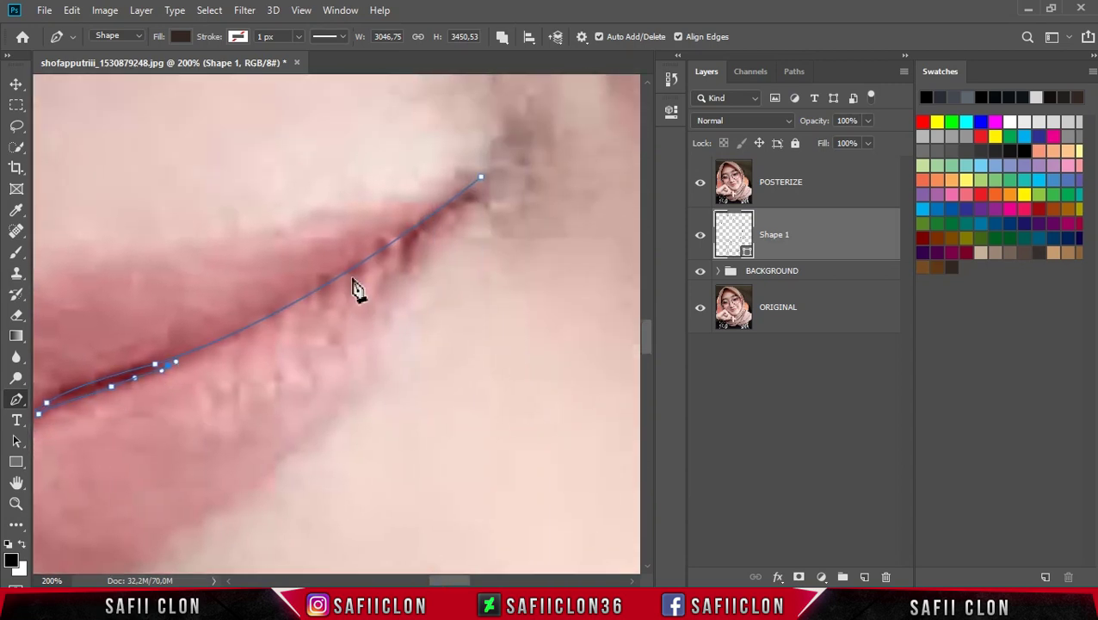
left_click_drag(404, 243, 409, 268)
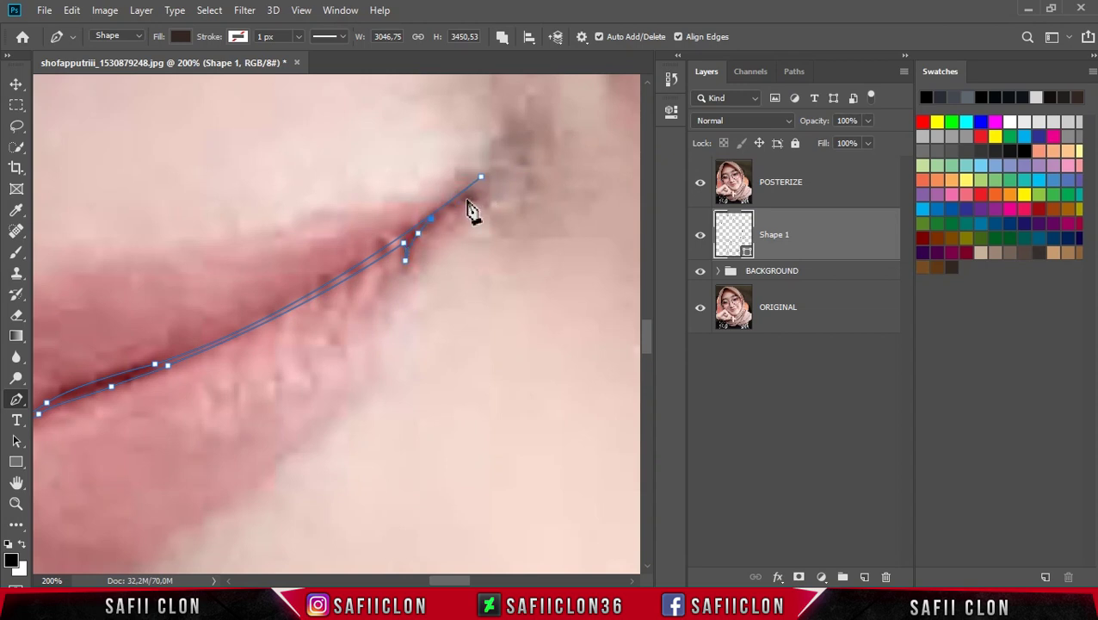
left_click_drag(480, 178, 482, 168)
key("ctrl+minus")
key("ctrl+minus")
left_click(390, 256)
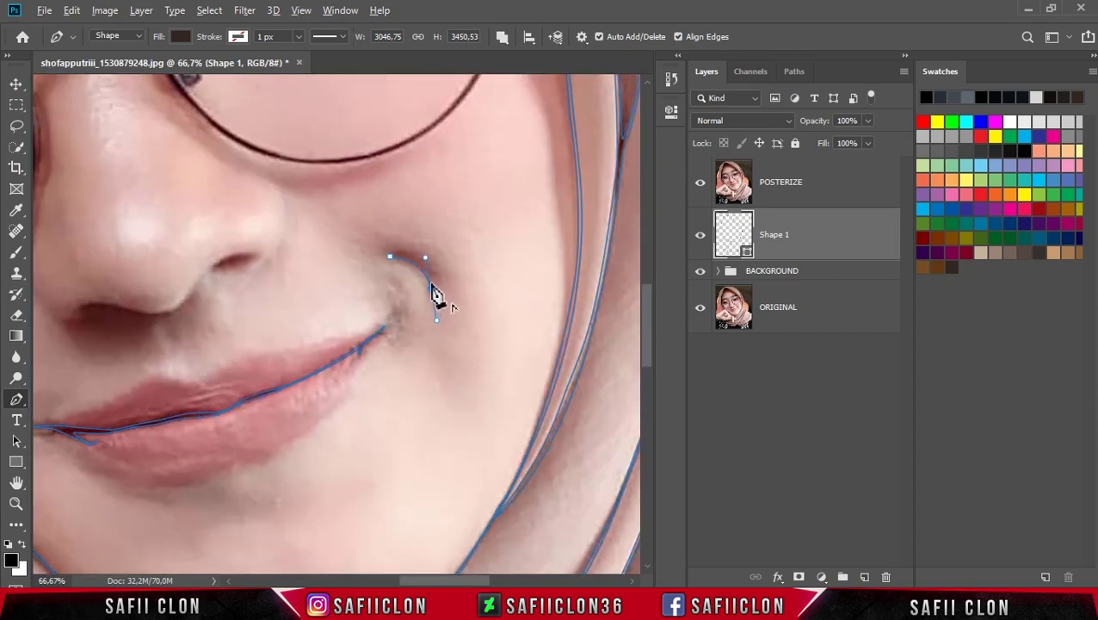
- Finish and close the smile line at the right mouth corner
key("ctrl+plus")
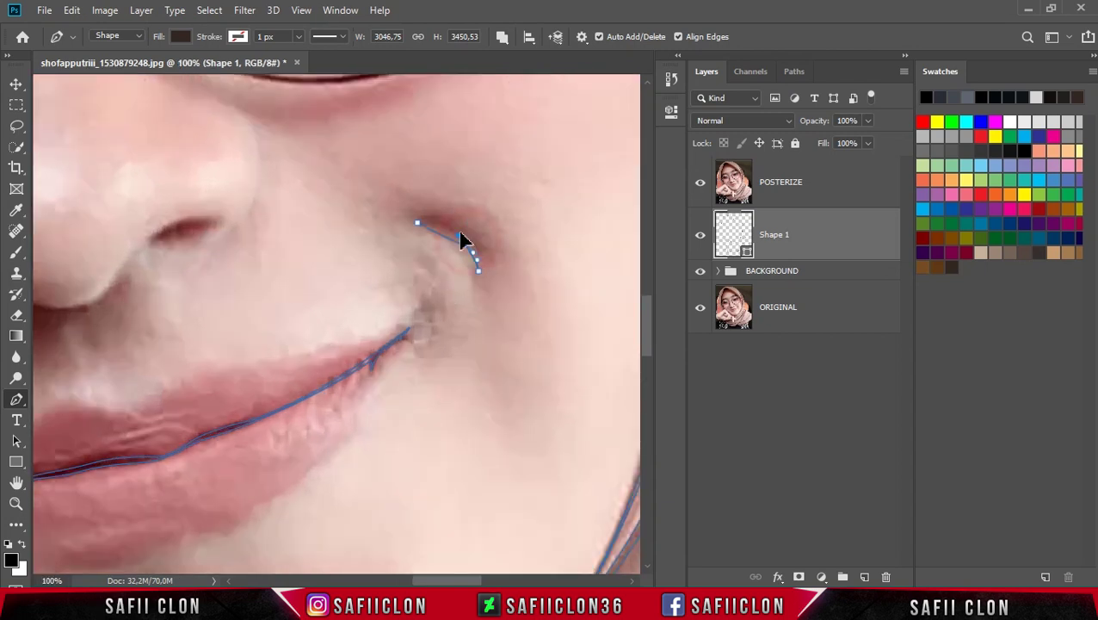
left_click(436, 222)
left_click(417, 223)
left_click_drag(466, 579, 404, 469)
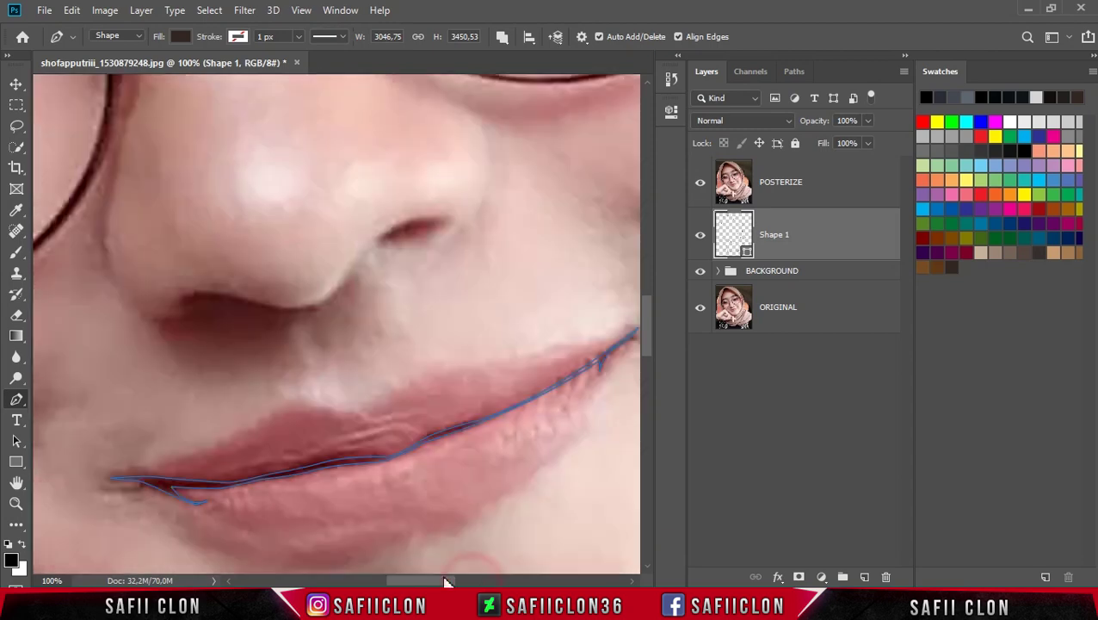
scroll(400, 469, "down", 1)
- Draw a curved crease mark at the left mouth corner
left_click(367, 307)
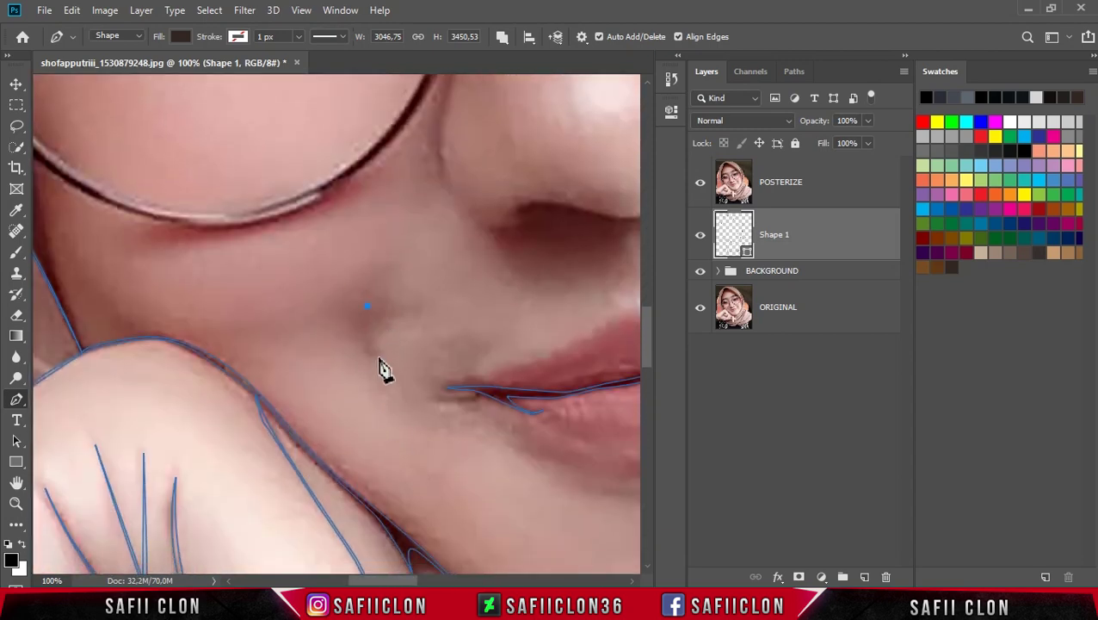
left_click_drag(380, 363, 360, 301)
scroll(379, 312, "down", 1)
scroll(413, 310, "up", 3)
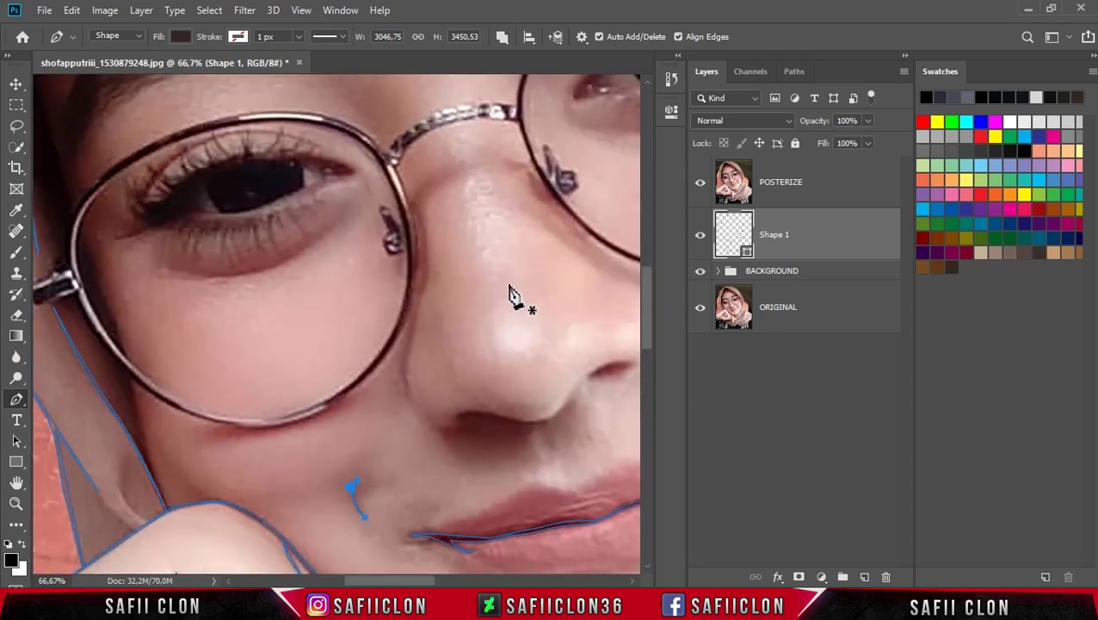
- Trace a line along the side of the nose, redoing a misplaced curved anchor
scroll(510, 293, "down", 1)
scroll(417, 312, "down", 1)
left_click(405, 245)
left_click_drag(438, 311, 468, 323)
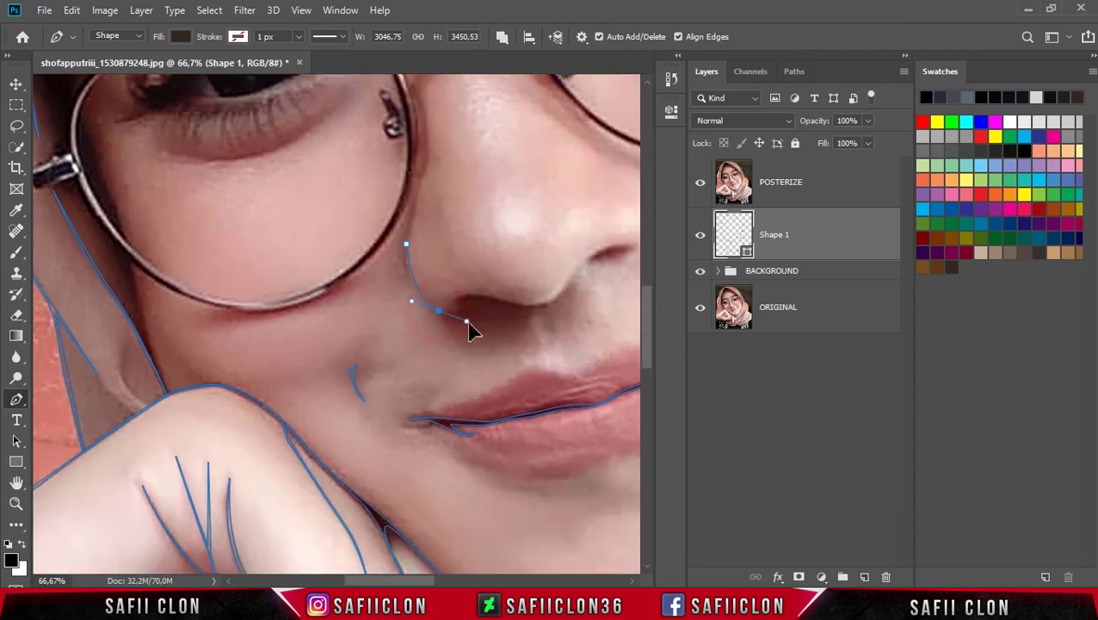
key("ctrl+z")
left_click(413, 209)
left_click(399, 253)
scroll(459, 323, "up", 1)
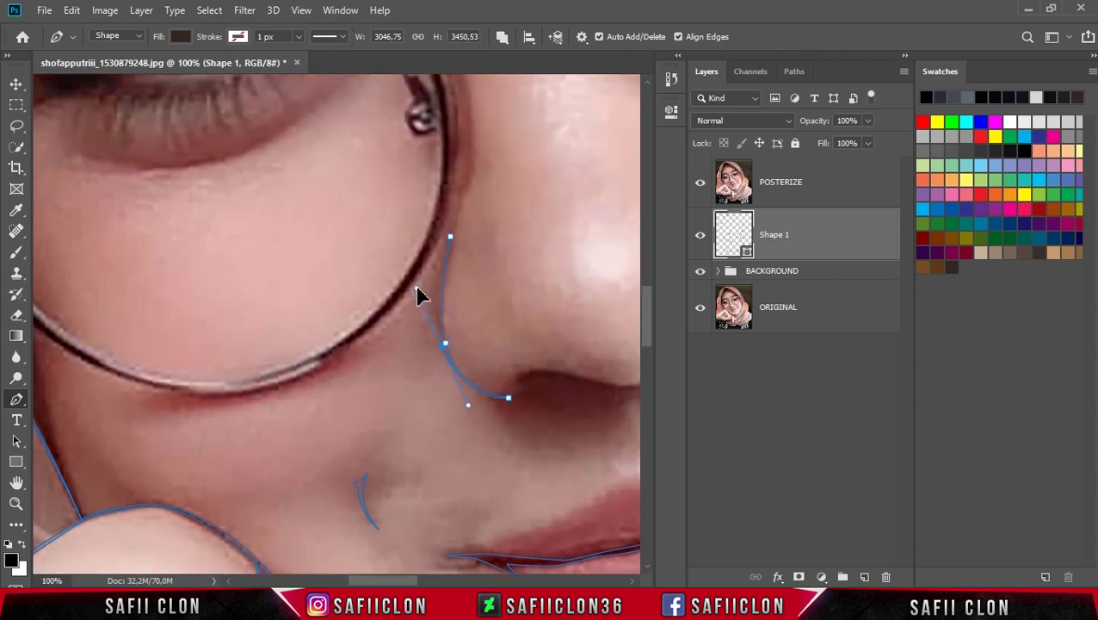
left_click(445, 344, "ctrl")
scroll(472, 168, "right", 1)
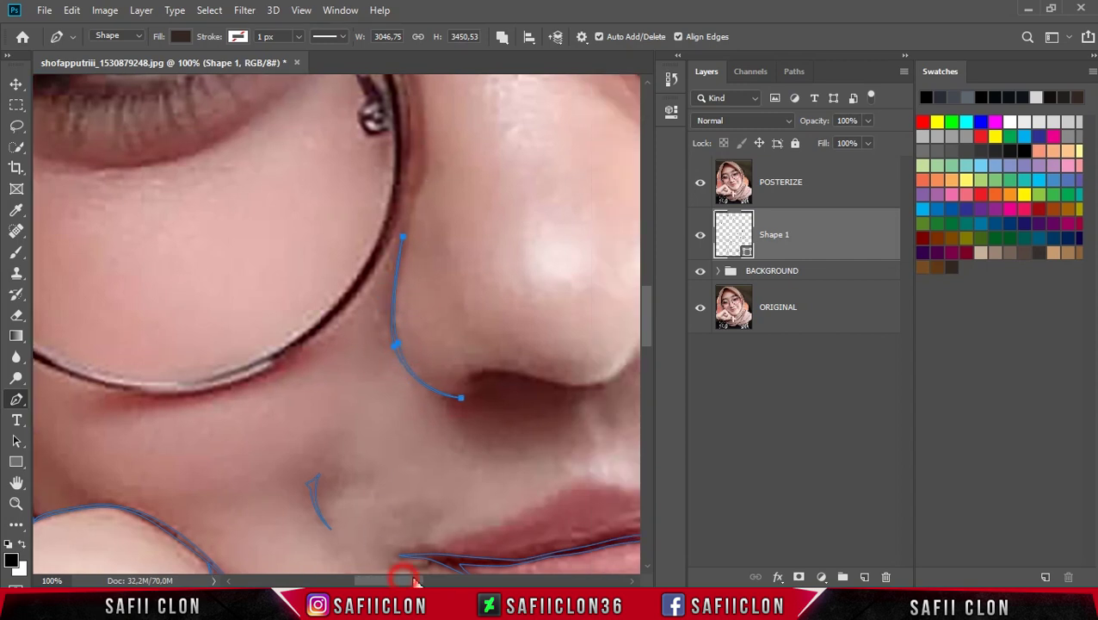
scroll(344, 284, "right", 5)
- Outline the nose base and close the nostril opening as a thin crescent
left_click(386, 336)
left_click(352, 381)
mouse_move(286, 379)
left_mouse_down()
mouse_move(254, 368)
mouse_move(197, 406)
mouse_move(251, 389)
left_mouse_up()
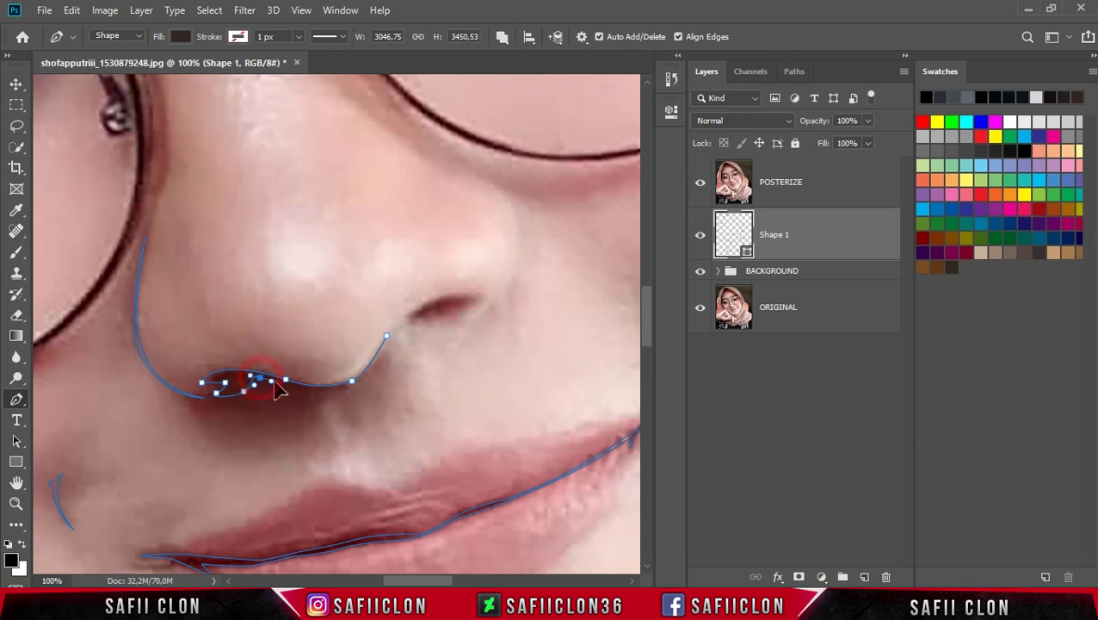
left_click(307, 390)
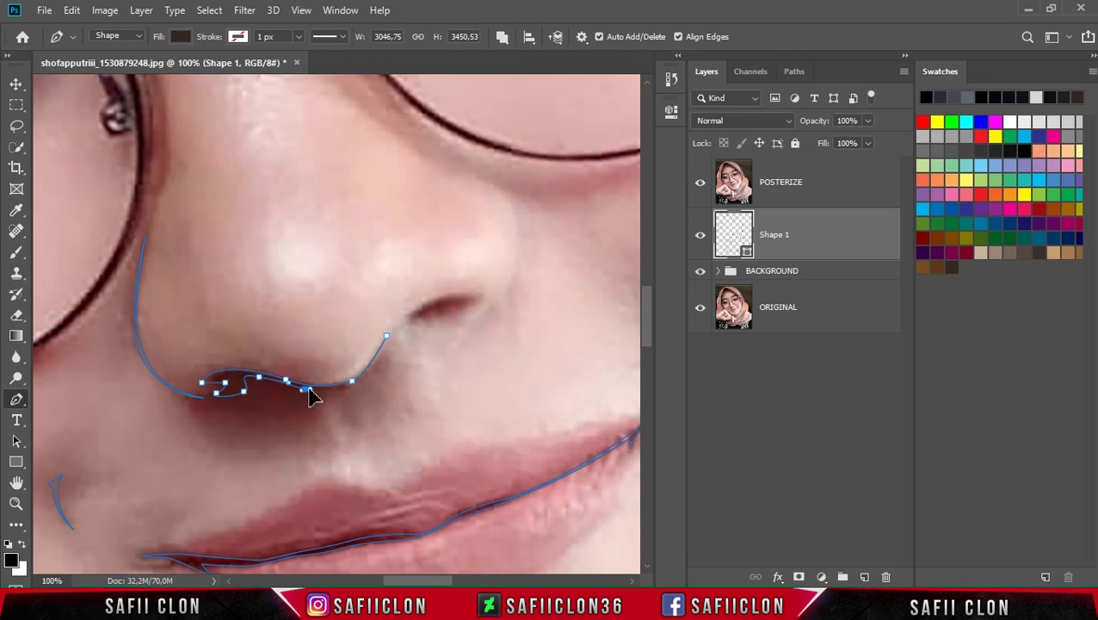
key("ctrl+plus")
left_click(363, 442)
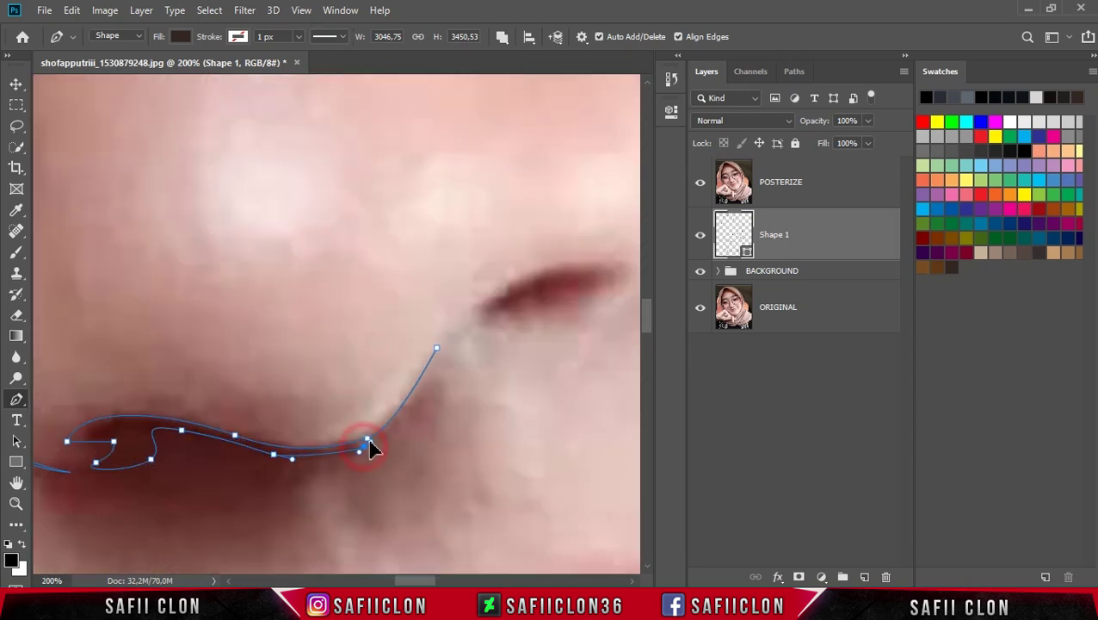
key("ctrl+minus")
left_click(405, 313)
left_click_drag(483, 293, 533, 295)
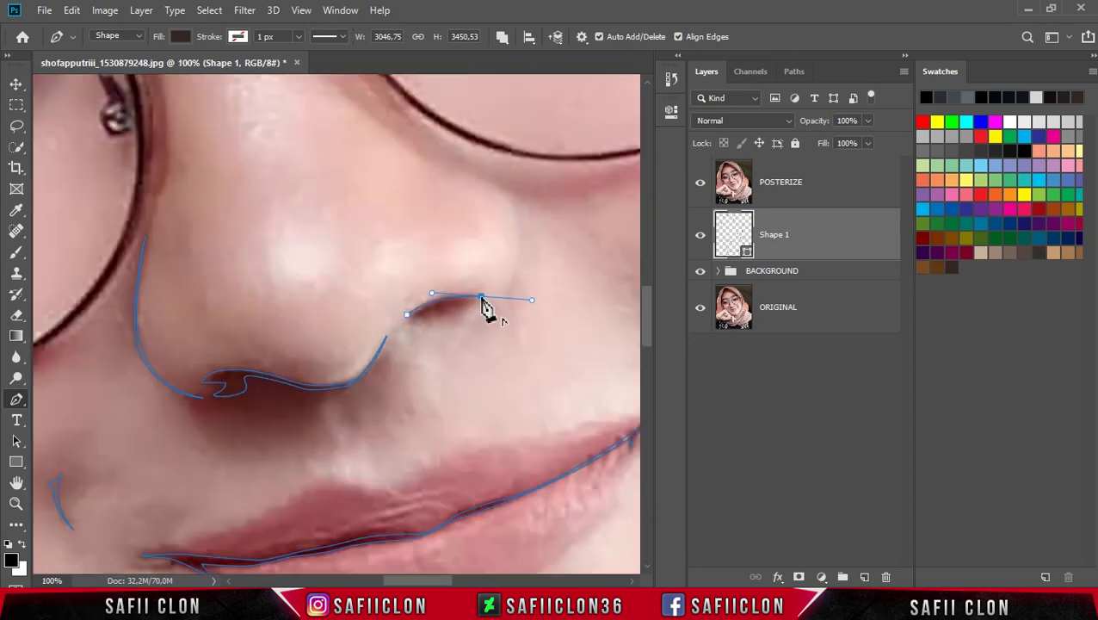
left_click_drag(445, 307, 427, 307)
left_click(403, 321)
- Draw a curved outline down the nose's right side
key("ctrl+minus")
key("ctrl+plus")
left_click(490, 242)
left_click_drag(474, 384, 387, 437)
left_click(475, 387, "alt")
left_click_drag(493, 244, 417, 166)
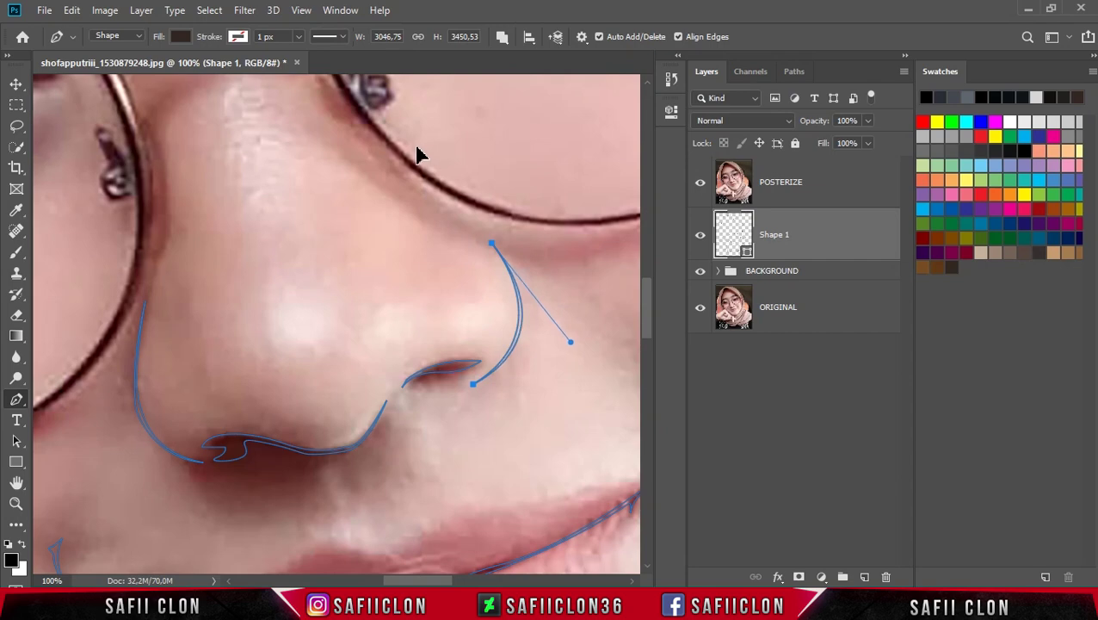
key("ctrl+minus")
- Zoom in on the eye and outline its inner corner with Pen anchors
scroll(565, 331, "down", 2)
scroll(486, 314, "up", 1)
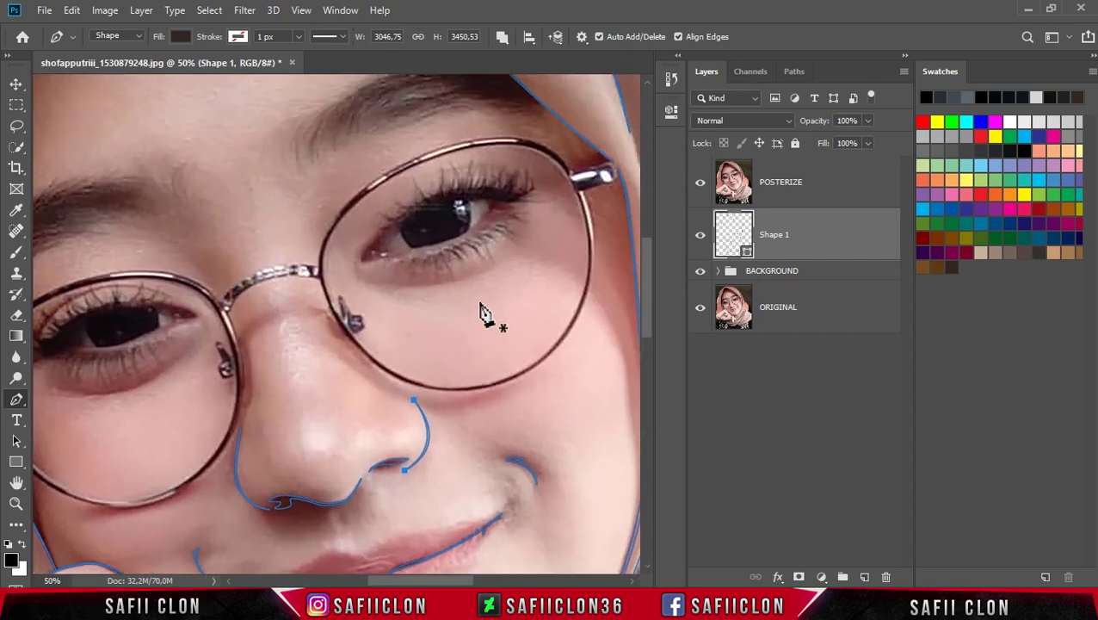
scroll(515, 348, "up", 1)
scroll(508, 344, "up", 1)
scroll(516, 370, "up", 1)
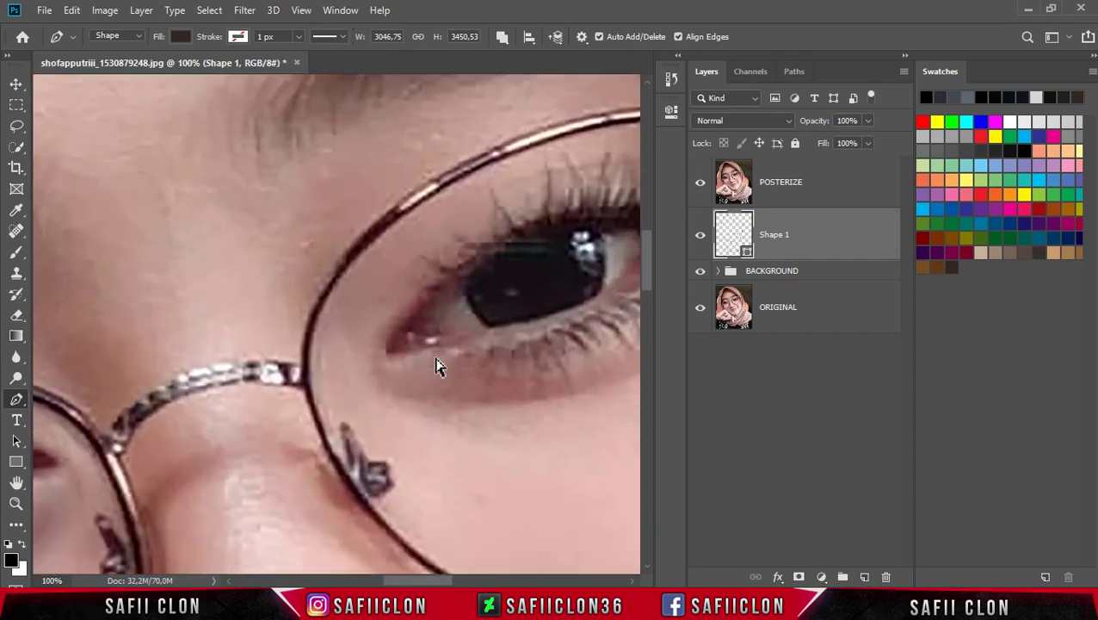
scroll(437, 368, "up", 1)
scroll(434, 447, "up", 2)
left_click(154, 469)
left_click(157, 445)
left_click(177, 420)
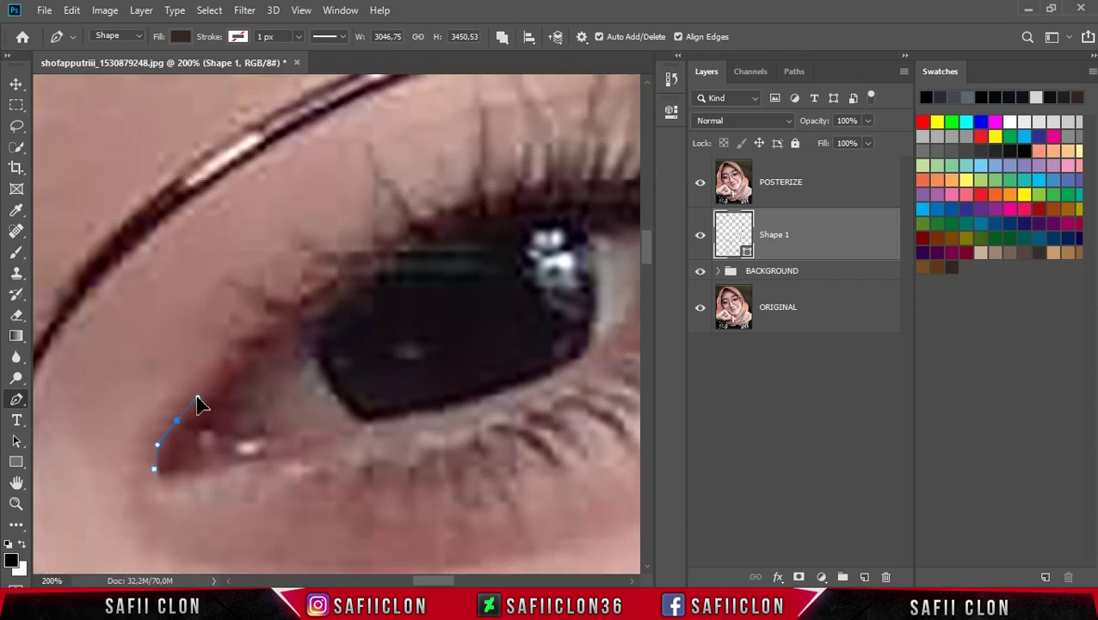
- Trace the upper eyelid edge toward the pupil, ending on a sharp corner point
scroll(250, 439, "down", 1)
left_click(274, 443)
left_click(286, 435)
left_click(297, 429)
scroll(299, 428, "down", 1)
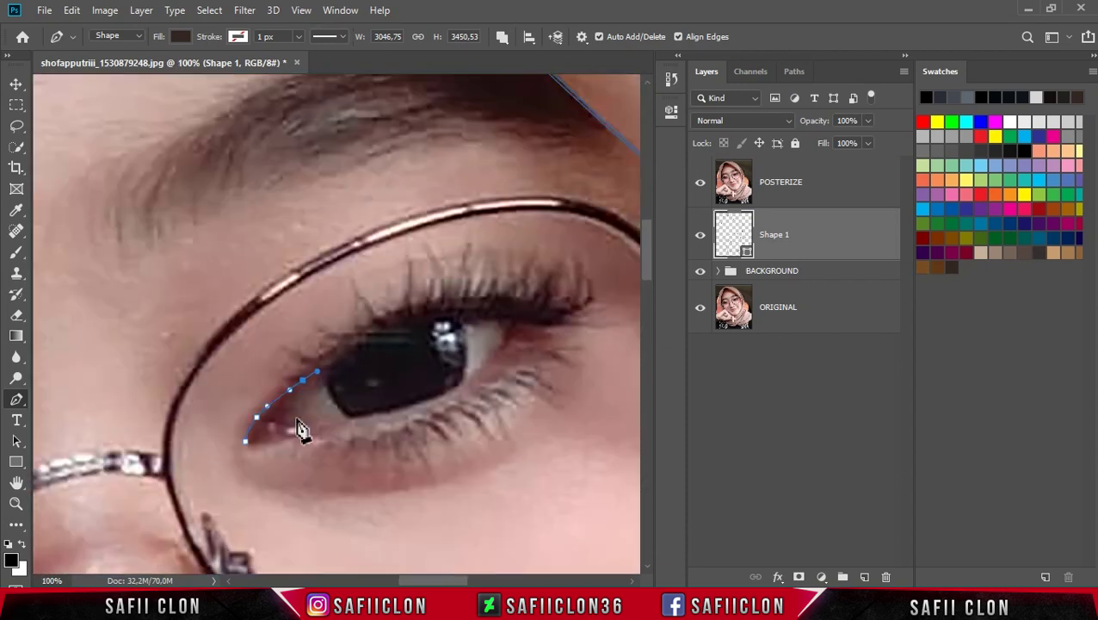
left_click_drag(309, 372, 338, 365)
scroll(317, 376, "down", 2)
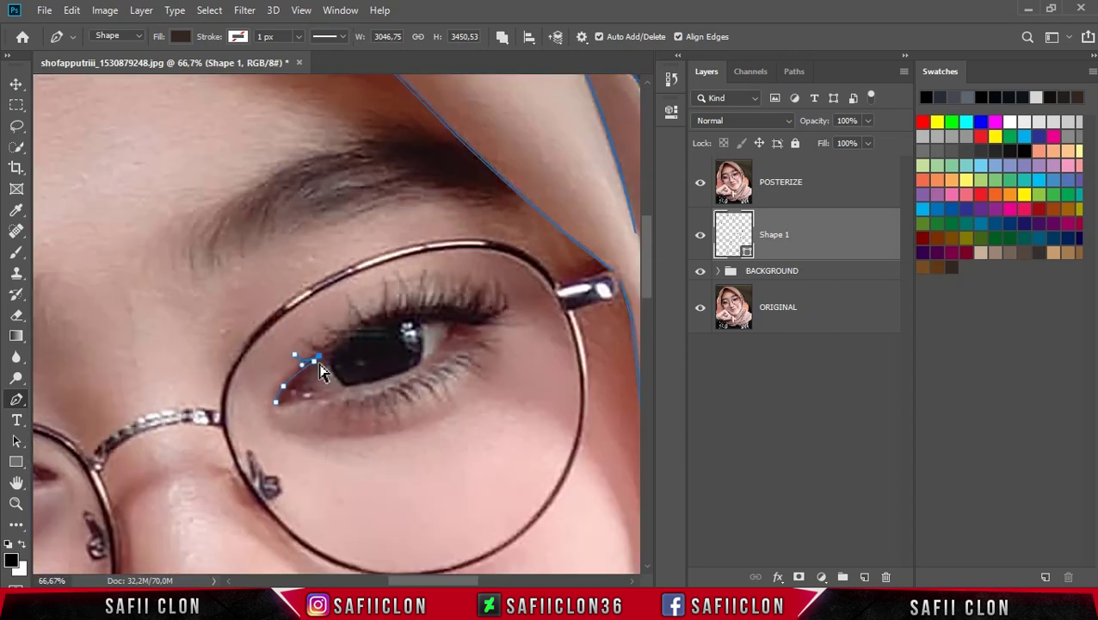
scroll(309, 370, "up", 3)
left_click(292, 372, "alt")
- Draw the first curled eyelash strokes rising from the inner upper lid
mouse_move(261, 323)
left_mouse_down()
mouse_move(284, 359)
mouse_move(344, 323)
left_mouse_up()
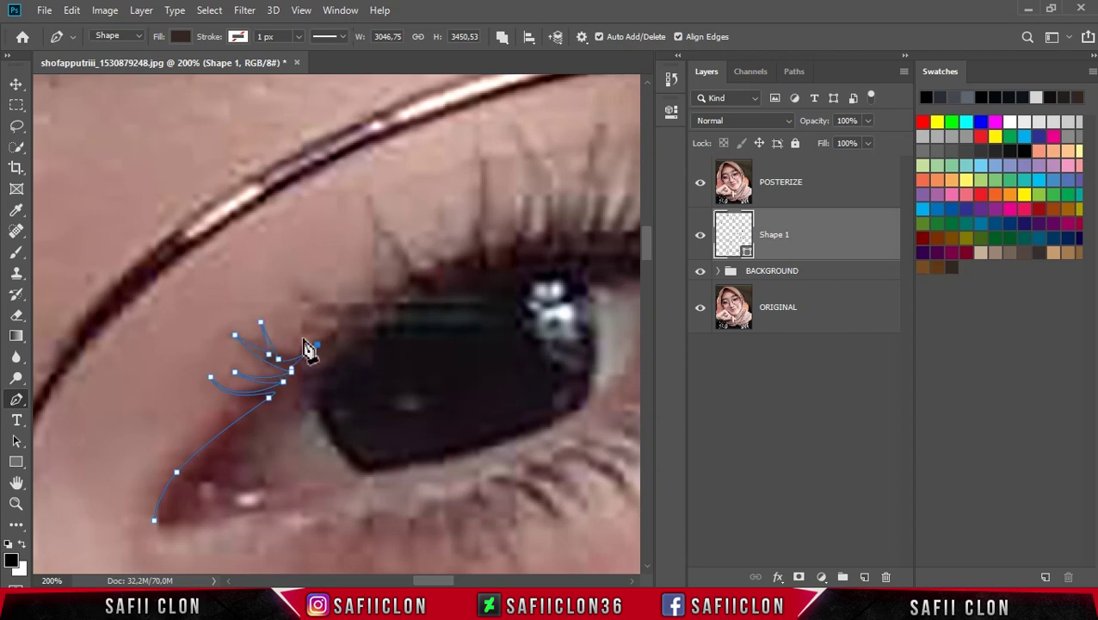
left_click_drag(439, 580, 448, 578)
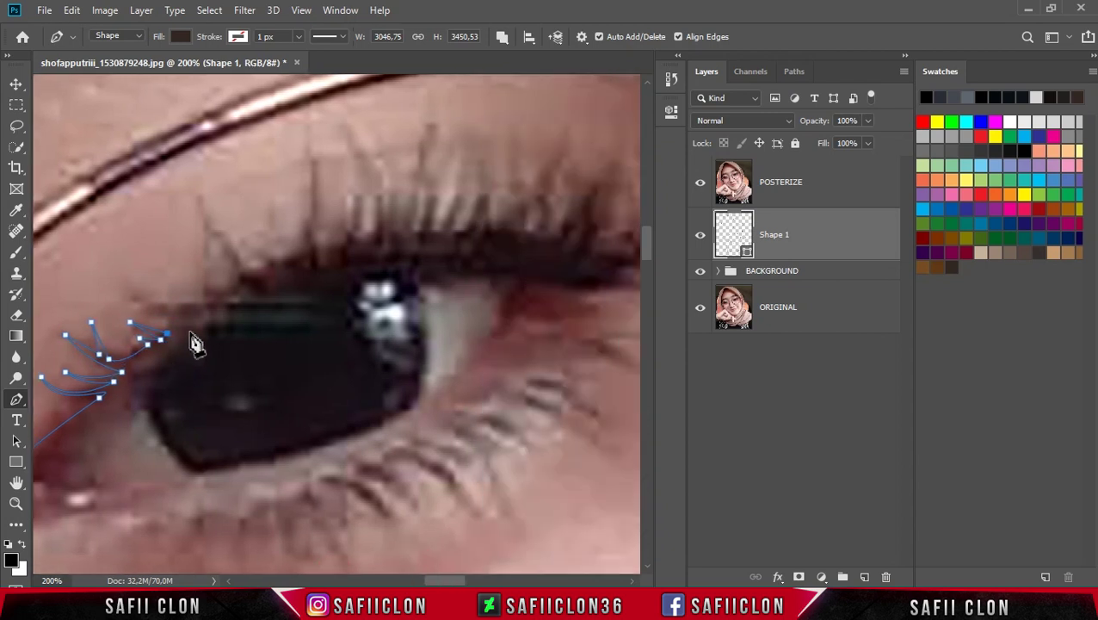
left_click(128, 290)
left_click_drag(206, 305, 267, 281)
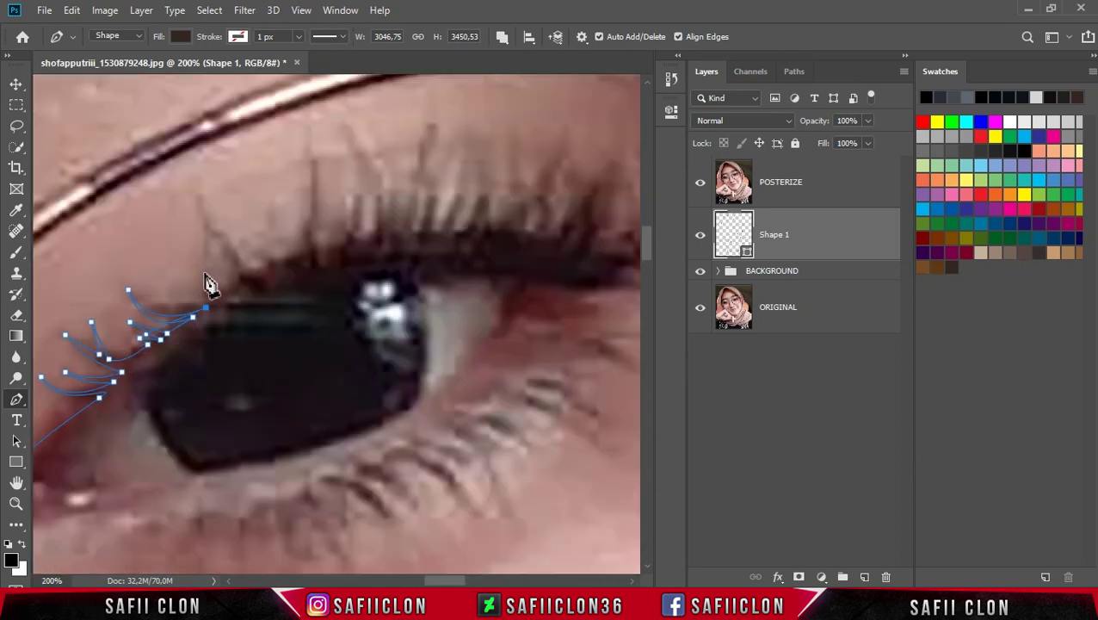
left_click_drag(208, 263, 213, 247)
left_click_drag(234, 289, 268, 281)
left_click(198, 218)
left_click_drag(246, 272, 259, 310)
left_click(246, 272, "alt")
- Add the next curved eyelashes with their tips and bases along the lid
left_click(246, 244)
left_click_drag(289, 258, 299, 264)
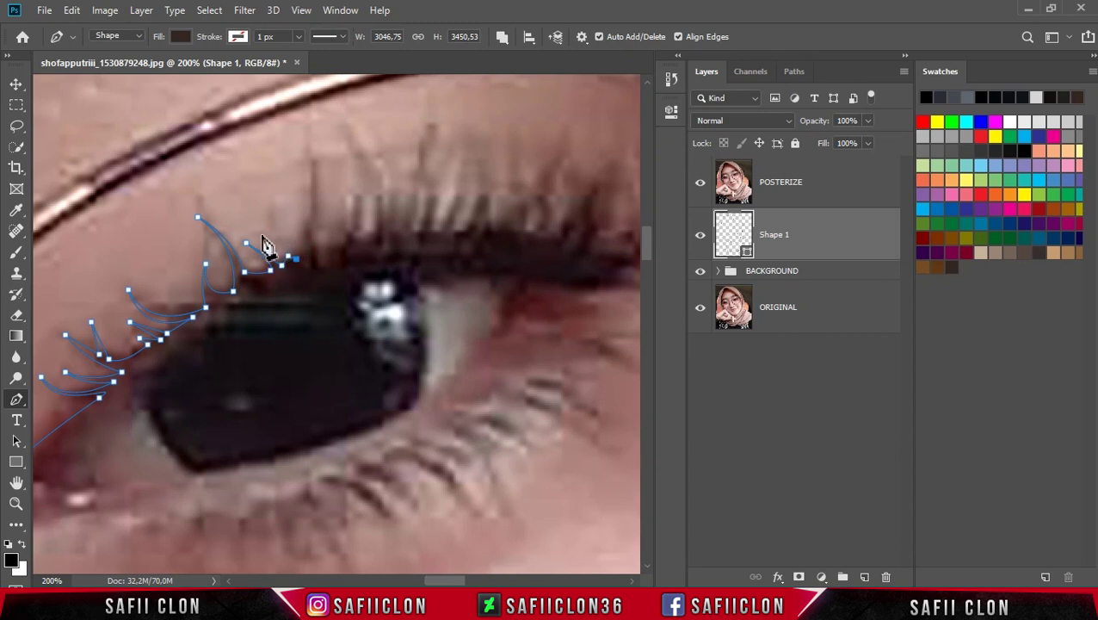
left_click(282, 201)
left_click_drag(315, 251, 323, 274)
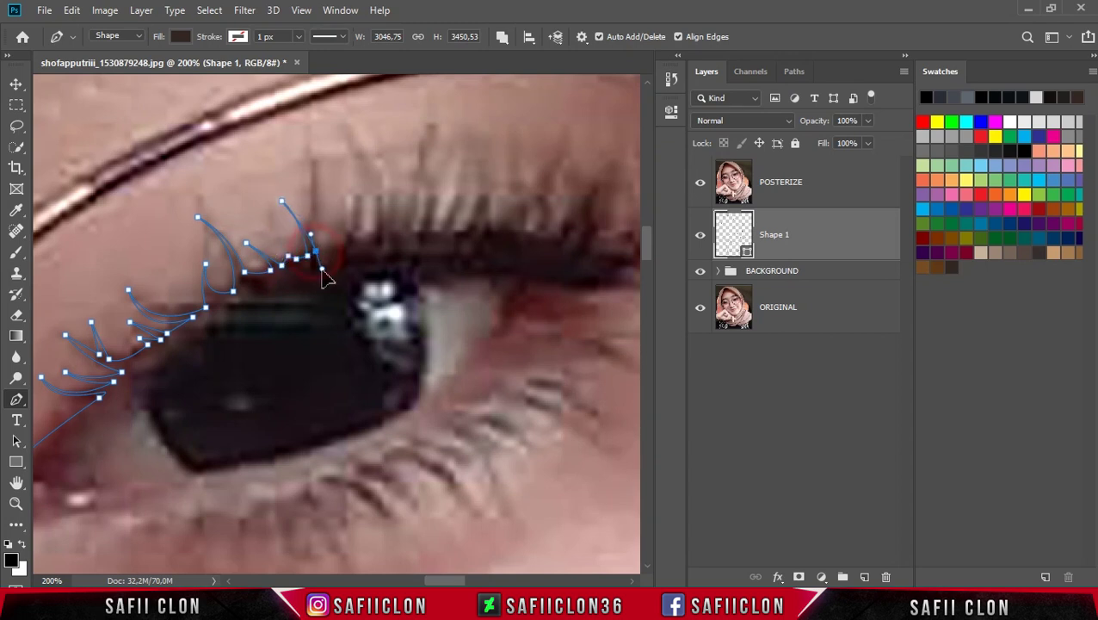
left_click(314, 179)
left_click_drag(323, 252, 323, 277)
left_click_drag(347, 243, 356, 241)
left_click(356, 195)
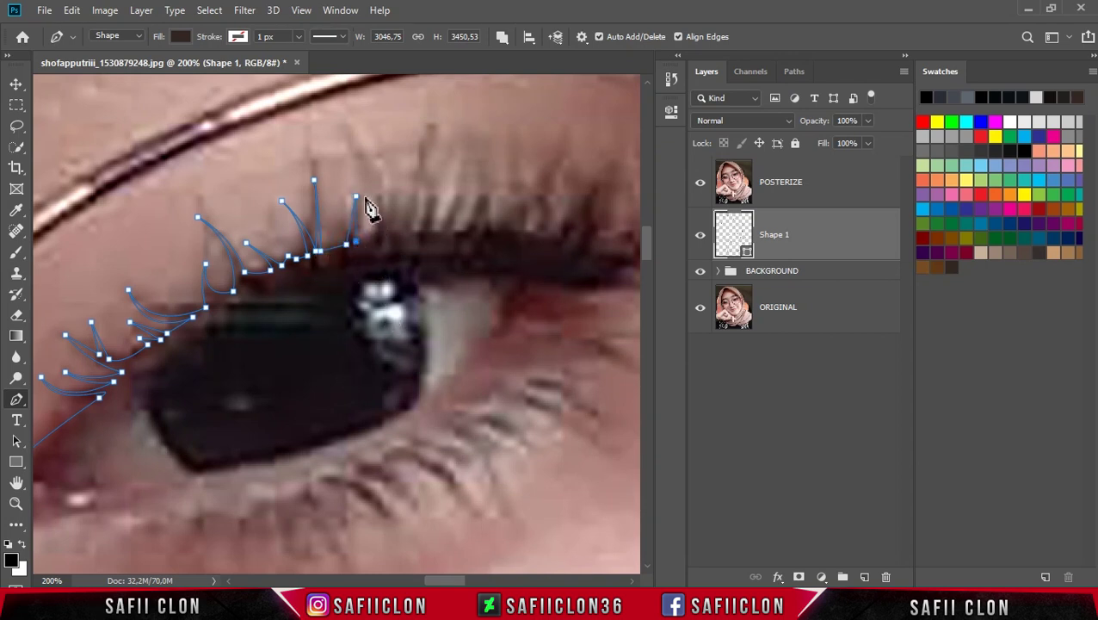
scroll(307, 78, "up", 3)
- Continue the lash row with more curved strokes across the middle of the lid
left_click(373, 299)
left_click_drag(347, 209, 384, 245)
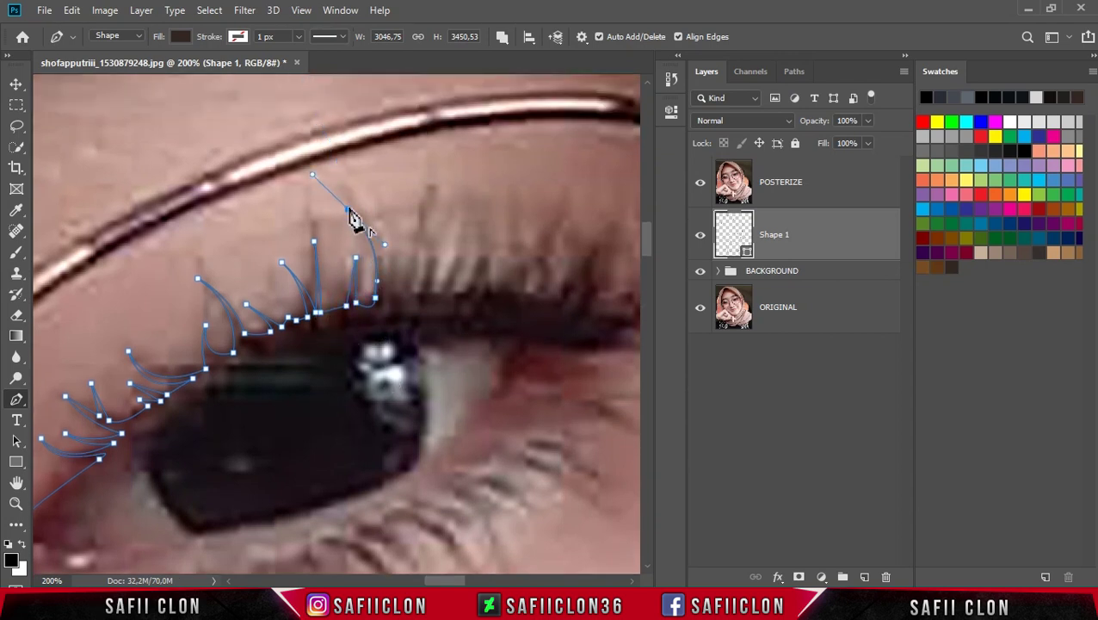
left_click_drag(381, 304, 373, 373)
left_click(383, 305, "alt")
left_click(392, 255)
left_click(400, 296)
- Add further eyelashes toward the outer lid, curving the last tip upward
left_click(417, 230)
left_click(416, 298)
left_click(422, 219)
left_click(429, 289)
left_click(454, 209)
left_click(472, 179)
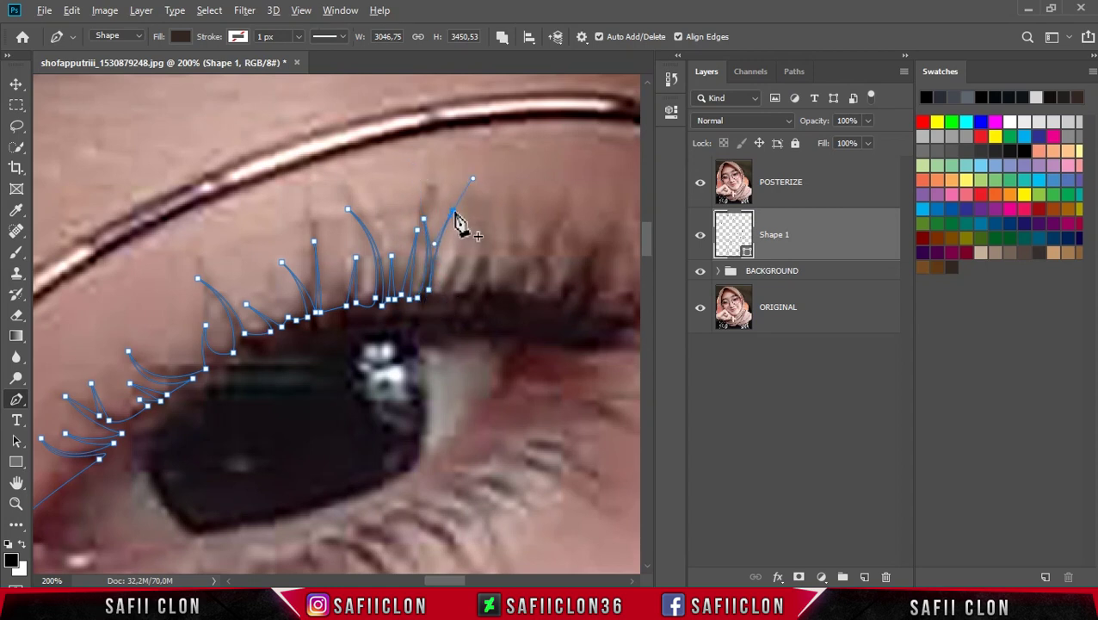
left_click_drag(461, 196, 457, 140)
- Bring the current lash back to the lid and add the next lash along it
left_click(451, 294)
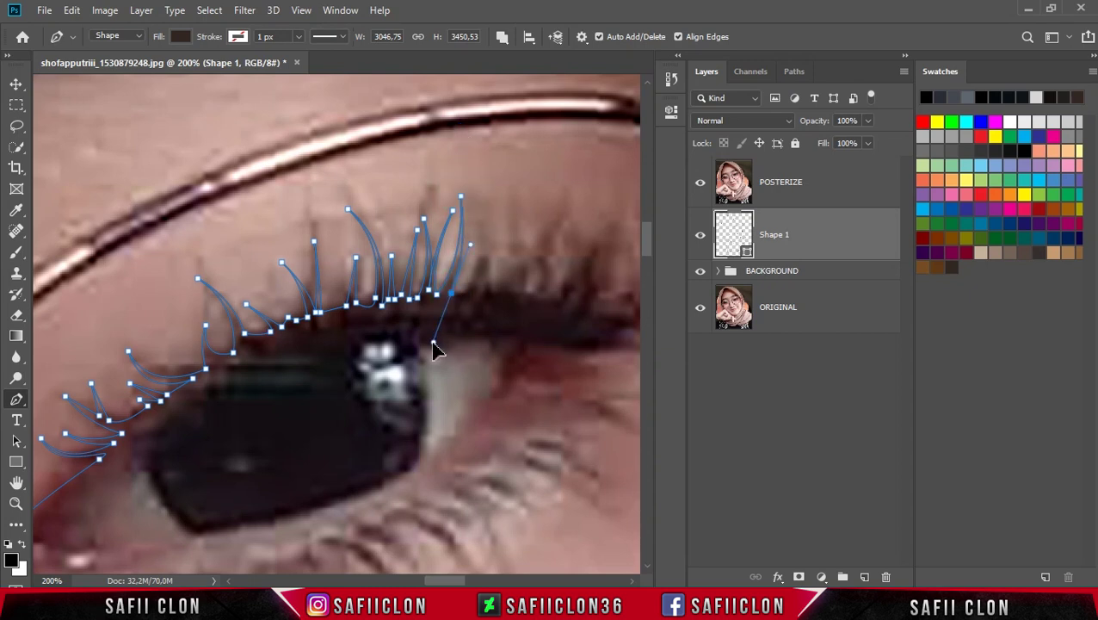
left_click(463, 299)
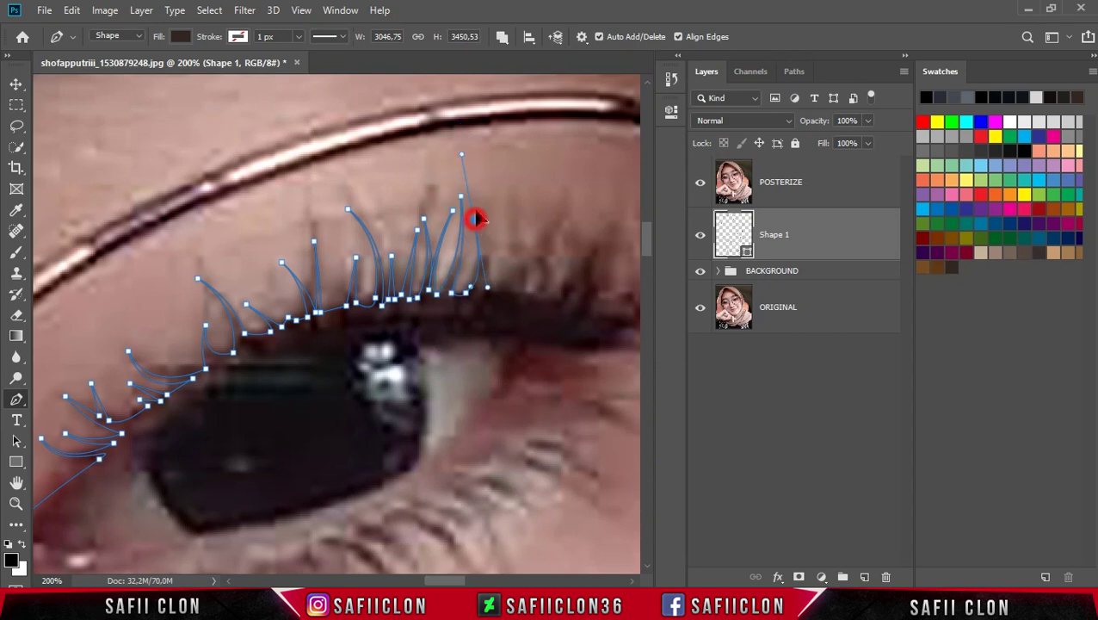
left_click(477, 287)
left_click(485, 207)
left_click(490, 292)
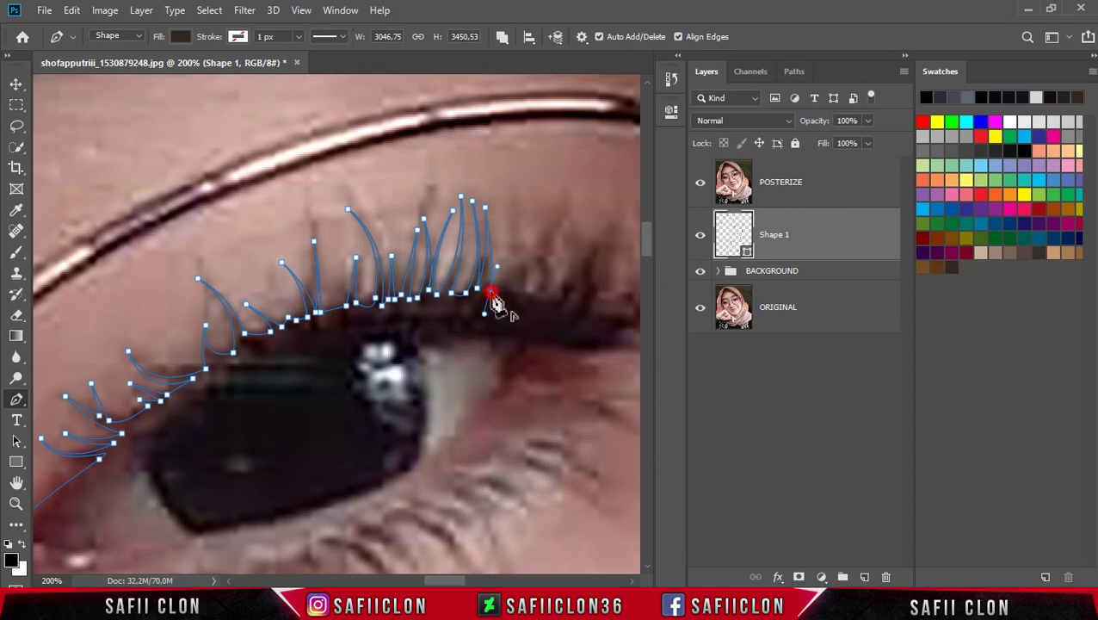
- Pan to the outer end of the eye and draw two more lashes there
mouse_move(495, 303)
left_mouse_down()
mouse_move(395, 308)
mouse_move(421, 307)
left_mouse_up()
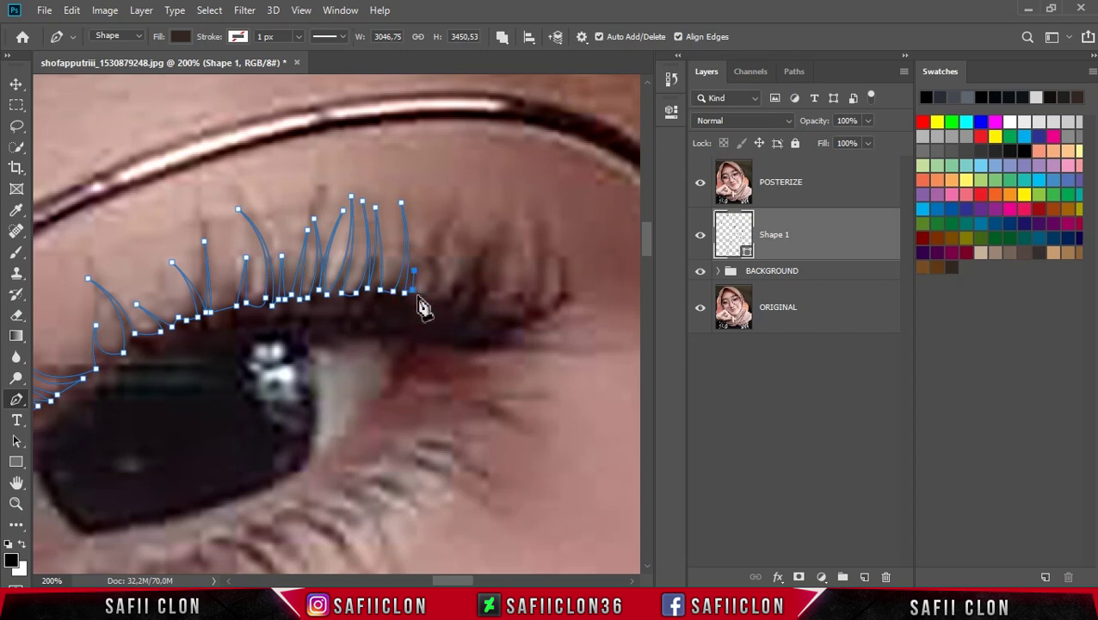
left_click(424, 292)
left_click(427, 246)
left_click(433, 291)
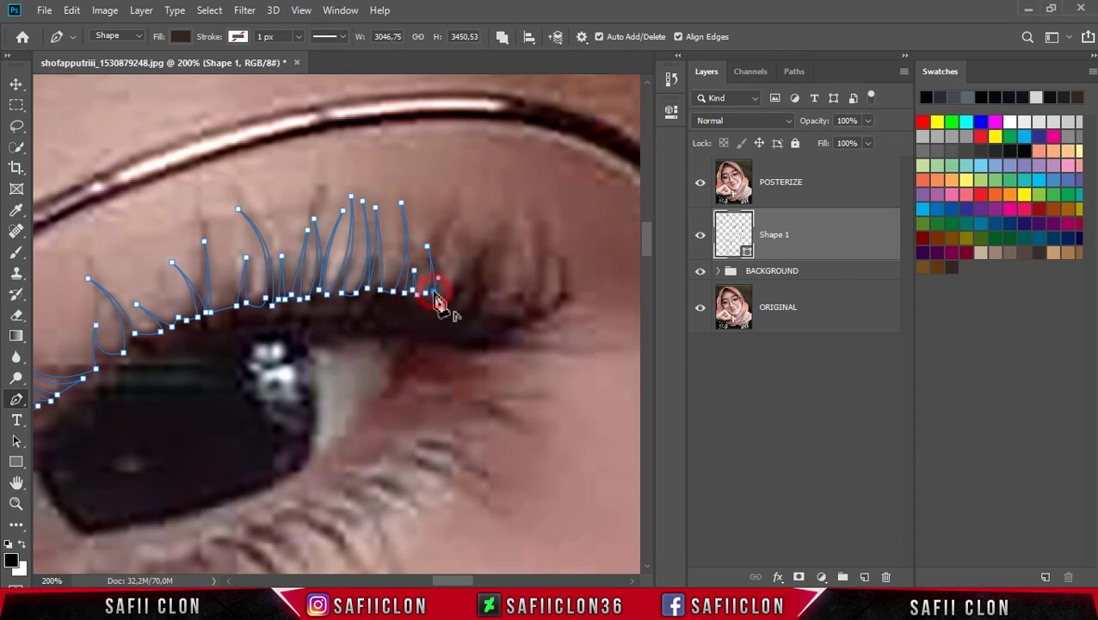
left_click(441, 223)
left_click(452, 300)
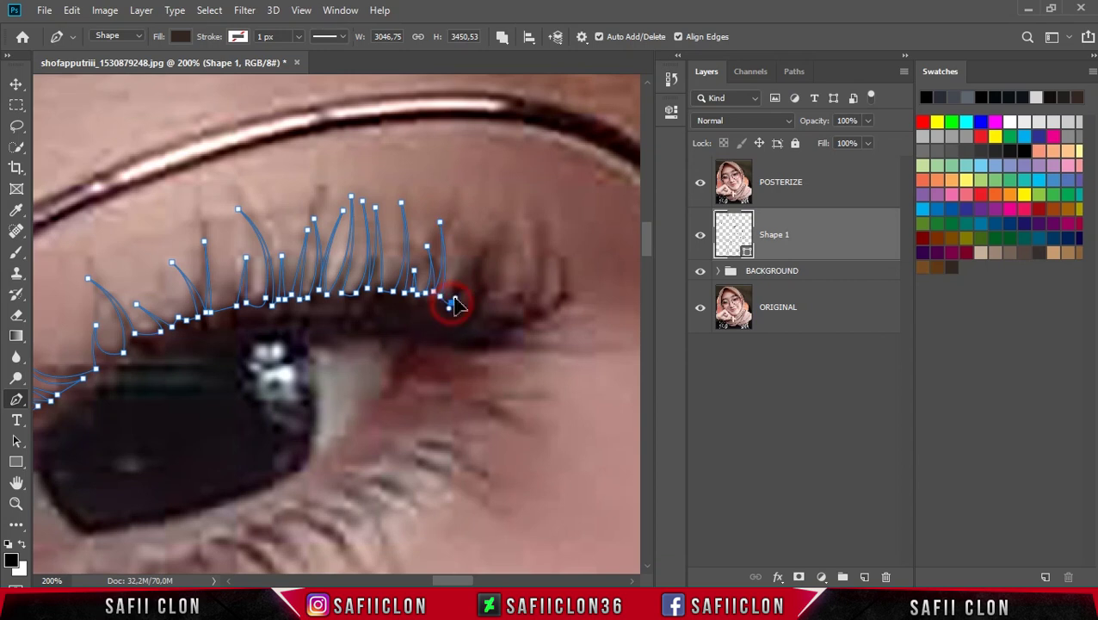
left_click_drag(464, 226, 476, 262)
left_click_drag(460, 305, 441, 345)
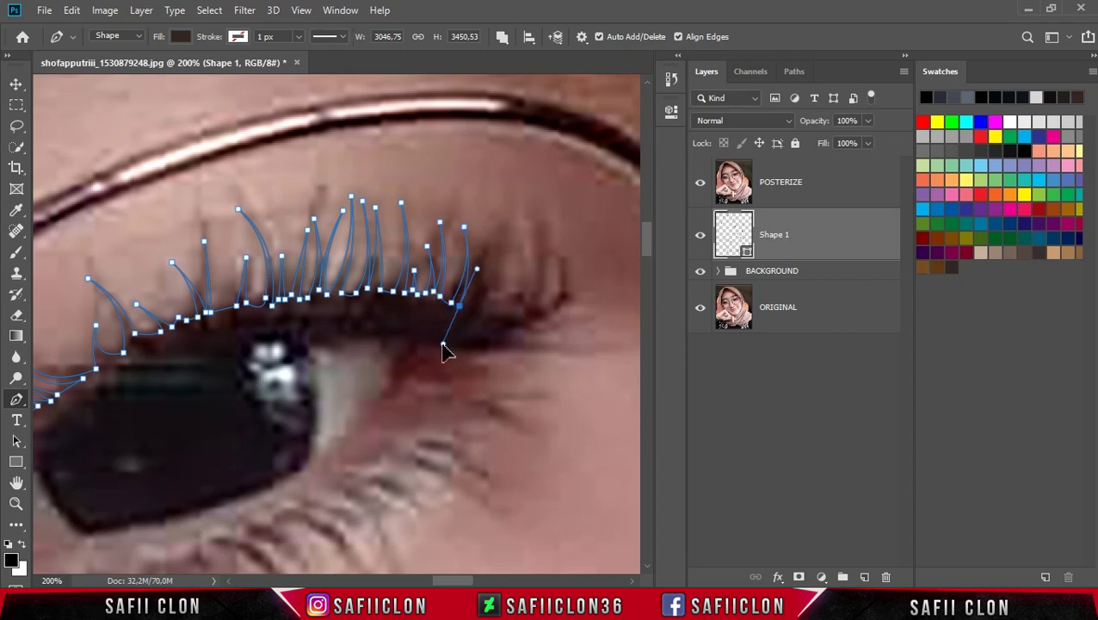
- Add curved lashes sweeping outward near the outer eye corner
left_click(474, 306)
left_click_drag(475, 245, 495, 290)
left_click(488, 305)
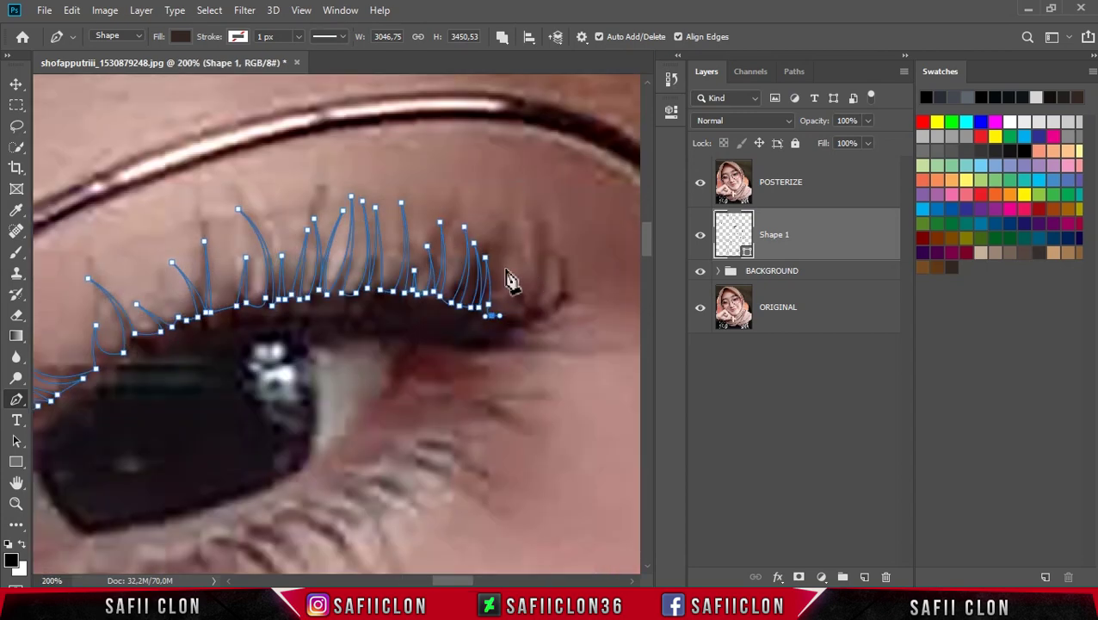
left_click_drag(506, 264, 516, 291)
left_click(509, 308)
left_click_drag(520, 242, 516, 169)
left_click_drag(560, 329, 499, 91)
- Draw the final long outer-corner lashes, extending the sweep past the eye
left_click_drag(525, 320, 508, 342)
left_click_drag(559, 258, 559, 199)
left_click_drag(531, 326, 492, 338)
left_click_drag(588, 319, 593, 331)
mouse_move(520, 330)
left_mouse_down()
mouse_move(475, 322)
mouse_move(399, 343)
left_mouse_up()
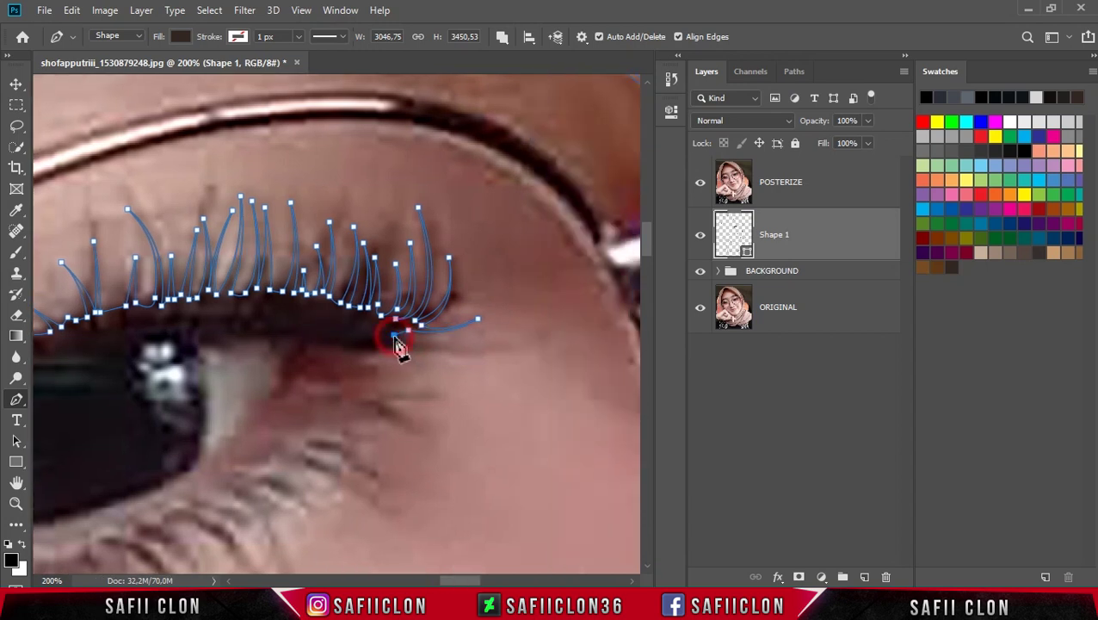
left_click_drag(520, 343, 457, 362)
- Bring the lash path back toward the eye, starting the lower-lid line
scroll(373, 366, "up", 1)
mouse_move(389, 353)
left_mouse_down()
mouse_move(299, 331)
mouse_move(303, 359)
left_mouse_up()
left_click(364, 364)
left_click_drag(380, 378, 431, 377)
left_click_drag(296, 367, 262, 346)
left_click(296, 367, "alt")
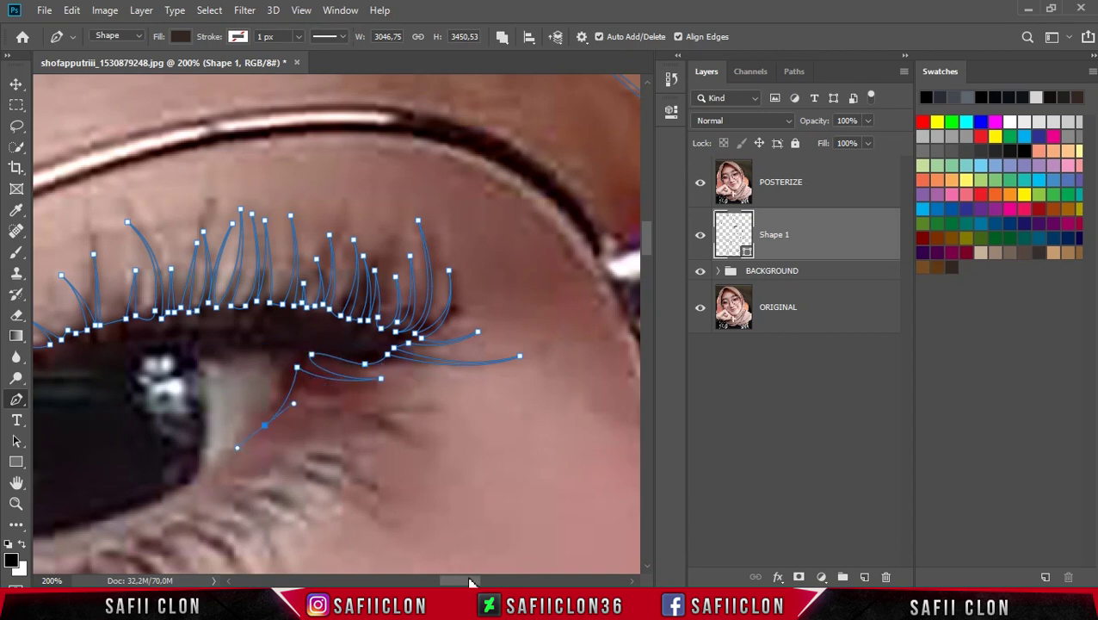
- Pan under the eye and add and adjust anchors following the eye's edge
left_click_drag(469, 582, 456, 582)
scroll(327, 461, "down", 2)
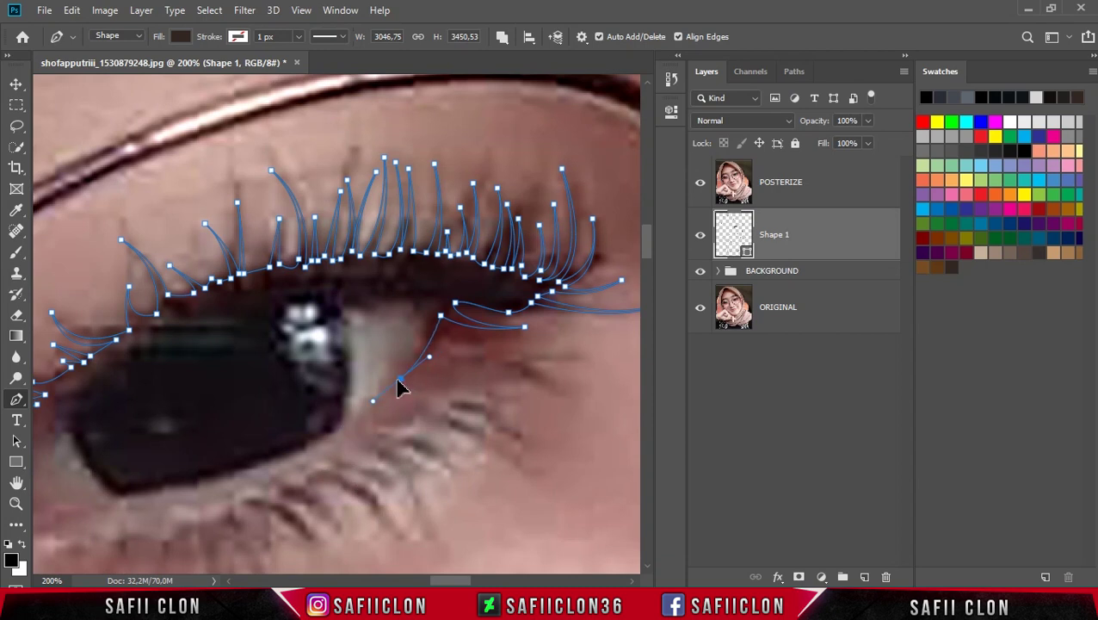
left_click_drag(408, 296, 439, 295)
left_click(454, 279)
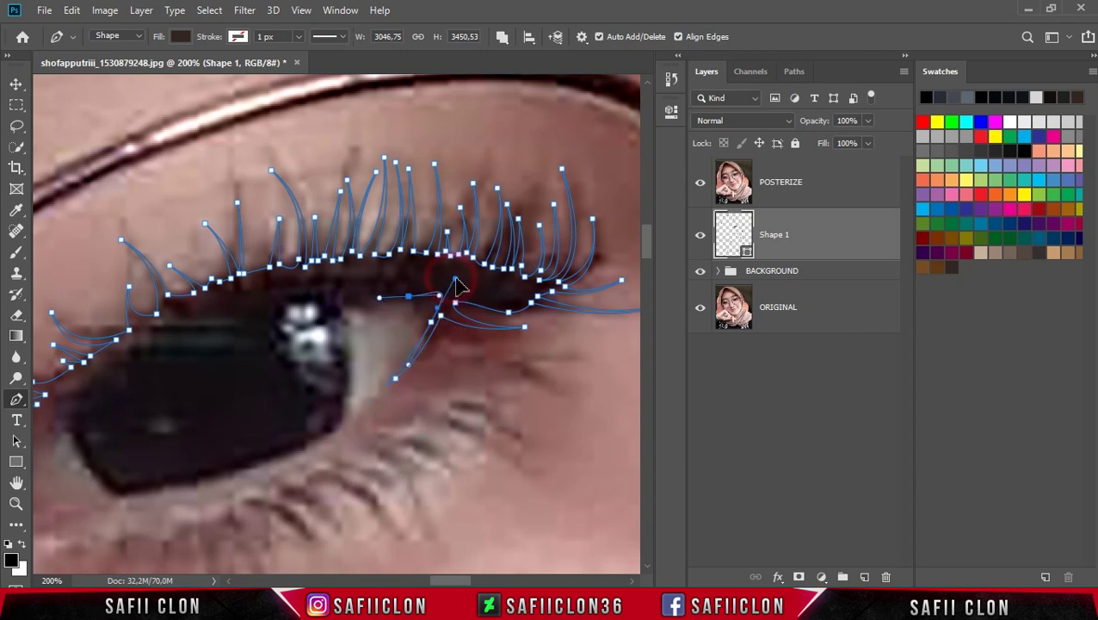
left_click_drag(409, 296, 405, 294)
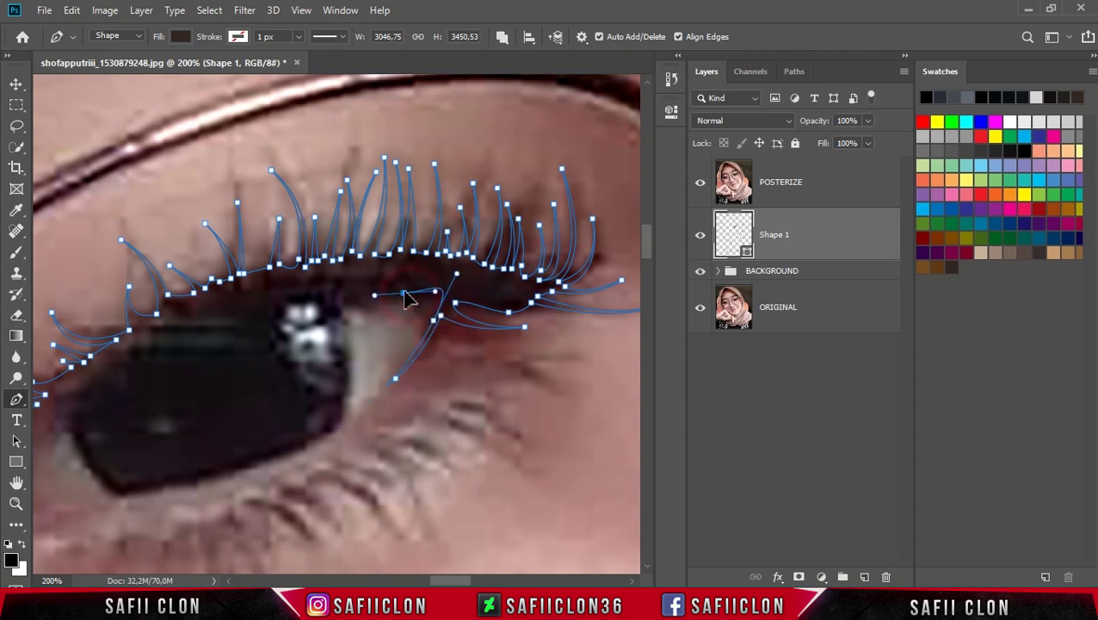
left_click_drag(403, 293, 401, 288)
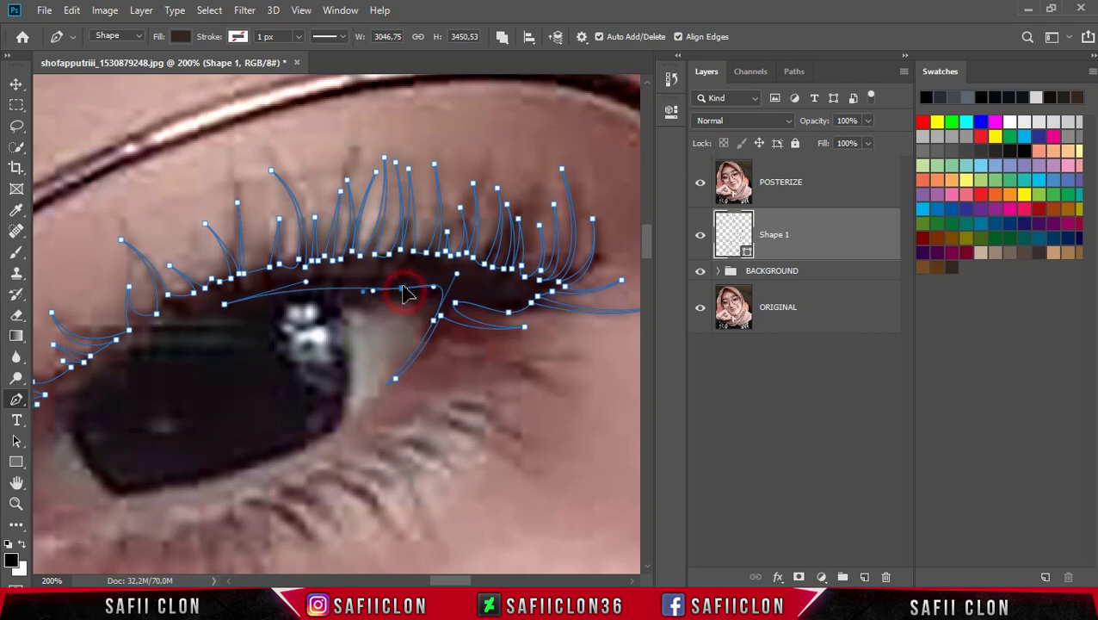
left_click_drag(444, 582, 428, 581)
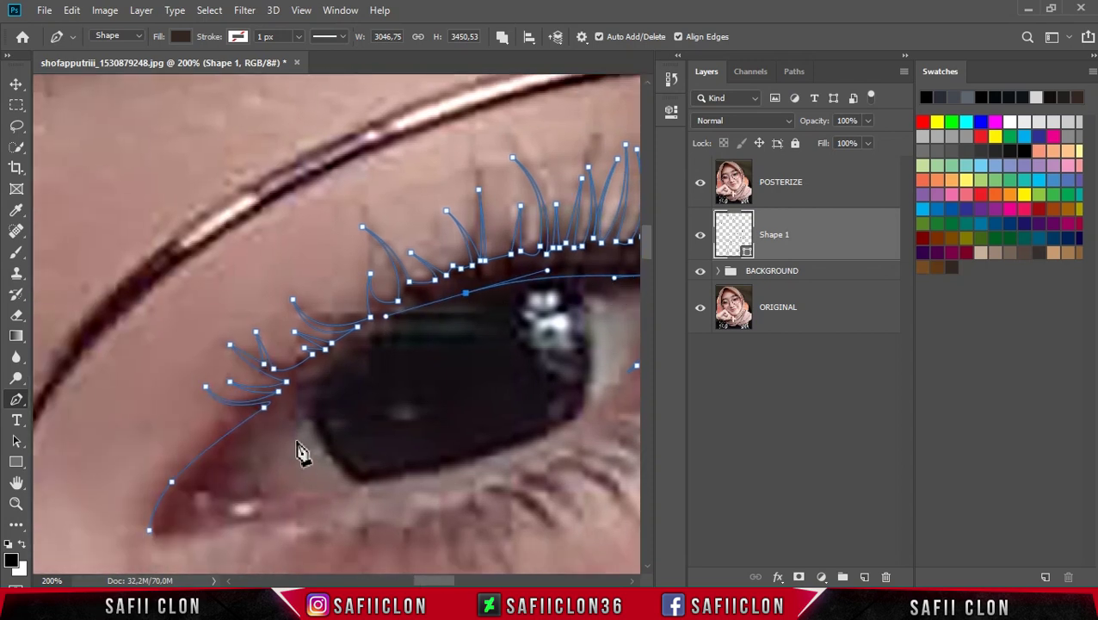
scroll(300, 454, "down", 1)
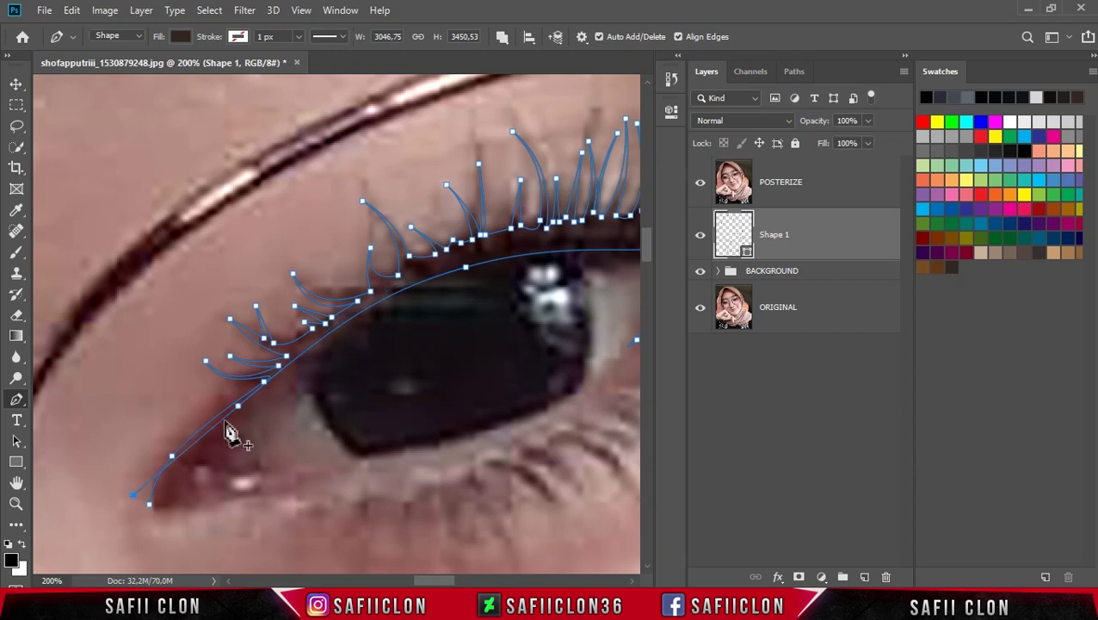
- Trace the lower eyelid curve and close the eye outline at its start anchor
left_click(238, 406)
left_click_drag(172, 502, 208, 539)
scroll(211, 516, "down", 1)
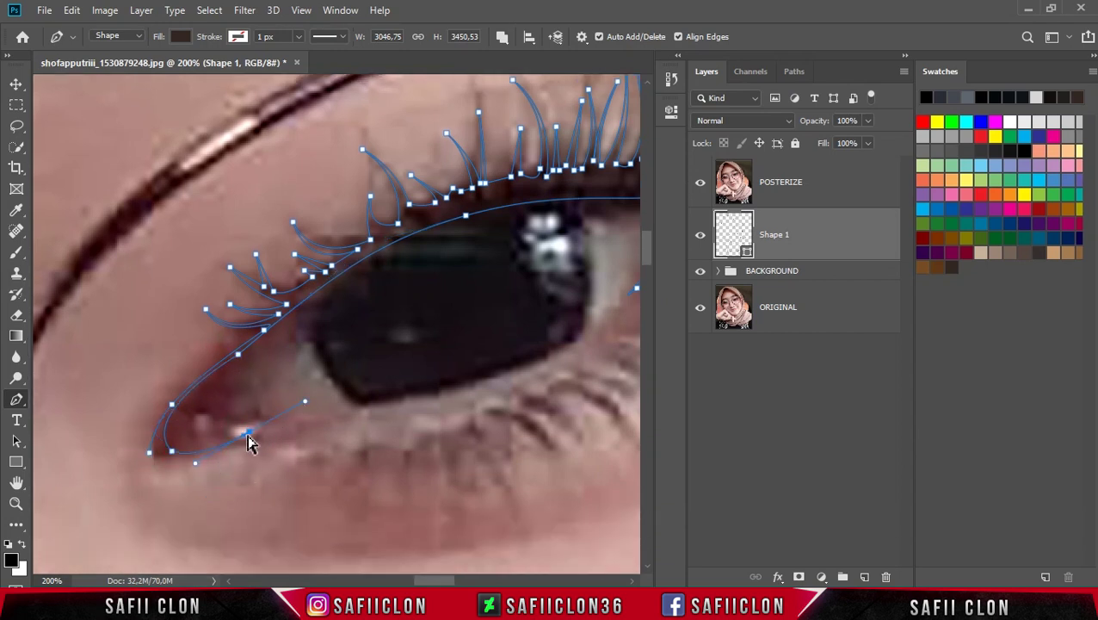
left_click(258, 437)
scroll(437, 419, "up", 1)
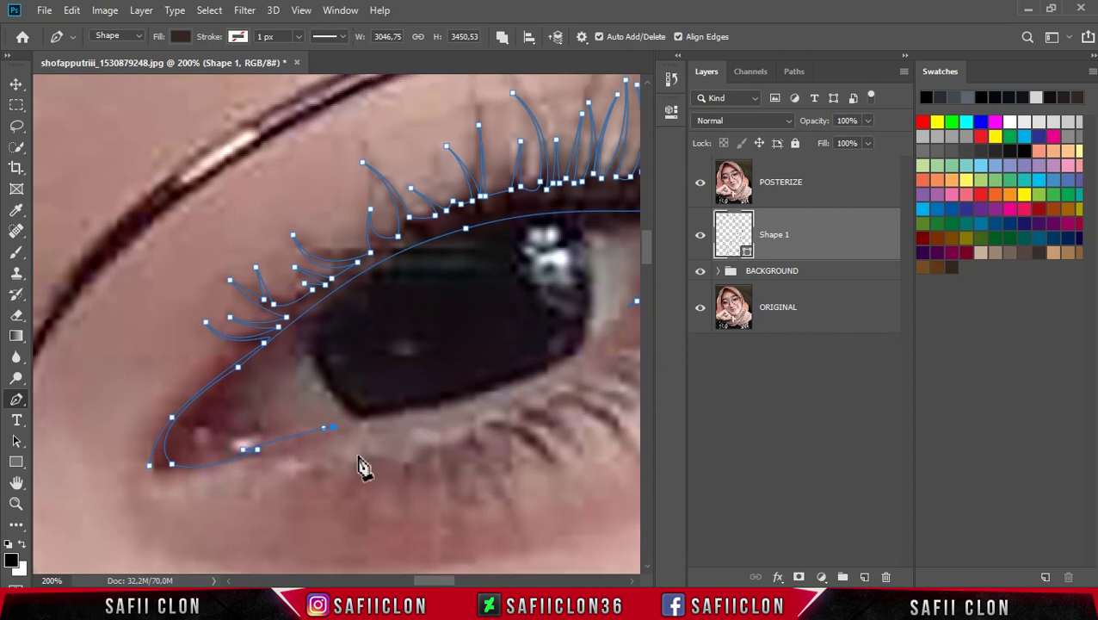
left_click(396, 414)
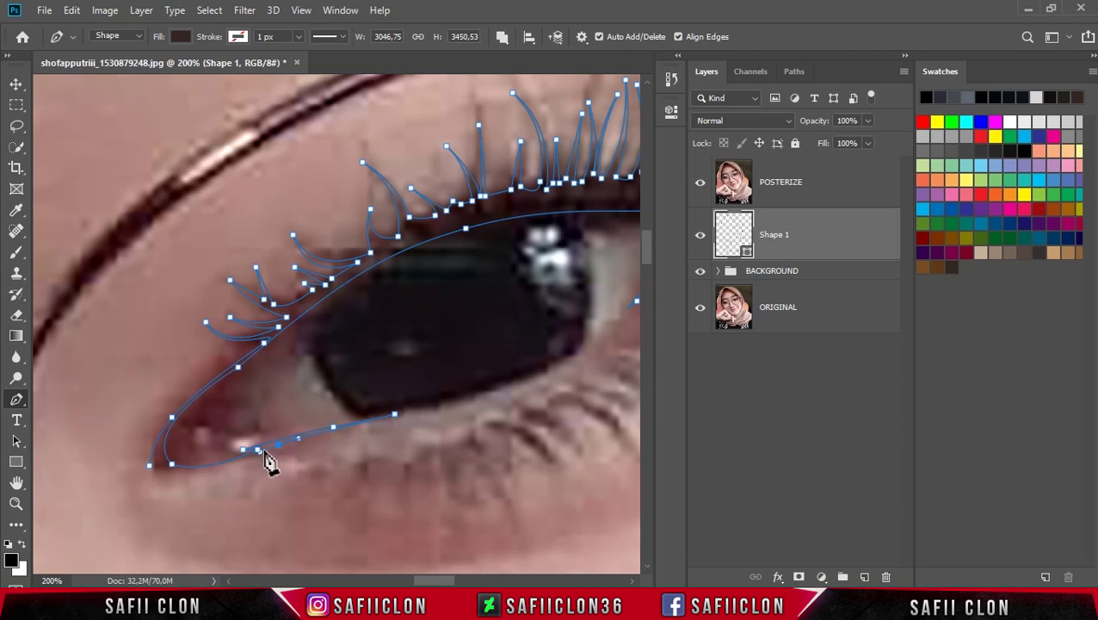
left_click(254, 454)
left_click_drag(163, 468, 121, 470)
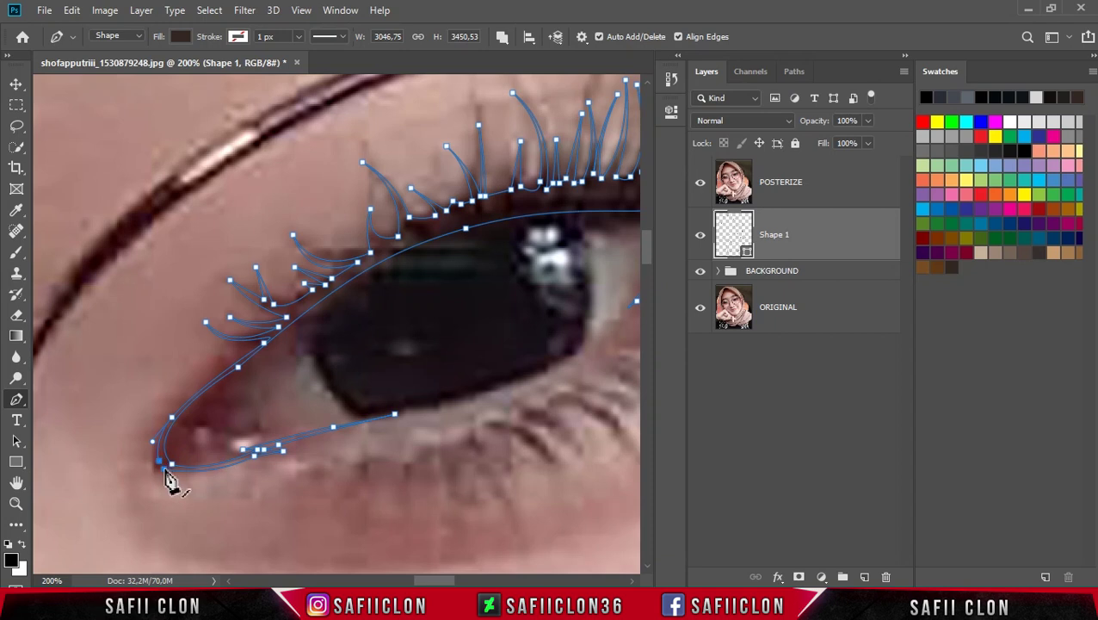
left_click(161, 465)
- Trace the first curved lower lashes beside the eye's outer corner on Shape 1
scroll(355, 482, "down", 2)
scroll(437, 568, "right", 2)
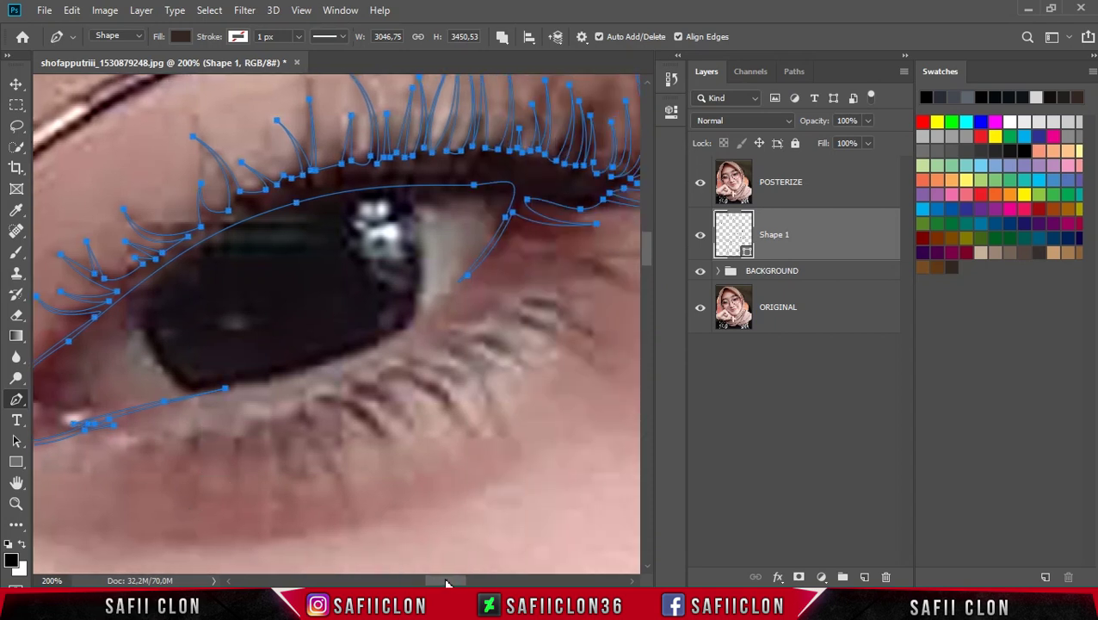
scroll(439, 551, "right", 2)
scroll(439, 551, "down", 3)
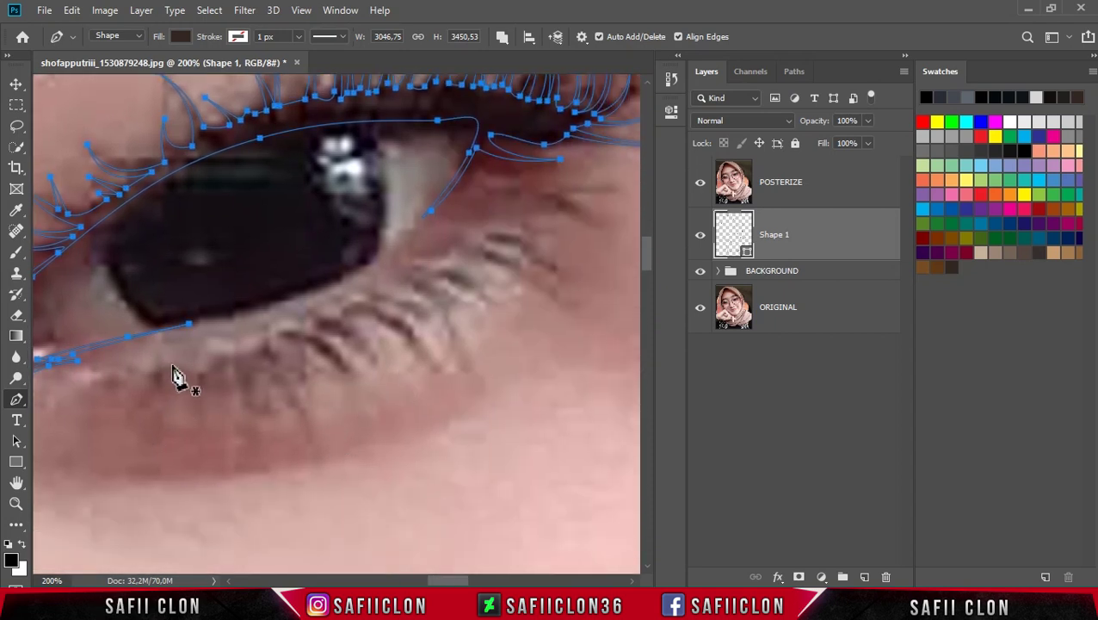
left_click(172, 372)
left_click_drag(153, 468, 170, 491)
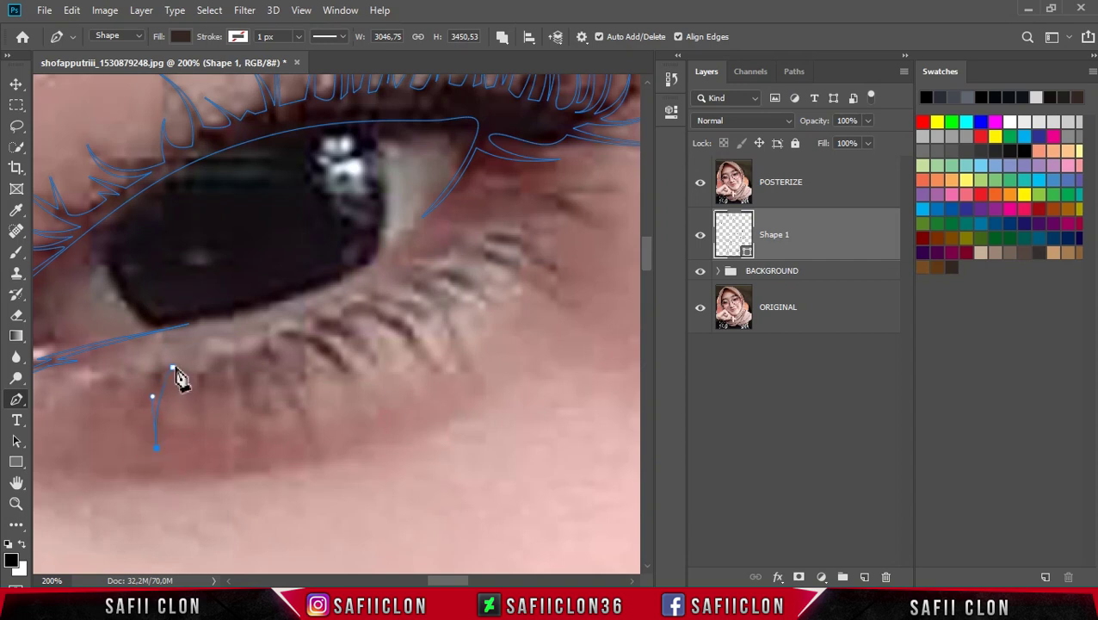
left_click_drag(173, 370, 159, 376)
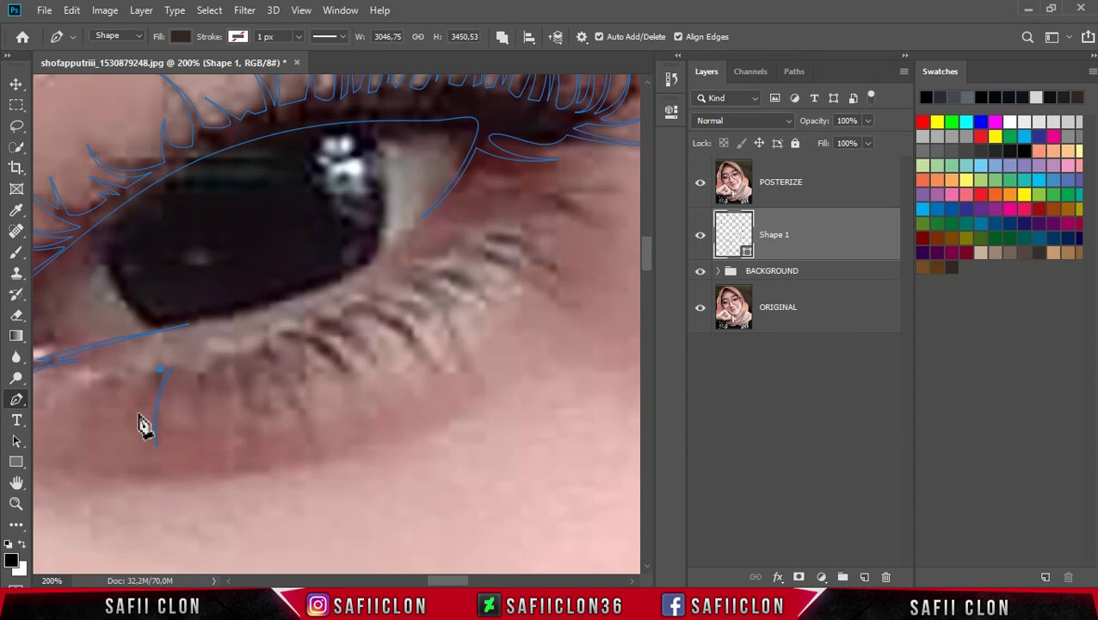
left_click(199, 372)
left_click(198, 424)
left_click(212, 362)
left_click(213, 409)
- Finish that lash and add two more curved lower lashes next to it
scroll(207, 353, "up", 2)
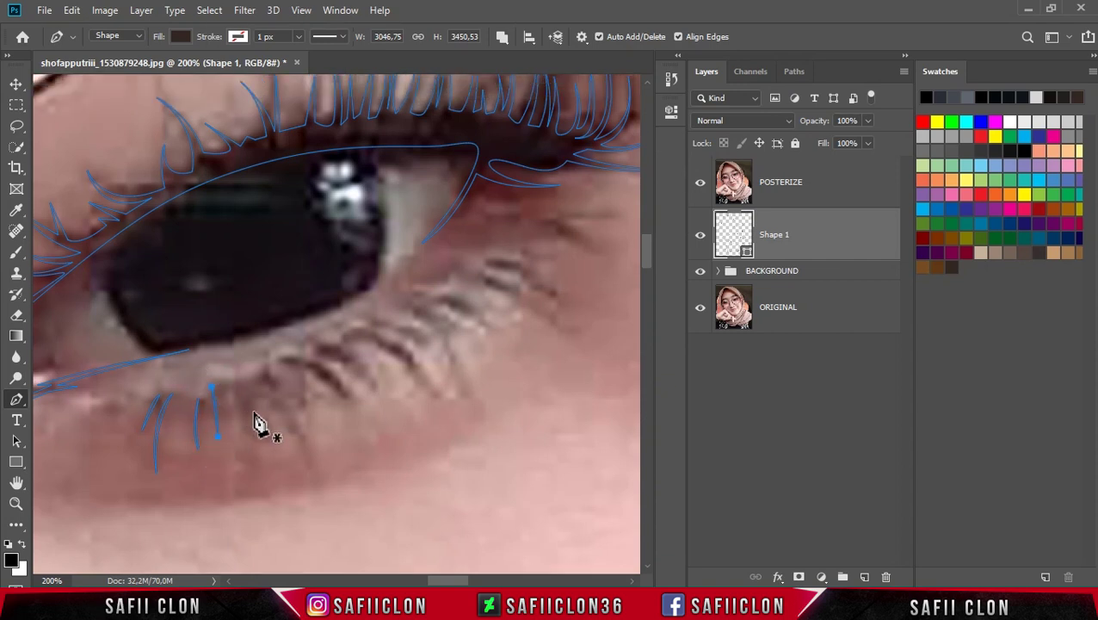
left_click_drag(235, 476, 222, 523)
left_click(234, 476, "alt")
left_click(215, 363, "ctrl")
scroll(246, 418, "up", 2)
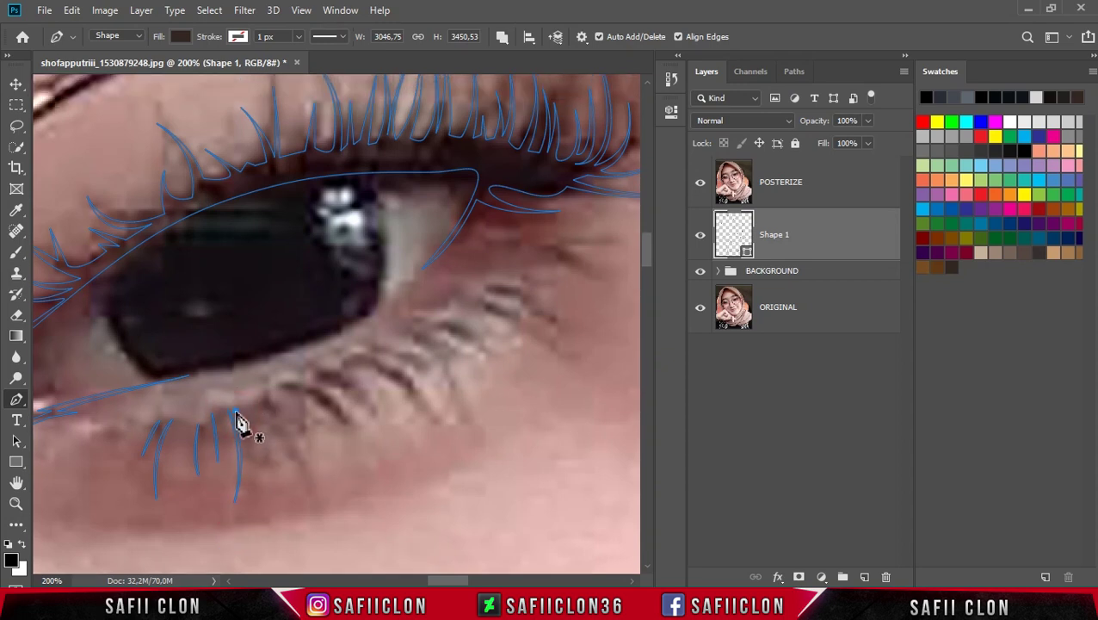
left_click(234, 412)
scroll(256, 470, "down", 3)
left_click_drag(253, 469, 247, 394)
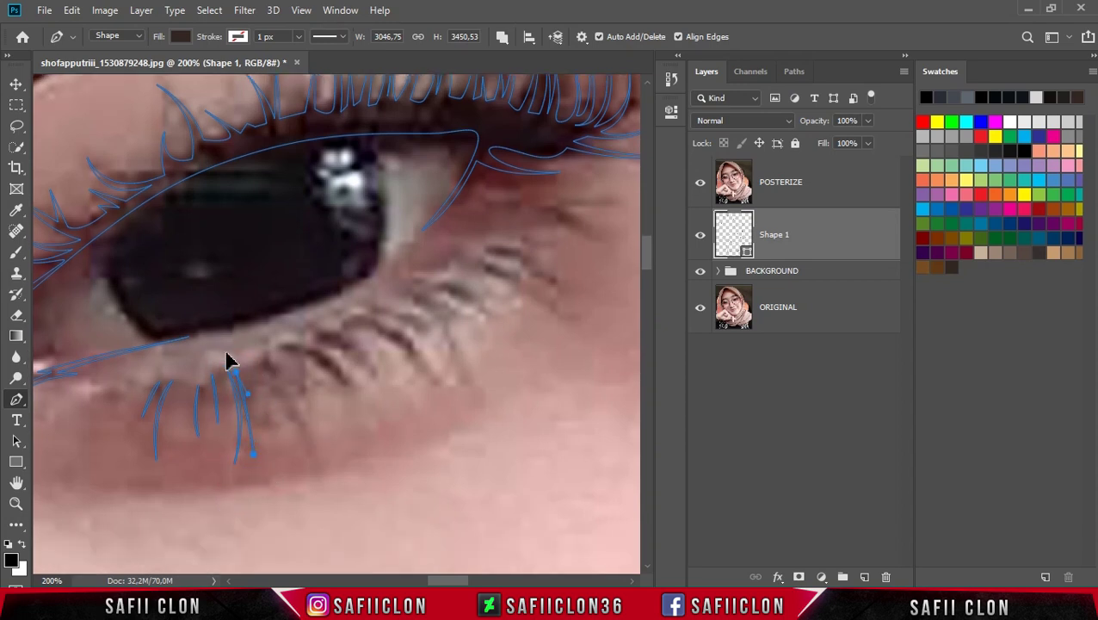
scroll(221, 357, "up", 1)
left_click(245, 382)
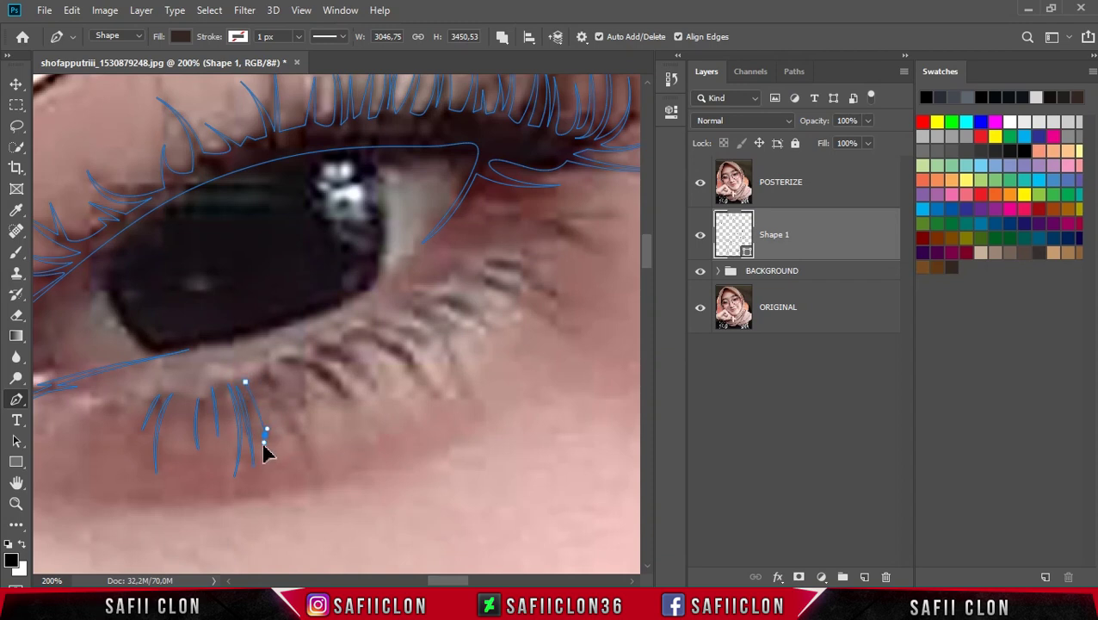
left_click_drag(269, 447, 266, 435)
- Draw a longer curved lower lash closed at its start, then a second lash
left_click(259, 376)
left_click_drag(290, 438, 275, 402)
left_click_drag(314, 492, 312, 441)
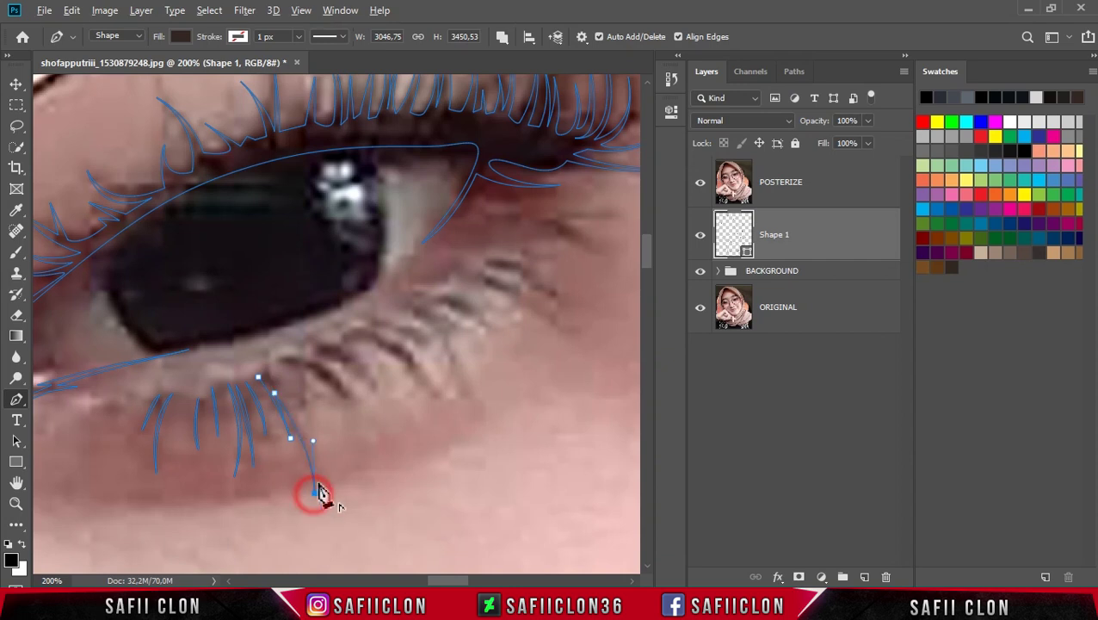
left_click(258, 376)
left_click(280, 361)
key("Escape")
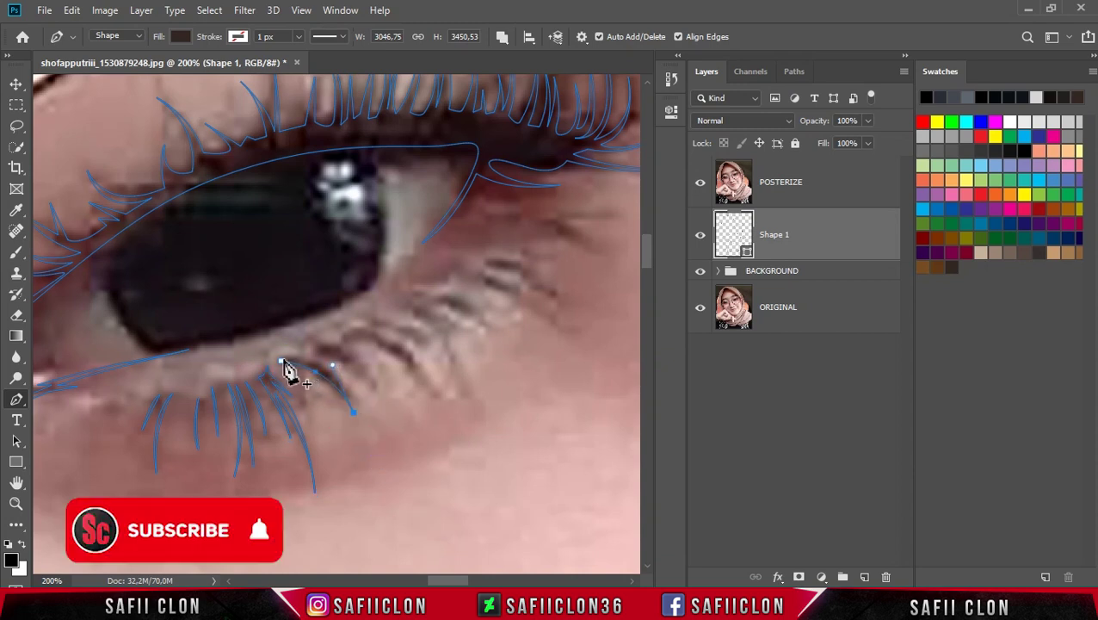
left_click_drag(301, 355, 353, 394)
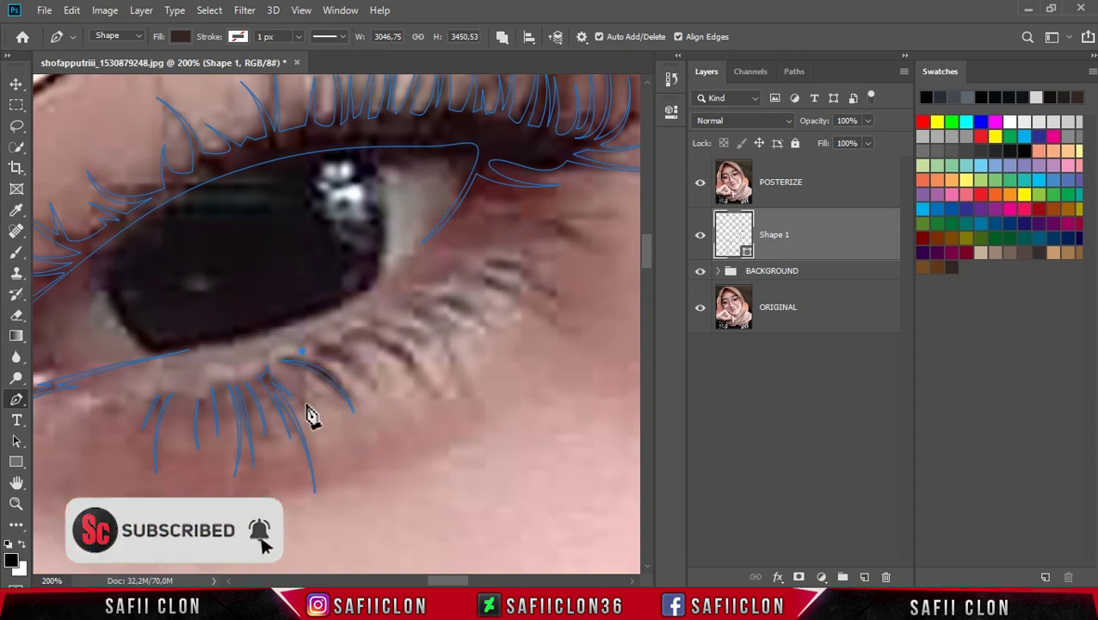
left_click(301, 353)
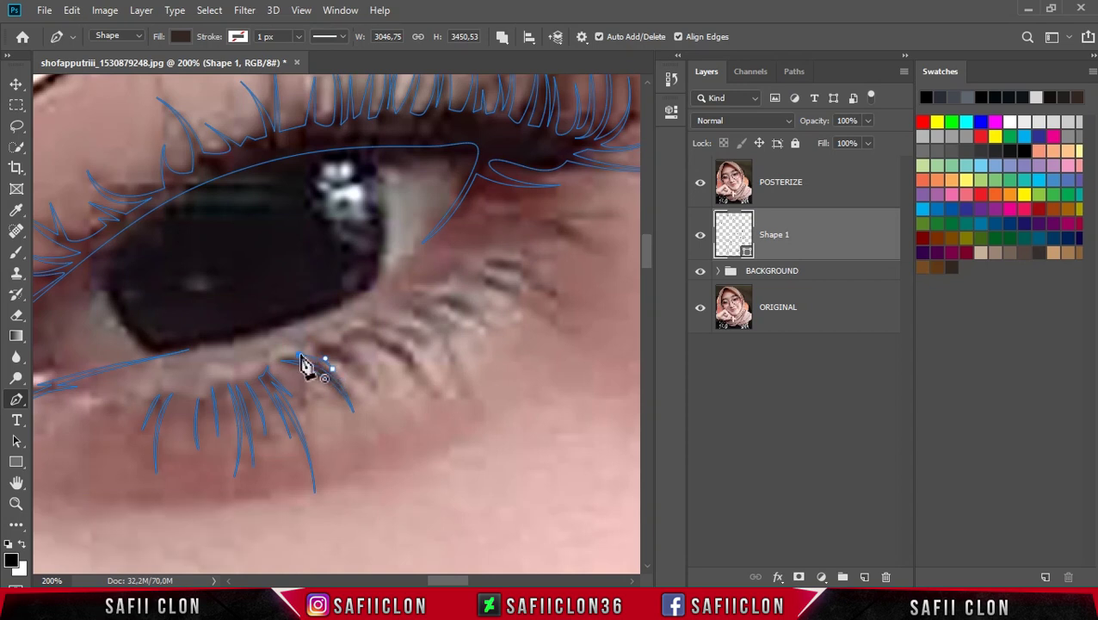
left_click(380, 397)
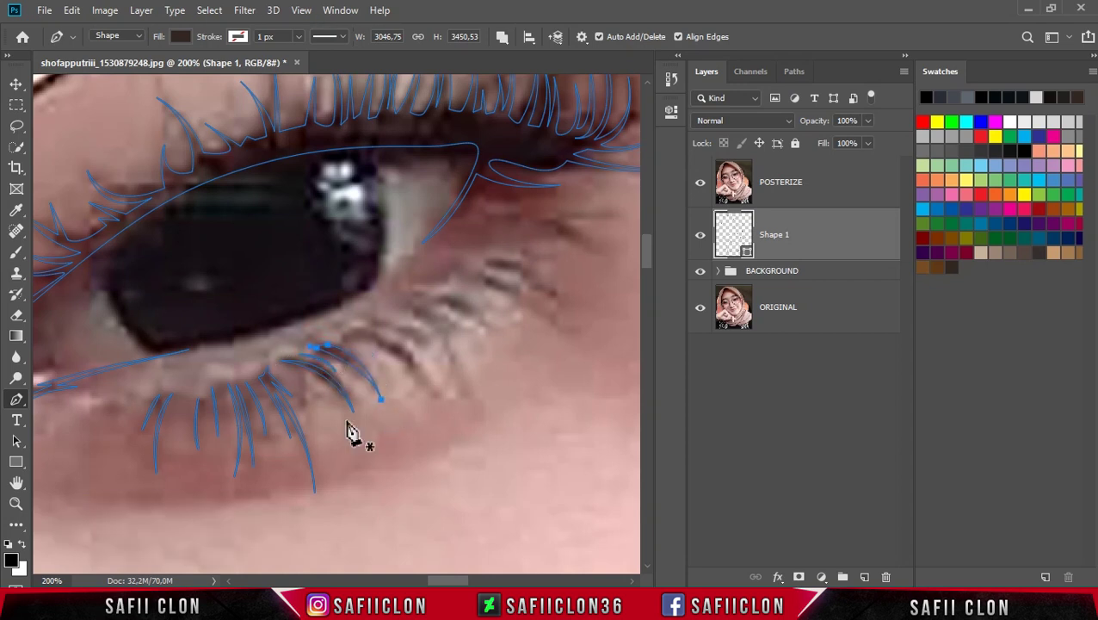
- Trace another lower lash near the eye's corner, closing it at its top point
scroll(434, 568, "right", 2)
left_click(167, 341)
left_click_drag(204, 358, 212, 376)
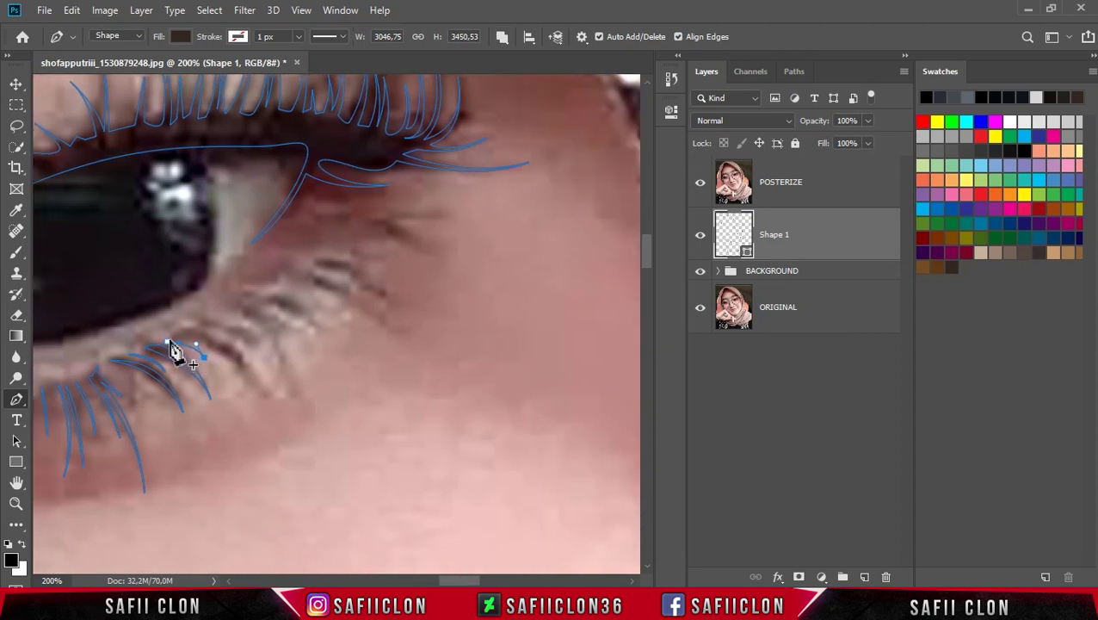
left_click(175, 336)
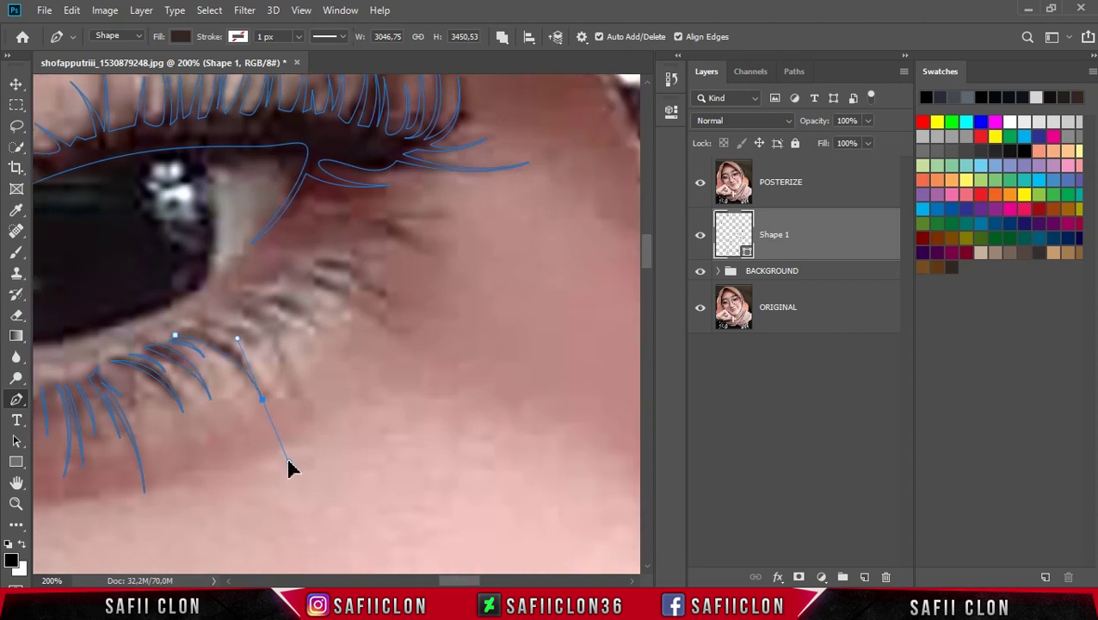
scroll(225, 366, "up", 1)
left_click(262, 412)
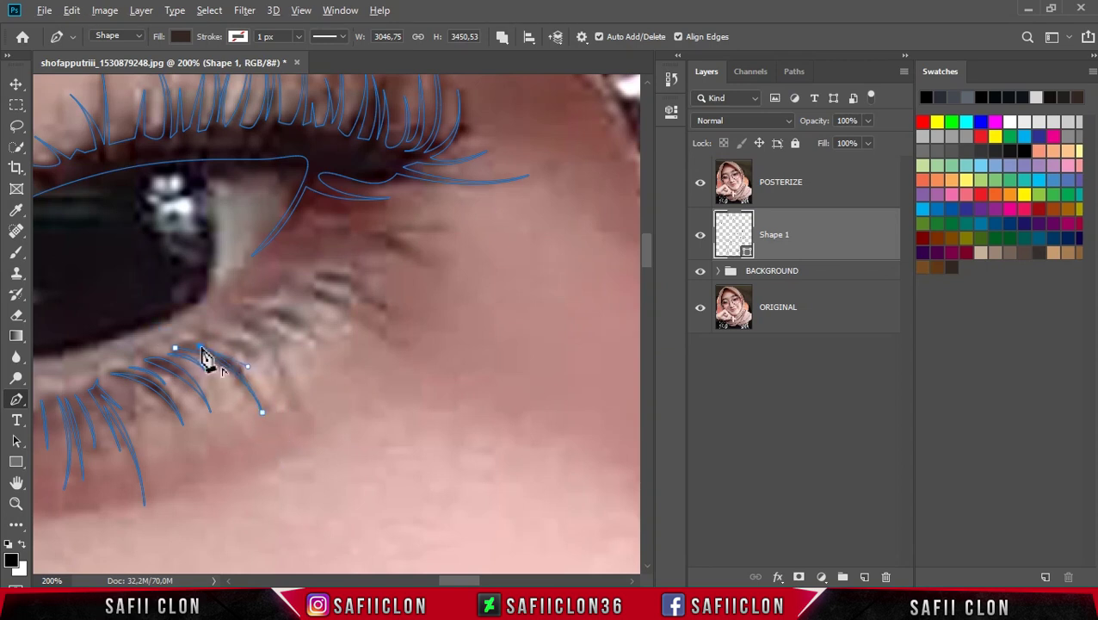
left_click_drag(174, 348, 268, 385)
left_click(204, 336)
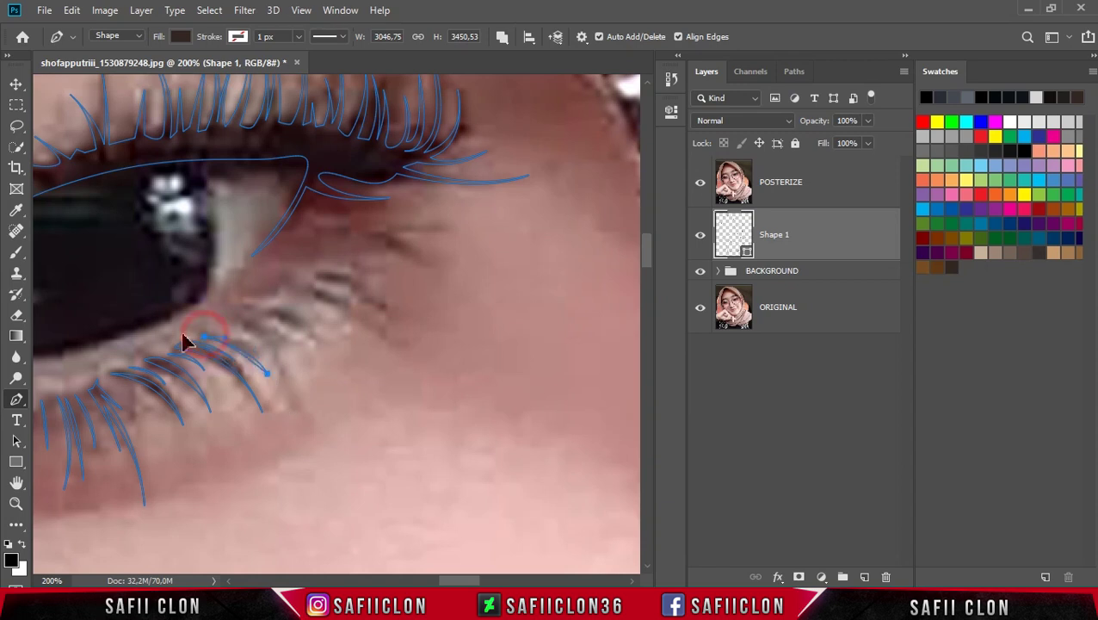
left_click(223, 320)
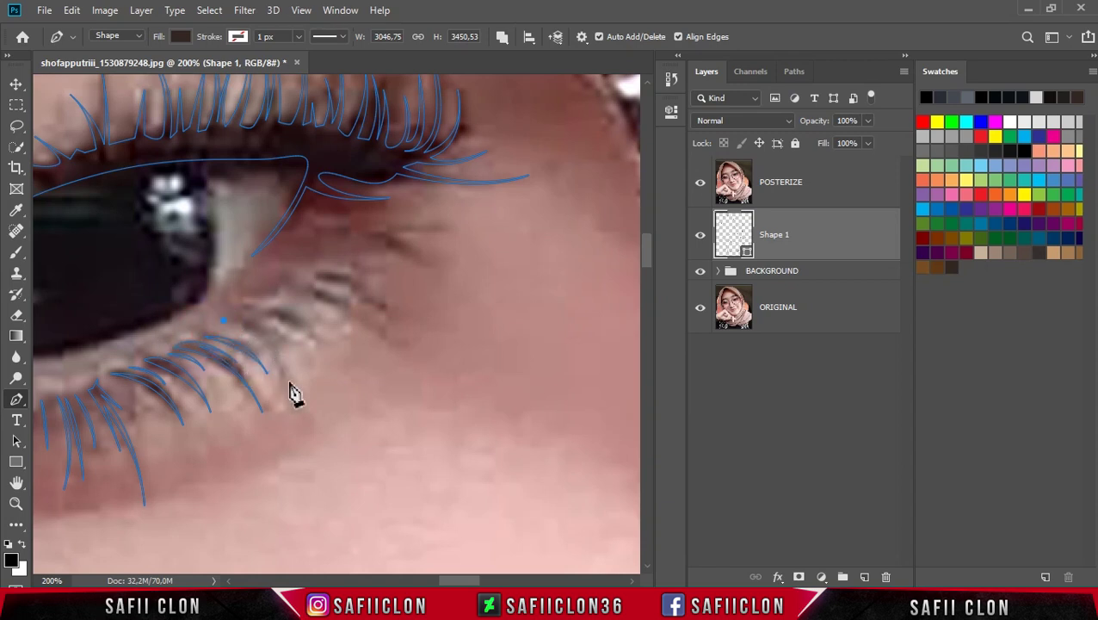
left_click_drag(302, 477, 301, 478)
left_click(290, 397, "alt")
left_click_drag(289, 344, 306, 349)
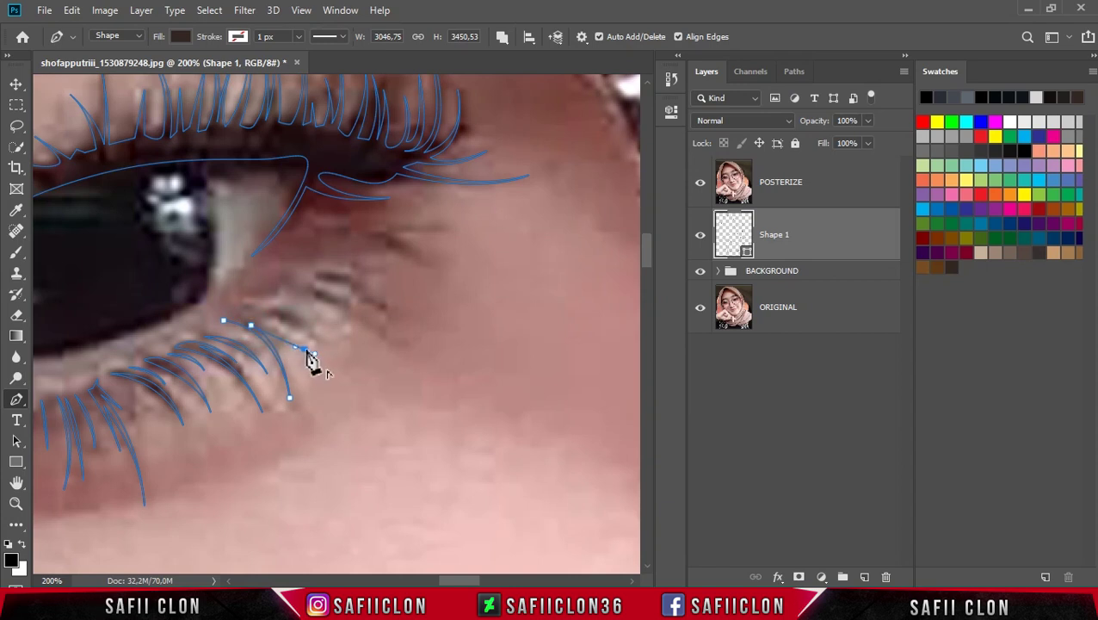
- Draw two more curved lower eyelashes, each closed back at its start point
left_click_drag(453, 581, 464, 581)
left_click(224, 311)
left_click_drag(252, 316, 302, 375)
left_click(252, 316, "alt")
left_click(265, 321)
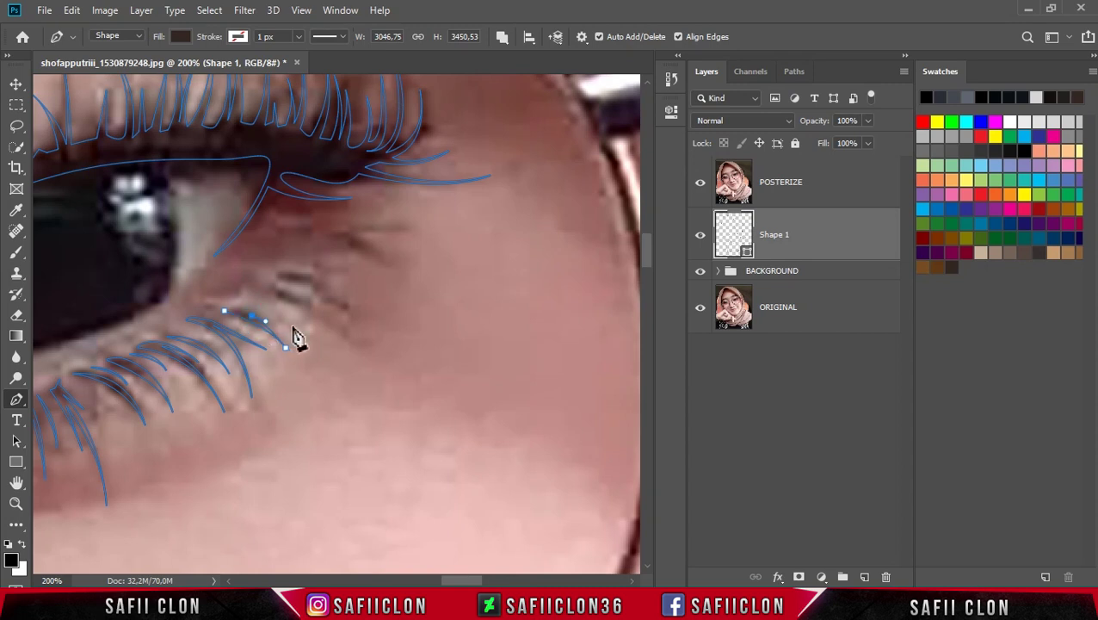
left_click(223, 312)
left_click(241, 289)
left_click_drag(342, 331, 383, 377)
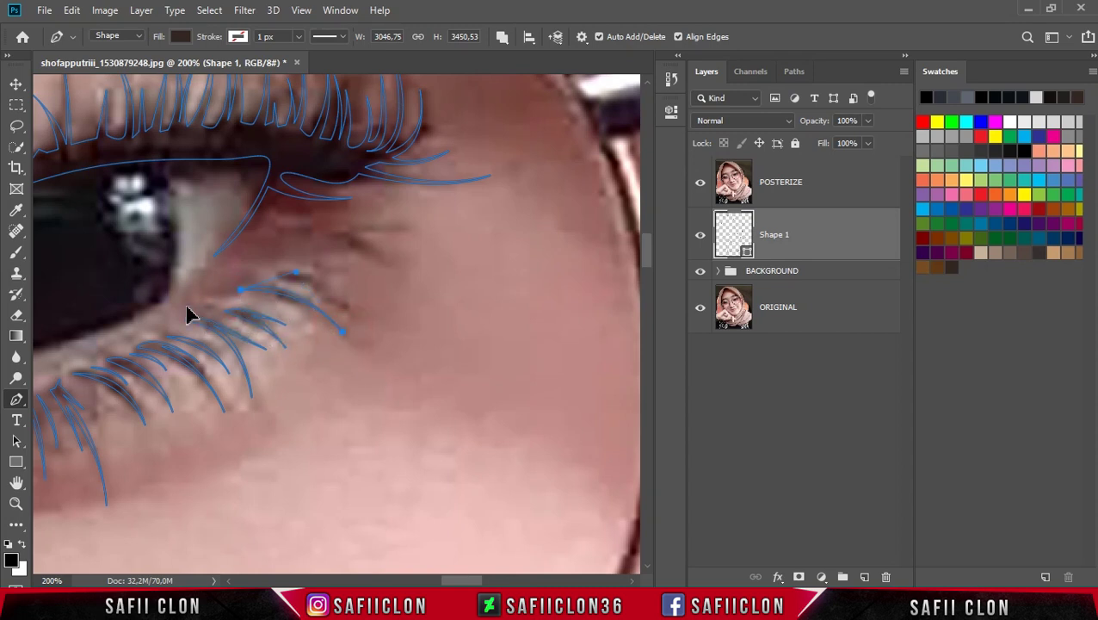
left_click_drag(342, 330, 345, 315)
left_click(269, 278)
- Begin another eyelash near the outer corner and a lash stroke above it
scroll(319, 305, "up", 1)
left_click(295, 300)
left_click(341, 313)
left_click(385, 306)
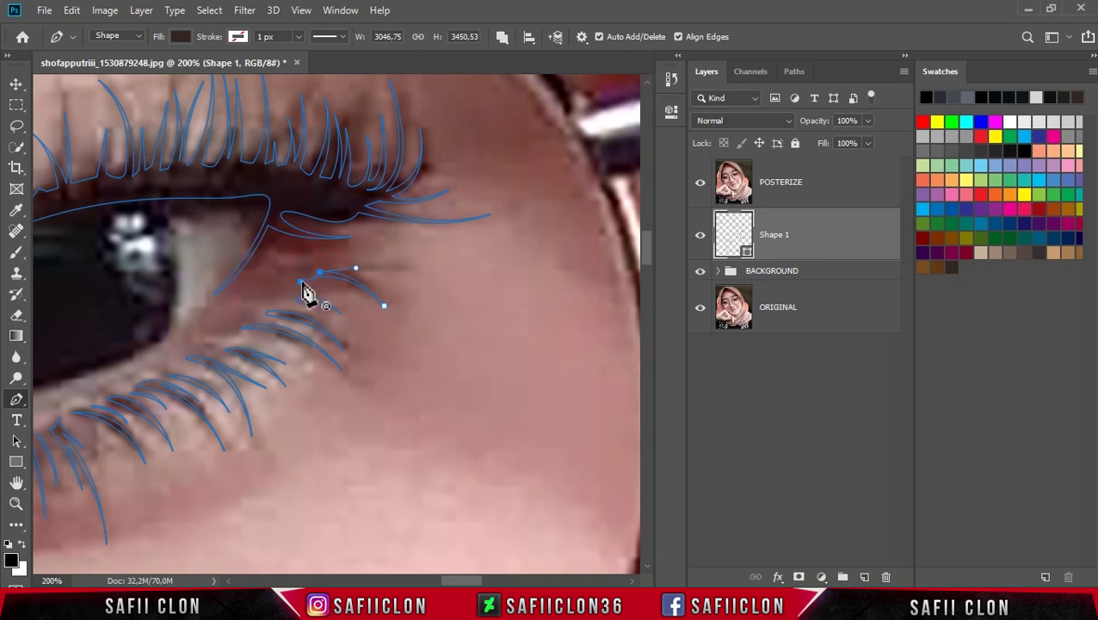
left_click(408, 268)
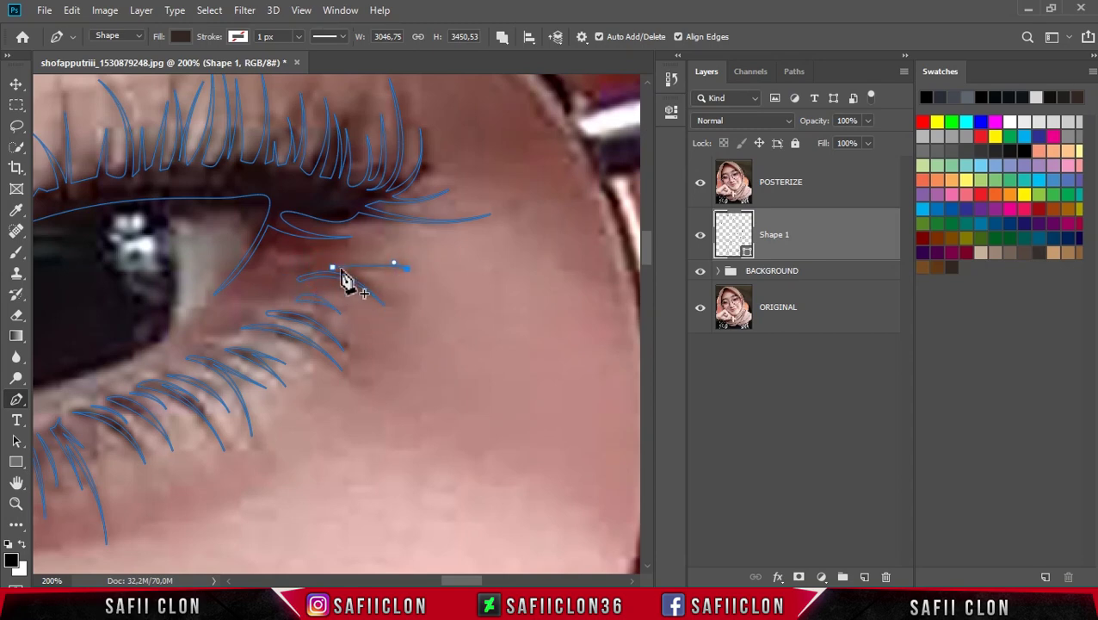
- Zoom out and hide, then re-show, the POSTERIZE layer to preview the line art
key("ctrl+minus")
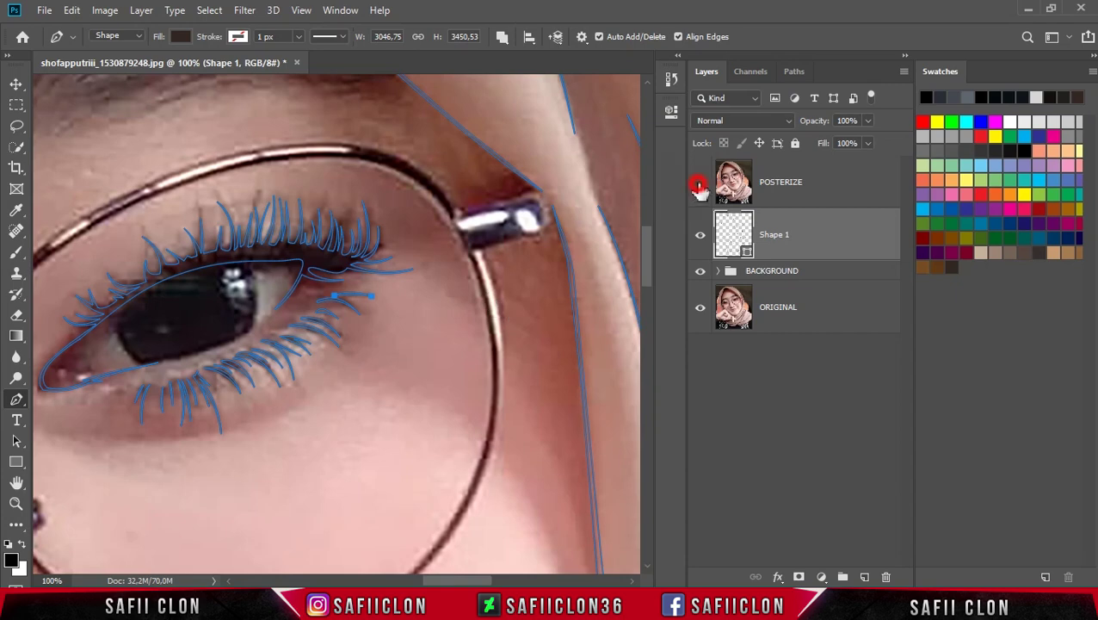
left_click(700, 182)
scroll(411, 368, "down", 5)
scroll(410, 368, "up", 4)
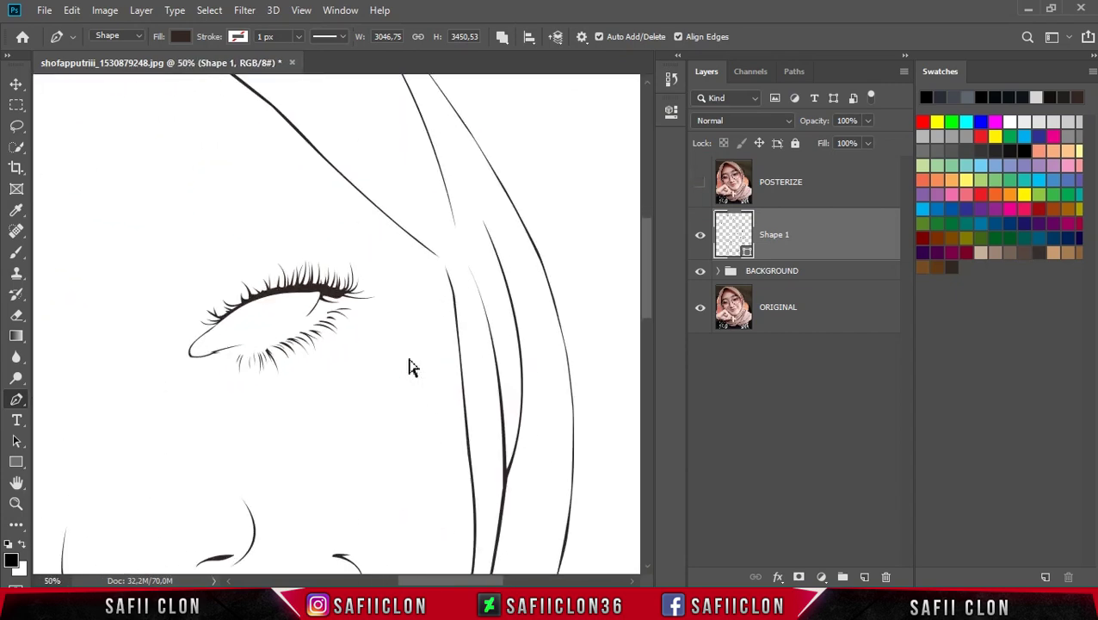
left_click(700, 181)
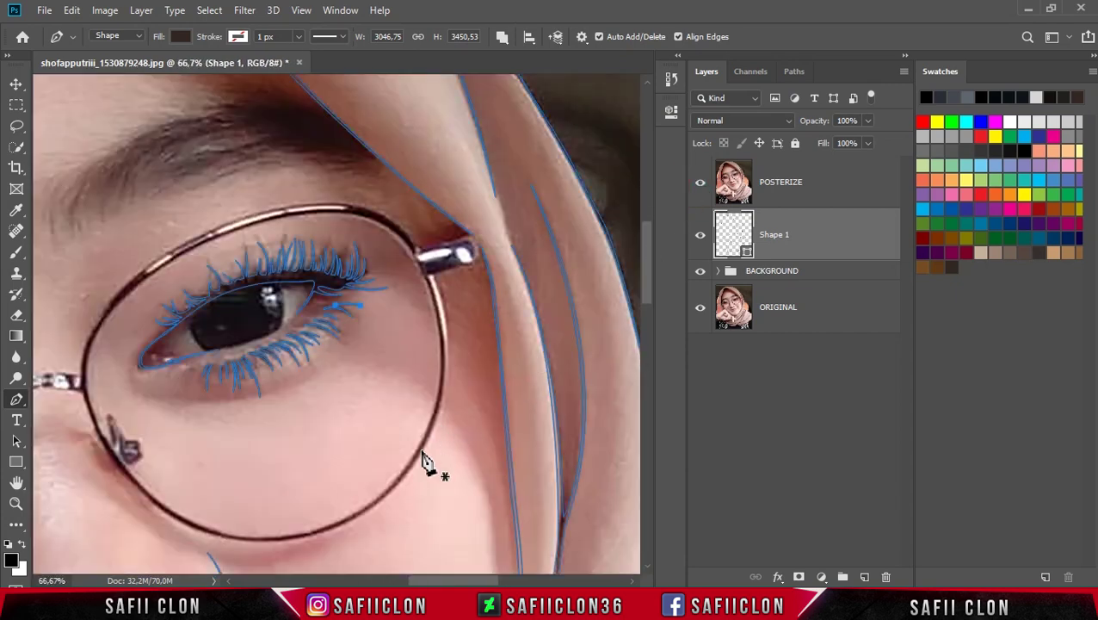
scroll(412, 495, "up", 2)
scroll(410, 495, "up", 2)
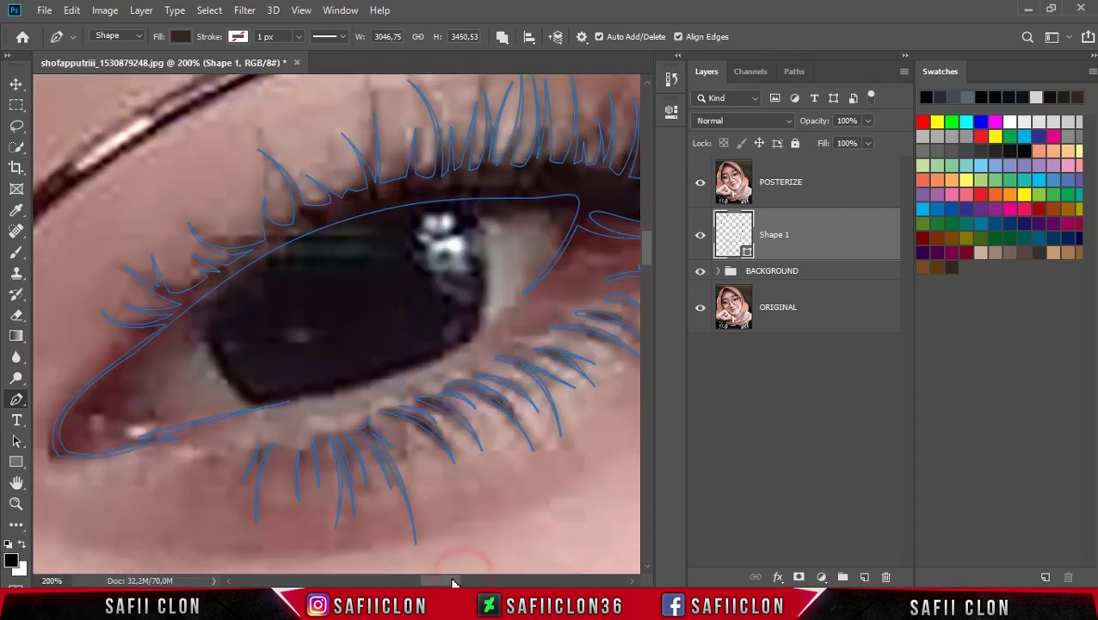
- Add one more curved lower eyelash starting from the lid
left_click(292, 311)
left_click(268, 401)
left_click_drag(272, 419, 279, 389)
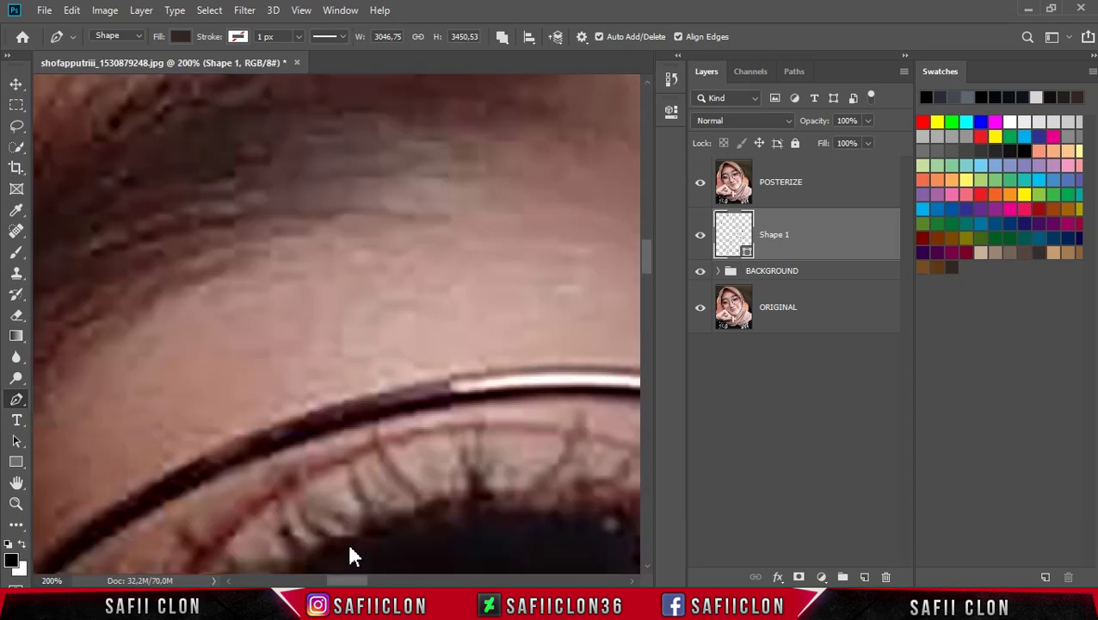
scroll(419, 474, "down", 2)
- Outline the second eye's upper lid curving down to a sharp inner corner
left_click(431, 356)
left_click_drag(319, 356, 247, 373)
scroll(258, 387, "up", 2)
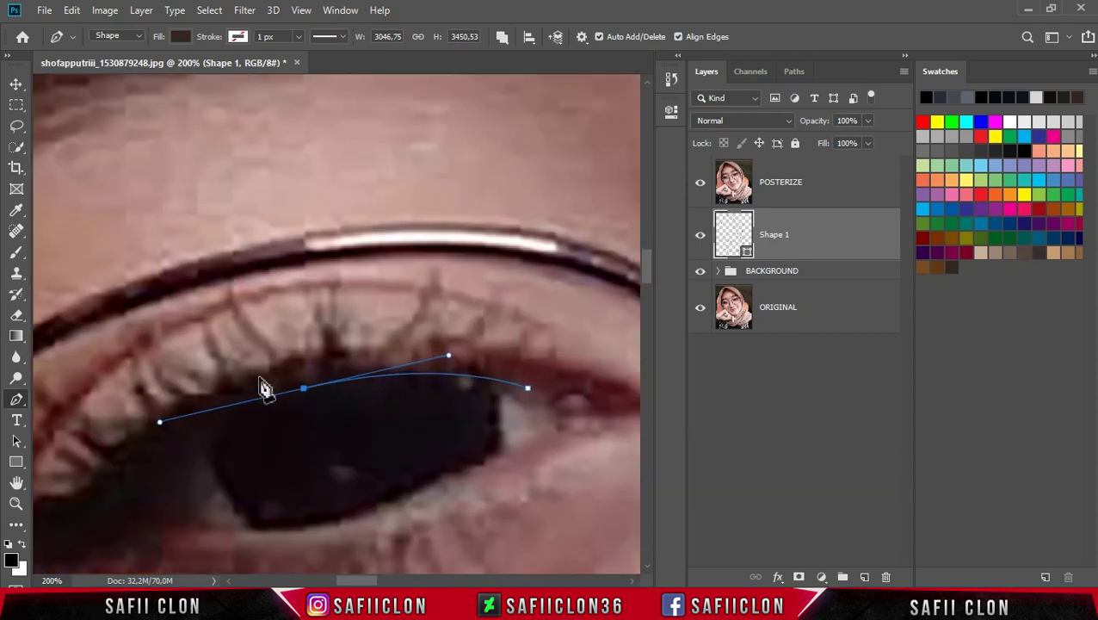
scroll(356, 527, "down", 2)
scroll(301, 385, "left", 2)
left_click_drag(268, 380, 237, 471)
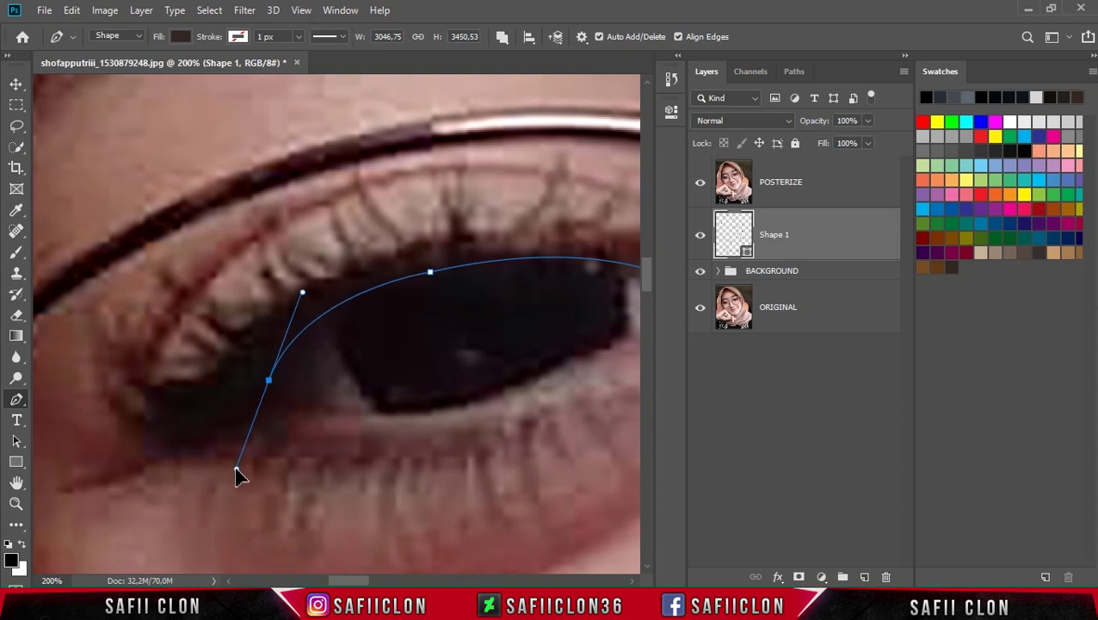
left_click_drag(431, 272, 420, 270)
mouse_move(294, 410)
left_mouse_down()
mouse_move(327, 422)
mouse_move(365, 414)
left_mouse_up()
left_click(269, 379, "alt")
- Continue along the lower lid and loop out the first sharp-tipped corner lashes
left_click_drag(444, 405, 459, 410)
left_click_drag(274, 399, 200, 375)
left_click(273, 399, "alt")
left_click_drag(378, 436, 560, 425)
left_click(378, 436, "alt")
mouse_move(246, 426)
left_mouse_down()
mouse_move(198, 407)
mouse_move(247, 453)
left_mouse_up()
left_click_drag(176, 437, 198, 455)
left_click(186, 446, "alt")
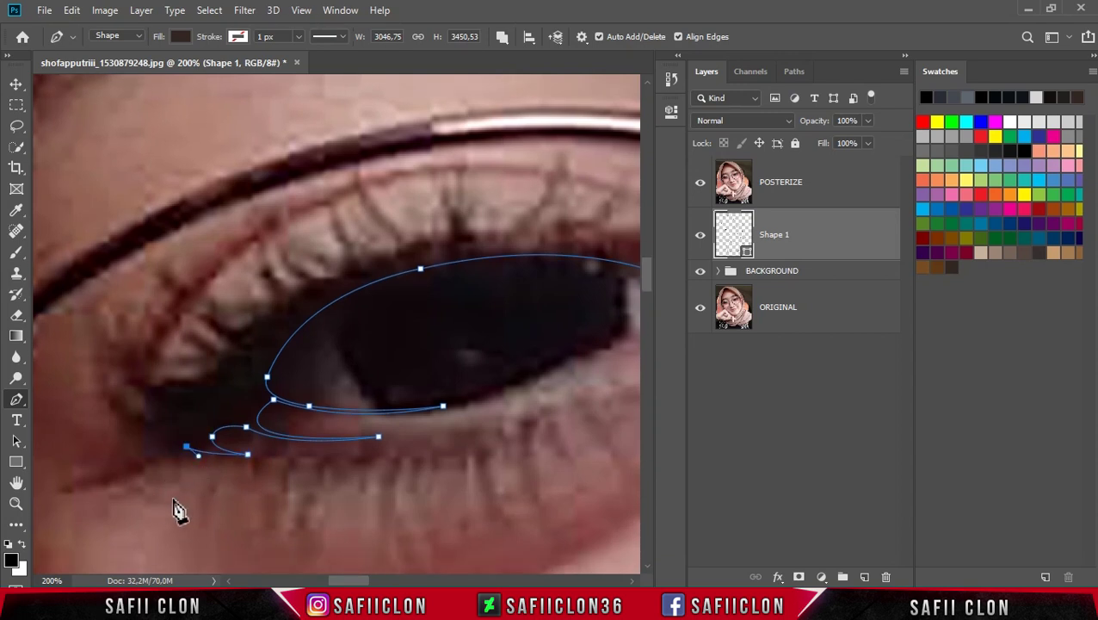
left_click(180, 449)
- Add more curled lashes fanning from the inner corner, including a long up-left lash
scroll(328, 560, "left", 4)
left_click_drag(235, 492, 185, 486)
left_click_drag(349, 454, 297, 476)
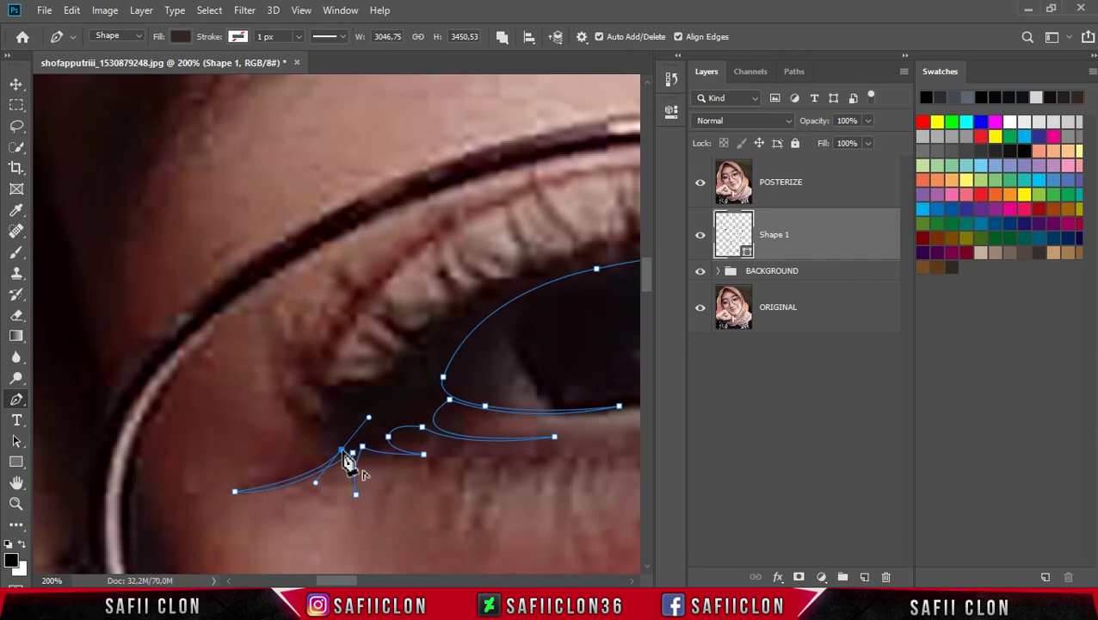
left_click(294, 463)
left_click_drag(322, 425, 273, 331)
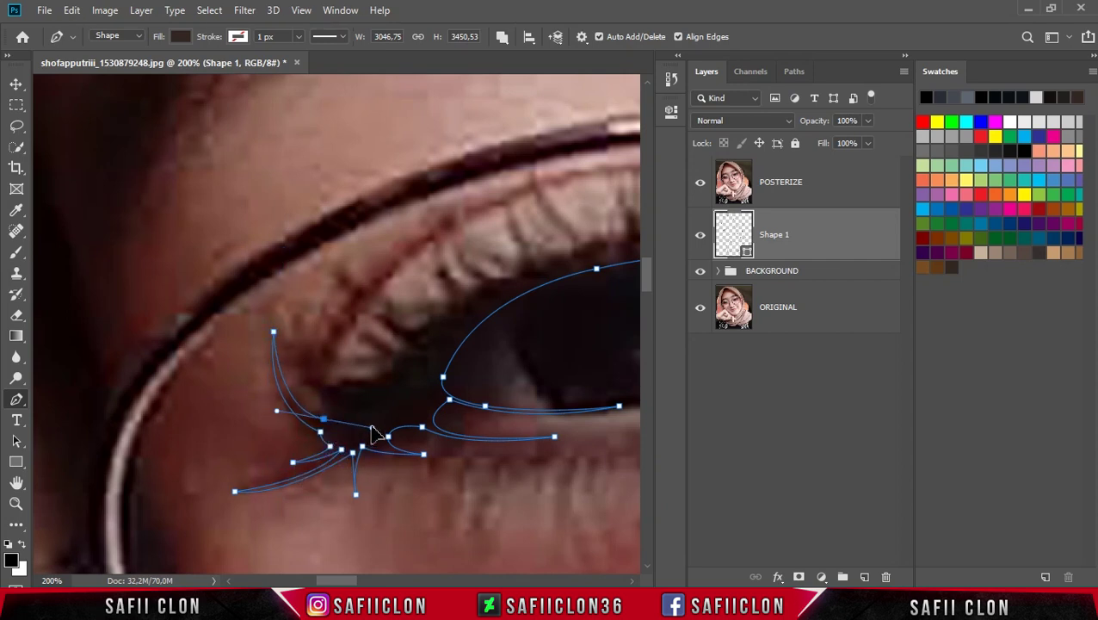
left_click_drag(342, 394, 294, 376)
left_click_drag(384, 385, 407, 395)
left_click_drag(299, 364, 229, 373)
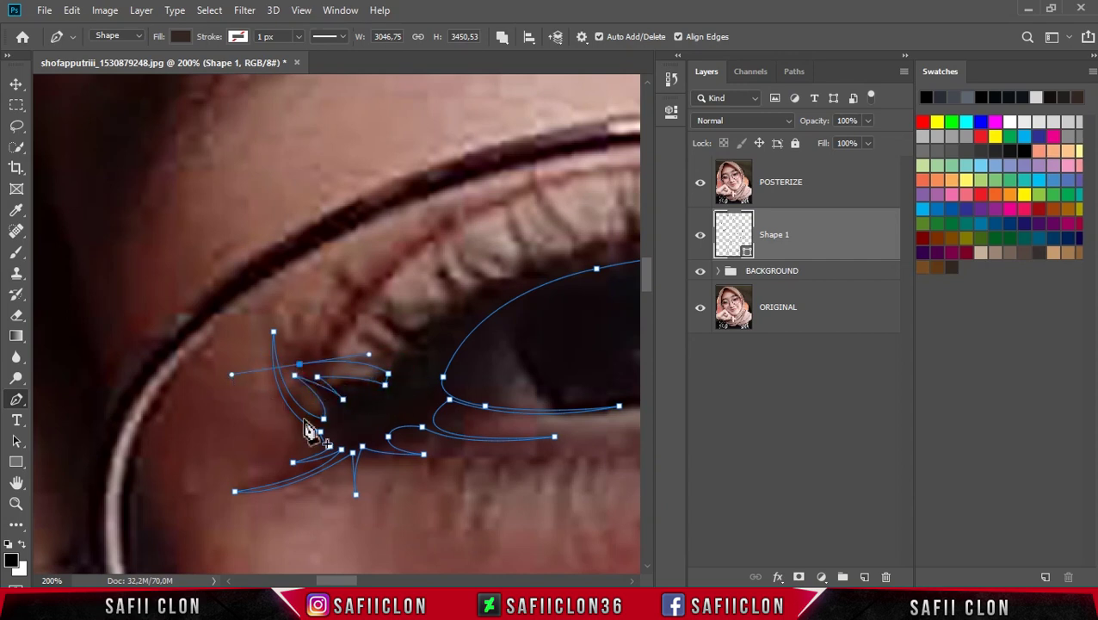
scroll(309, 435, "up", 1)
left_click(394, 427)
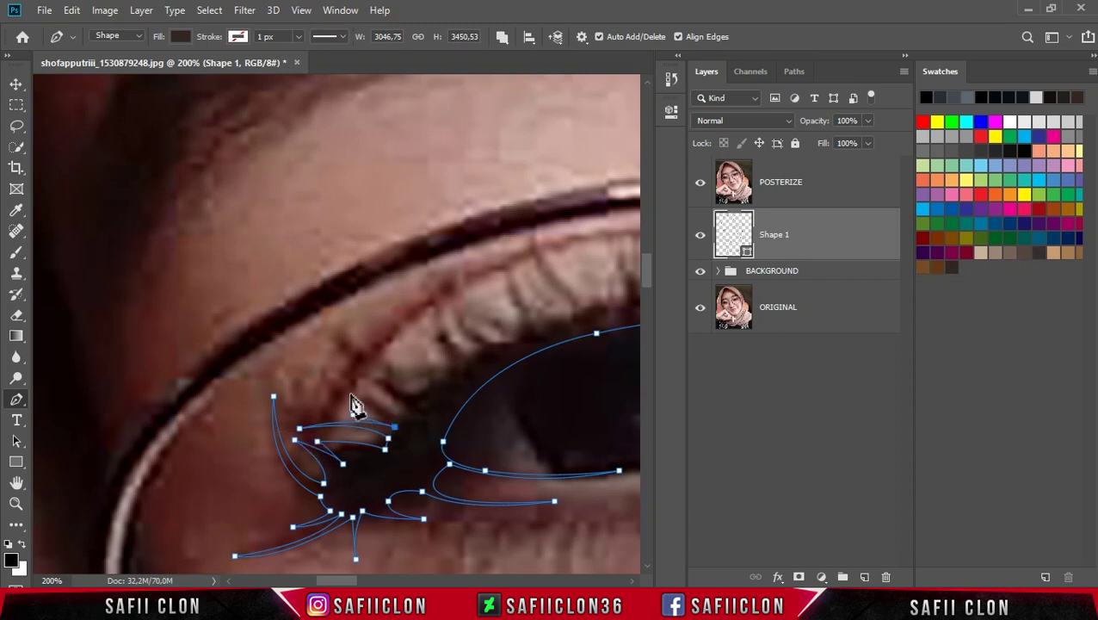
- Trace the first upper lashes on the second eye with sharp tips and bases
left_click(323, 374)
left_click(404, 411)
left_click_drag(353, 580, 370, 580)
left_click(271, 397)
left_click_drag(276, 384, 262, 340)
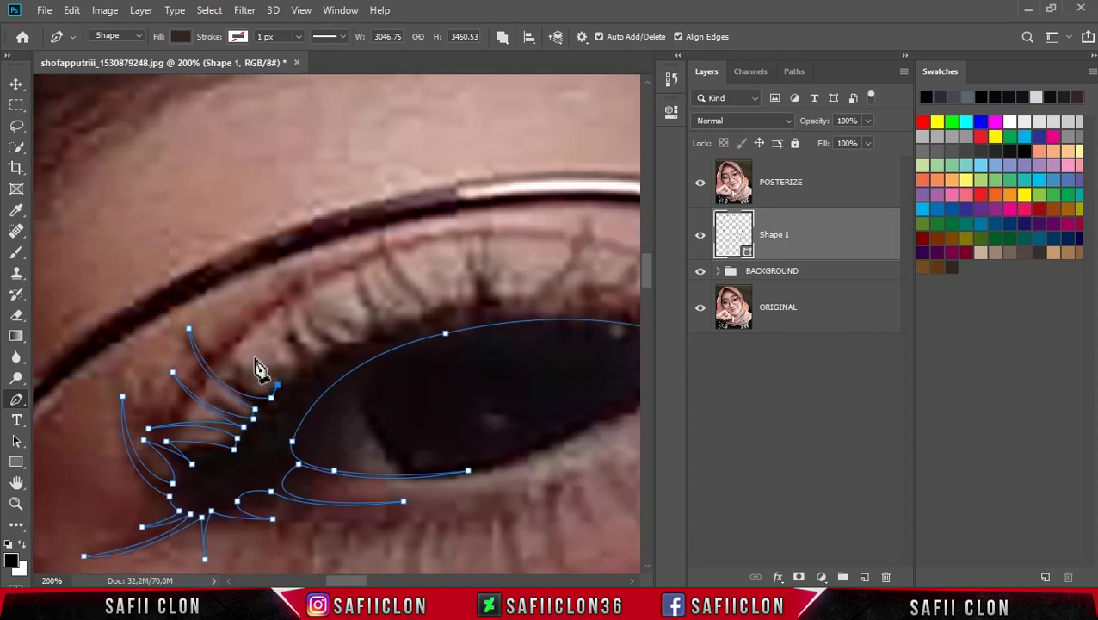
left_click(262, 340)
left_click(293, 376, "alt")
left_click(280, 359)
- Curve two more upper lashes up to their tips and back down to the lid
left_click(315, 361)
left_click_drag(302, 293, 311, 269)
left_click_drag(360, 340, 379, 367)
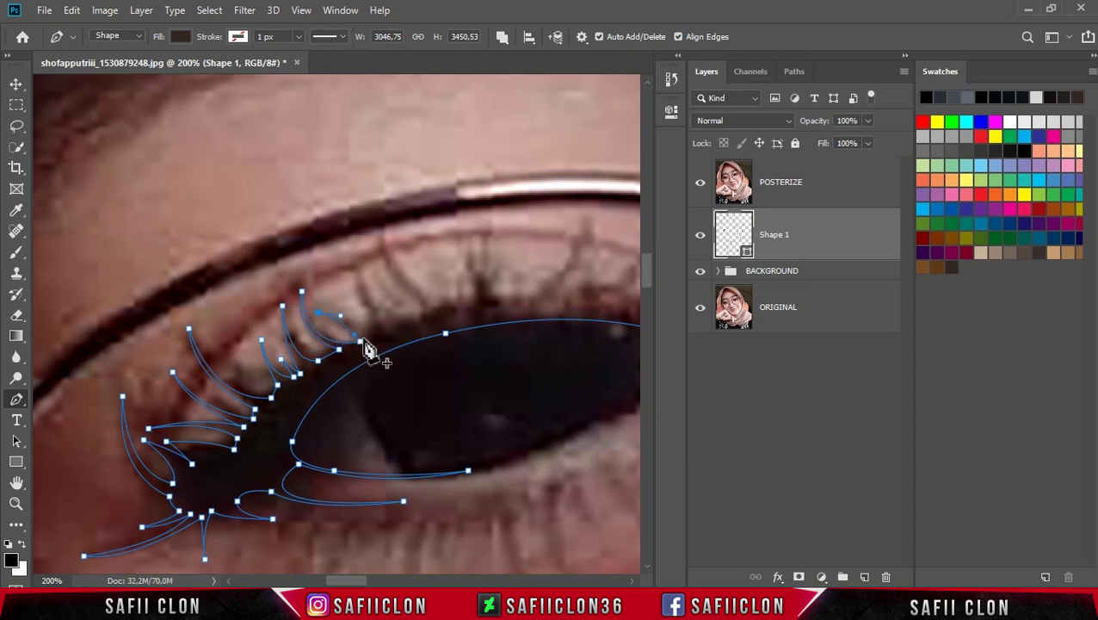
left_click_drag(385, 365, 386, 377)
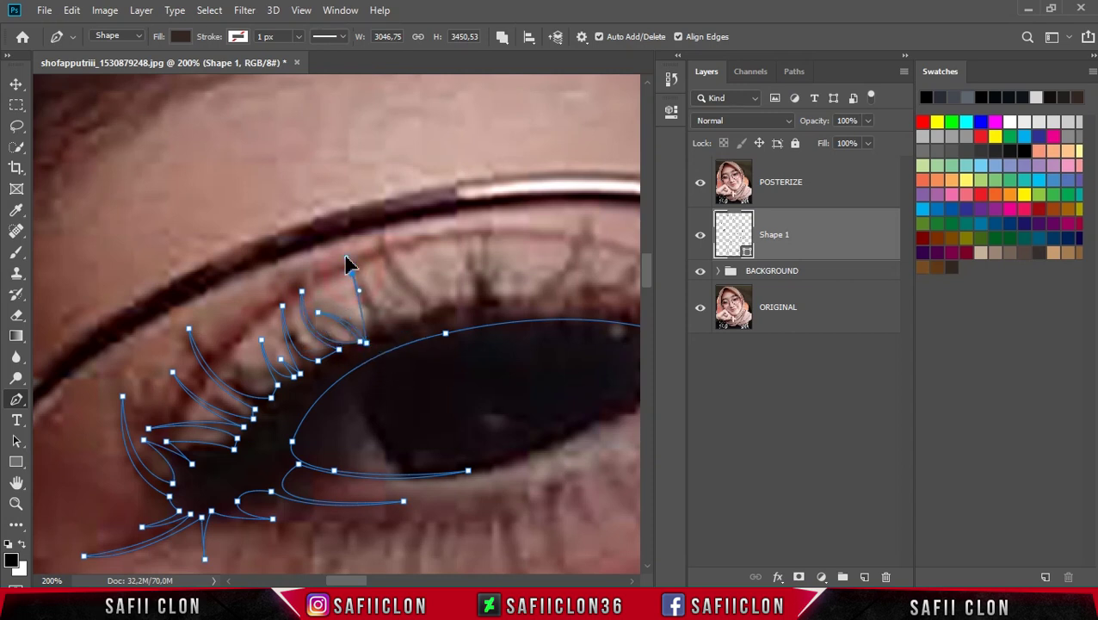
left_click_drag(353, 254, 363, 225)
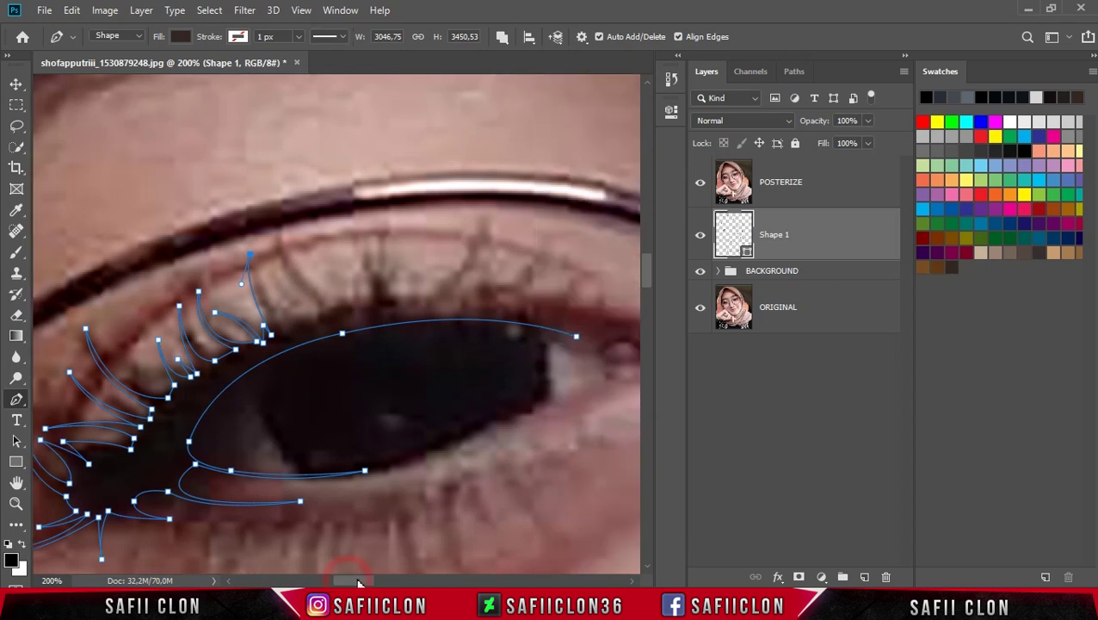
scroll(362, 271, "right", 5)
left_click(209, 321)
left_click_drag(215, 326, 225, 318)
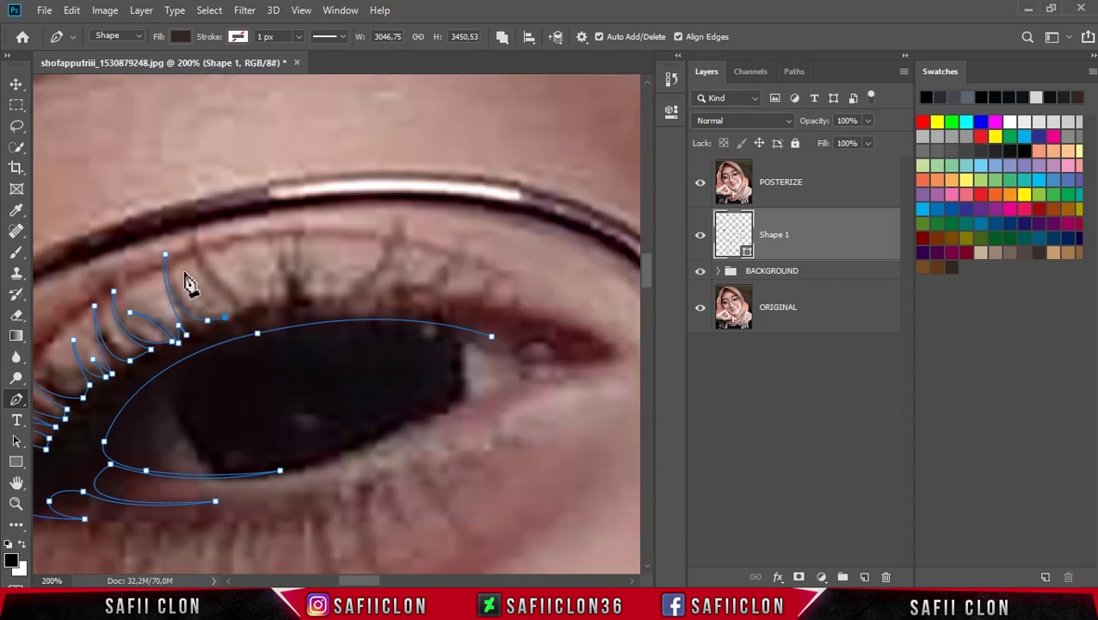
- Place a cluster of upper lash tips and bases further along the lid
left_click(237, 312)
left_click(249, 304)
left_click(244, 250)
left_click(276, 232)
left_click(294, 299)
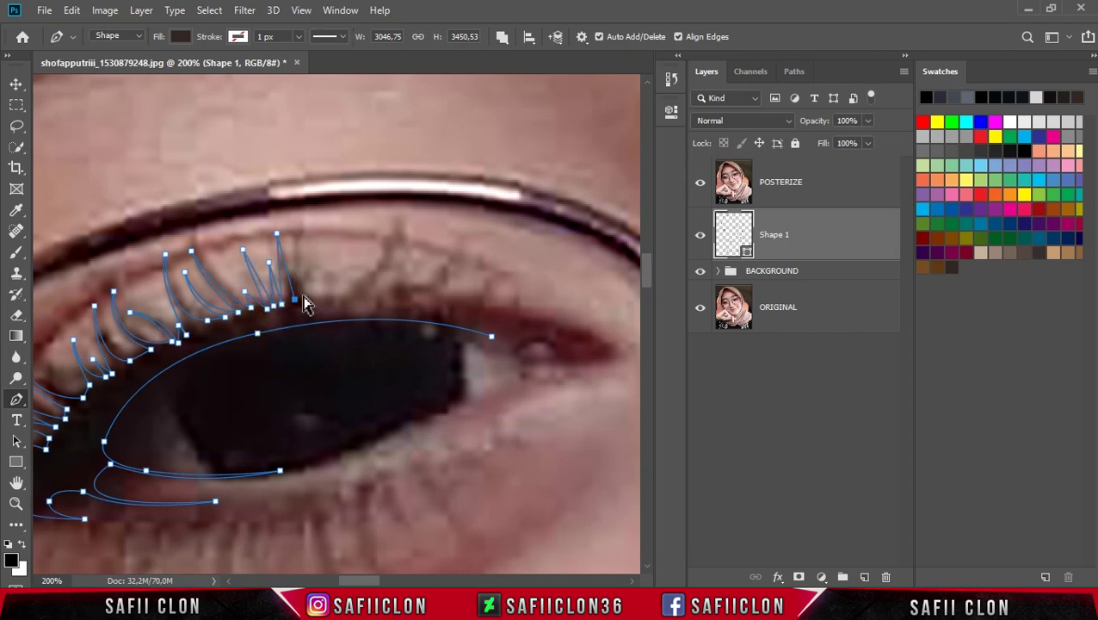
left_click(287, 223)
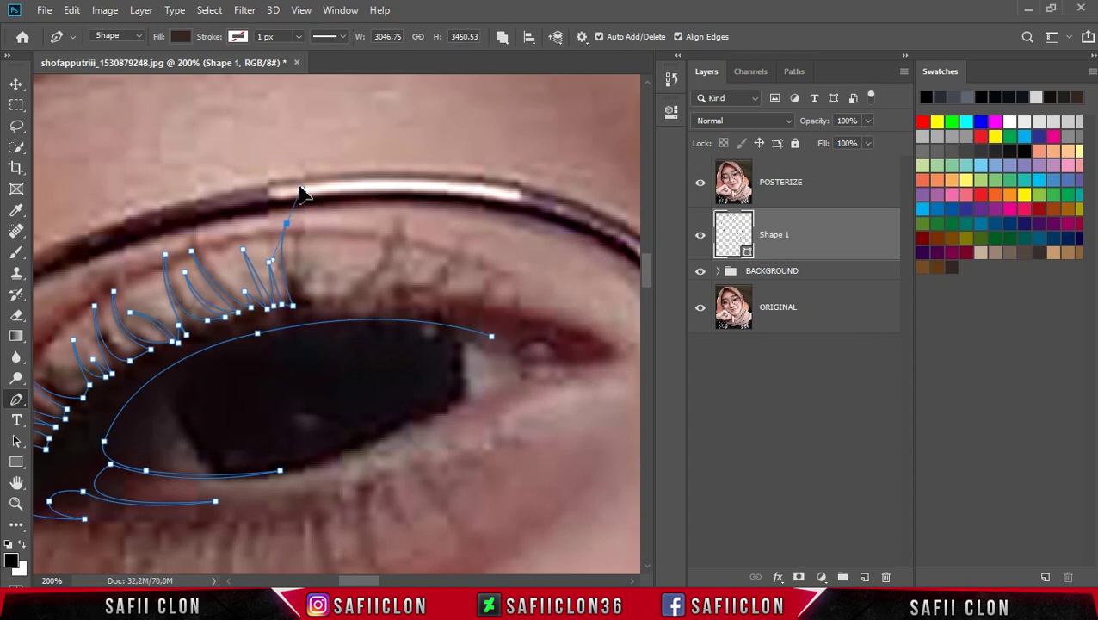
left_click(294, 284)
left_click(300, 224)
left_click(313, 254)
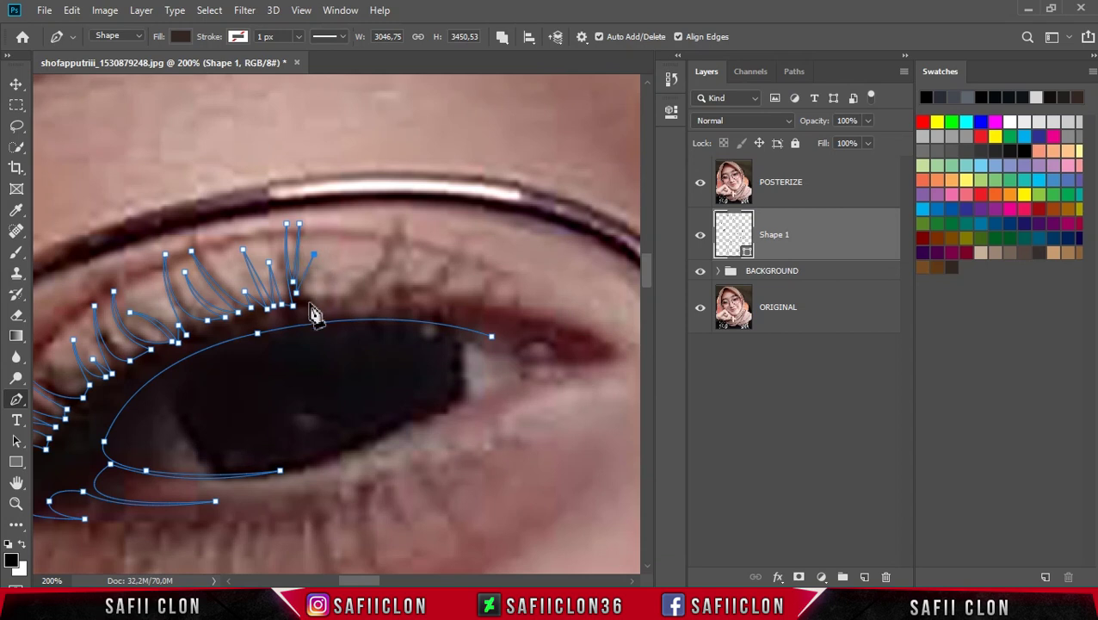
- Pull another upper lash up into a curved, sharpened tip and return to the lid
scroll(380, 338, "up", 1)
scroll(380, 338, "up", 1)
left_click(336, 322)
left_click(378, 283)
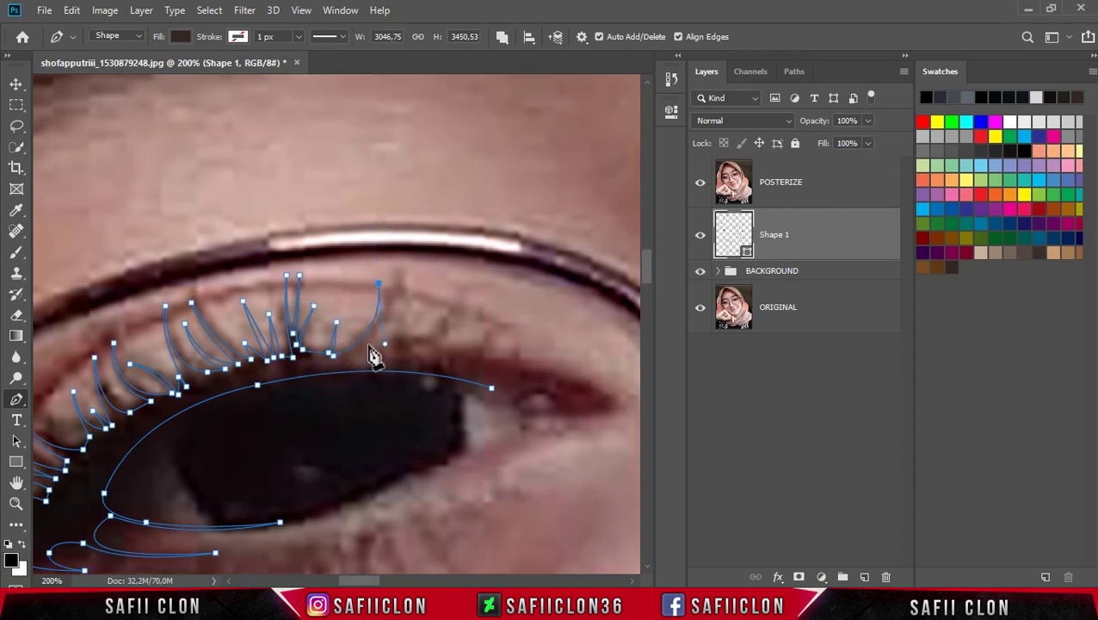
left_click_drag(395, 269, 389, 212)
left_click(395, 269, "alt")
left_click(357, 354)
left_click_drag(366, 584, 376, 584)
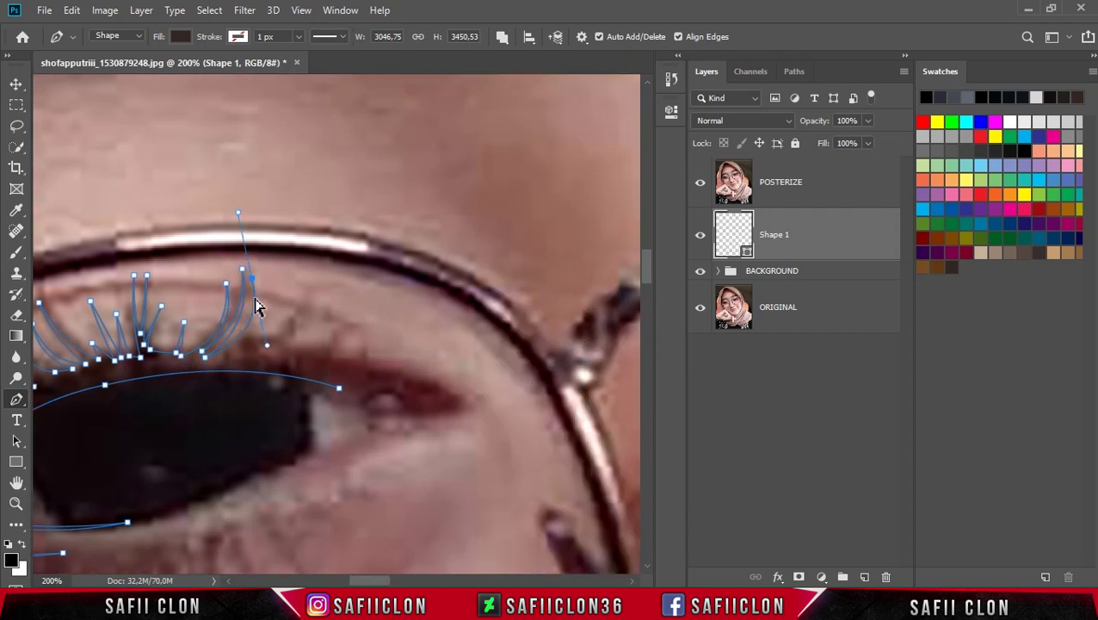
- Finish the row with a curved lash and a small lash near the outer corner
left_click(252, 277, "alt")
left_click(239, 343)
left_click_drag(230, 368, 266, 312)
left_click(306, 289)
left_click(335, 328)
left_click(340, 361)
left_click(358, 316)
left_click(361, 363)
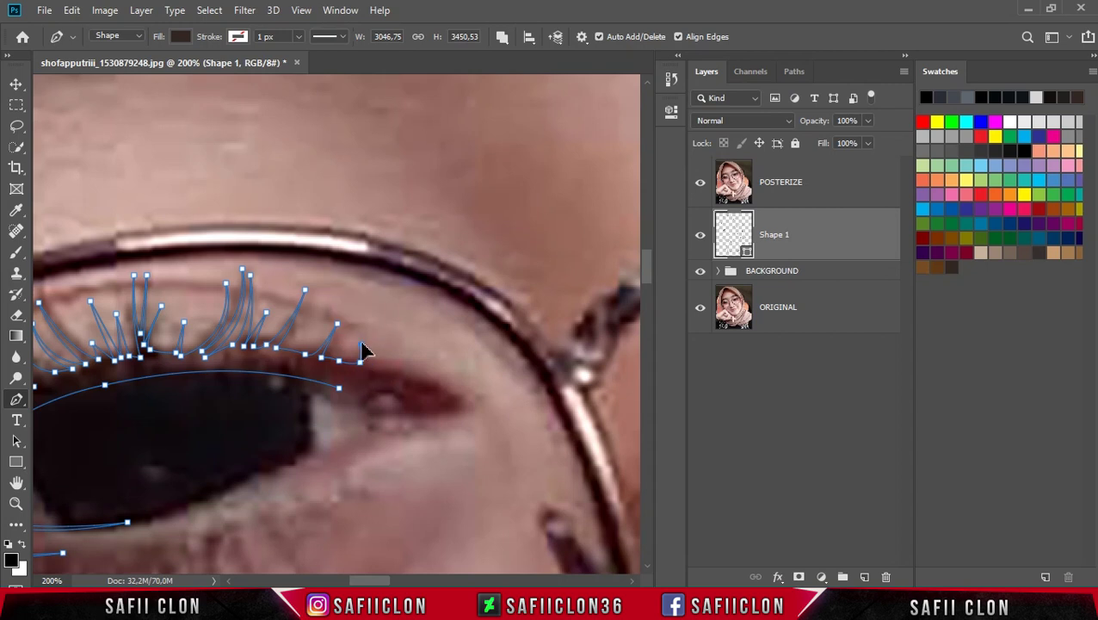
- Extend the eye outline to the outer corner and close it along the lower lid
left_click(390, 372)
left_click(428, 383)
left_click(472, 396)
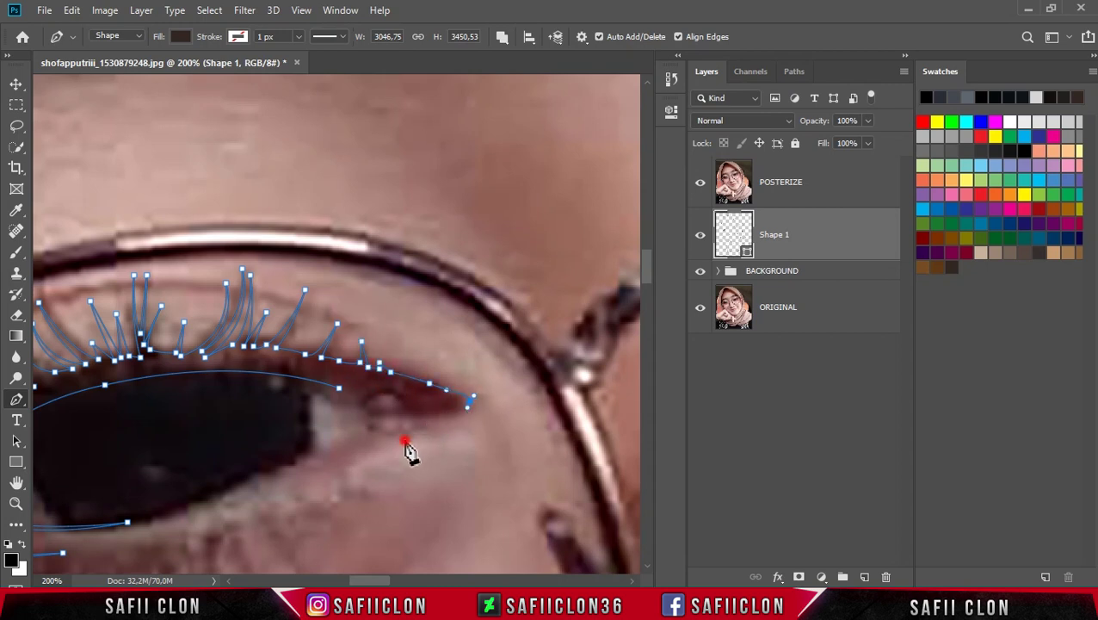
scroll(470, 386, "down", 1)
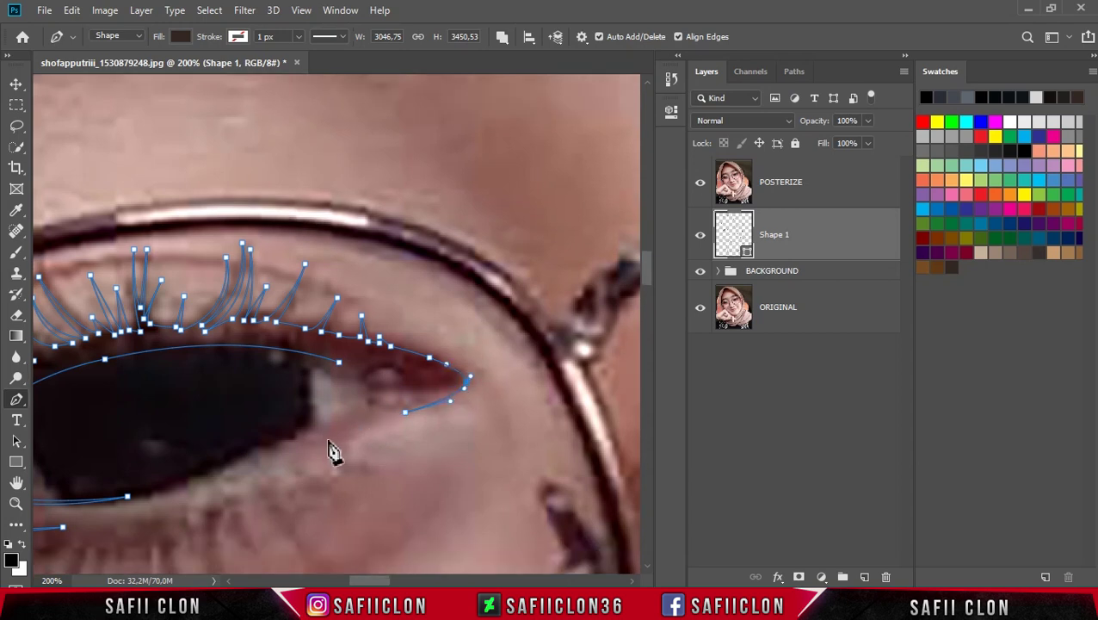
left_click_drag(285, 446, 379, 419)
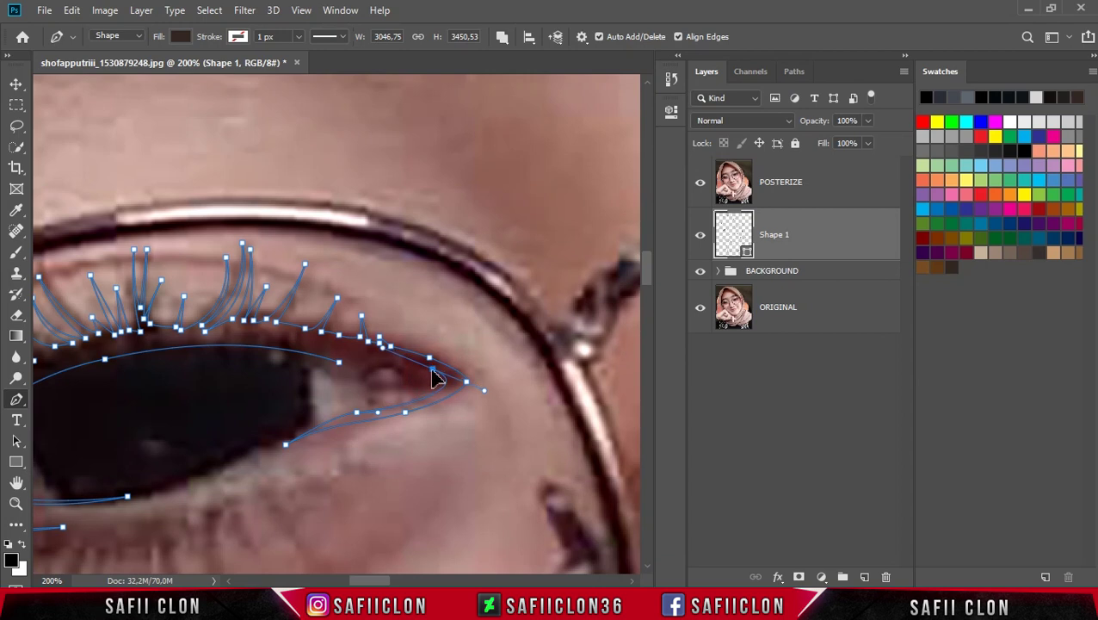
left_click_drag(353, 371, 331, 362)
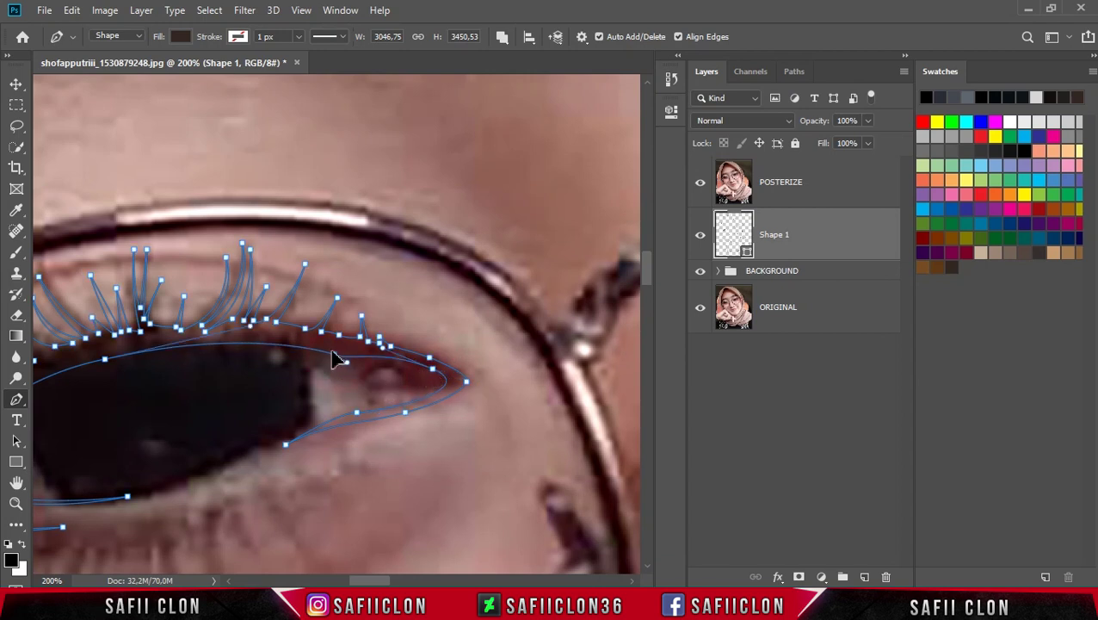
scroll(351, 381, "left", 5)
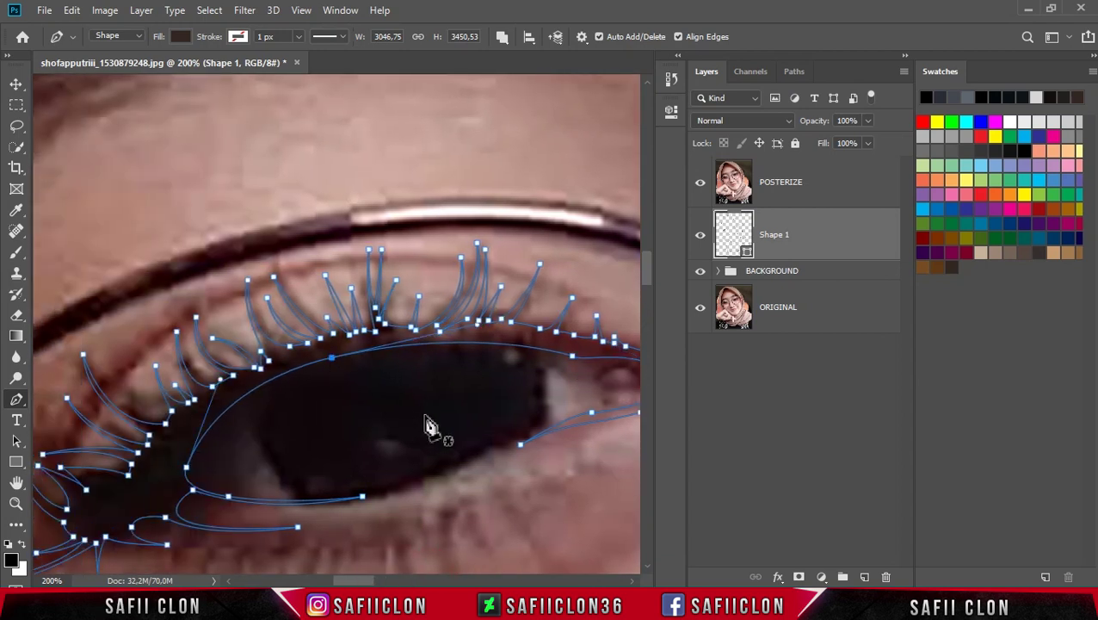
scroll(426, 431, "down", 4)
scroll(493, 466, "right", 4)
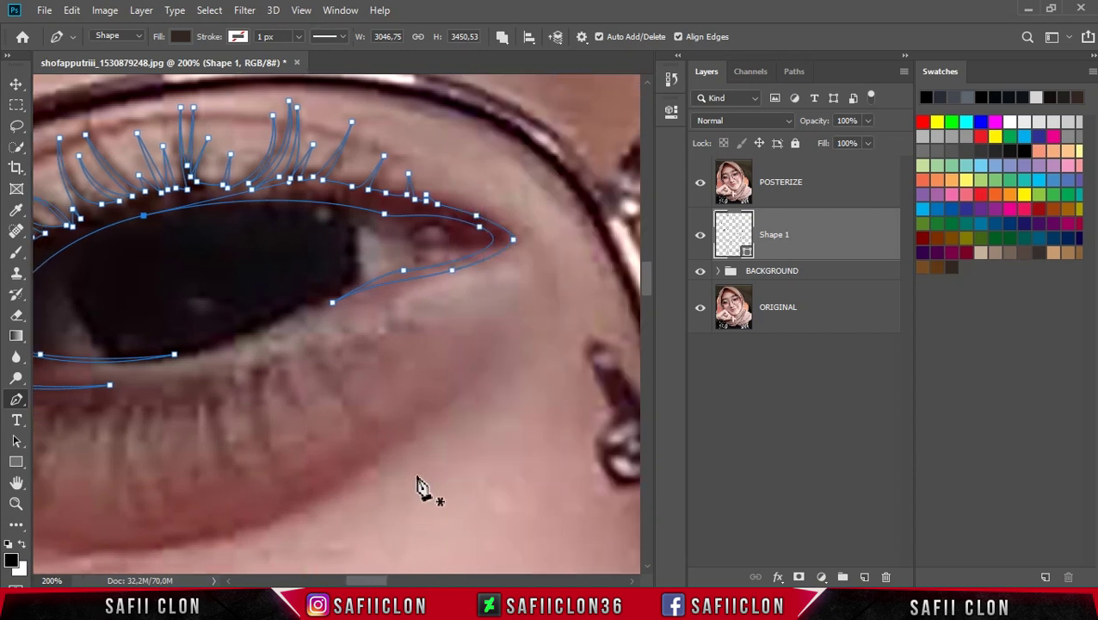
- Draw the first narrow looped lash shapes below the eye
left_click_drag(342, 324, 392, 349)
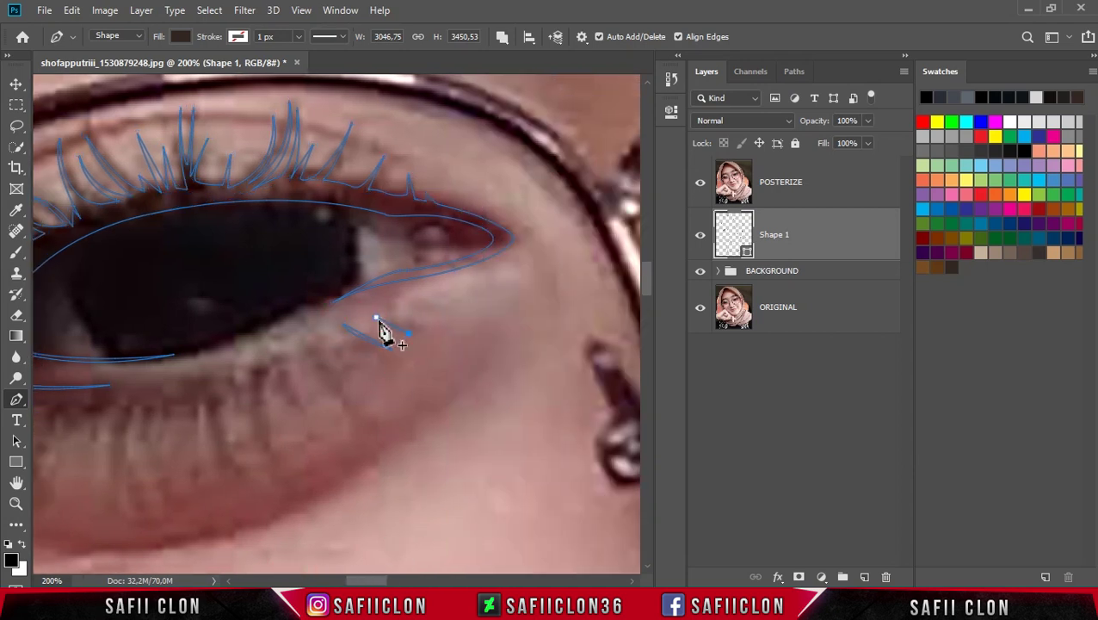
left_click(325, 334)
left_click_drag(331, 385, 311, 358)
left_click(281, 350)
left_click_drag(321, 427, 353, 453)
mouse_move(287, 394)
left_mouse_down()
mouse_move(278, 423)
mouse_move(275, 370)
left_mouse_up()
scroll(319, 396, "down", 2)
left_click(263, 304)
left_click_drag(274, 387, 296, 429)
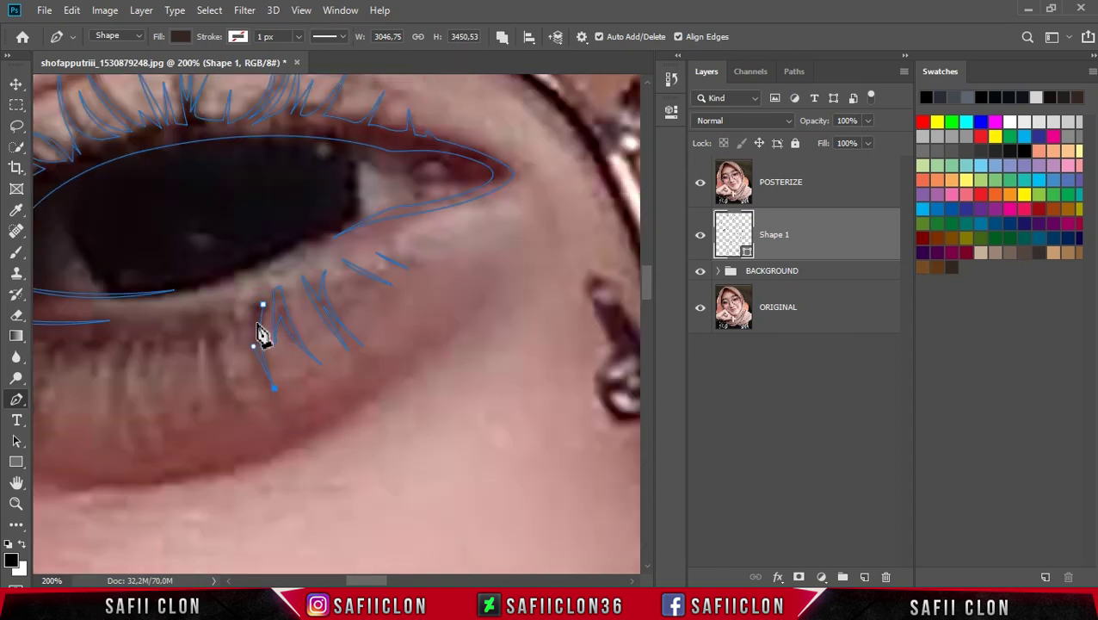
scroll(343, 384, "left", 4)
- Add a curved lower lash that runs down to its tip and back to its base
left_click(360, 310)
left_click_drag(366, 358, 366, 301)
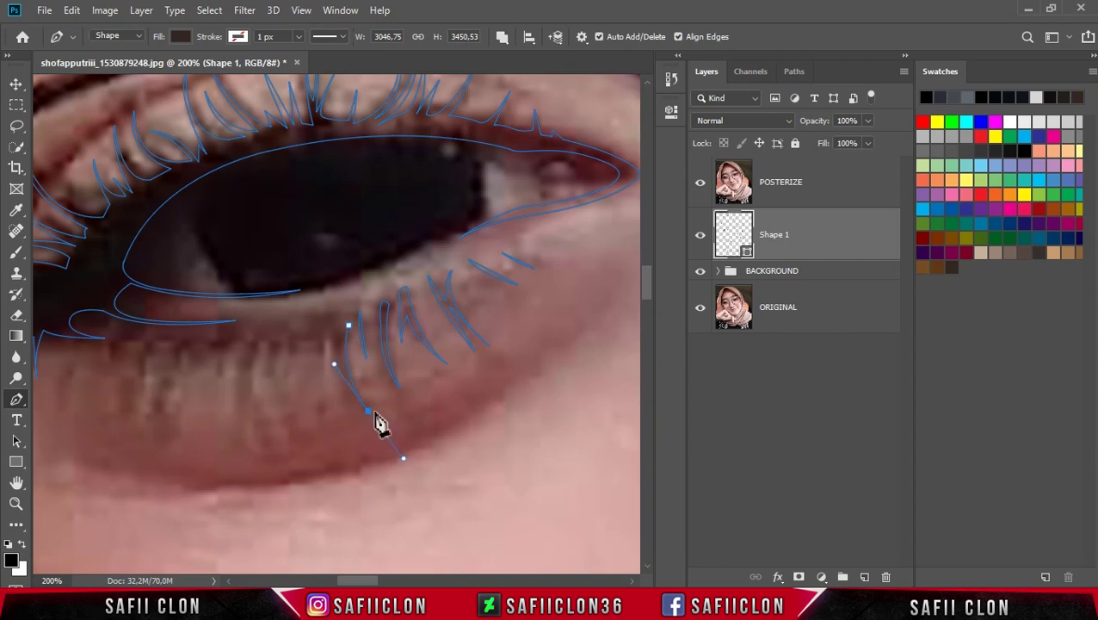
left_click(367, 411, "alt")
left_click(347, 420)
left_click_drag(334, 323, 337, 274)
- Draw a longer lower lash shape, redoing a misplaced anchor, and close it
left_click(325, 406)
left_click(326, 317)
left_click(314, 338)
key("ctrl+z")
left_click(296, 339)
scroll(294, 396, "up", 2)
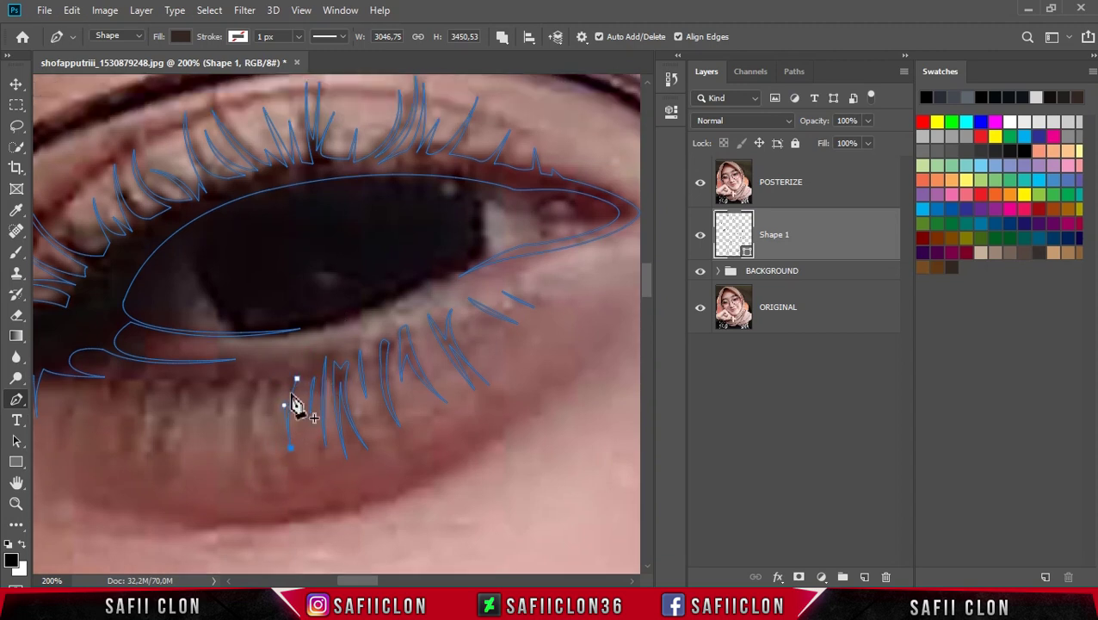
left_click_drag(271, 425, 280, 443)
left_click(258, 381)
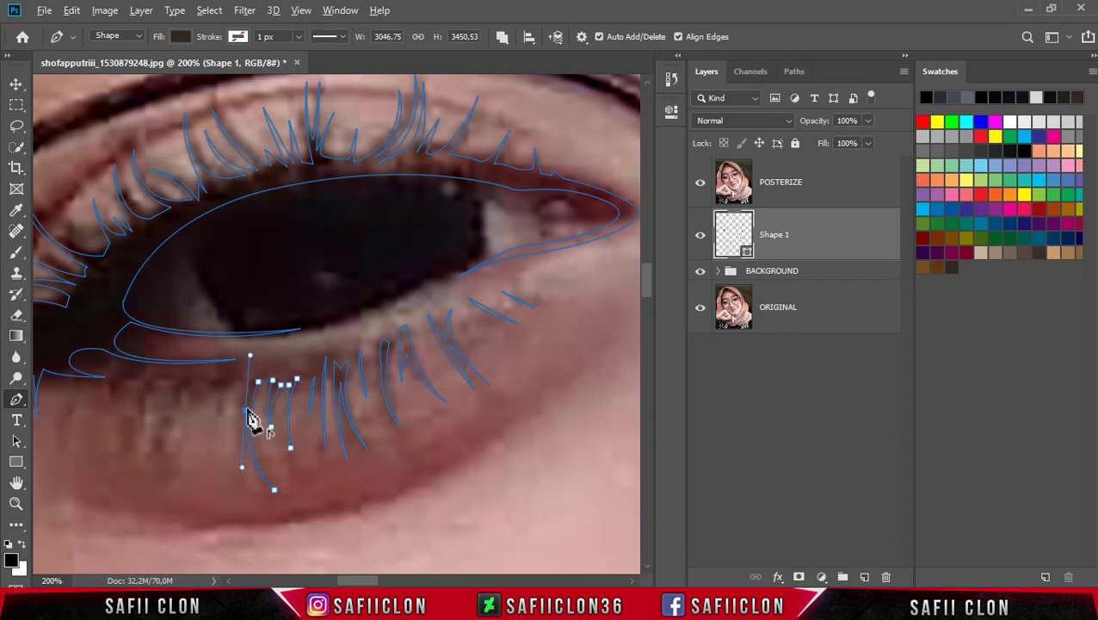
left_click(239, 493)
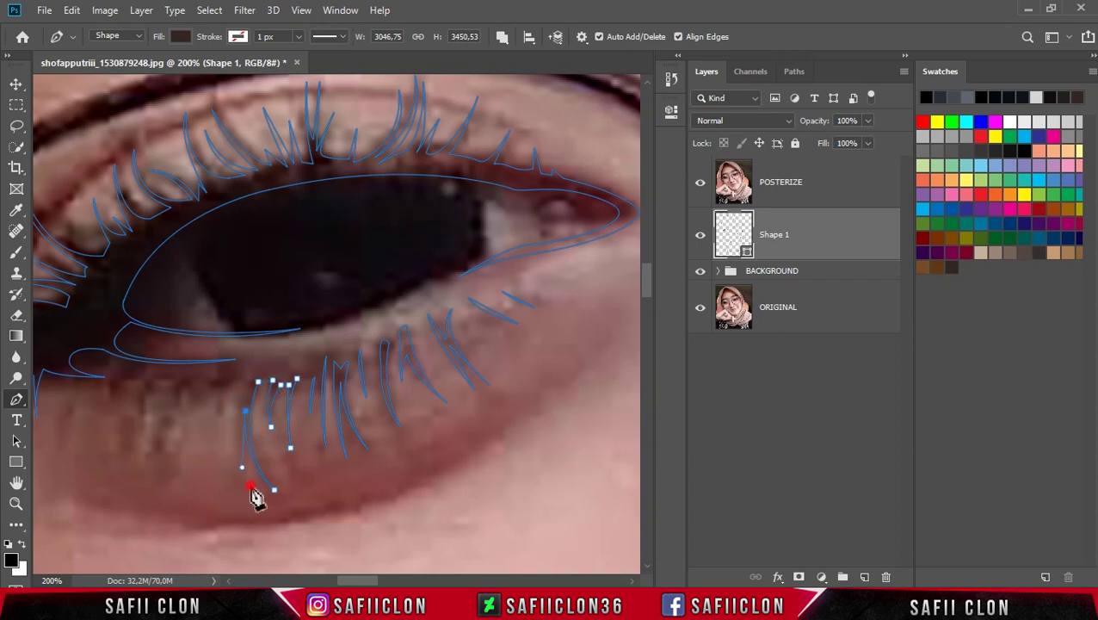
left_click(247, 381)
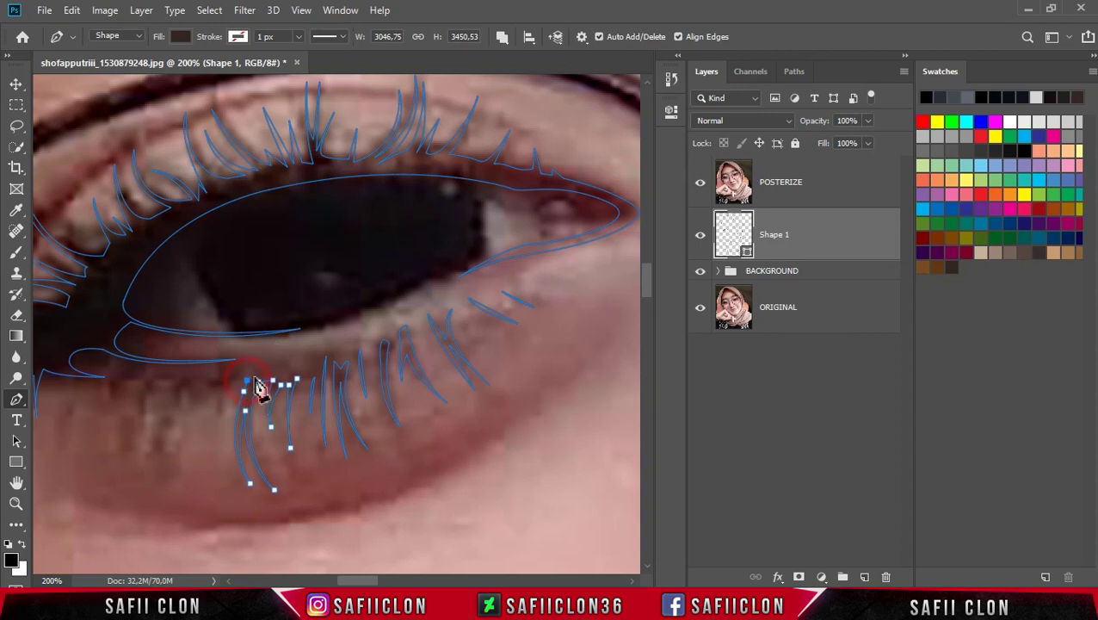
scroll(366, 508, "left", 3)
- Add two more closed lower lash shapes curving down to pointed tips
left_click(401, 377)
left_click_drag(381, 431, 380, 461)
left_click(381, 430, "alt")
left_click(392, 379)
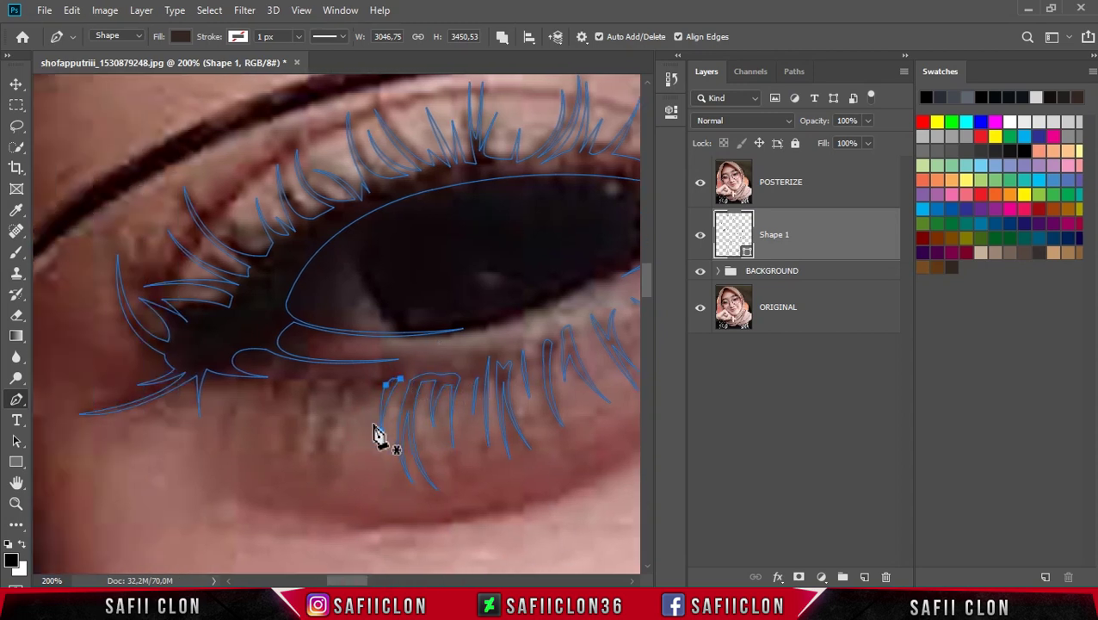
left_click(341, 466, "alt")
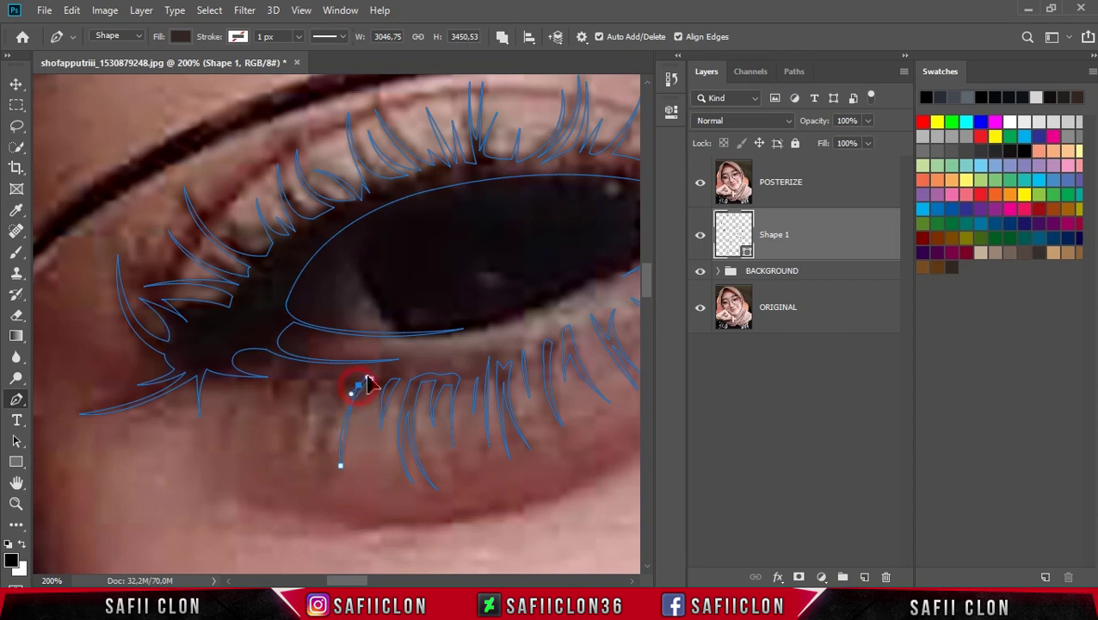
left_click(370, 378)
- Redraw a misplaced lower lash further left and close it
left_click_drag(320, 462, 327, 509)
key("ctrl+z")
key("ctrl+z")
left_click(335, 377)
left_click_drag(306, 456, 315, 487)
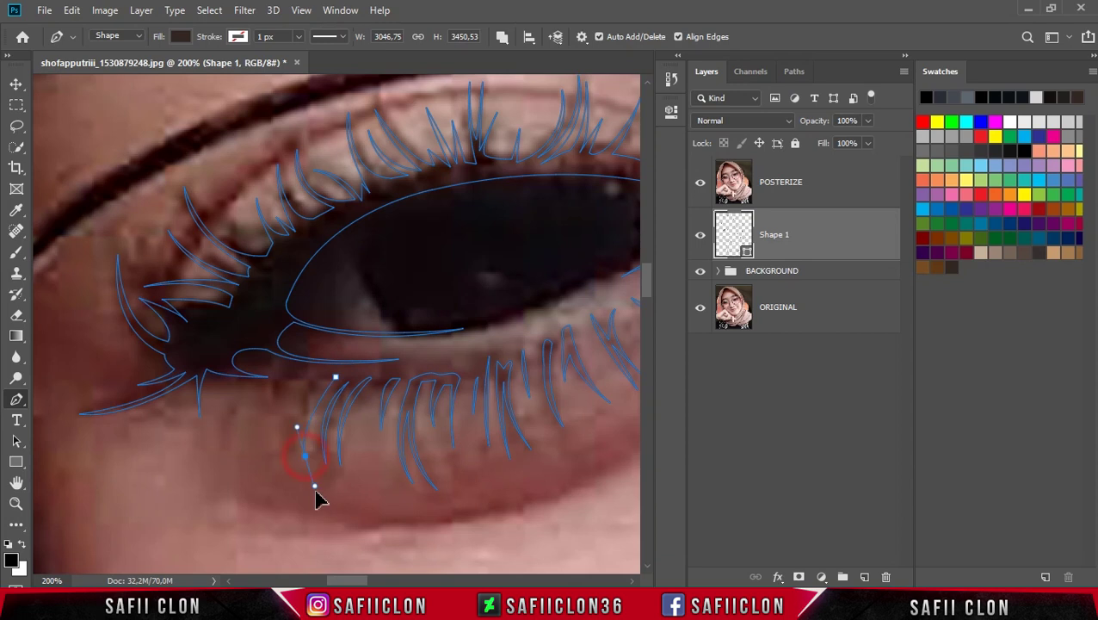
left_click(308, 456, "alt")
left_click(316, 382)
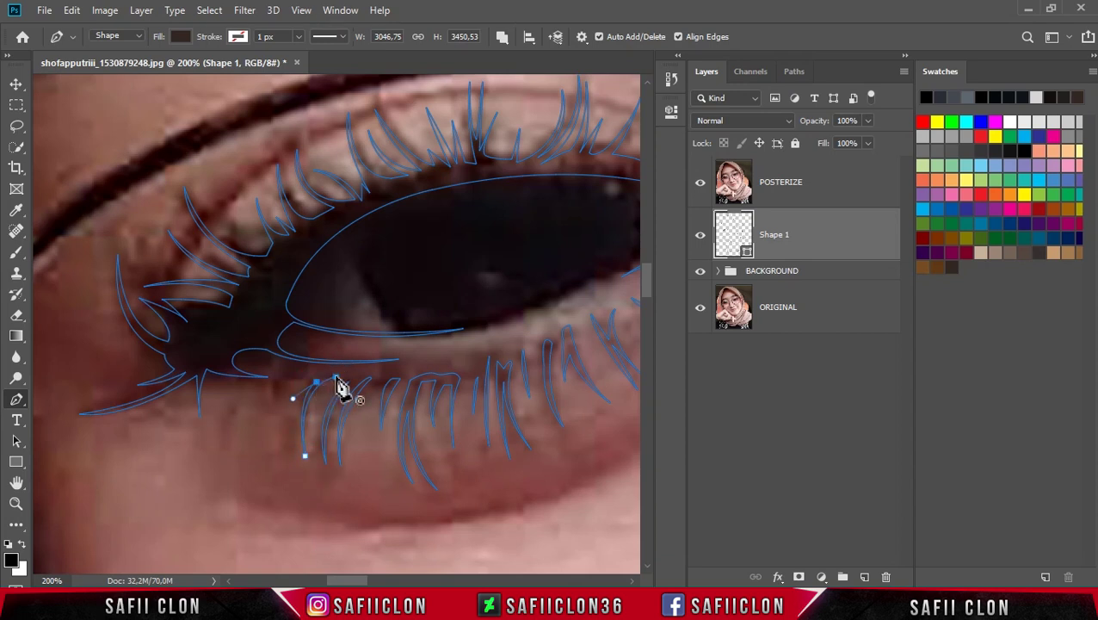
left_click(347, 381)
- Draw the last lower lashes toward the inner eye corner
left_click(303, 372)
left_click_drag(319, 381, 349, 377)
left_click(307, 381)
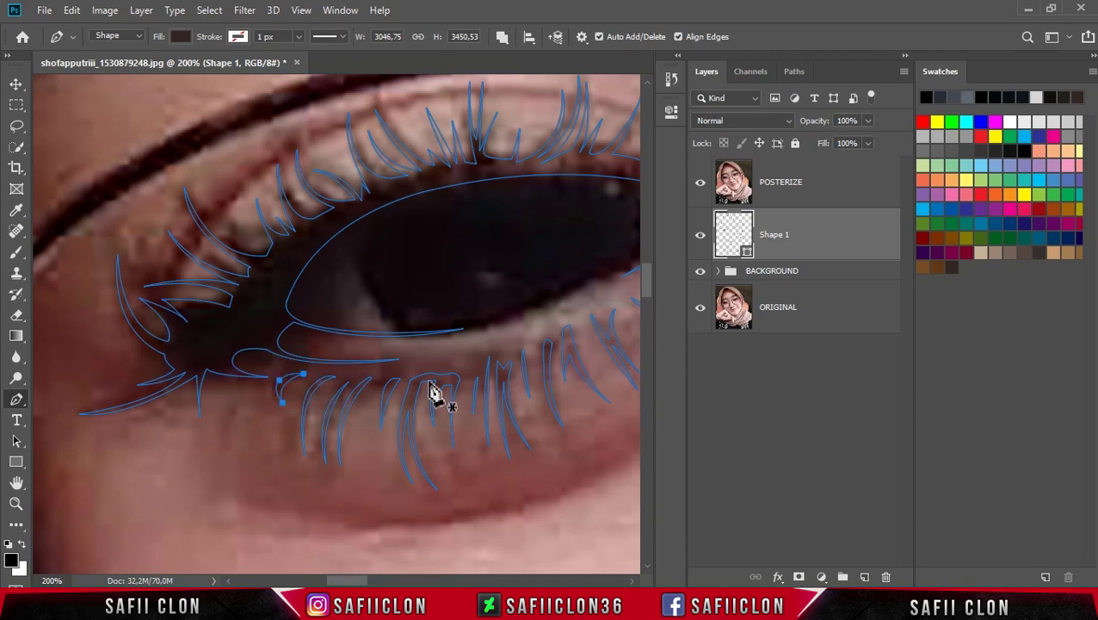
left_click(311, 377)
left_click_drag(293, 449, 294, 486)
left_click(293, 448, "alt")
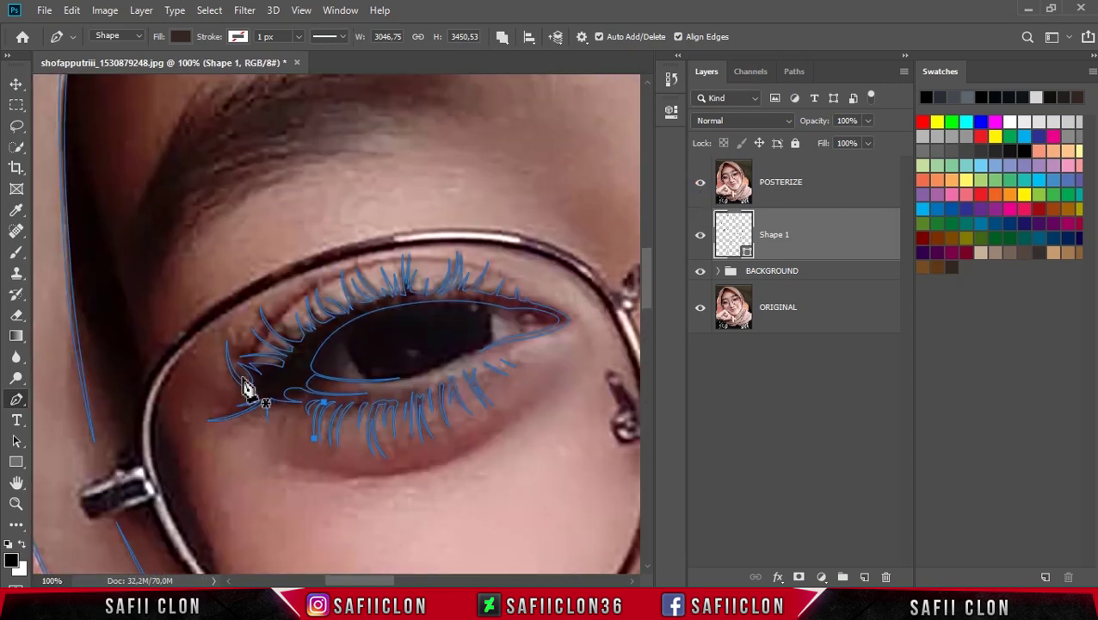
left_click(244, 370)
- Close the eye outline through the inner corner and zoom out to show the whole face
scroll(564, 368, "right", 2)
left_click(372, 289)
left_click(109, 368)
left_click_drag(105, 422, 95, 557)
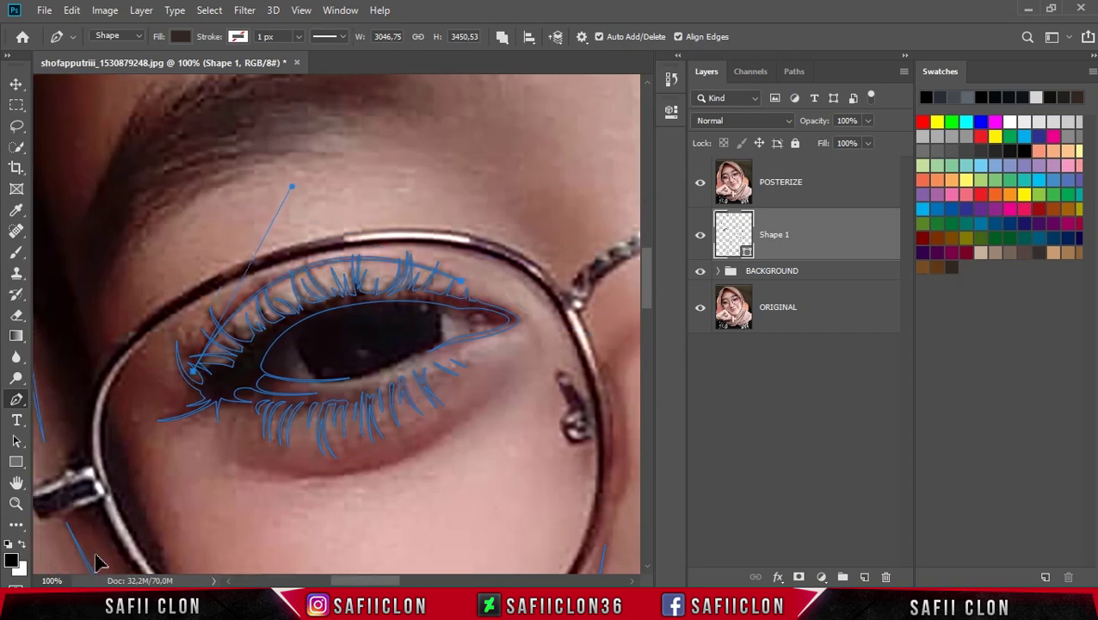
left_click(368, 580)
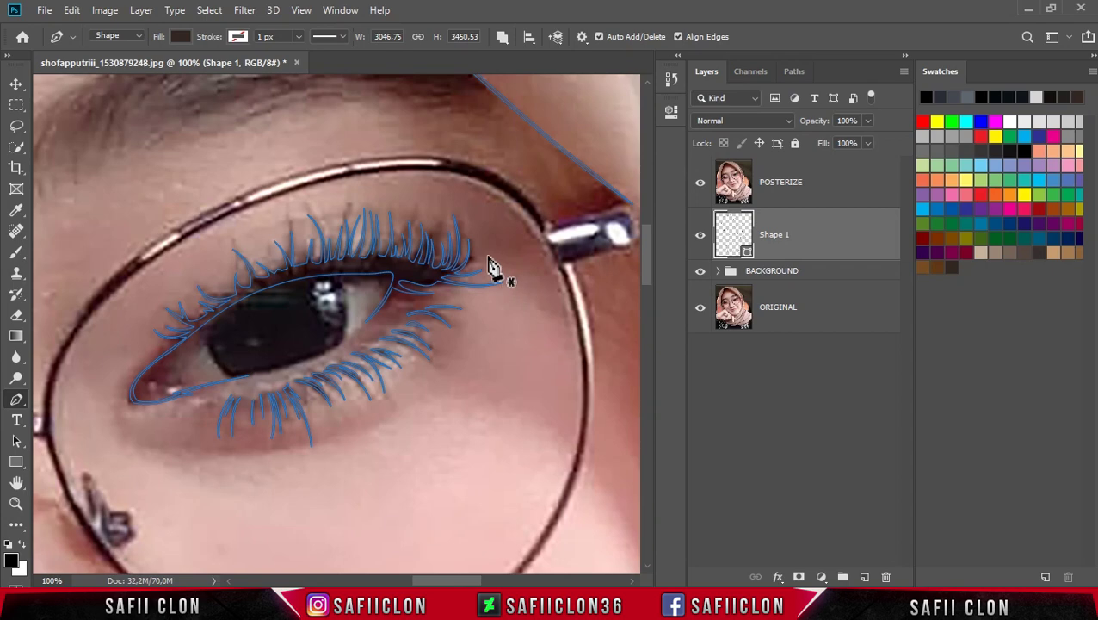
left_click(406, 229)
key("ctrl+minus")
key("ctrl+minus")
key("ctrl+minus")
key("ctrl+minus")
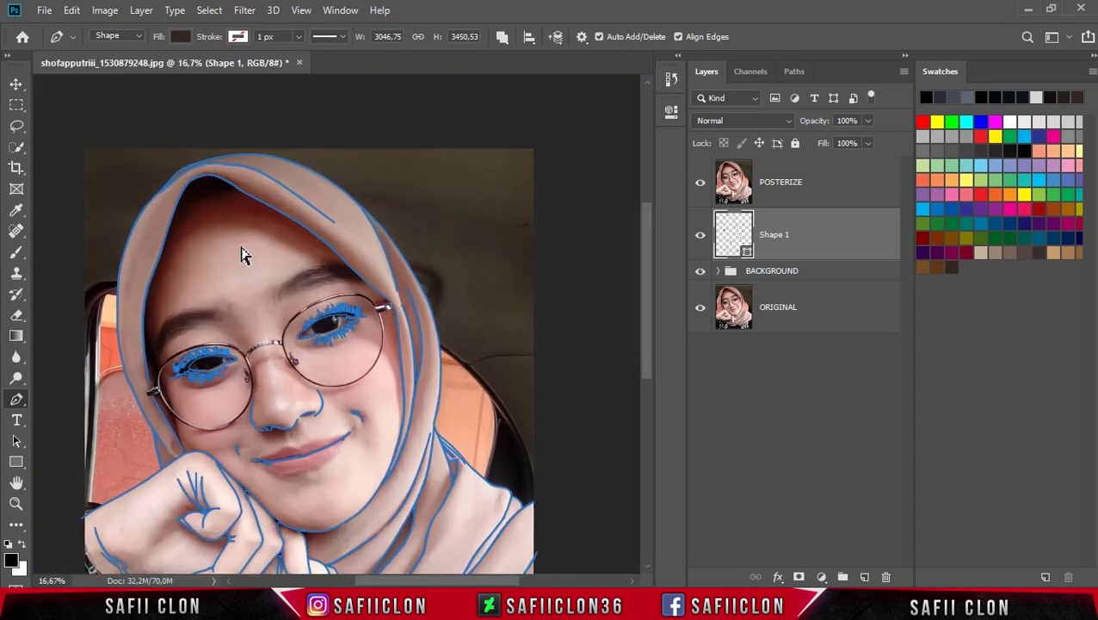
- Trace a curved line down the dark sweater edge to the bottom of the image
scroll(306, 313, "down", 3)
scroll(308, 327, "down", 2)
scroll(318, 323, "up", 1)
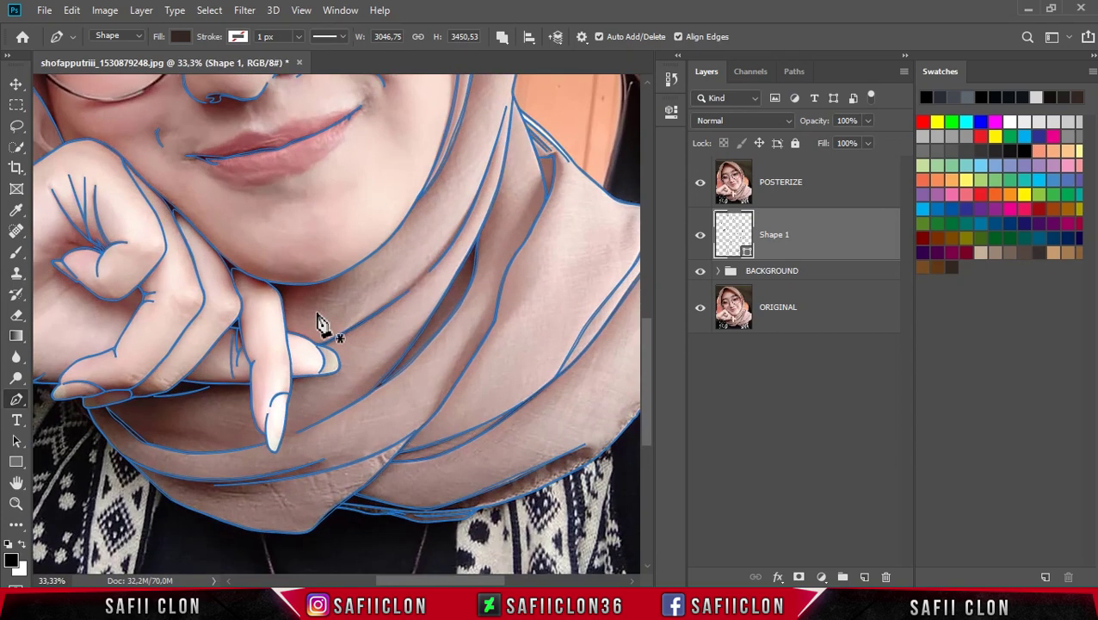
scroll(318, 323, "down", 3)
scroll(473, 506, "right", 3)
scroll(456, 417, "up", 1)
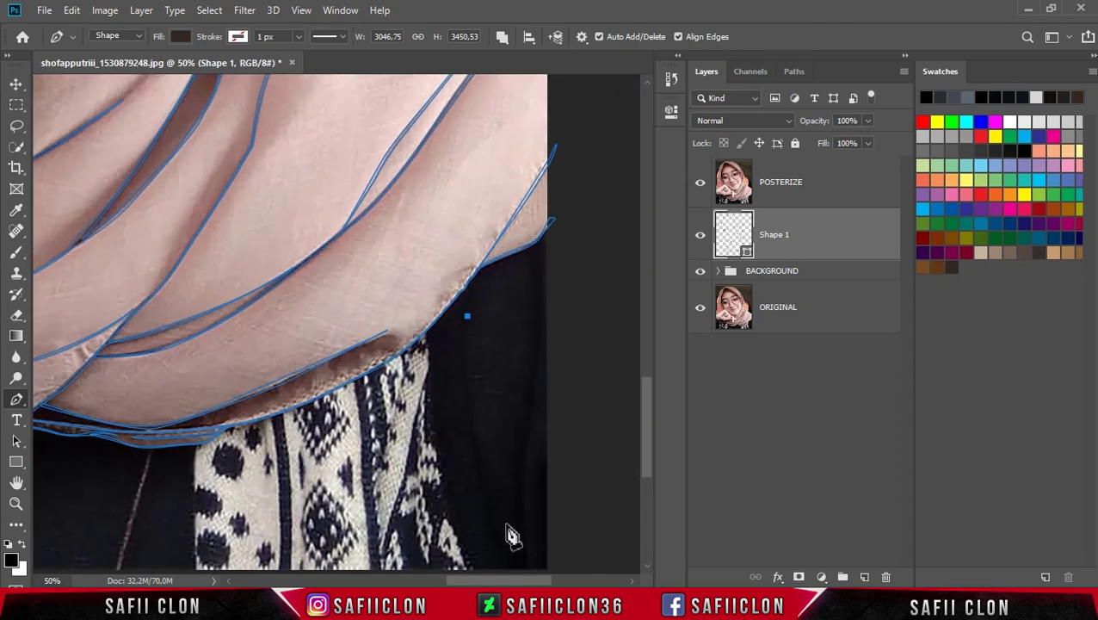
scroll(508, 534, "down", 1)
left_click(503, 514)
scroll(512, 482, "down", 3)
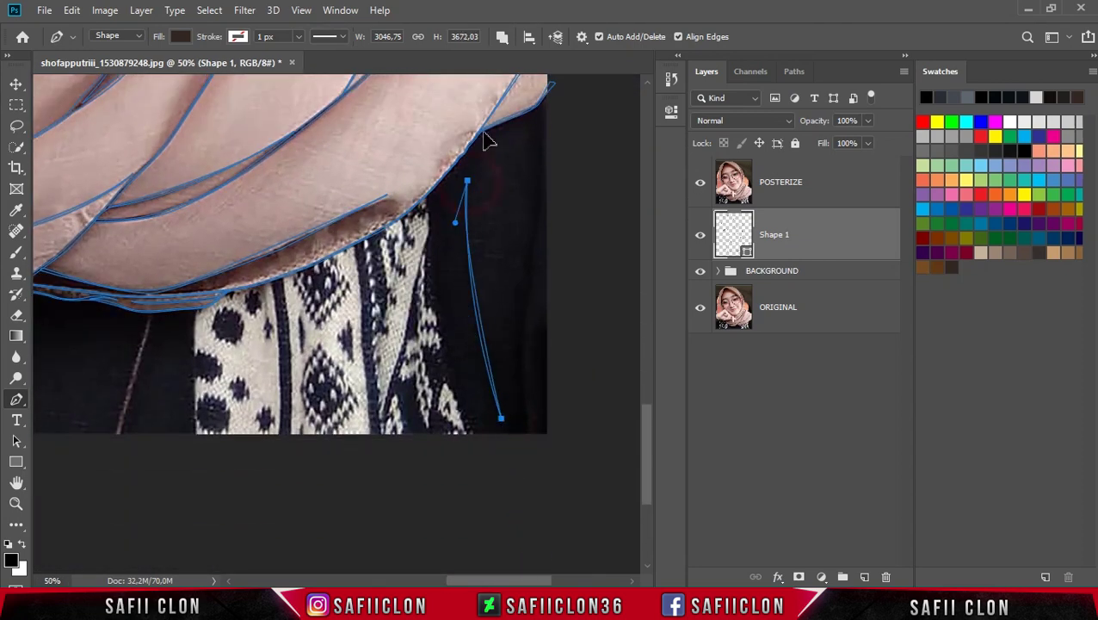
scroll(495, 215, "up", 1)
scroll(503, 342, "up", 1)
left_click(544, 202)
left_click_drag(535, 324, 532, 349)
left_click_drag(530, 503, 550, 564)
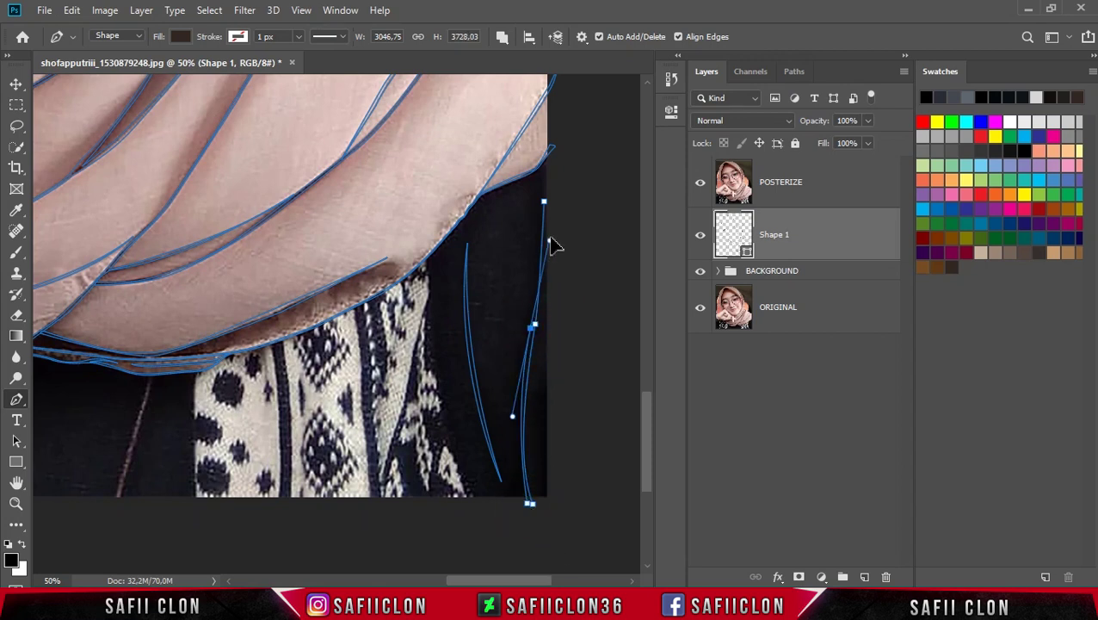
- Add a closed sweater fold shape and a curved stroke along the patterned scarf edge
scroll(497, 490, "up", 1)
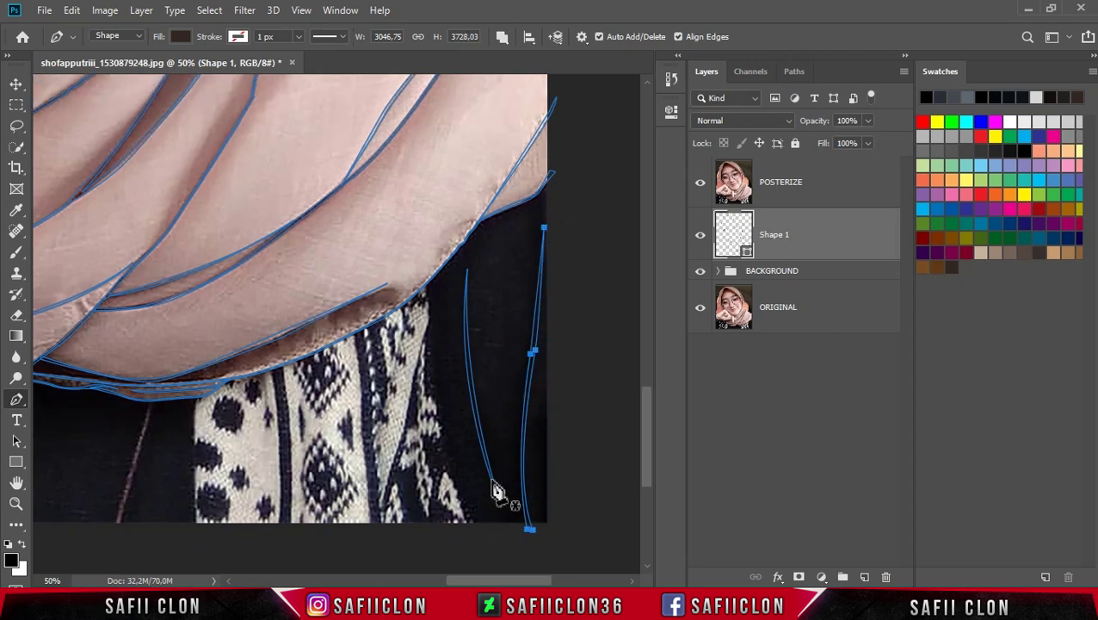
left_click(430, 295)
left_click(434, 352)
scroll(456, 407, "down", 2)
left_click(486, 486)
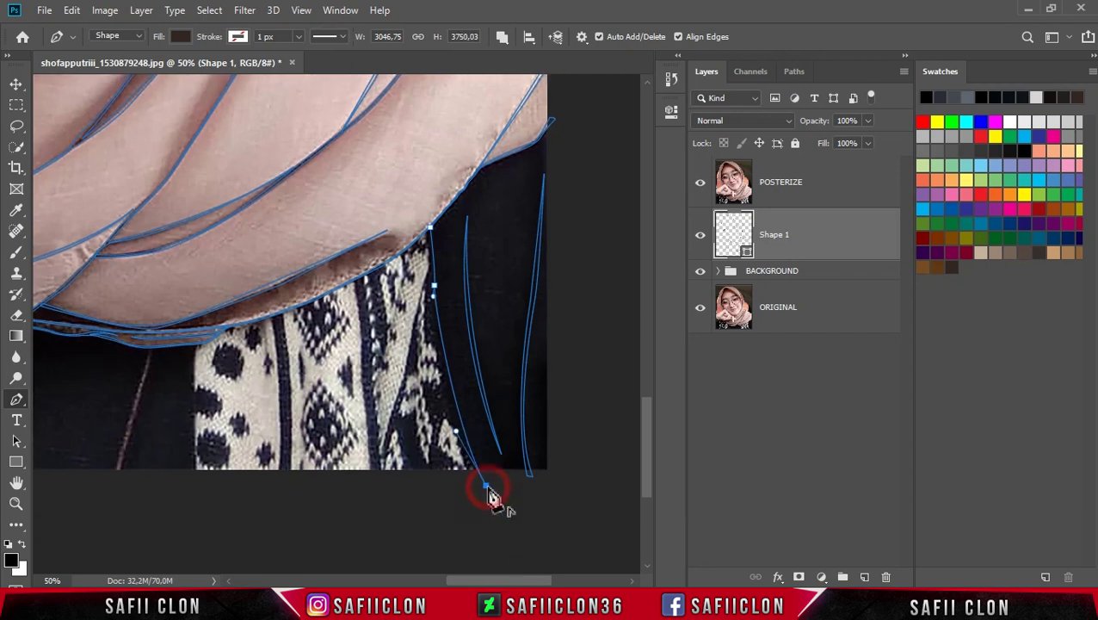
left_click(430, 230)
left_click_drag(200, 486, 207, 498)
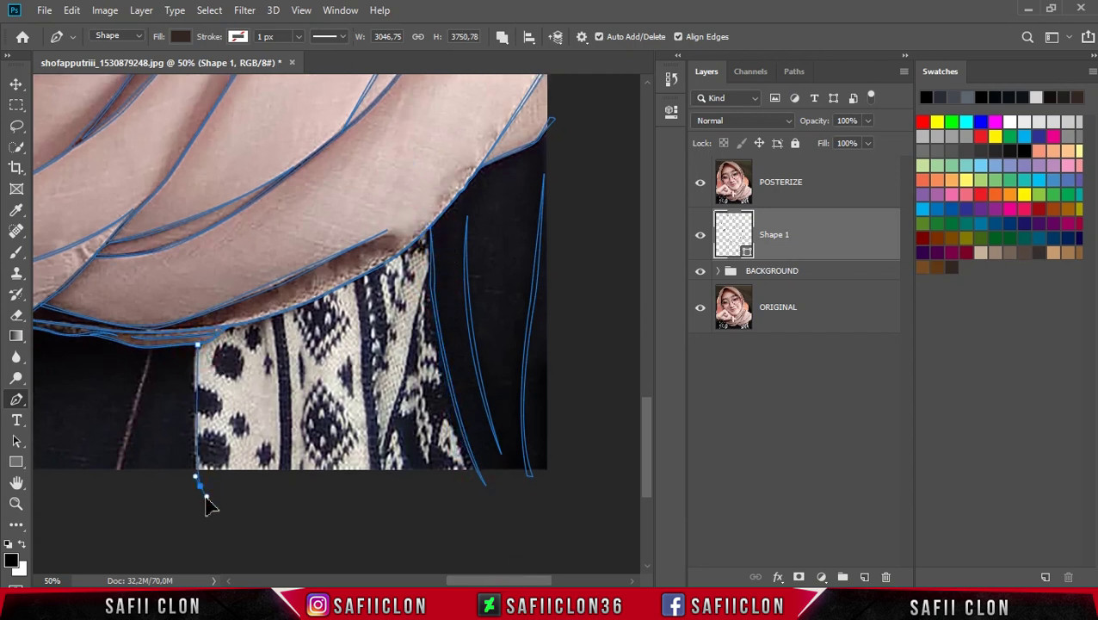
left_click(198, 345)
left_click_drag(469, 580, 361, 578)
- Draw a closed stroke below the hand curving to the sweater's lower left
left_click(383, 303)
left_click(333, 478)
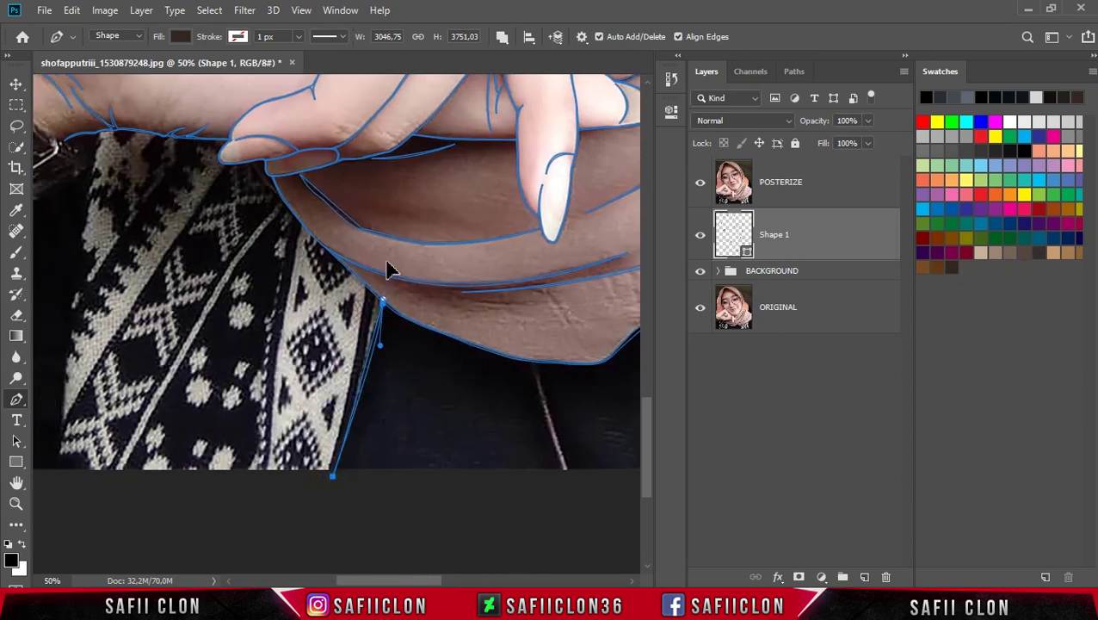
scroll(164, 364, "up", 1)
scroll(163, 364, "down", 1)
left_click_drag(152, 455, 164, 527)
left_click(181, 225)
scroll(232, 84, "up", 1)
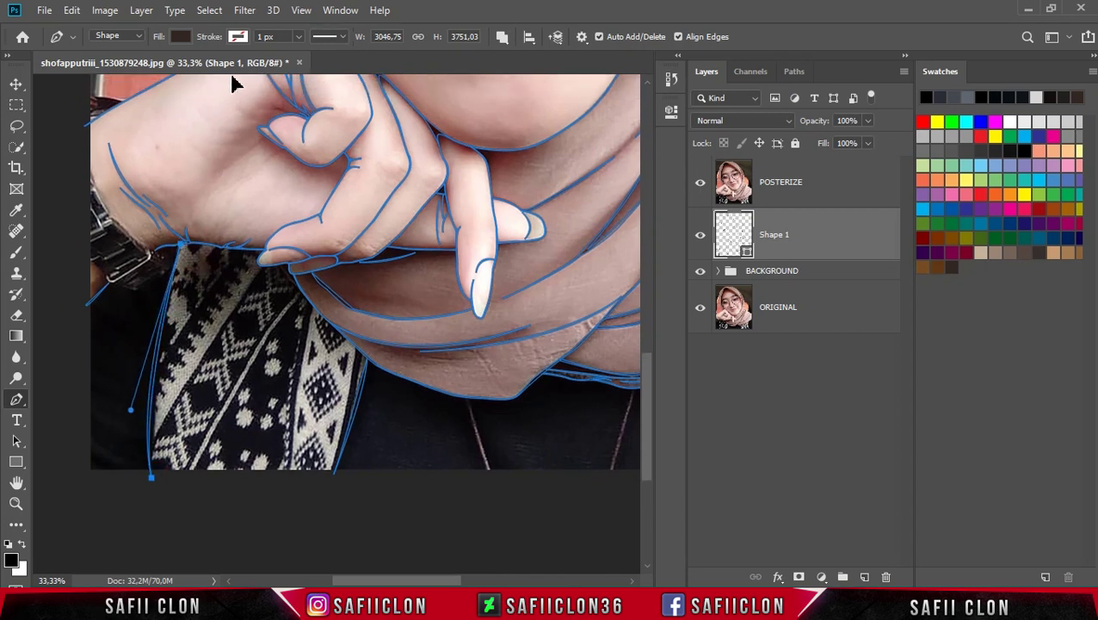
scroll(232, 84, "up", 1)
- Trace curved contour segments along the sweater's lower-left edge
left_click_drag(438, 583, 414, 583)
left_click_drag(192, 344, 242, 372)
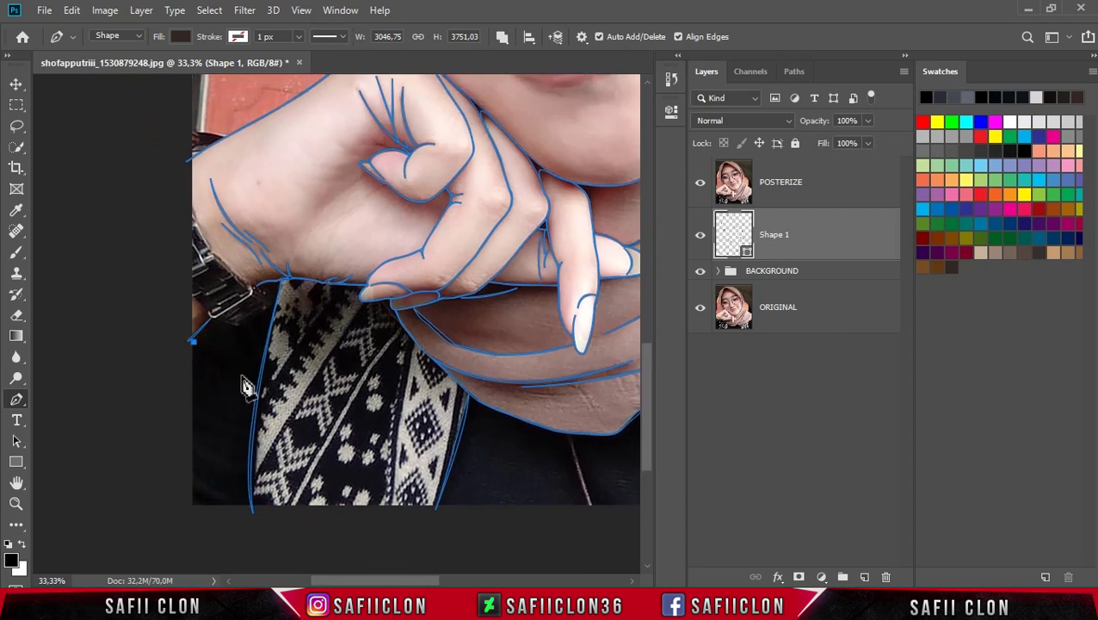
left_click_drag(195, 399, 245, 425)
left_click(250, 425)
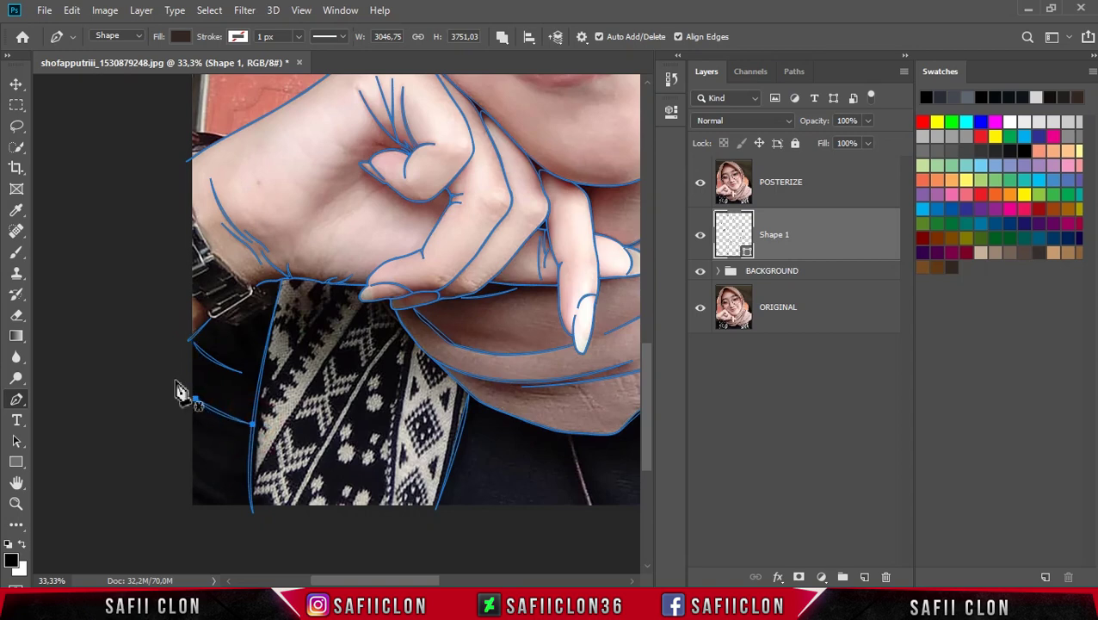
scroll(179, 391, "up", 1)
scroll(179, 392, "down", 1)
left_click_drag(199, 405, 228, 407)
left_click(120, 377)
left_click_drag(177, 459, 123, 421)
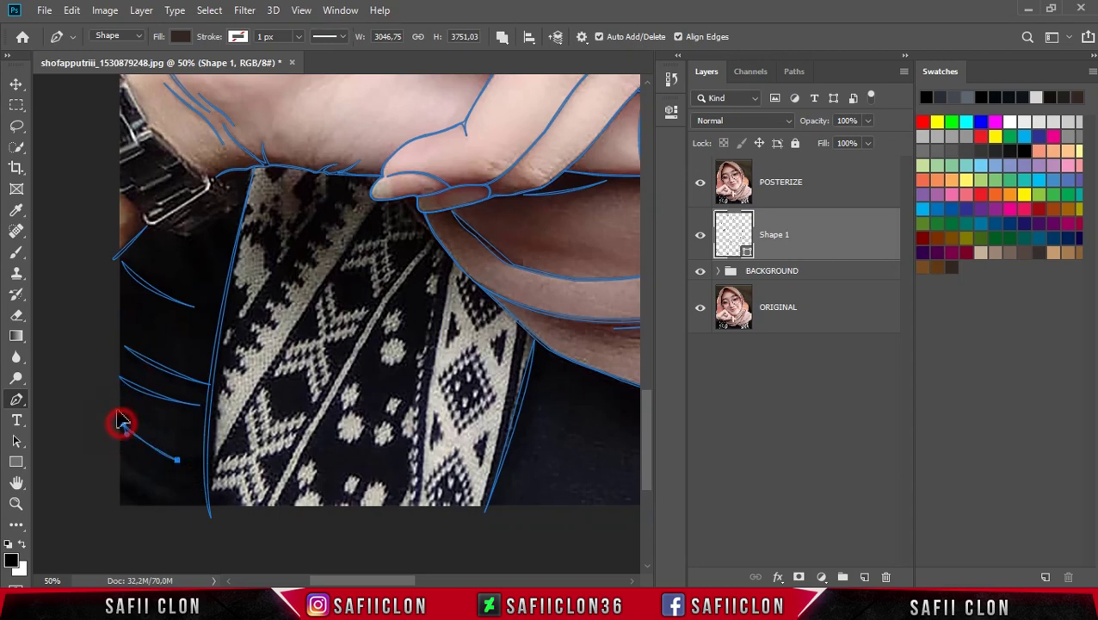
left_click_drag(162, 483, 107, 438)
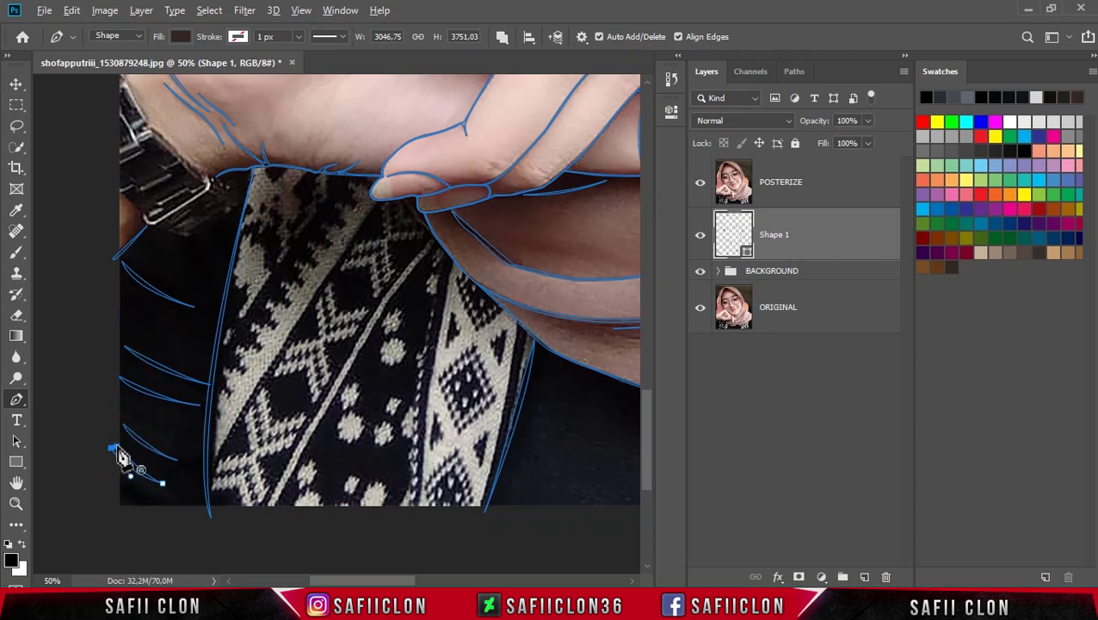
scroll(215, 452, "down", 2)
scroll(269, 454, "down", 2)
scroll(270, 453, "down", 1)
scroll(269, 454, "up", 1)
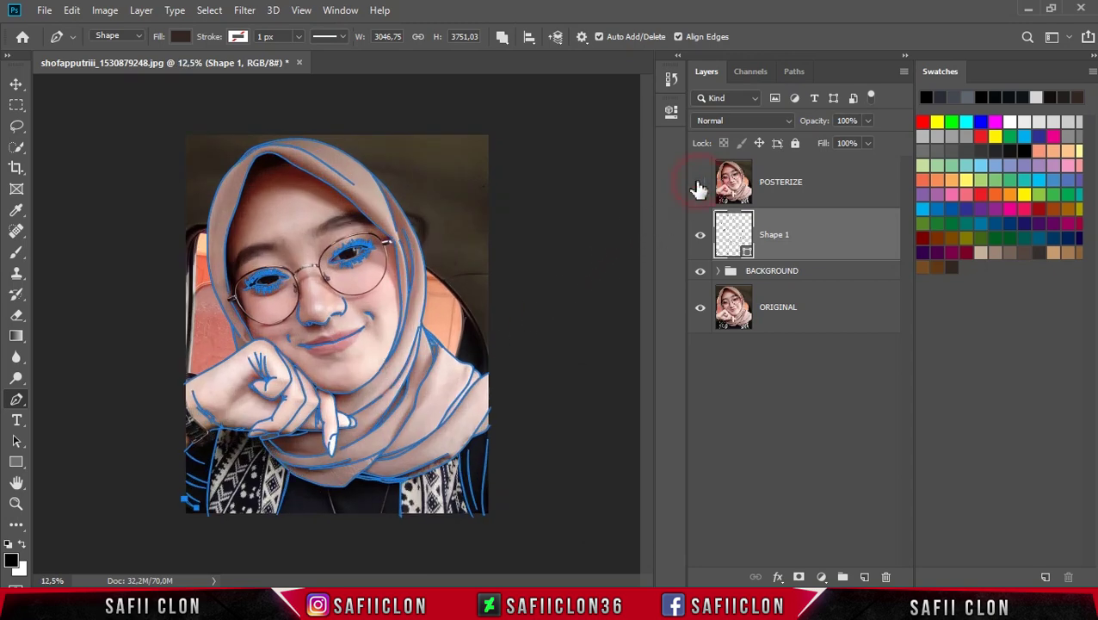
- Hide the POSTERIZE layer and the path outlines to check the black line art on white
left_click(699, 184)
key("ctrl+h")
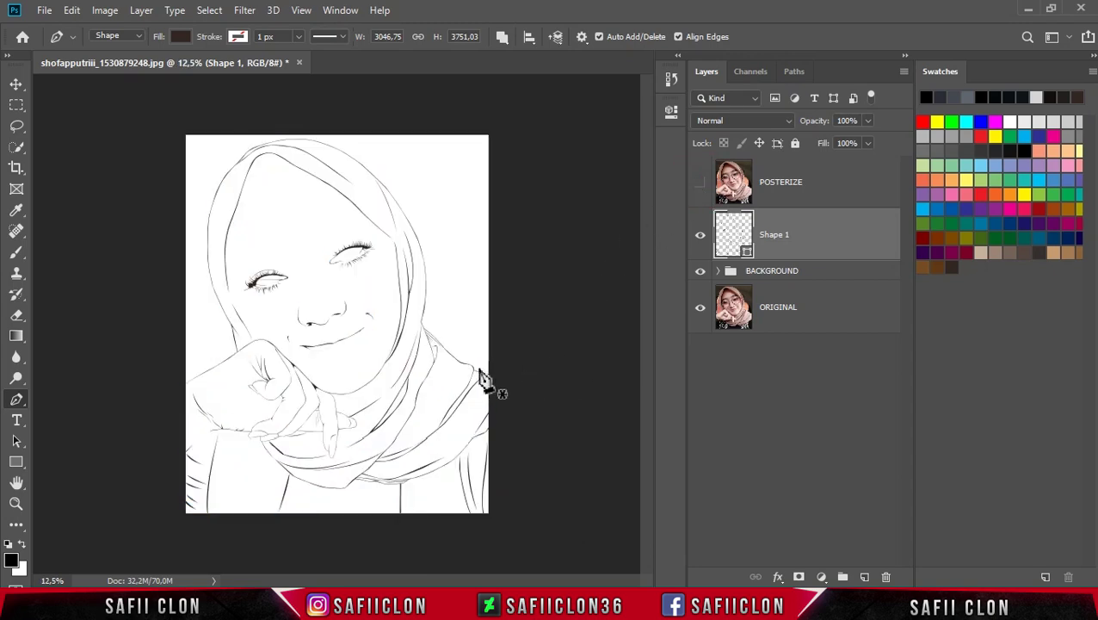
scroll(480, 376, "up", 1)
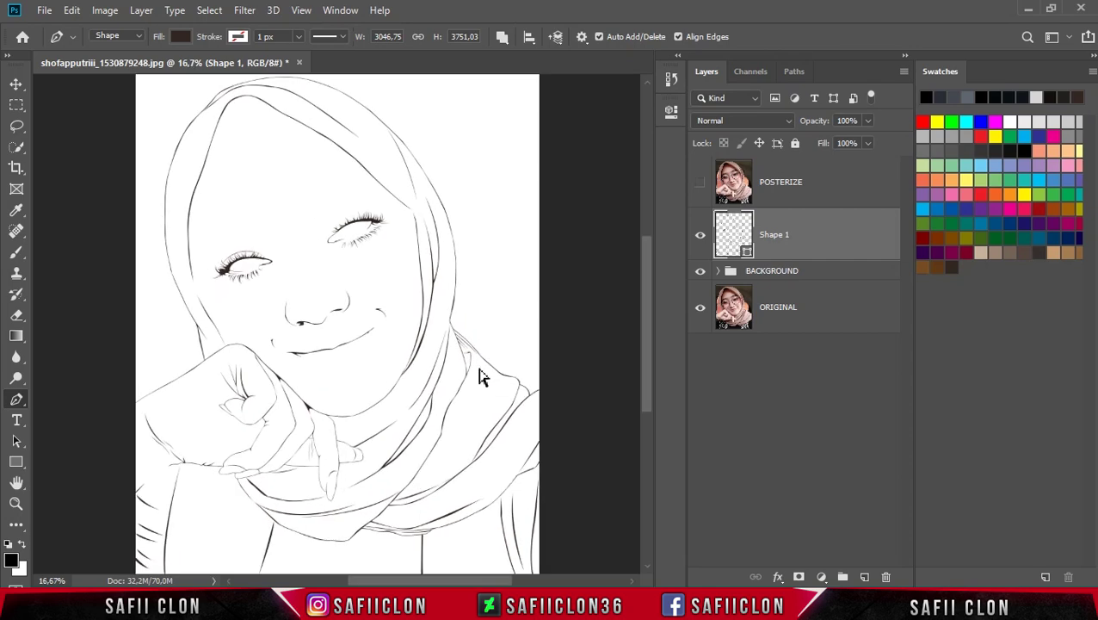
scroll(480, 376, "up", 1)
scroll(481, 376, "down", 1)
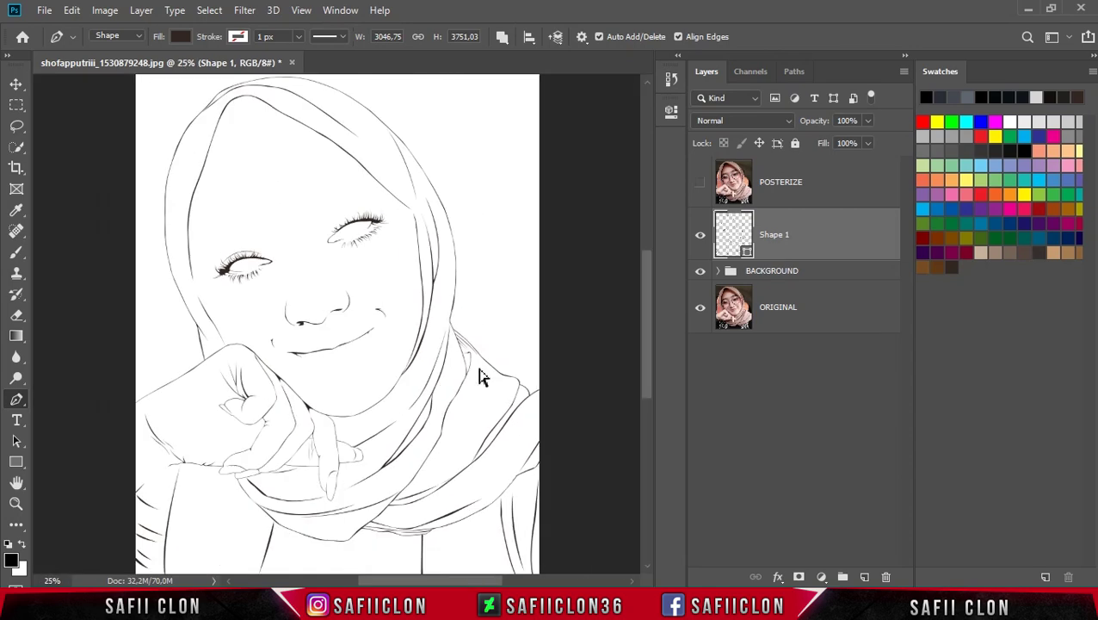
scroll(537, 456, "up", 1)
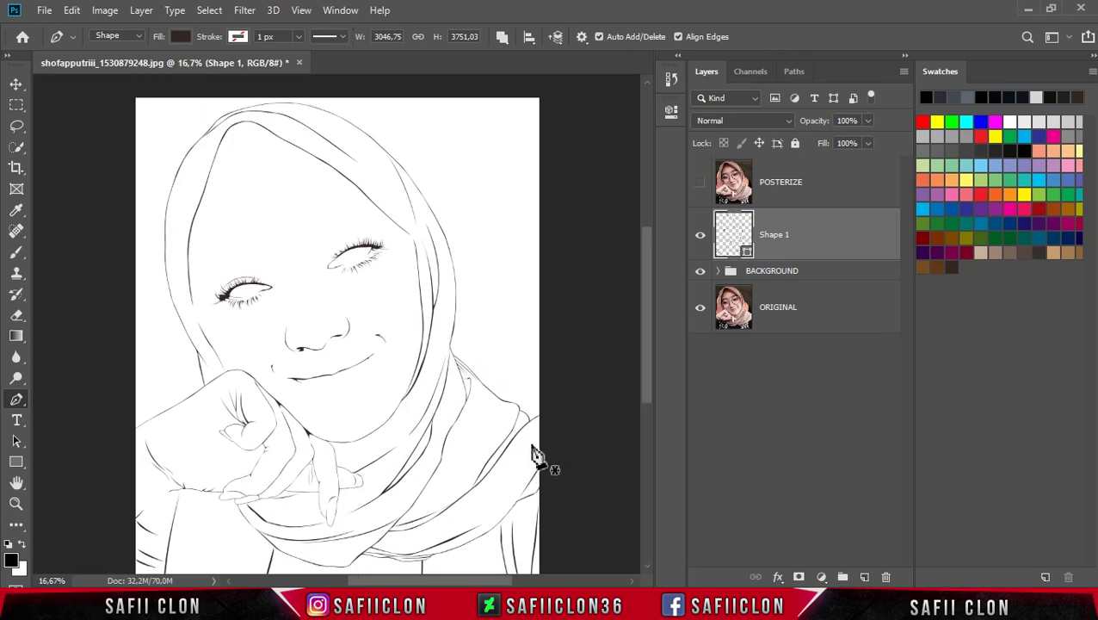
scroll(551, 402, "down", 1)
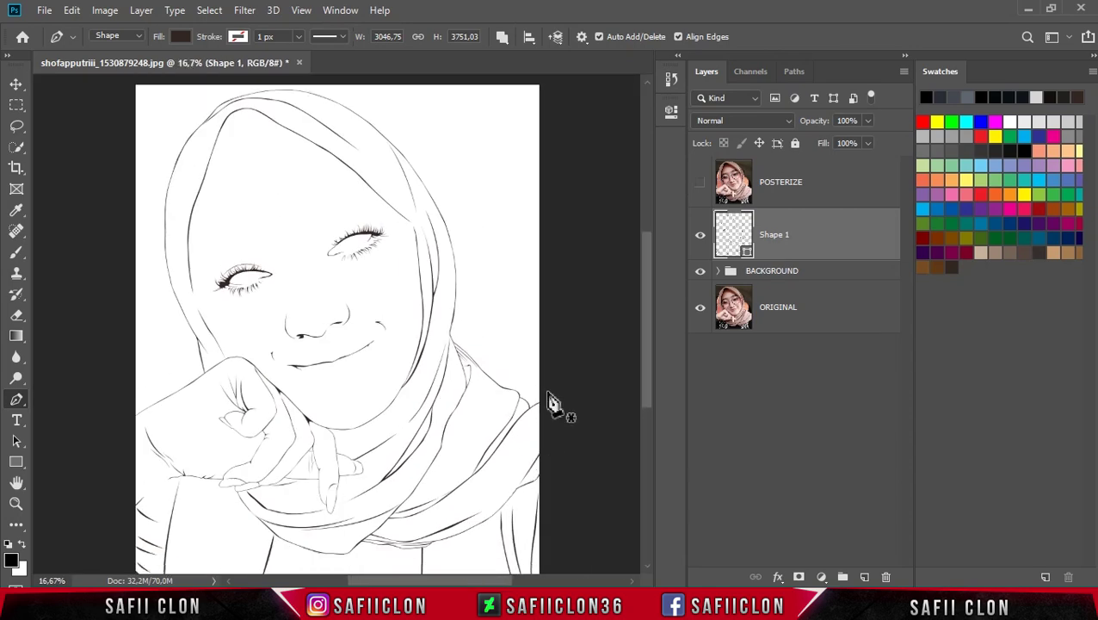
- Put Shape 1 into a new group named LINE ART and collapse it
right_click(830, 234)
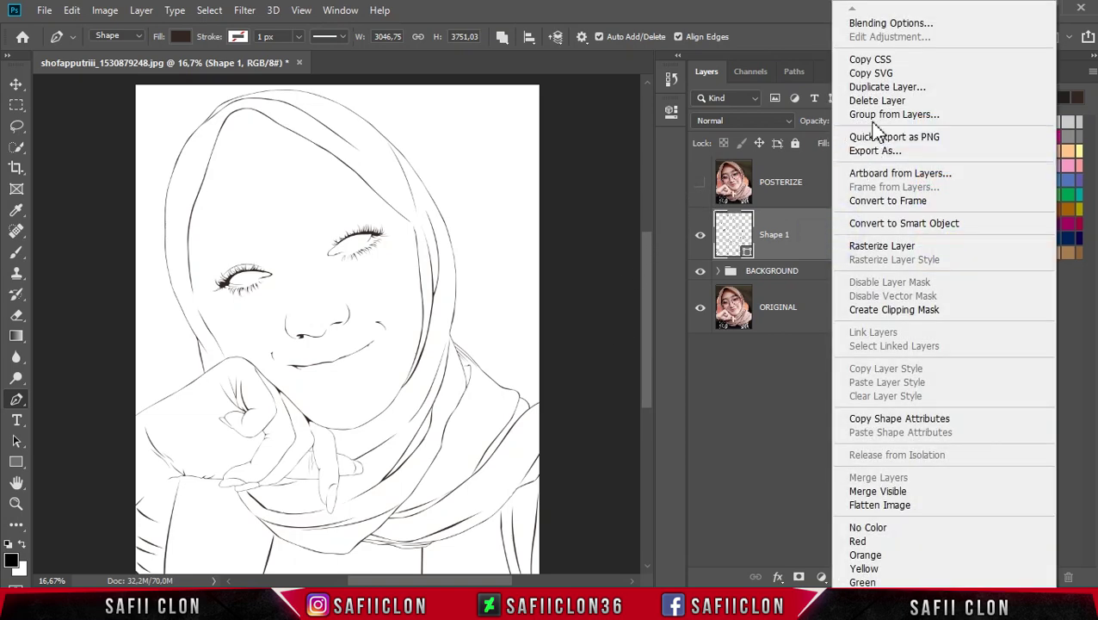
left_click(891, 116)
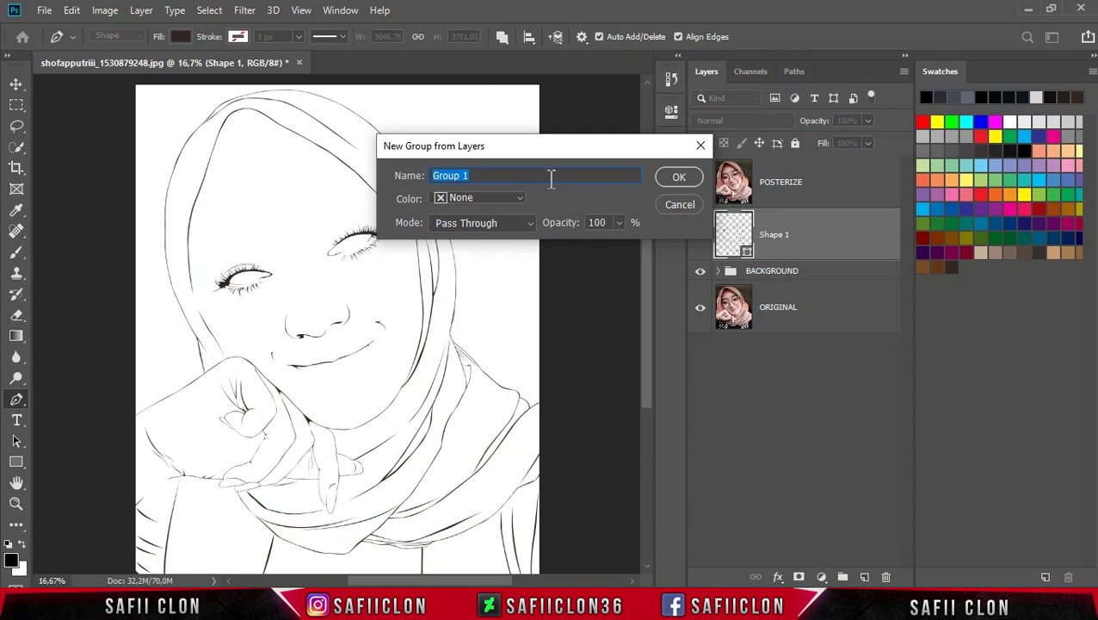
double_click(544, 177)
type("L")
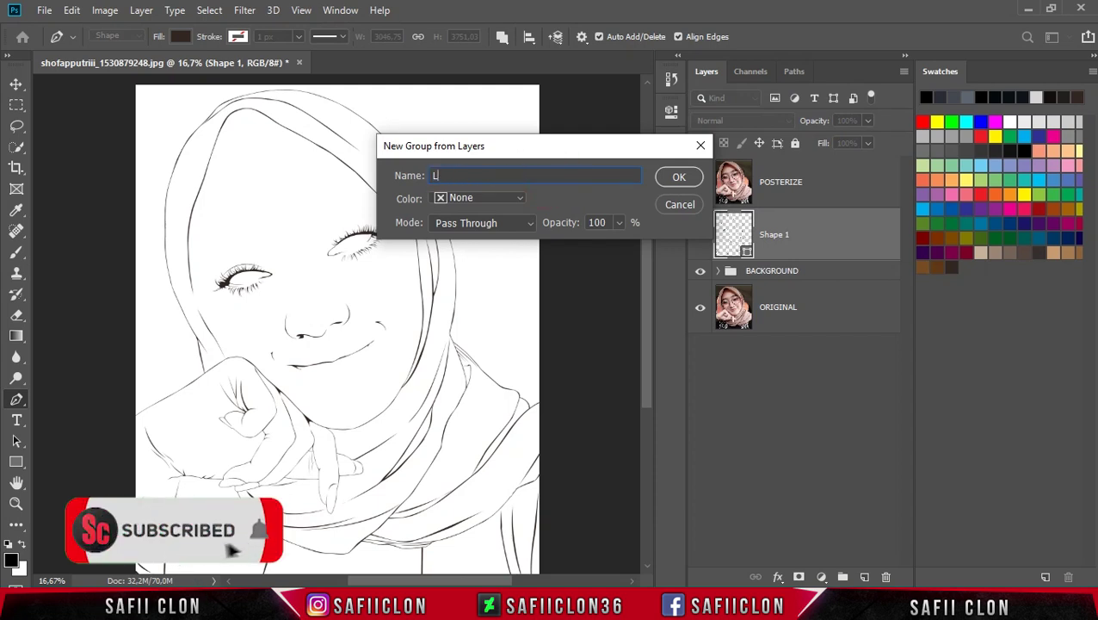
type("INE ART")
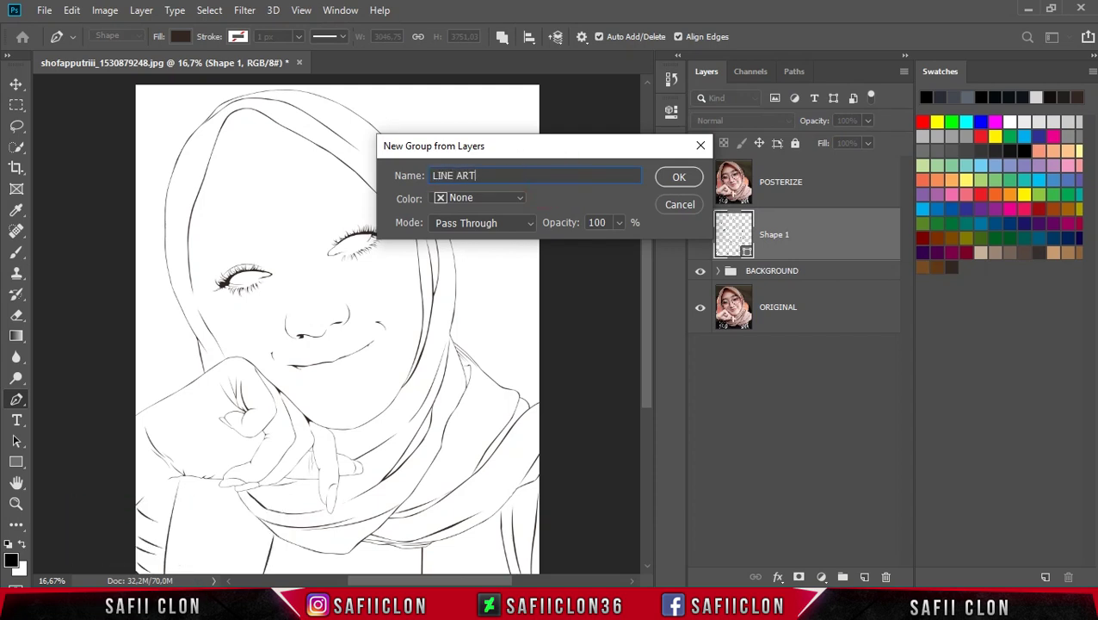
left_click(671, 176)
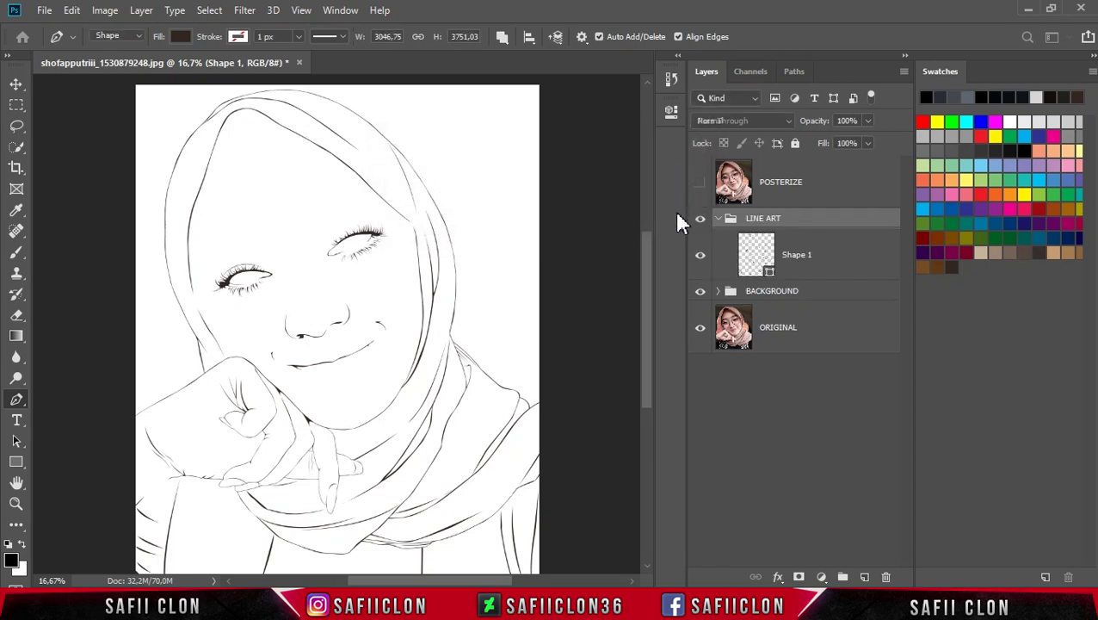
left_click(718, 218)
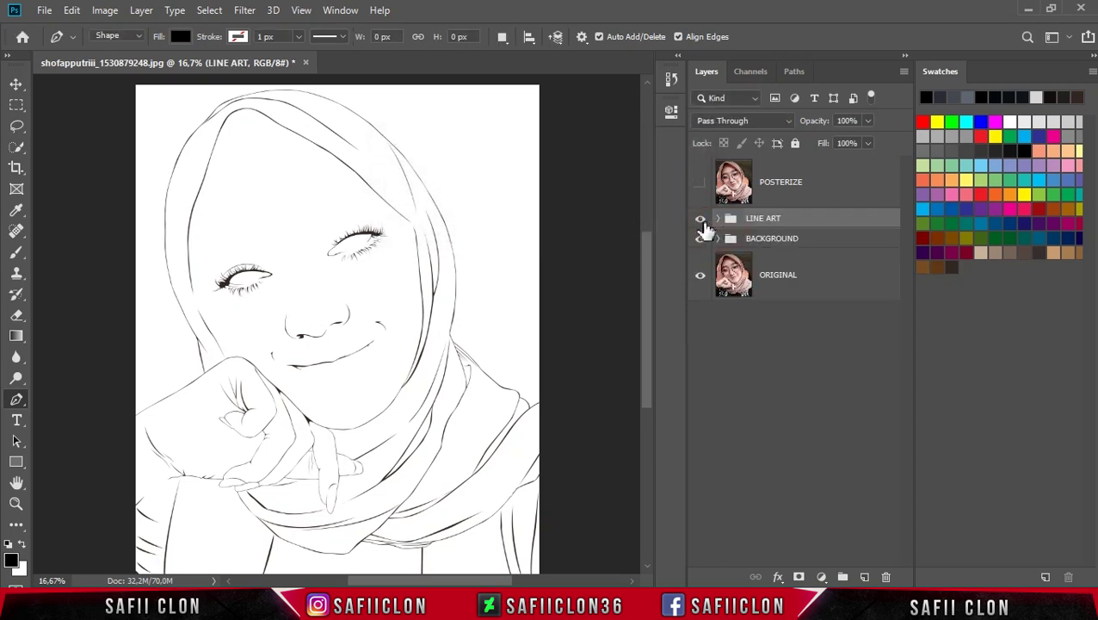
left_click(700, 220)
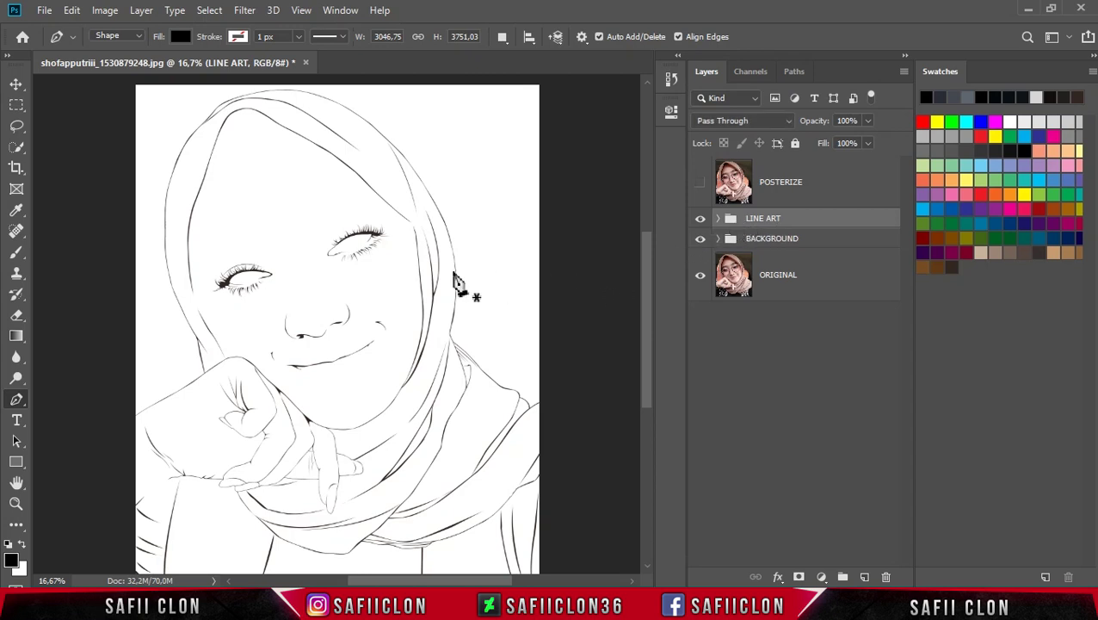
- Save As Hijab in Photoshop (*.PSD) format, keeping Maximize Compatibility
left_click(45, 11)
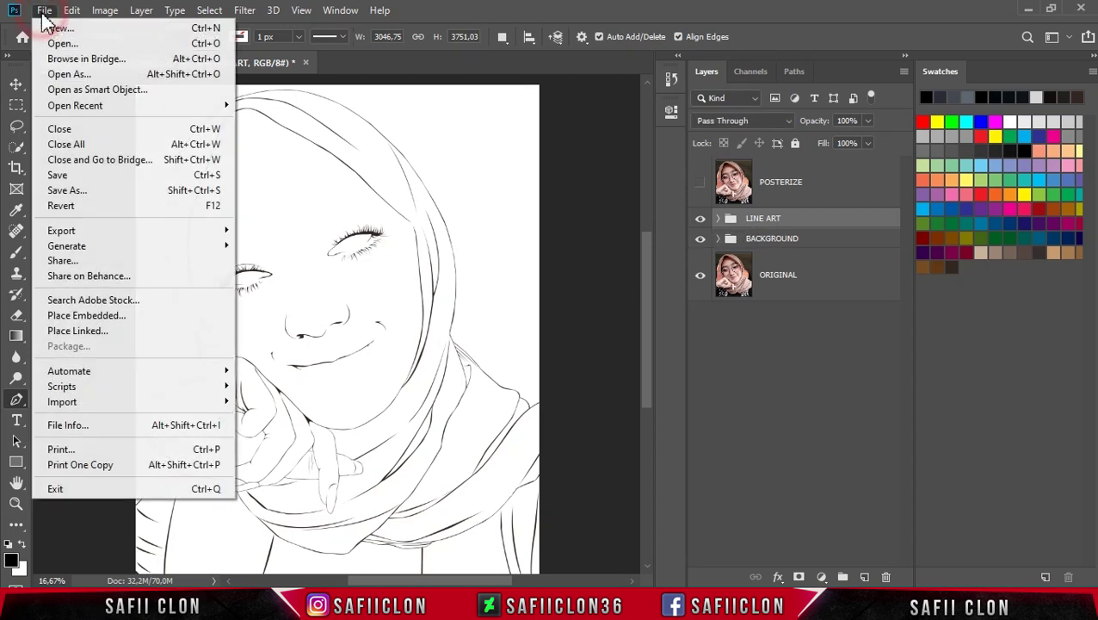
left_click(88, 191)
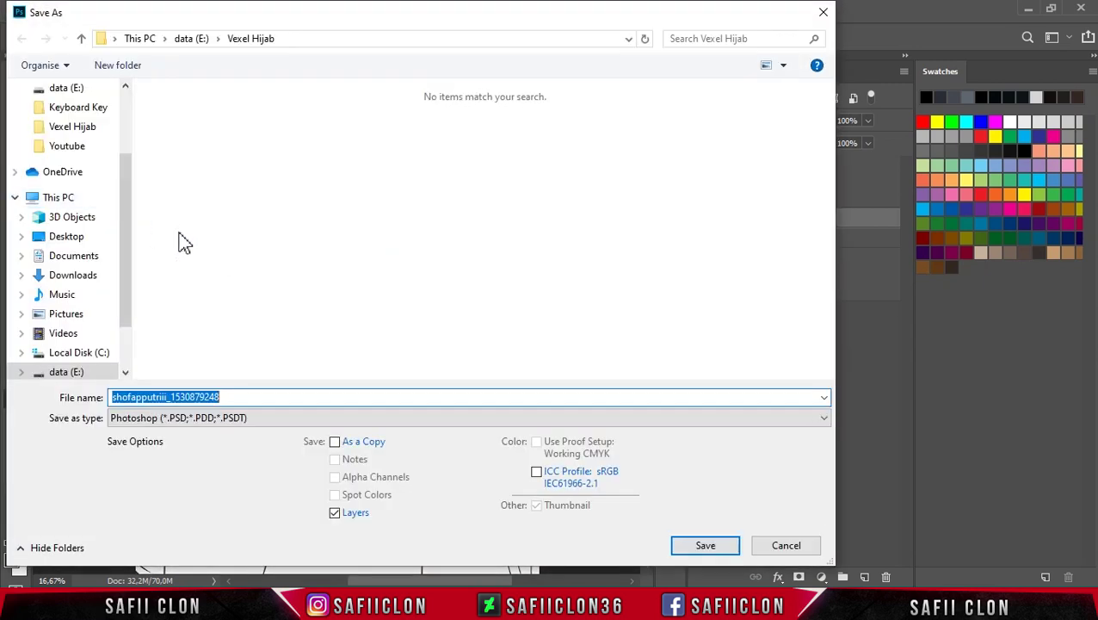
left_click_drag(272, 396, 101, 403)
type("Hijab")
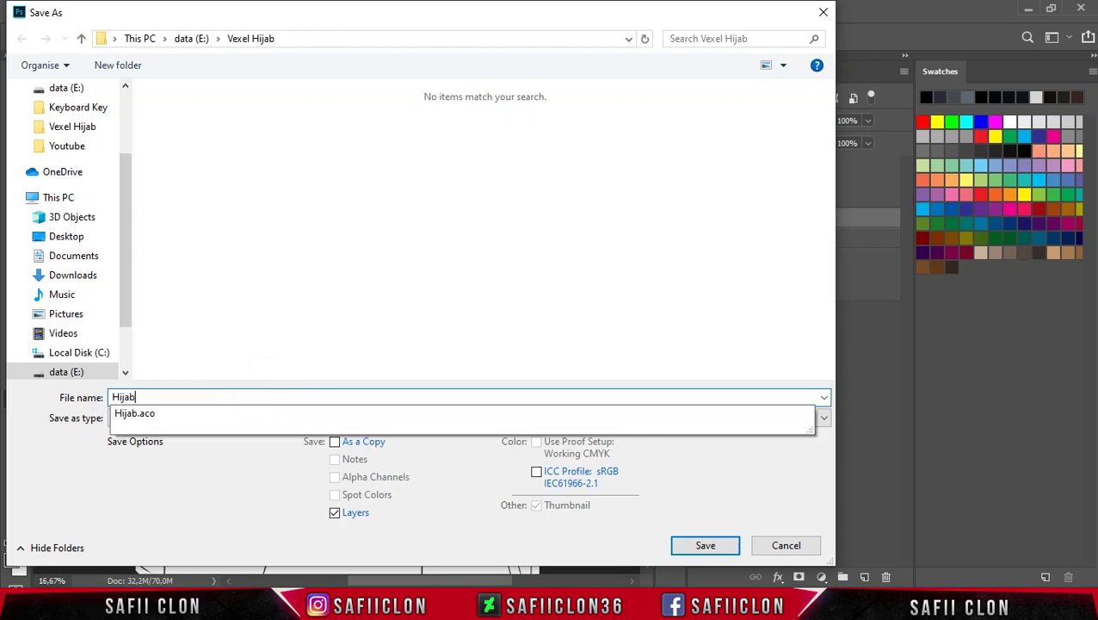
left_click(339, 358)
left_click(442, 417)
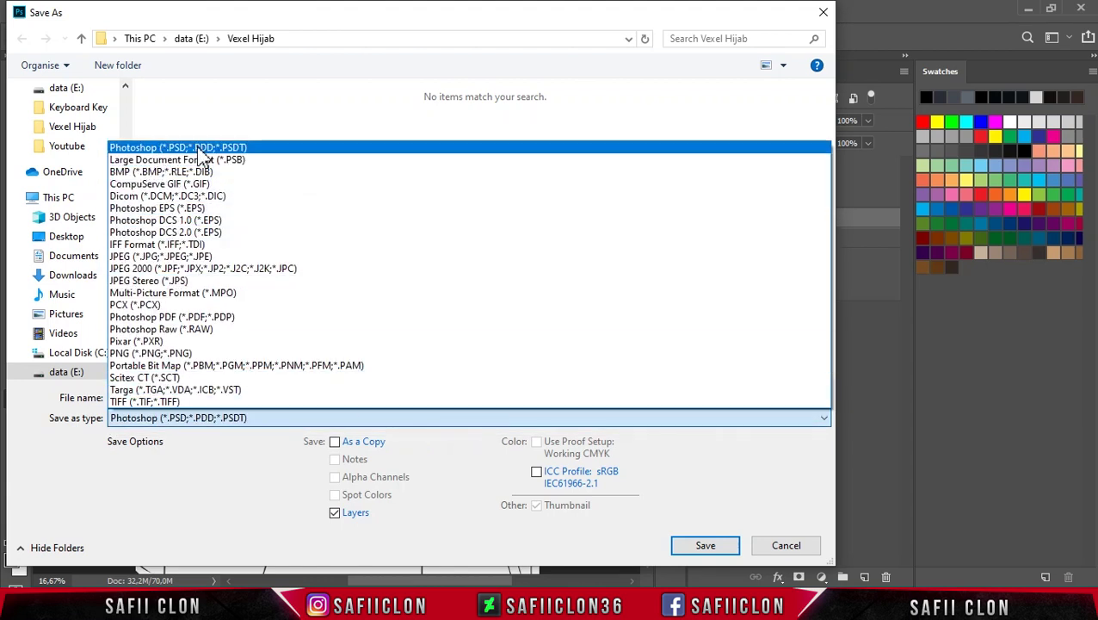
left_click(222, 148)
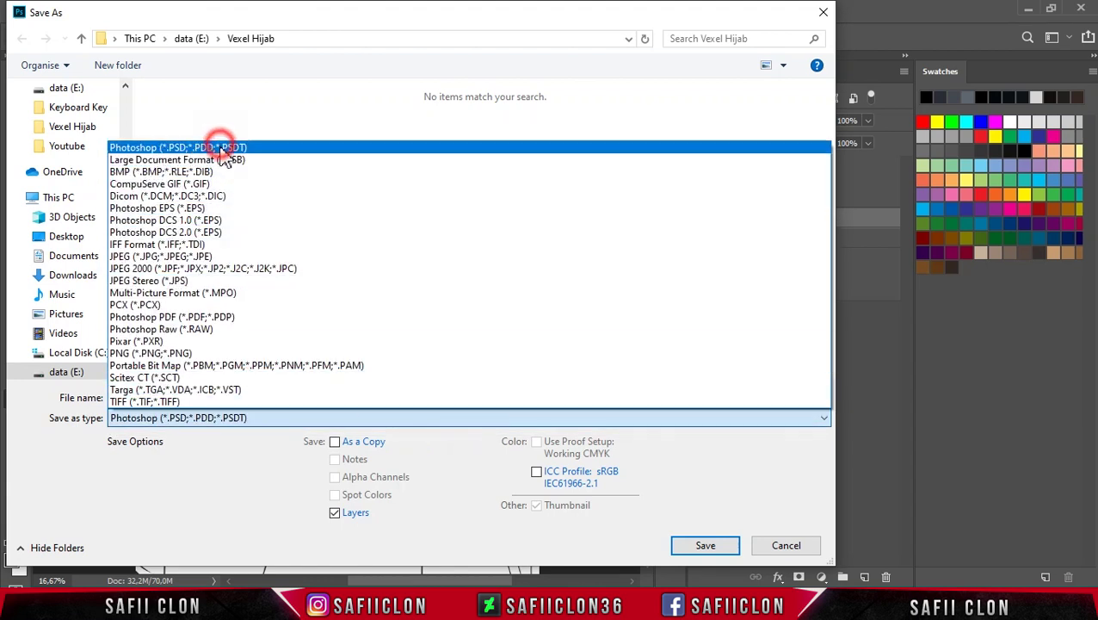
left_click(701, 548)
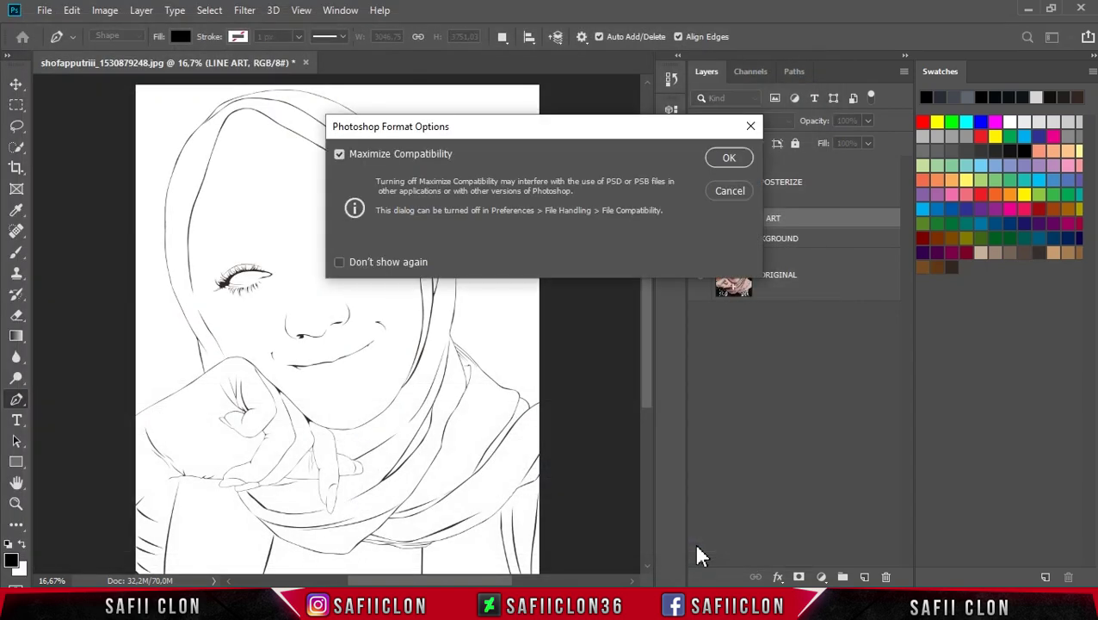
left_click(729, 159)
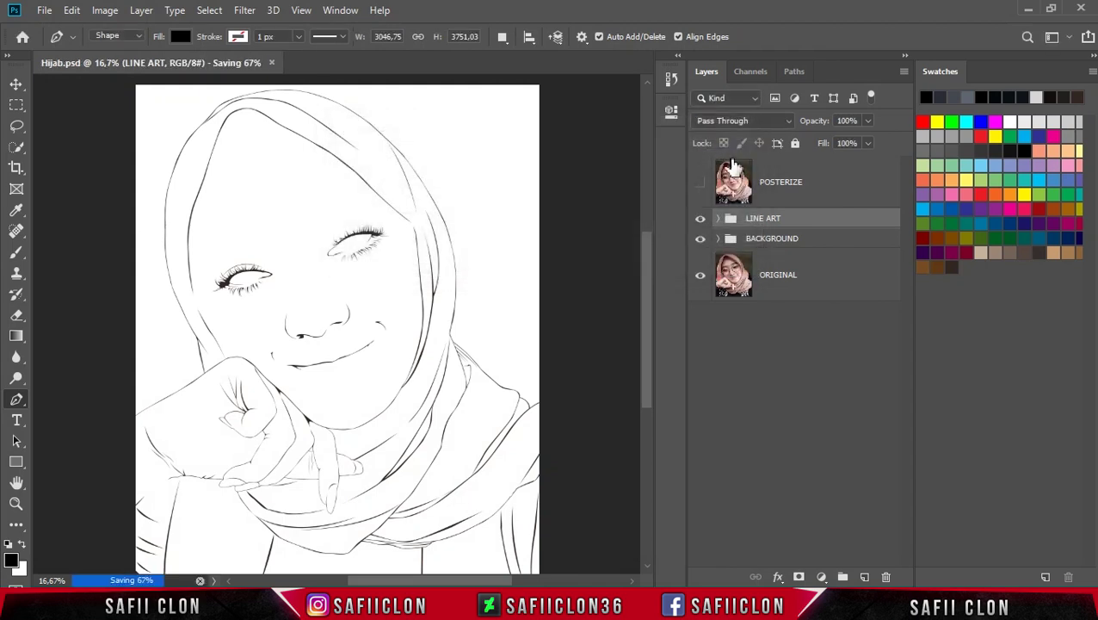
scroll(650, 361, "down", 1)
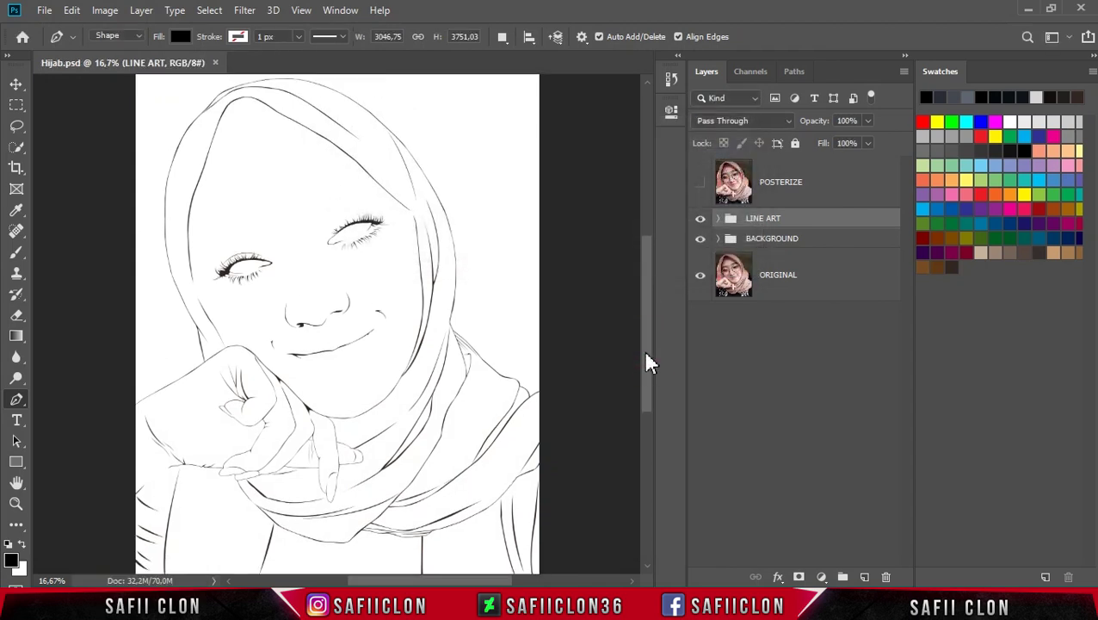
scroll(650, 360, "up", 1)
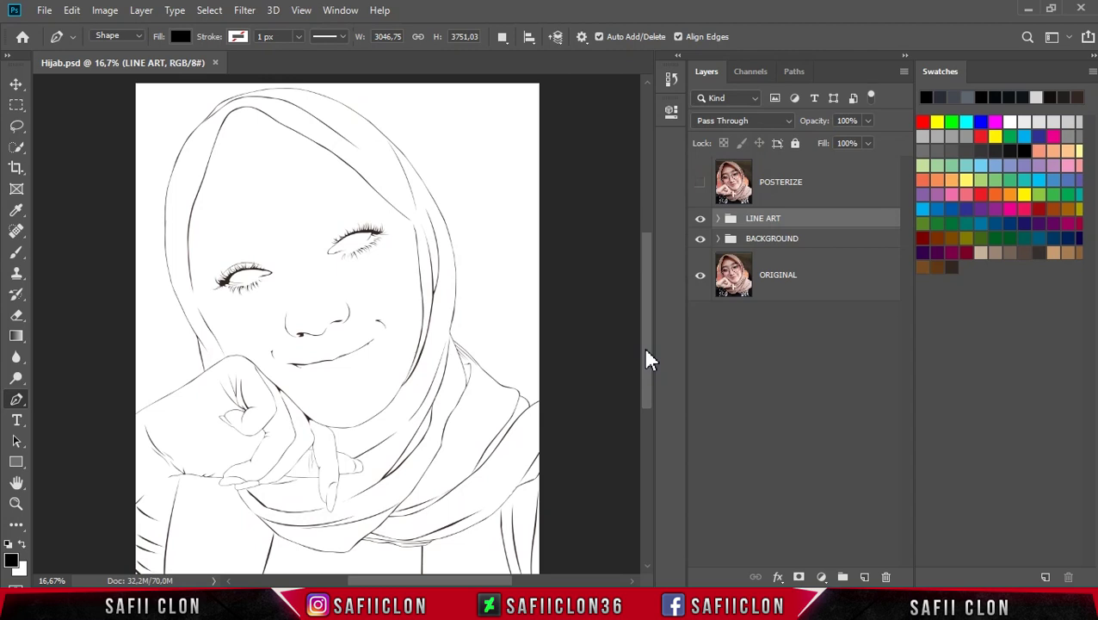